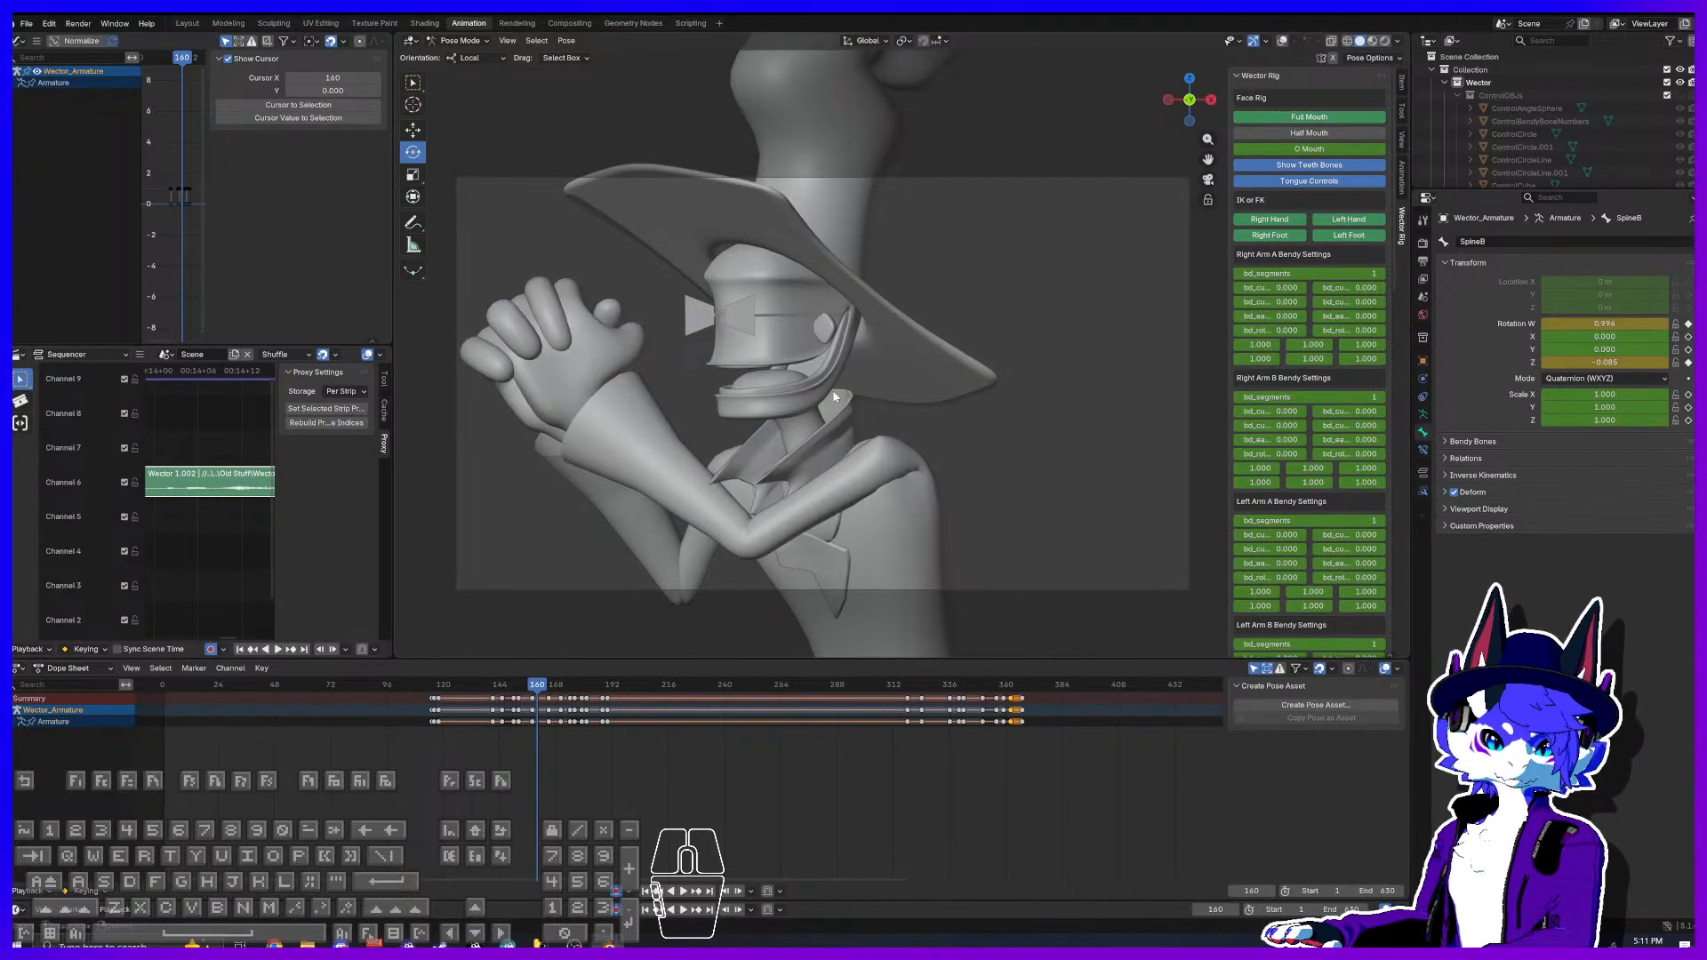
Step: Play back the animation from about frame 64 and show the viewport overlays
middle_click_drag(861, 381, 864, 379, "shift")
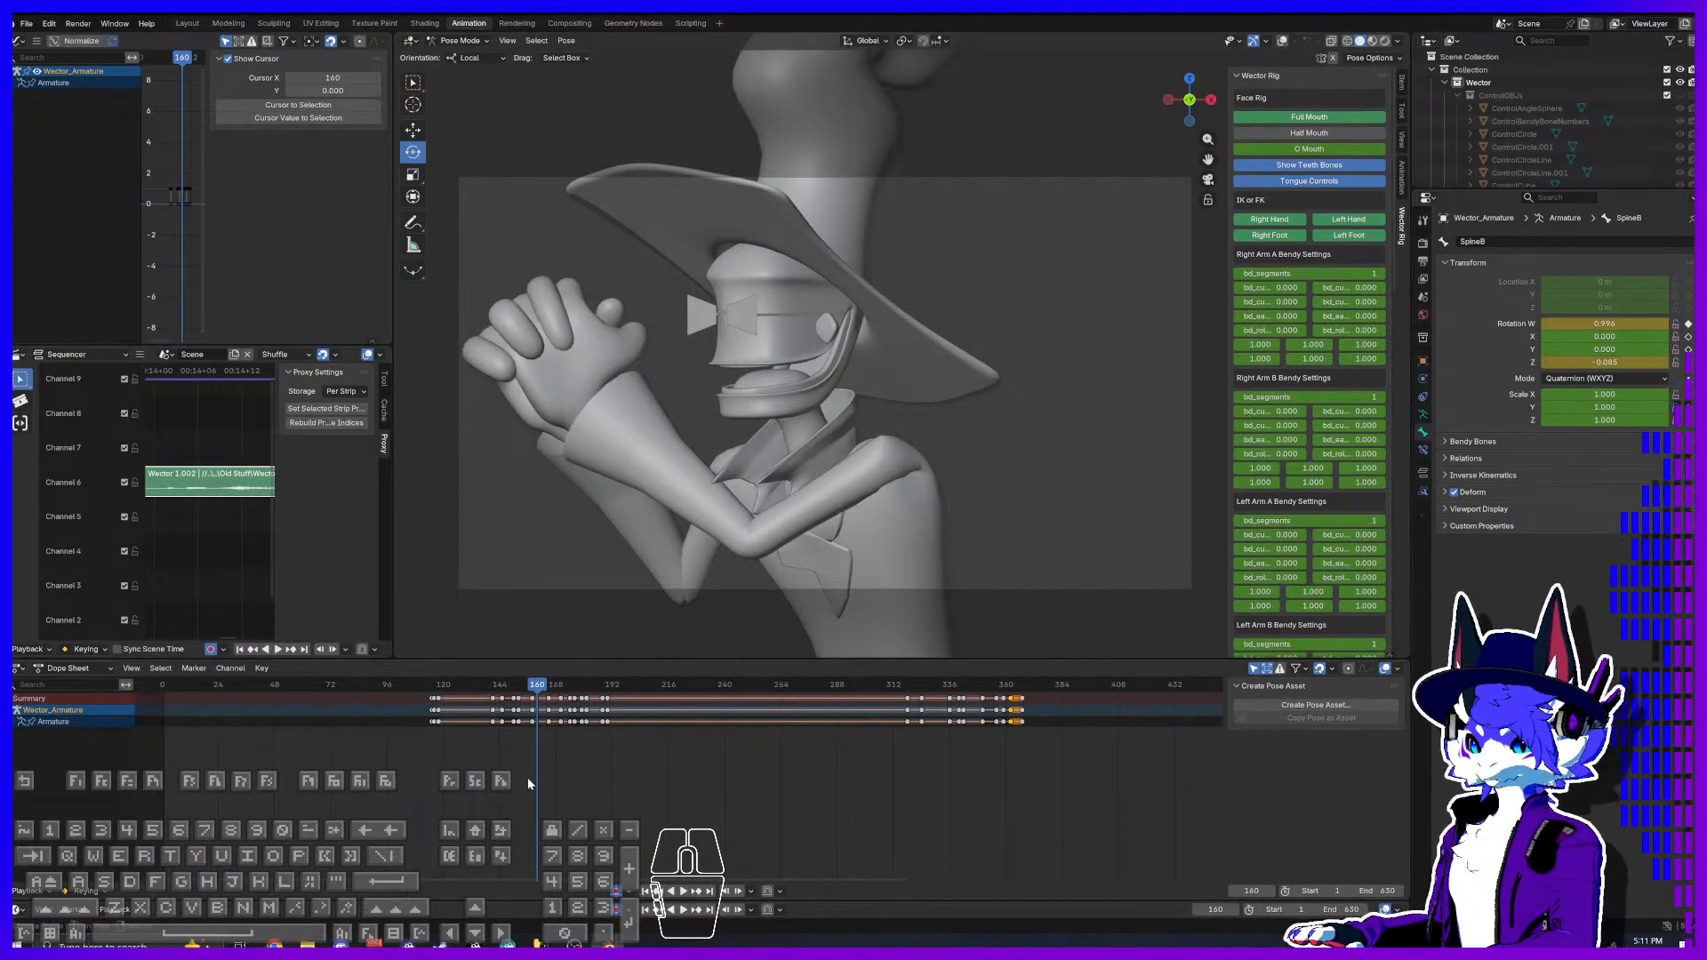
left_click_drag(530, 690, 315, 677)
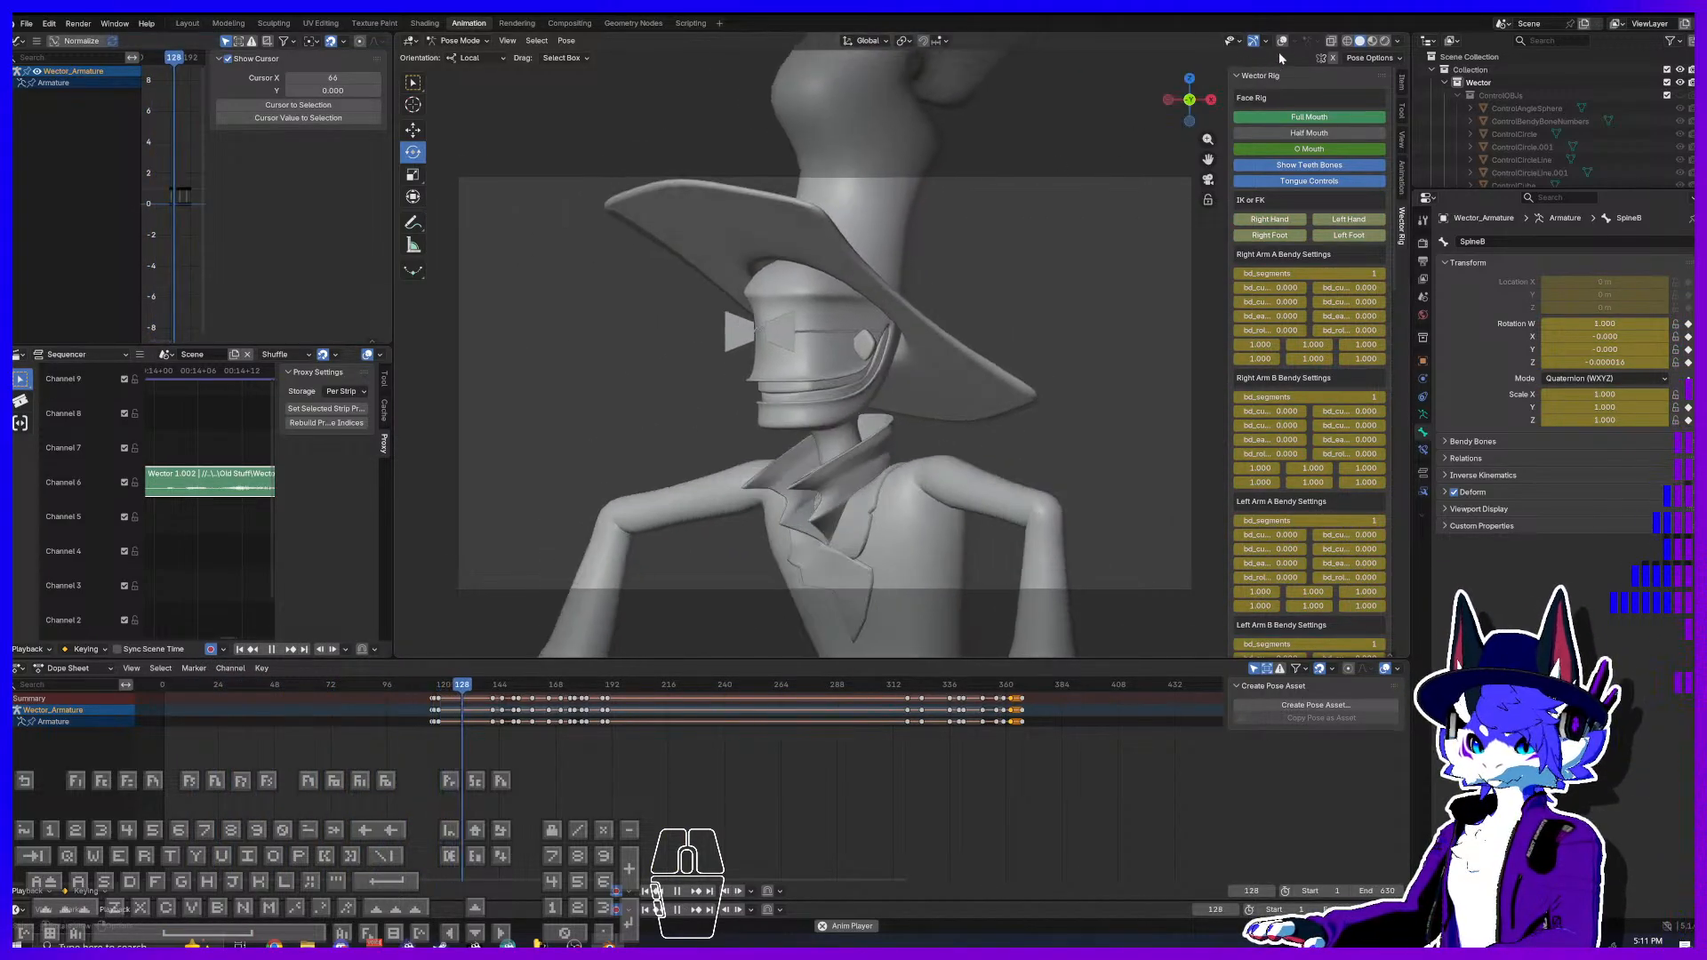
left_click(1282, 41)
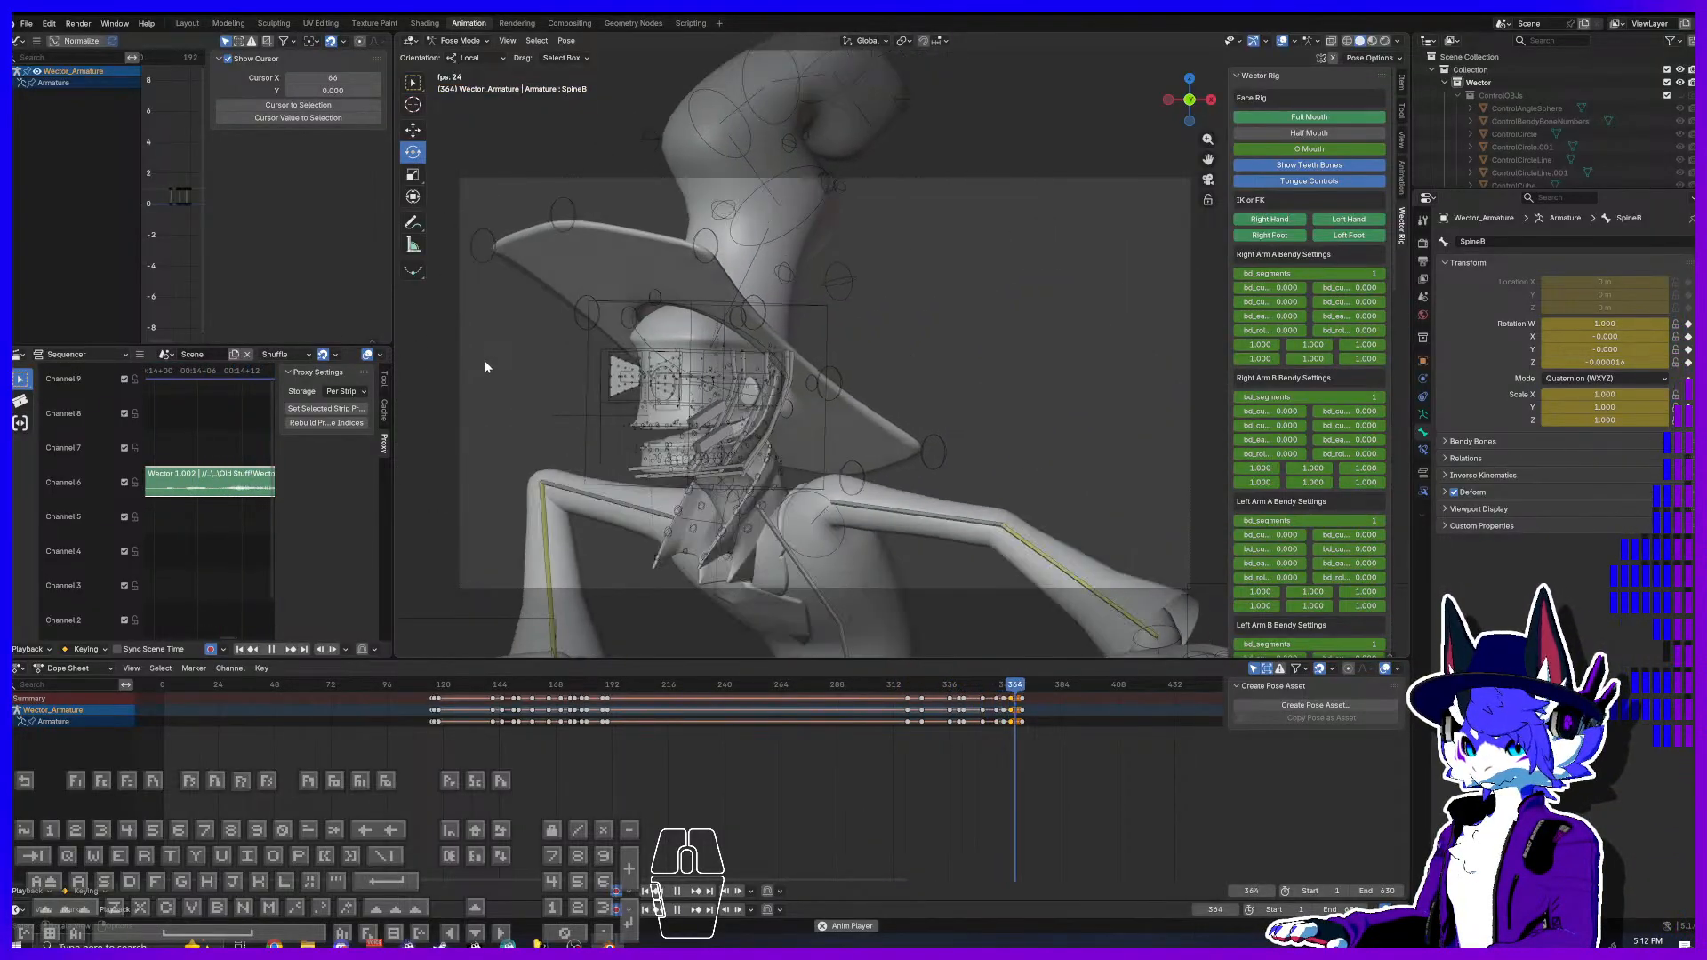
key("space")
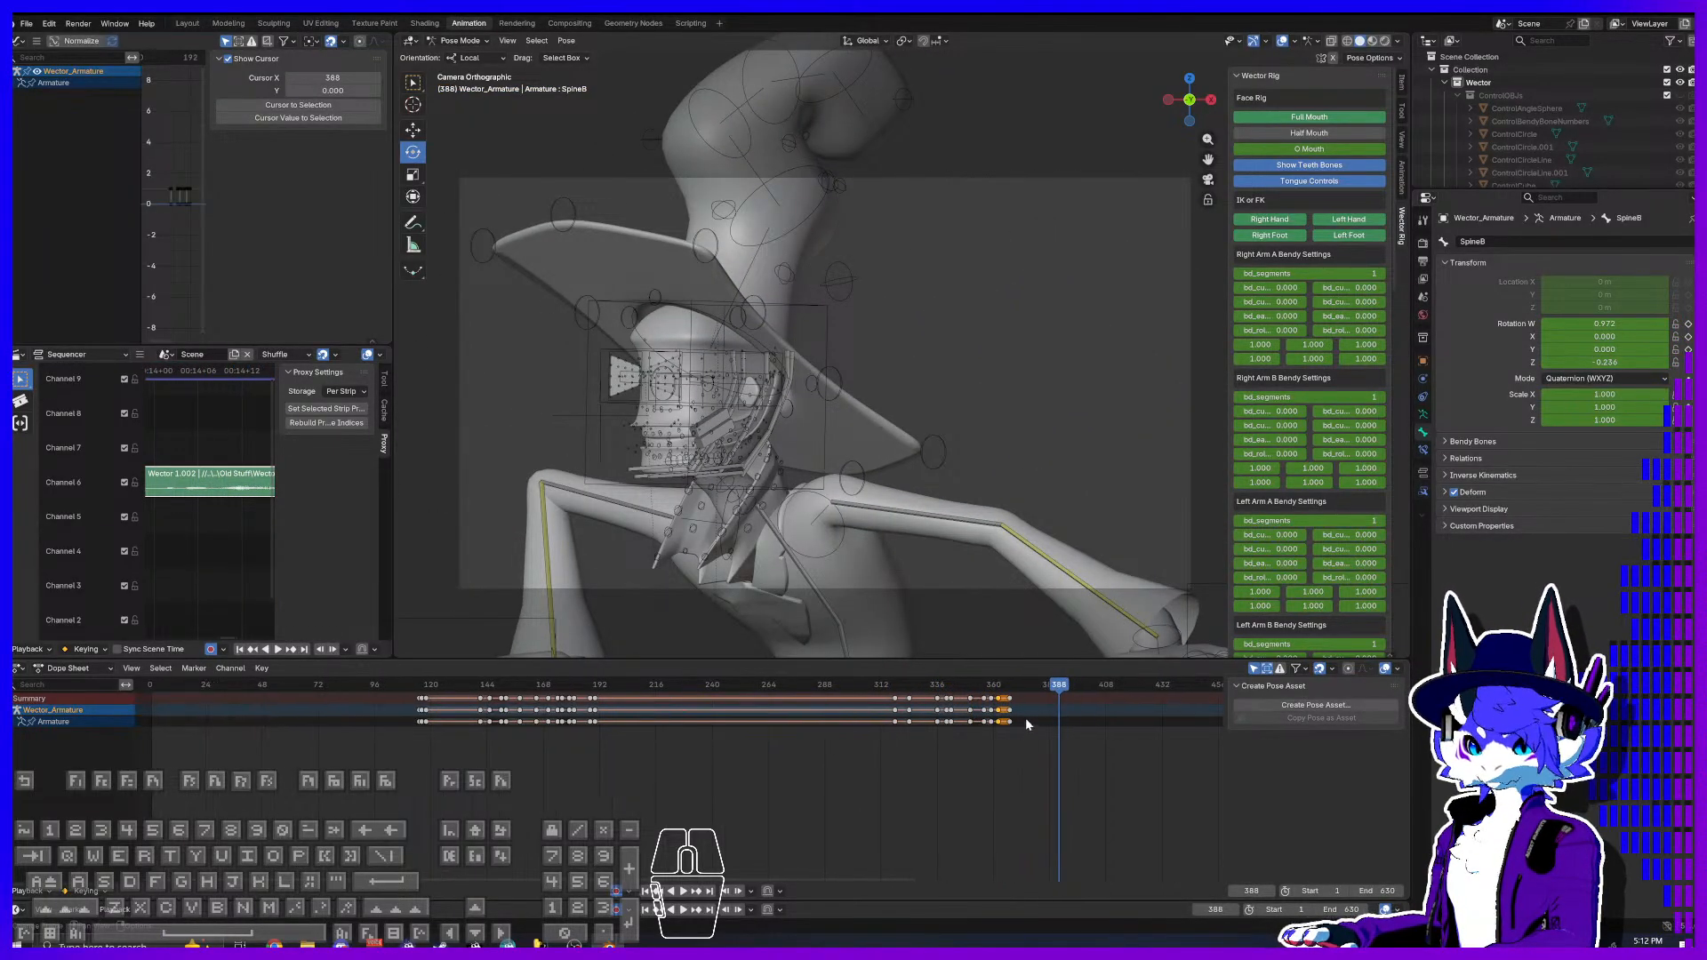
Step: Replay the clasped-hands to open-arms gesture starting from about frame 195
left_click(1064, 685)
left_click_drag(995, 689, 605, 689)
key("space")
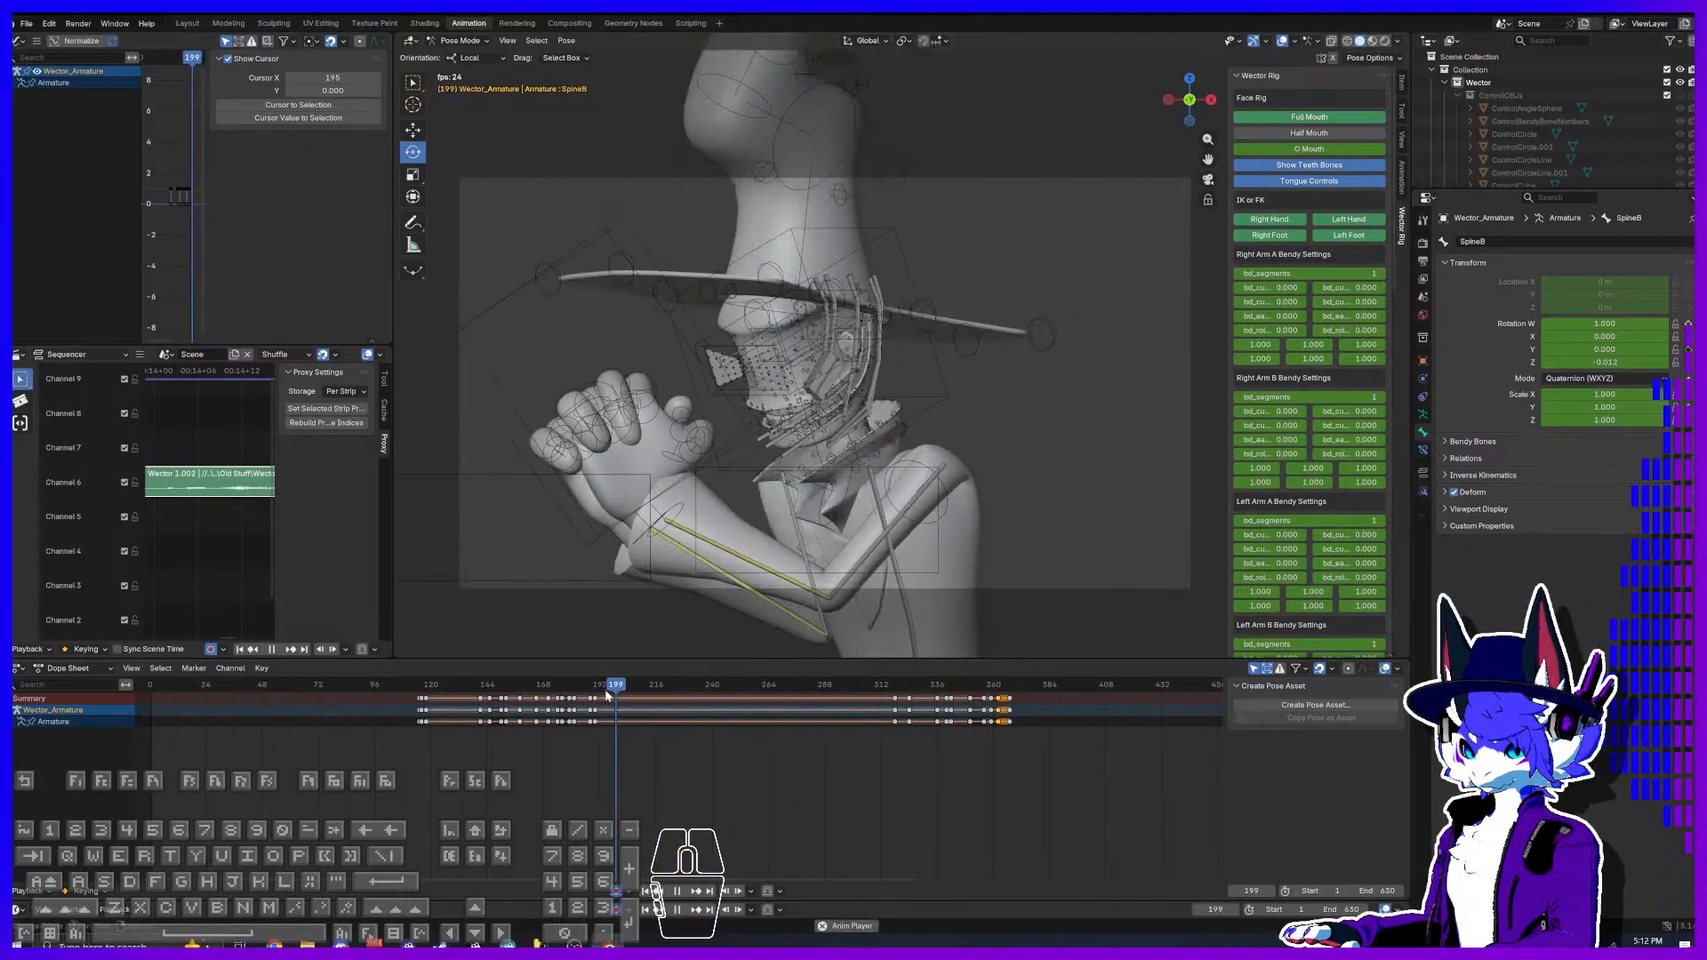
key("space")
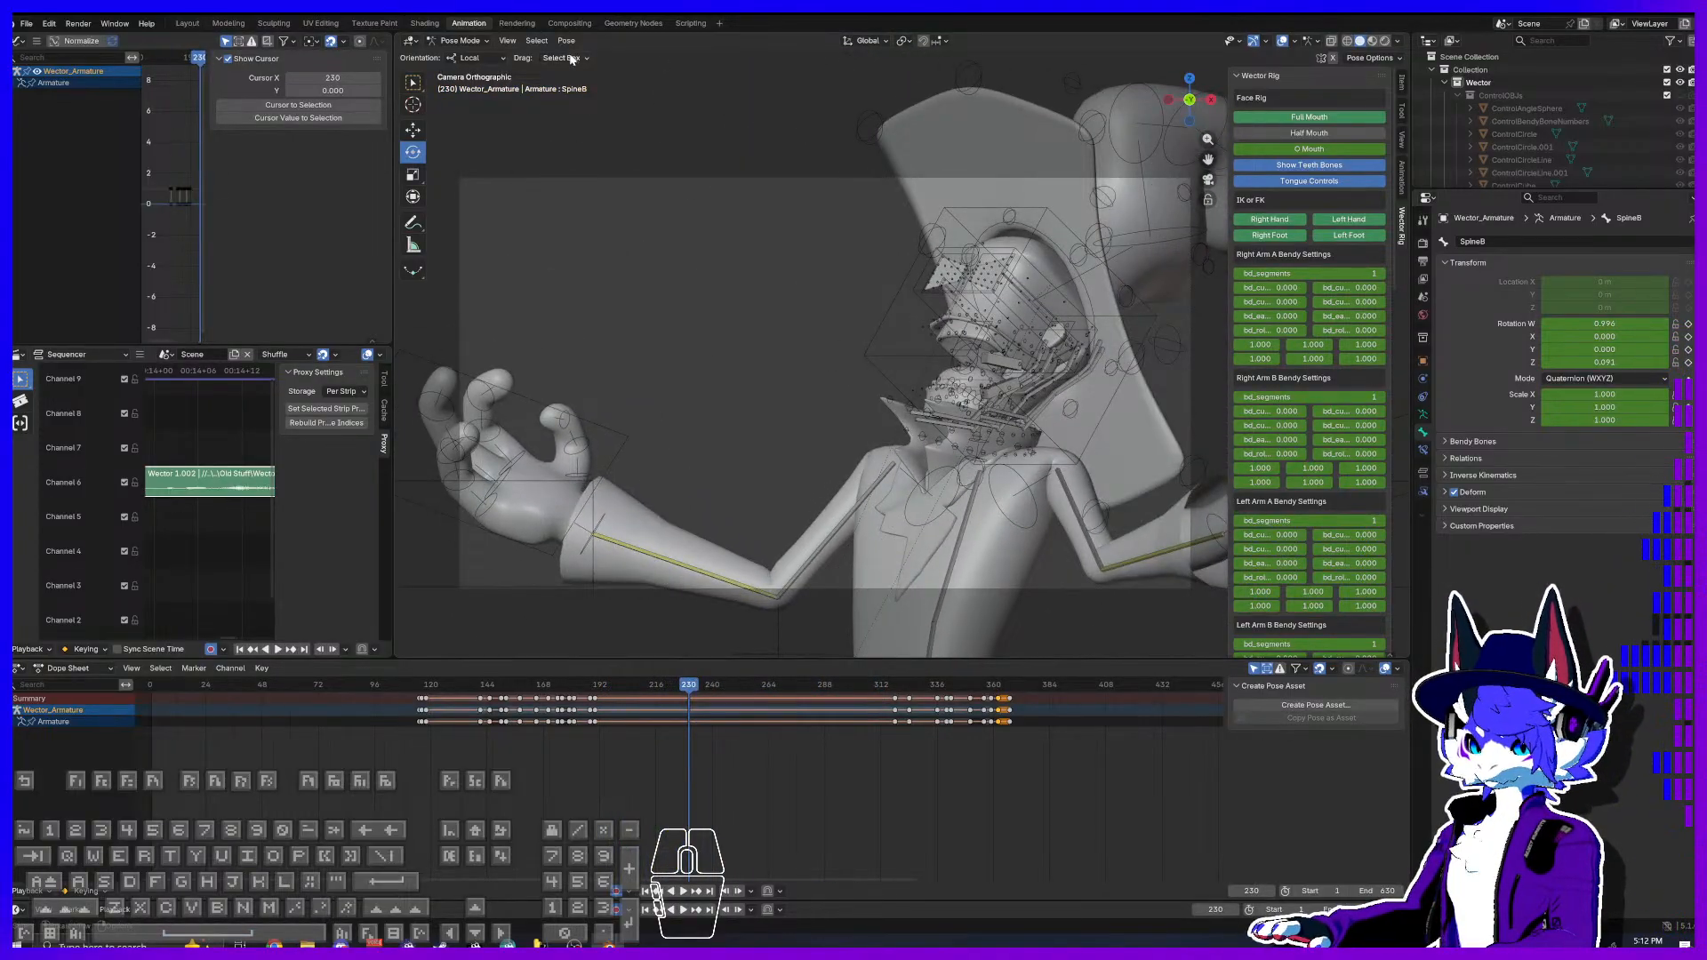
Step: Disable Only Show Selected in the Dope Sheet, deselect the spine bone and inspect the pose between frames 215 and 223
left_click(1254, 669)
left_click(1010, 808)
scroll(644, 750, "up", 15)
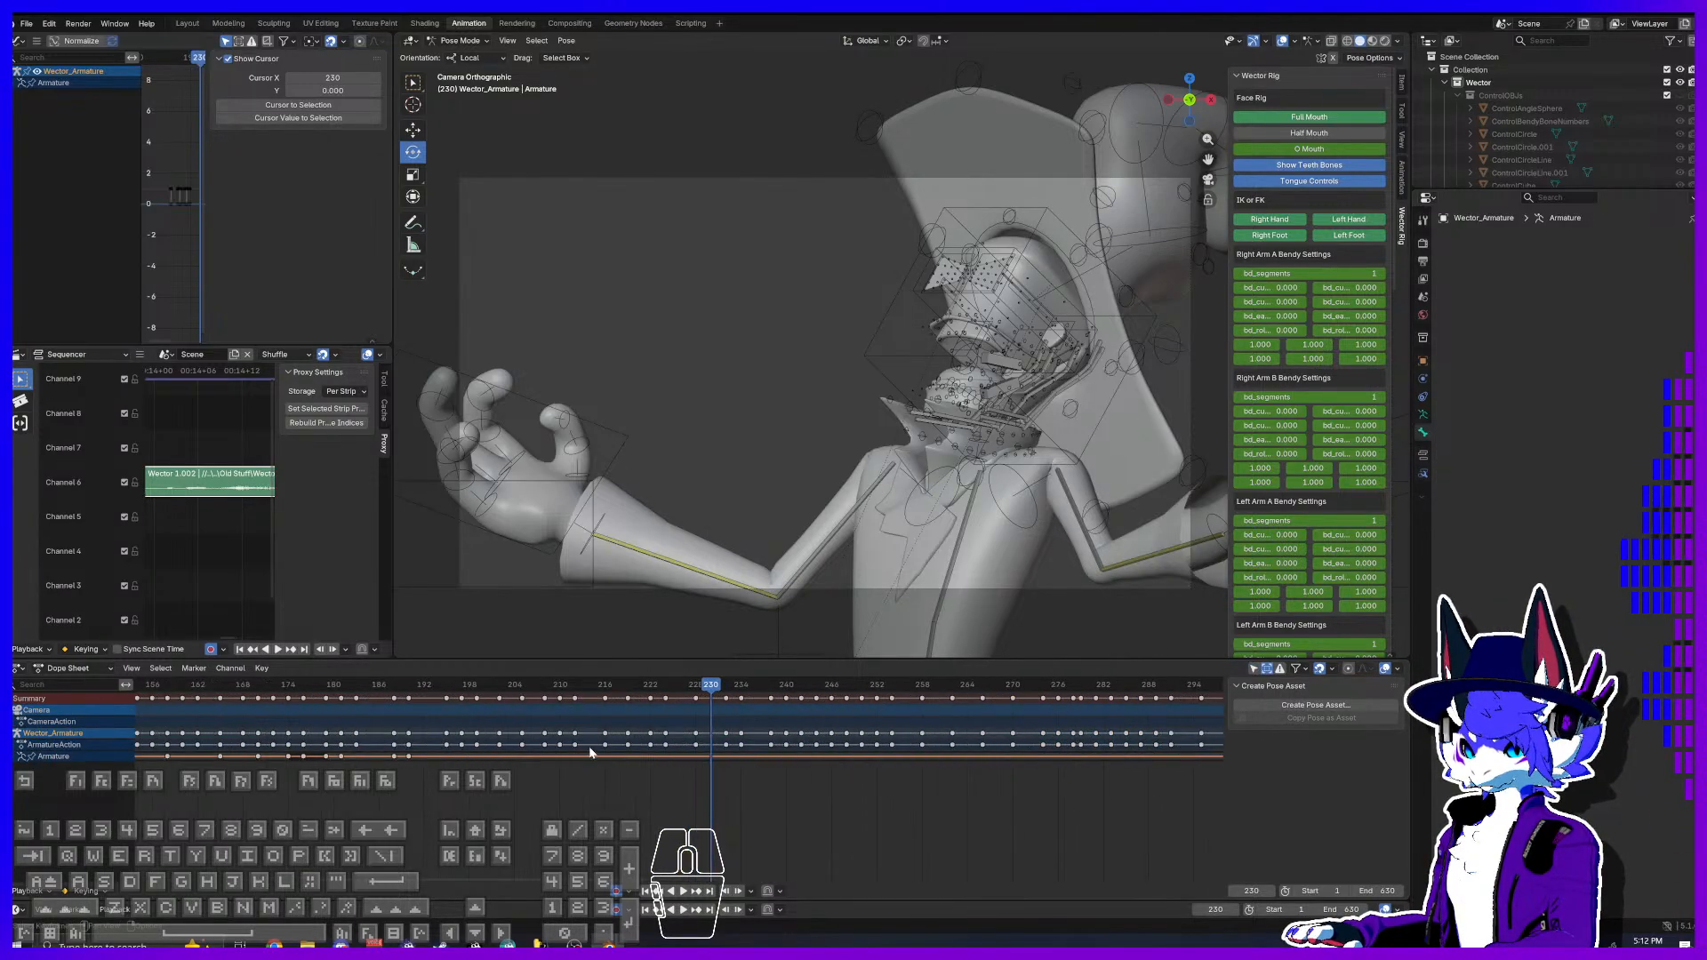
left_click_drag(787, 687, 673, 693)
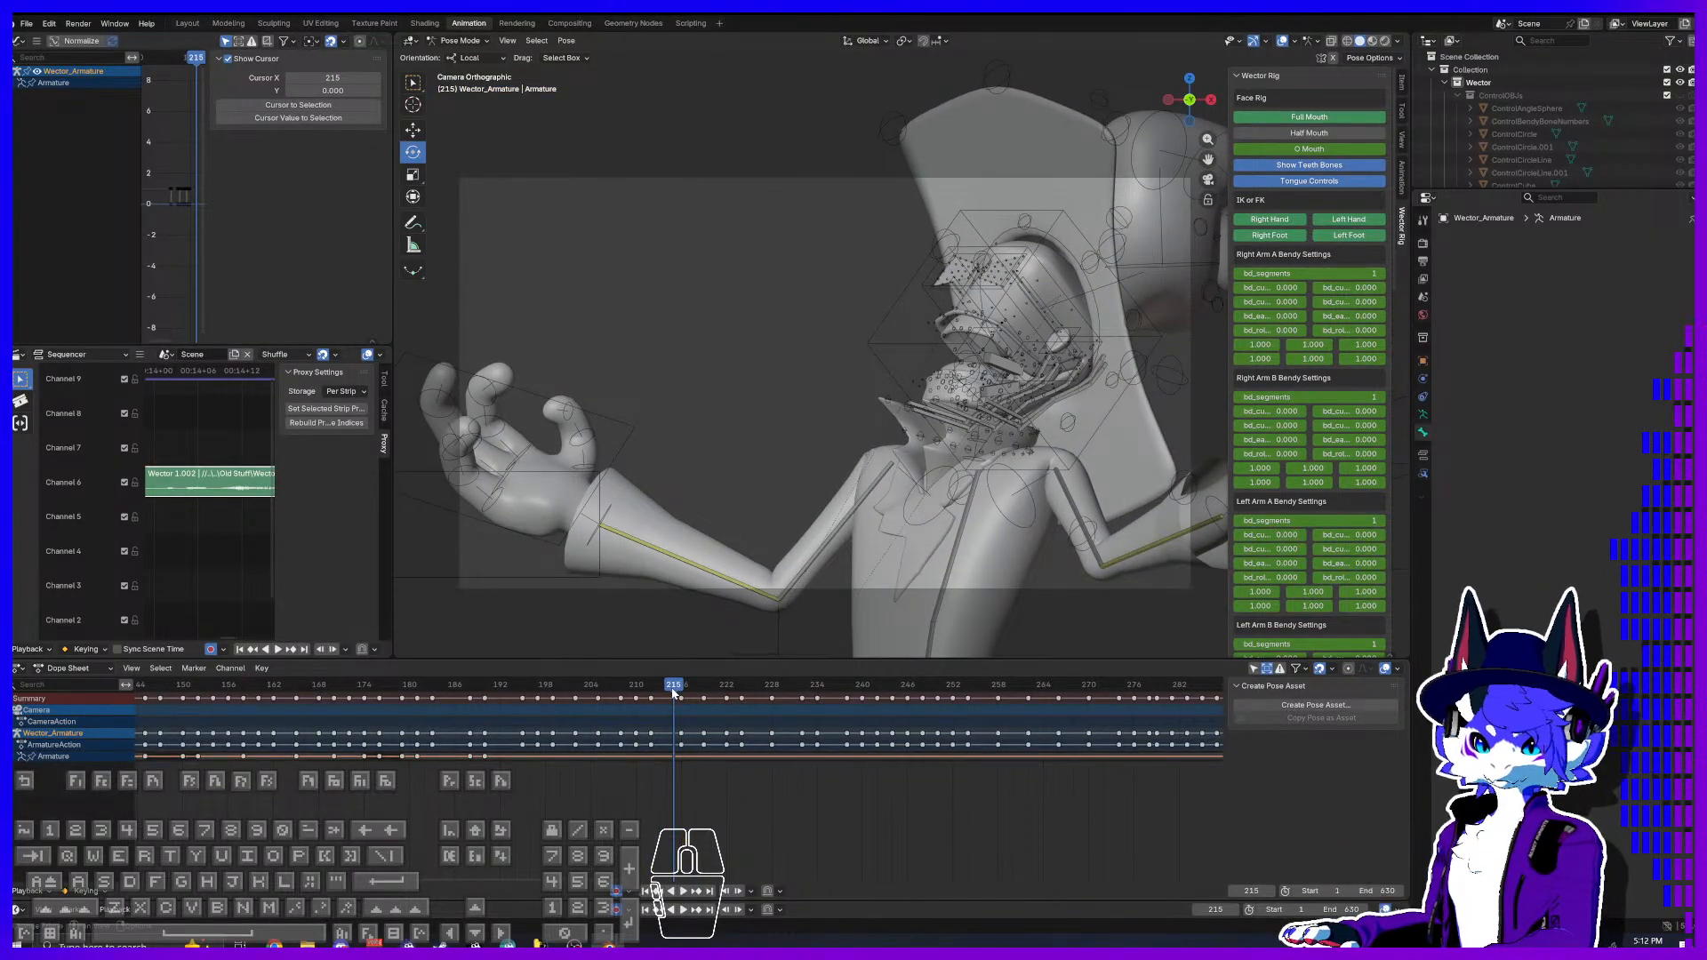
middle_click_drag(861, 738, 760, 792)
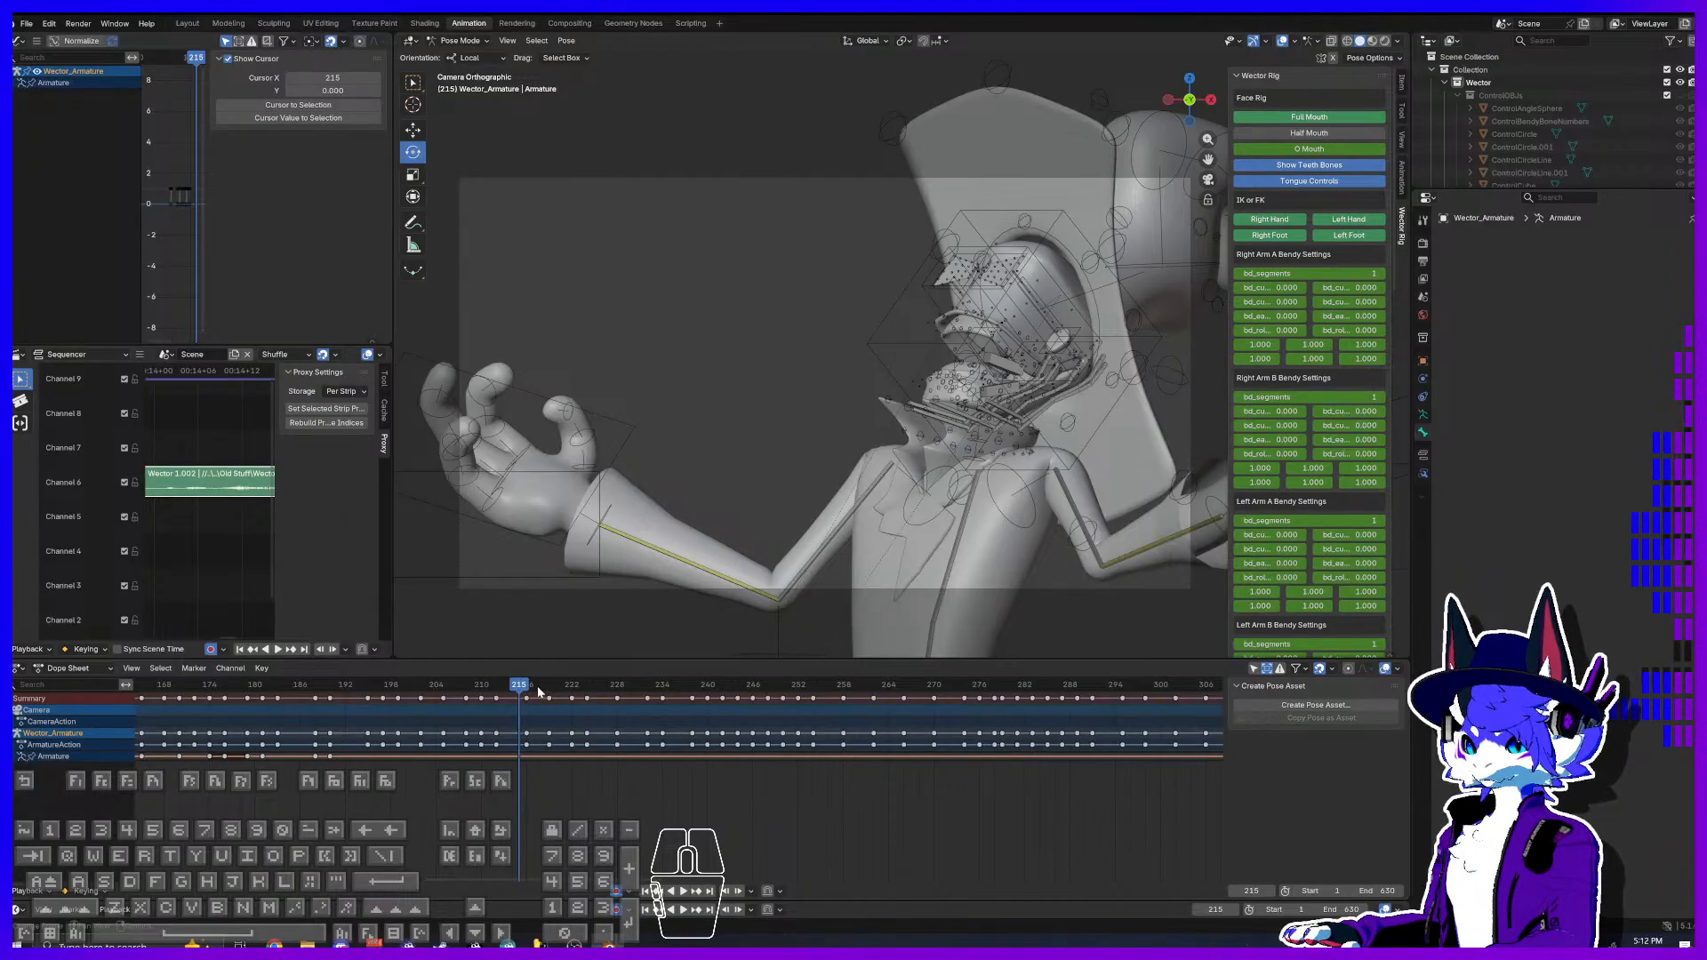
left_click_drag(520, 690, 581, 702)
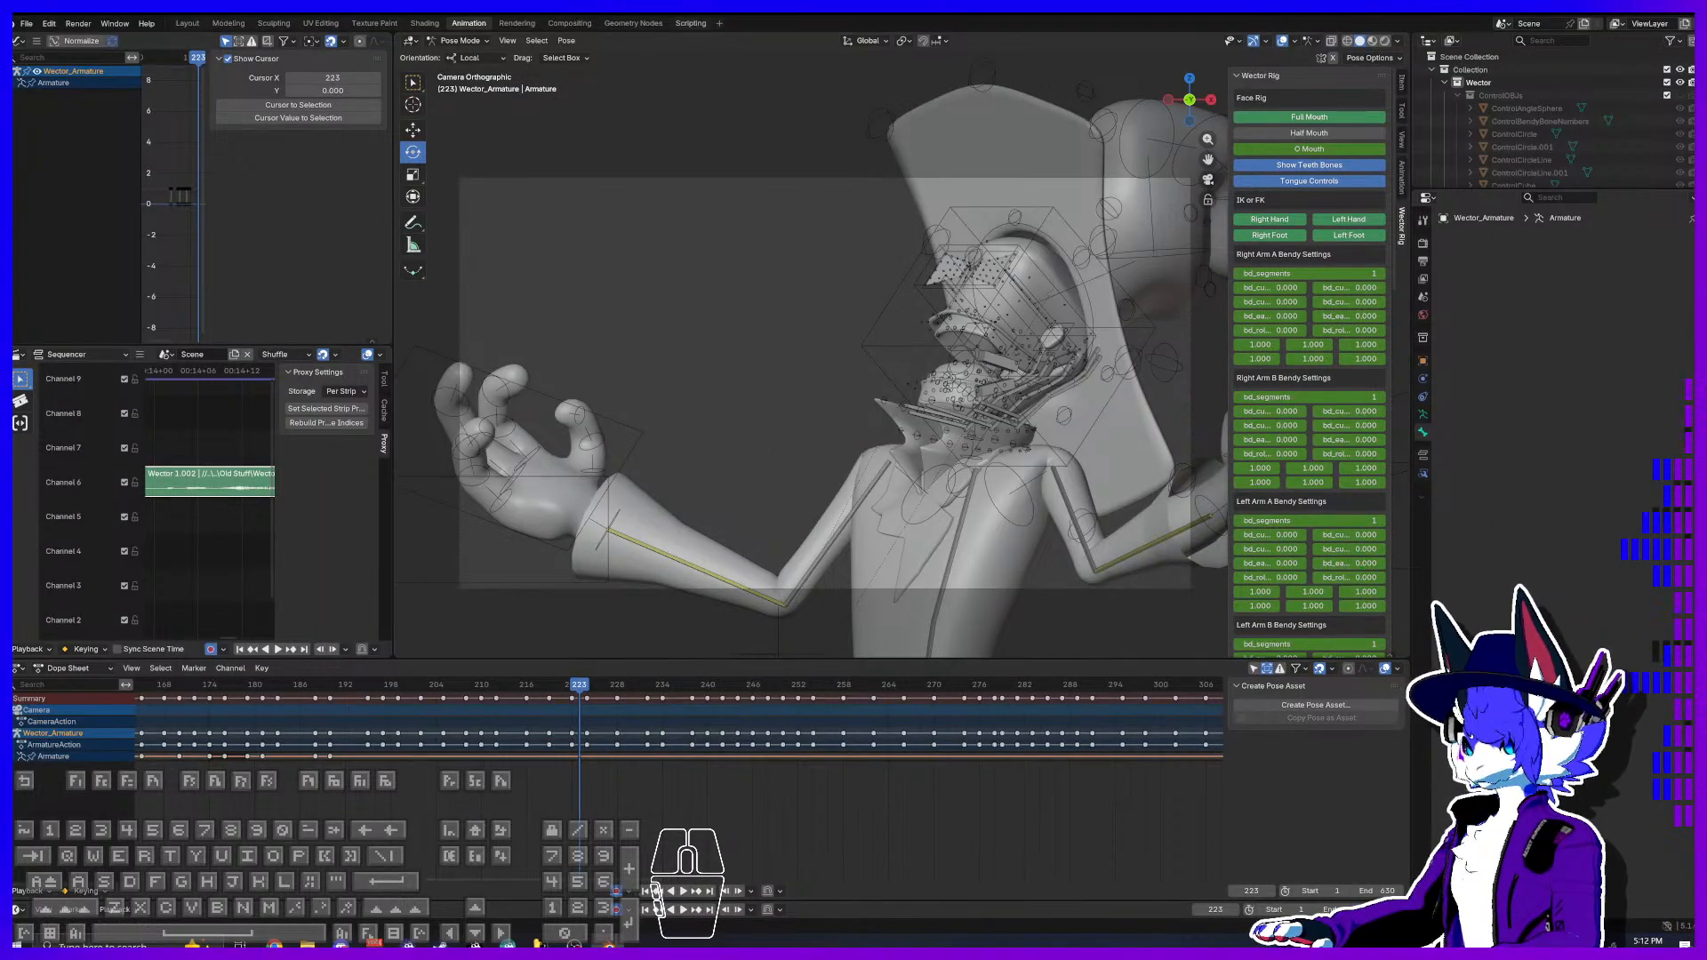
left_click_drag(582, 694, 522, 704)
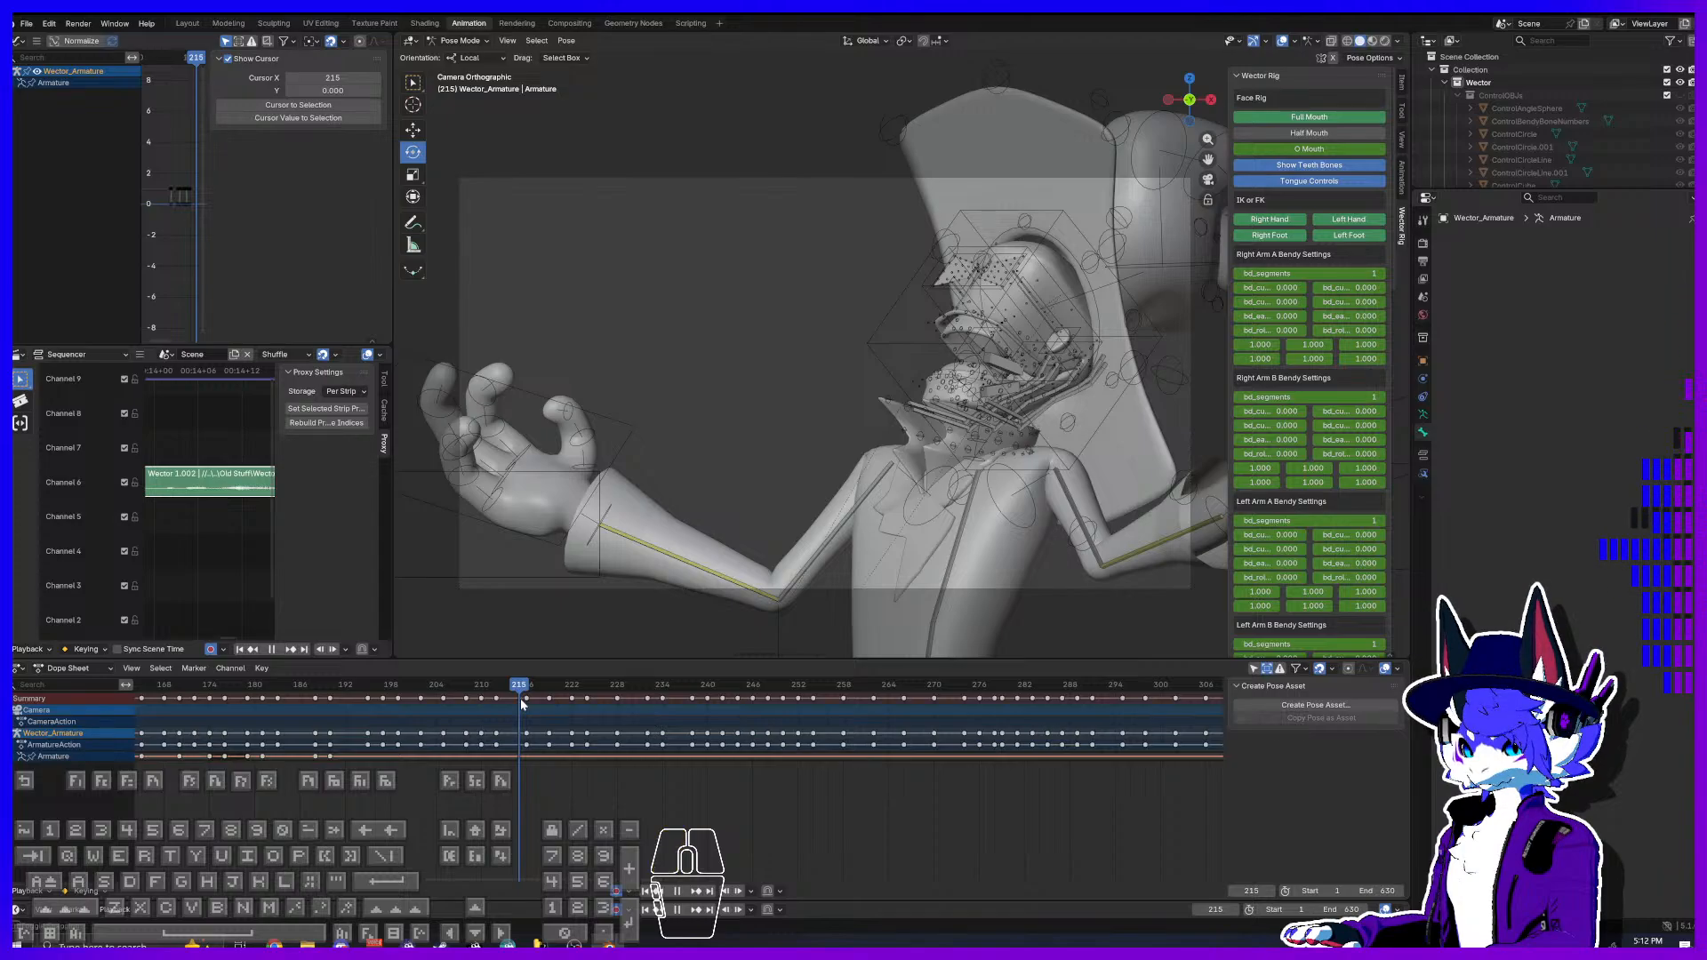
Step: Select all bones of the armature, key their pose at frame 214 and play the motion from frame 209
key("a")
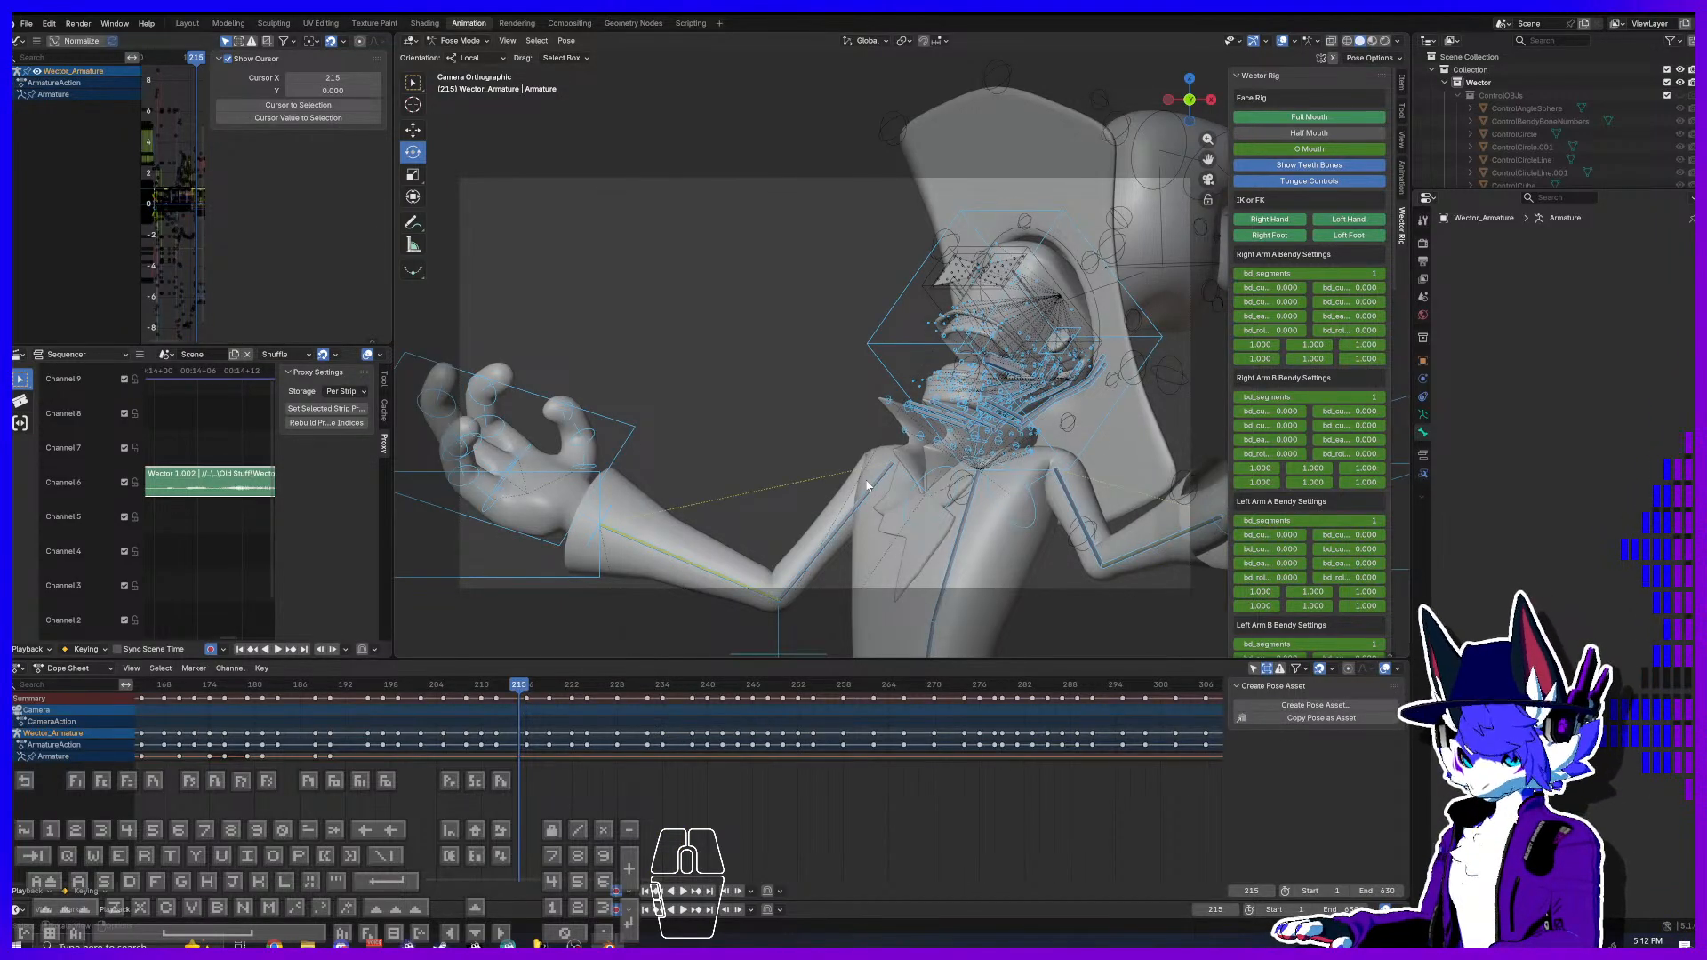
left_click_drag(518, 700, 488, 692)
key("space")
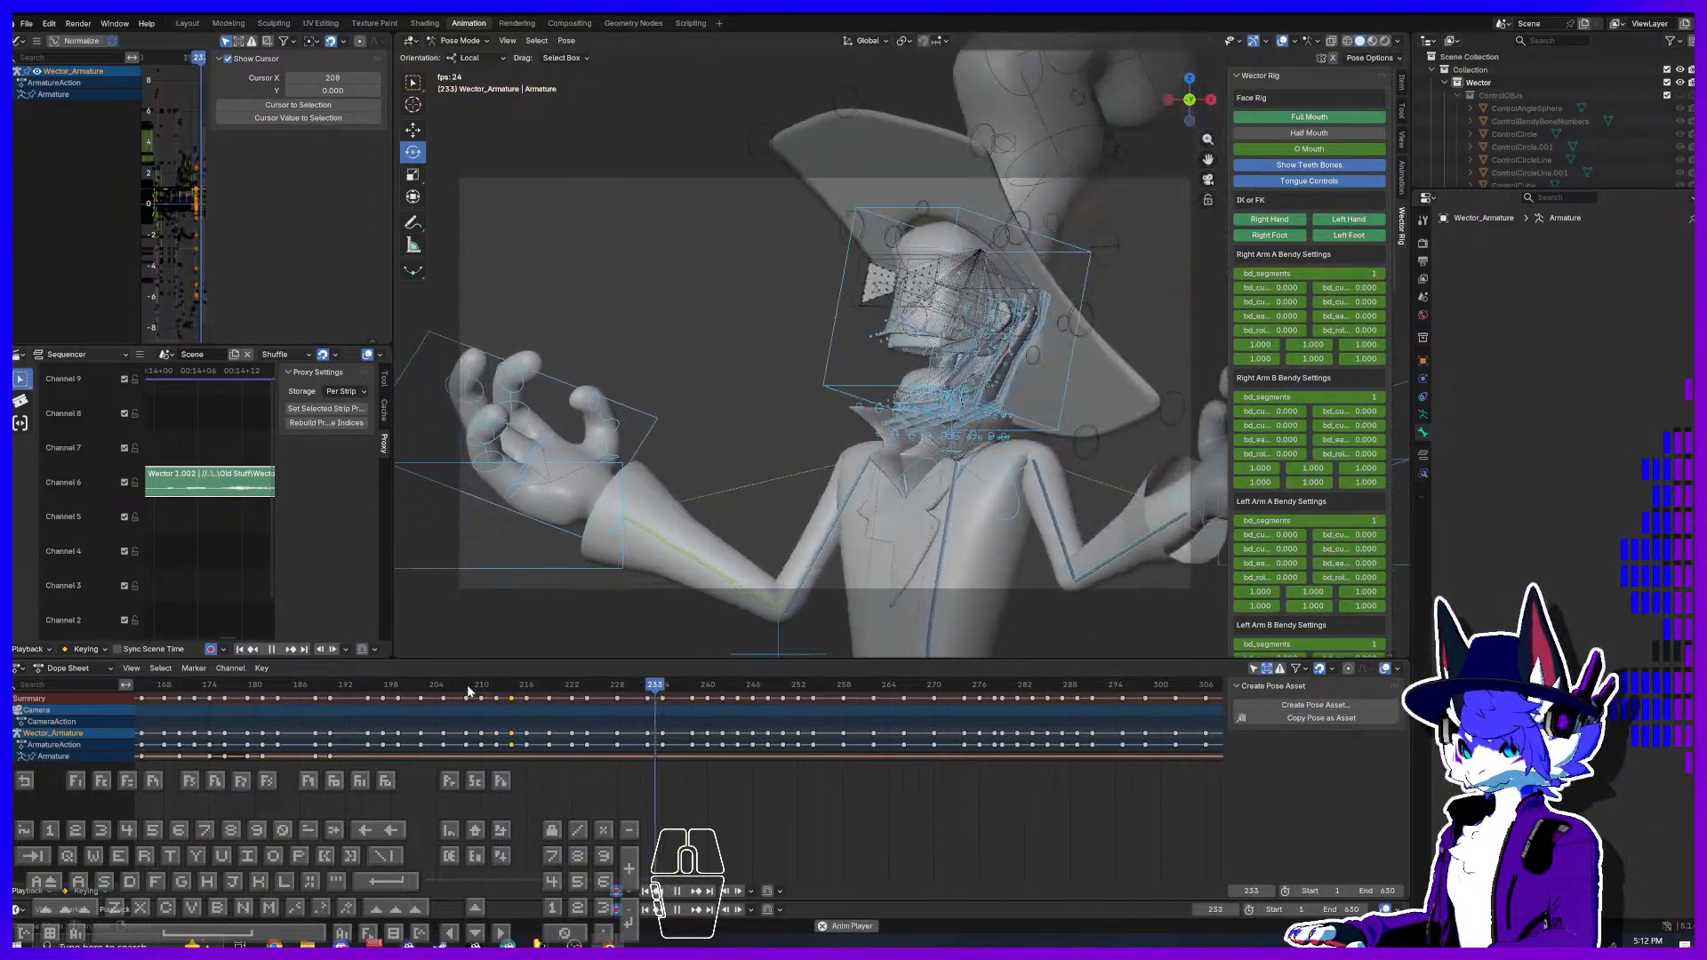
key("space")
Step: Insert a keyframe for all selected bones at frame 226
left_click_drag(457, 690, 537, 699)
scroll(541, 705, "up", 7)
scroll(413, 718, "up", 6)
middle_click_drag(369, 725, 506, 729)
left_click_drag(487, 691, 671, 698)
left_click_drag(690, 687, 771, 686)
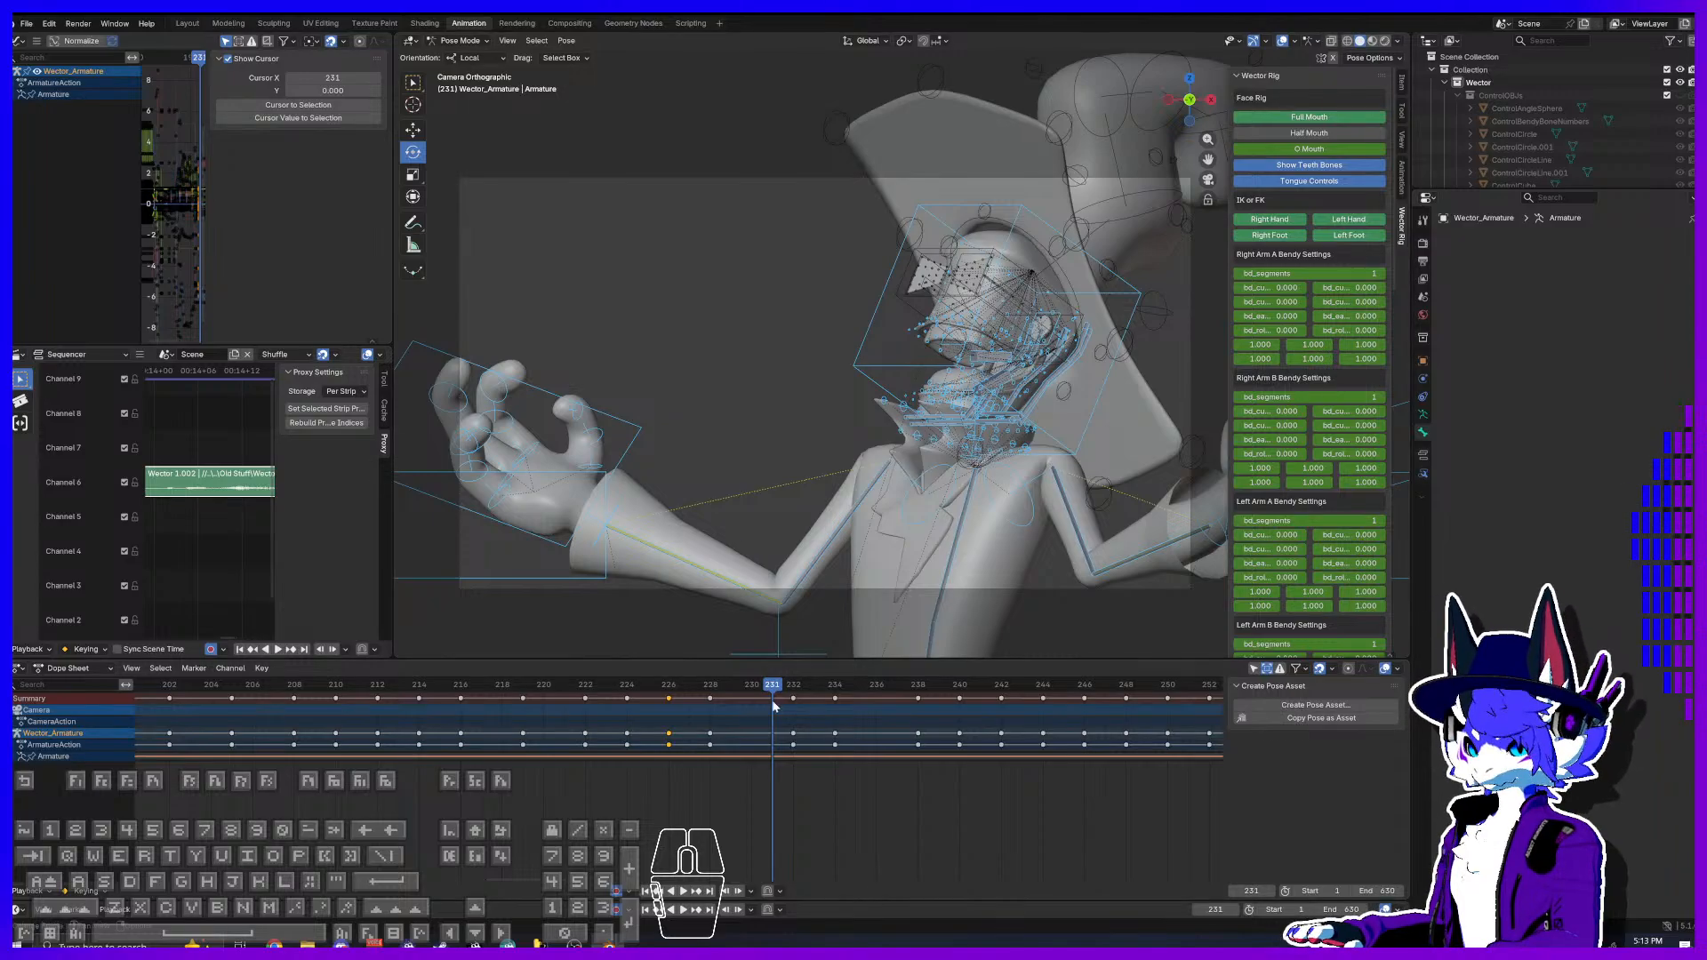
Step: Key the whole armature pose at frames 236 and 257
left_click_drag(772, 699, 752, 703)
scroll(755, 729, "down", 6)
middle_click_drag(740, 708, 688, 711)
left_click_drag(696, 686, 1030, 695)
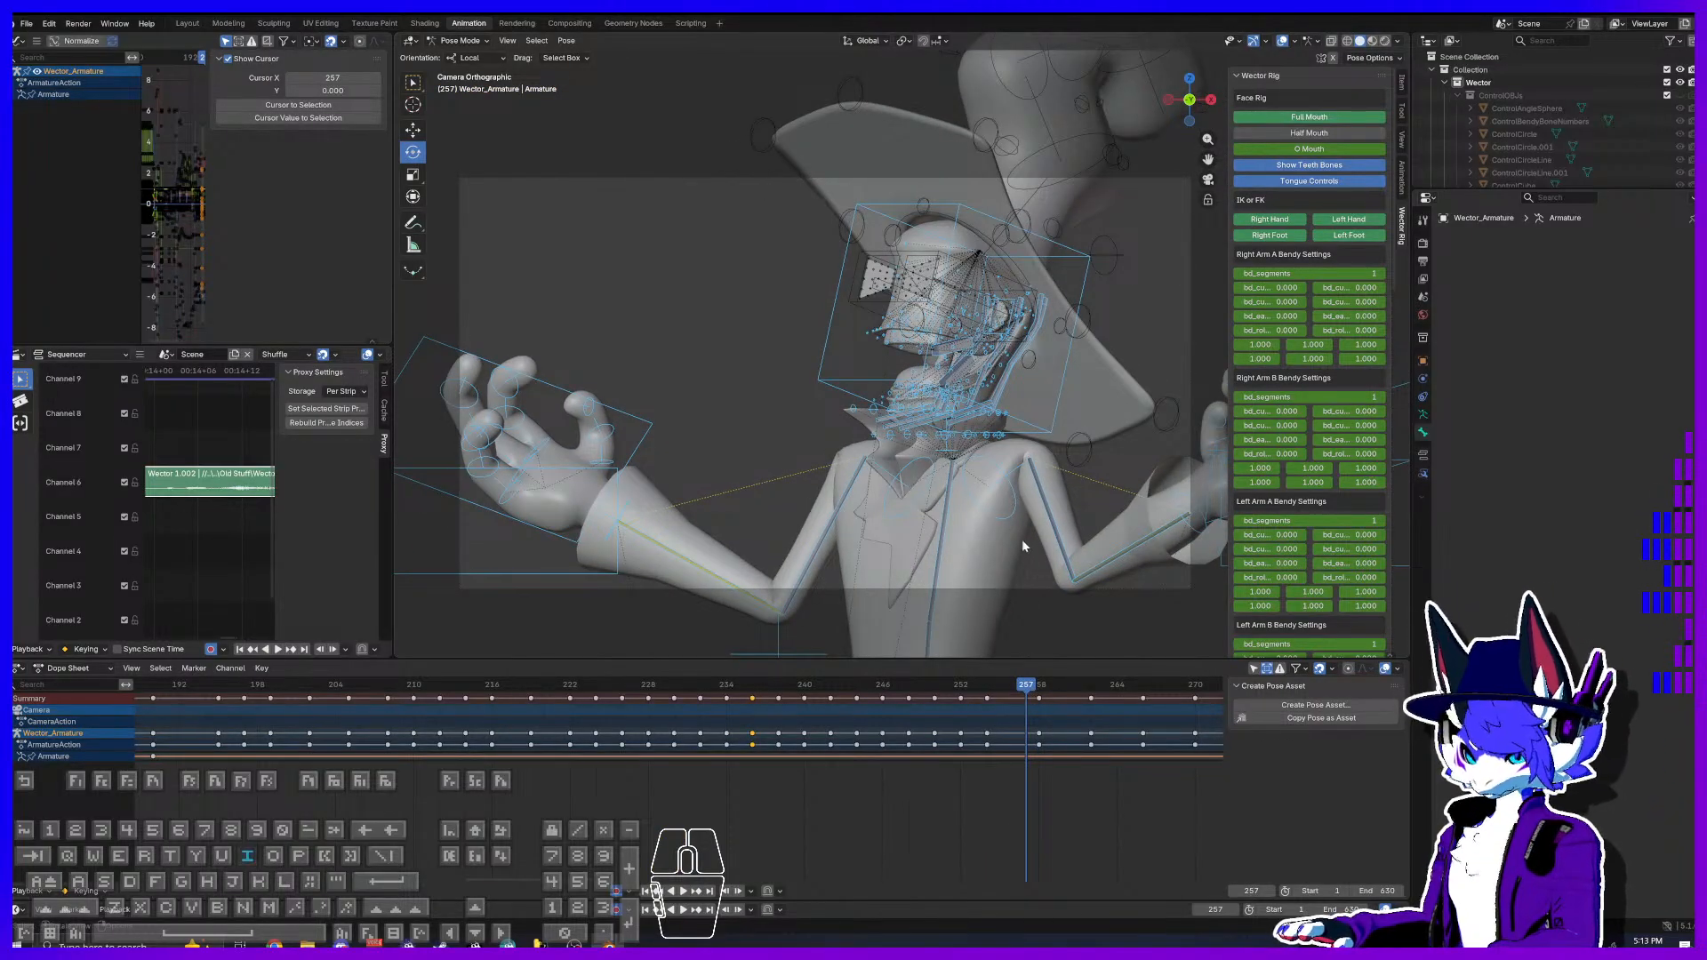
Step: Insert a keyframe for all selected bones at frame 268
left_click_drag(1027, 701, 1014, 703)
middle_click_drag(1040, 709, 905, 706)
left_click_drag(902, 687, 983, 699)
middle_click_drag(1017, 704, 919, 708)
left_click_drag(902, 682, 935, 696)
middle_click_drag(1018, 719, 893, 719)
left_click(876, 684)
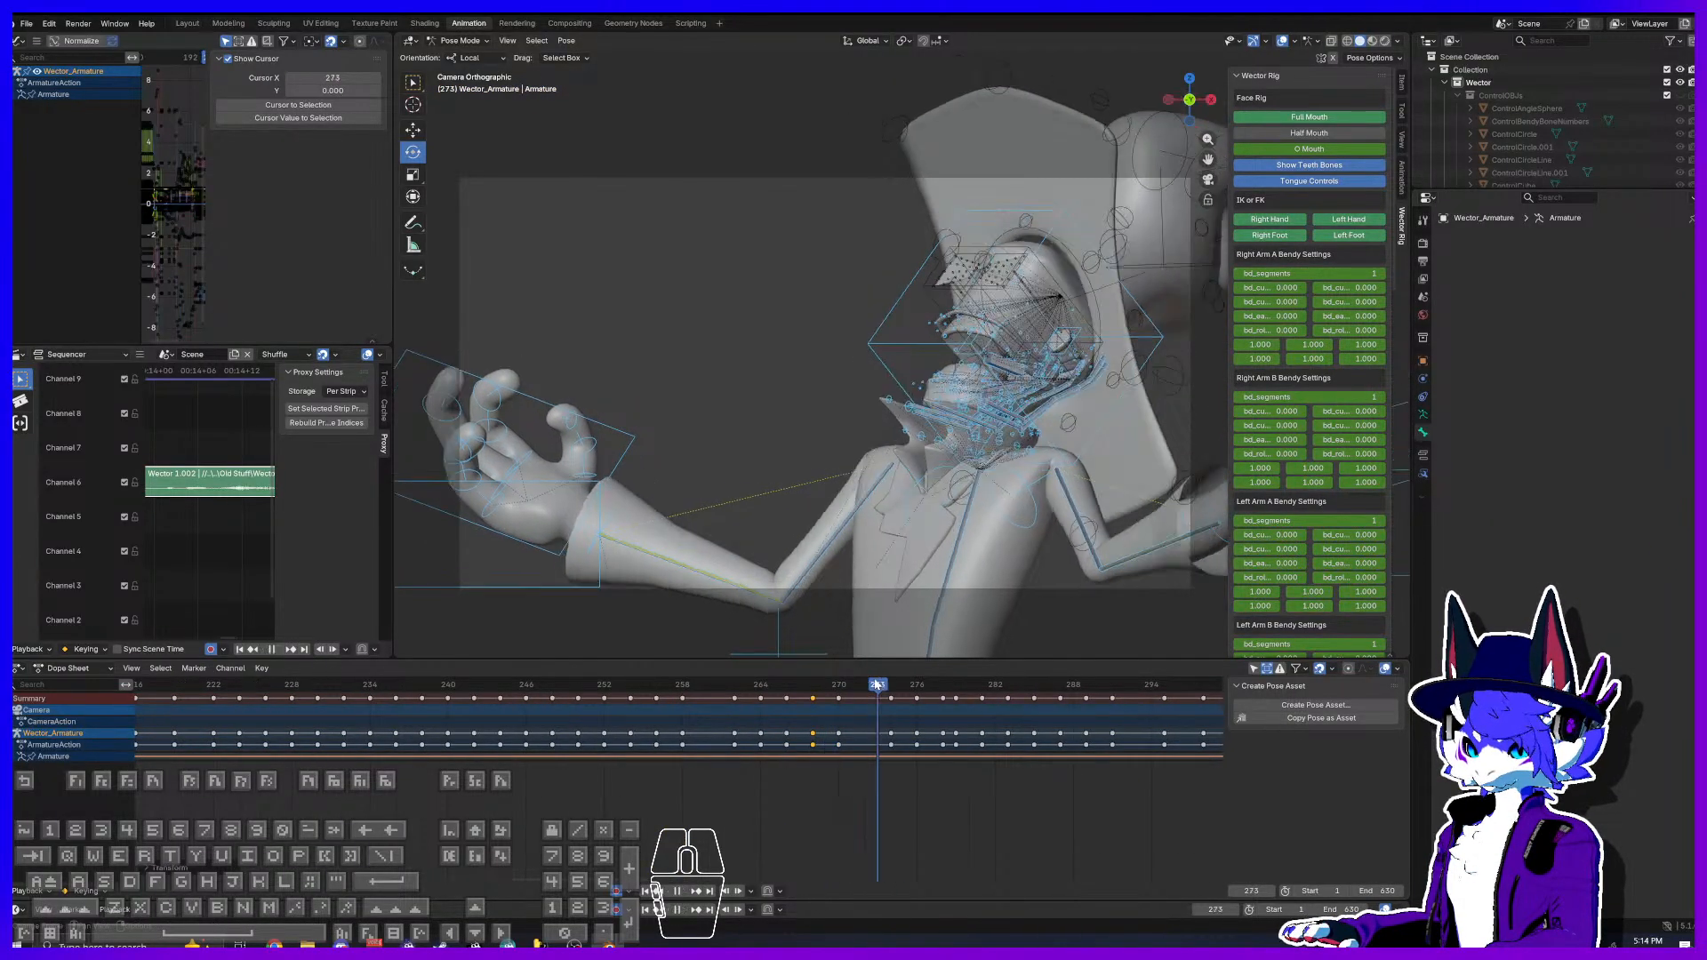
Step: Key the whole armature pose at frames 293 and 304
left_click_drag(879, 699, 1139, 700)
key("i")
middle_click_drag(1173, 723, 930, 721)
left_click_drag(922, 690, 1041, 692)
left_click(999, 686)
key("i")
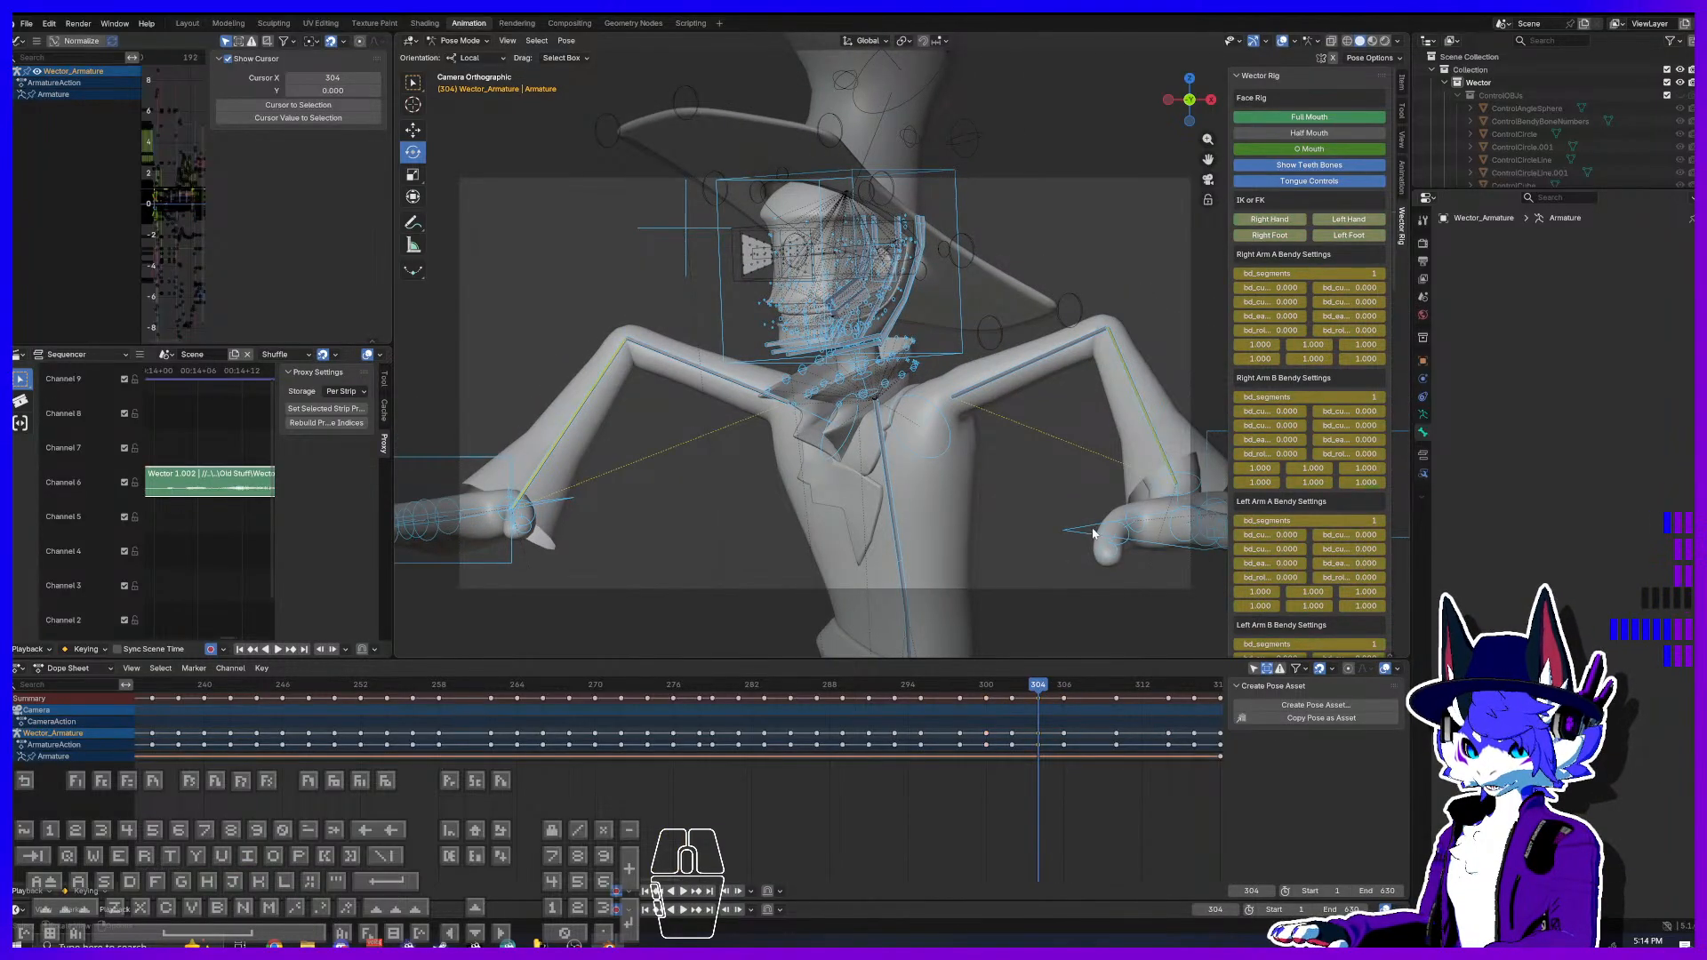
Step: Check the arm poses around frames 308 and 309 and insert a keyframe for all selected bones at frame 312
middle_click_drag(1080, 537, 866, 543, "shift")
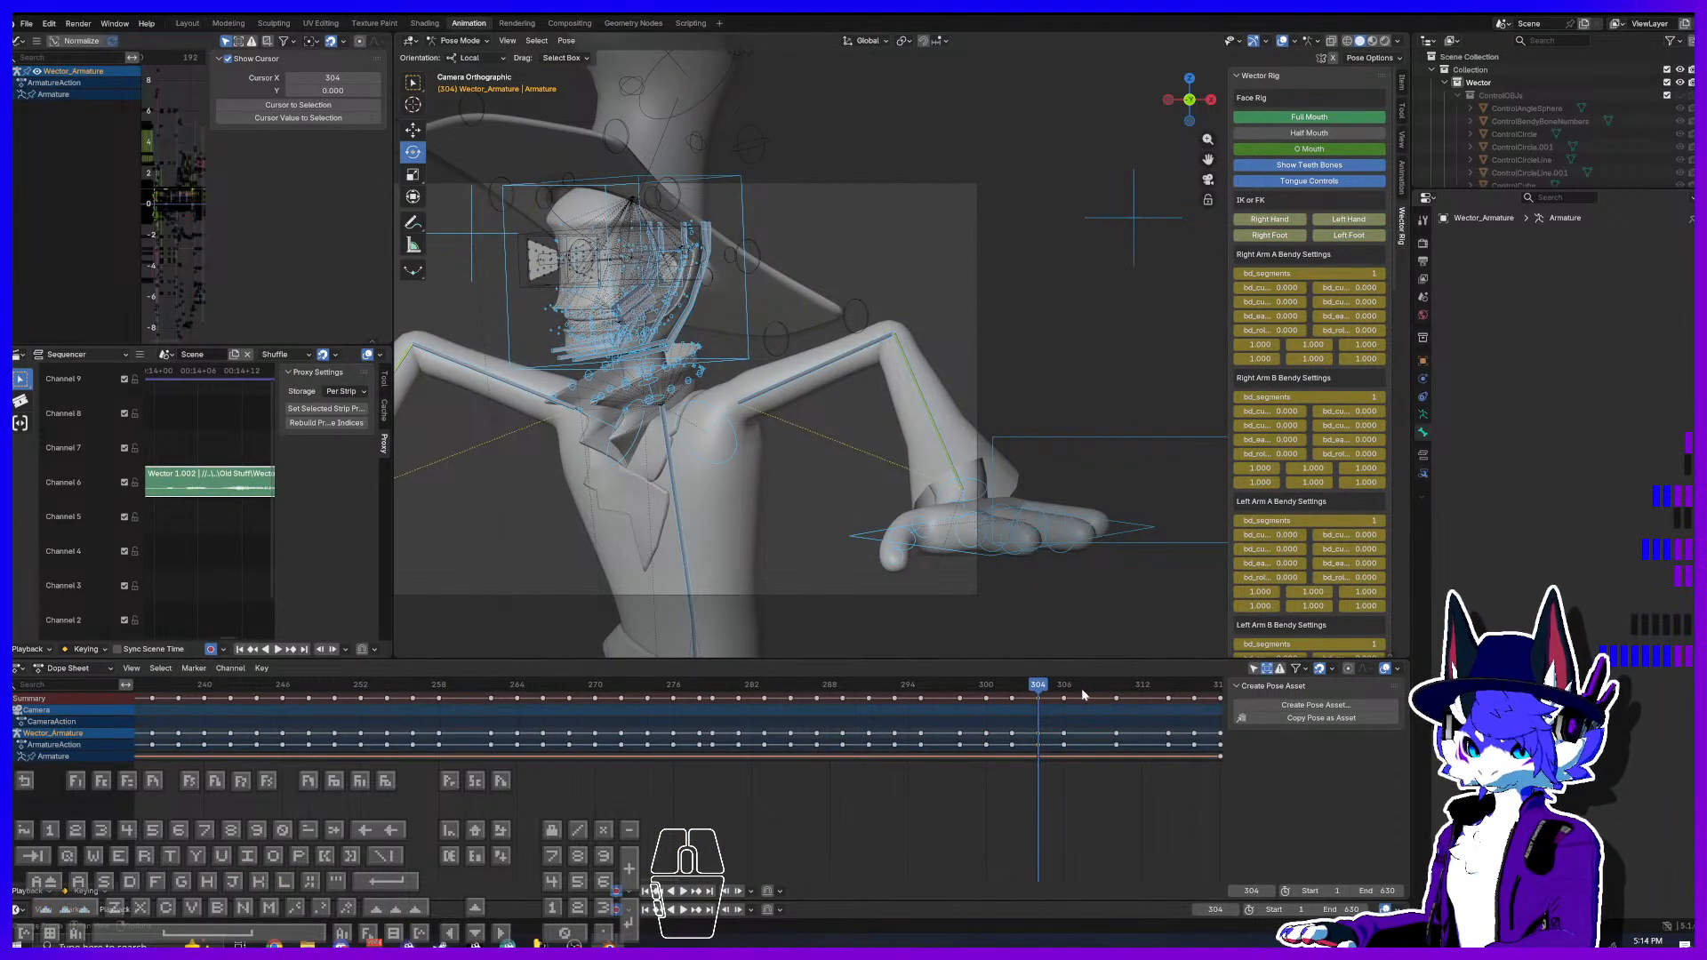
left_click(1085, 690)
middle_click_drag(800, 427, 816, 735, "shift")
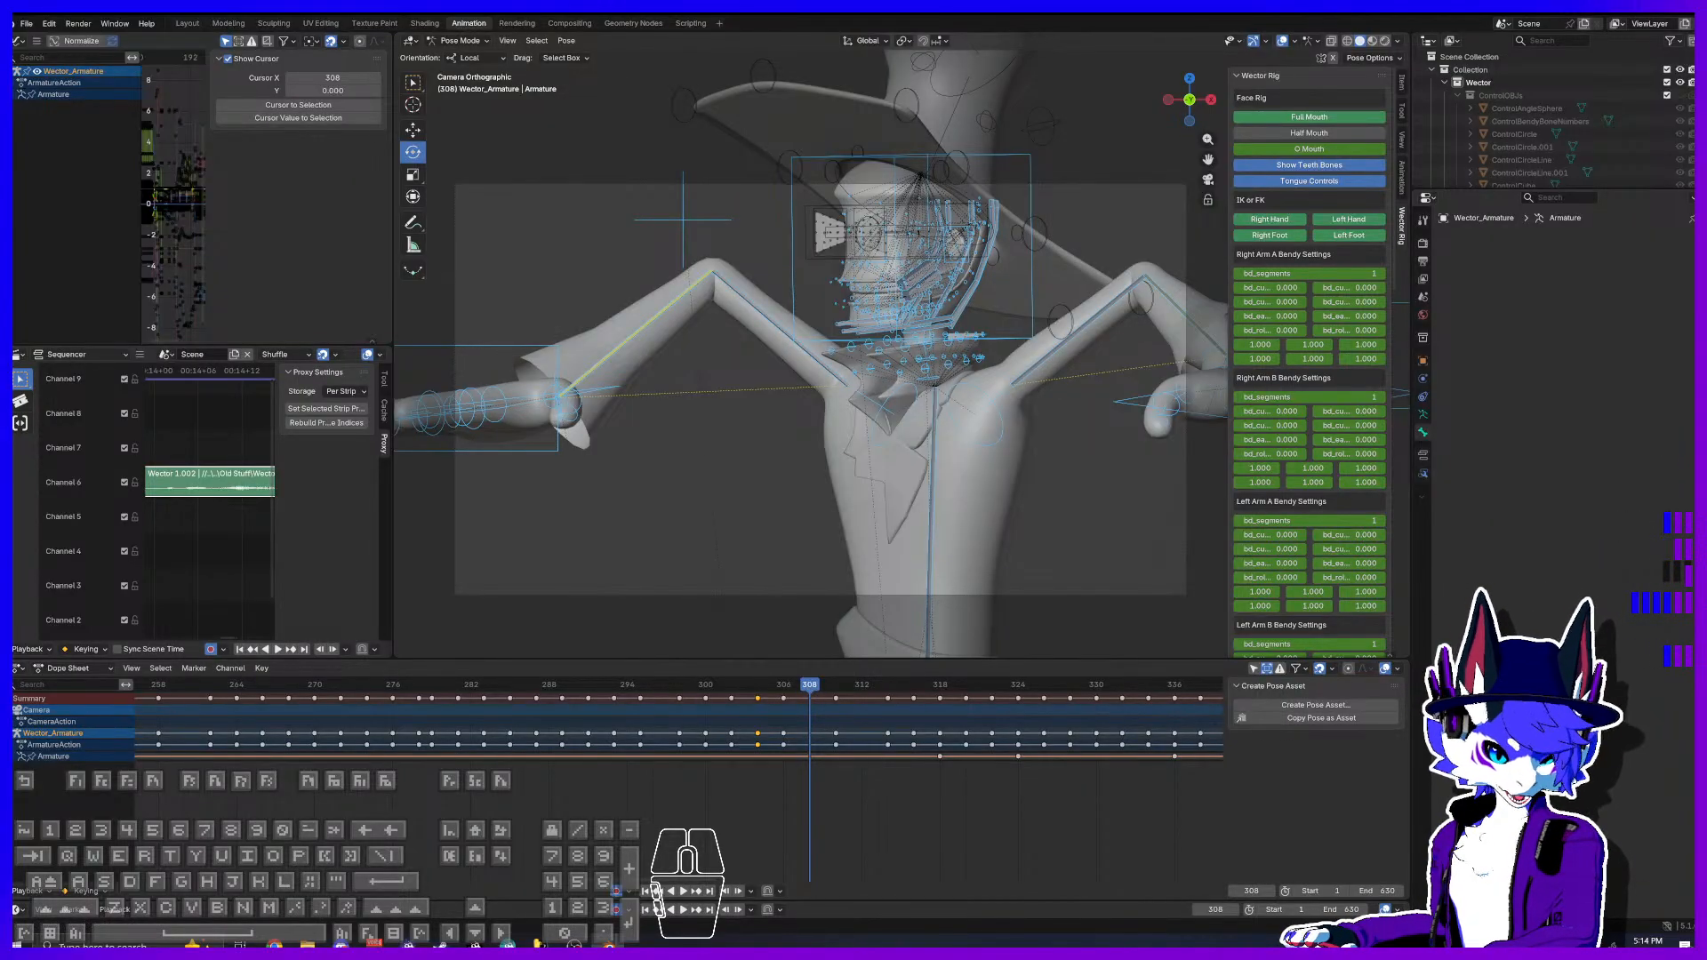
left_click(809, 686)
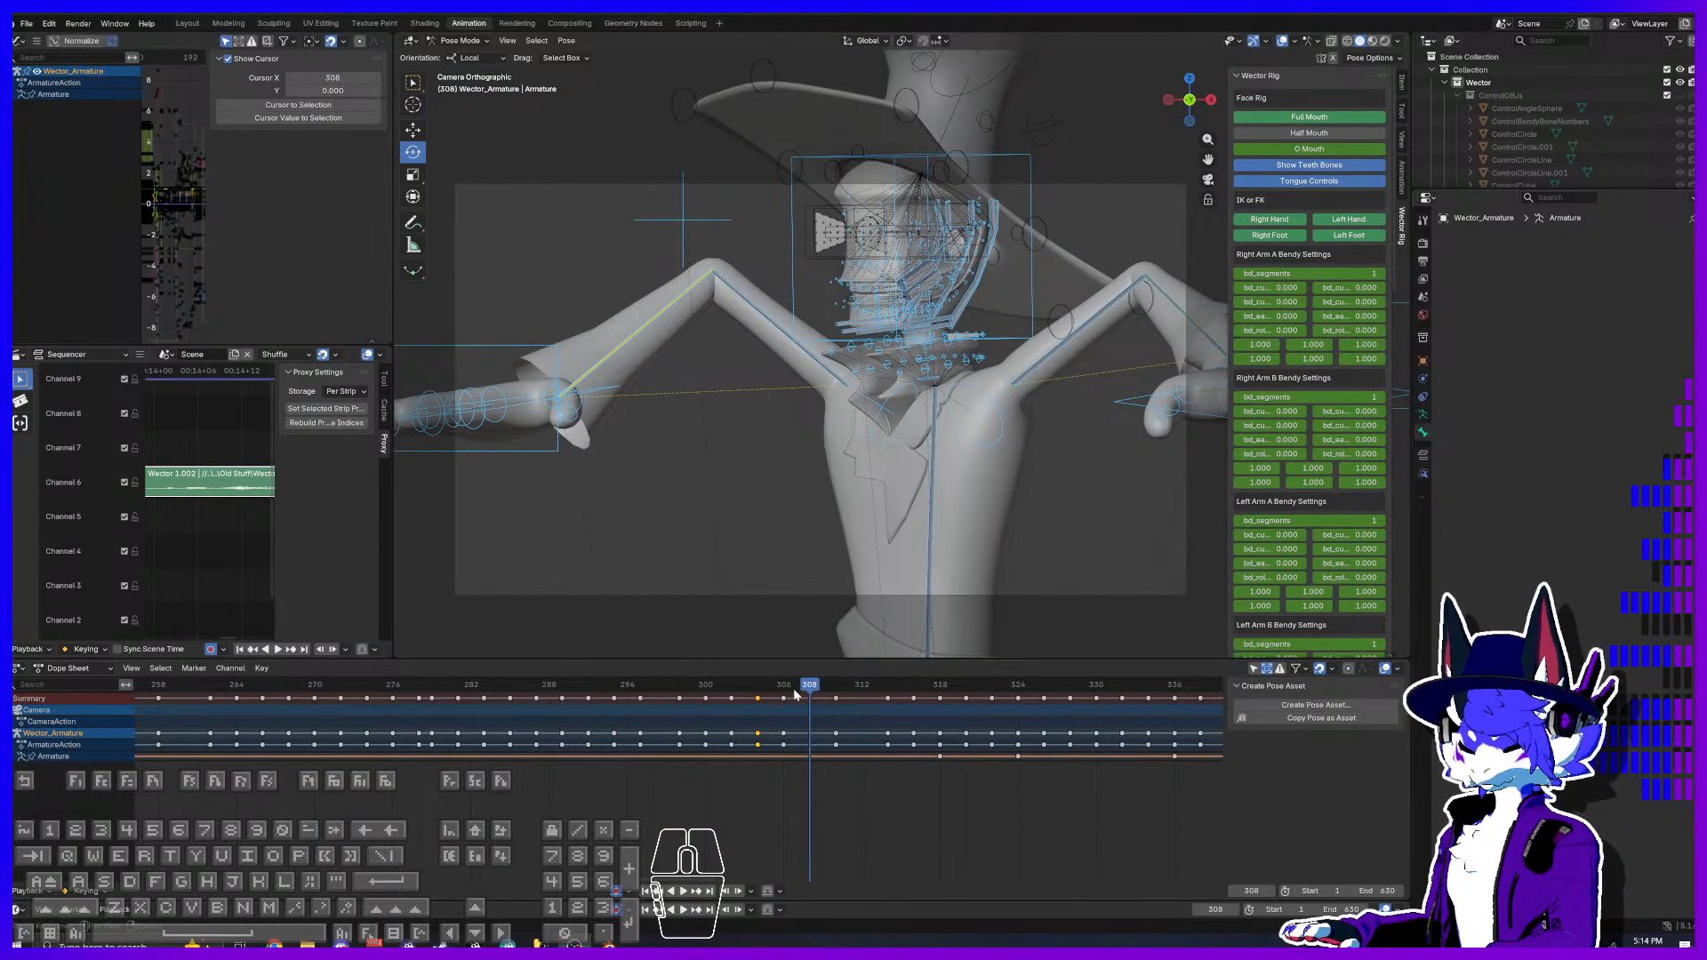
mouse_move(804, 689)
left_mouse_down()
mouse_move(782, 688)
mouse_move(832, 693)
left_mouse_up()
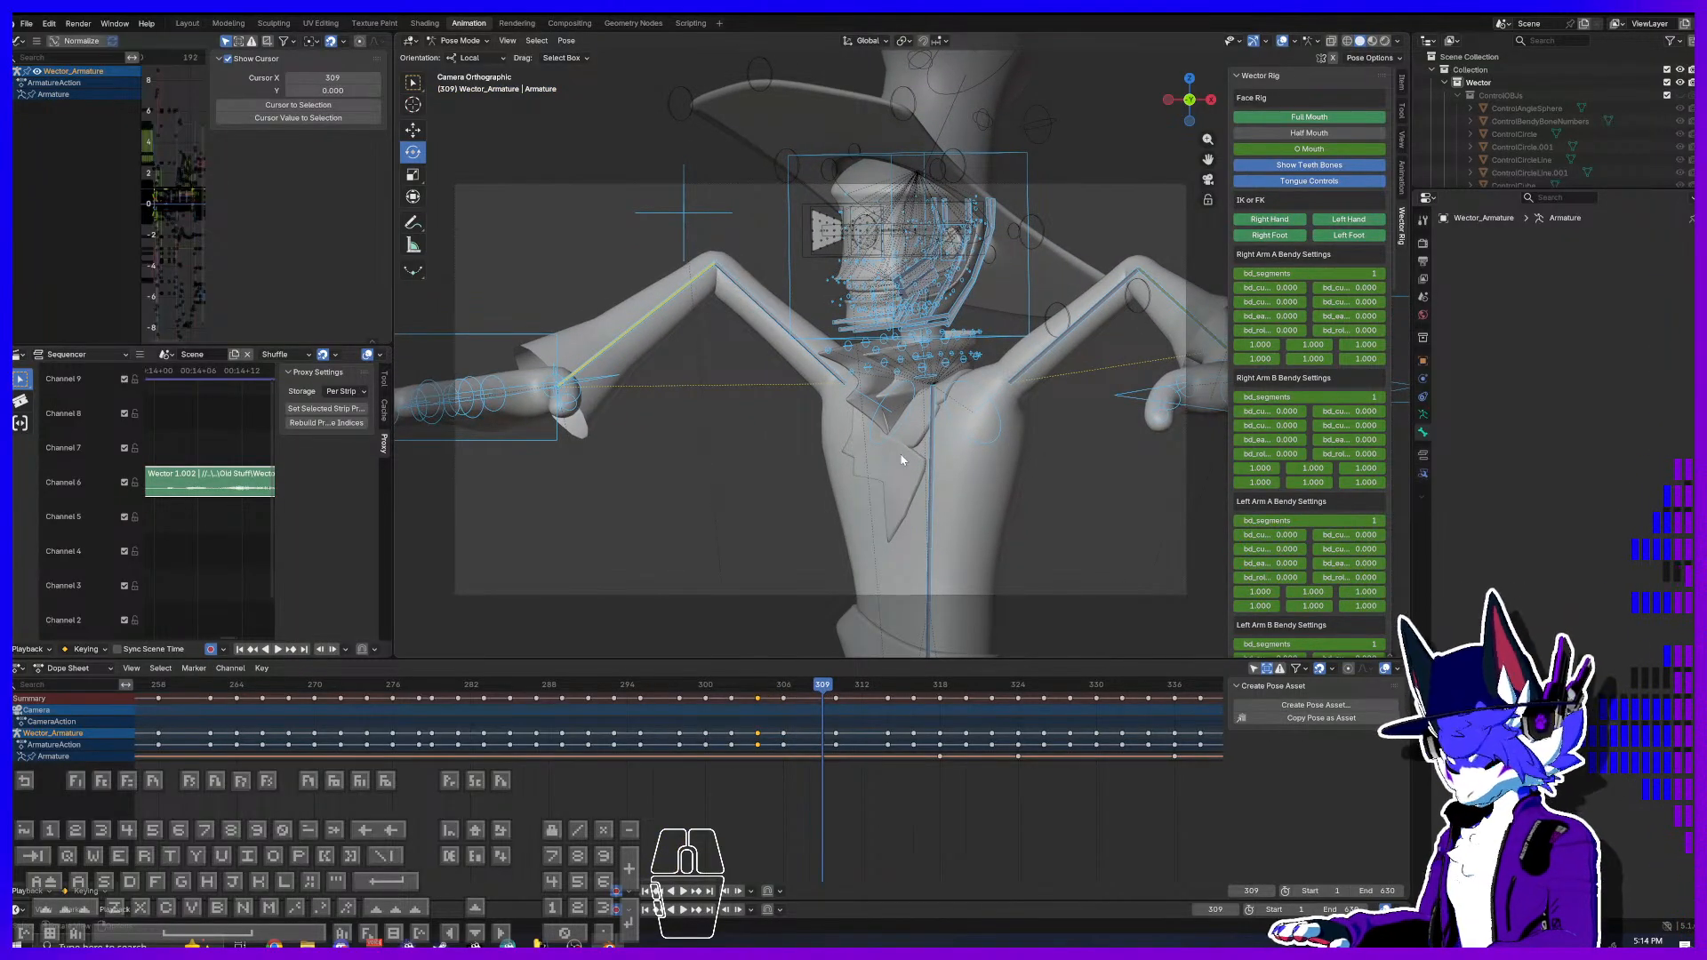
left_click_drag(823, 700, 869, 690)
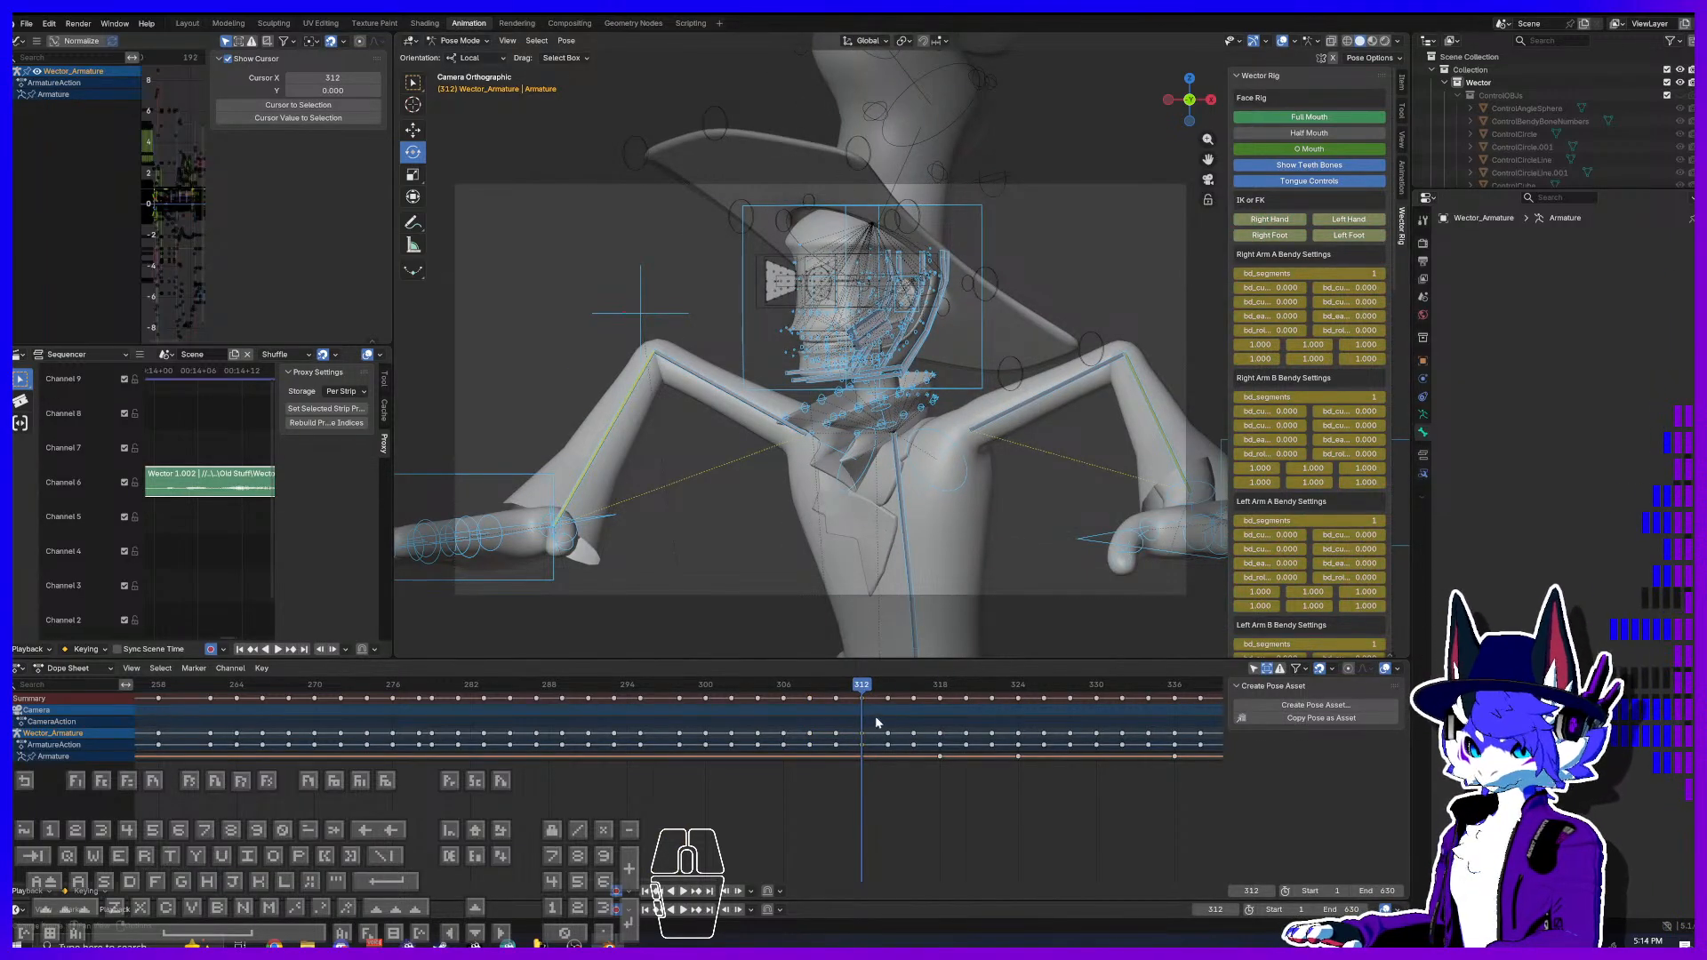
mouse_move(867, 693)
left_mouse_down()
mouse_move(925, 695)
mouse_move(899, 698)
left_mouse_up()
Step: Select the armature's keyframes from about frame 208 onward and change their interpolation mode
scroll(901, 699, "down", 3)
middle_click_drag(753, 727, 995, 758)
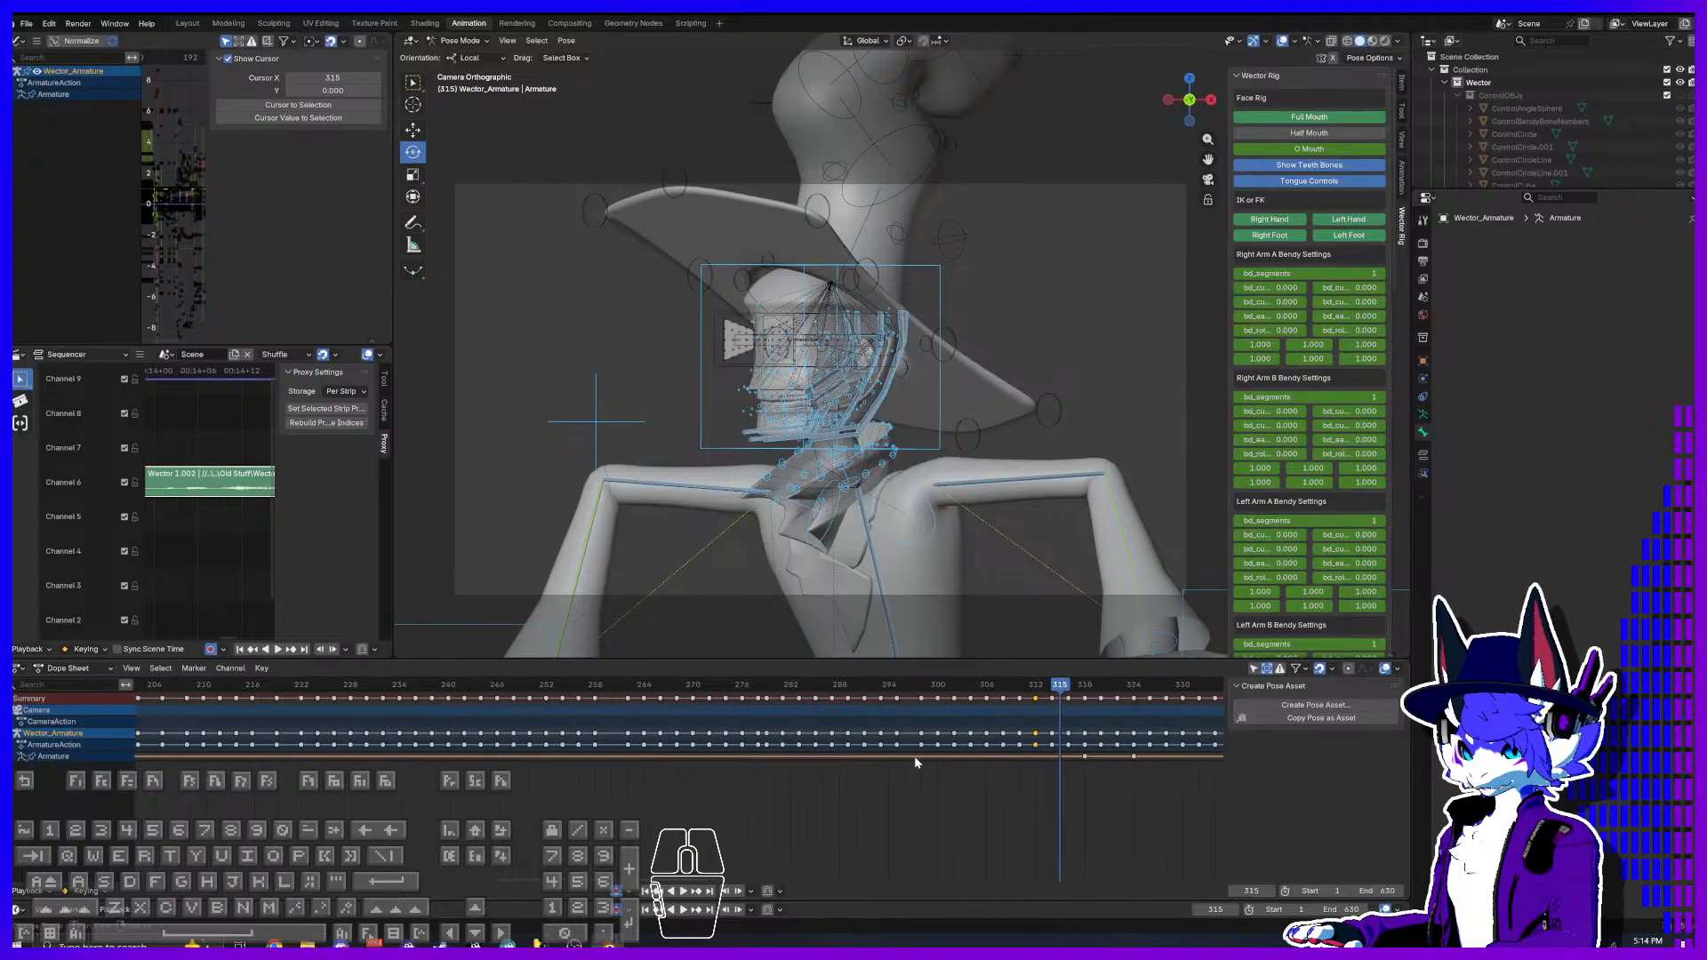
left_click(1053, 705)
left_click_drag(1058, 705, 167, 706)
middle_click_drag(168, 706, 745, 697)
mouse_move(745, 697)
left_mouse_down()
mouse_move(640, 686)
mouse_move(755, 696)
left_mouse_up()
right_click(756, 696)
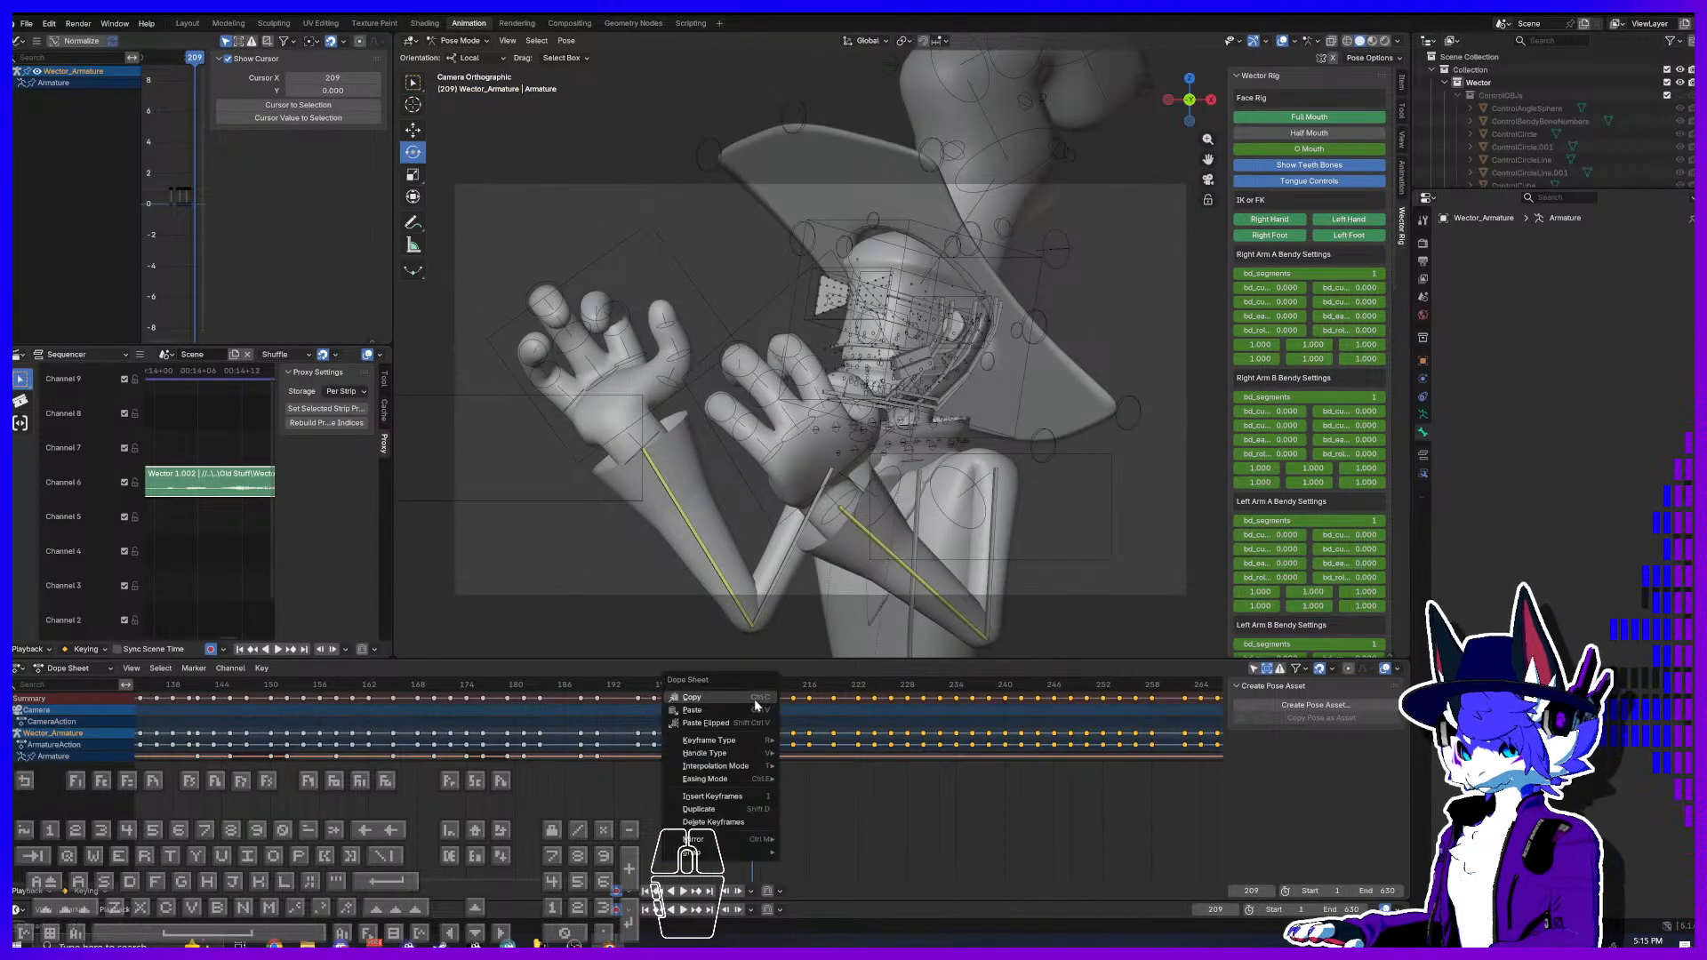
mouse_move(743, 767)
left_click(833, 779)
Step: Hide the viewport overlays and play back the gesture from frame 201
scroll(856, 530, "down", 4)
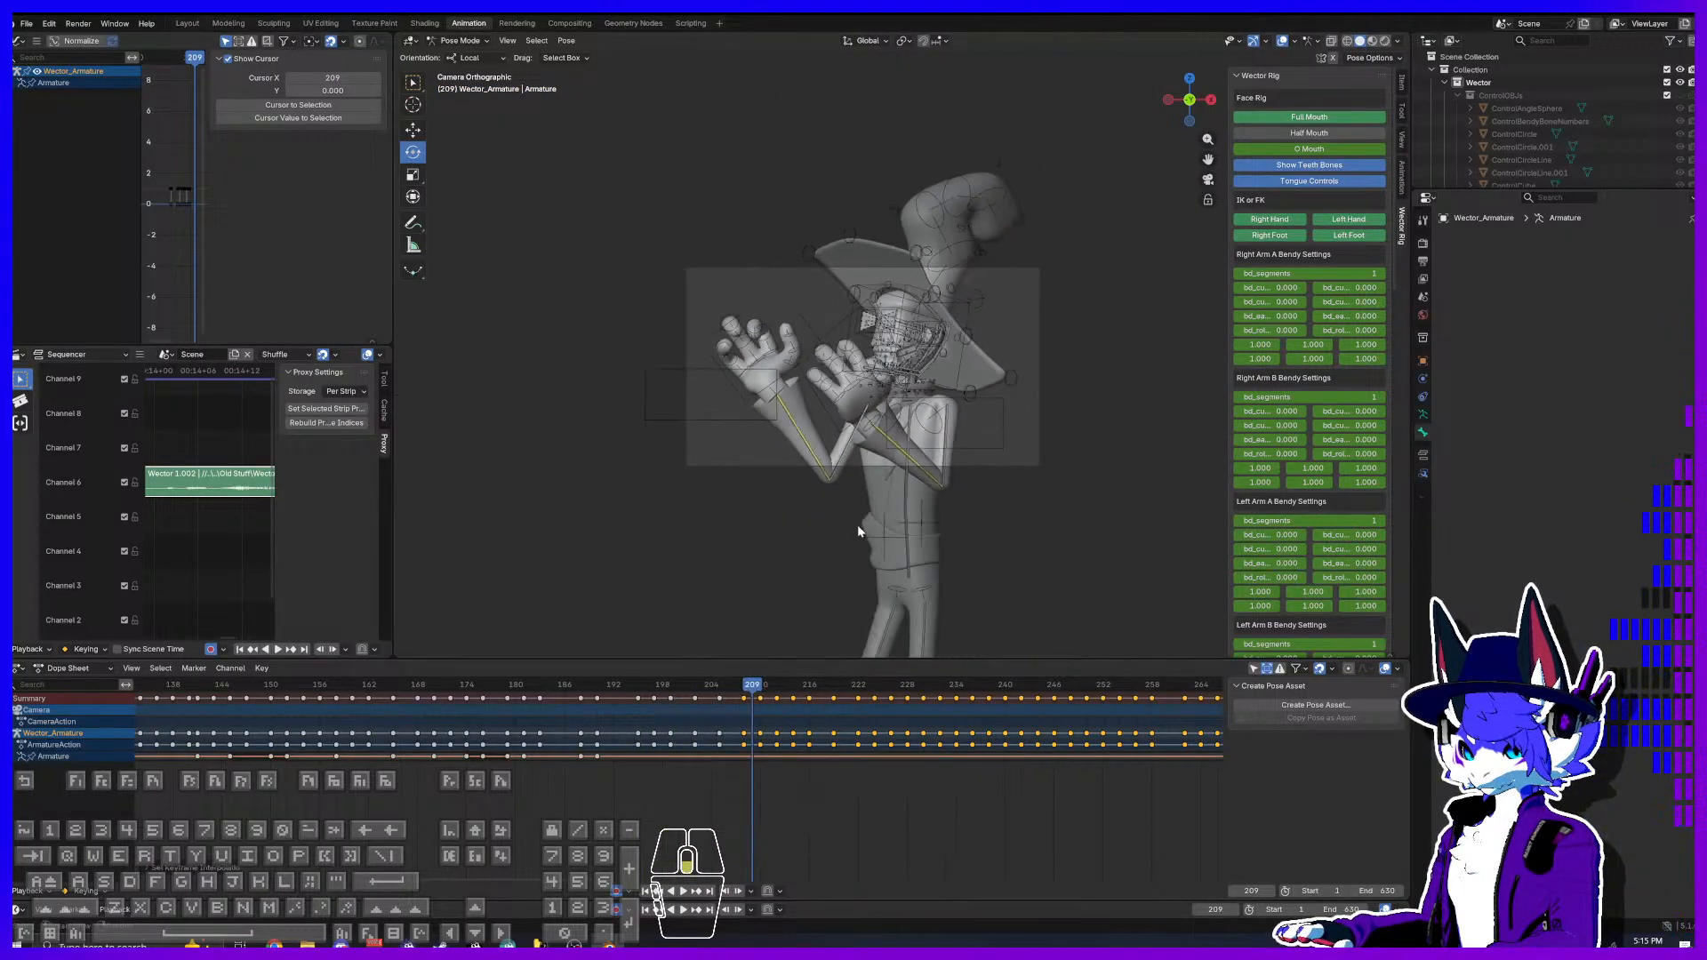
scroll(863, 466, "up", 3)
left_click(1281, 42)
scroll(895, 377, "up", 2)
scroll(894, 381, "down", 1)
left_click_drag(694, 690, 688, 689)
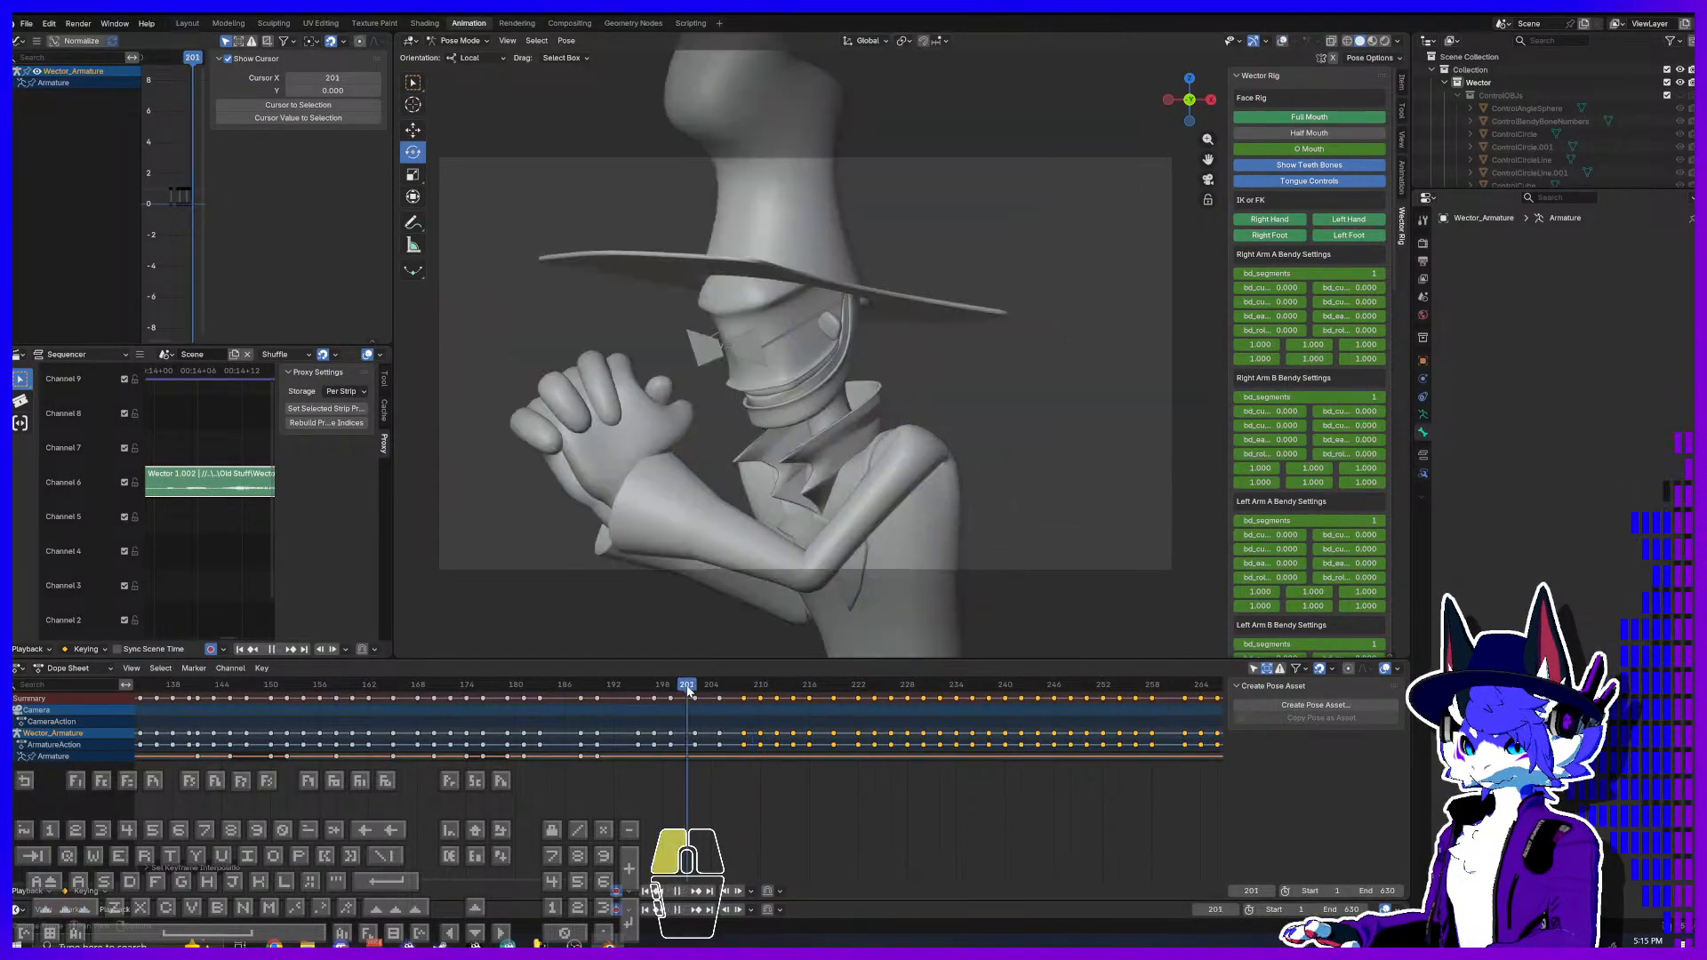
key("space")
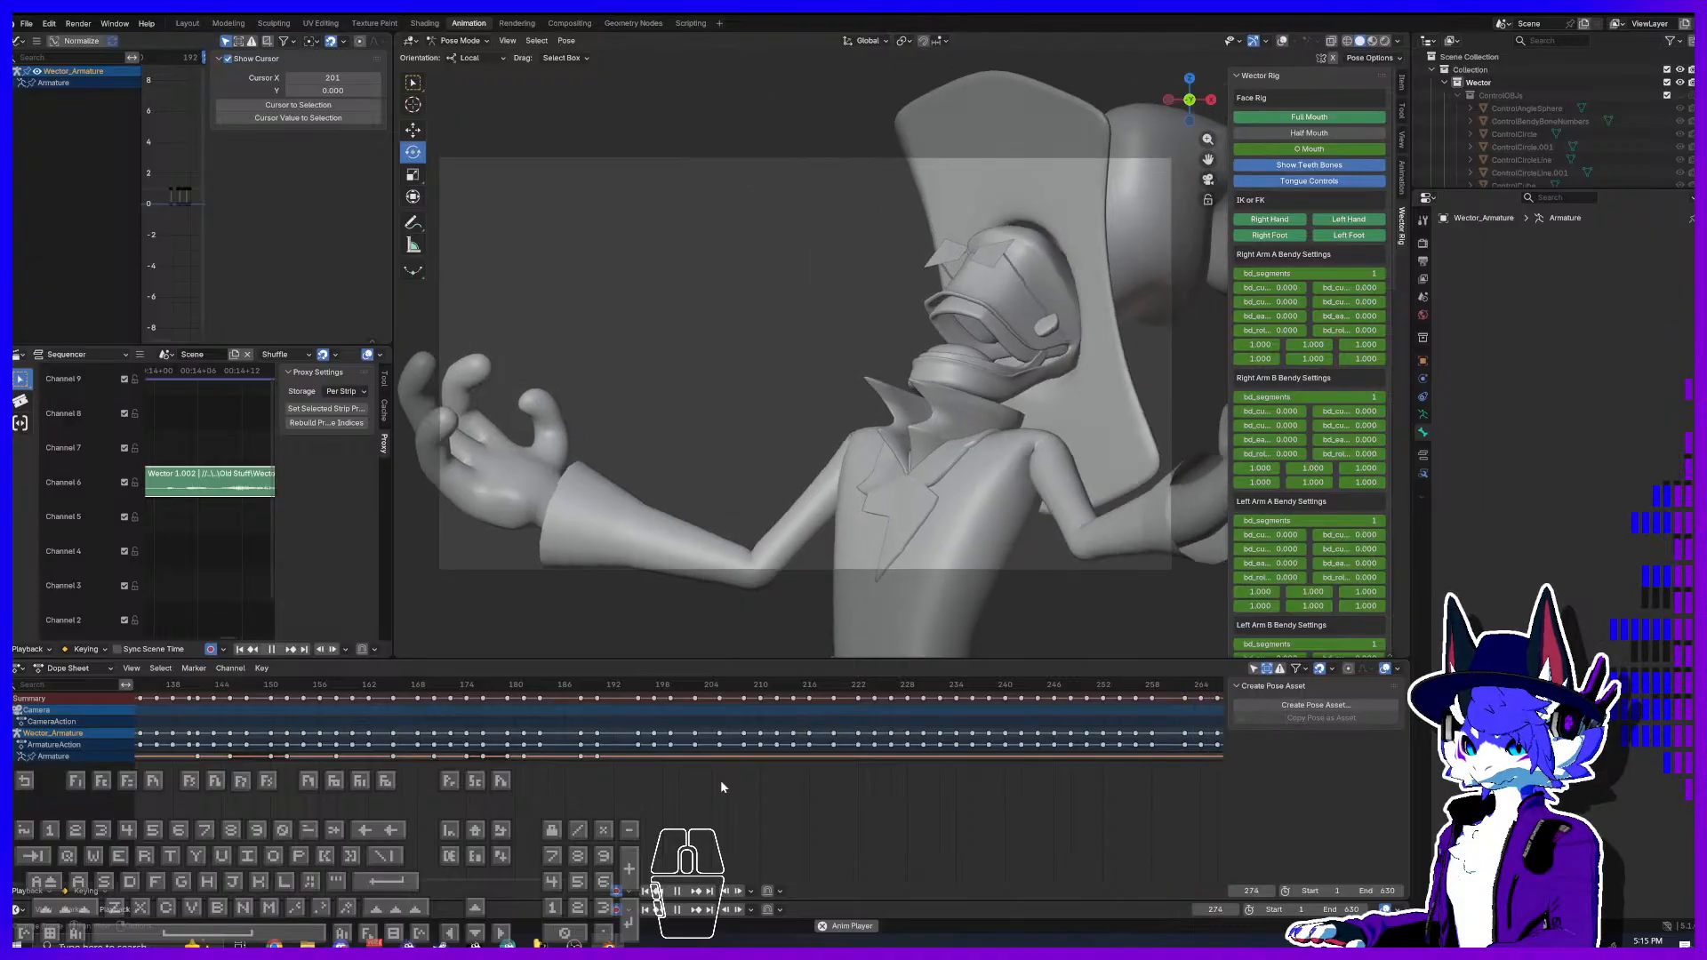
key("space")
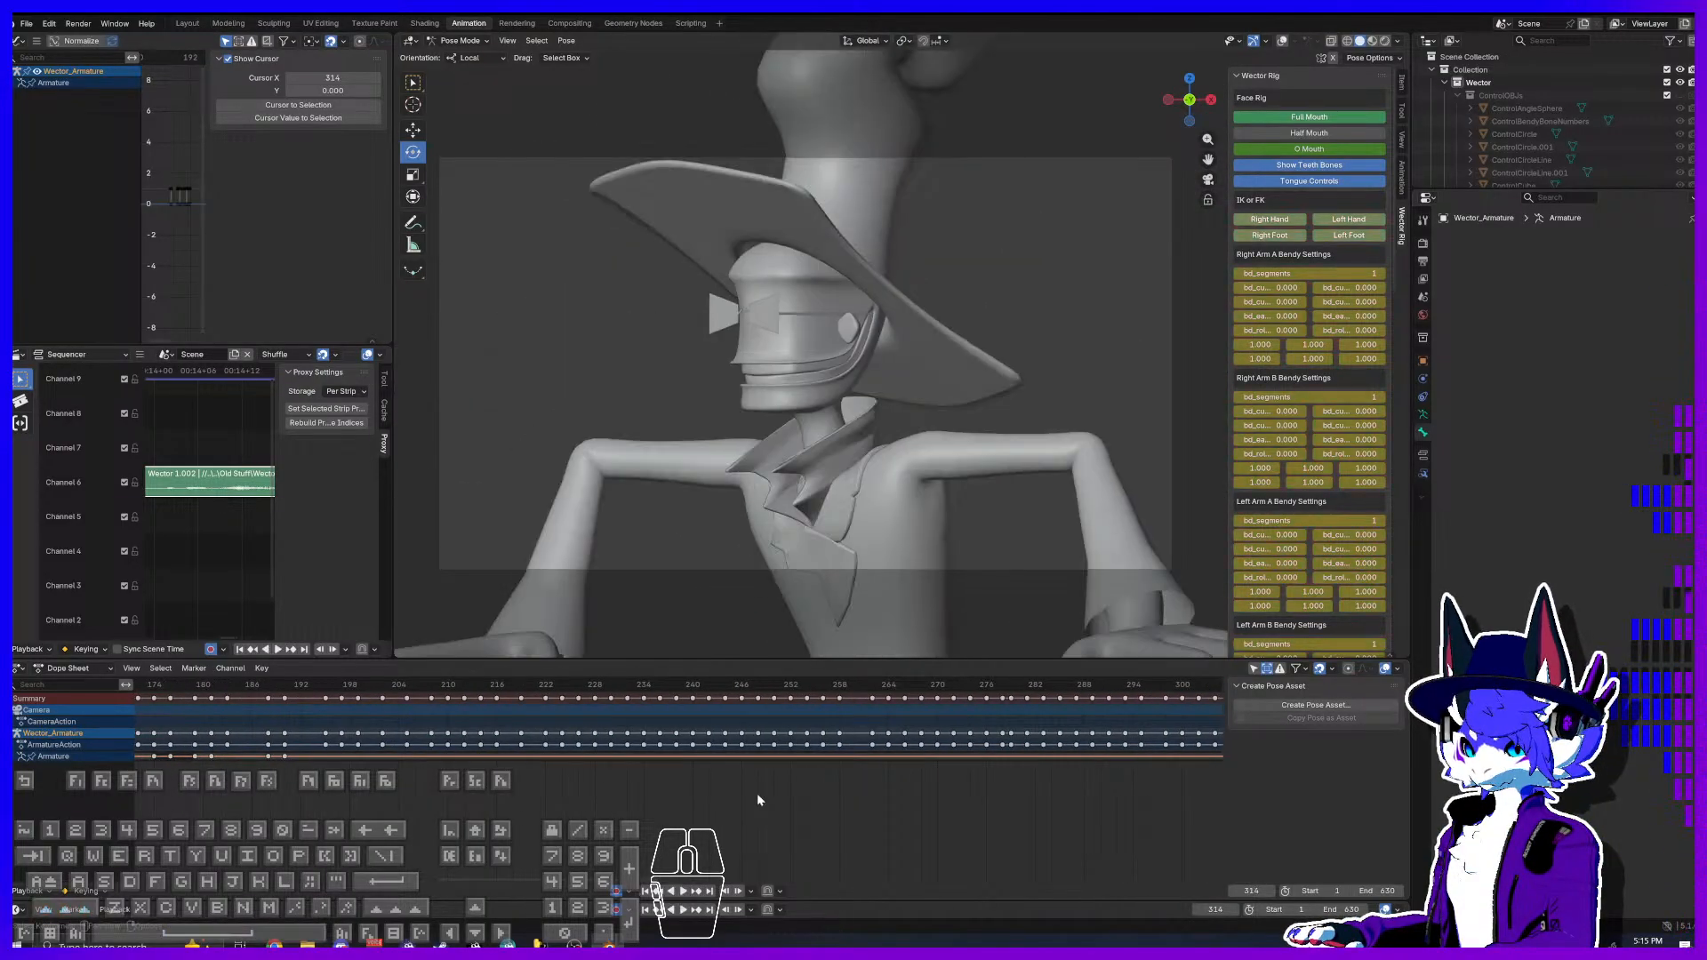
Step: Replay the gesture from about frames 196 and 198 to review its timing
scroll(912, 485, "down", 1)
scroll(912, 485, "up", 1)
middle_click_drag(913, 488, 927, 489, "shift")
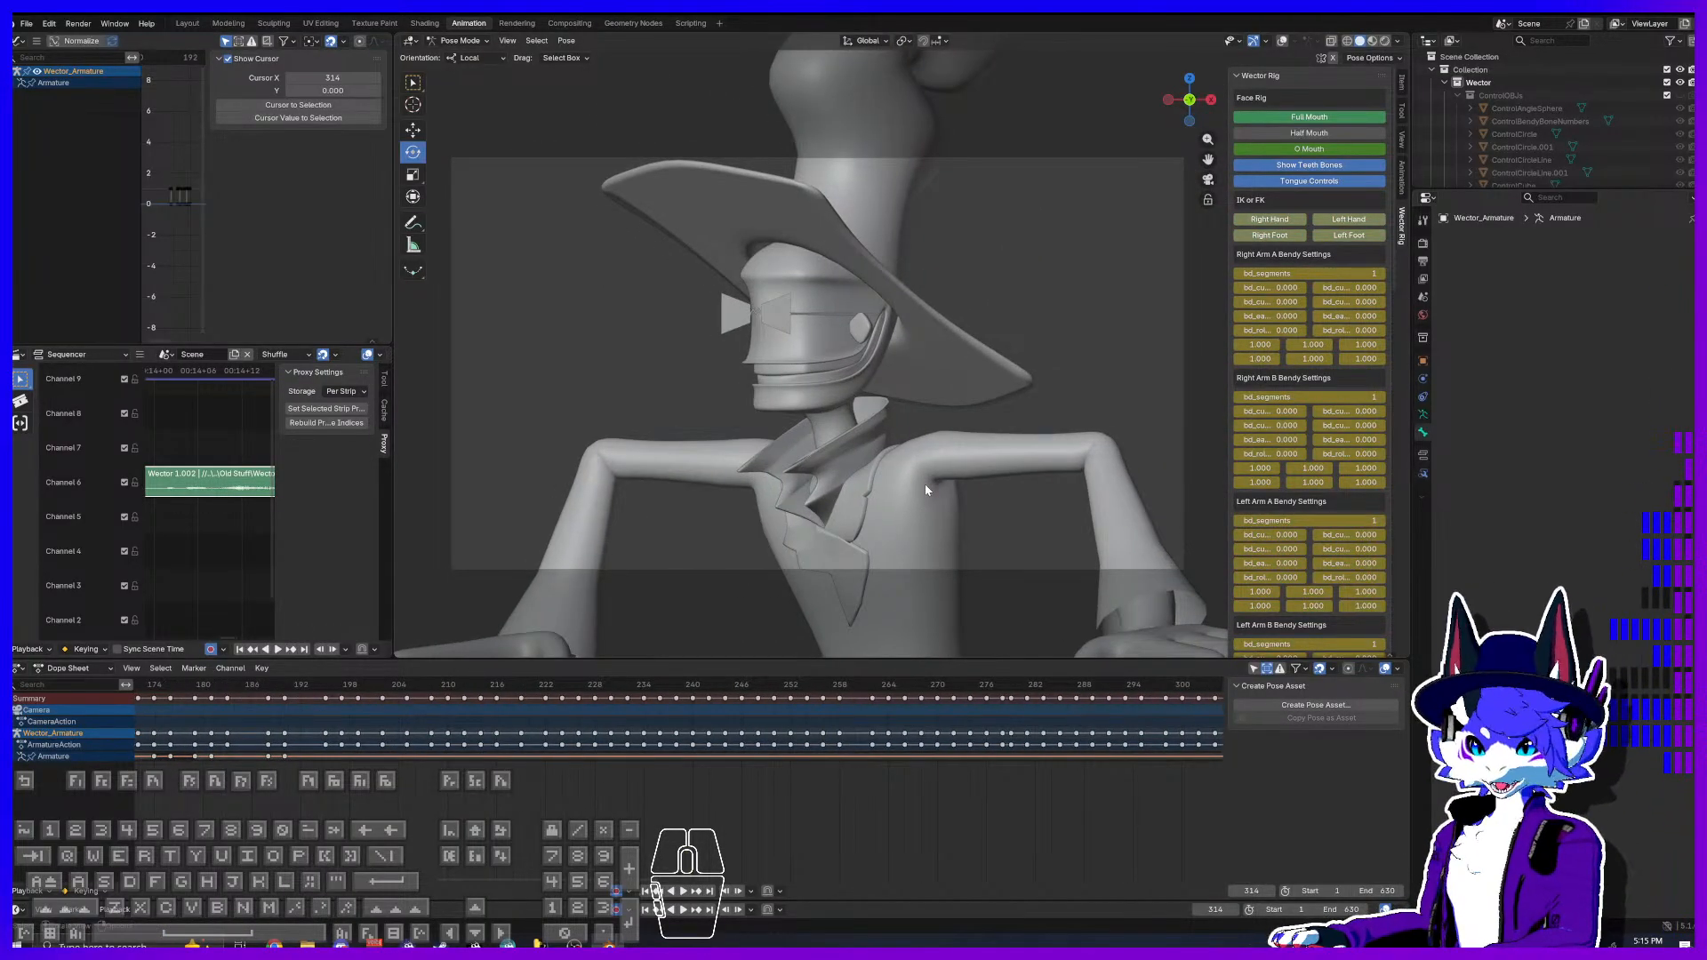
left_click(336, 687)
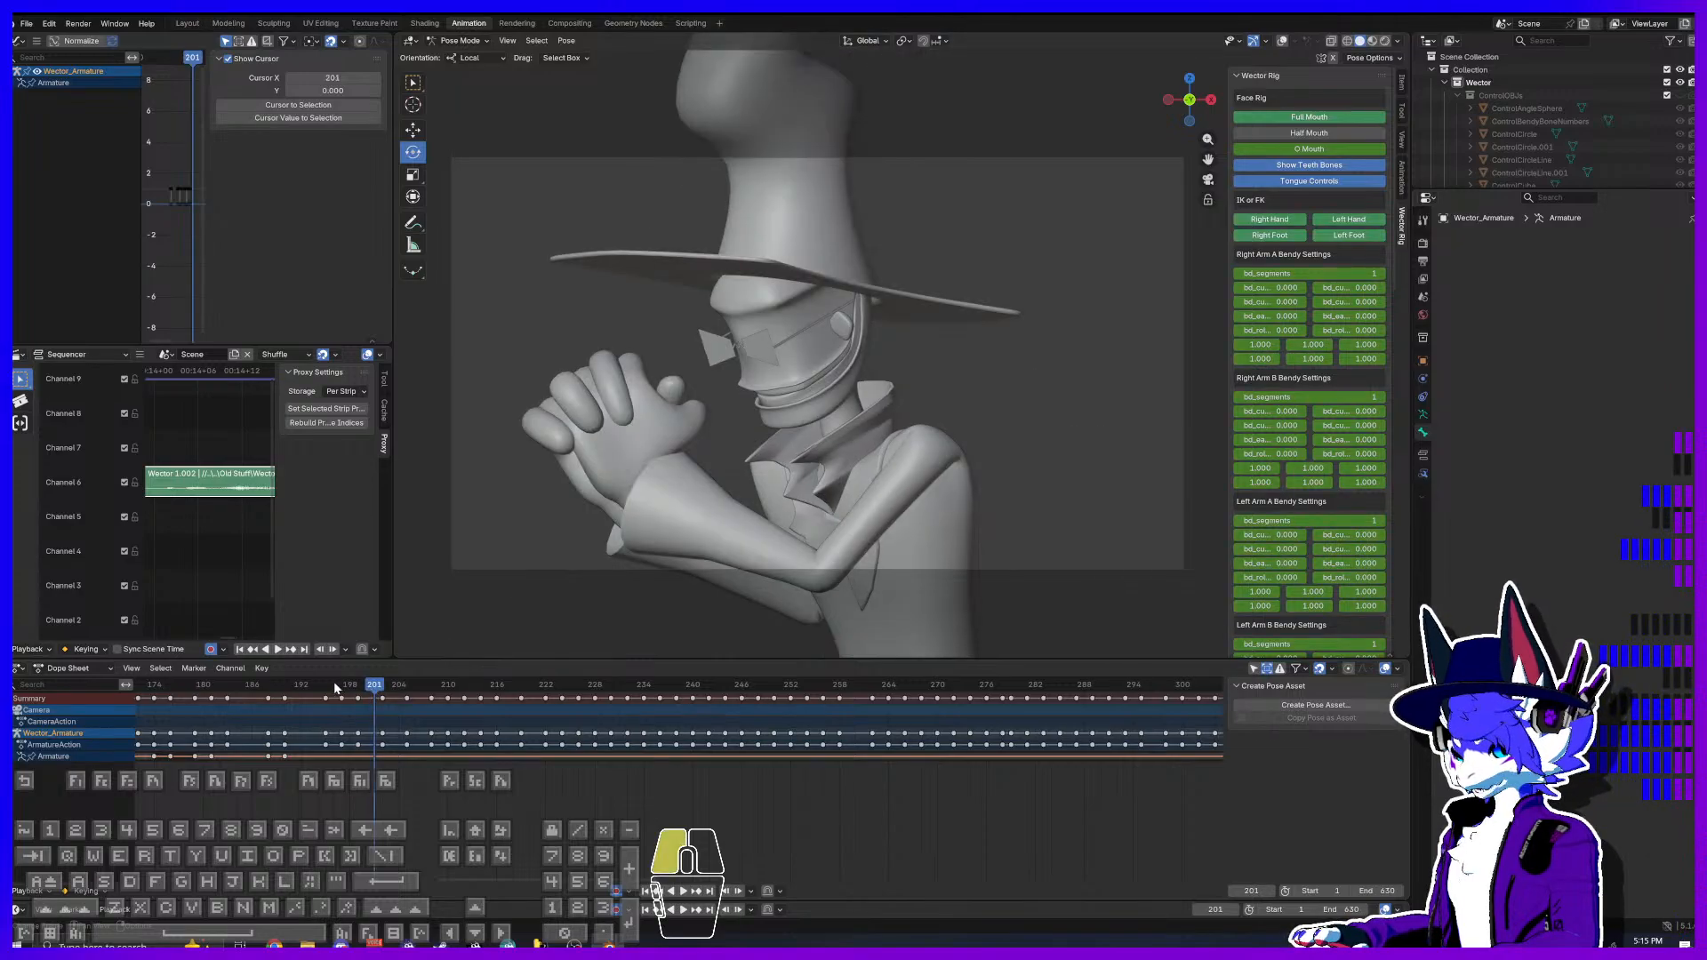
key("space")
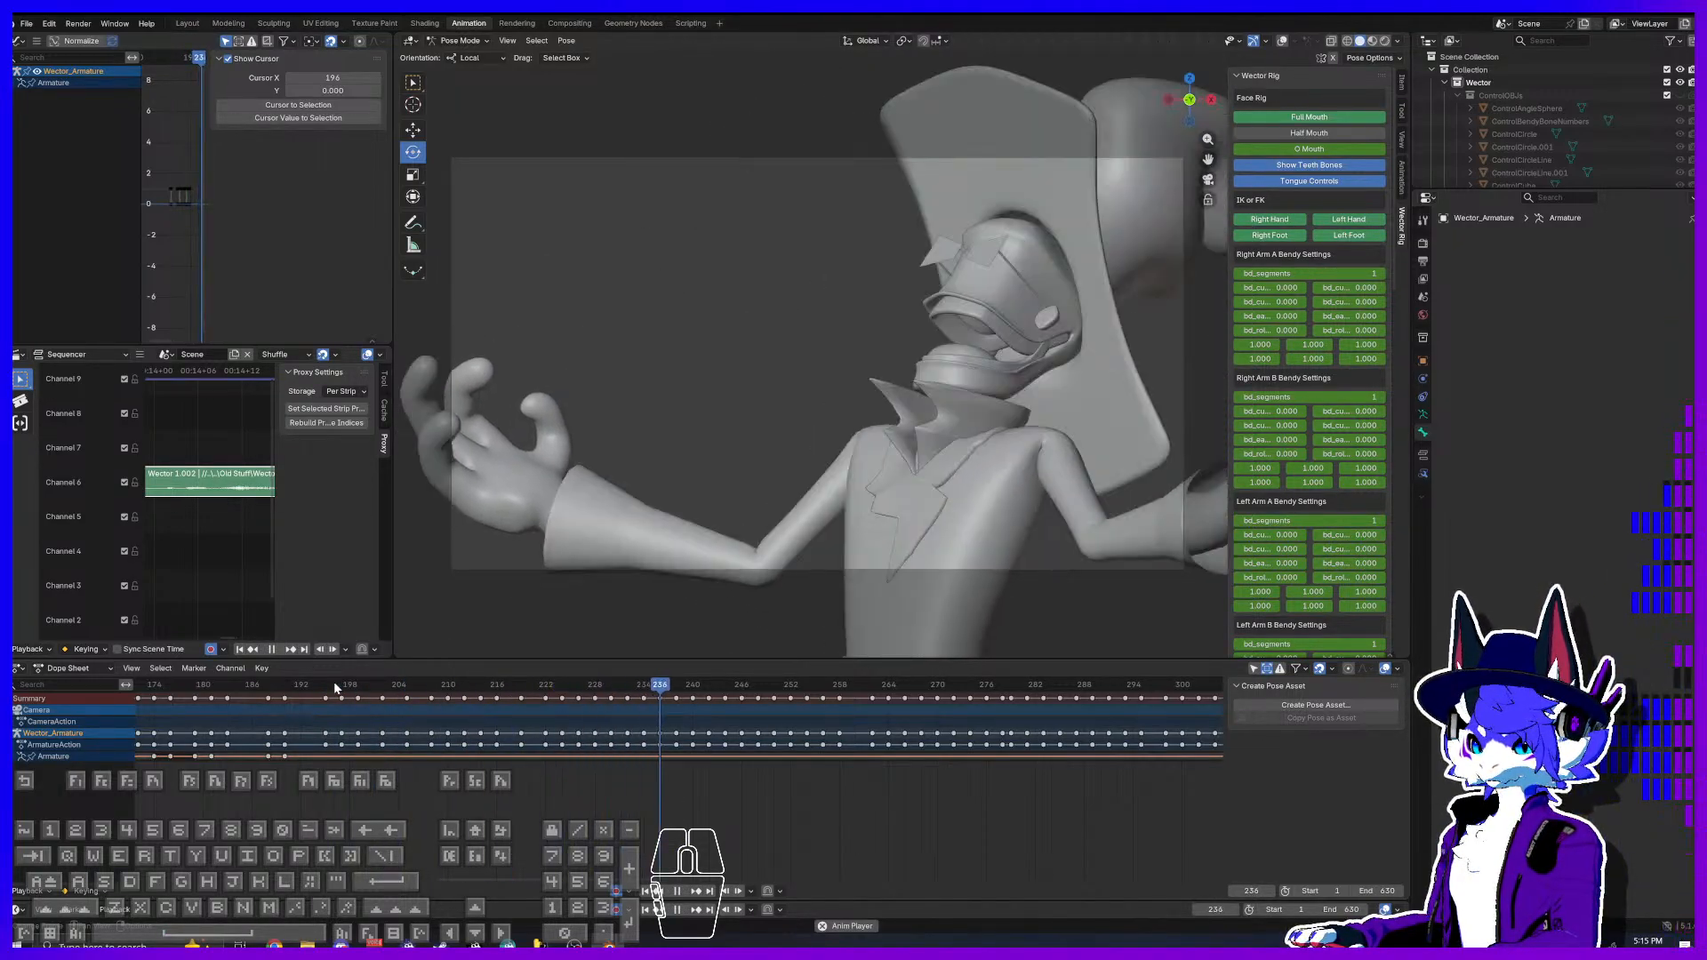
left_click(343, 683)
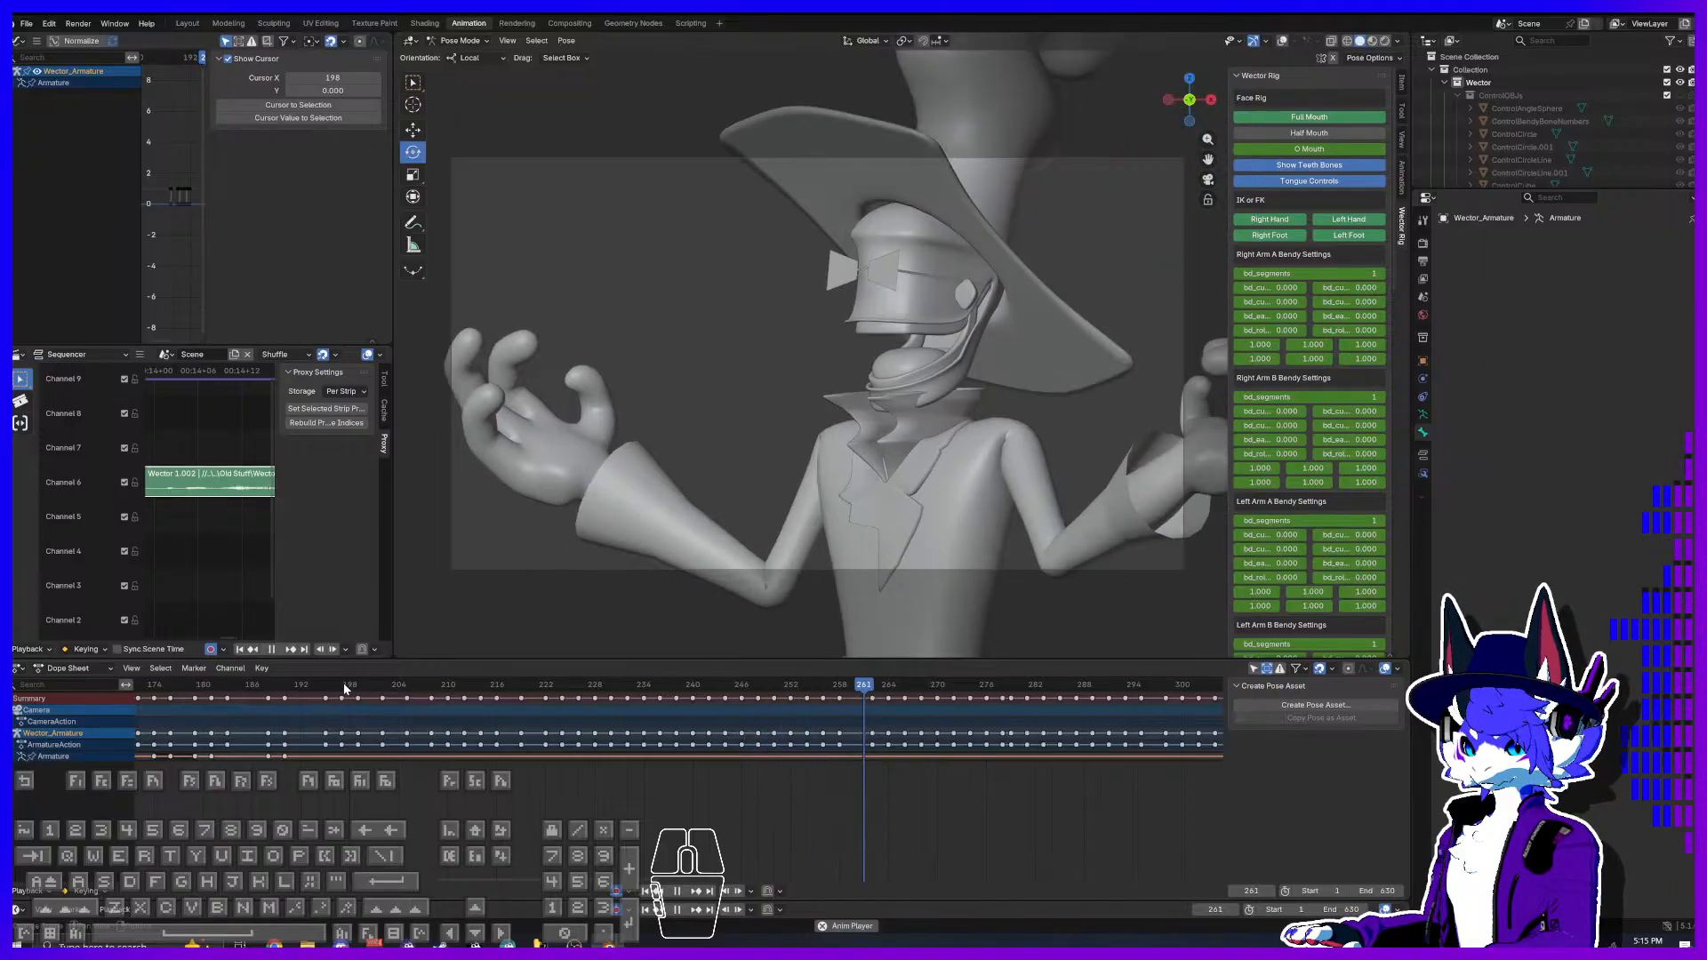
key("space")
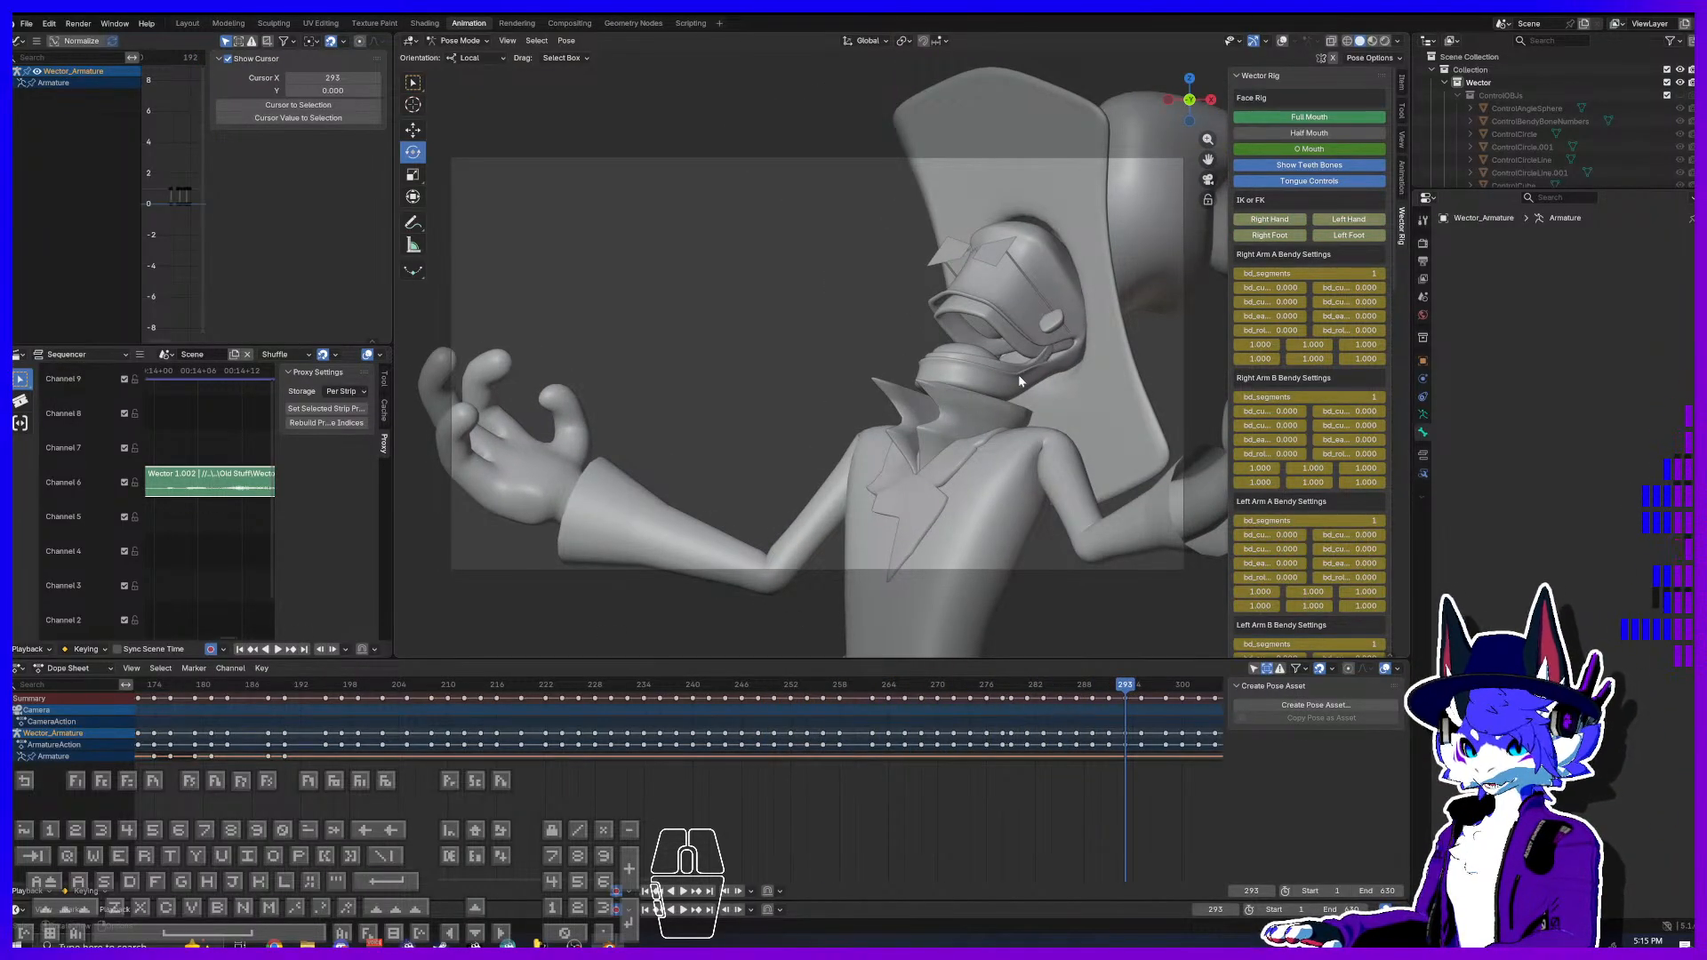
Step: Go to frame 300 and save the Blender file
scroll(487, 773, "down", 2)
left_click_drag(647, 690, 1078, 713)
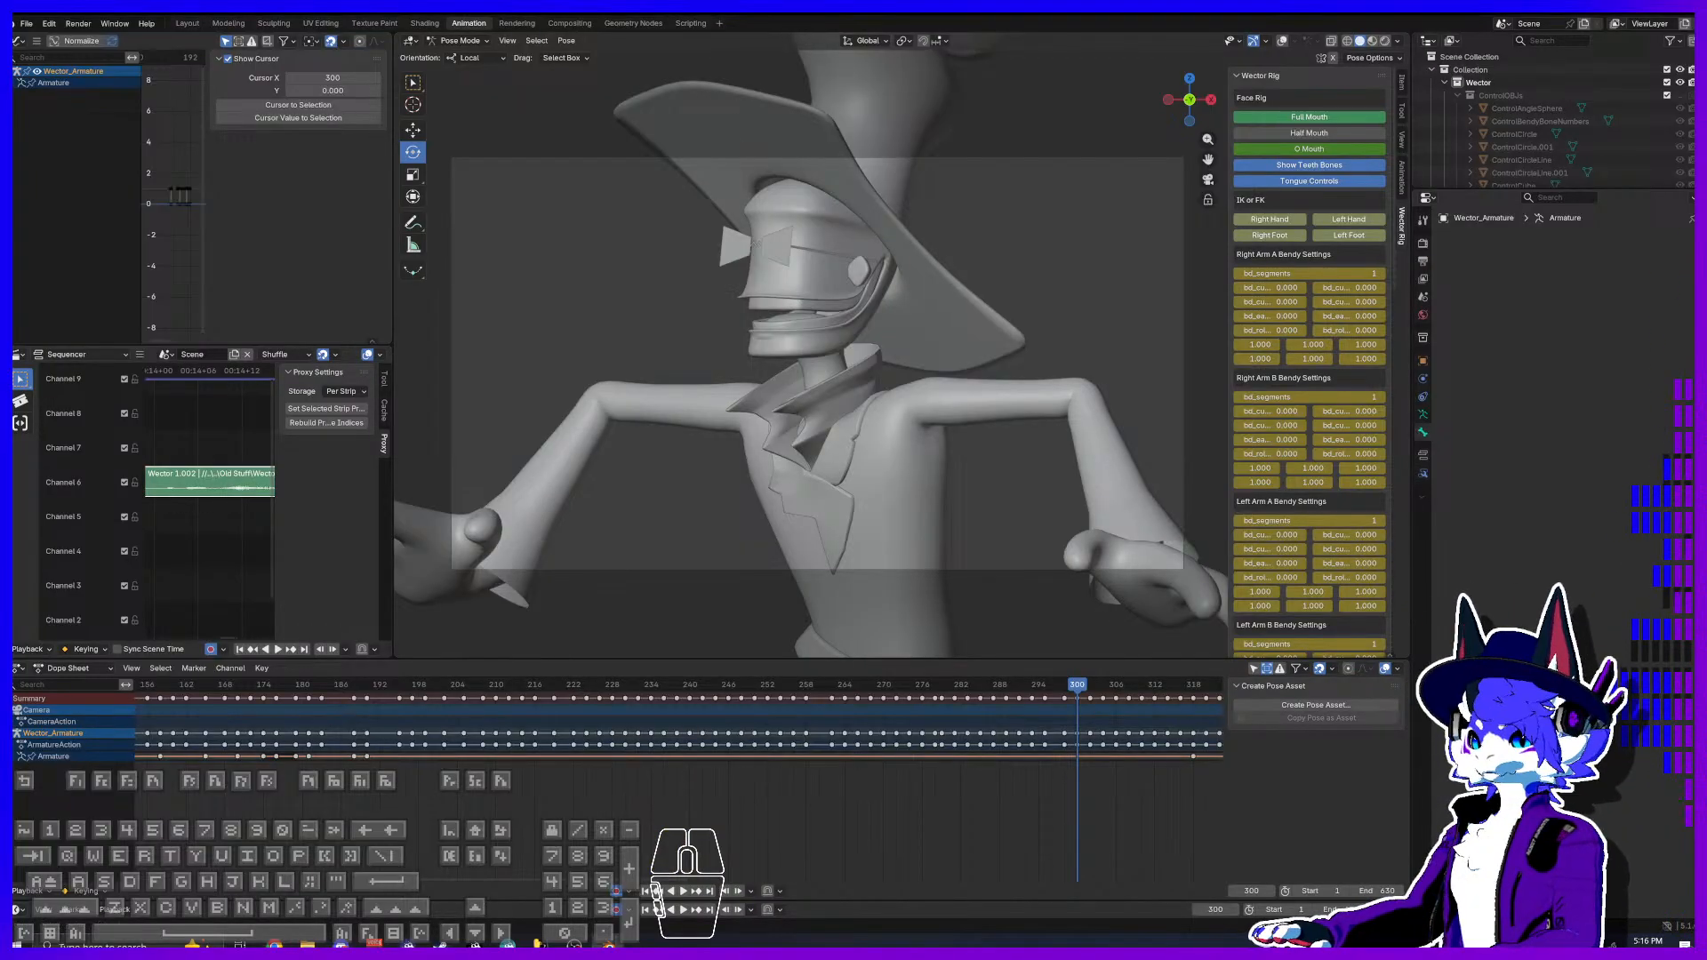
key("ctrl+s")
scroll(871, 724, "down", 2)
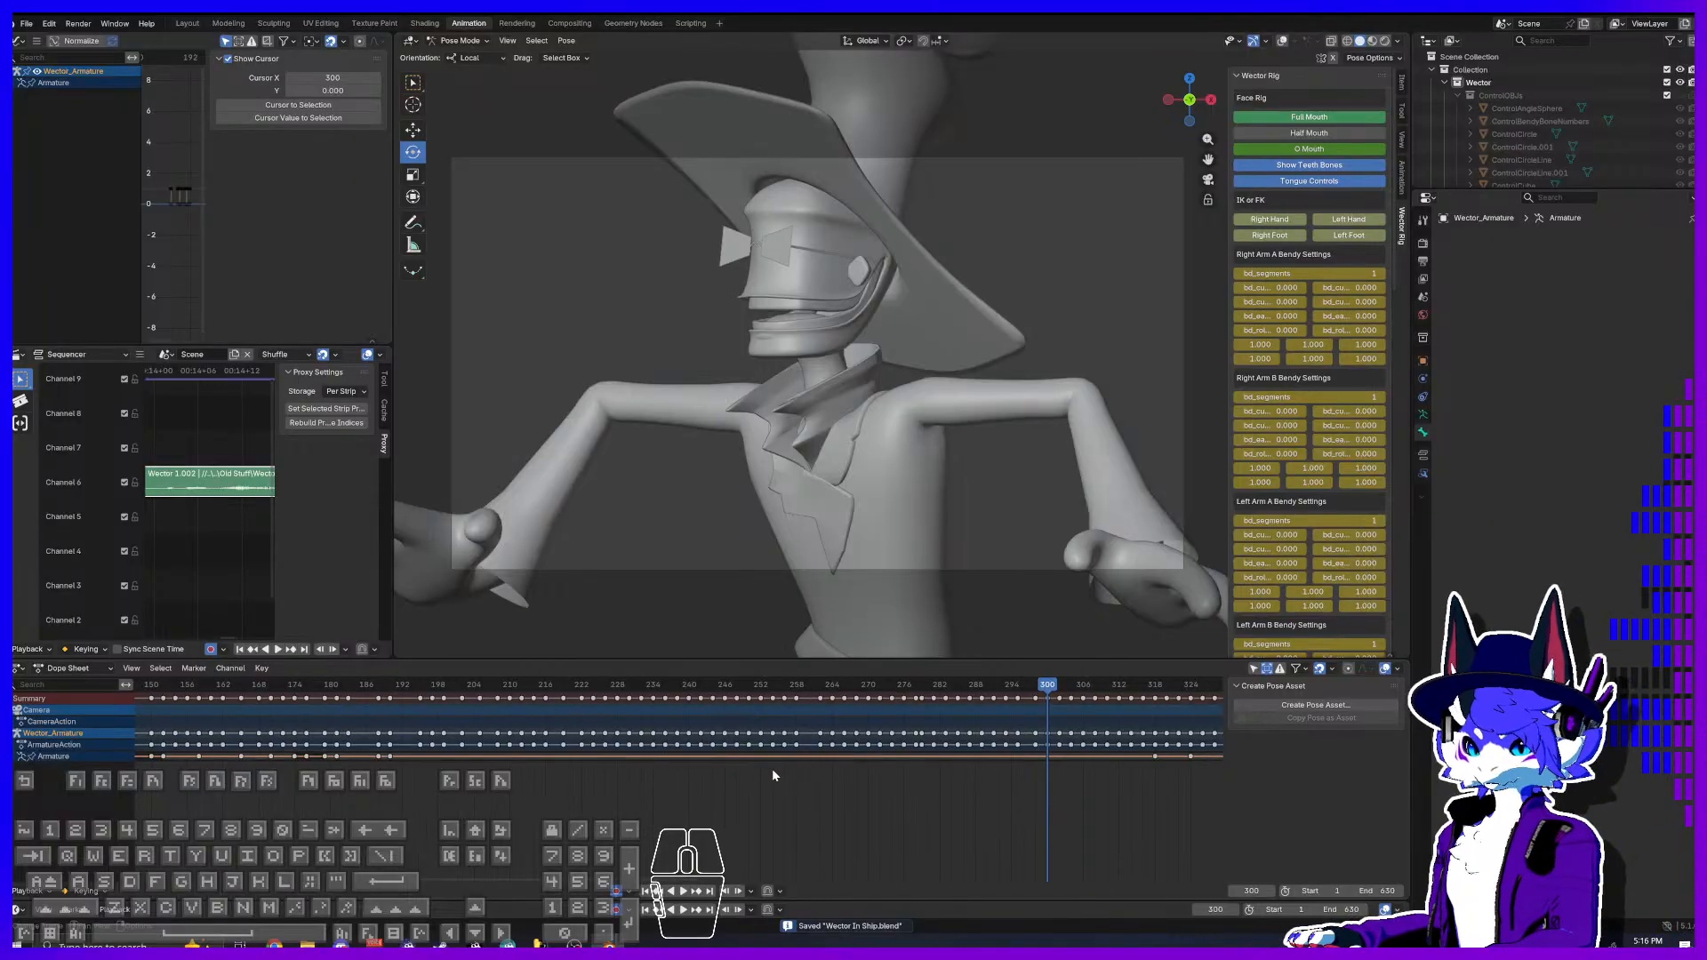
Step: Play back the character's animation from frame 39 to review the earlier gestures
middle_click_drag(600, 754, 704, 761)
scroll(544, 775, "down", 5)
middle_click_drag(413, 770, 558, 786)
scroll(548, 785, "down", 5)
left_click_drag(402, 686, 329, 690)
key("space")
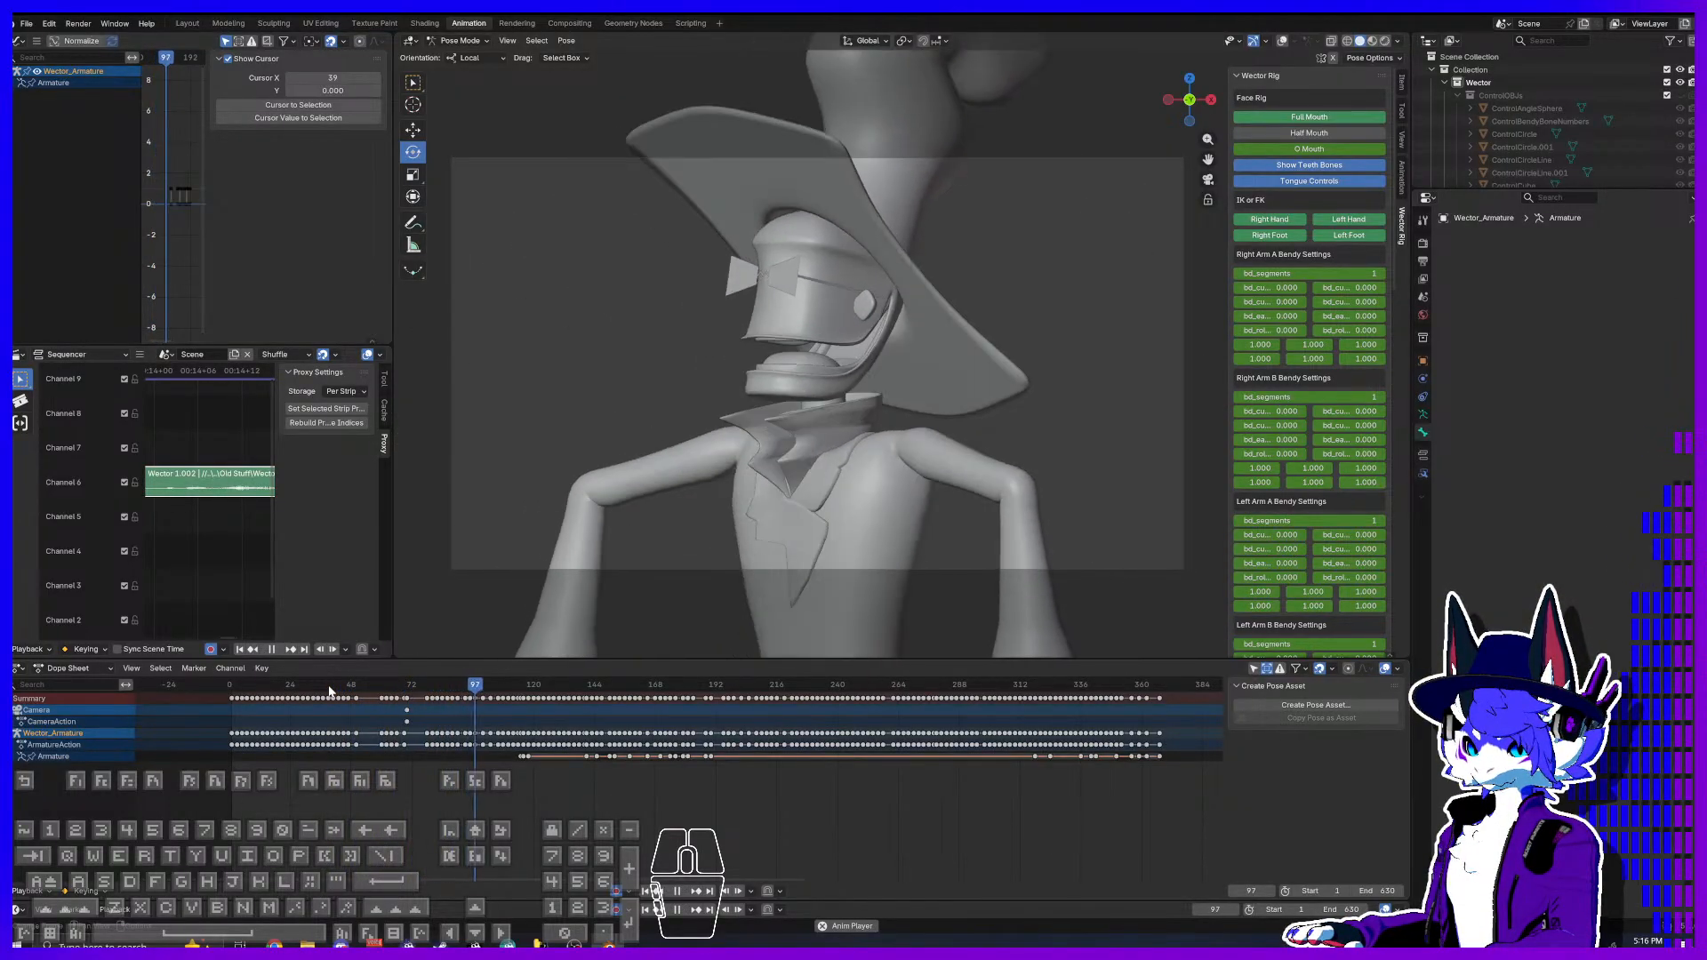
key("space")
Step: At frame 60, show the viewport overlays and turn off Show Teeth Bones and Tongue Controls in the rig settings
scroll(366, 729, "up", 6)
middle_click_drag(366, 746, 960, 746)
middle_click_drag(960, 747, 795, 771)
left_click_drag(815, 694, 745, 695)
scroll(738, 472, "up", 3)
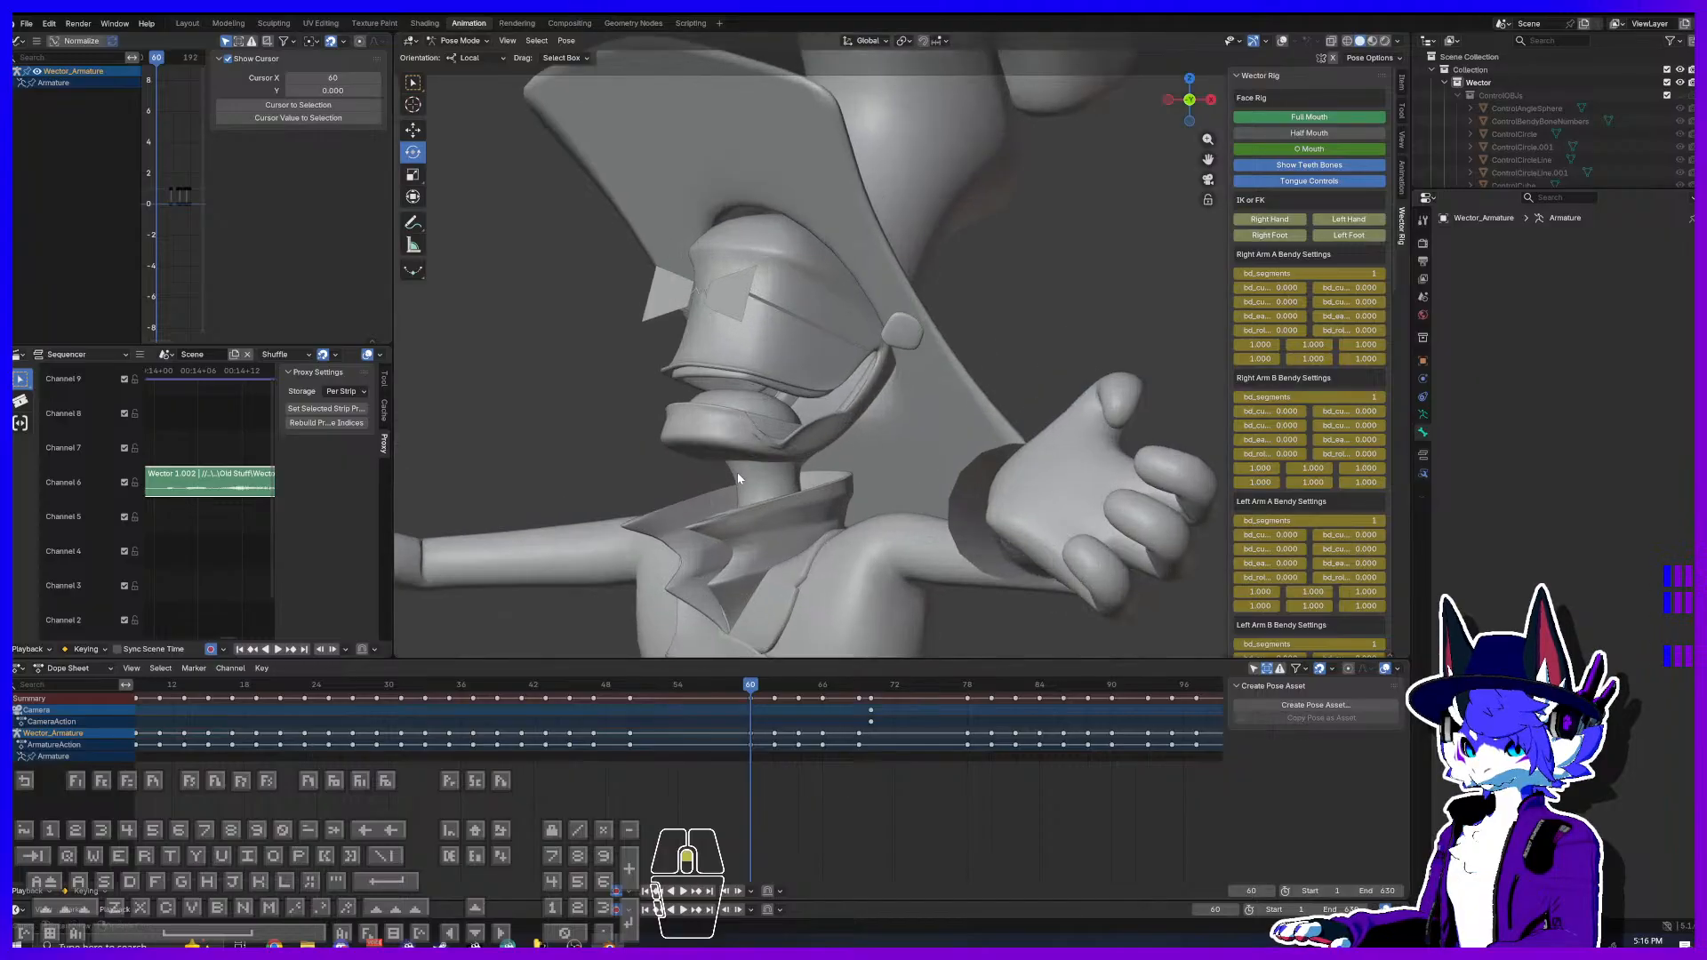
scroll(738, 472, "up", 4)
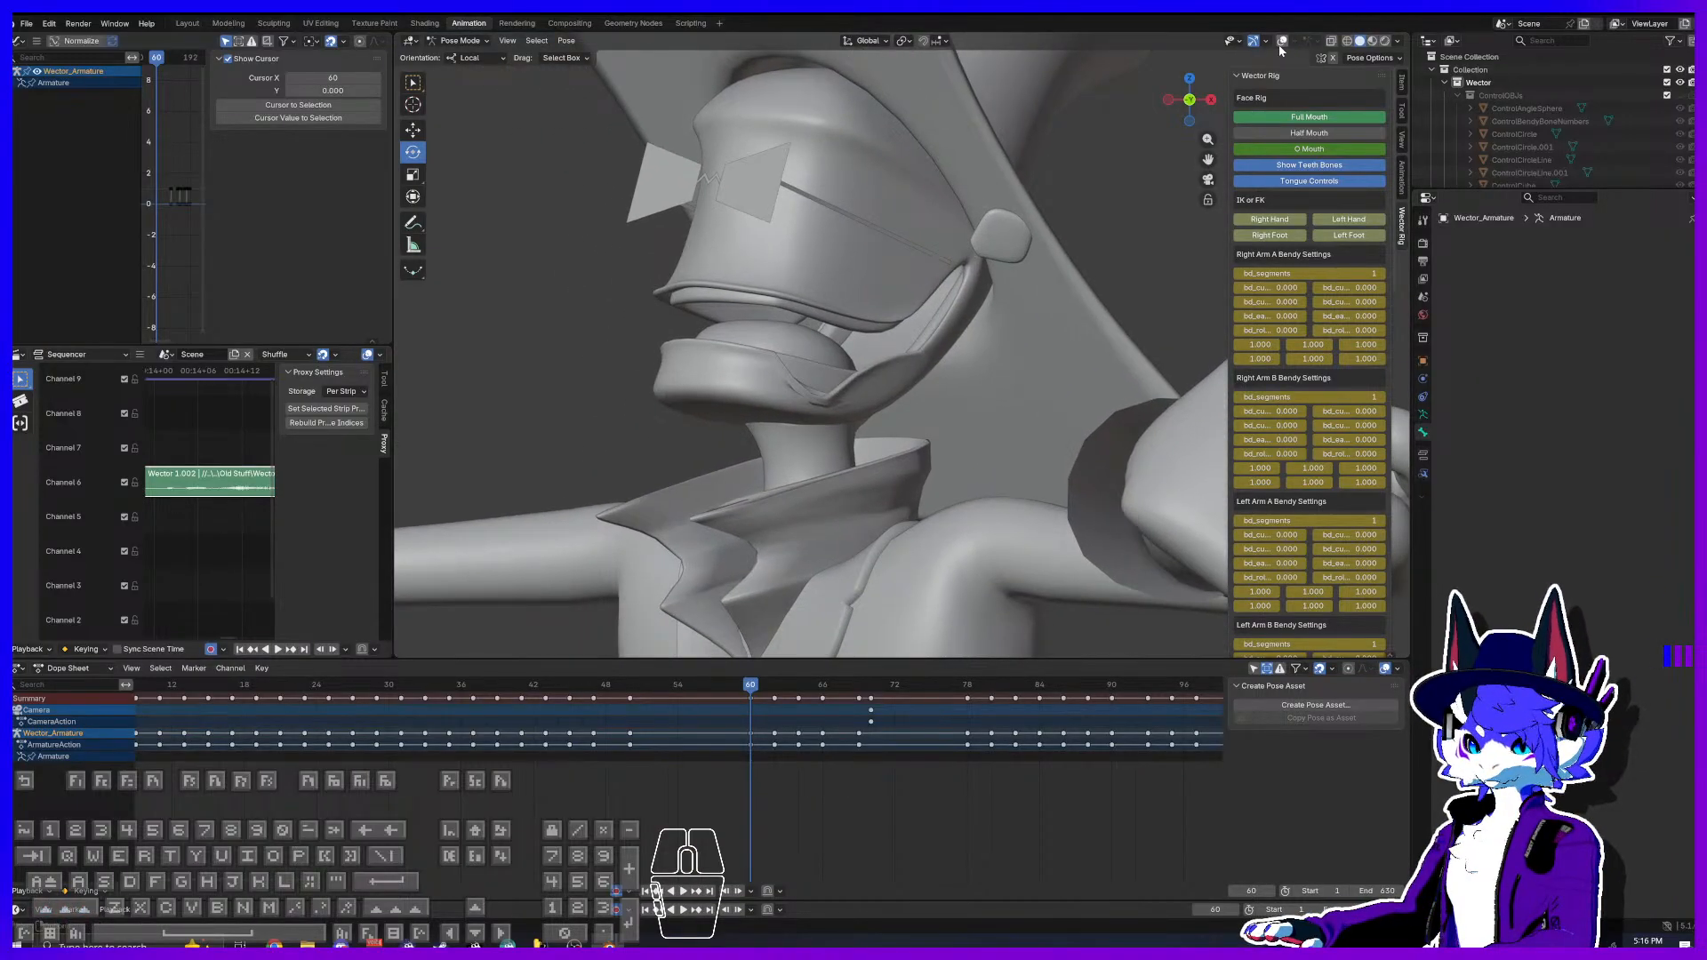
left_click(1282, 40)
left_click(1321, 165)
left_click(1324, 180)
scroll(827, 421, "up", 1)
Step: Select a bone at the back of the jaw and limit the dope sheet to its keyframes to check frames 60 to 67
left_click(854, 410)
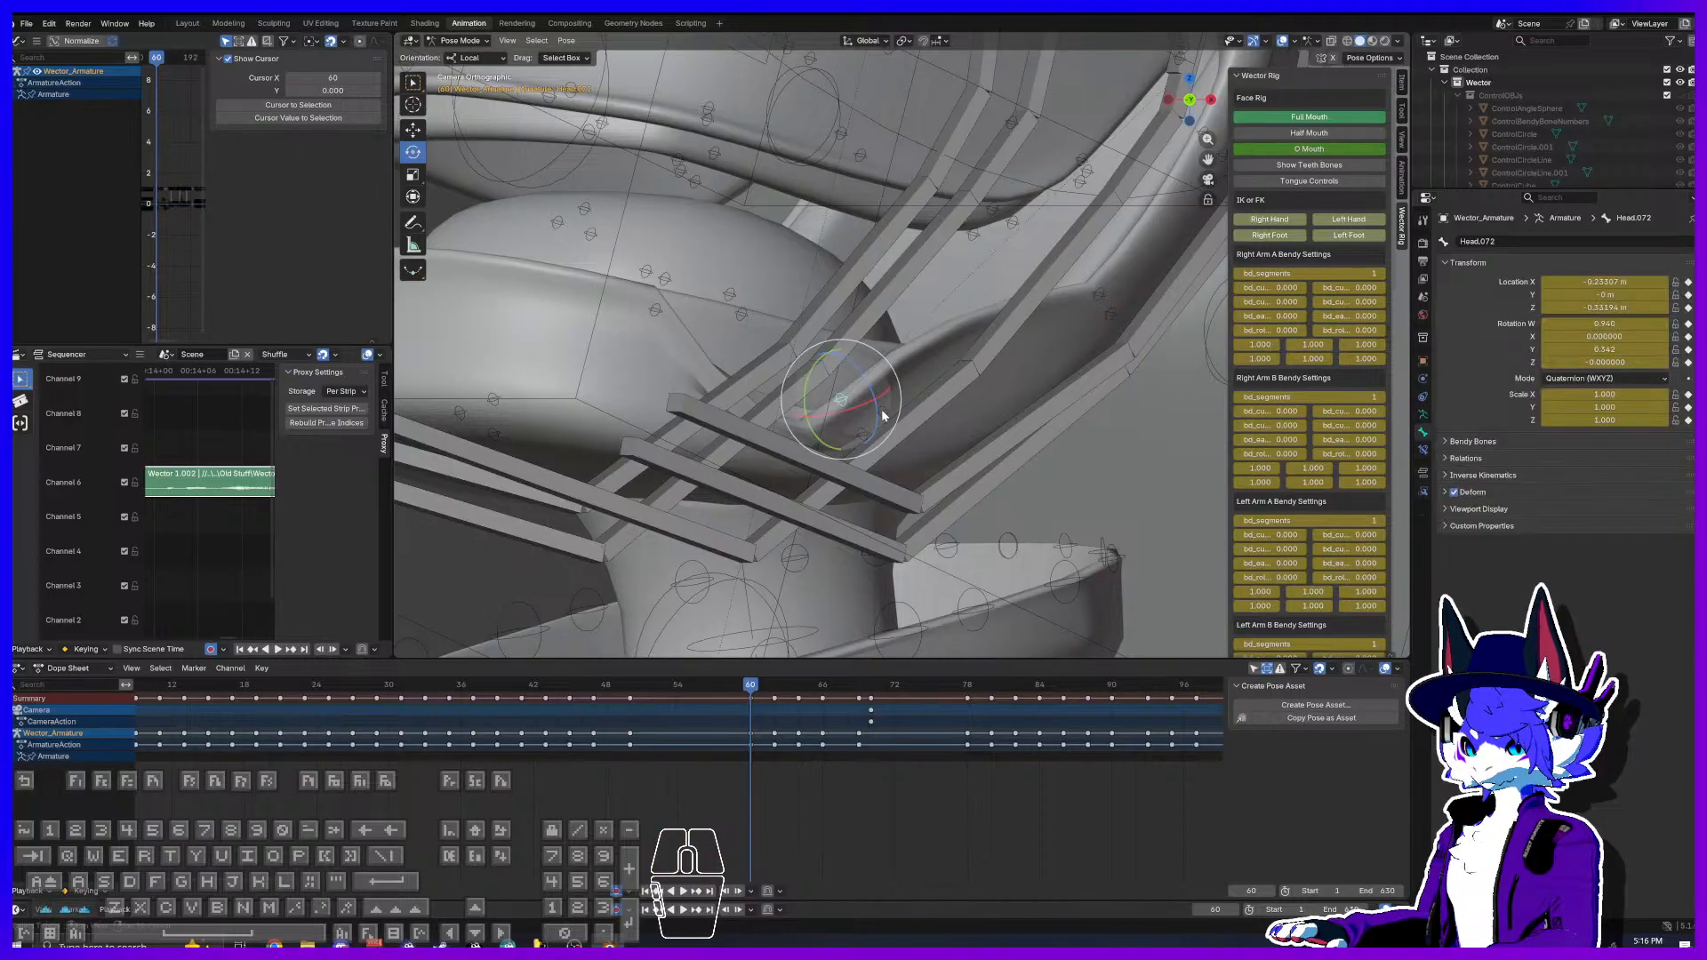
left_click(884, 416)
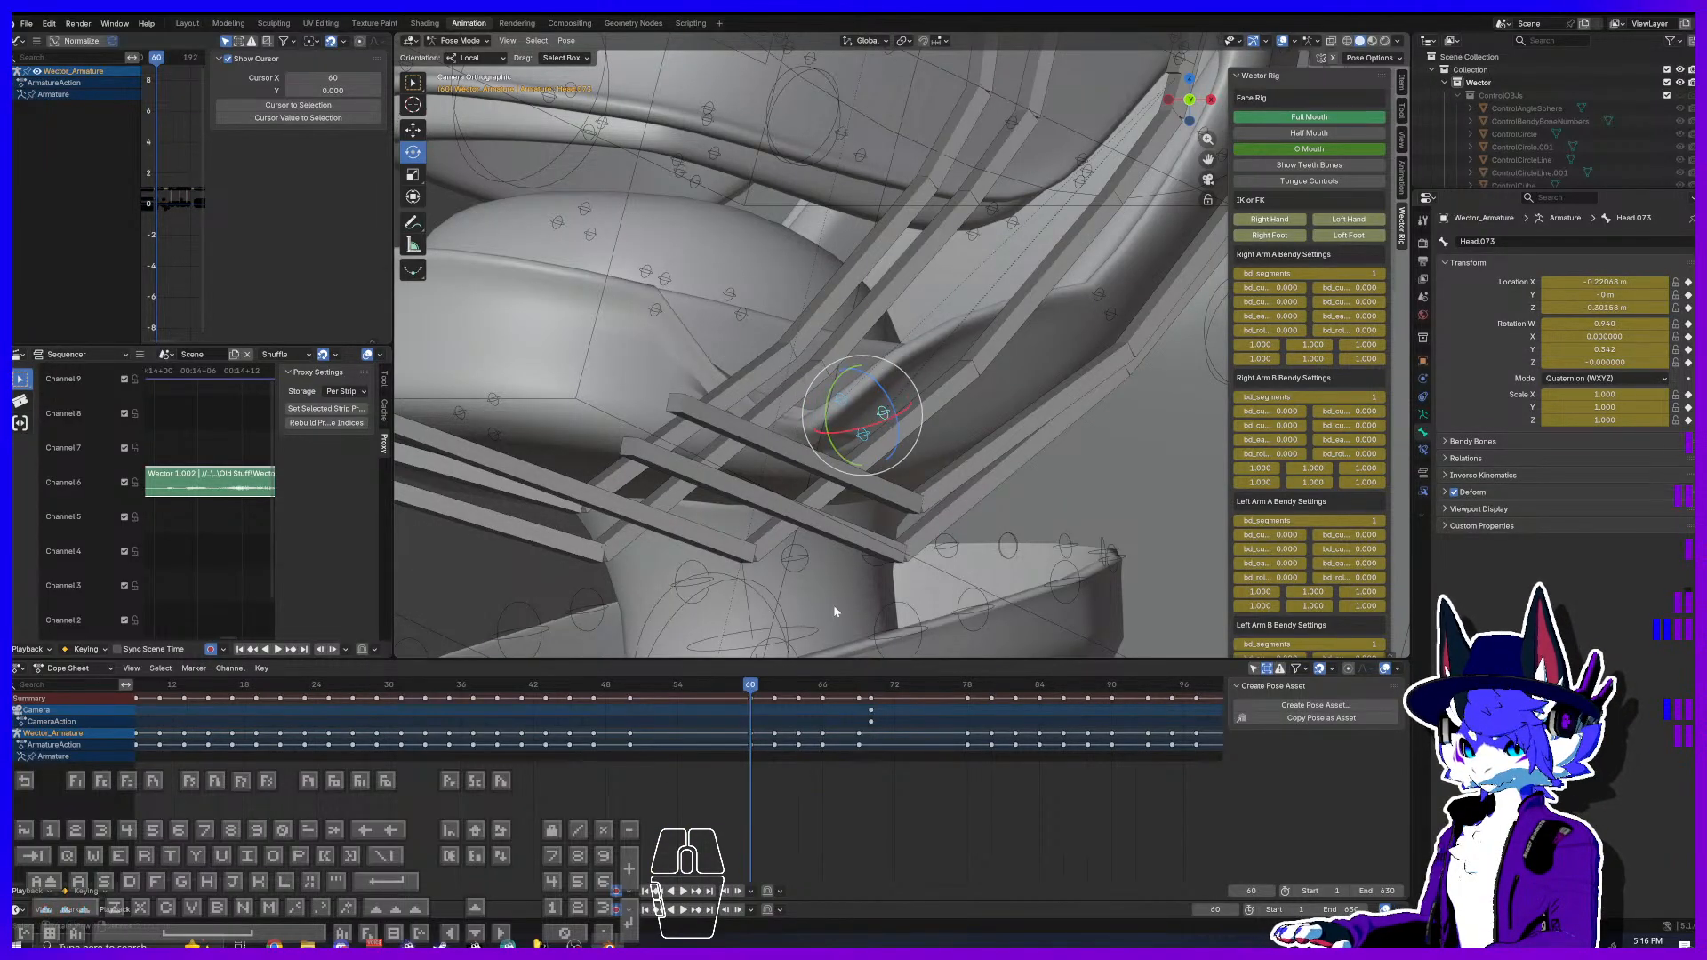
mouse_move(766, 686)
left_mouse_down()
mouse_move(821, 692)
mouse_move(752, 700)
left_mouse_up()
left_click(1253, 669)
left_click_drag(765, 692, 834, 695)
Step: Play the animation with the rig controls visible to review the arm and head motion past frame 200
scroll(844, 466, "down", 3)
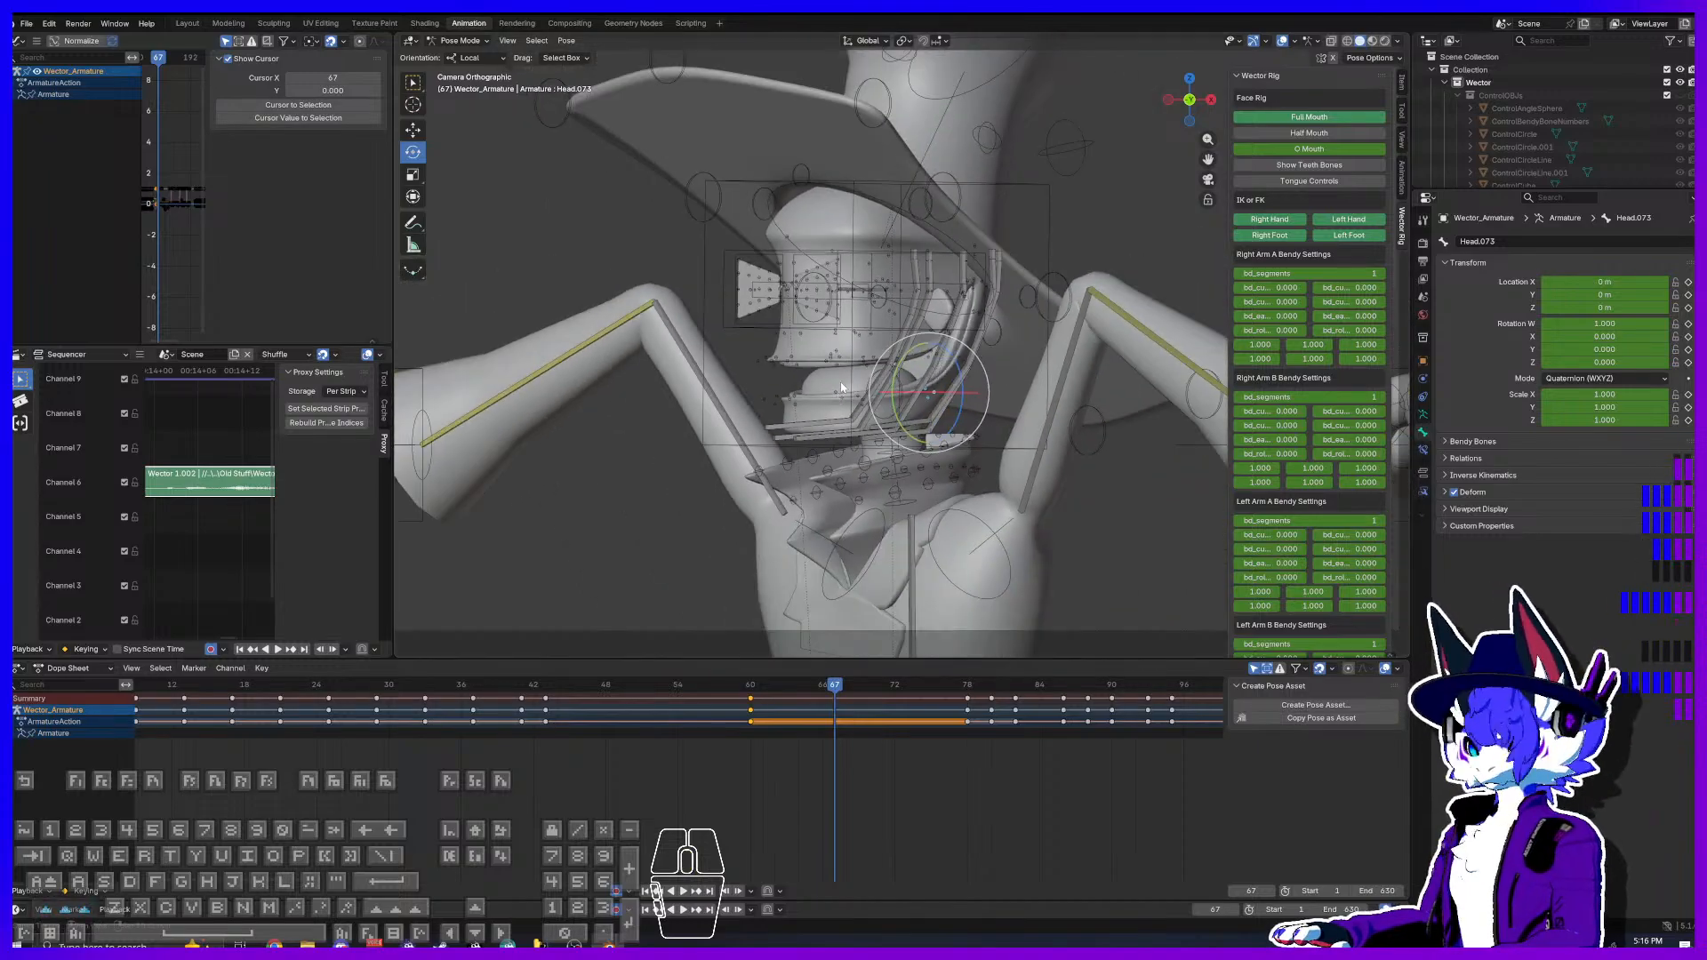
key("space")
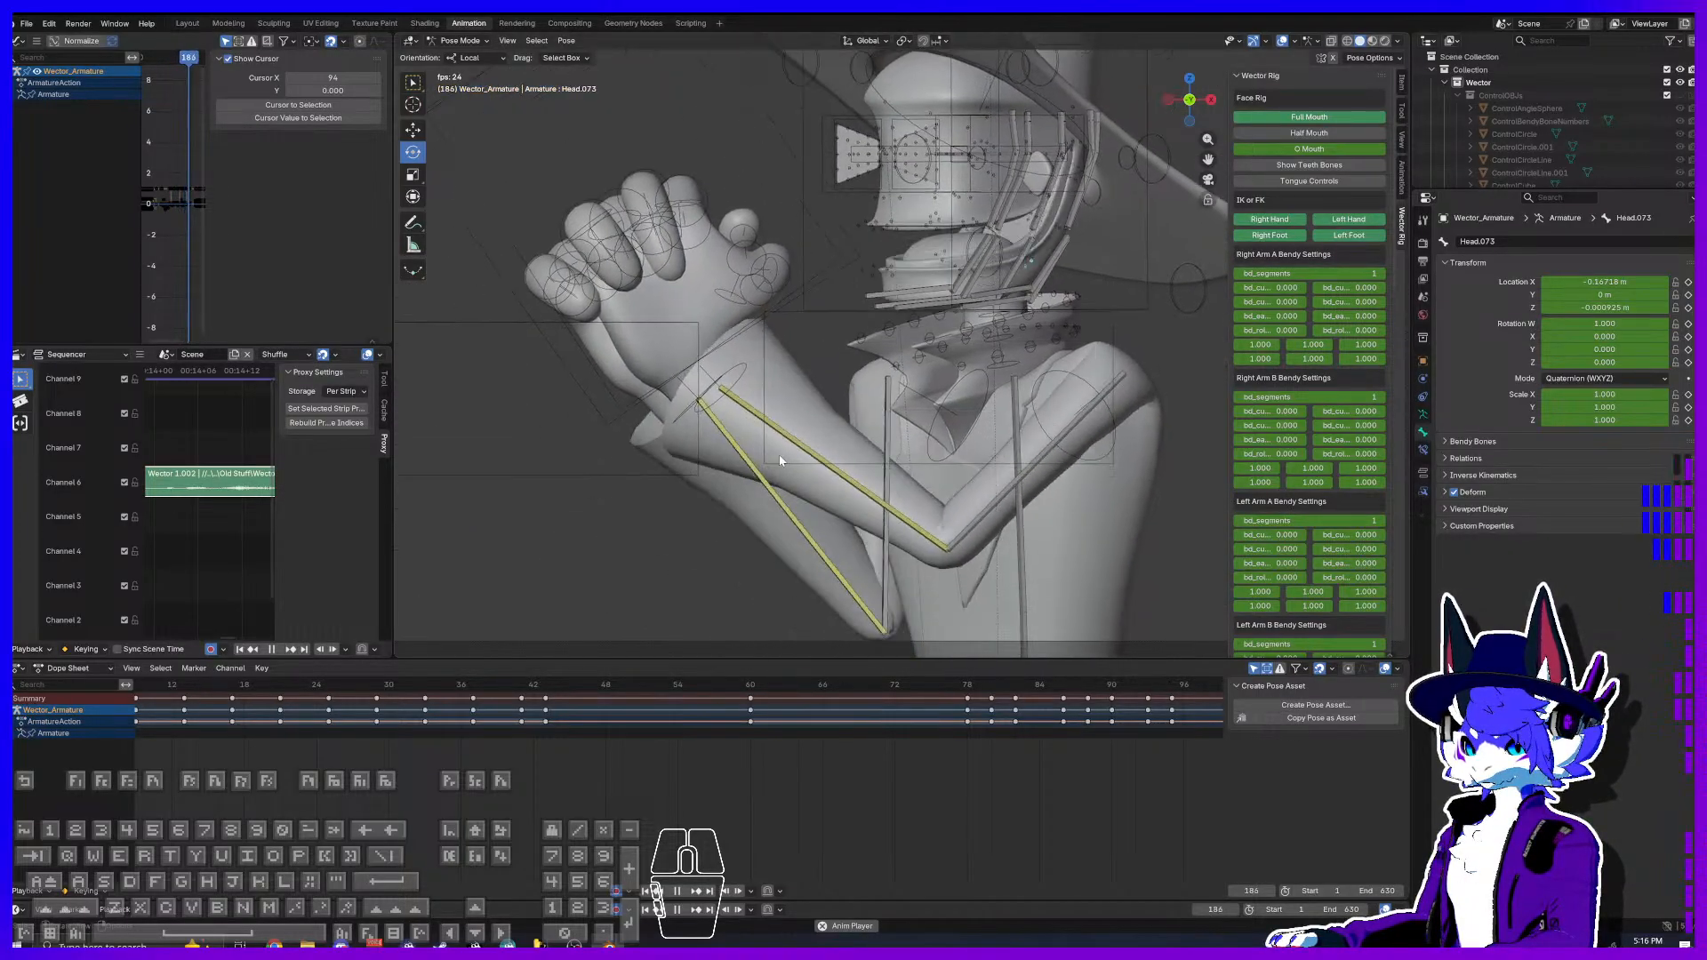
key("space")
scroll(779, 461, "down", 3)
key("space")
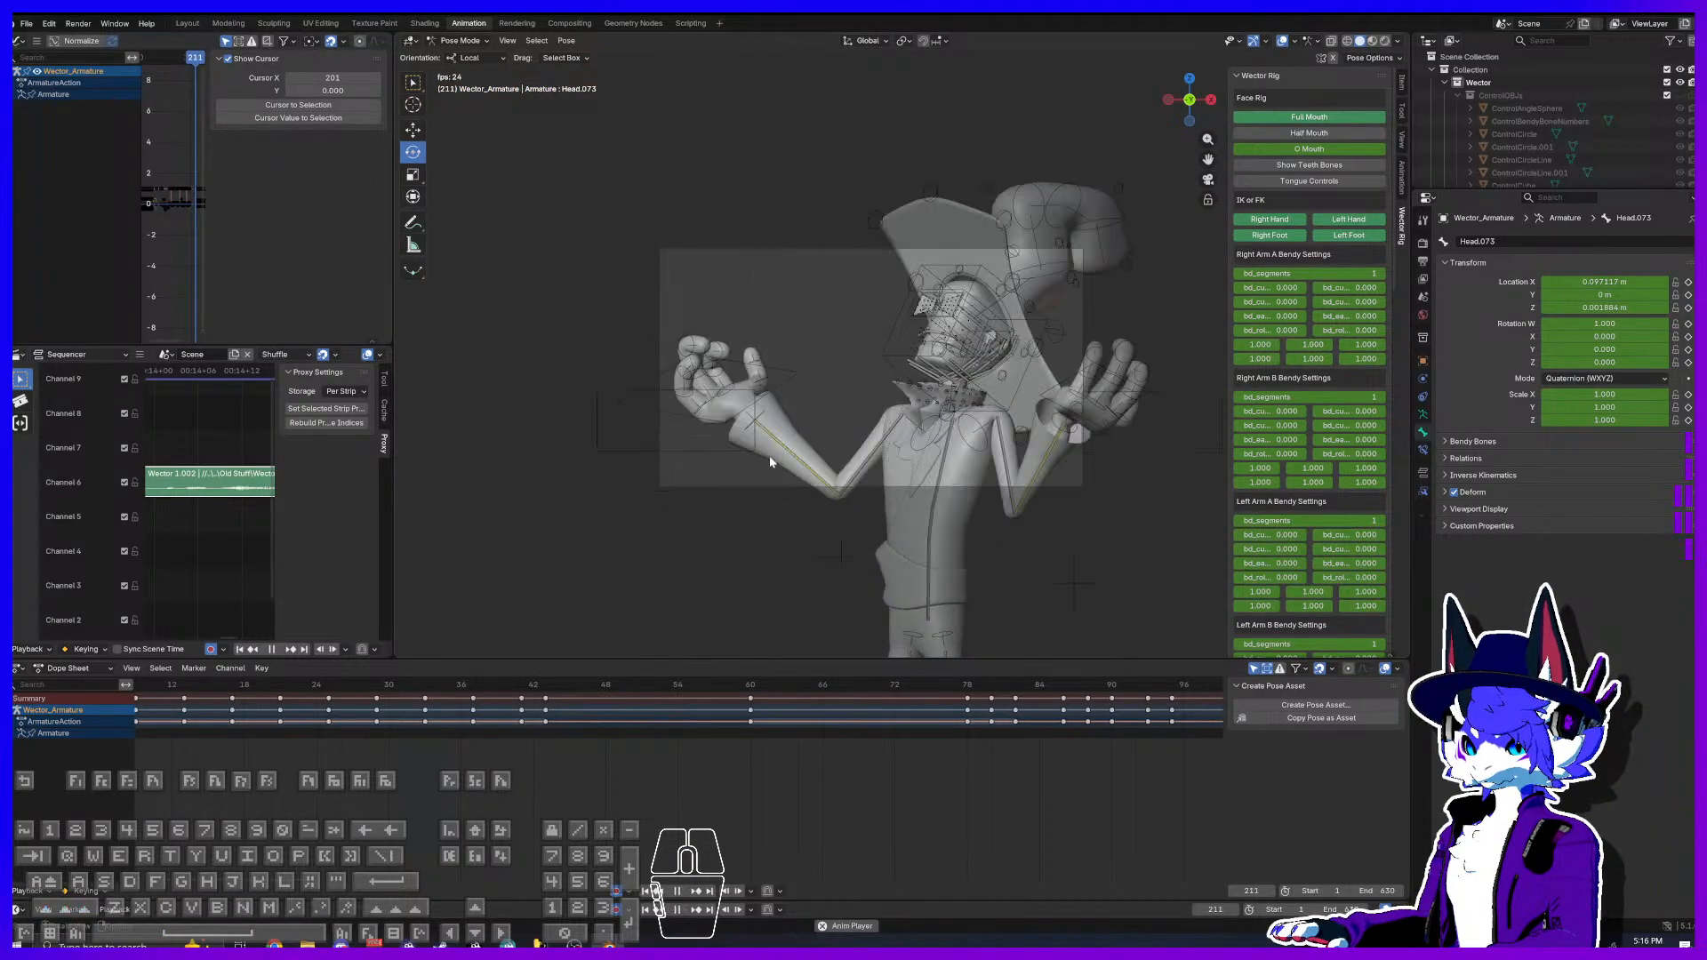
Step: Go to frame 197 and show the unselected items' keyframes in the dope sheet again
scroll(1080, 729, "right", 10, "ctrl")
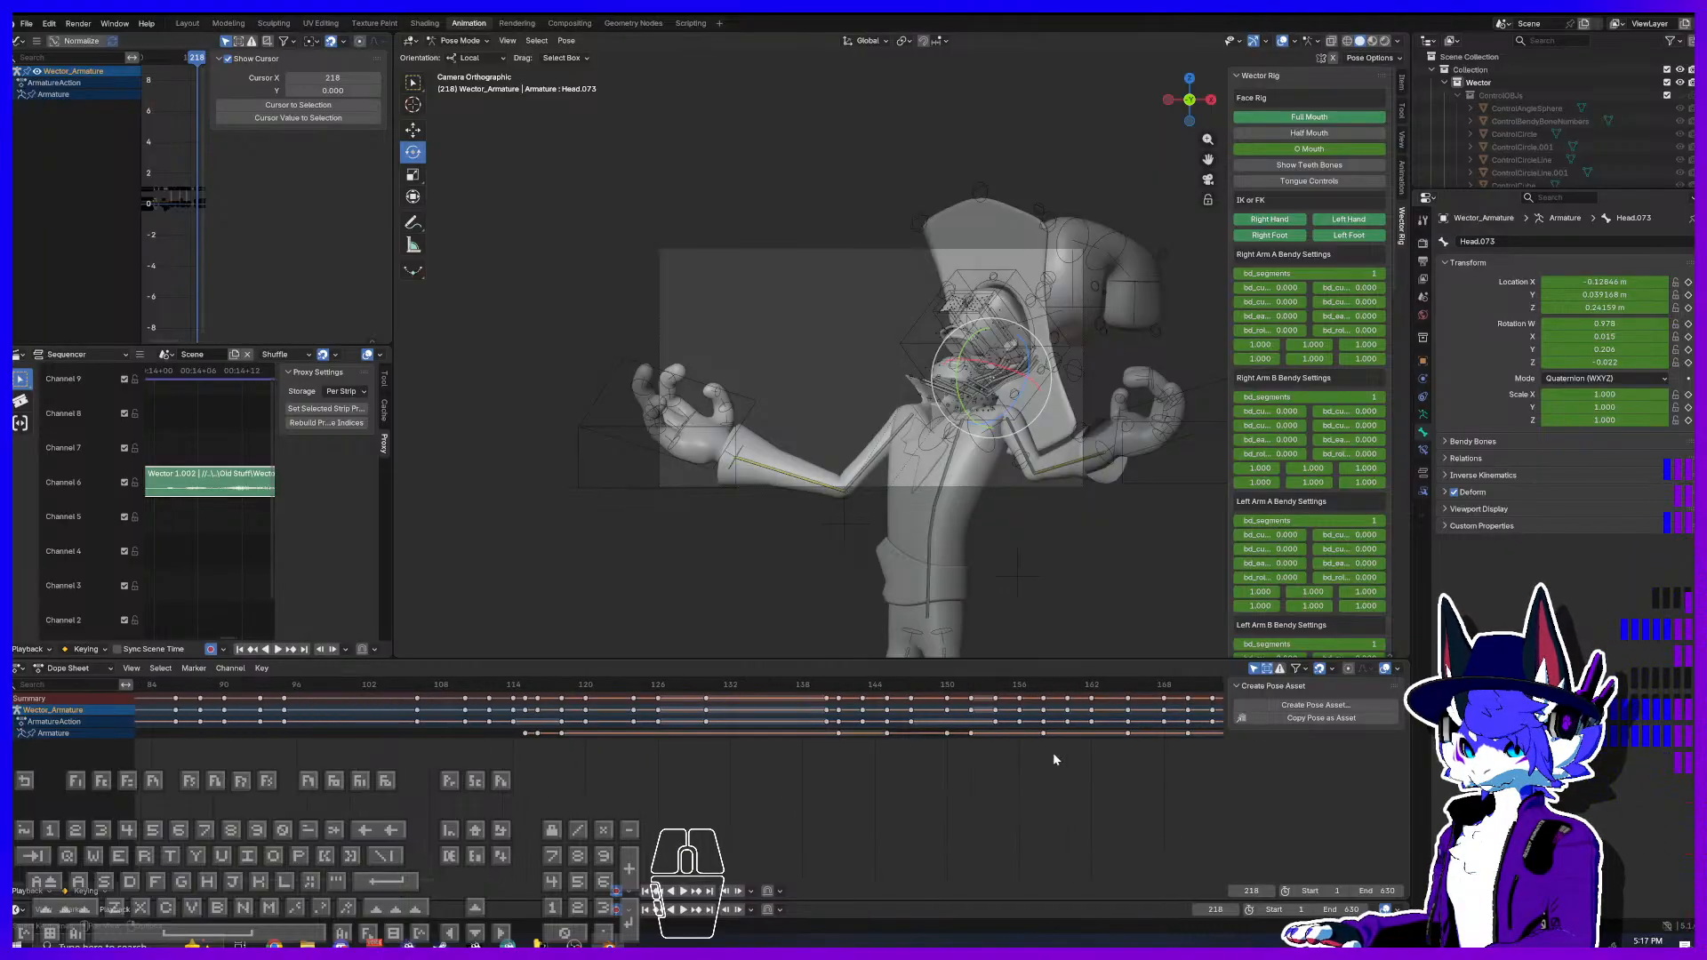
left_click_drag(851, 690, 569, 701)
left_click_drag(551, 696, 598, 695)
left_click(1254, 668)
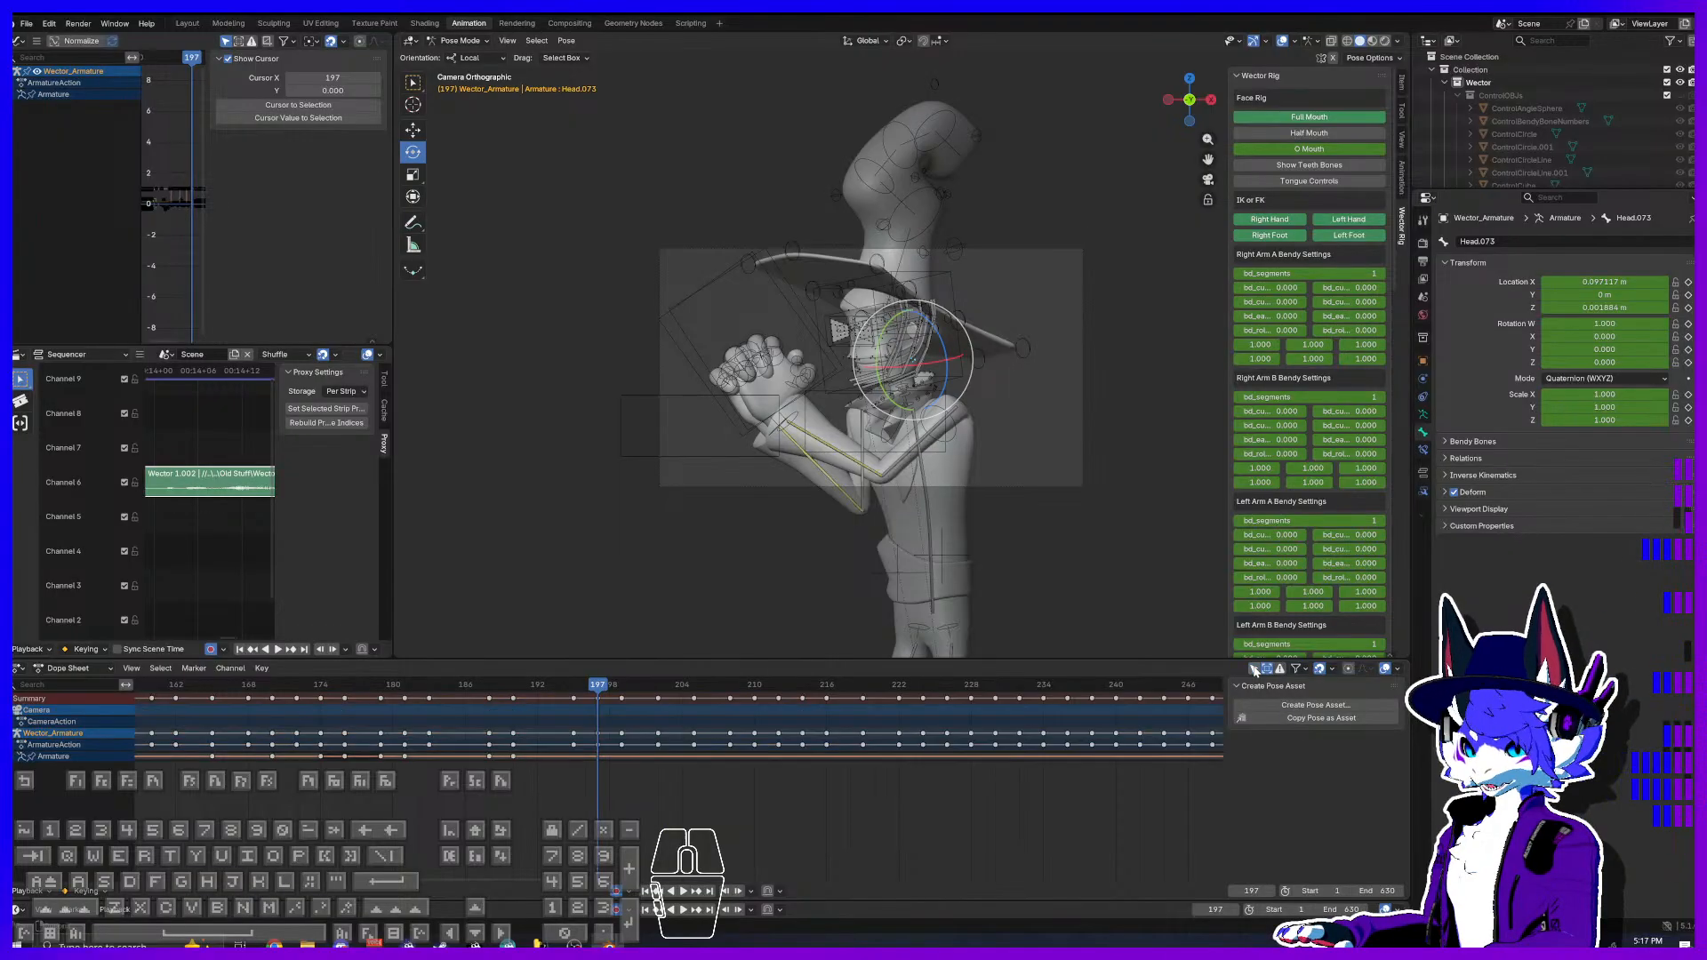
Step: Select the Head bone and rotate it about 23.6° around its local Z axis at frame 199
scroll(830, 410, "up", 3)
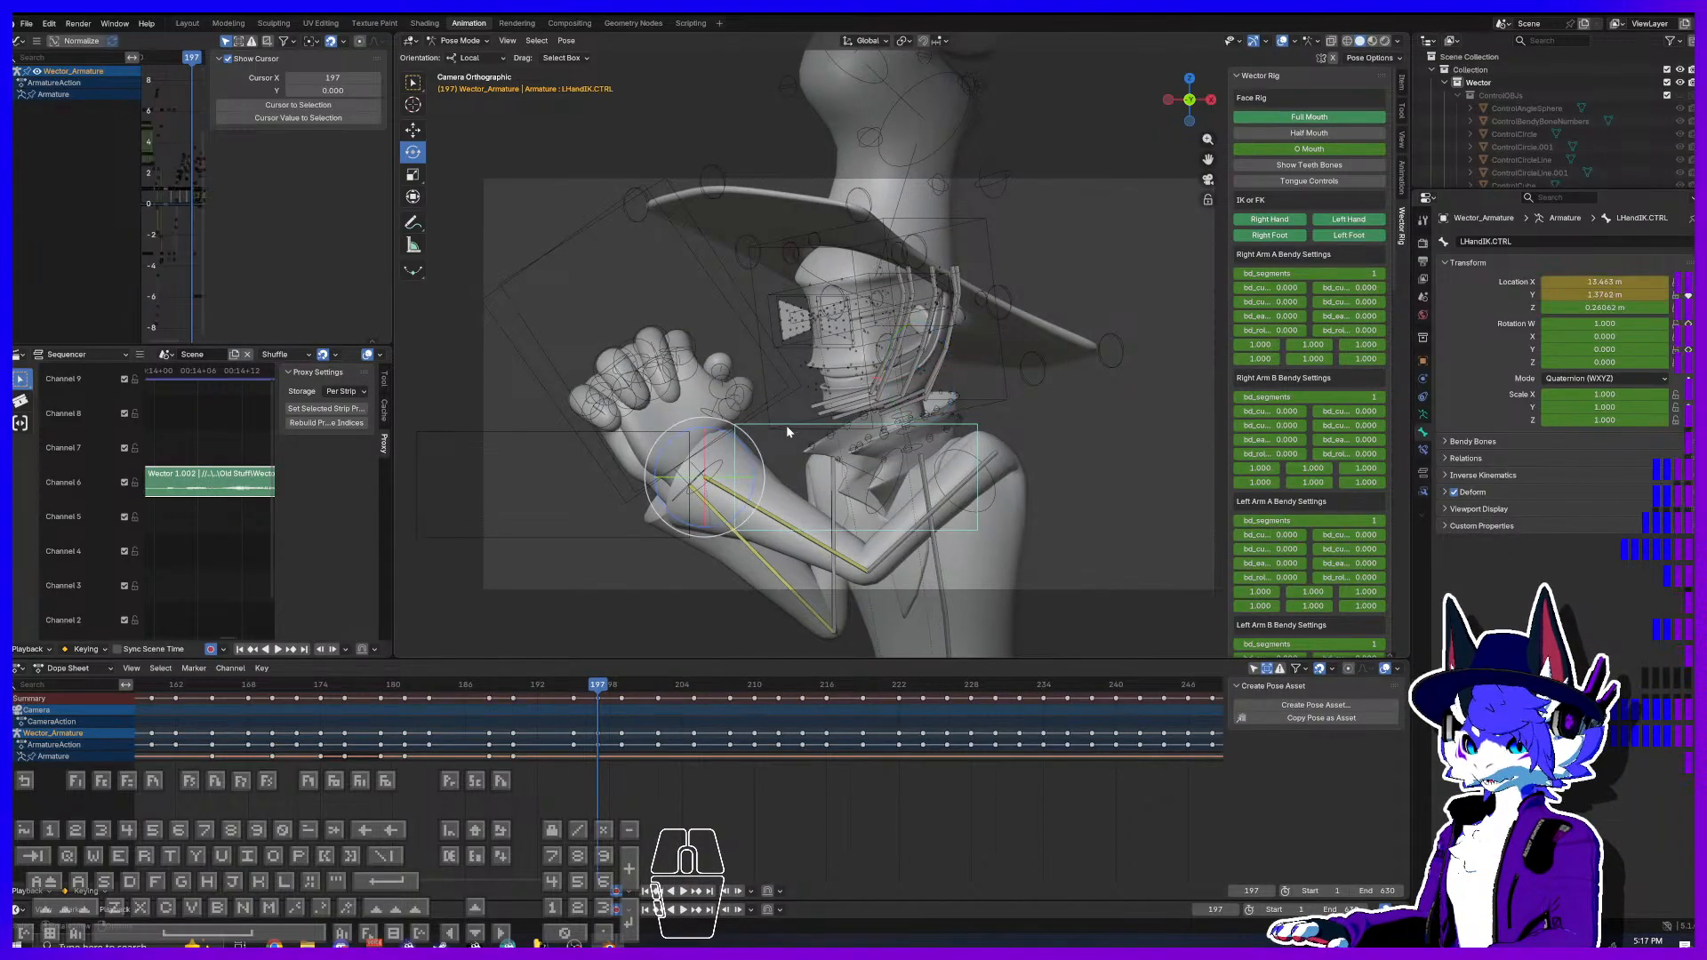
left_click(765, 390)
scroll(766, 387, "up", 3)
left_click_drag(869, 393, 870, 391)
left_click_drag(602, 687, 622, 687)
left_click_drag(813, 438, 823, 414)
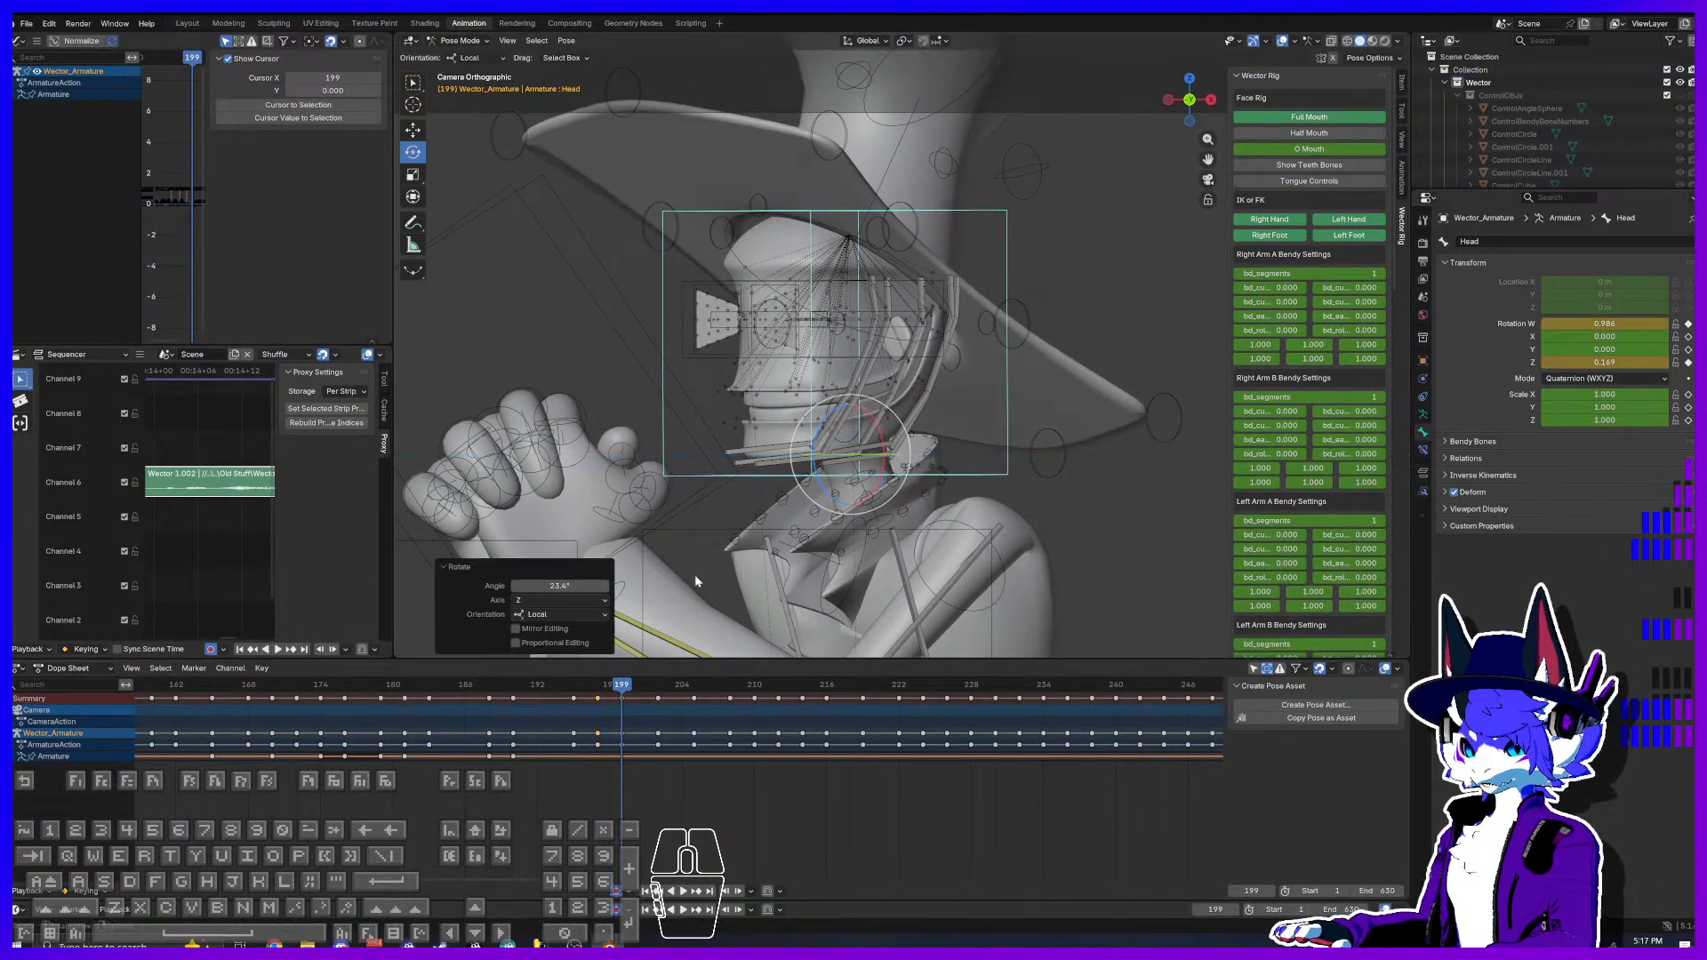
Step: Adjust the Head bone's rotation at frames 202 and 205
left_click_drag(627, 686, 658, 686)
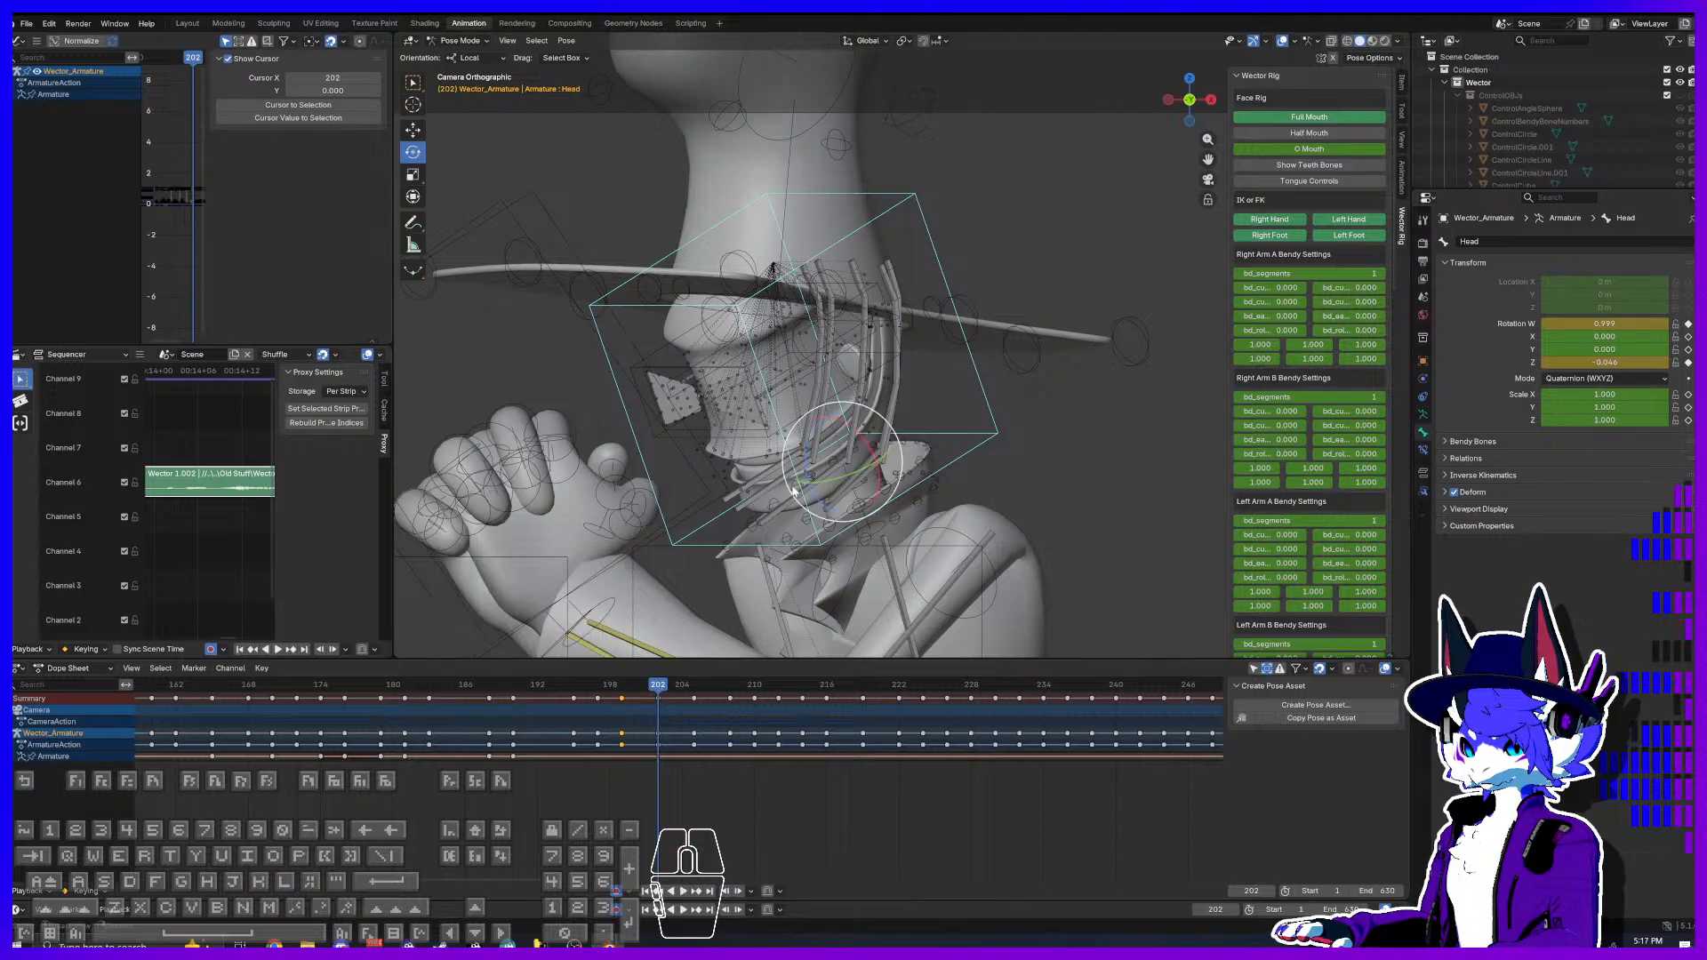
left_click_drag(811, 461, 808, 434)
left_click_drag(658, 686, 696, 689)
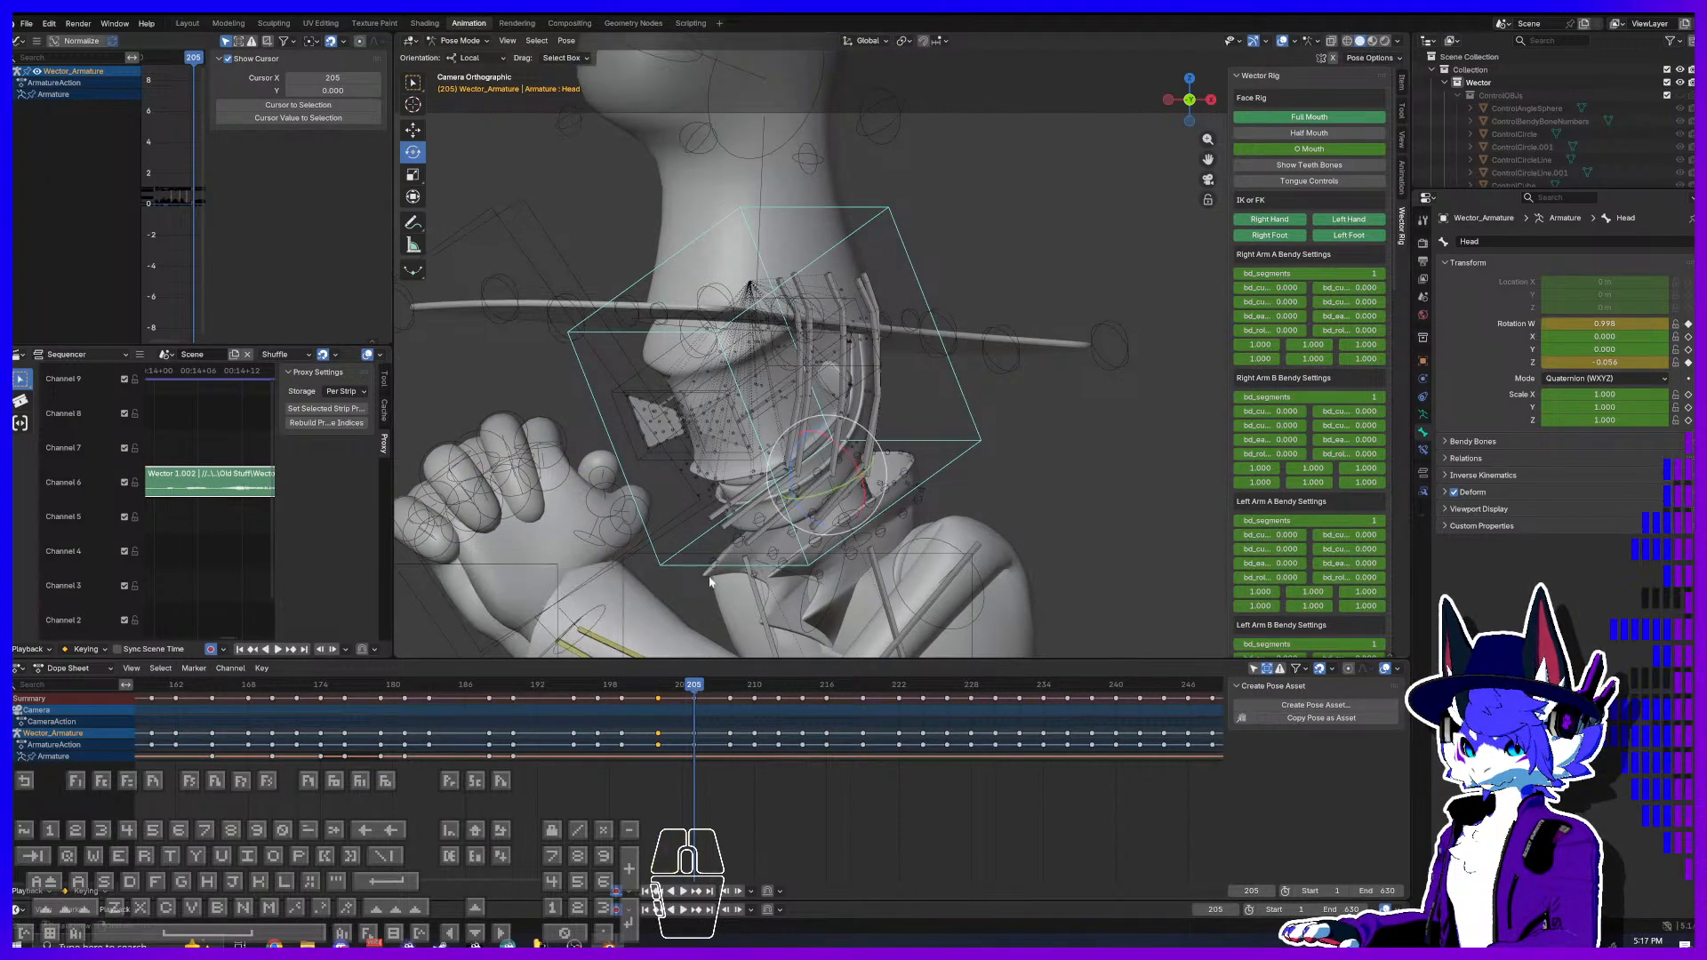
left_click_drag(800, 456, 784, 413)
Step: Scrub and play back the revised head motion, stopping at frame 260, and save the Blender file
left_click(666, 684)
left_click_drag(665, 685, 886, 689)
scroll(903, 472, "down", 2)
scroll(903, 472, "down", 2)
mouse_move(903, 472)
middle_mouse_down("shift")
mouse_move(832, 506)
mouse_move(897, 481)
middle_mouse_up("shift")
scroll(832, 506, "up", 2)
key("space")
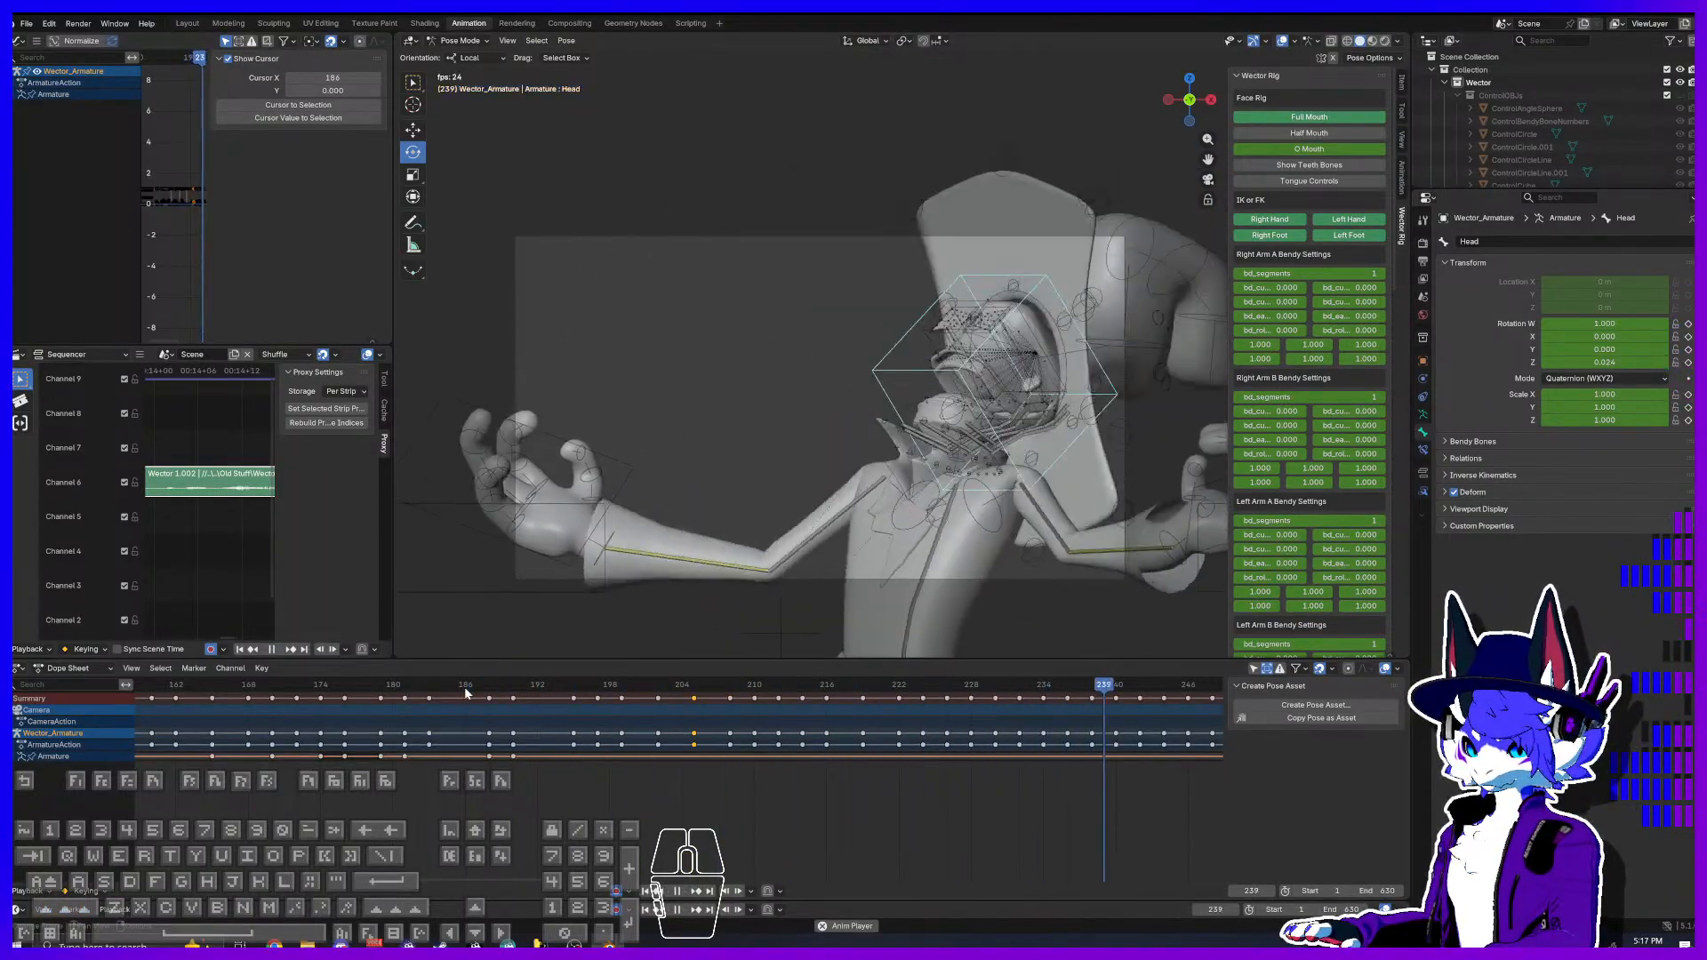
key("space")
key("ctrl+s")
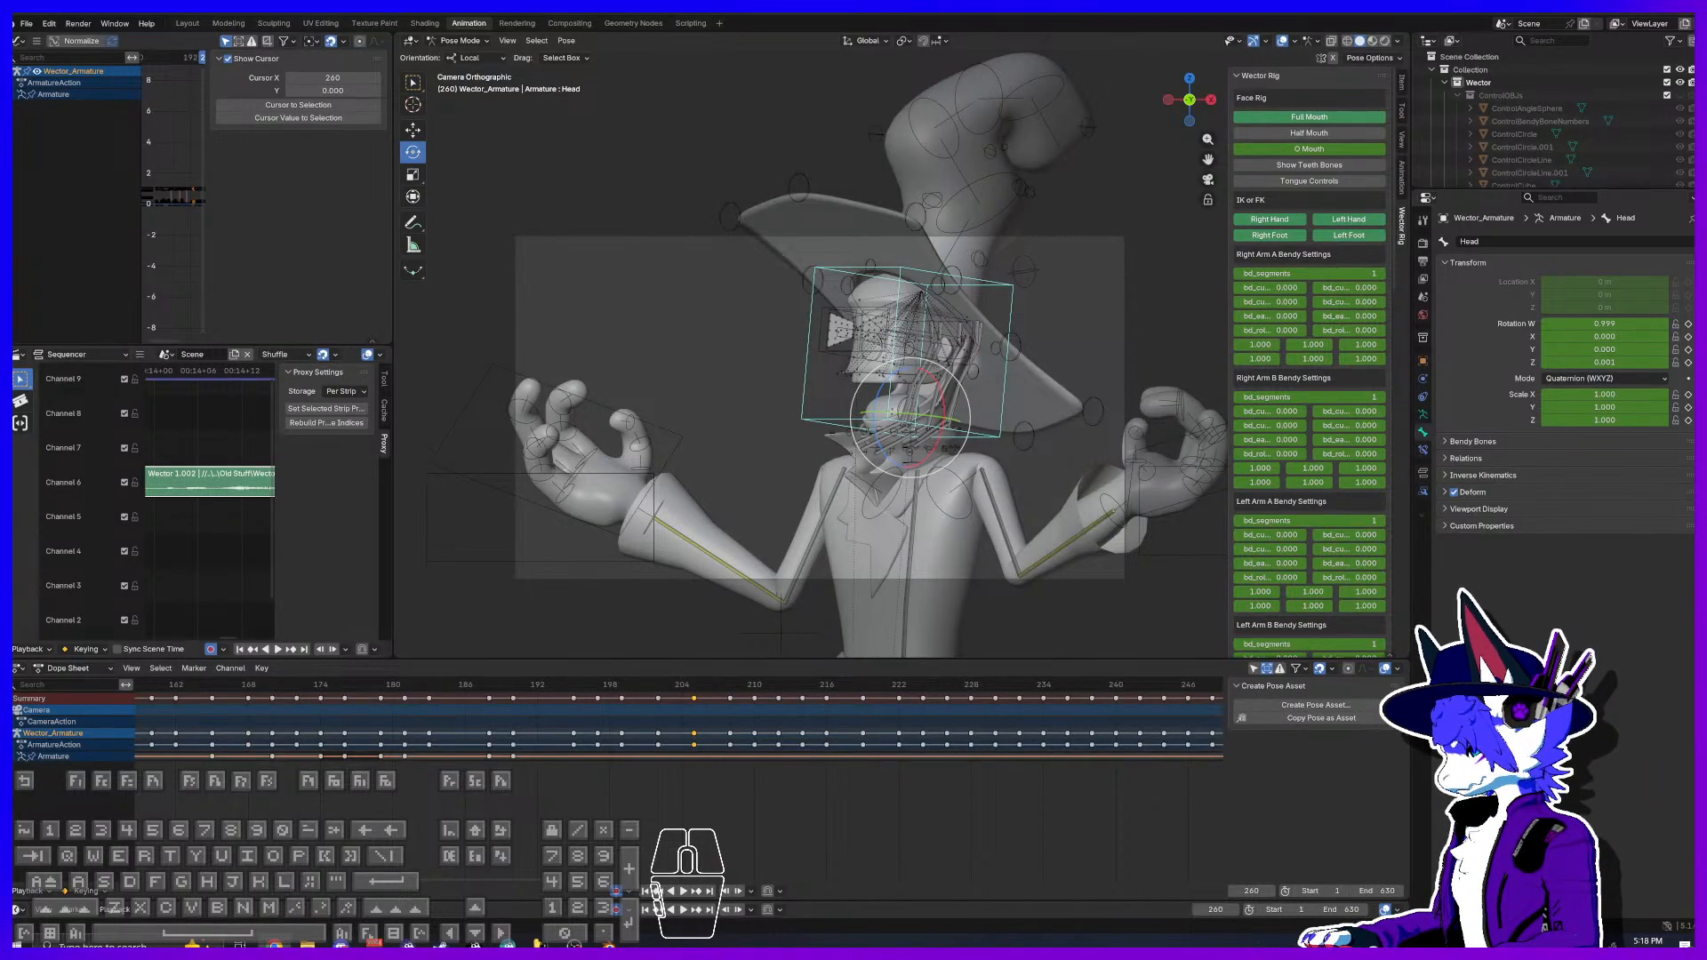
Step: Switch to the browser, view the "Stuck in Space" short film on YouTube in a larger player and pause it near its opening
left_click_drag(836, 26, 823, 14)
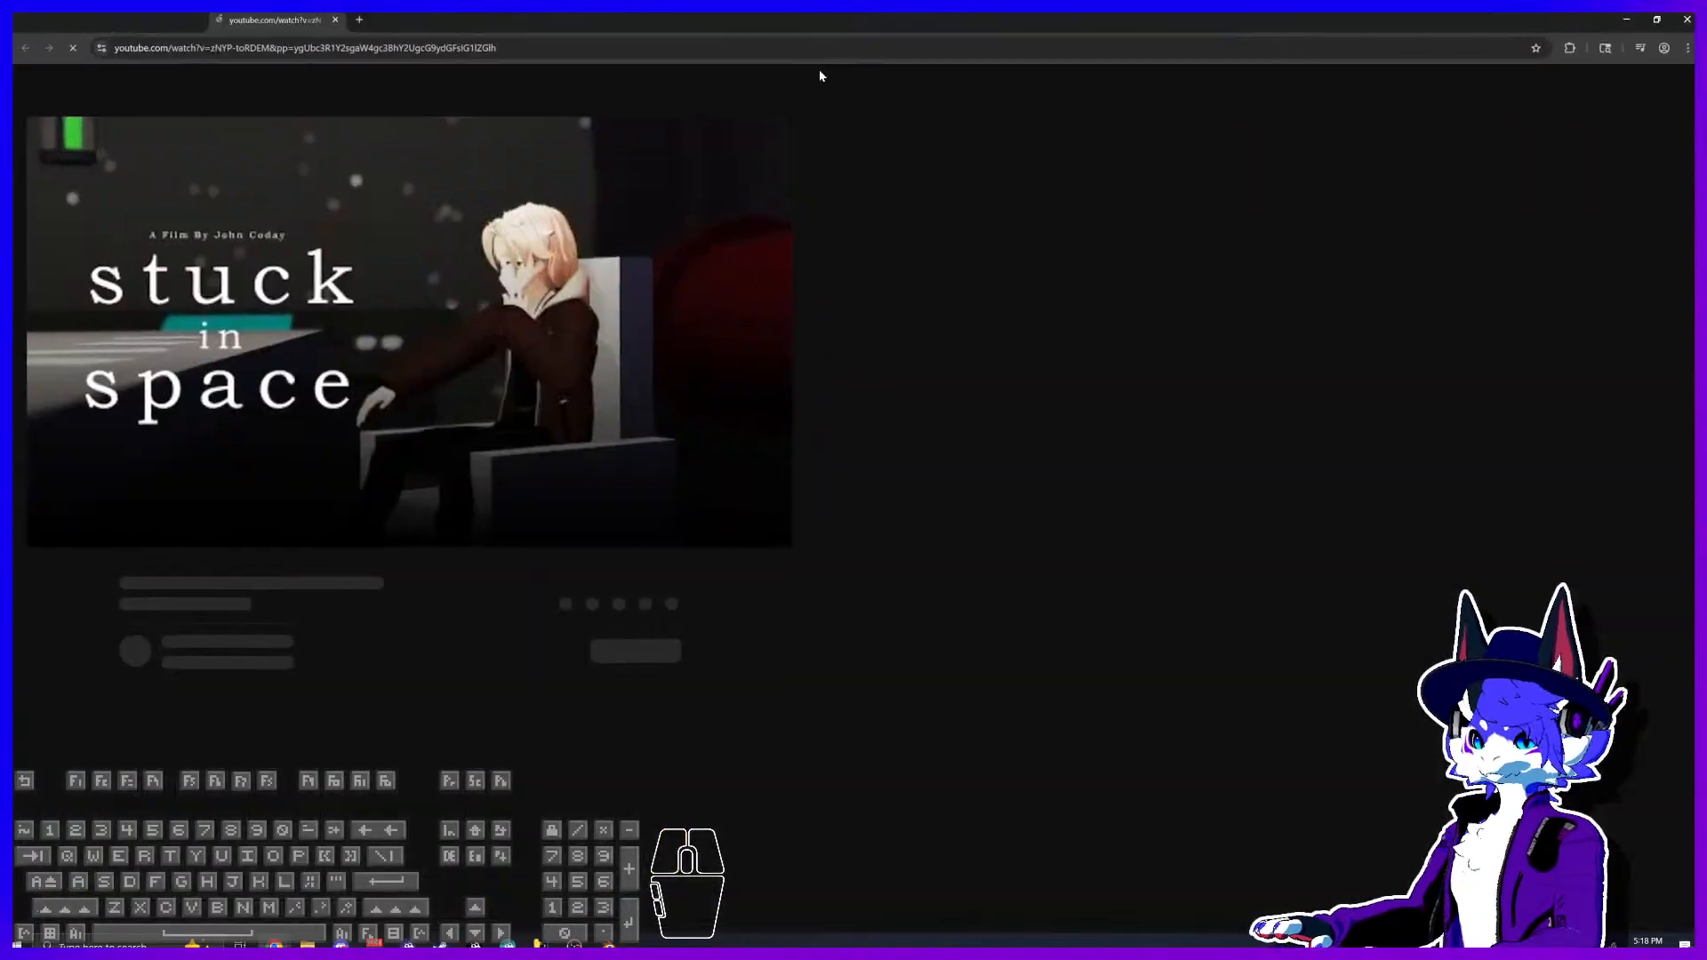
left_click(636, 430)
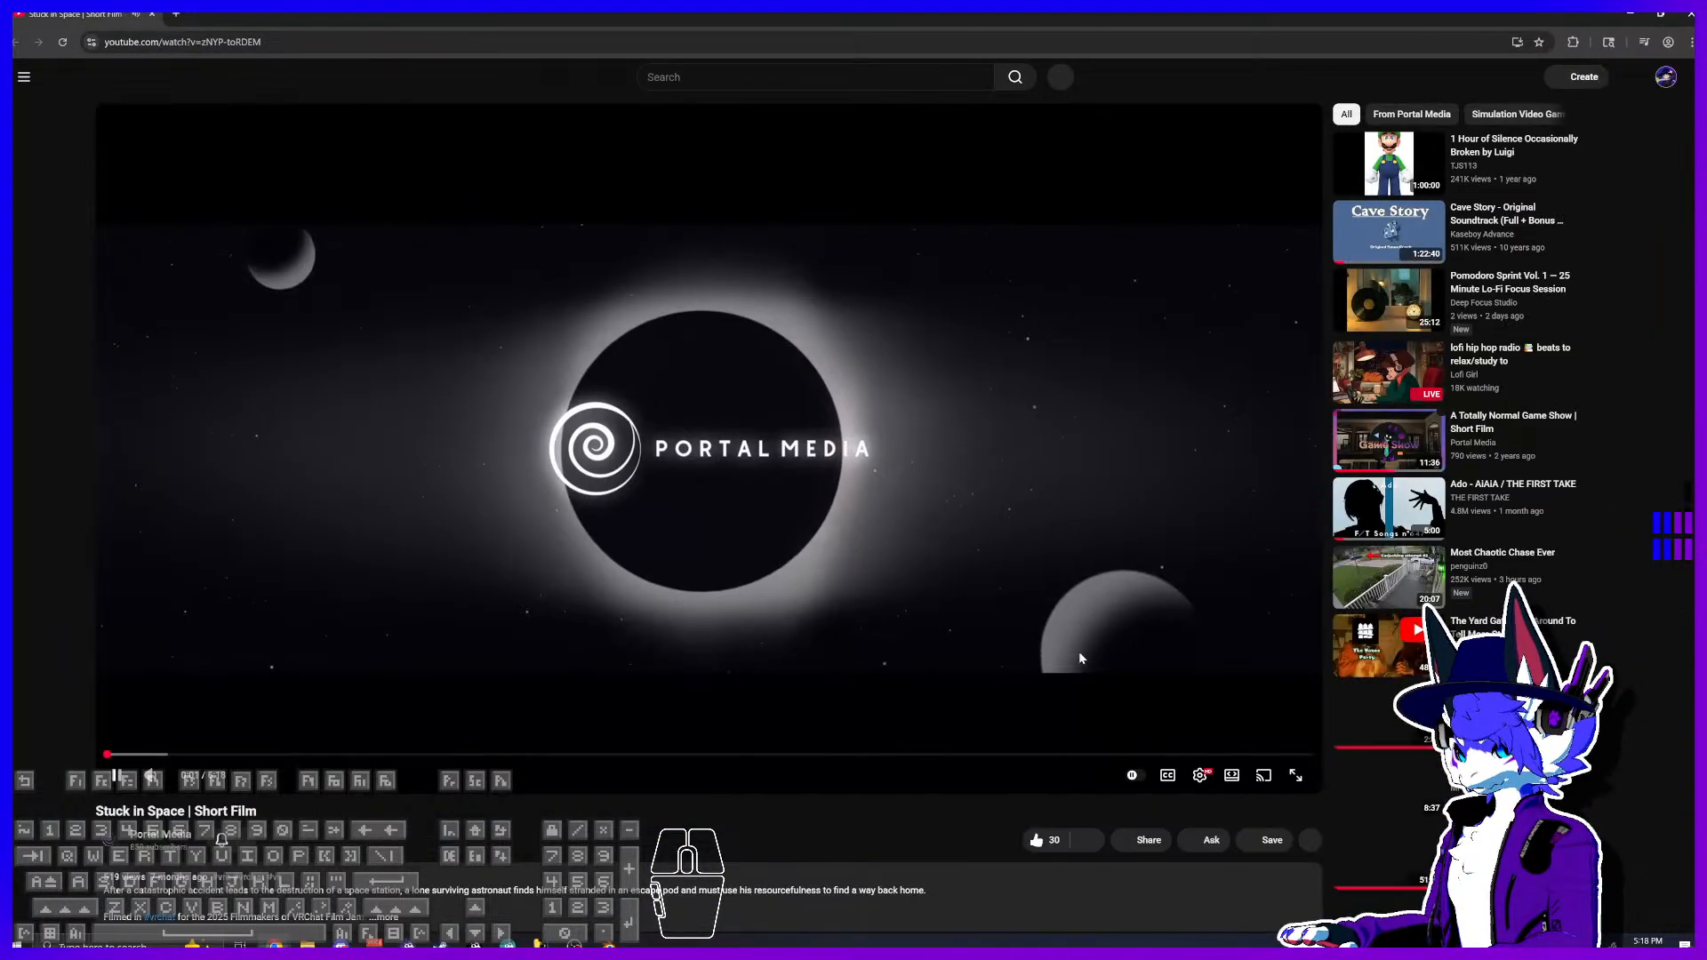
left_click(1235, 784)
left_click(825, 583)
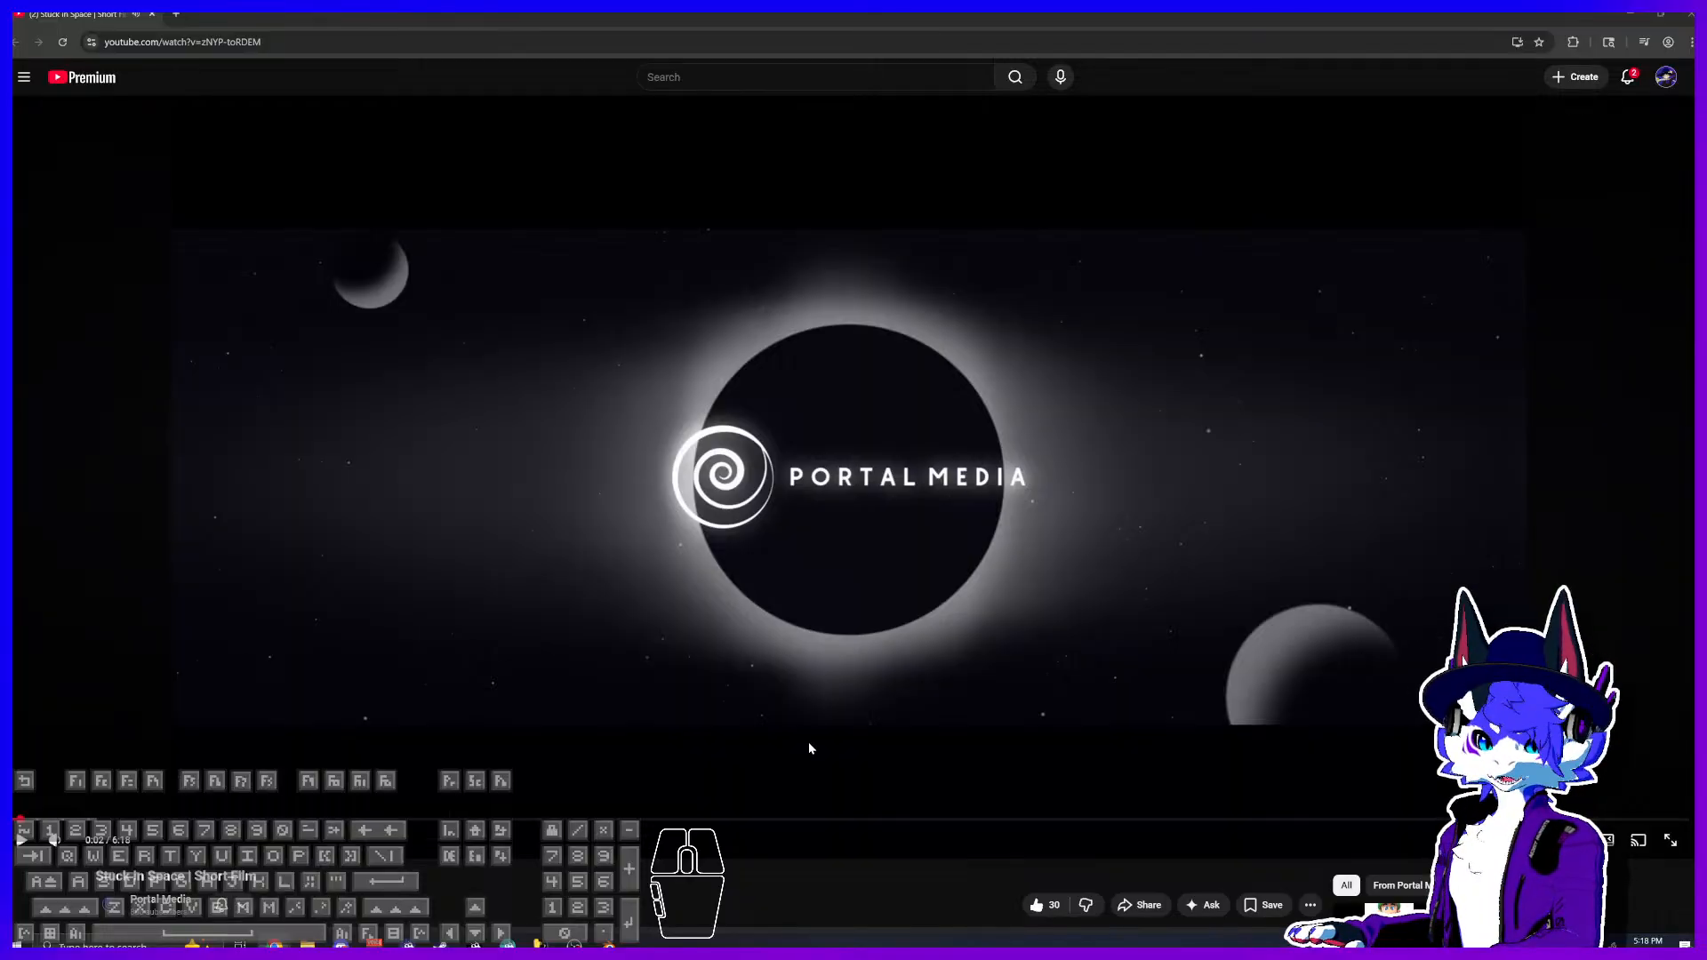
left_click(831, 601)
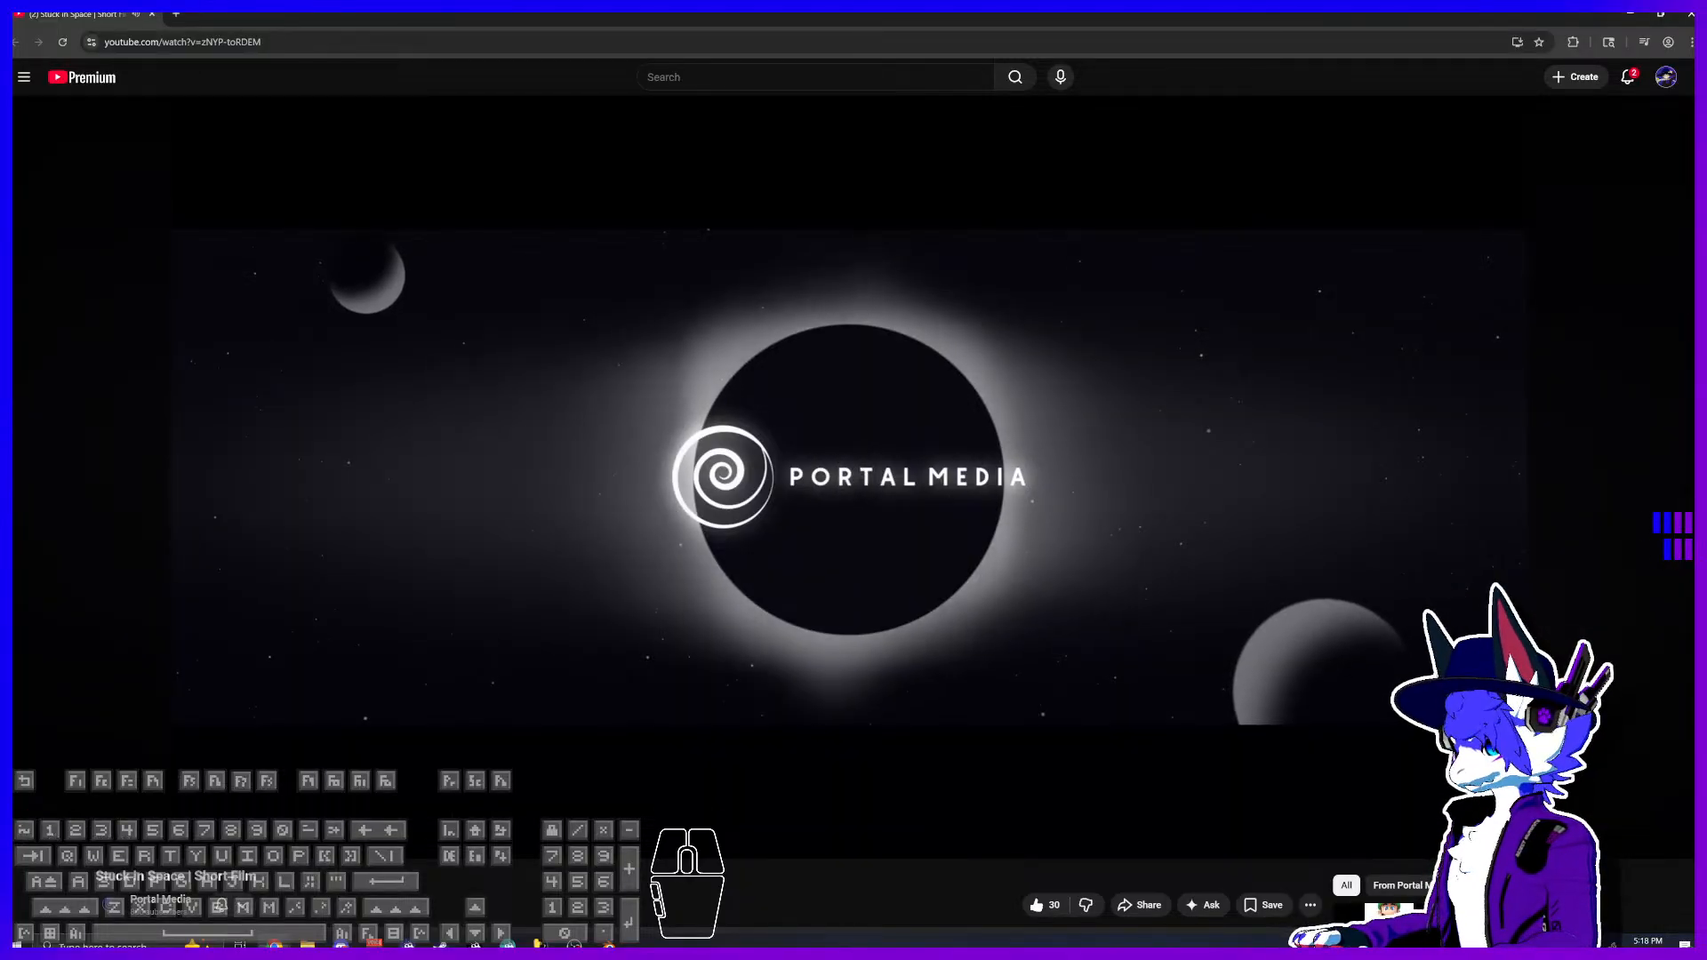
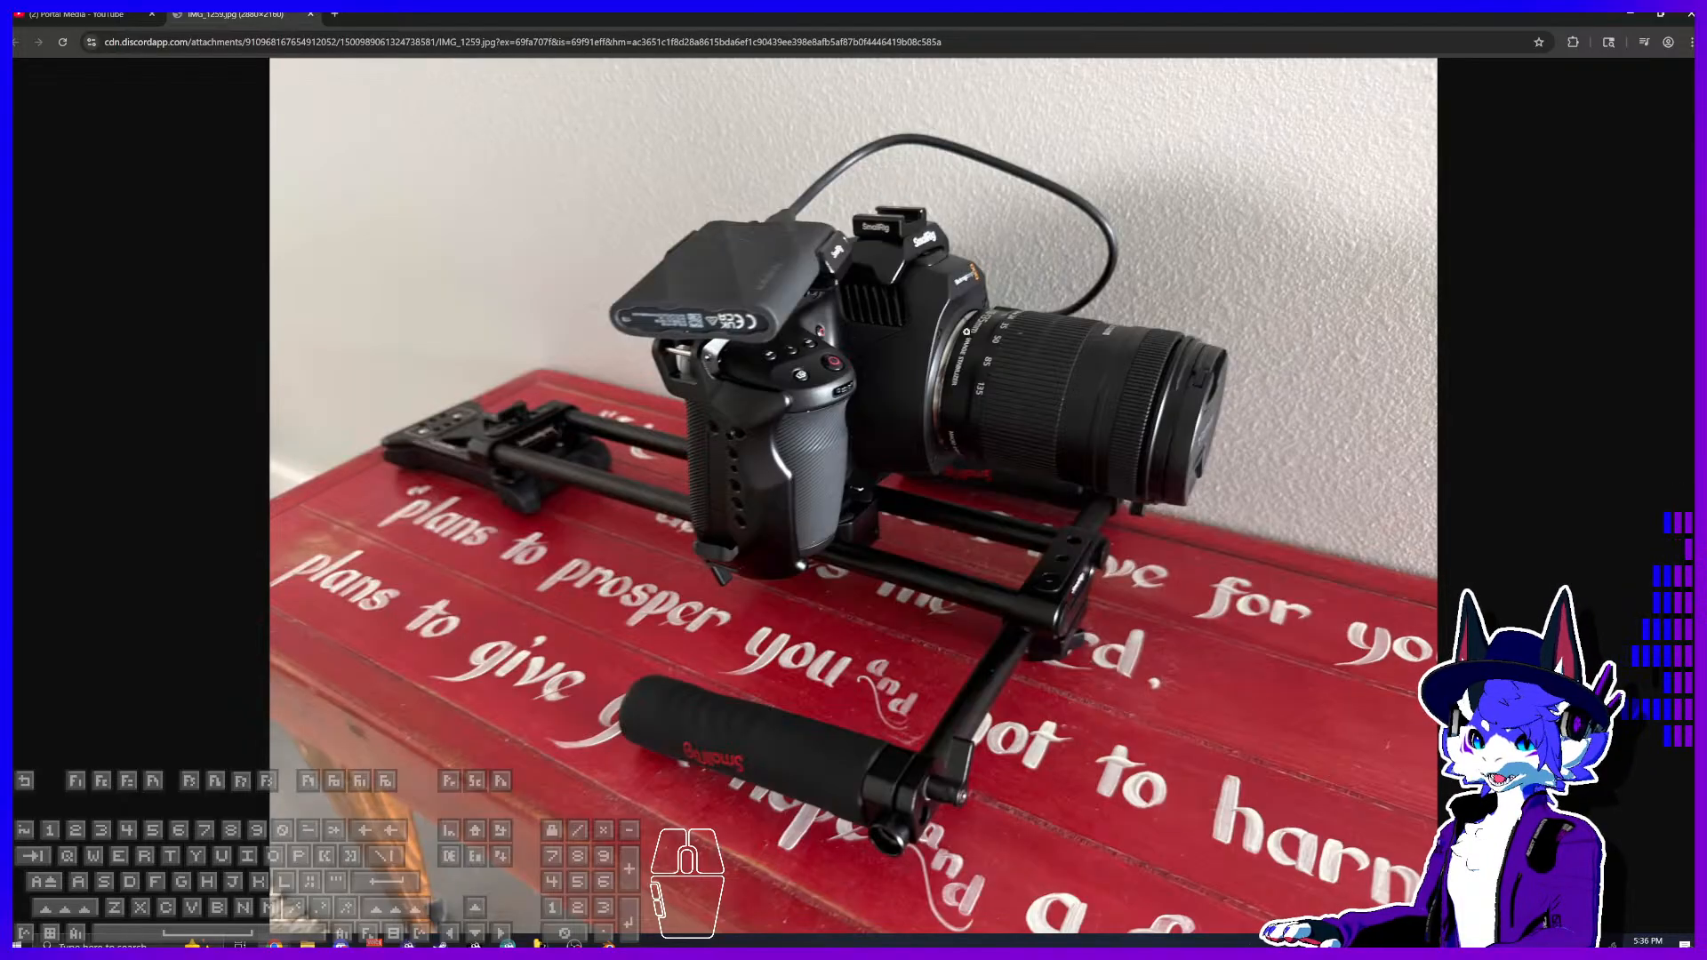
Step: Enlarge the camera rig photo to 175% and examine the camera body and the drive mounted on it
left_click(942, 331)
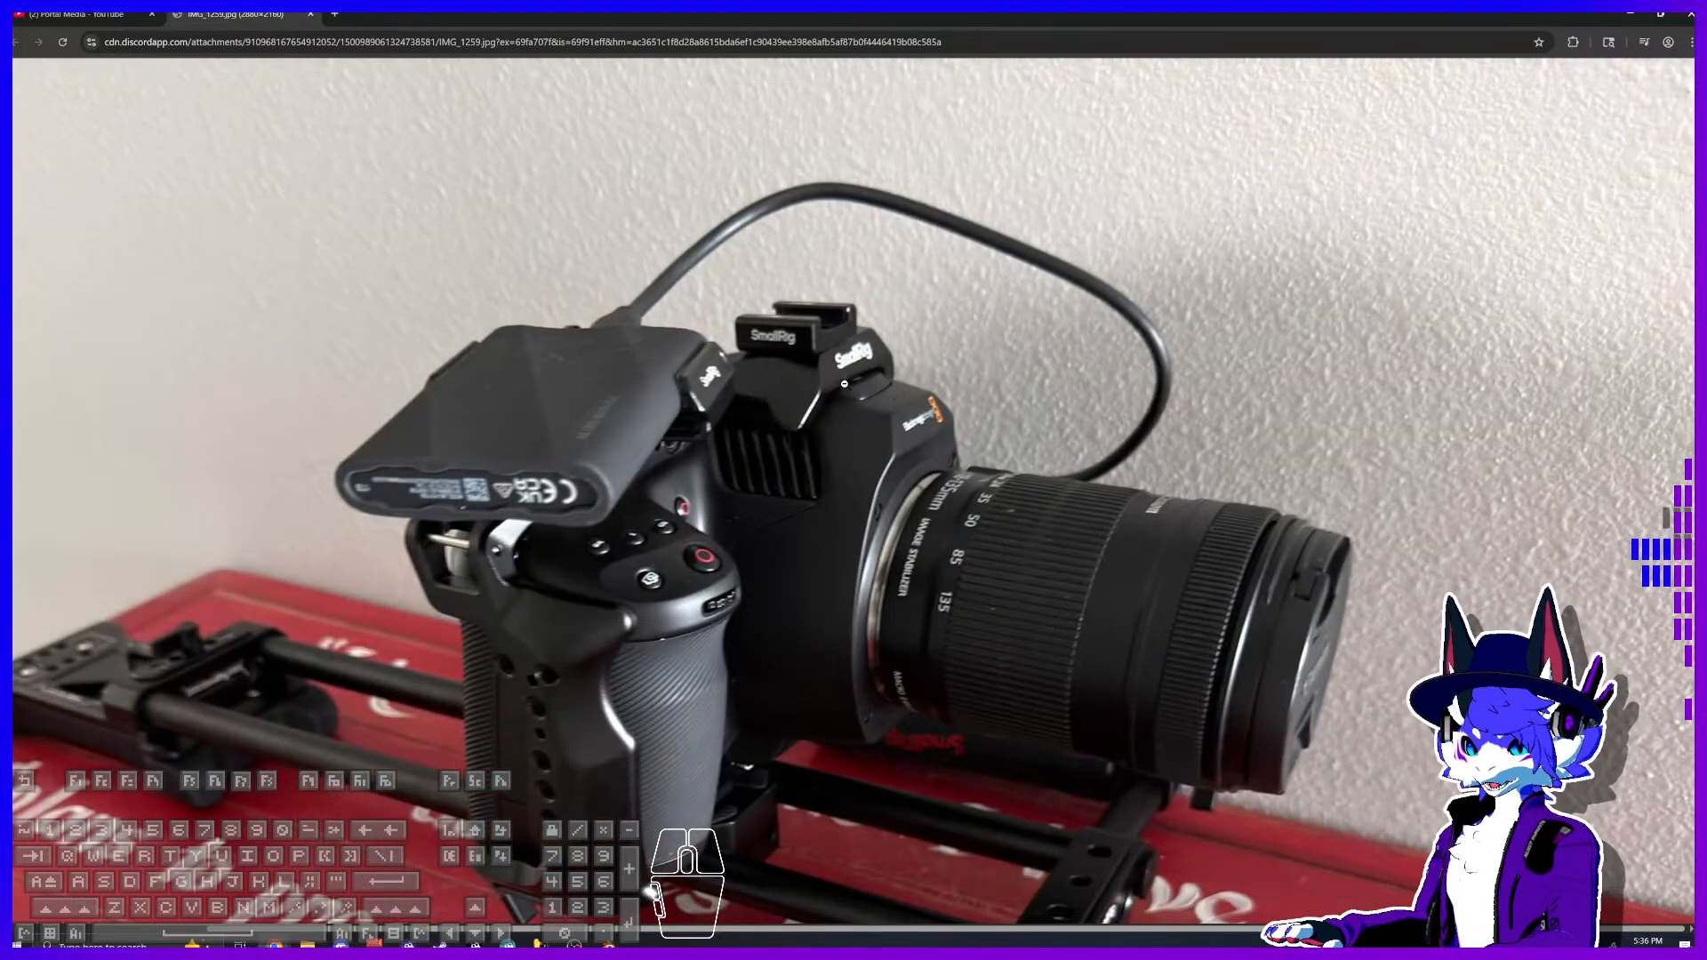
scroll(844, 384, "up", 4, "ctrl")
scroll(1356, 554, "down", 2)
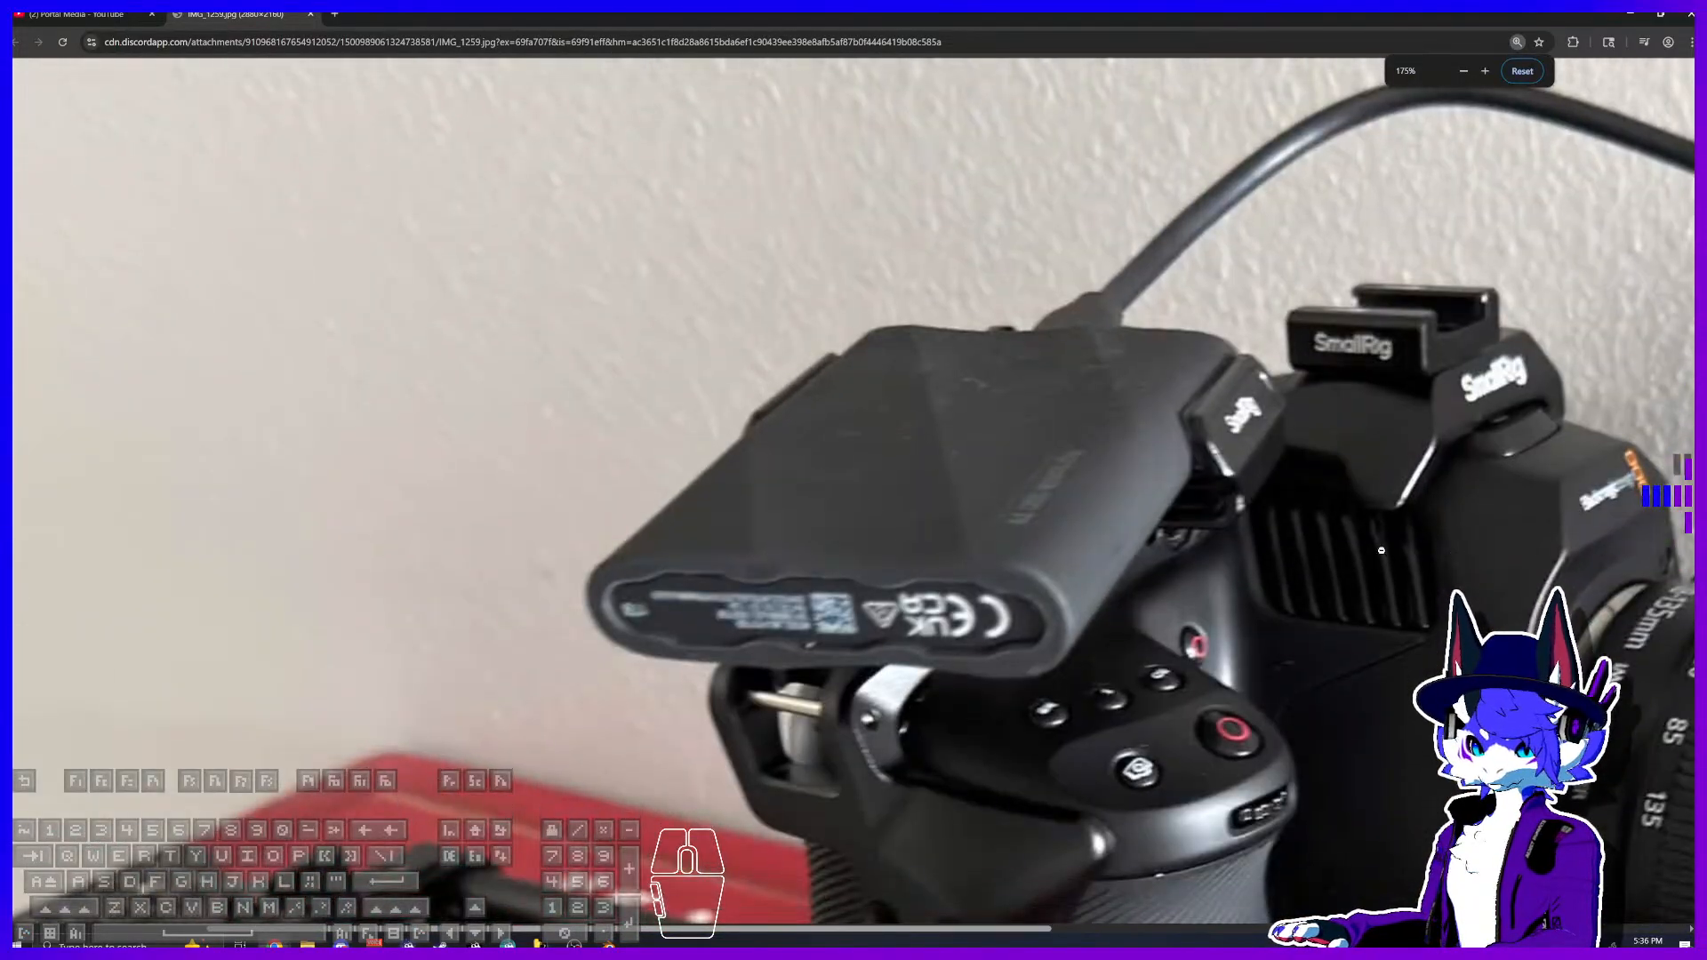
middle_click(1356, 554)
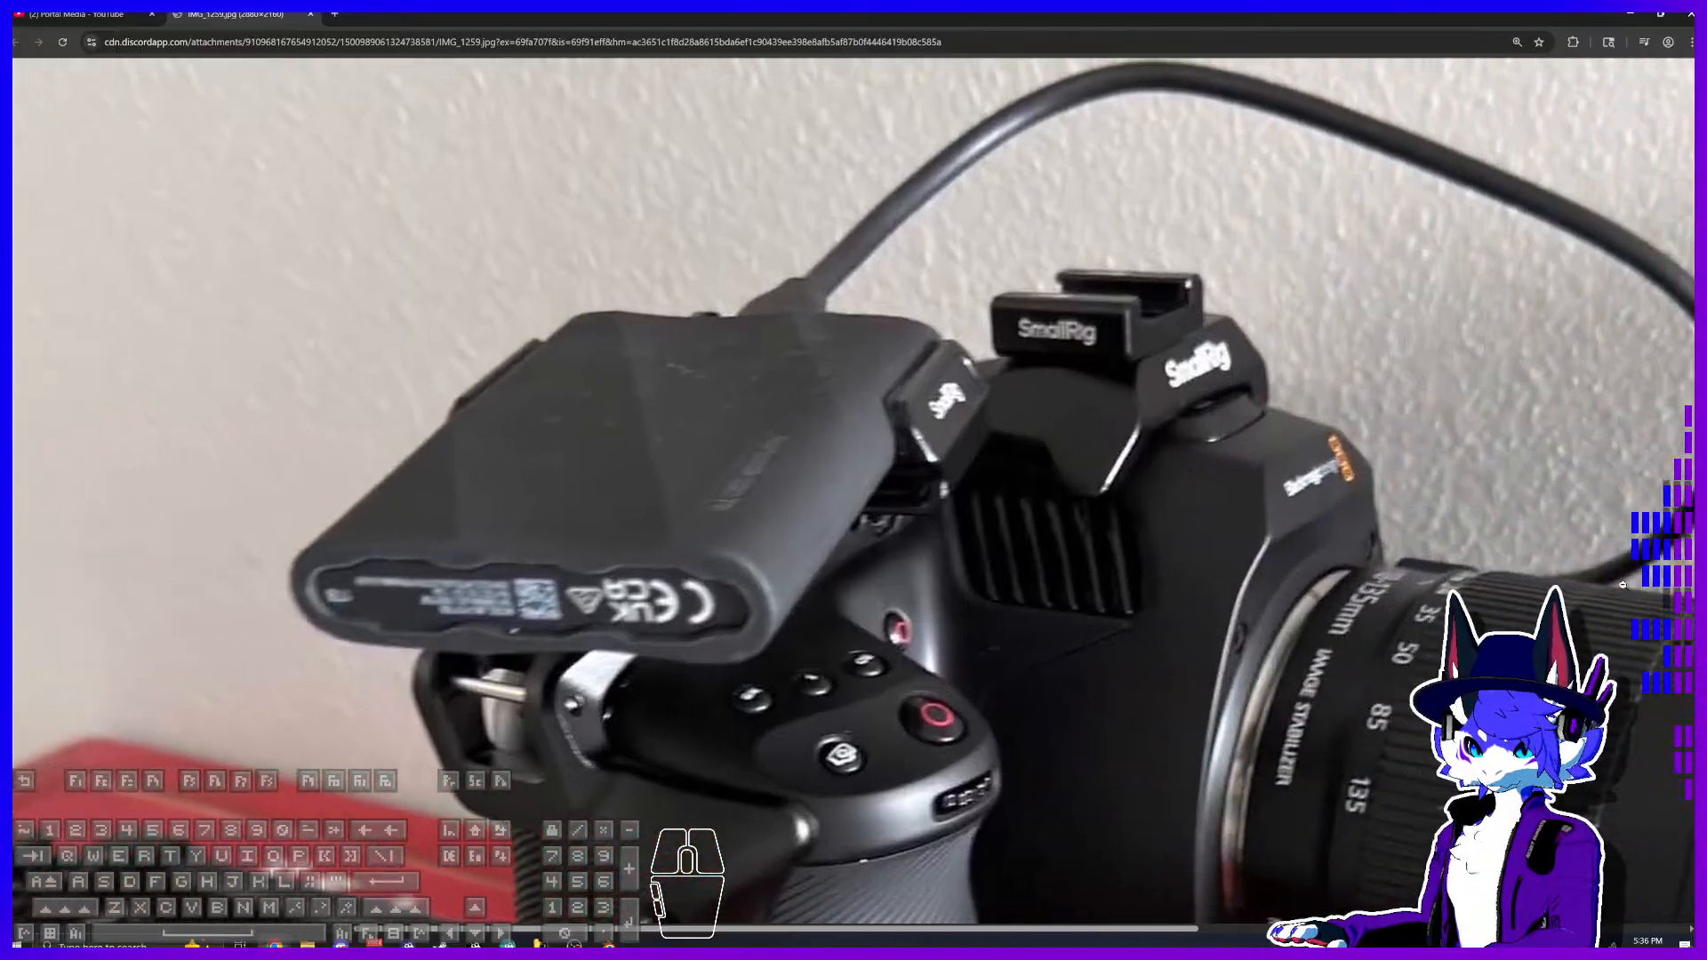
middle_click_drag(987, 422, 1111, 443)
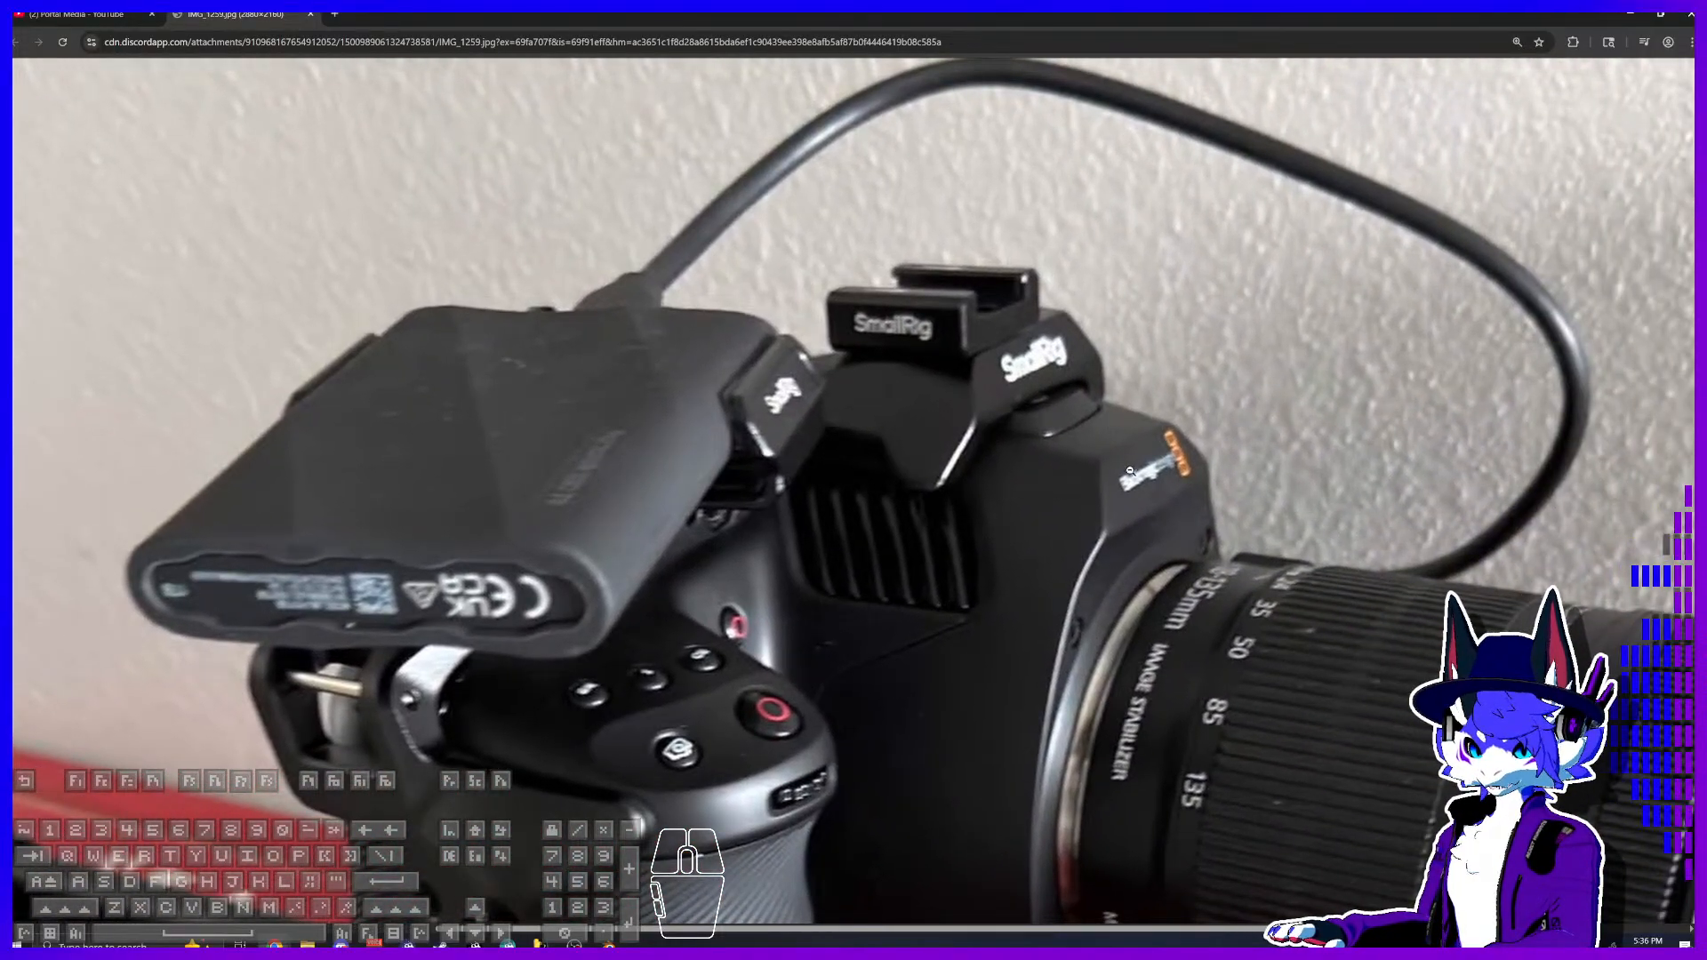
Step: Zoom back out to view the whole camera rig photo and reset the page zoom to 100%
left_click(1517, 46)
left_click(1522, 71)
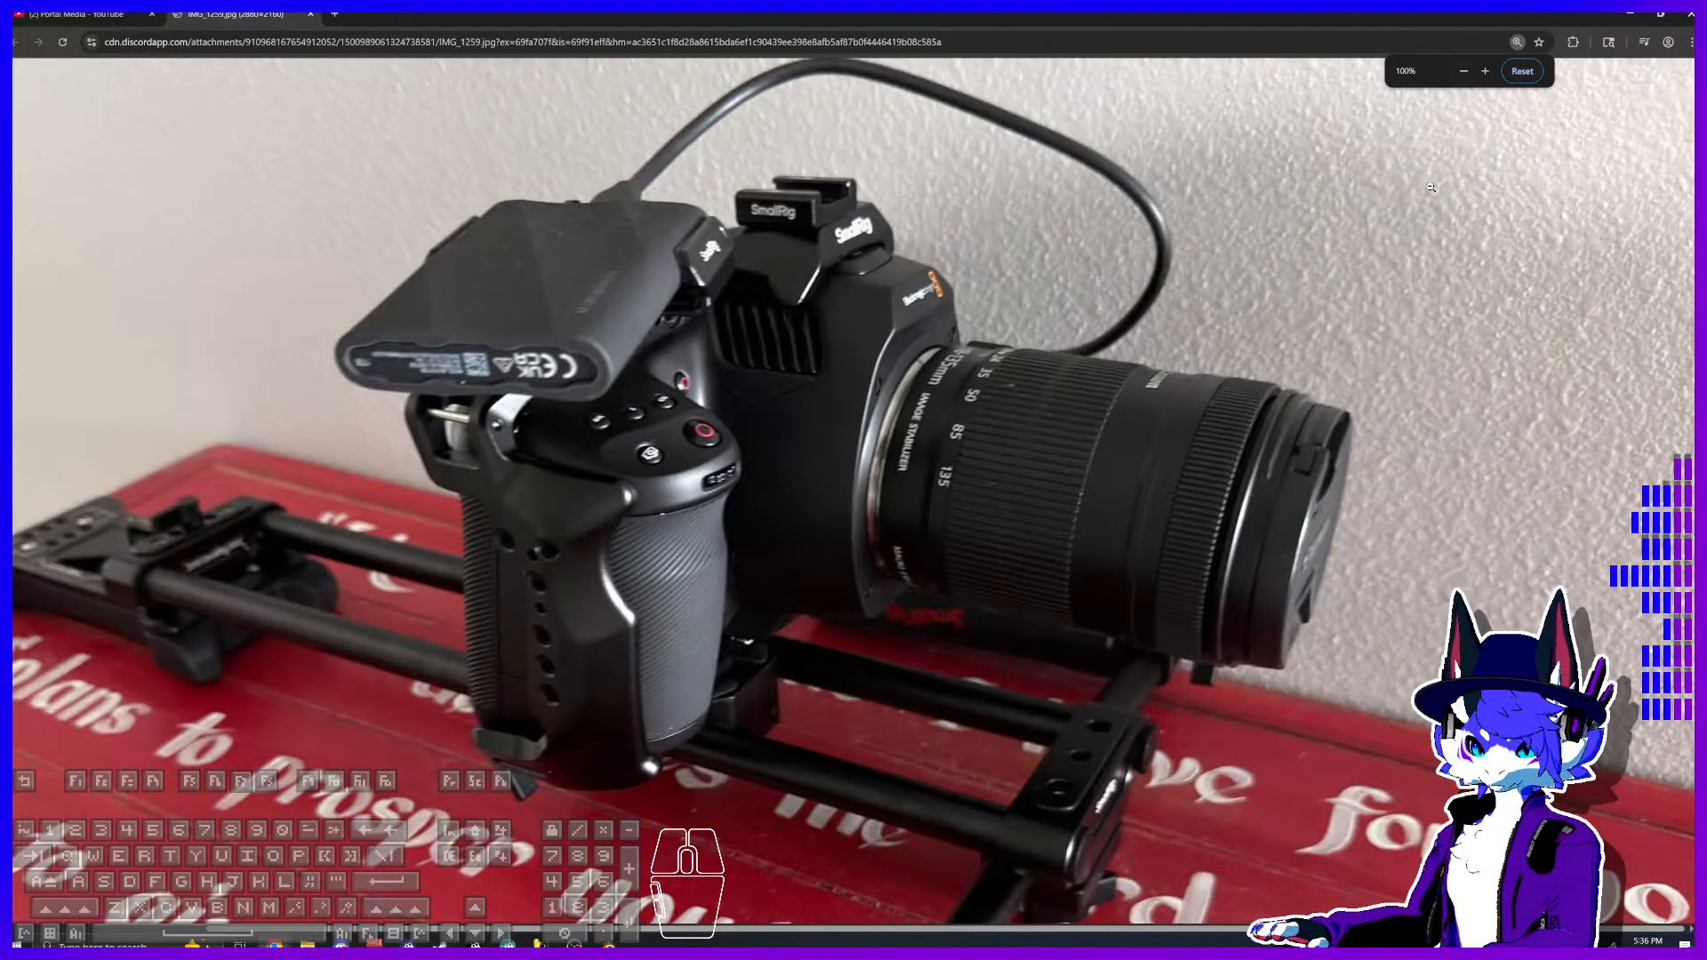
scroll(1415, 219, "down", 1, "ctrl")
scroll(1413, 224, "down", 4, "ctrl")
scroll(1409, 232, "up", 1, "ctrl")
left_click(1315, 263)
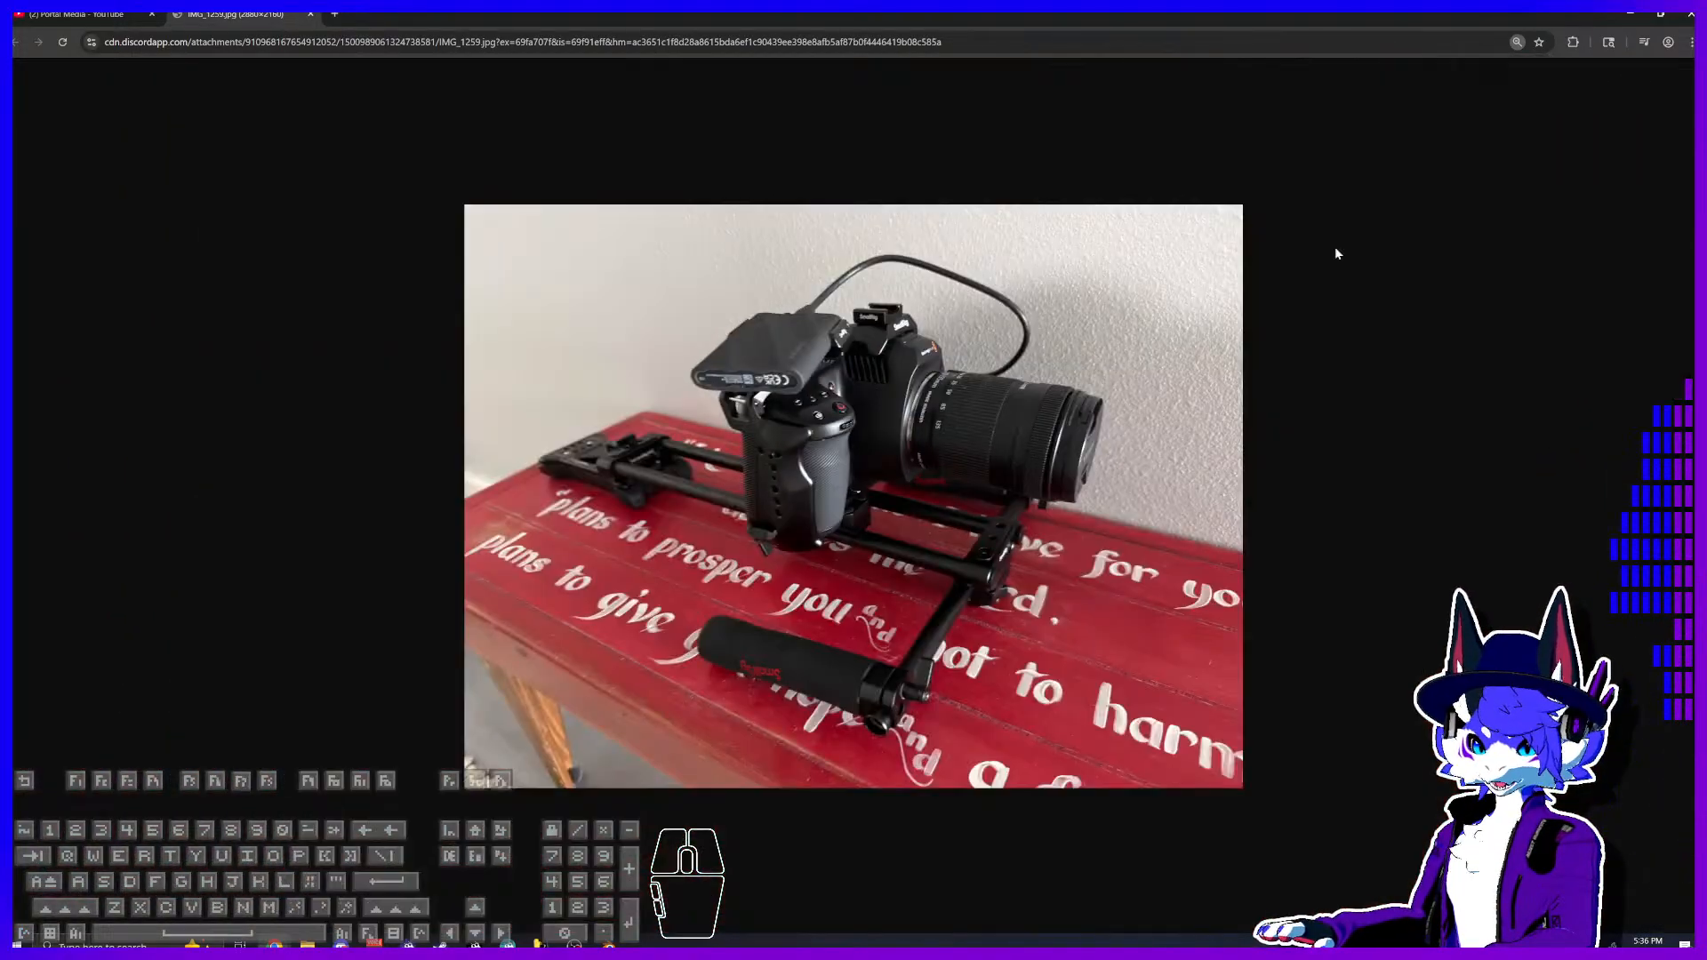
left_click(1517, 41)
left_click(1521, 71)
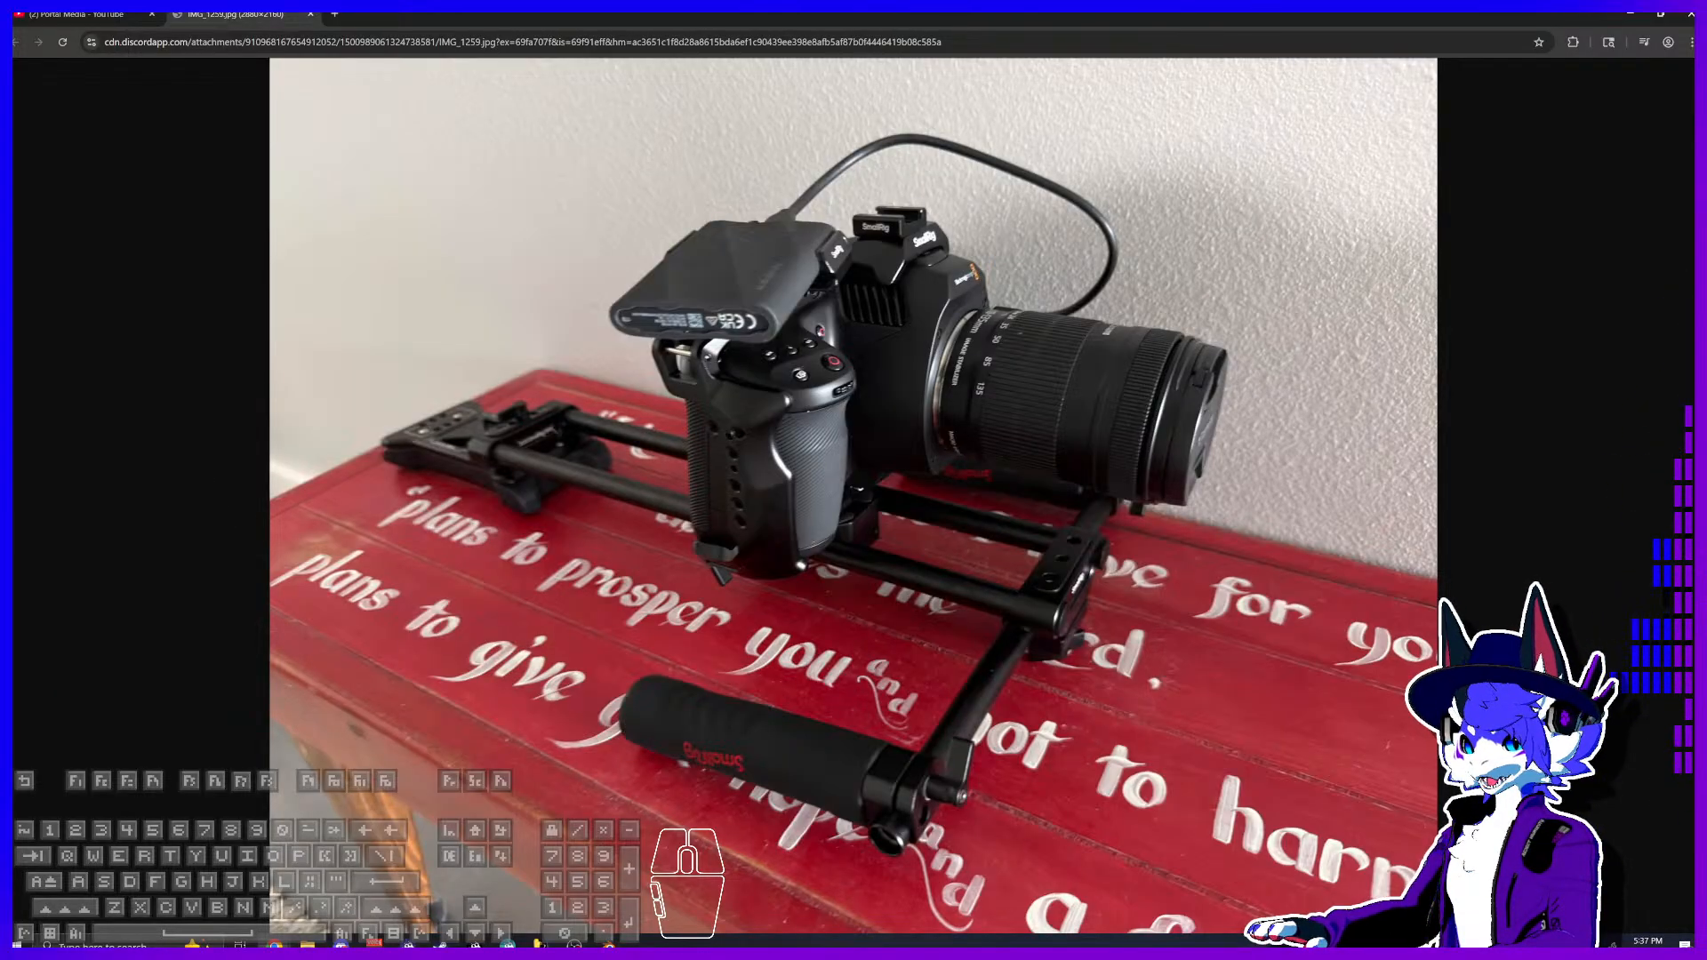
Step: Close the browser to return to Blender and deselect the Head bone
left_click(1688, 14)
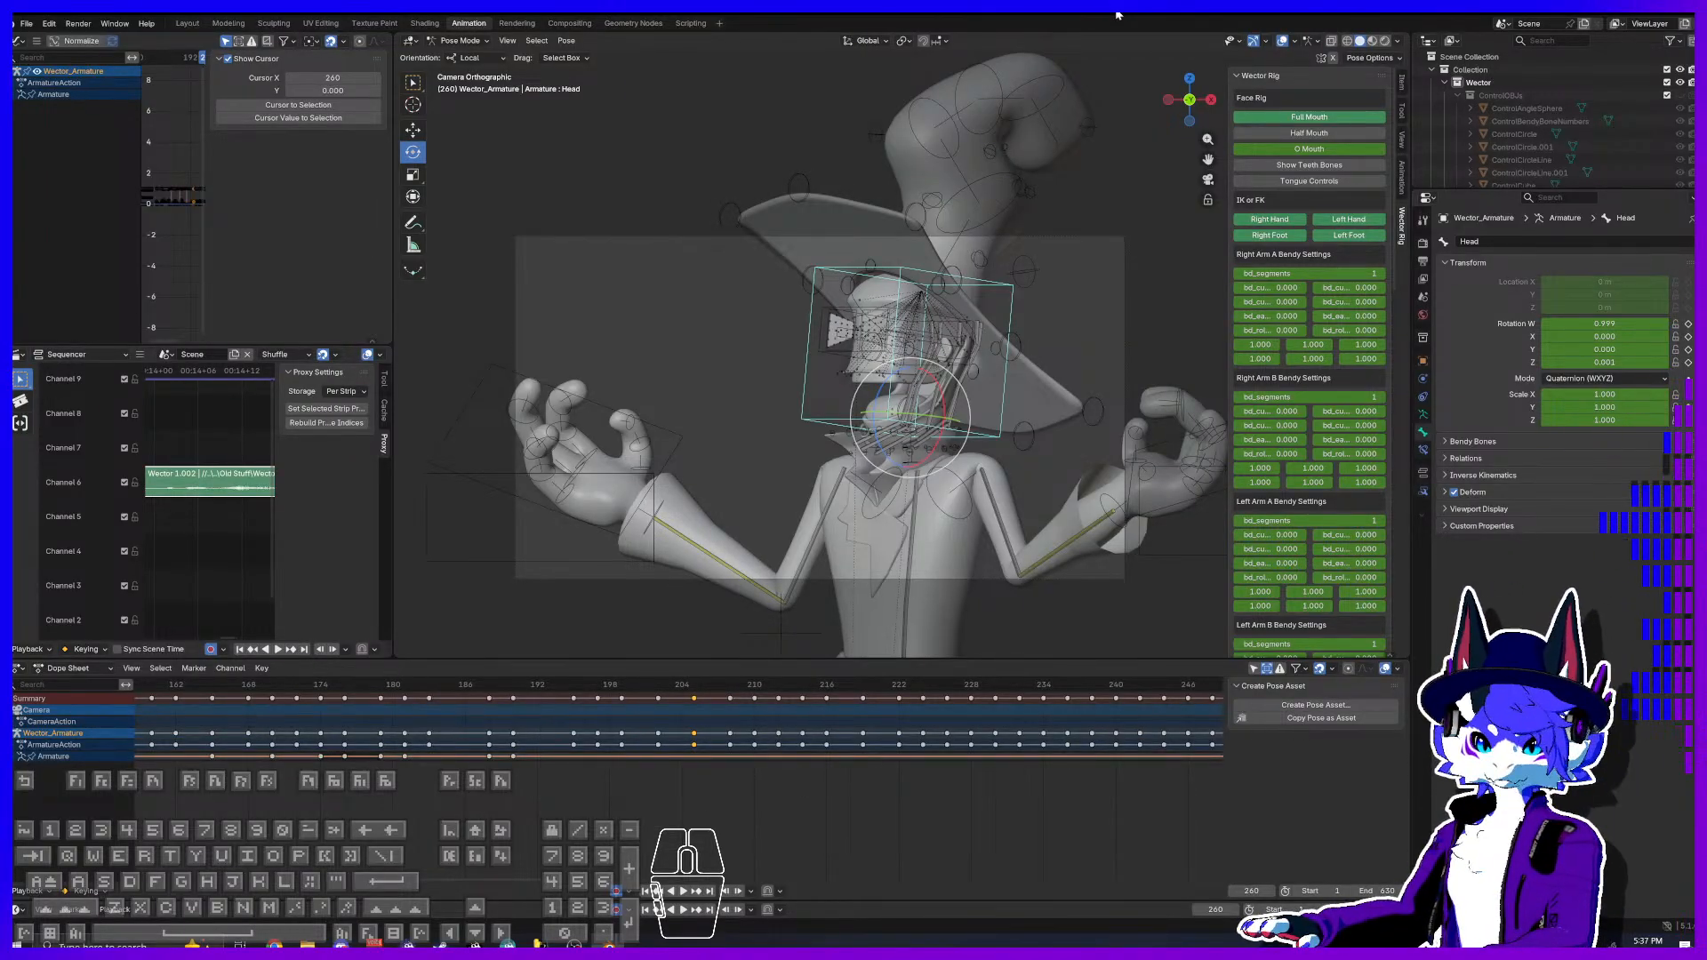
scroll(627, 757, "down", 3)
left_click(637, 791)
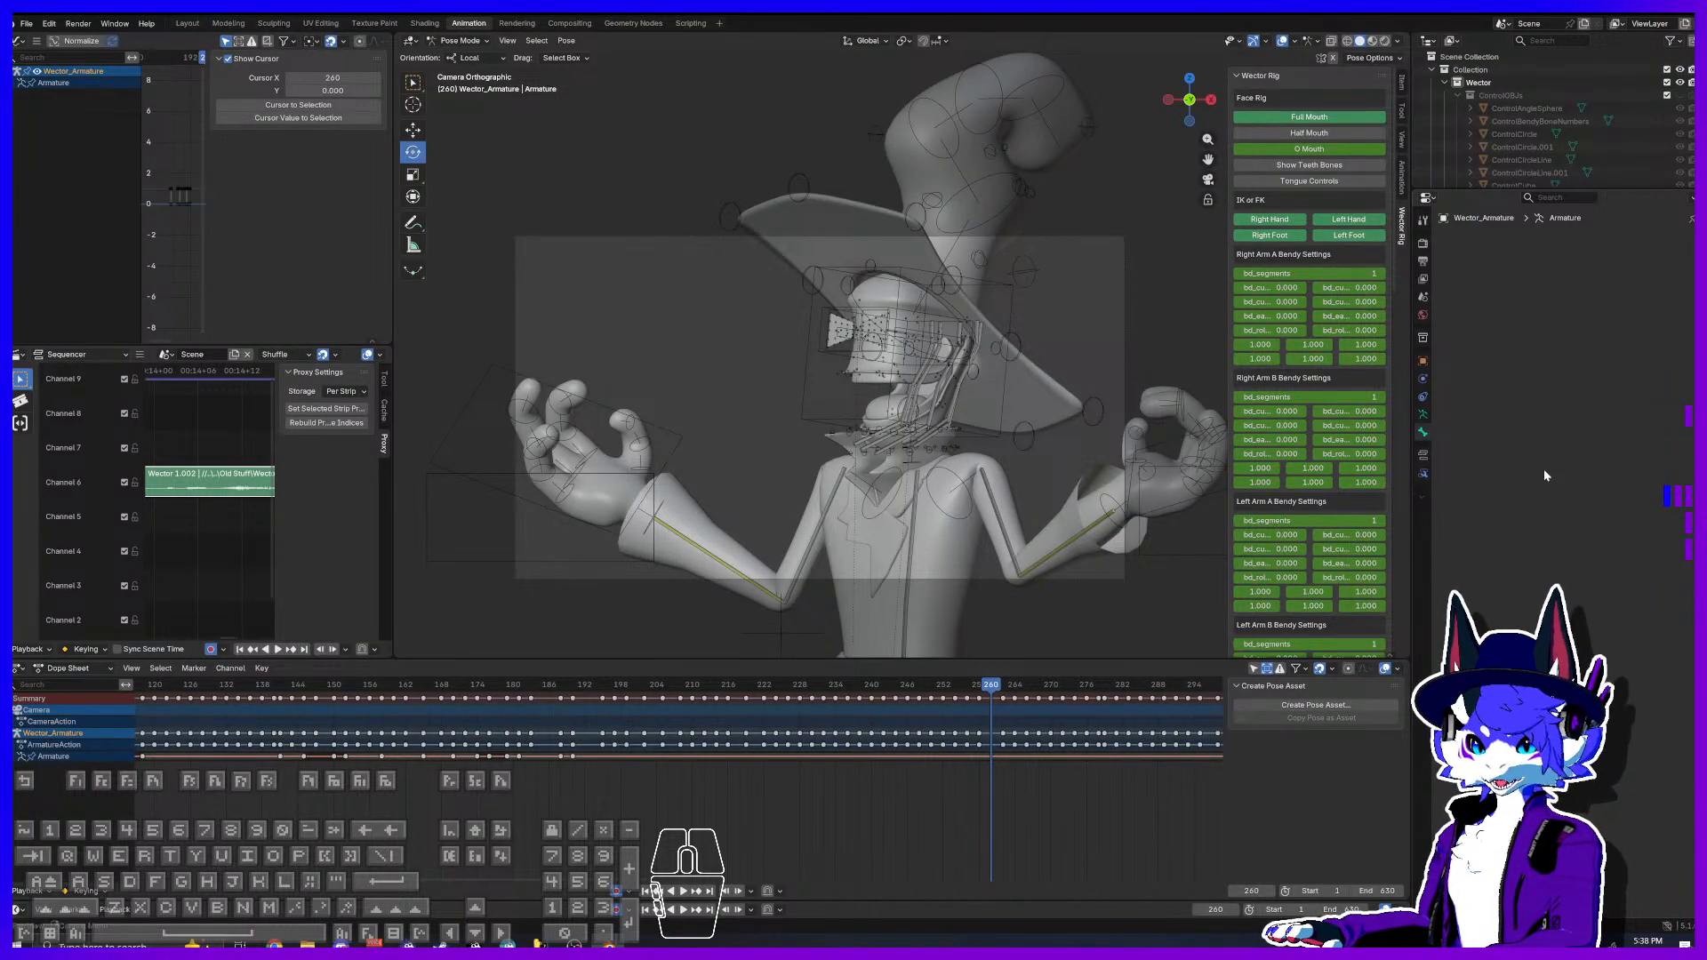
scroll(998, 717, "up", 7)
middle_click_drag(998, 722, 431, 722)
scroll(667, 721, "up", 17)
left_click(574, 690)
mouse_move(573, 693)
left_mouse_down()
mouse_move(722, 695)
mouse_move(256, 695)
mouse_move(576, 692)
left_mouse_up()
scroll(536, 730, "down", 14)
middle_click_drag(532, 736, 757, 758)
scroll(876, 751, "up", 5)
middle_click_drag(883, 754, 720, 797)
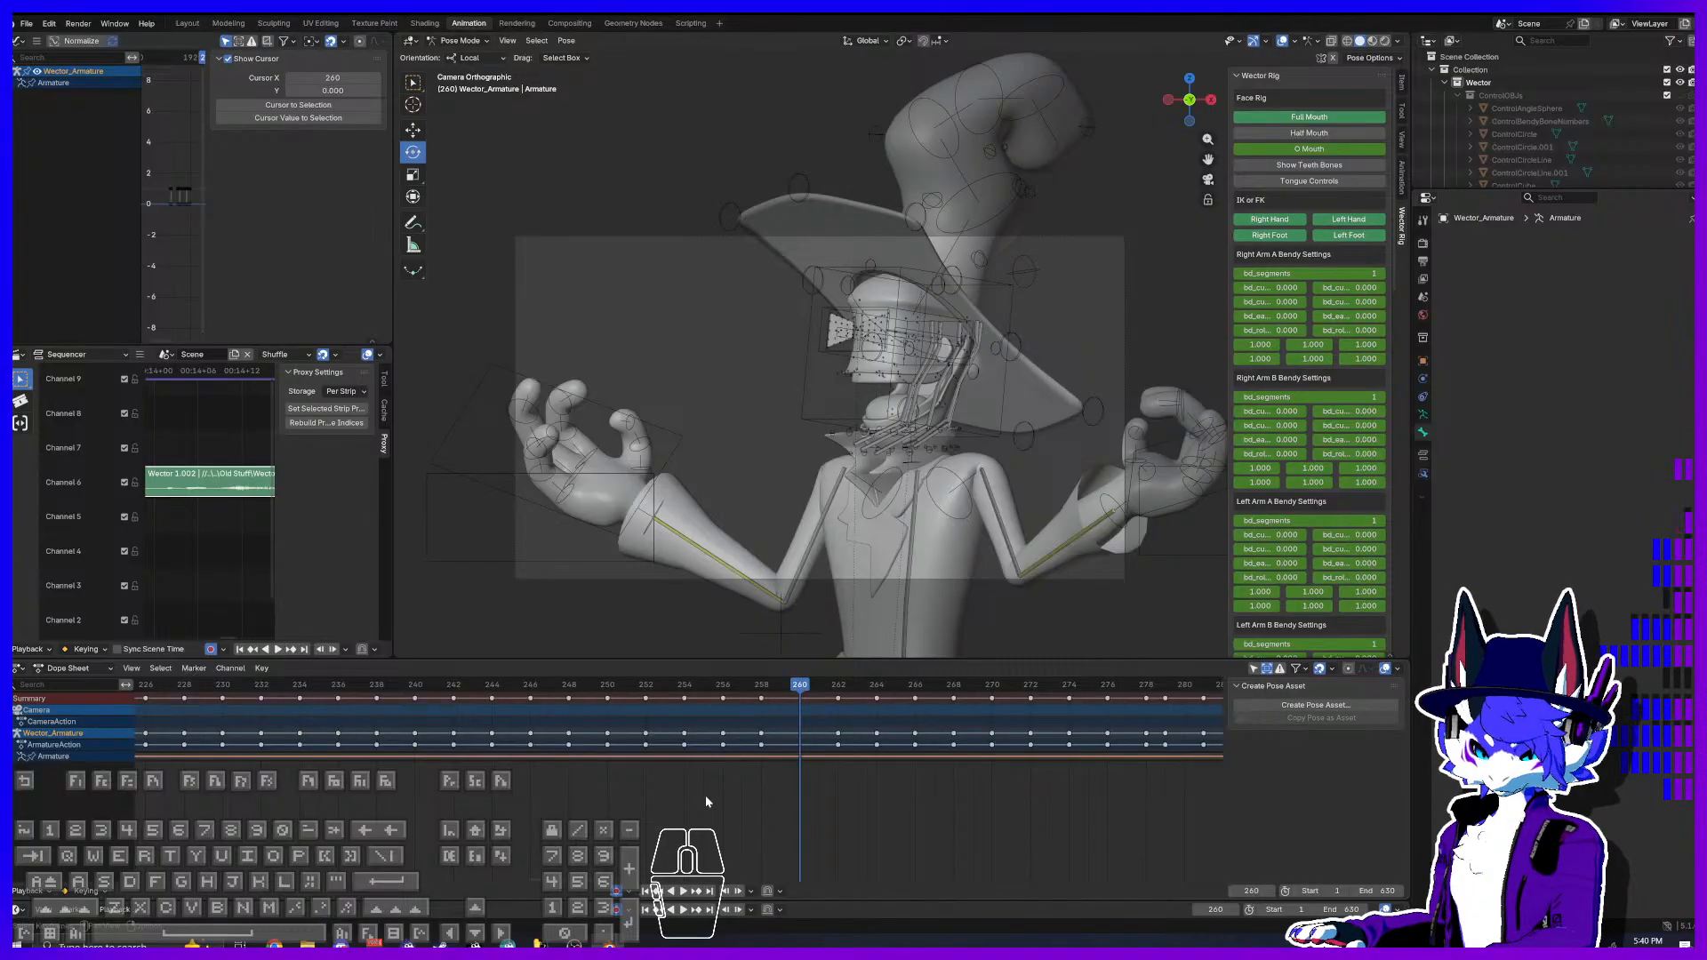
scroll(764, 574, "up", 1)
scroll(764, 573, "down", 1)
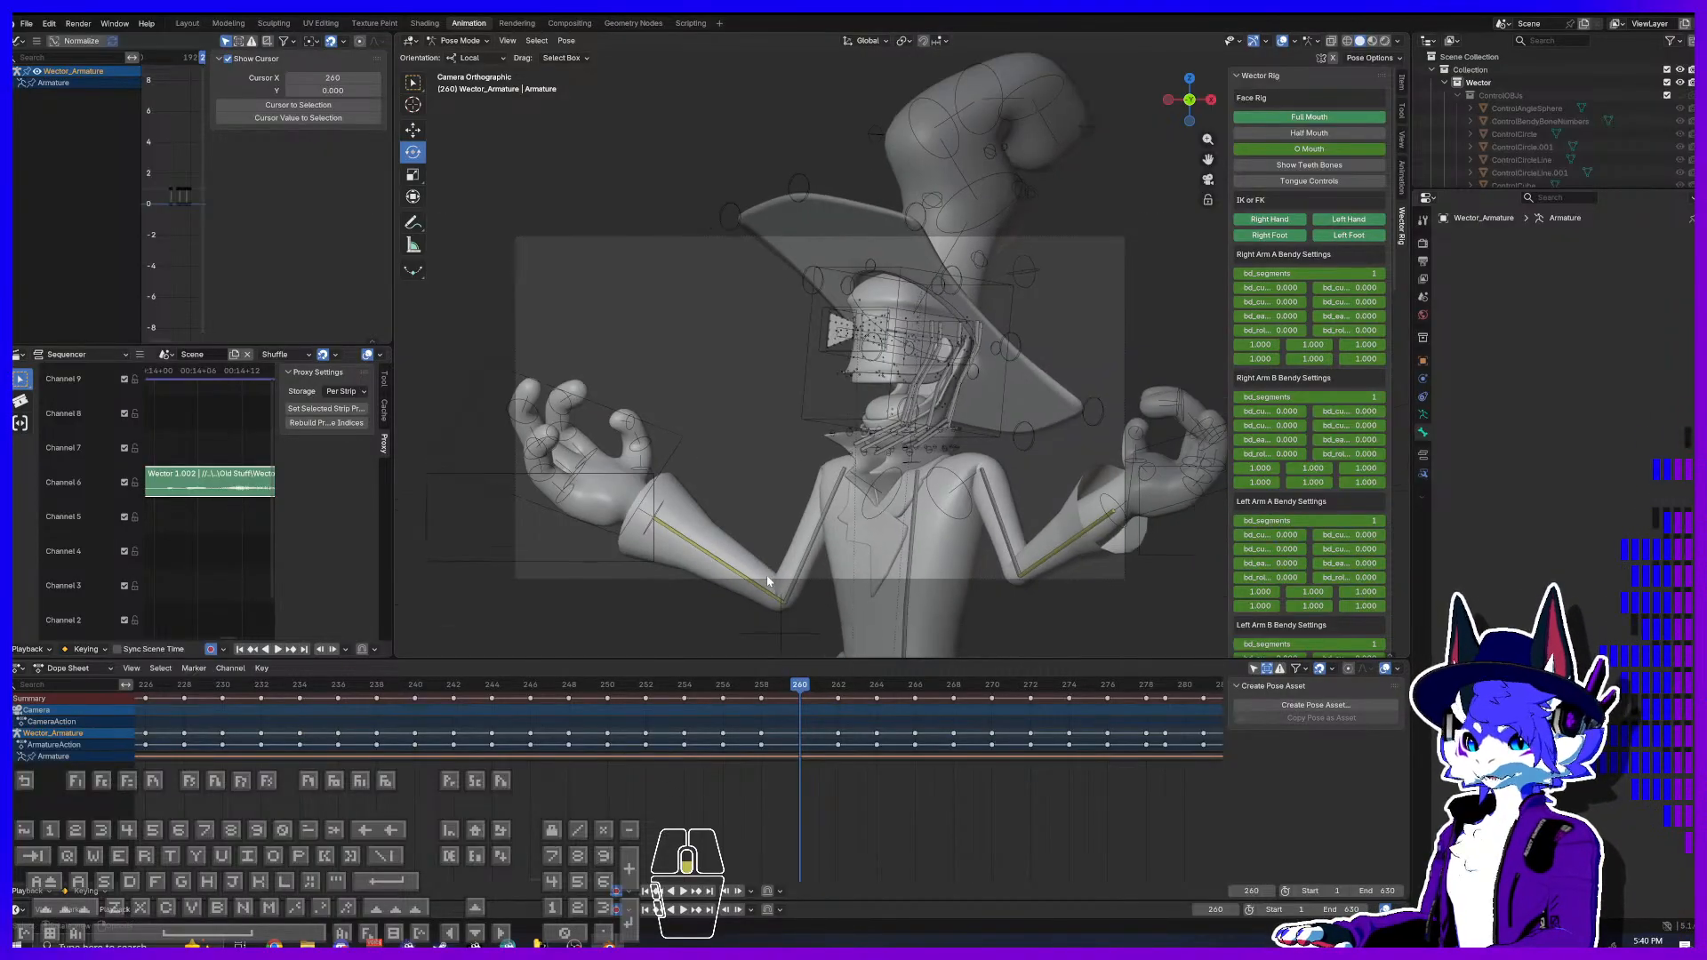
Step: Scrub back through the gesture from frame 260 and forward to frame 298 to examine the face up close
scroll(774, 569, "up", 1)
middle_click_drag(773, 569, 782, 521, "shift")
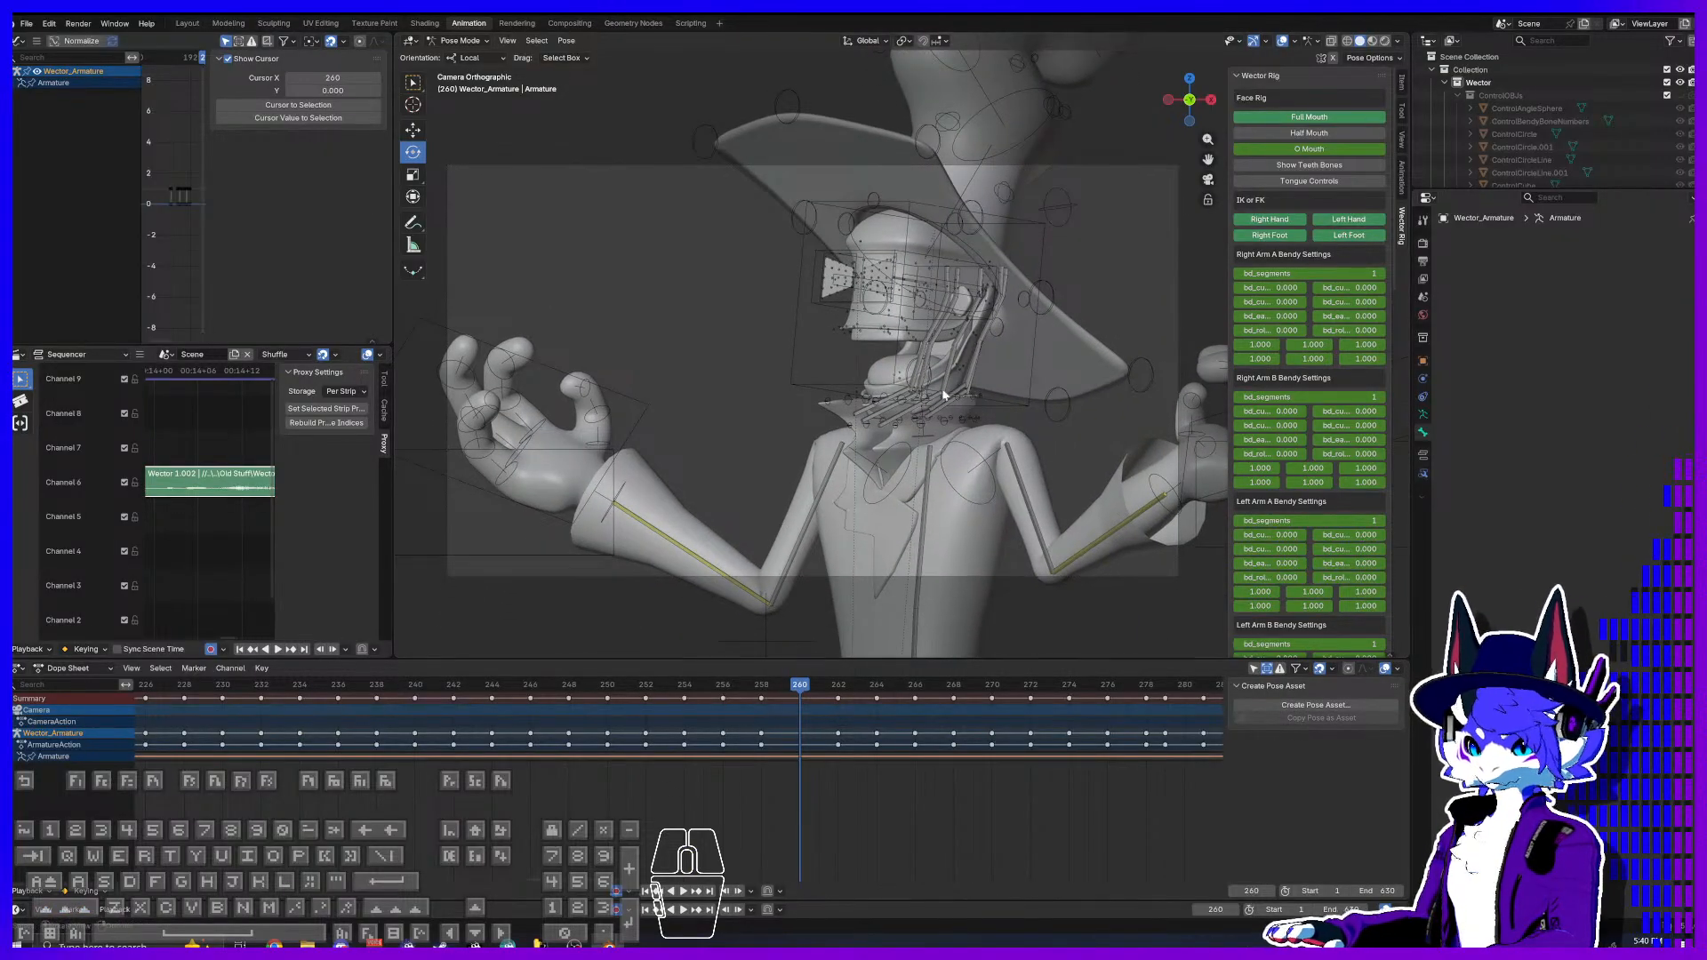
left_click_drag(800, 690, 620, 693)
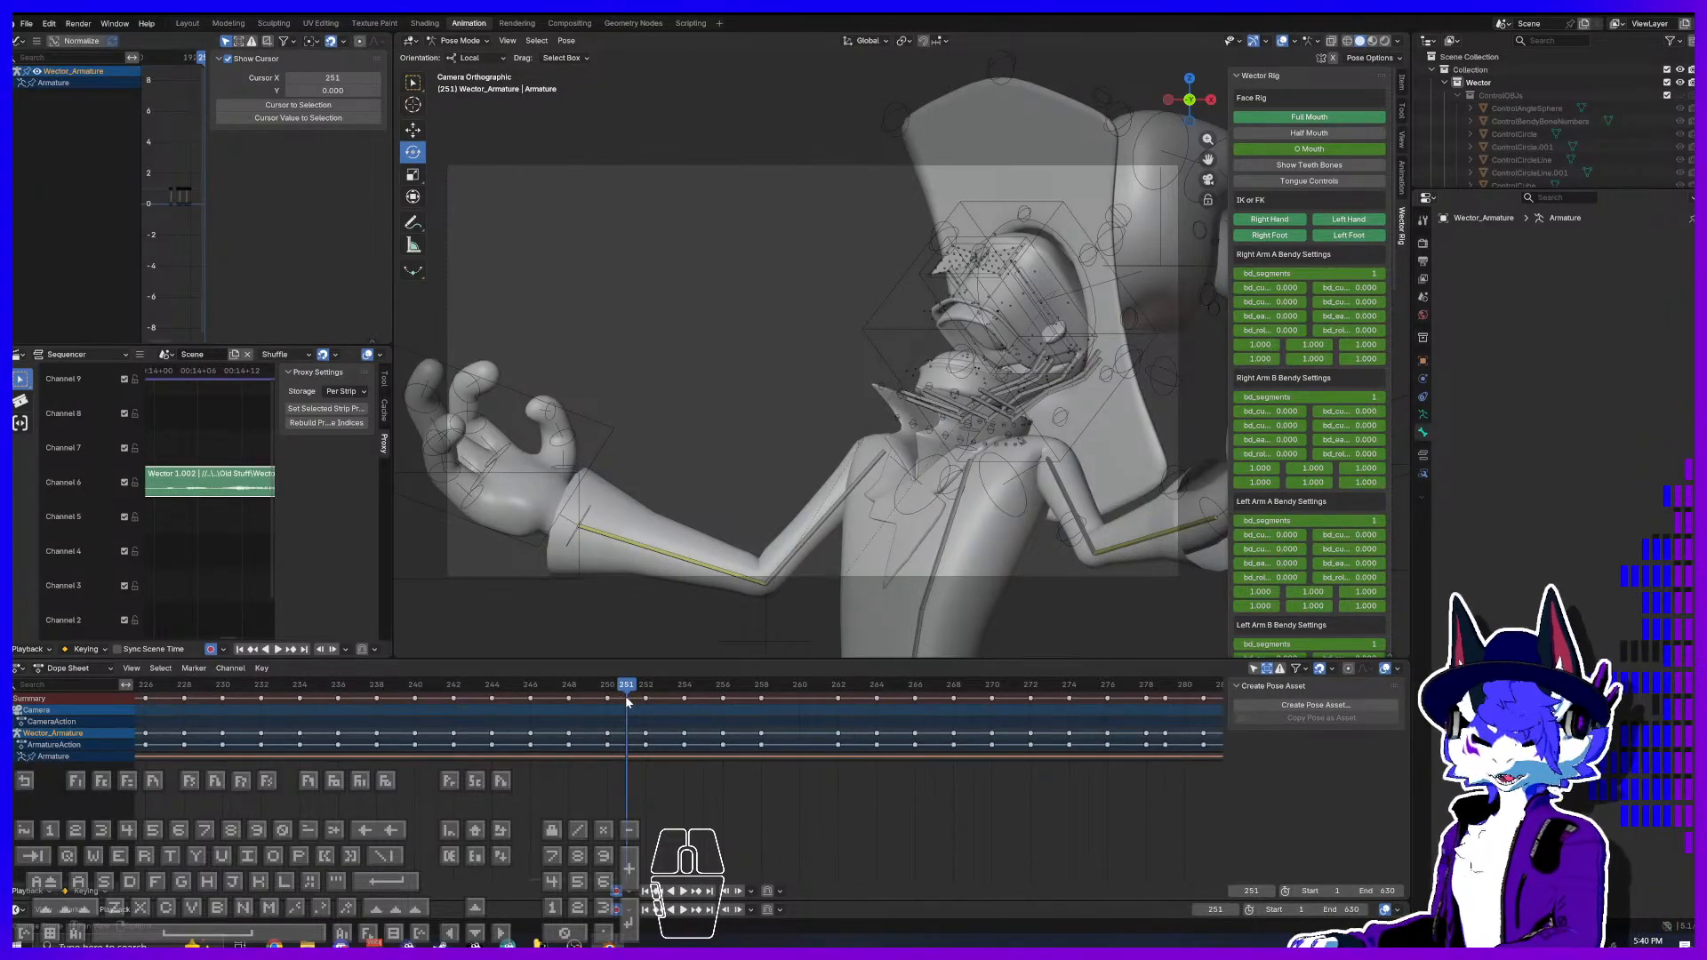
left_click_drag(621, 691, 372, 695)
scroll(488, 685, "down", 5)
left_click_drag(488, 684, 1039, 687)
scroll(904, 325, "up", 6)
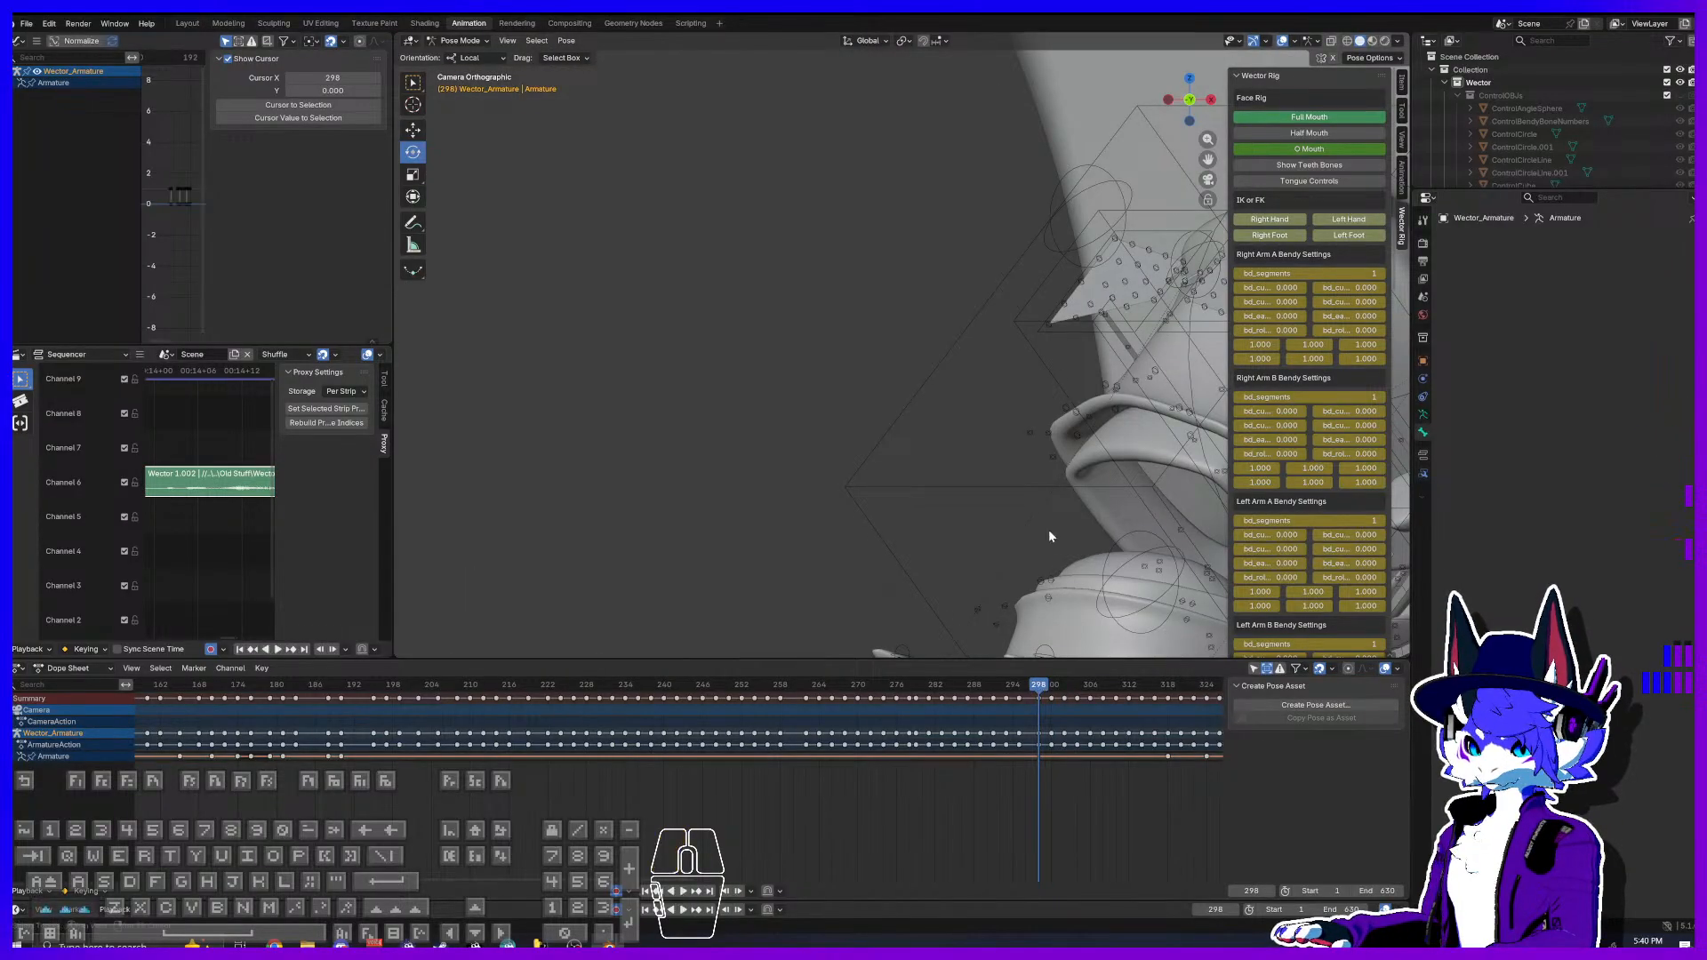
Step: Show the rig's teeth control bones around the mouth corner at frame 298, leaving the tongue controls hidden
scroll(1048, 529, "up", 6)
scroll(880, 377, "up", 5)
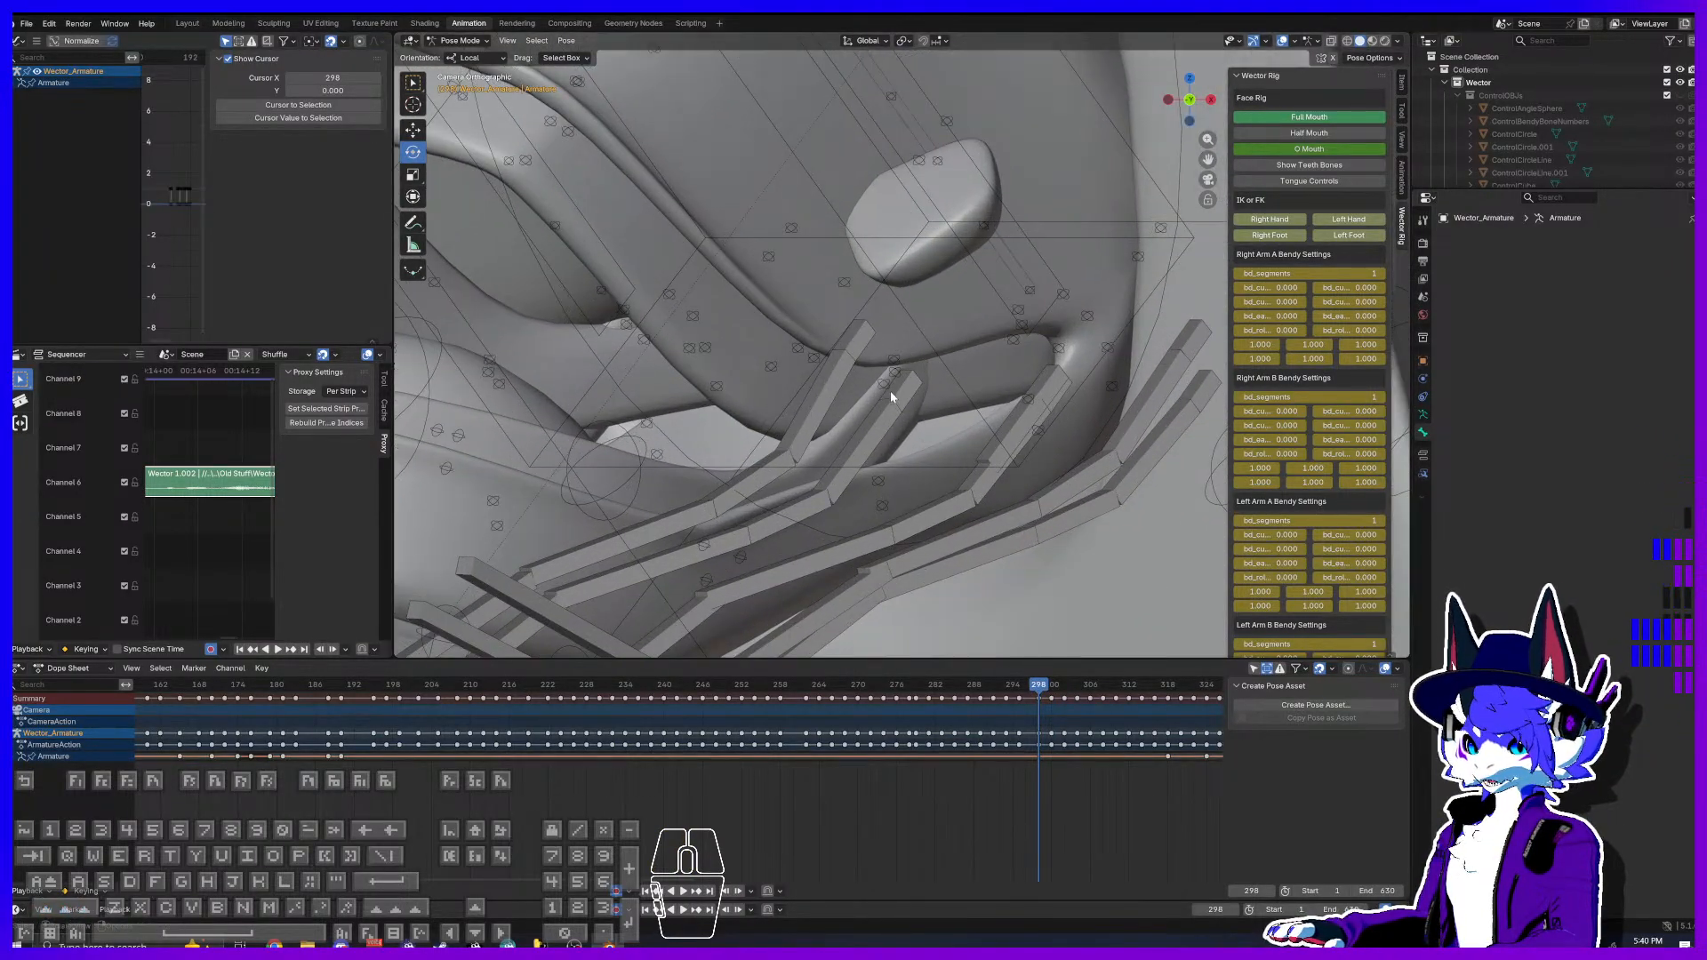
left_click(881, 387)
left_click(1310, 182)
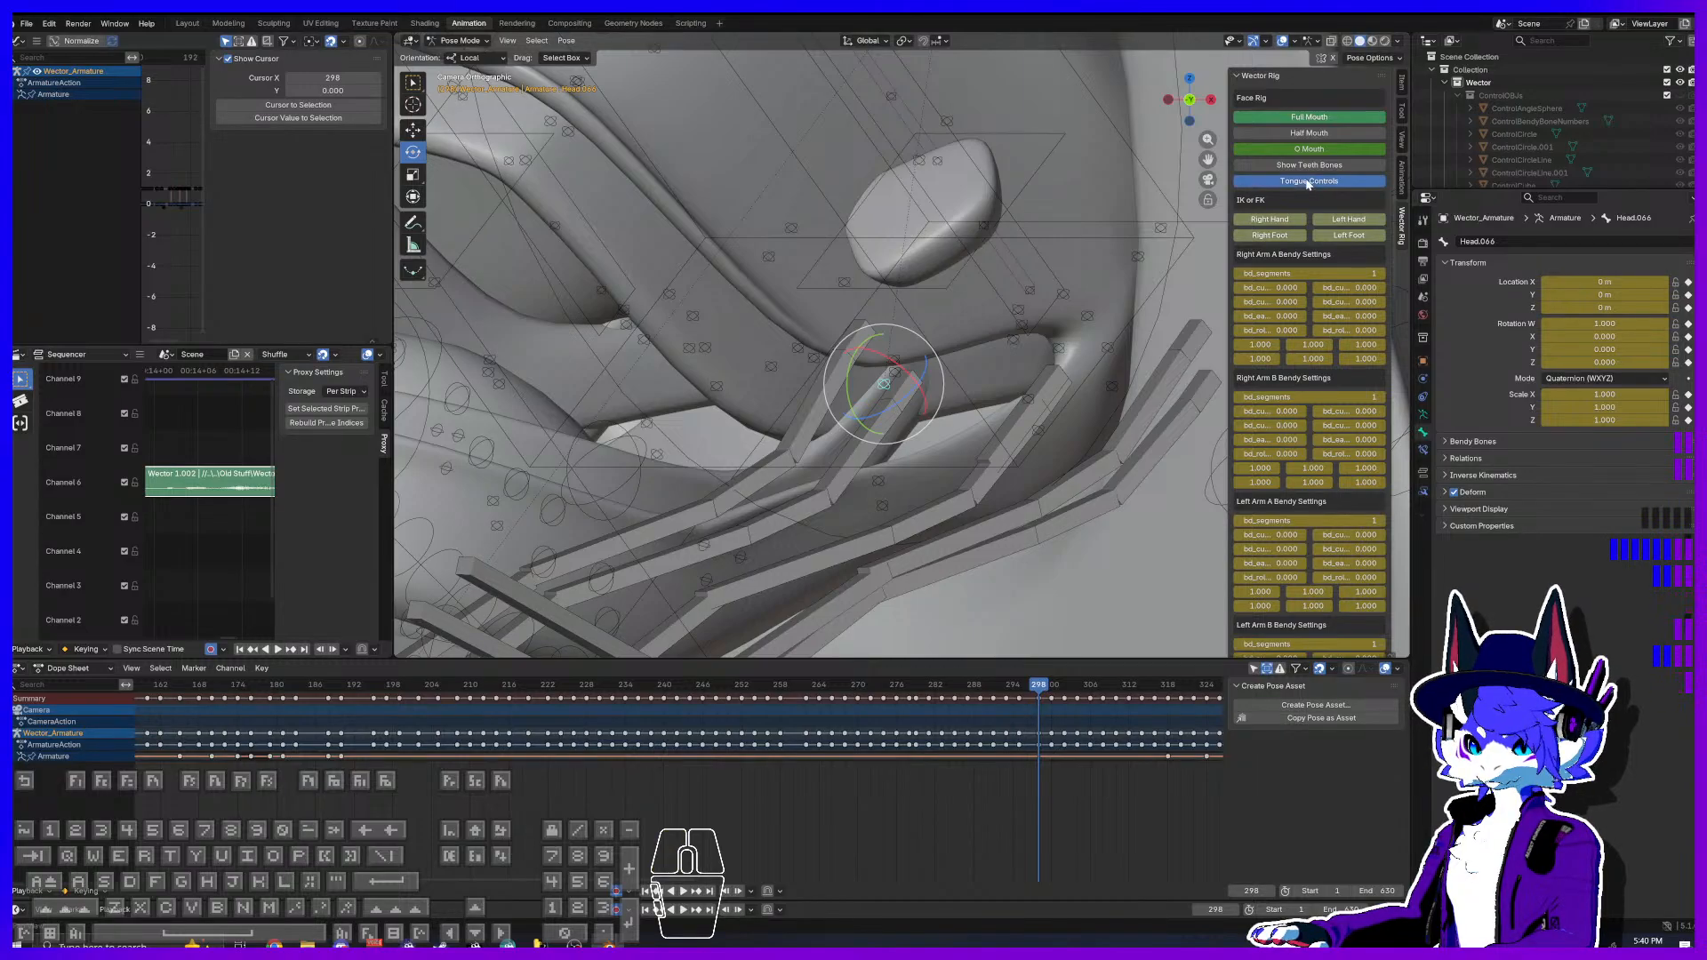
left_click(1310, 182)
left_click(1309, 166)
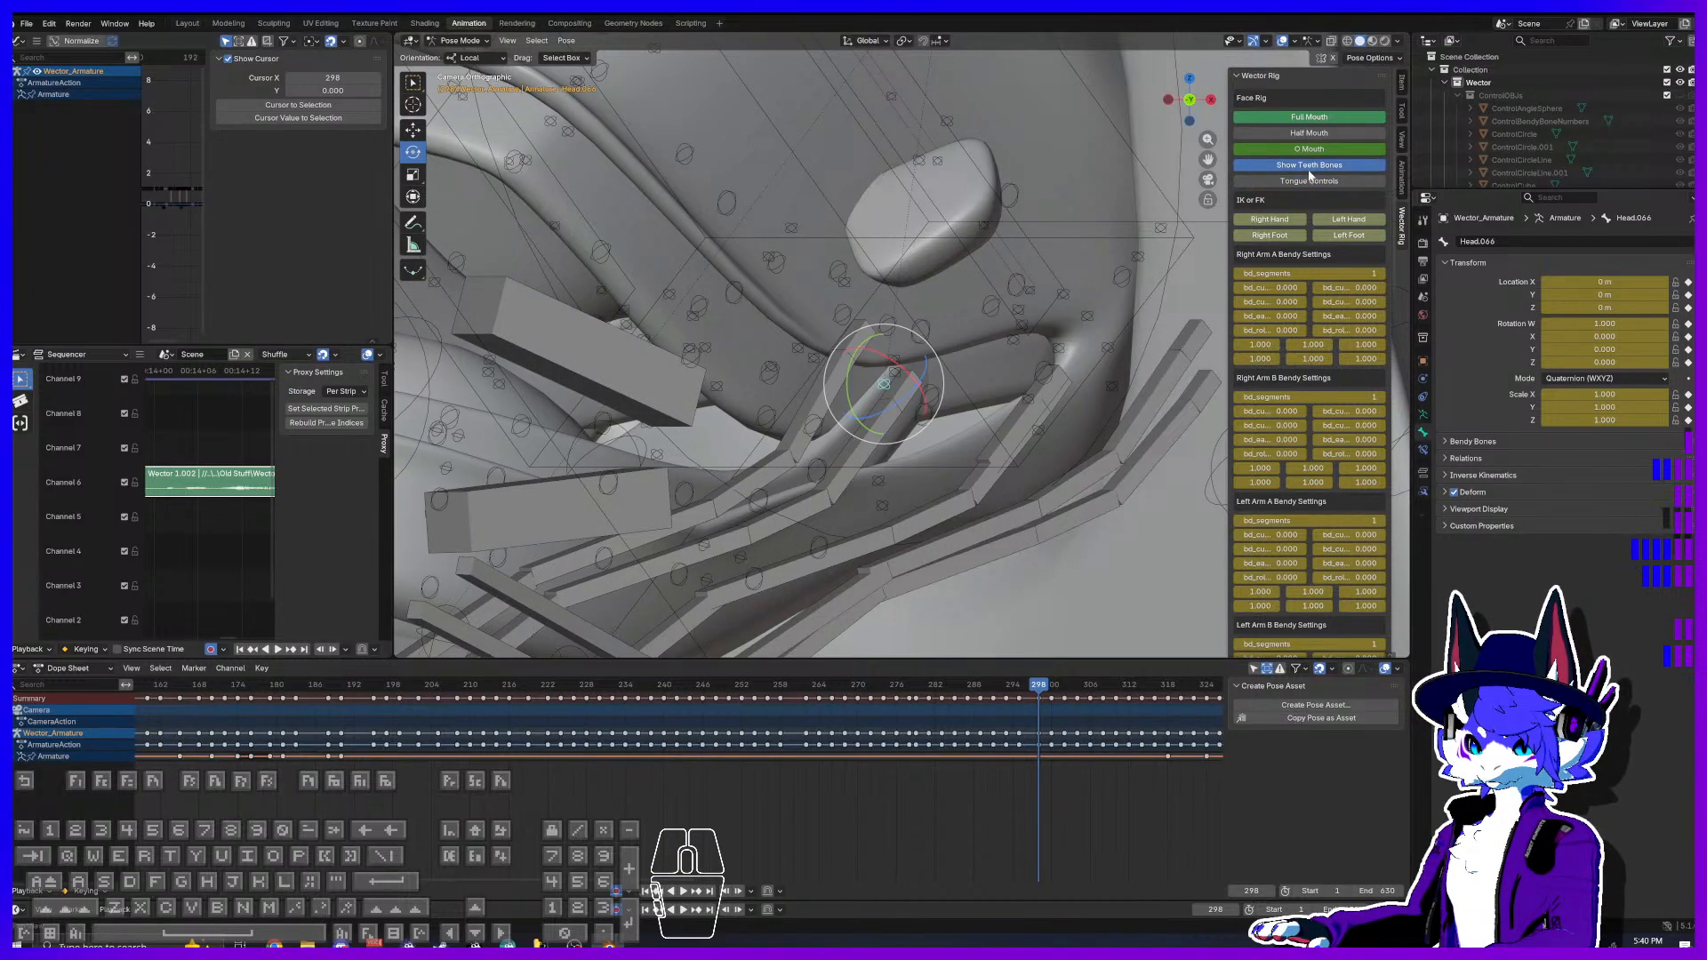
Step: Try moving the upper teeth control TopTeethControl.025 at the mouth corner
left_click(924, 415)
left_click(926, 410, "shift")
left_click(412, 130)
left_click_drag(926, 406, 905, 371)
right_click(905, 371)
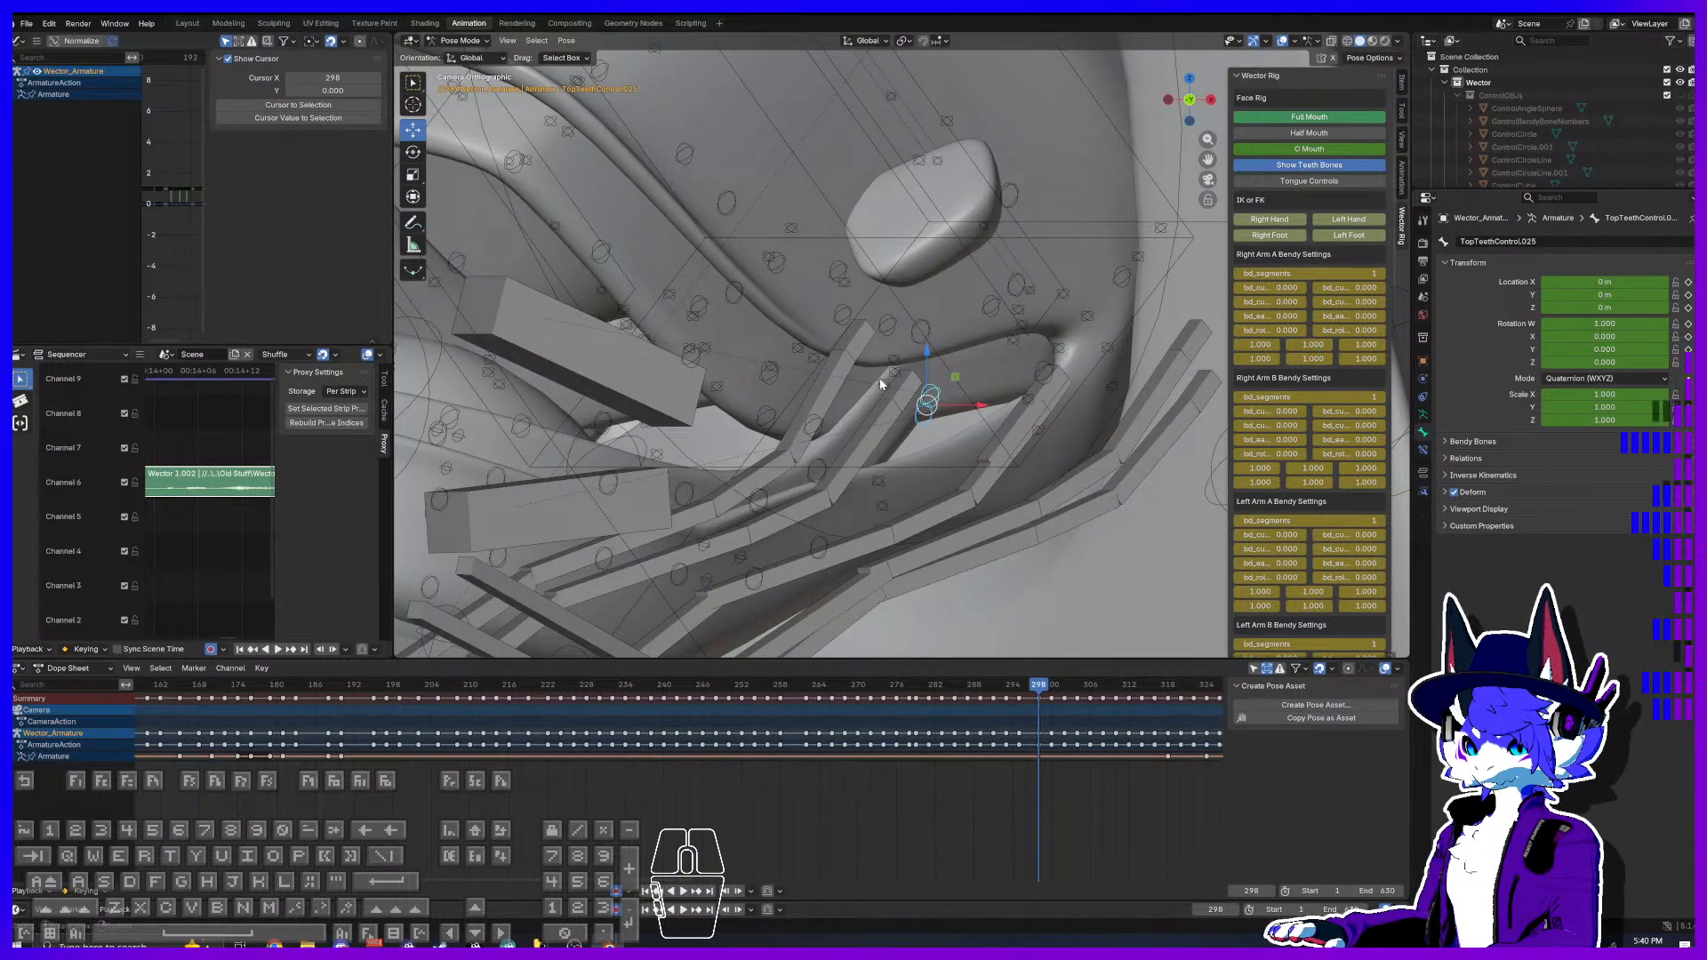
Step: Try moving the jaw bone JawMiddleA.001 beside the mouth corner, and toggle the teeth bones off and on
left_click(894, 419)
left_click(894, 419)
left_click_drag(891, 406, 919, 438)
right_click(919, 437)
left_click(907, 387)
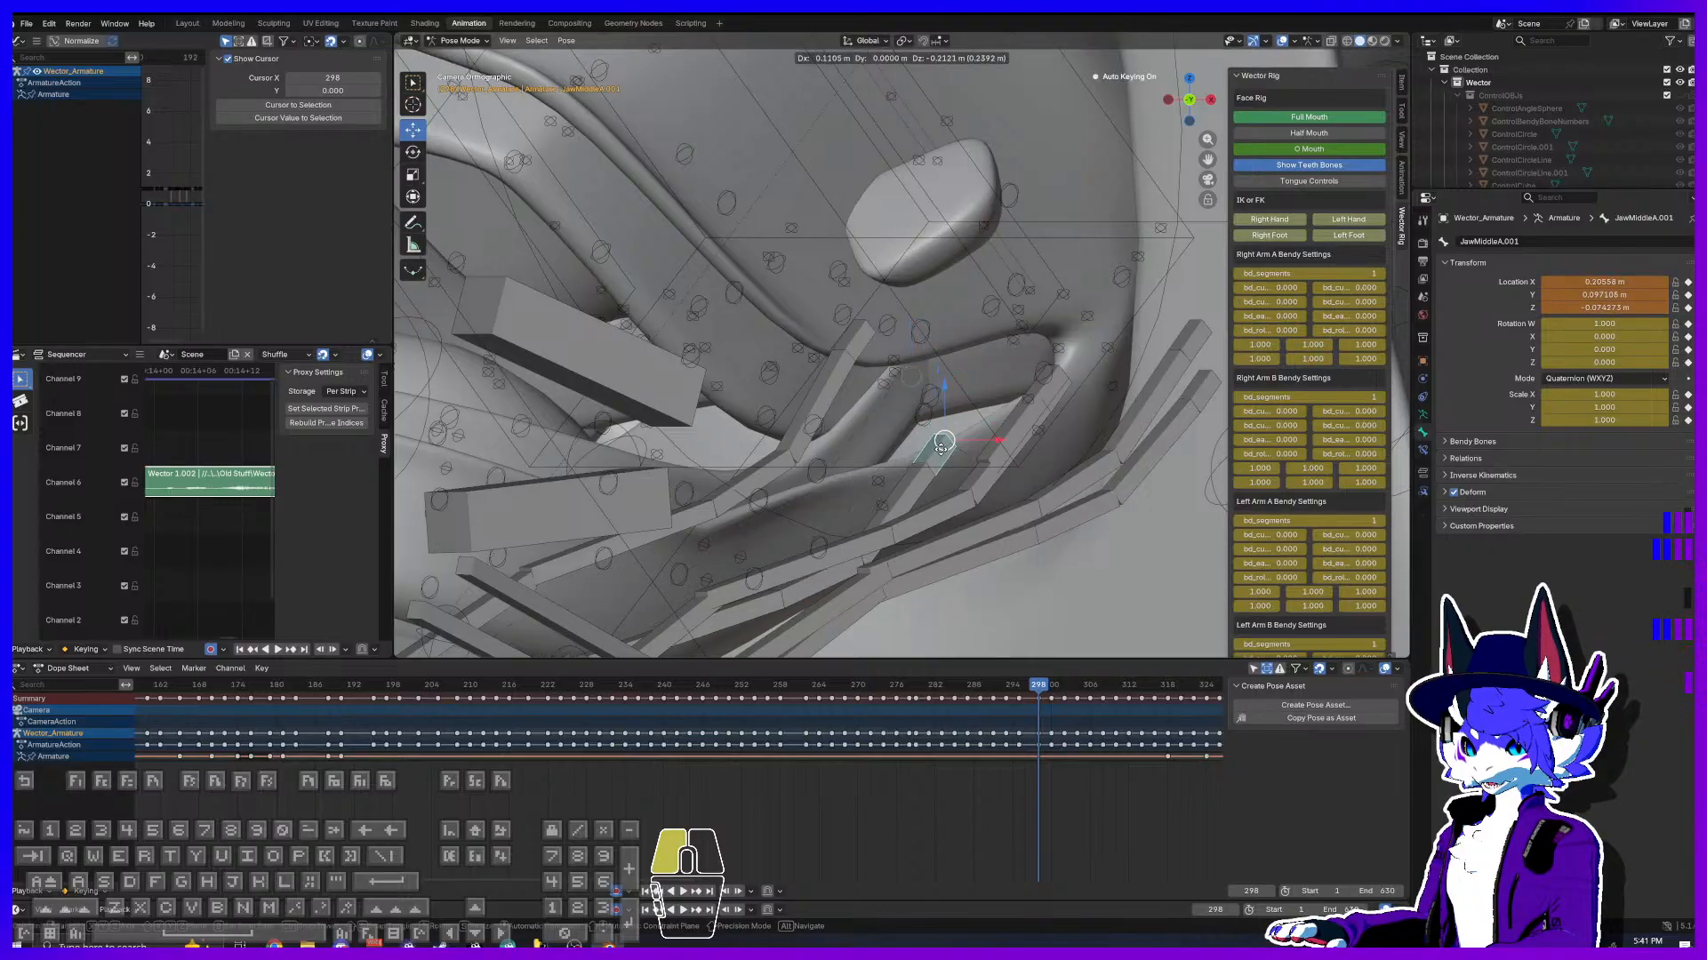
left_click_drag(910, 378, 858, 440)
right_click(858, 440)
left_click(1310, 168)
left_click(1311, 168)
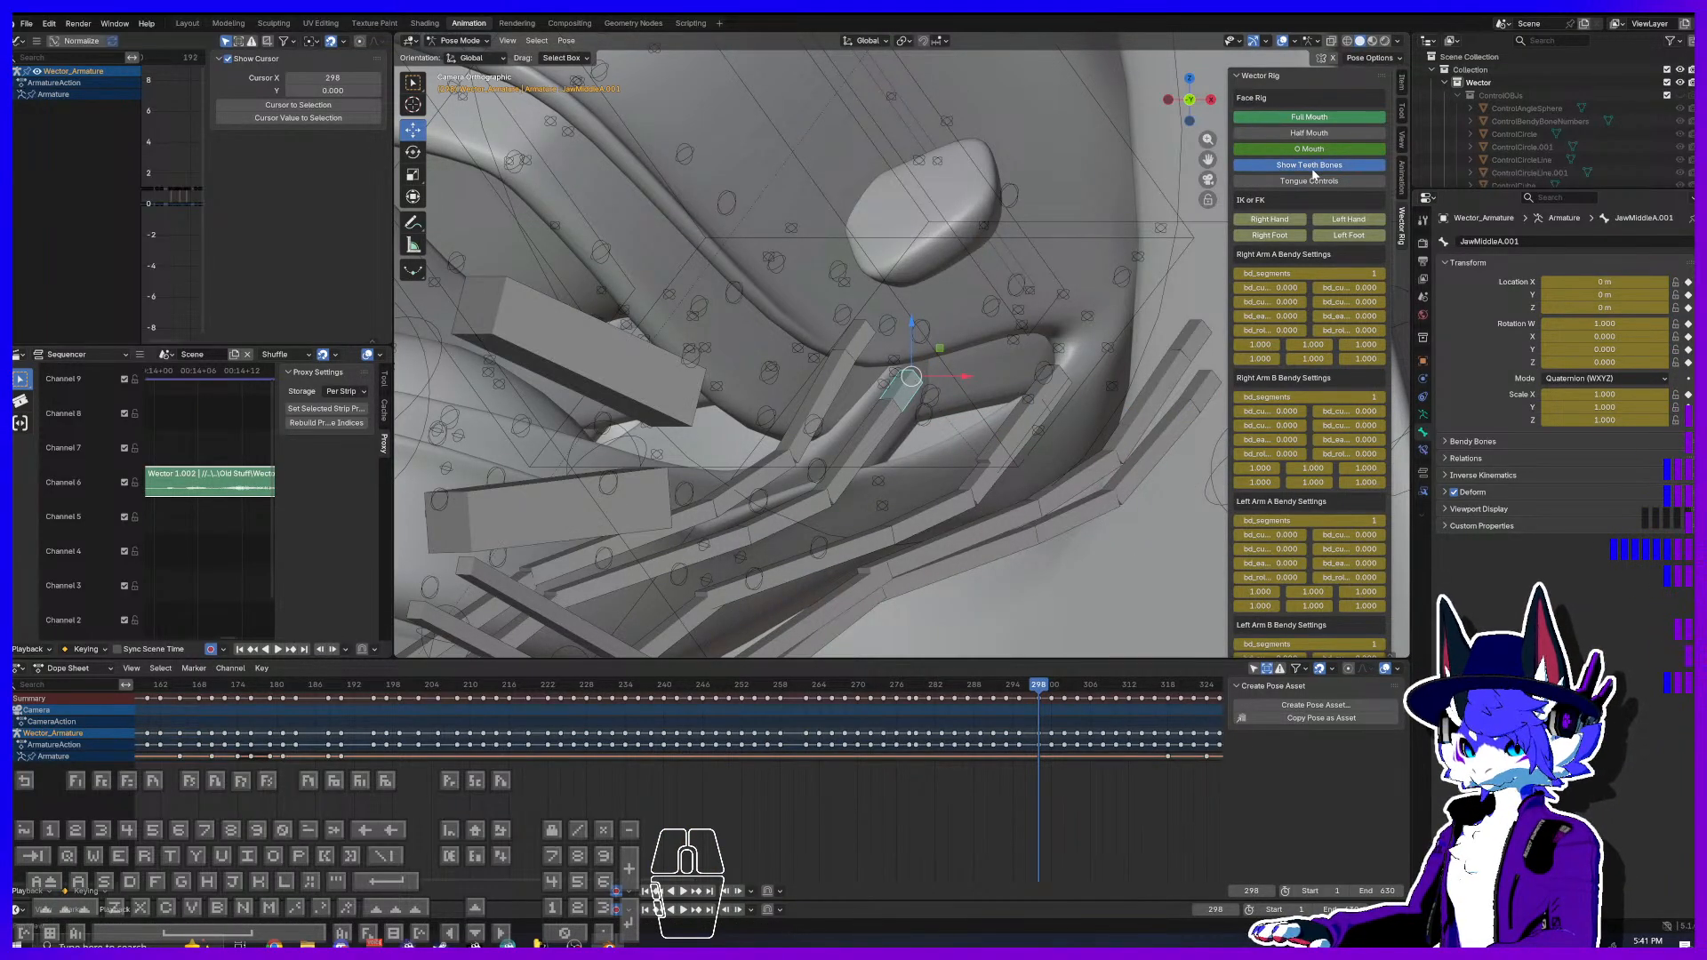
Step: Try moving the lower teeth controls BottomTeethControl.024 and BottomTeethControl.033 to test their effect on the mouth corner
left_click(815, 472)
left_click_drag(815, 472, 851, 494)
right_click(863, 490)
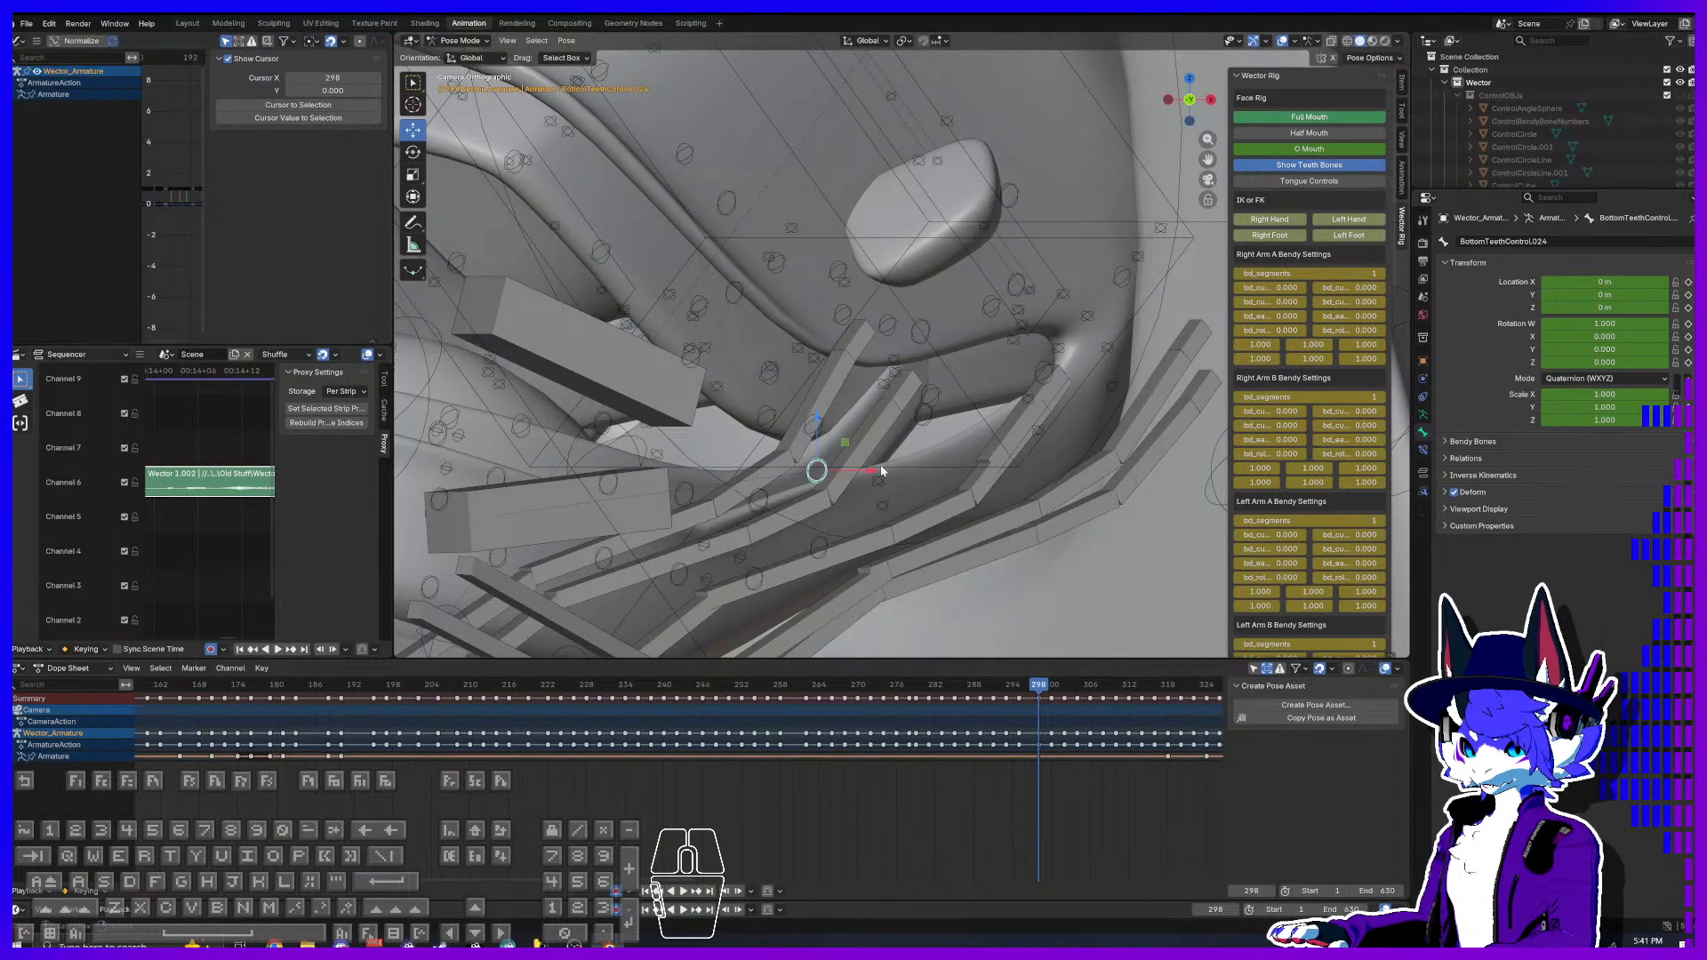
left_click(925, 416)
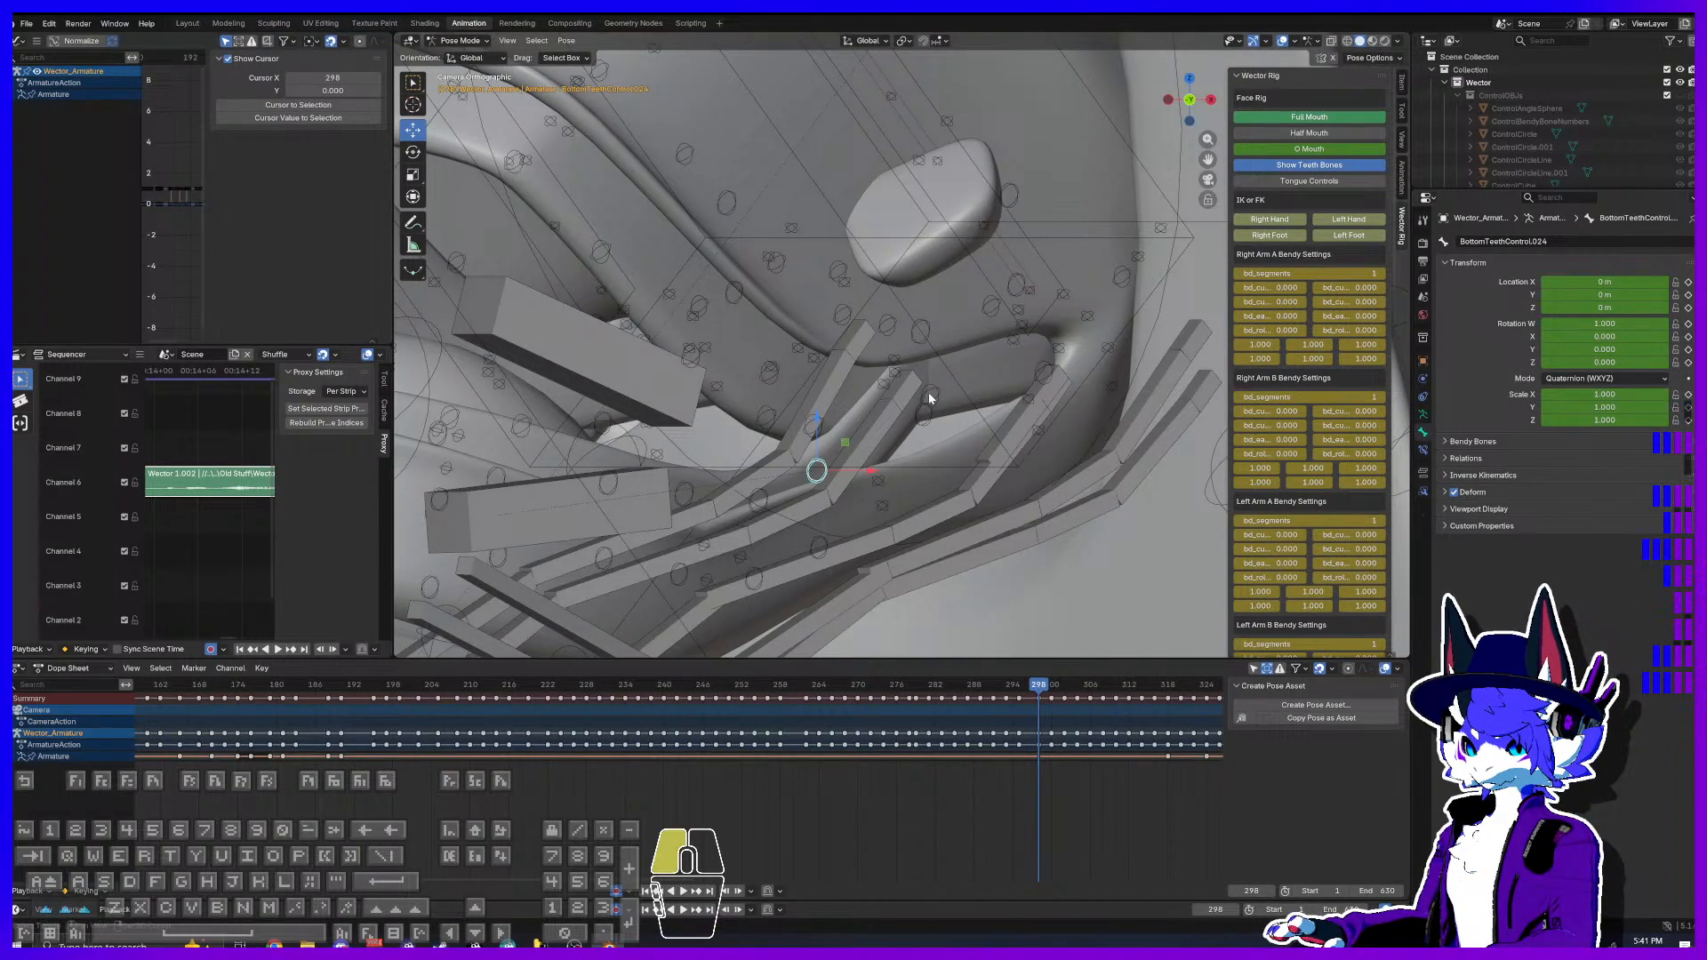
mouse_move(925, 416)
left_mouse_down()
mouse_move(906, 472)
mouse_move(1007, 463)
mouse_move(900, 417)
left_mouse_up()
right_click(911, 449)
left_click(922, 416)
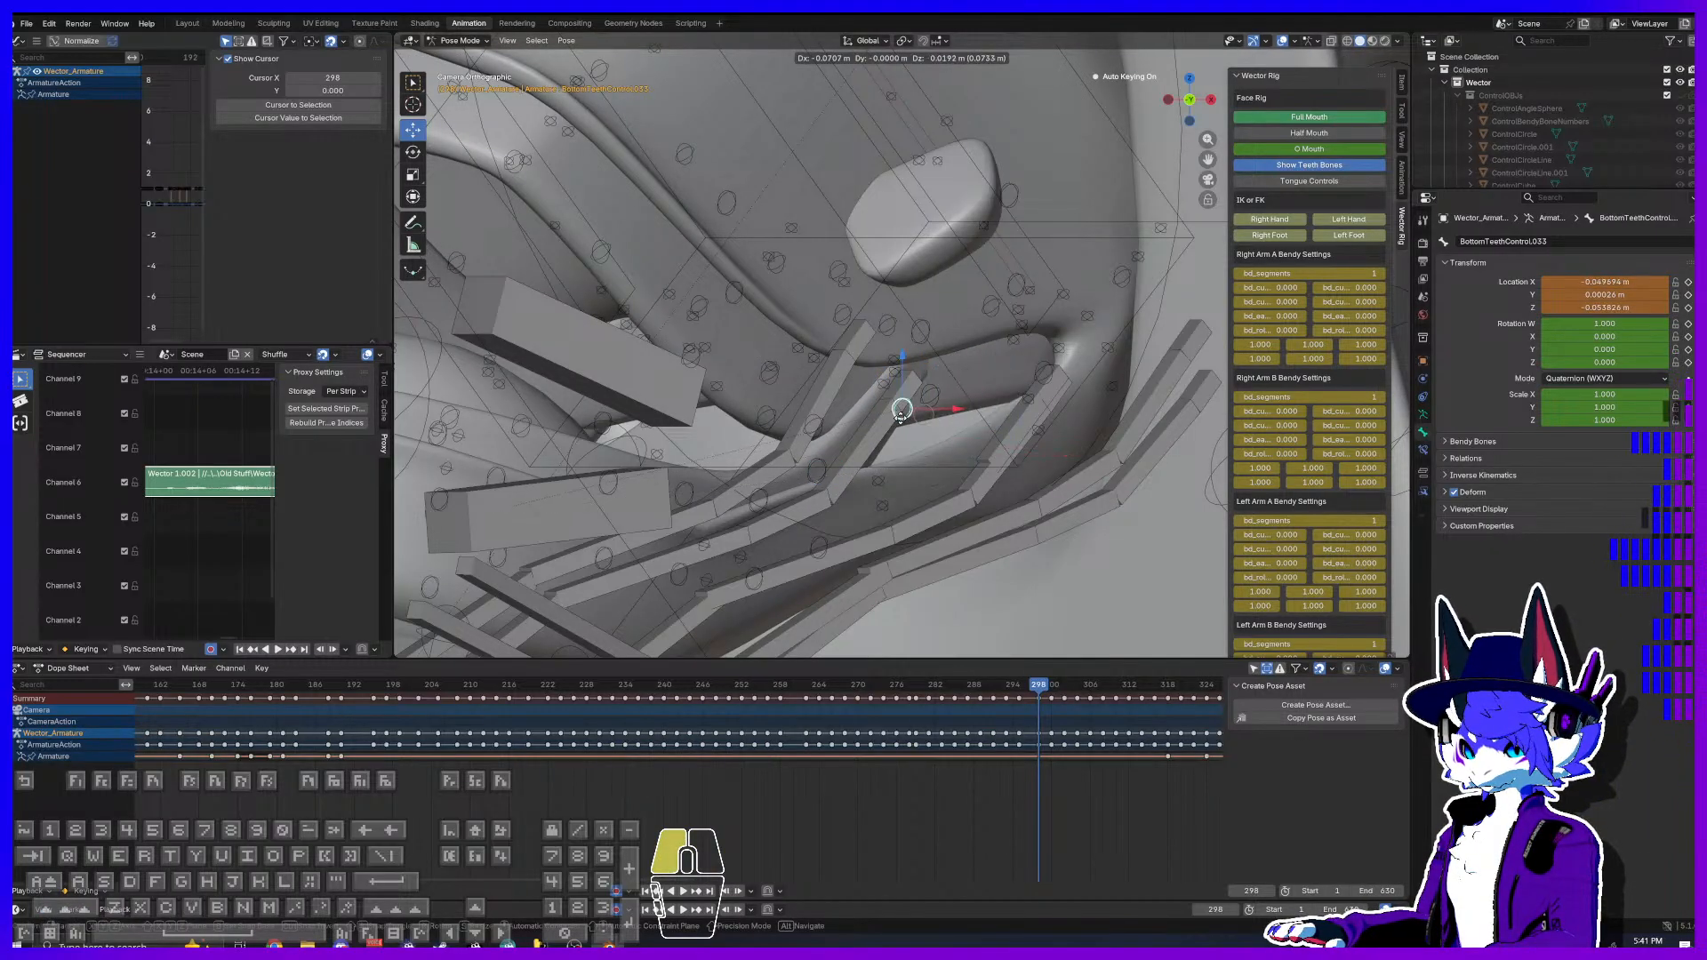
right_click(900, 414)
Step: Try moving BottomTeethControl.025 and BottomTeethControl.026 to test how they affect the back of the mouth
left_click(923, 316)
left_click_drag(920, 336, 943, 367)
right_click(944, 367)
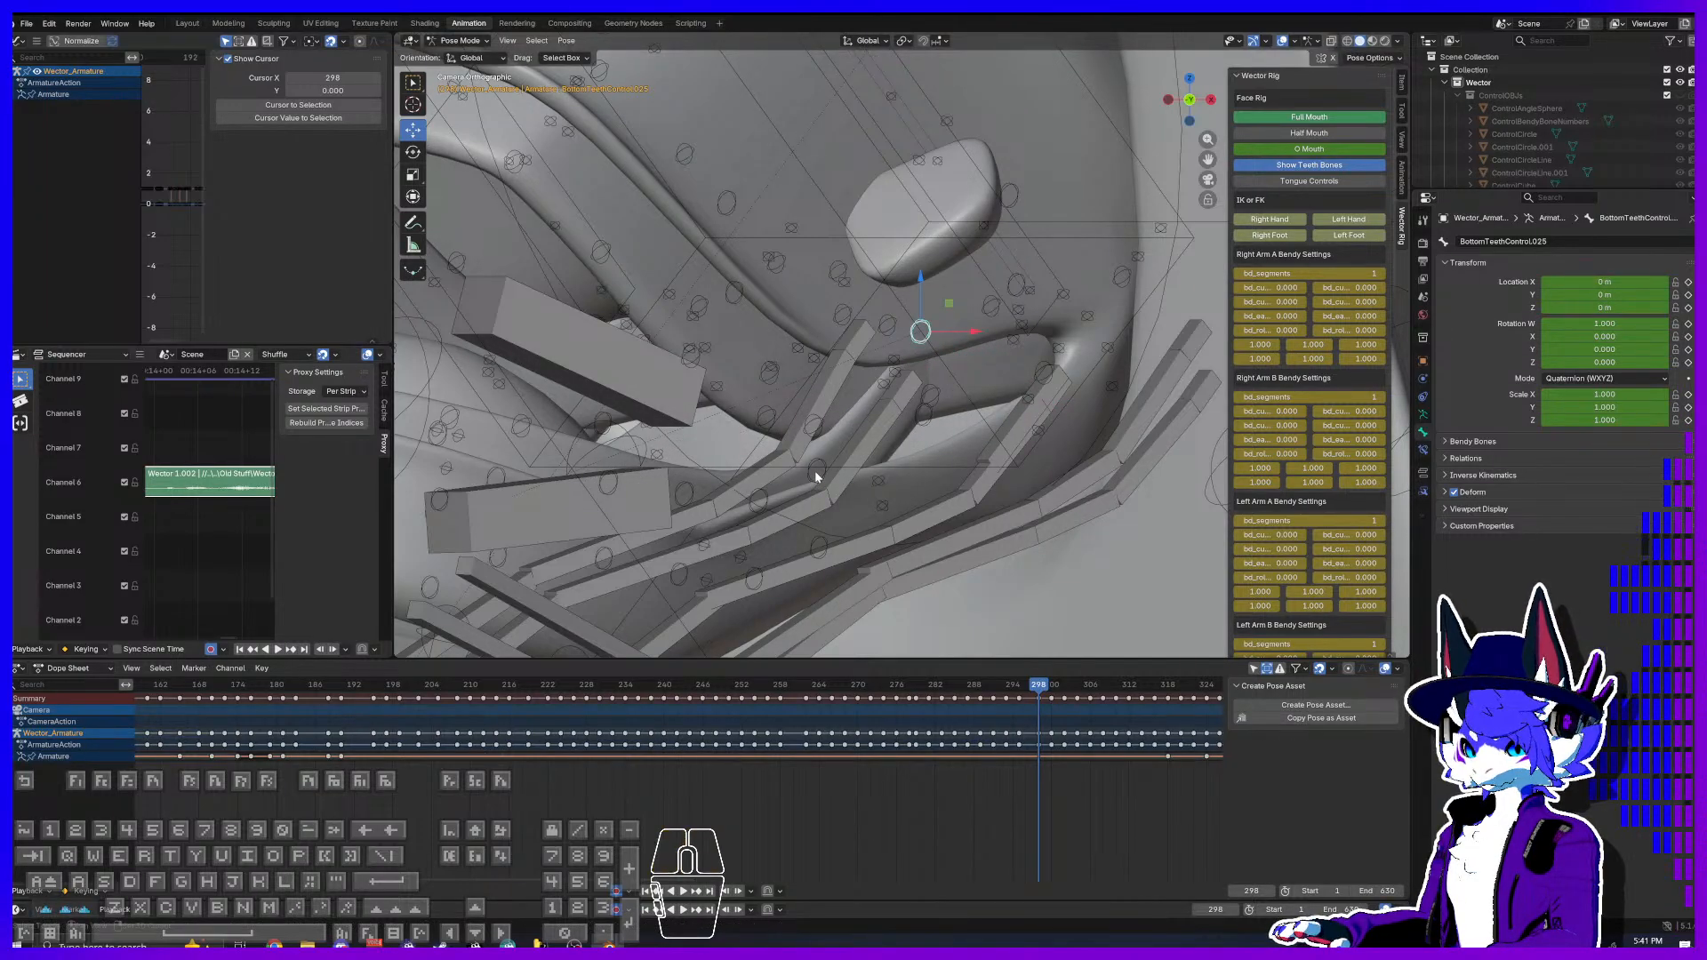
left_click(815, 472, "shift")
left_click(923, 333)
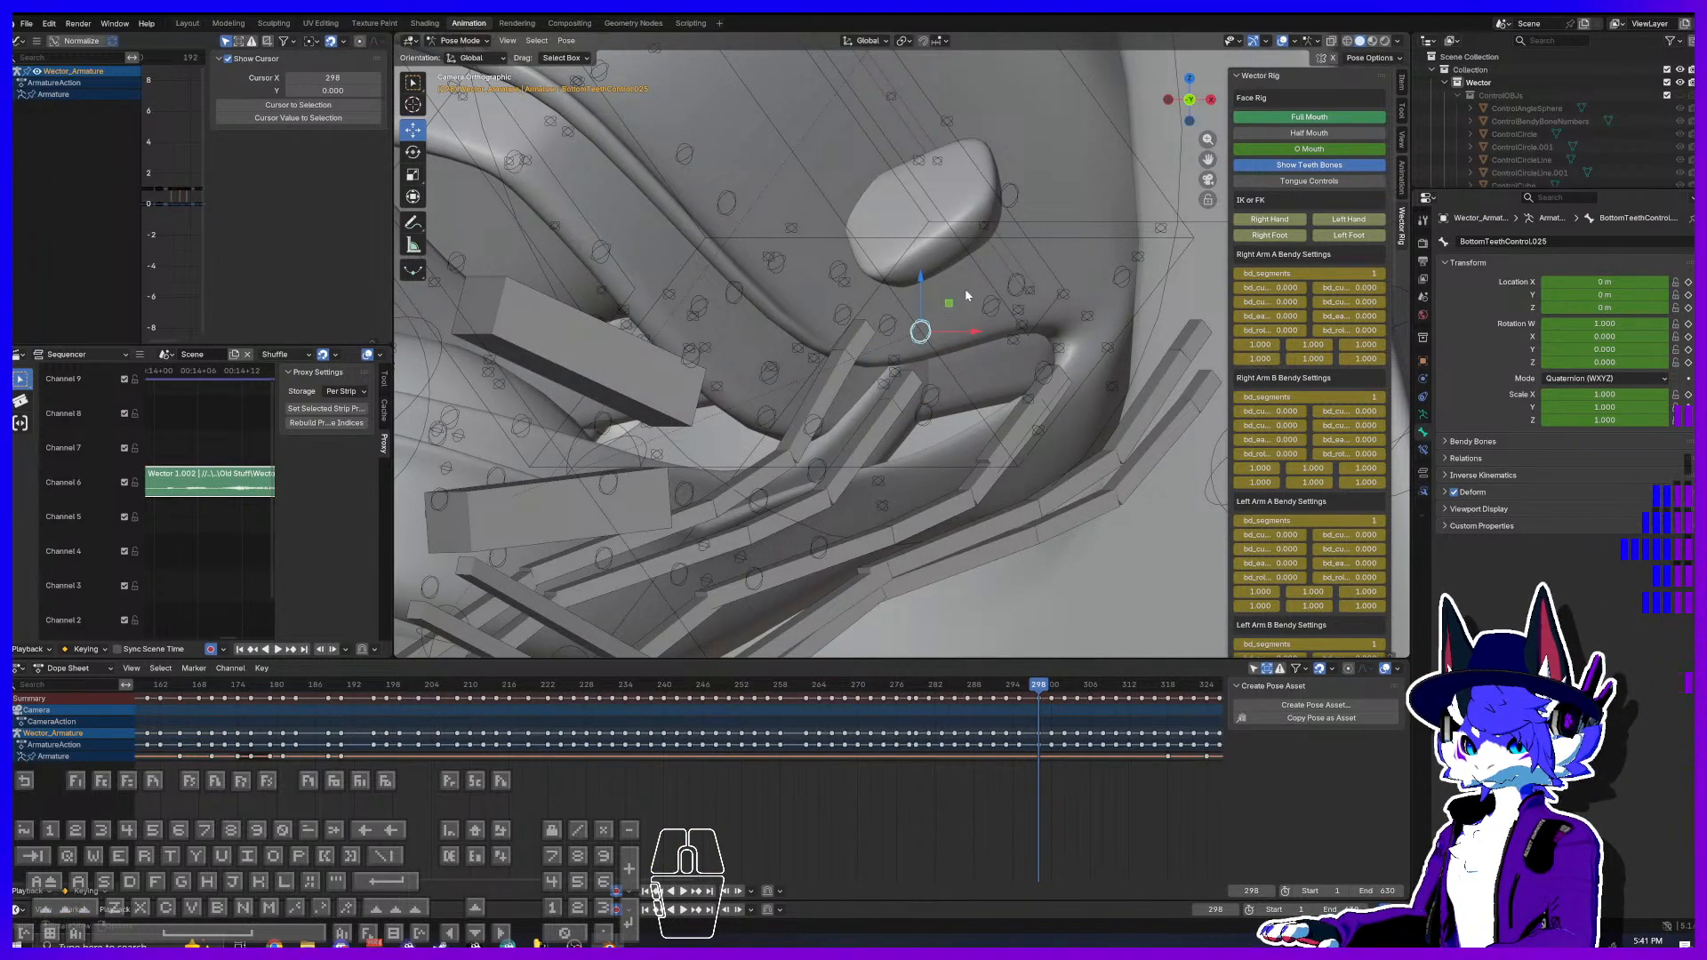
left_click_drag(1010, 198, 1067, 305)
right_click(1066, 304)
Step: Select BottomTeethControl.026, BottomTeethControl.025 and BottomTeethControl.024 together and keyframe them at frame 298
left_click_drag(991, 207, 425, 212)
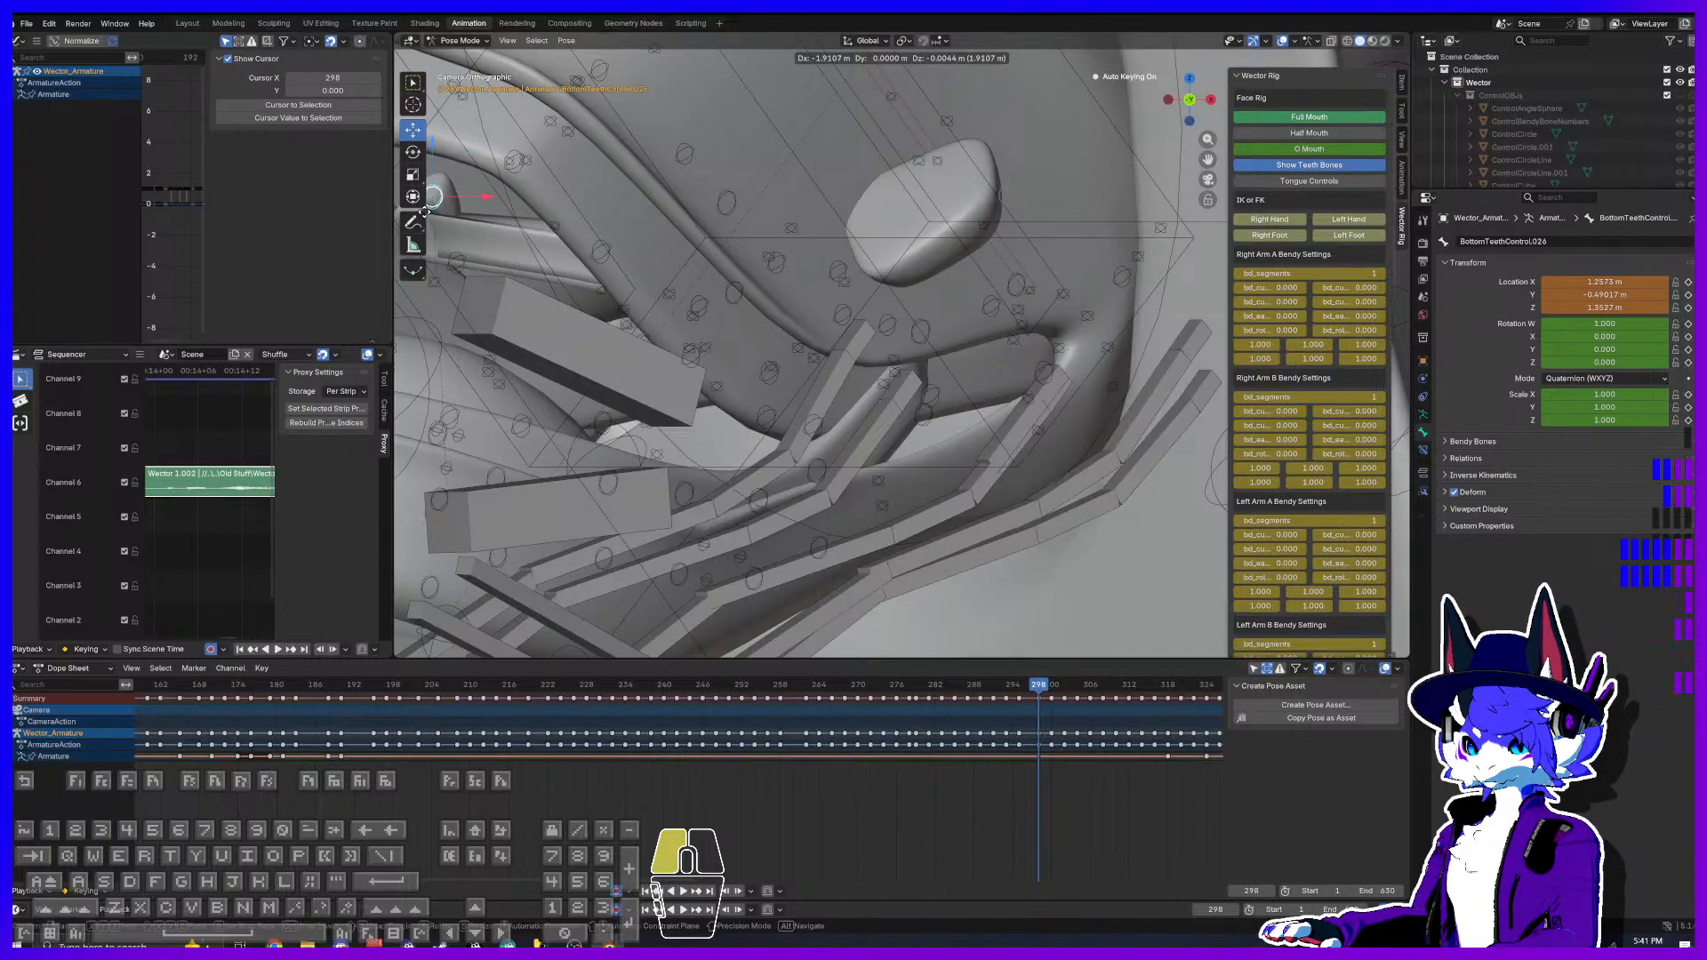
right_click(425, 212)
left_click(921, 331, "shift")
left_click(816, 472, "shift")
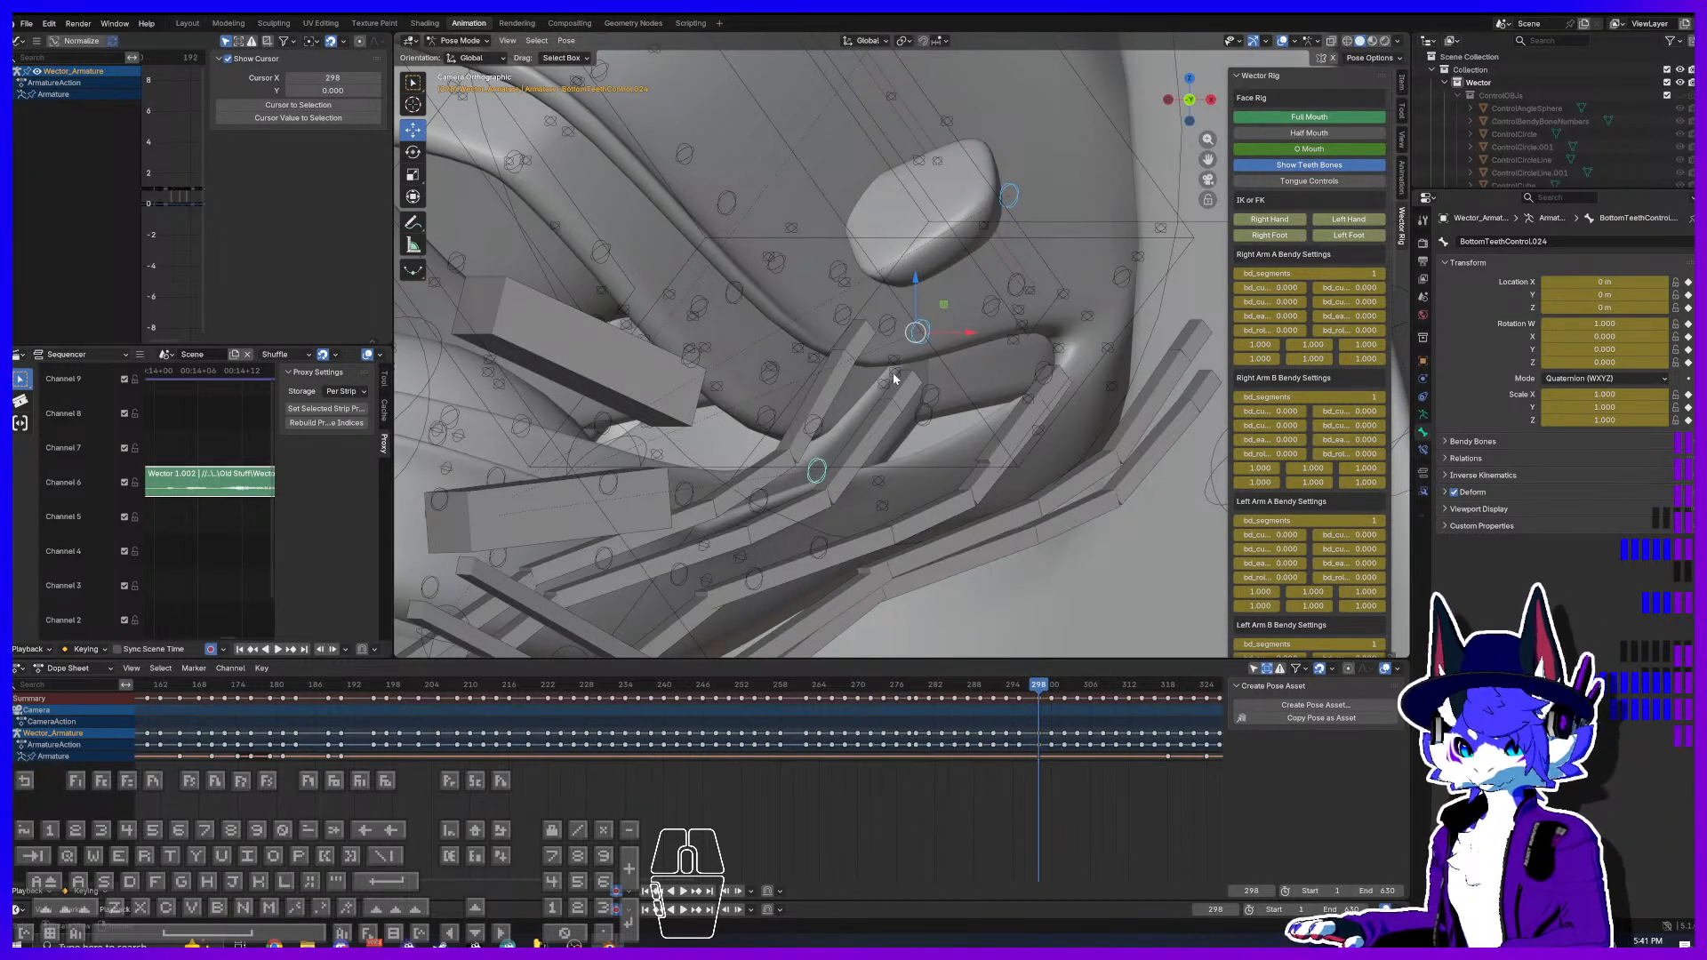
middle_click_drag(893, 345, 899, 367, "shift")
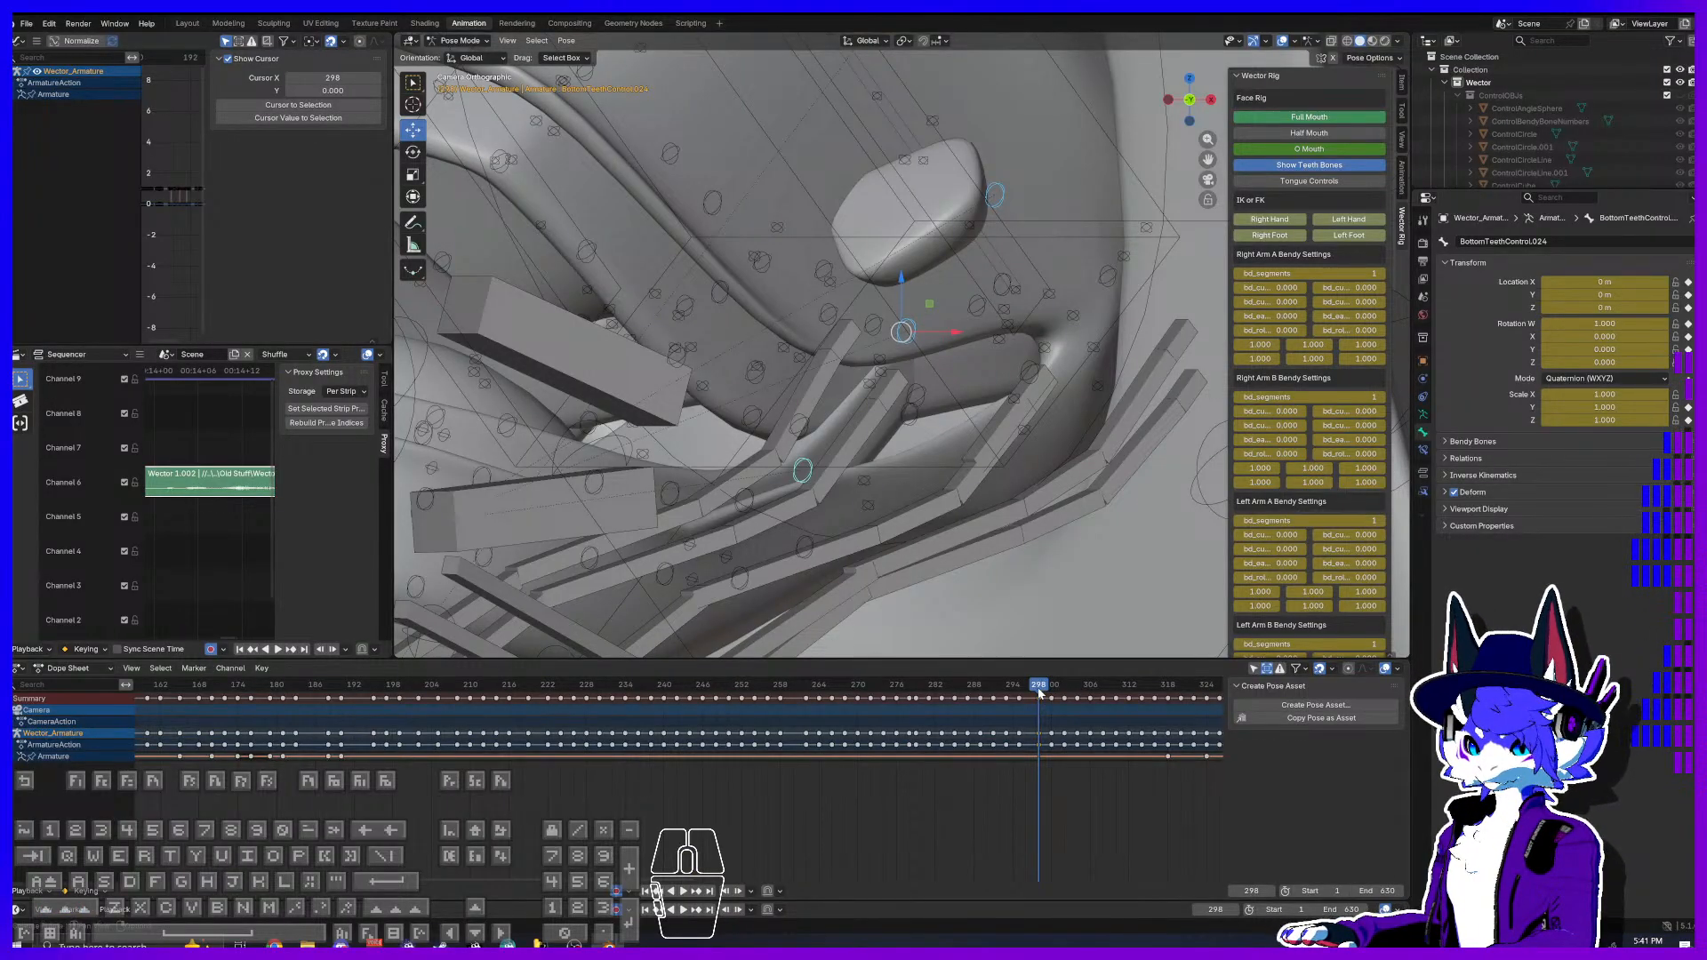
left_click_drag(1039, 693, 1039, 693)
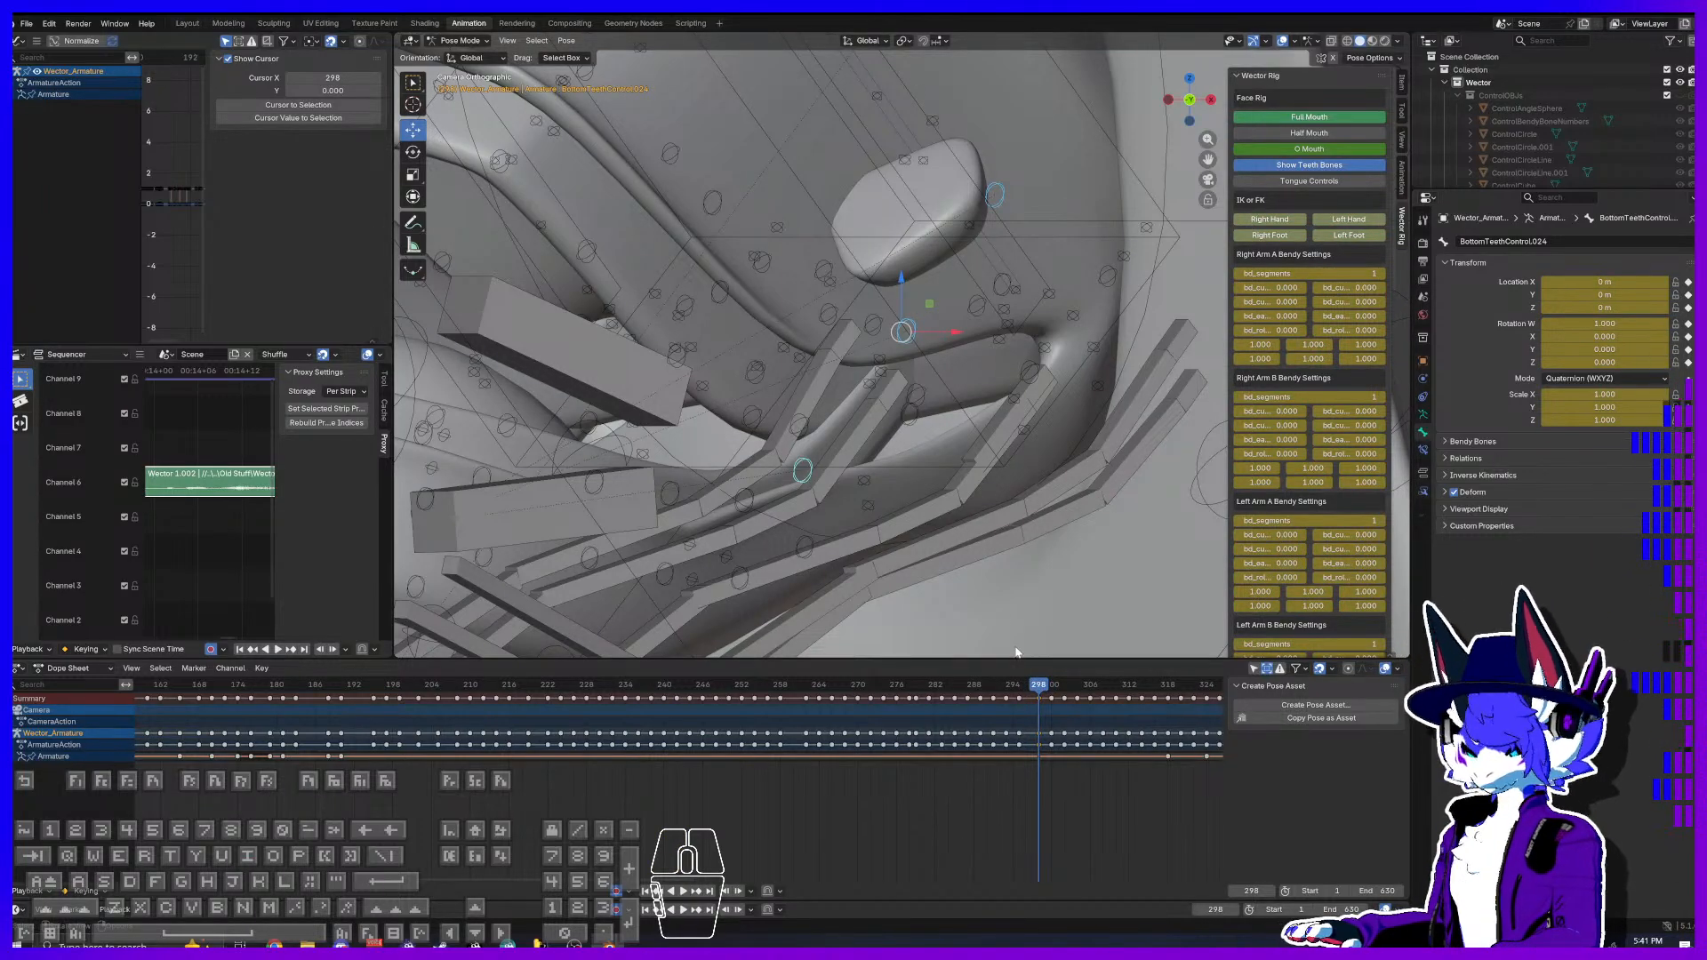
Step: Scrub the timeline back to frame 212 and frame the mouth corner up close
scroll(955, 712, "down", 4)
middle_click_drag(685, 737, 913, 716)
left_click_drag(836, 693, 746, 696)
left_click_drag(746, 696, 764, 696)
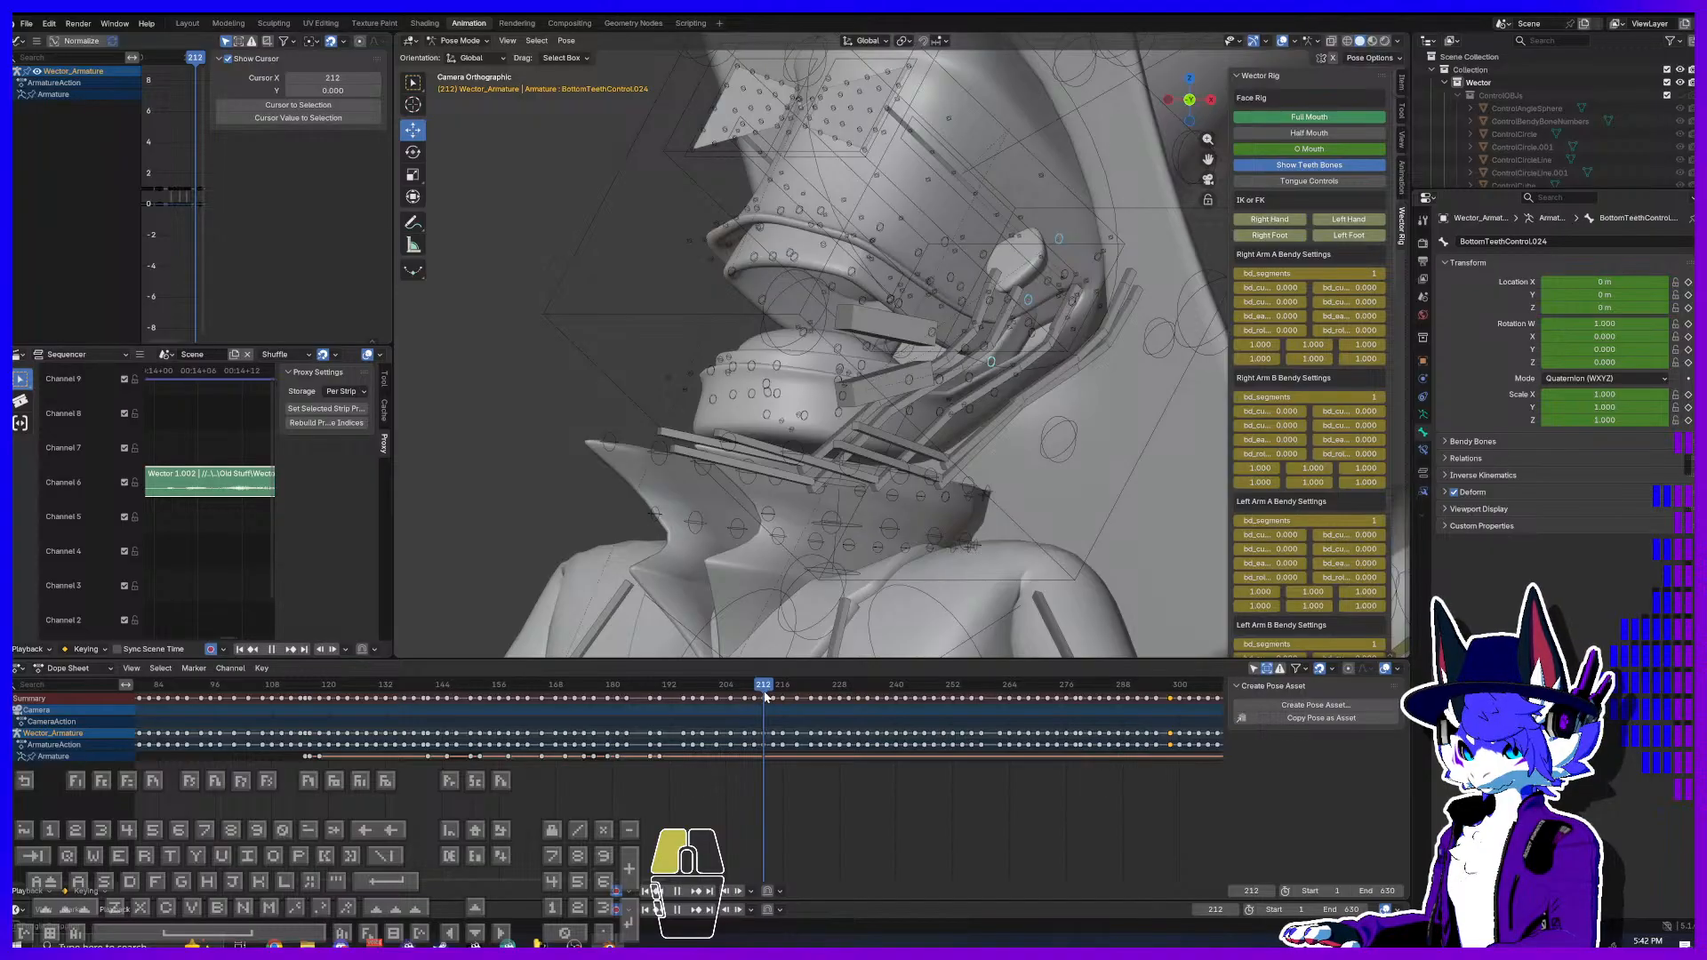
scroll(1022, 436, "up", 8)
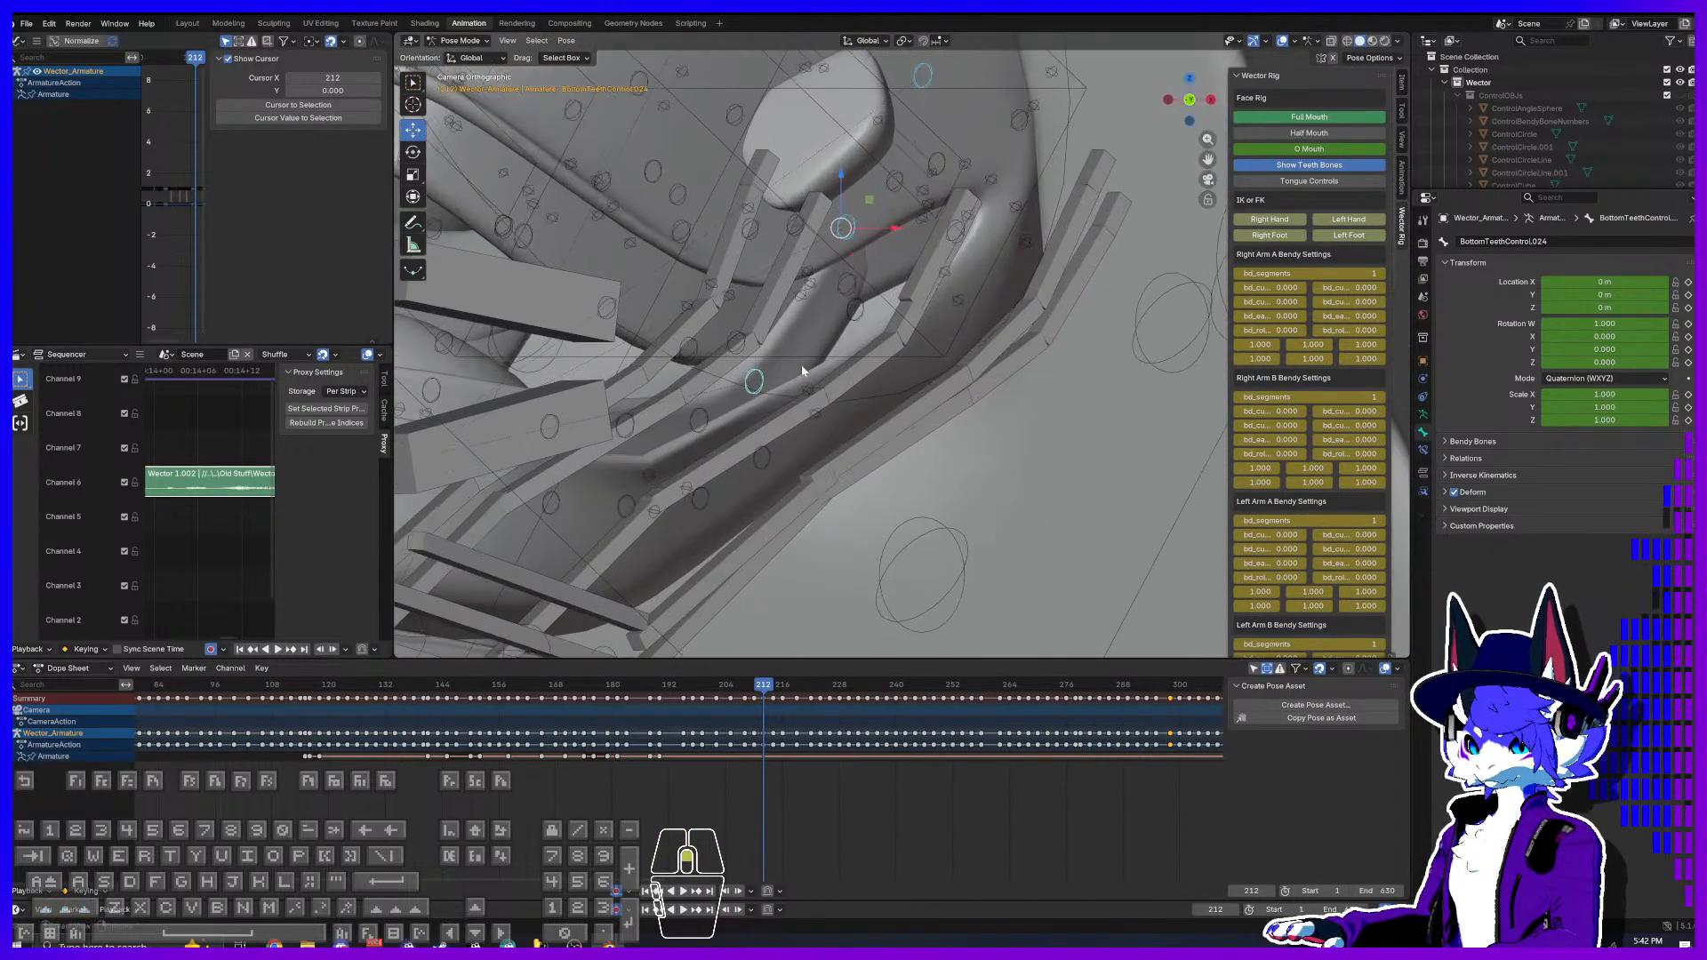
Step: Try moving BottomTeethControl.033 and TopTeethControl.025 at the mouth corner on frame 212
left_click(411, 154)
left_click_drag(842, 362, 937, 336)
left_click(956, 305)
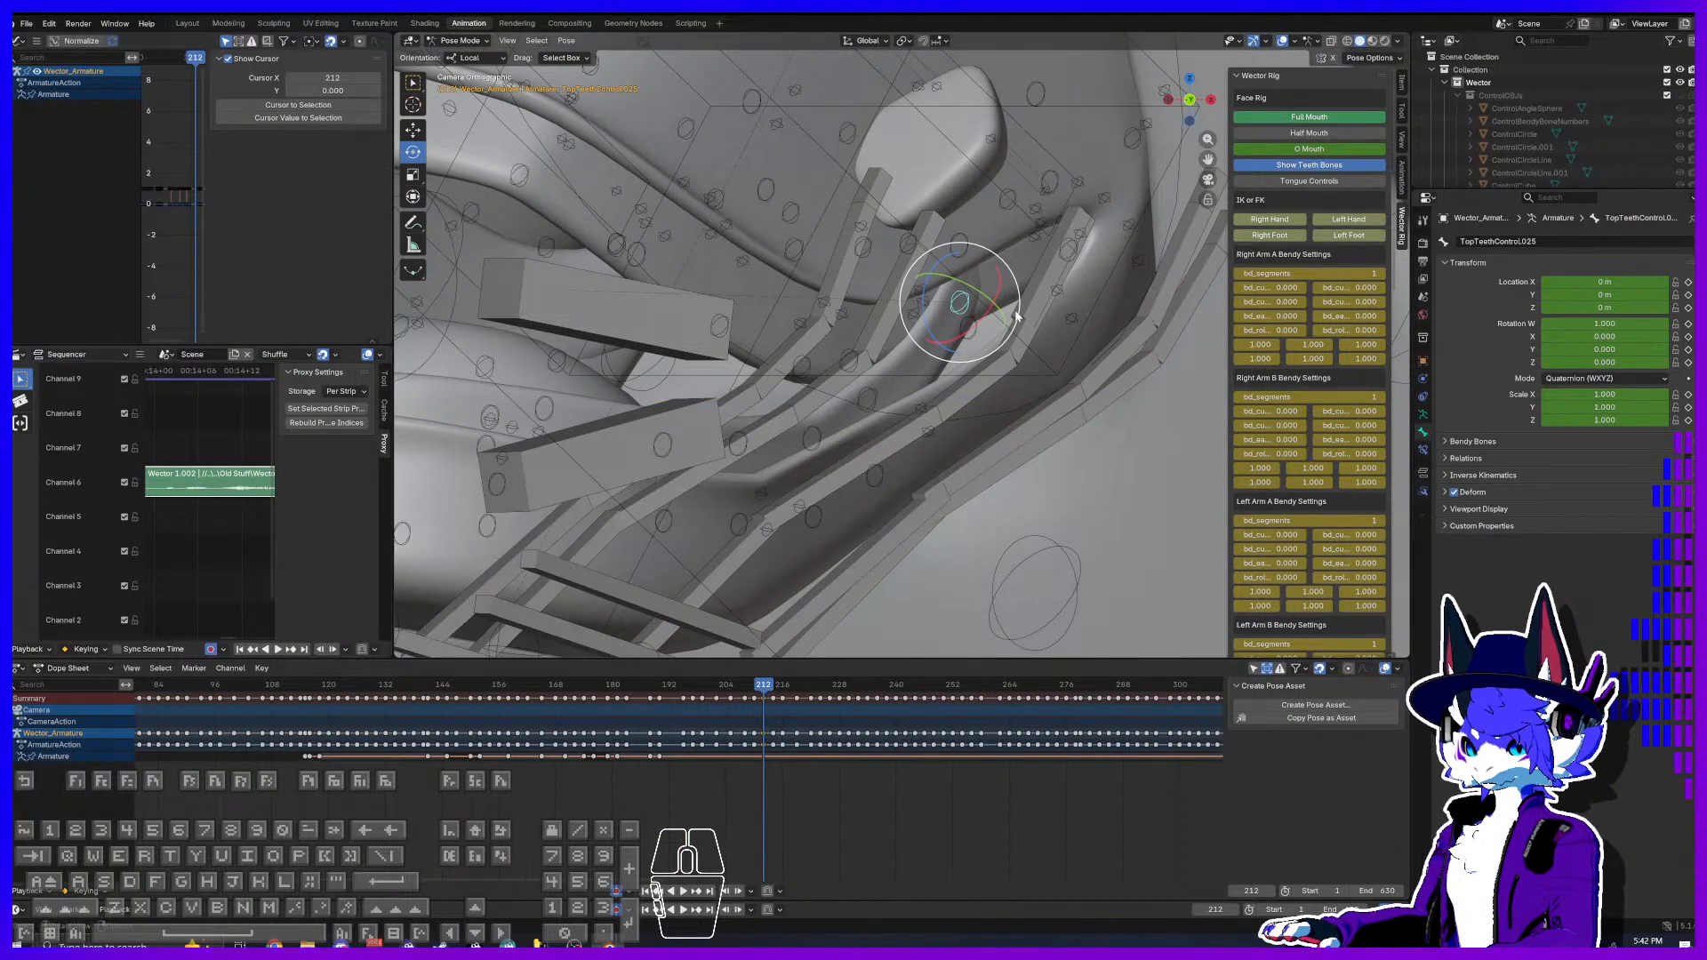
left_click(974, 336)
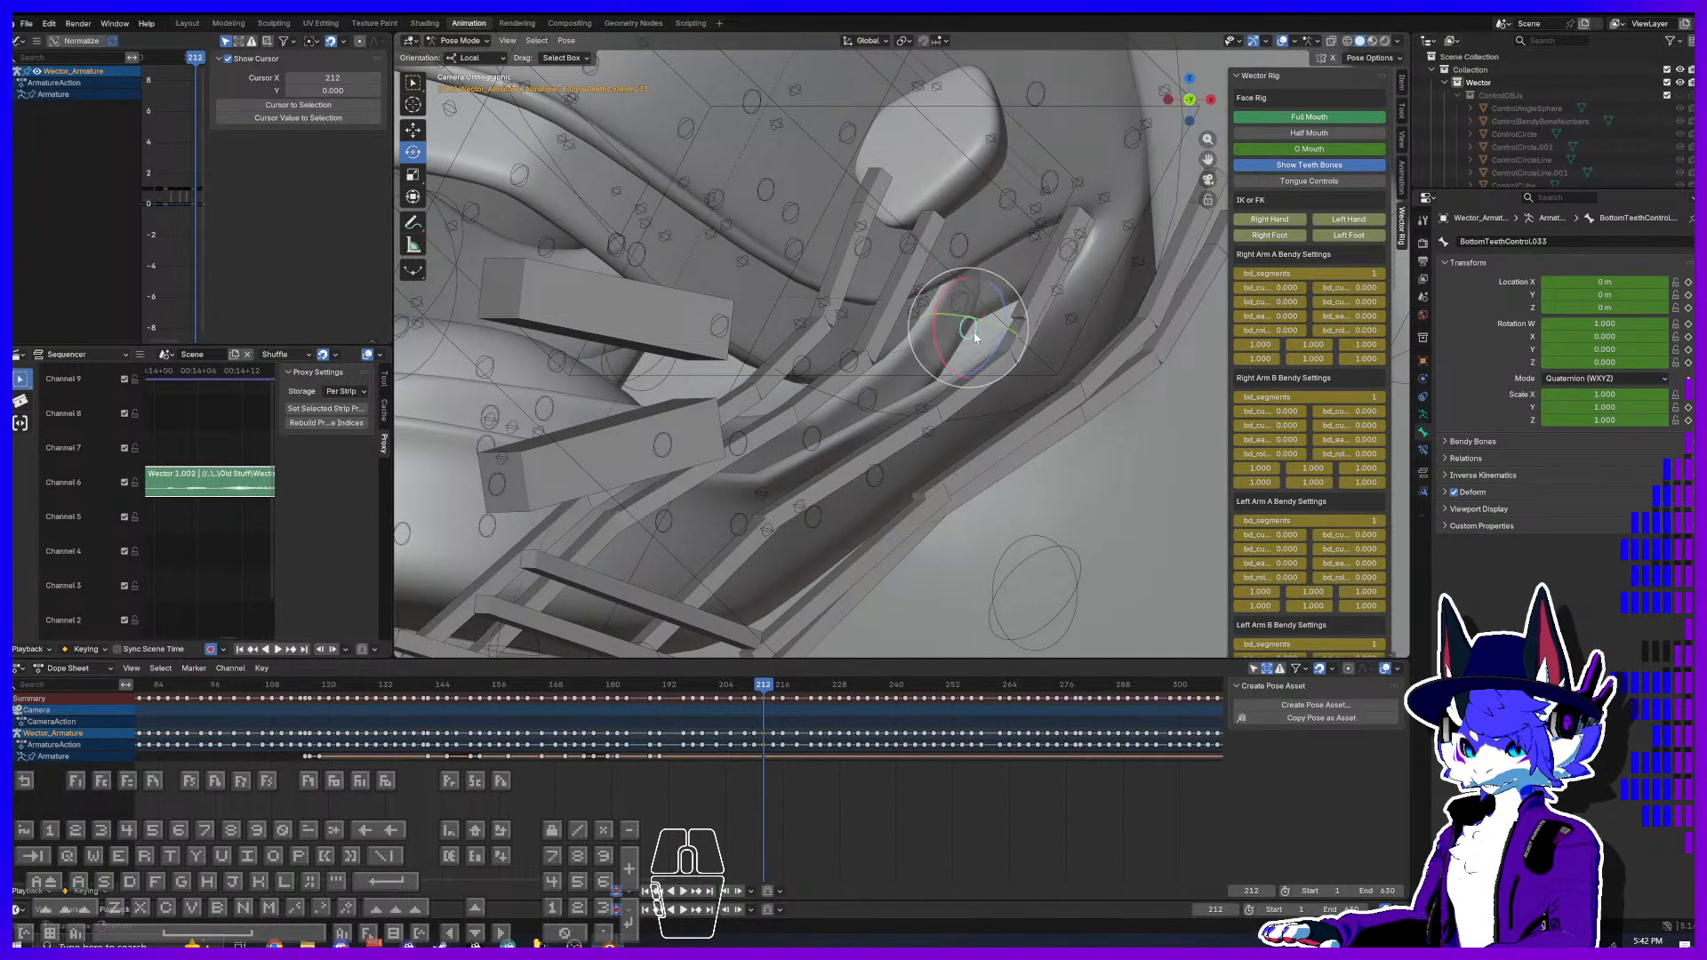
key("g")
right_click(986, 338)
left_click(957, 306)
key("g")
right_click(957, 307)
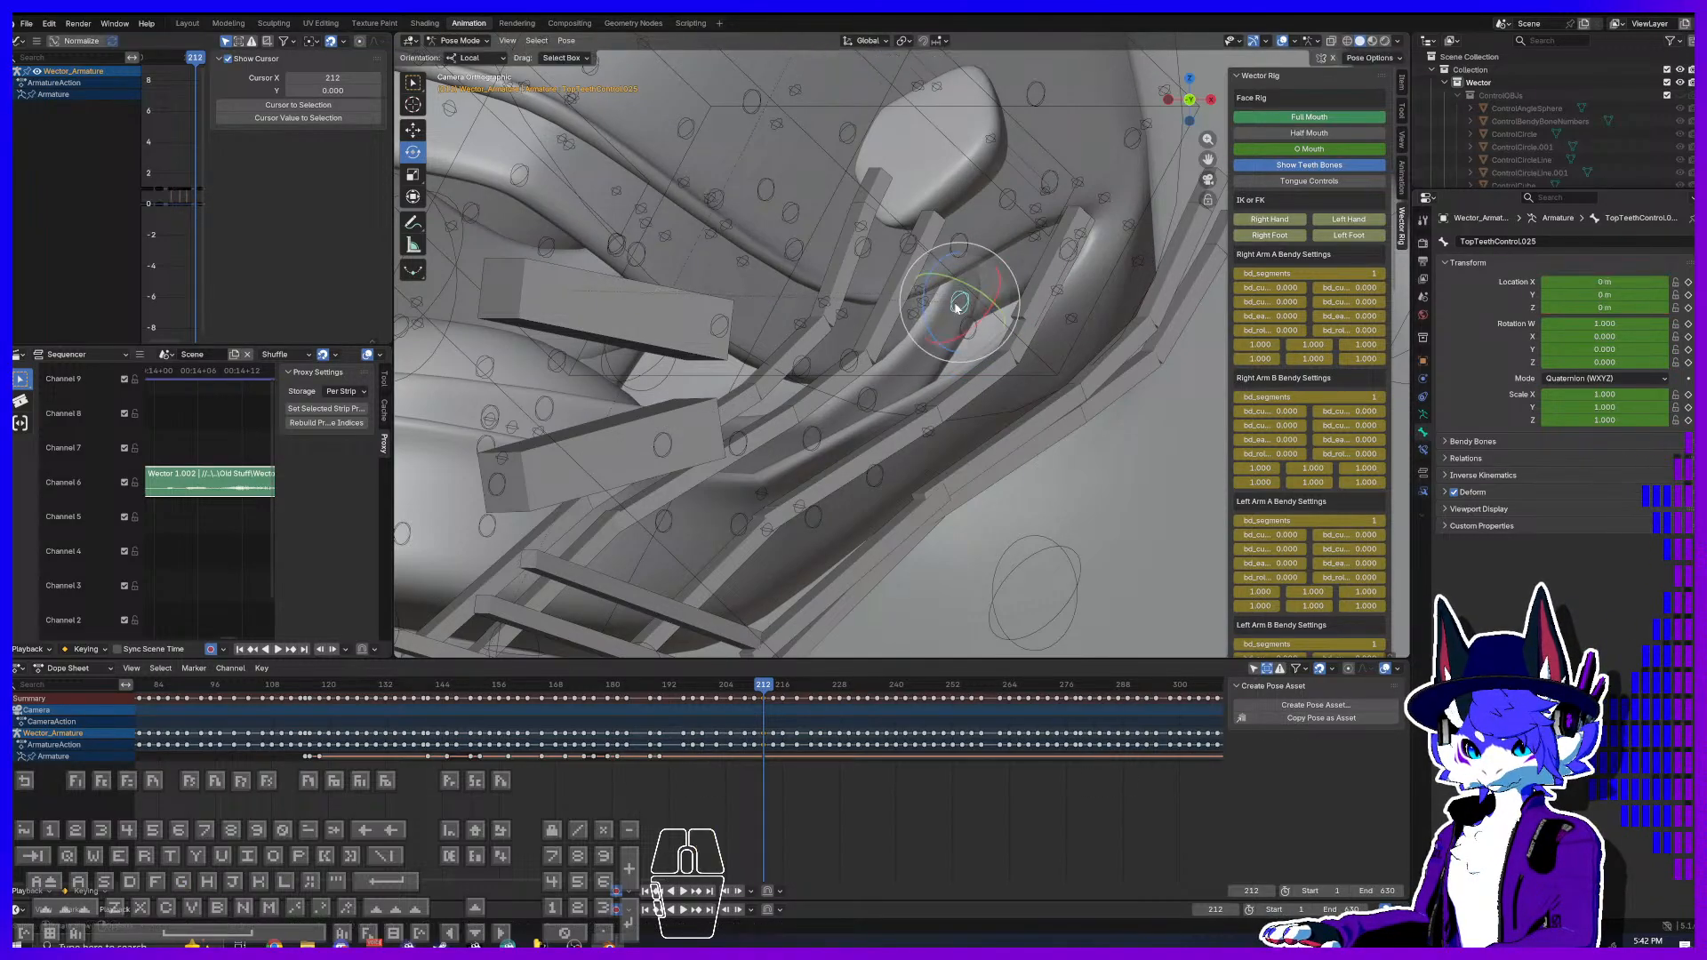
Step: Move BottomTeethControl.025 about 0.1 m in global X and -0.19 m in global Z at frame 212
left_click(962, 254)
key("g")
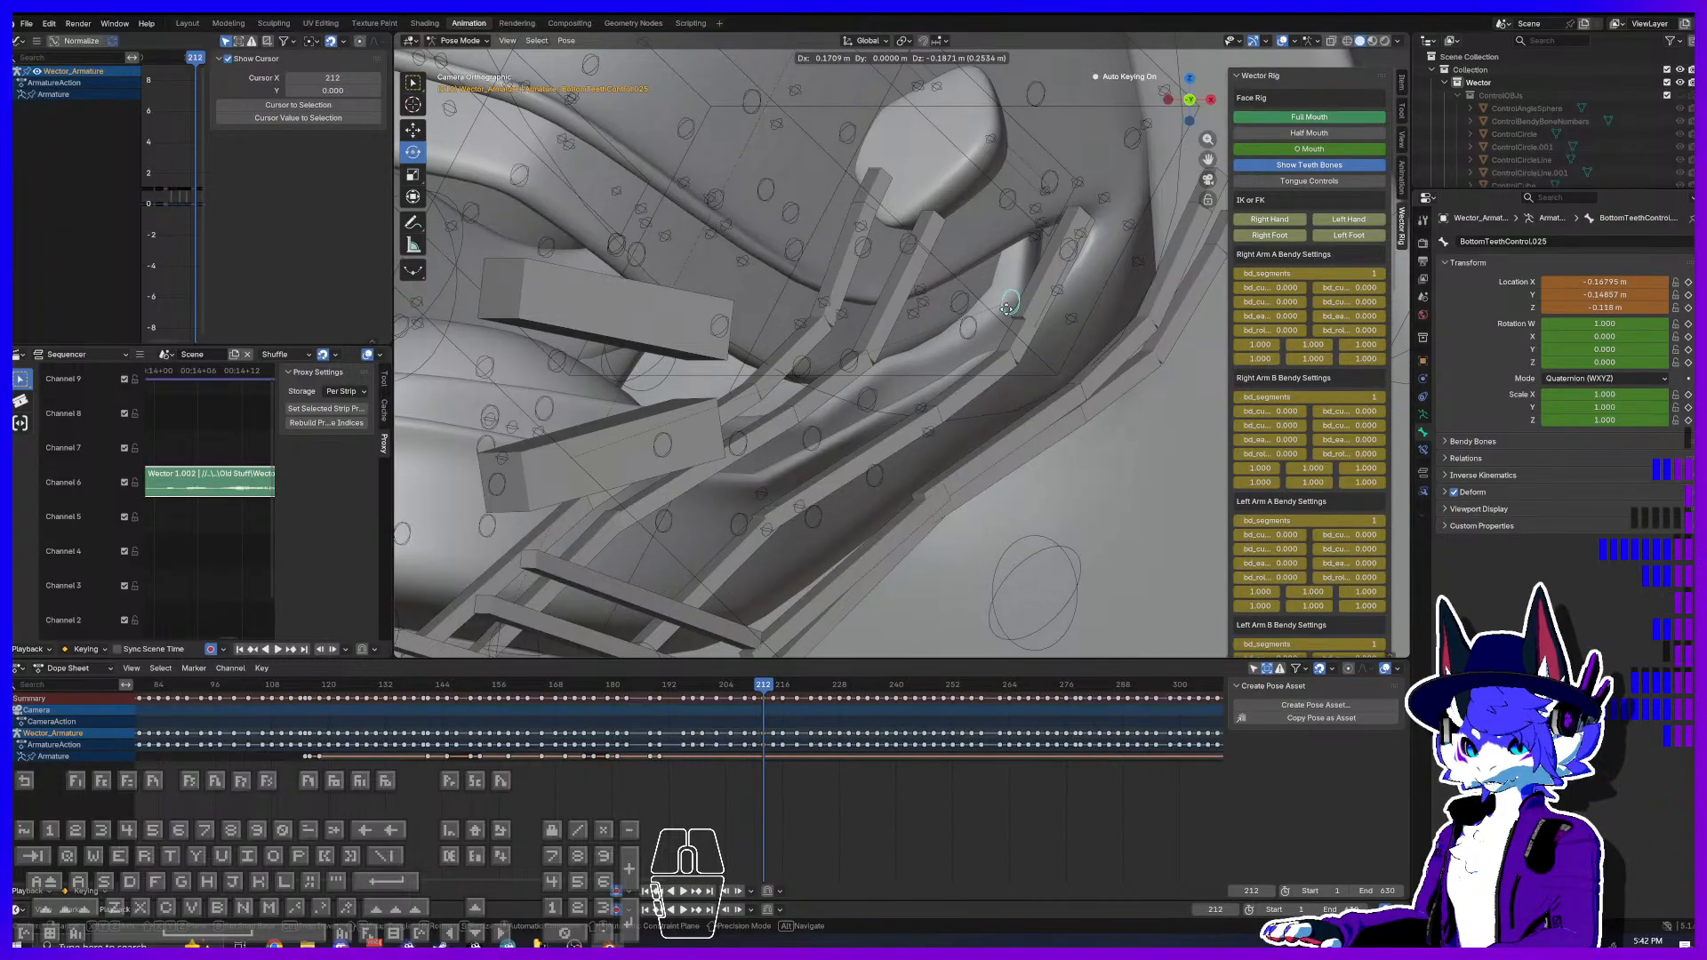
left_click(993, 310)
middle_click_drag(998, 312, 983, 345)
left_click(419, 132)
key("KP_0")
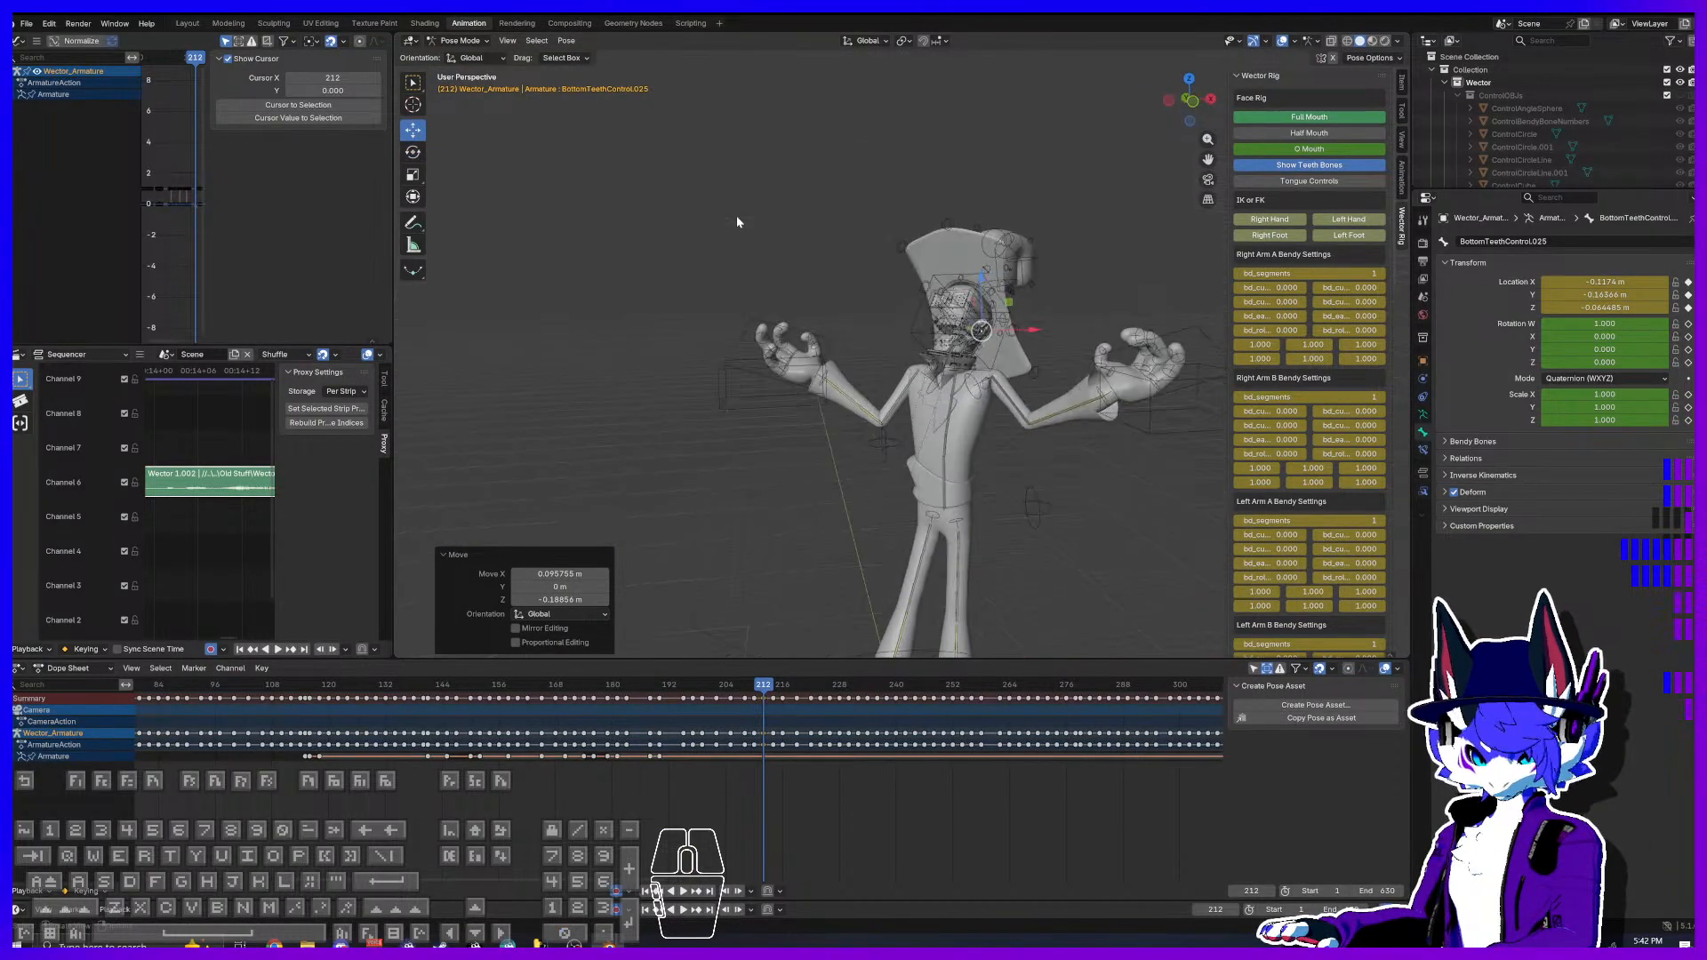
Step: Set the move orientation to Local and nudge BottomTeethControl.025 along its X axis, undoing the trial shift in Y and Z
left_click(473, 58)
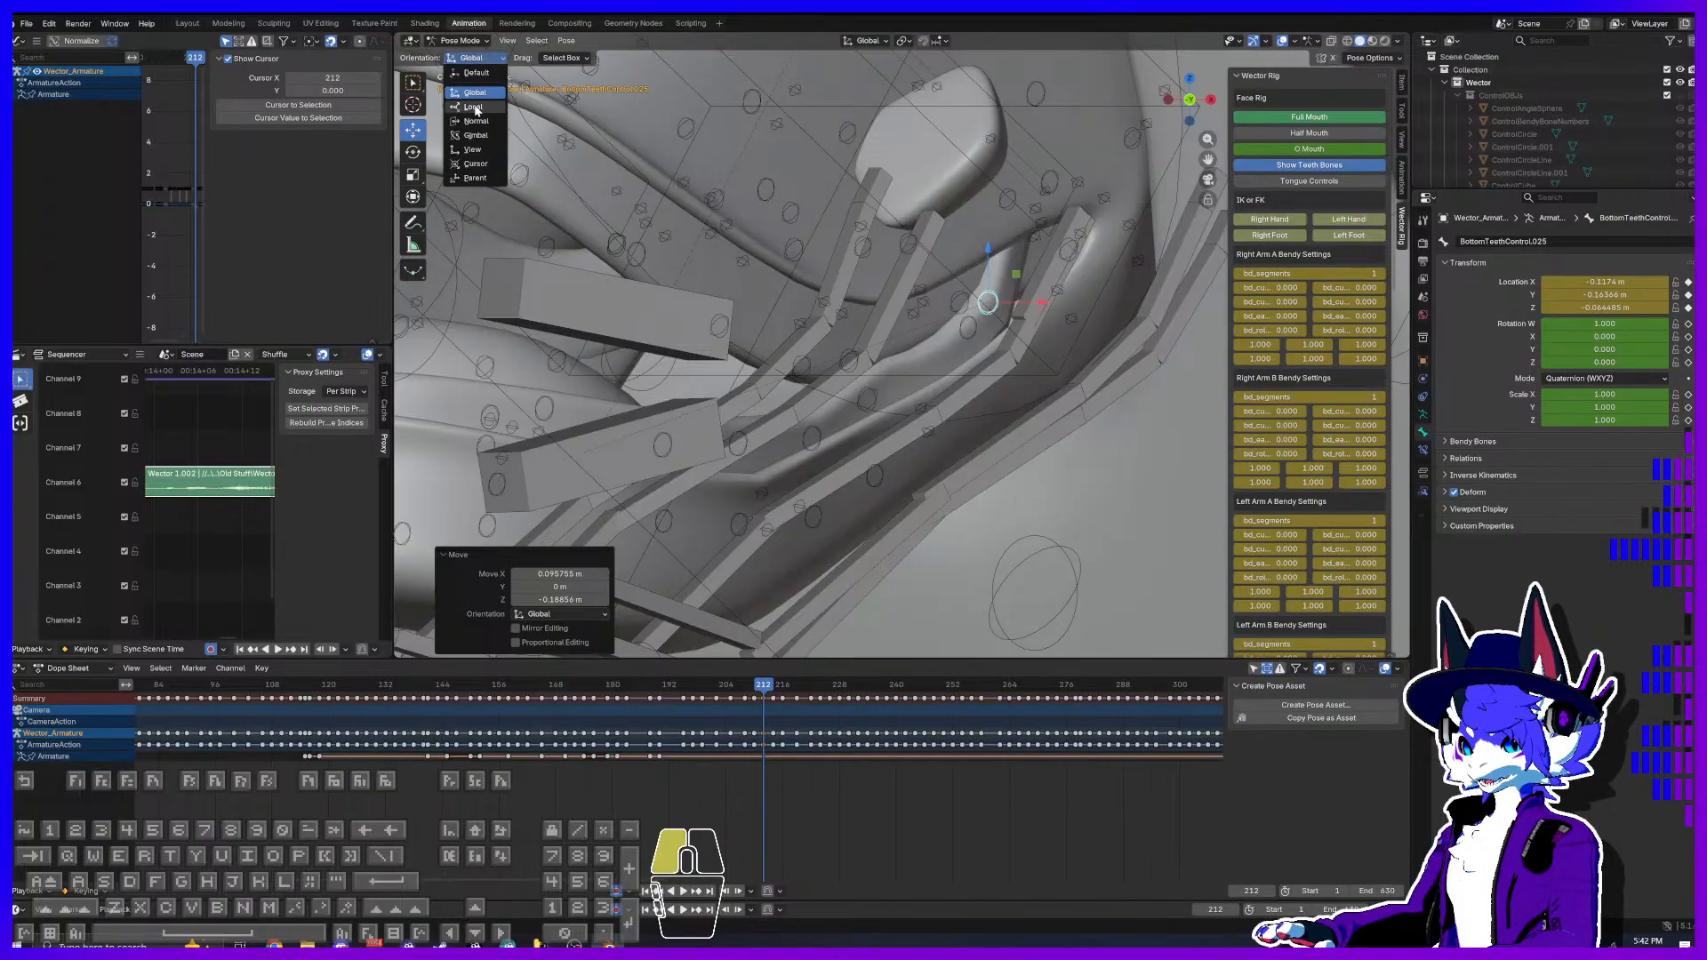
left_click(471, 86)
mouse_move(954, 293)
left_mouse_down()
mouse_move(1007, 306)
mouse_move(933, 287)
mouse_move(950, 289)
left_mouse_up()
right_click(951, 289)
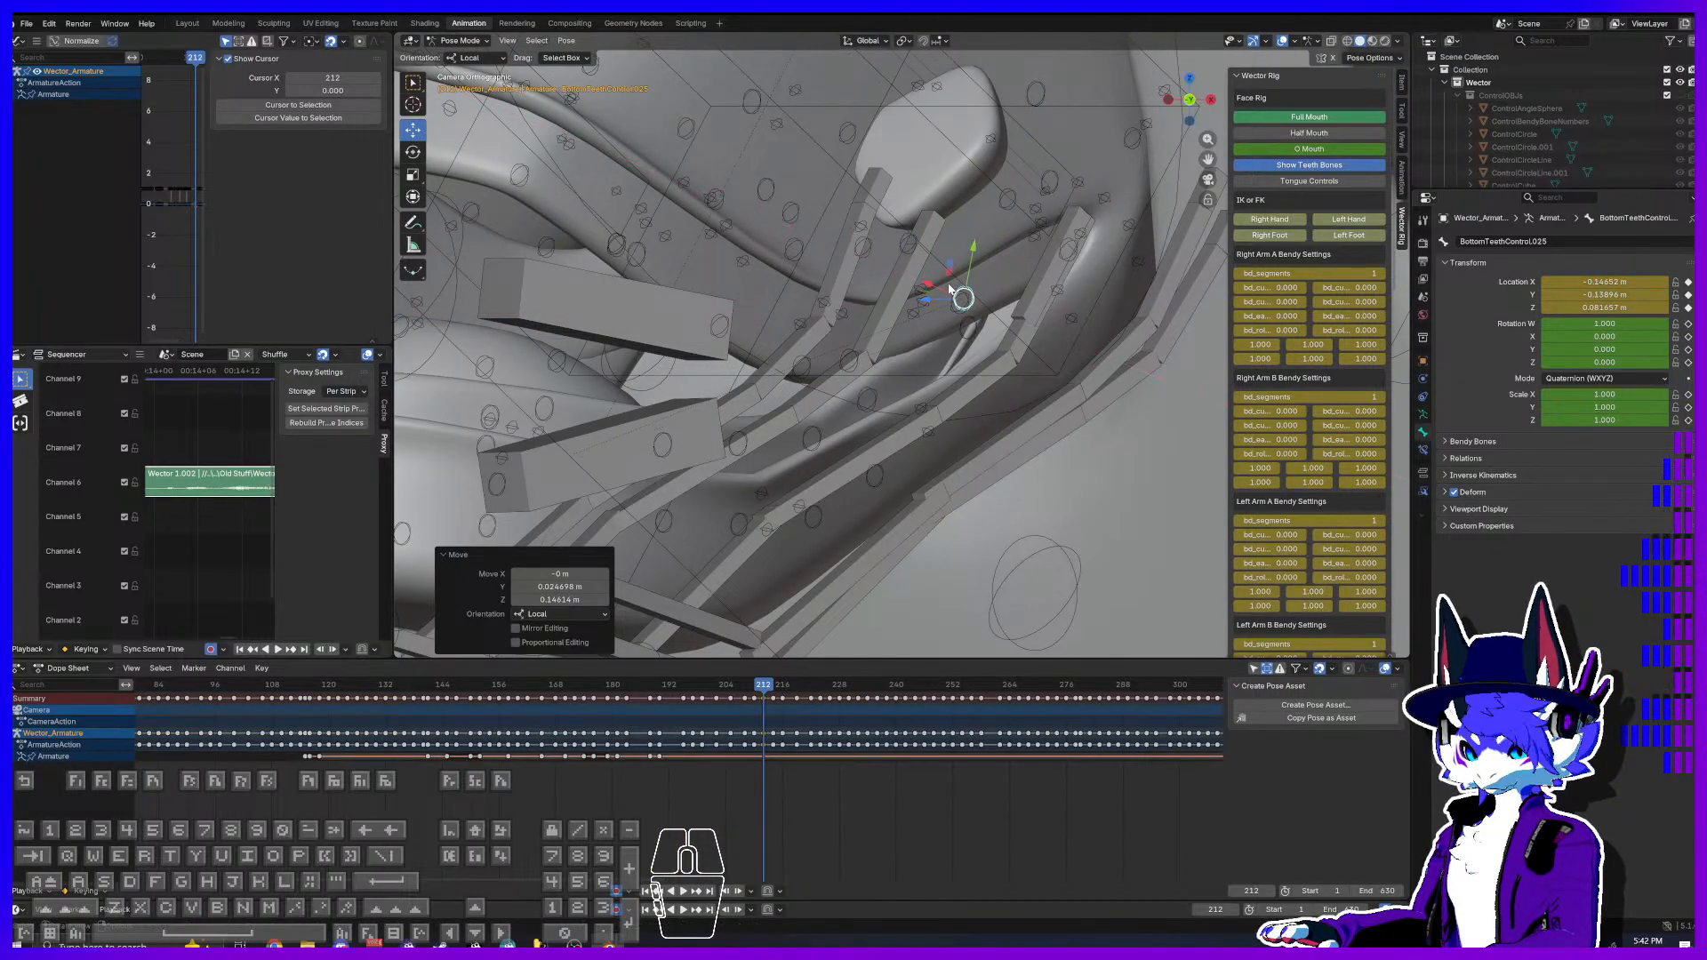
key("ctrl+z")
middle_click_drag(991, 345, 885, 400)
key("KP_0")
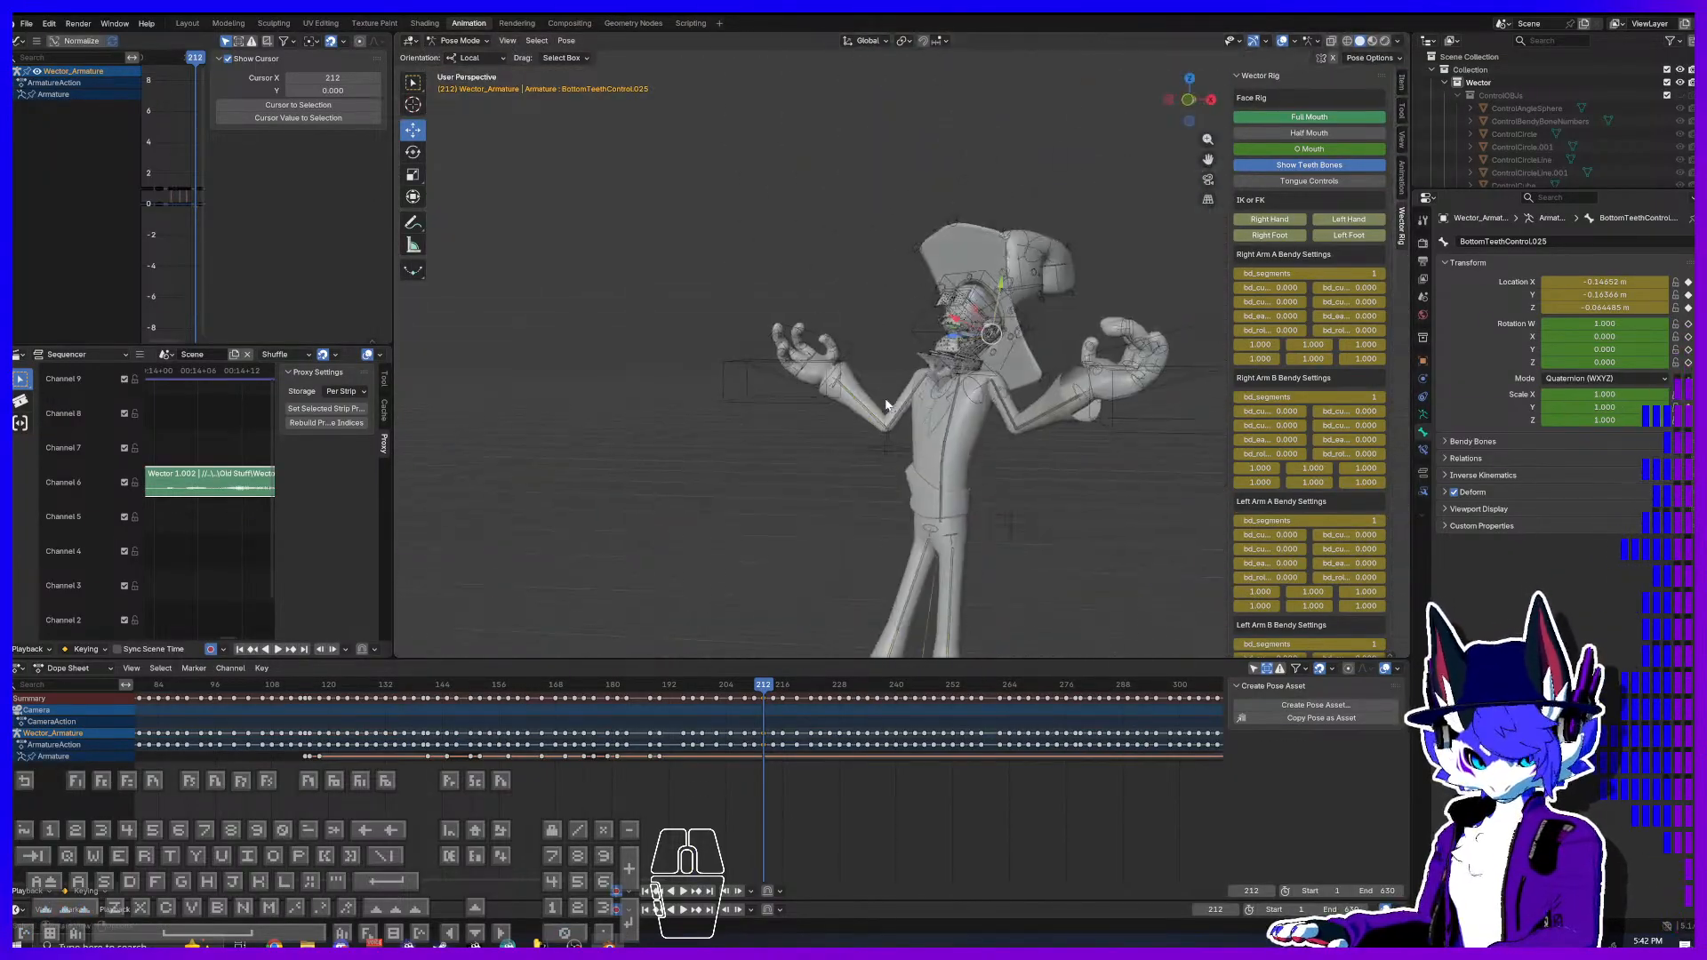
Step: Shift BottomTeethControl.025 in its local XY plane to about X -0.12 m, Y -0.22 m and rotate it about local Z
mouse_move(957, 305)
left_mouse_down()
mouse_move(978, 271)
mouse_move(961, 273)
left_mouse_up()
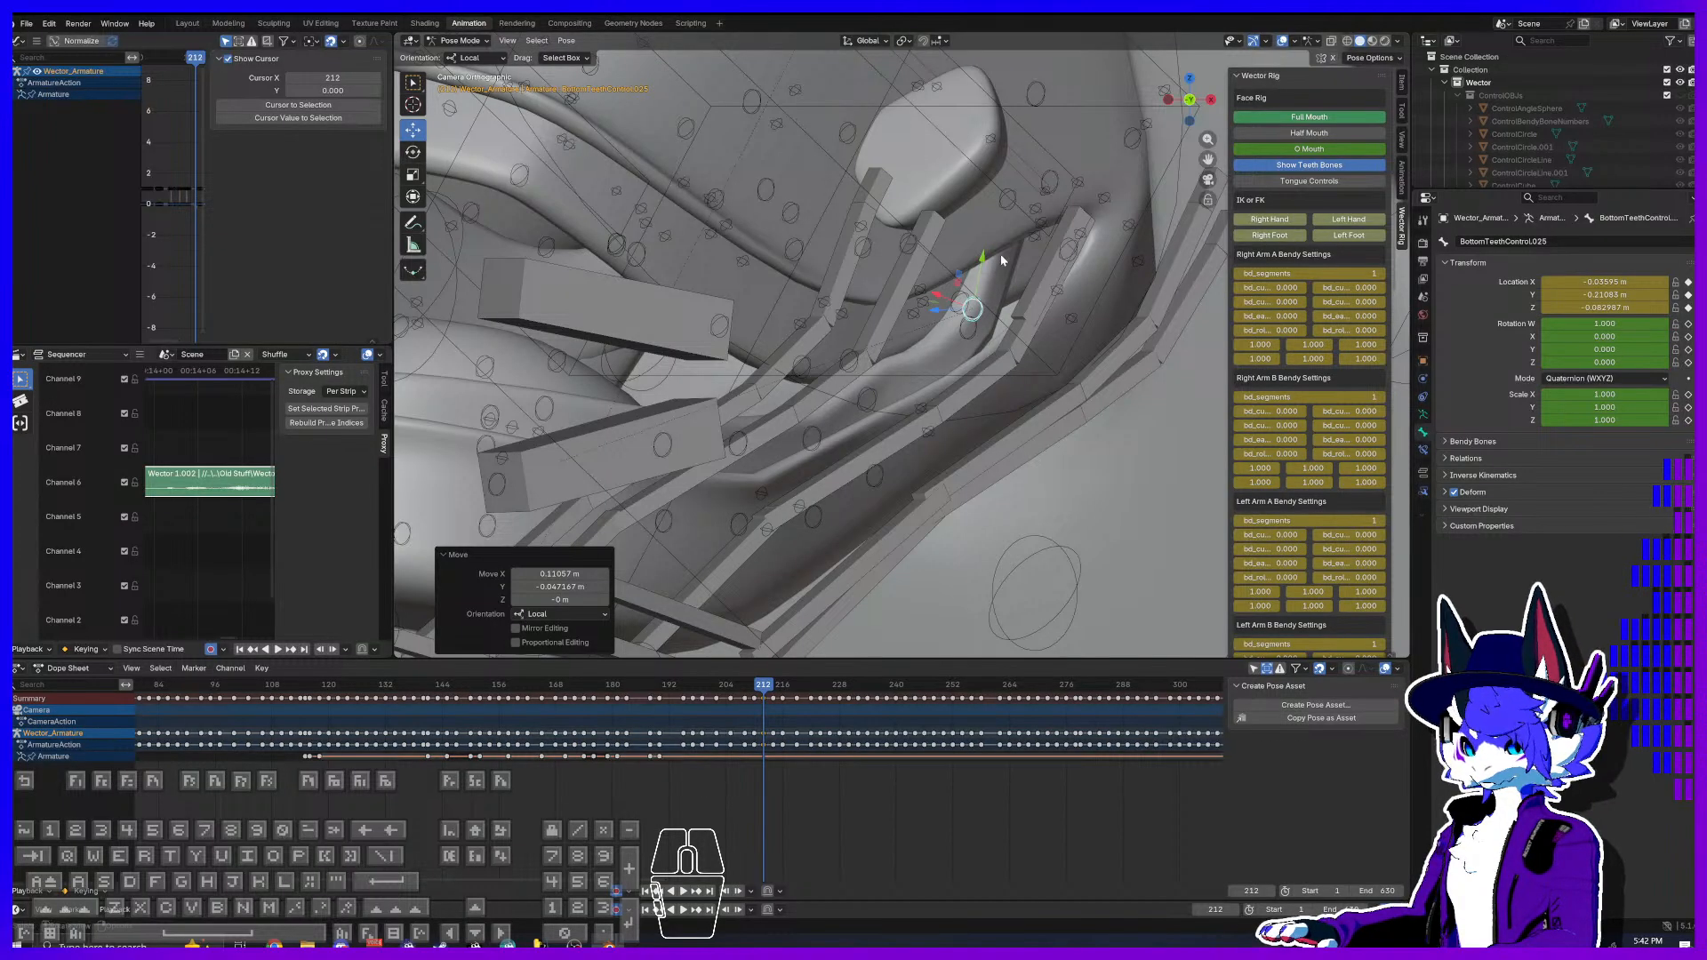
left_click(412, 151)
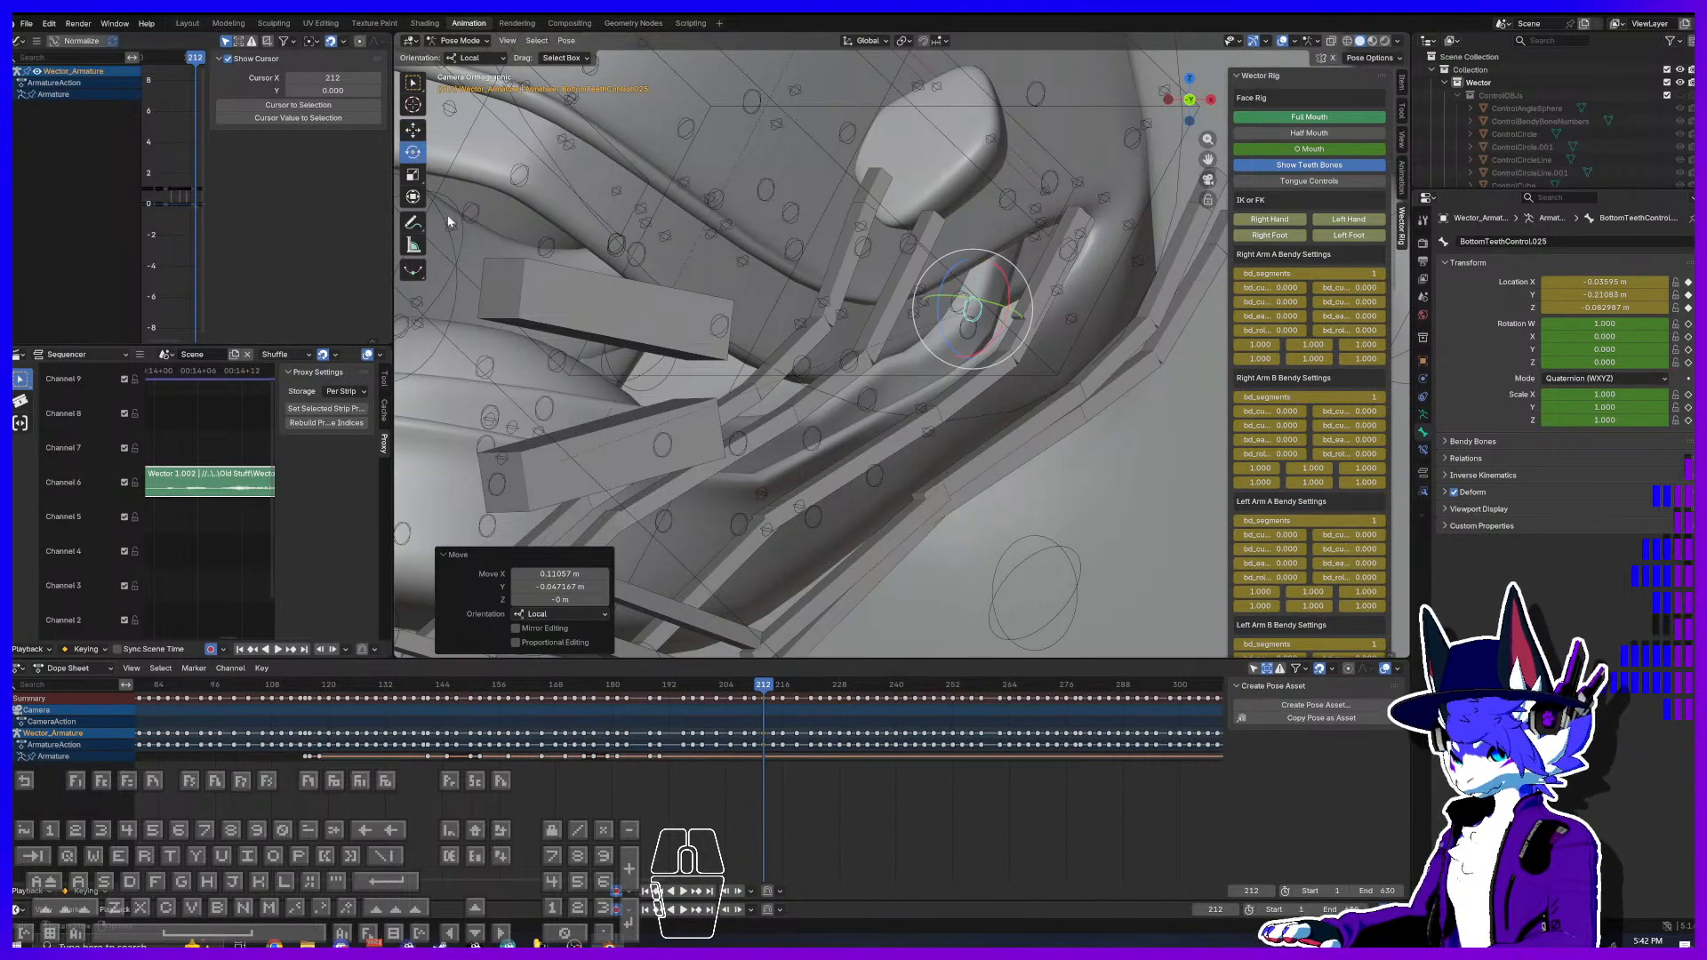
left_click_drag(951, 272, 959, 297)
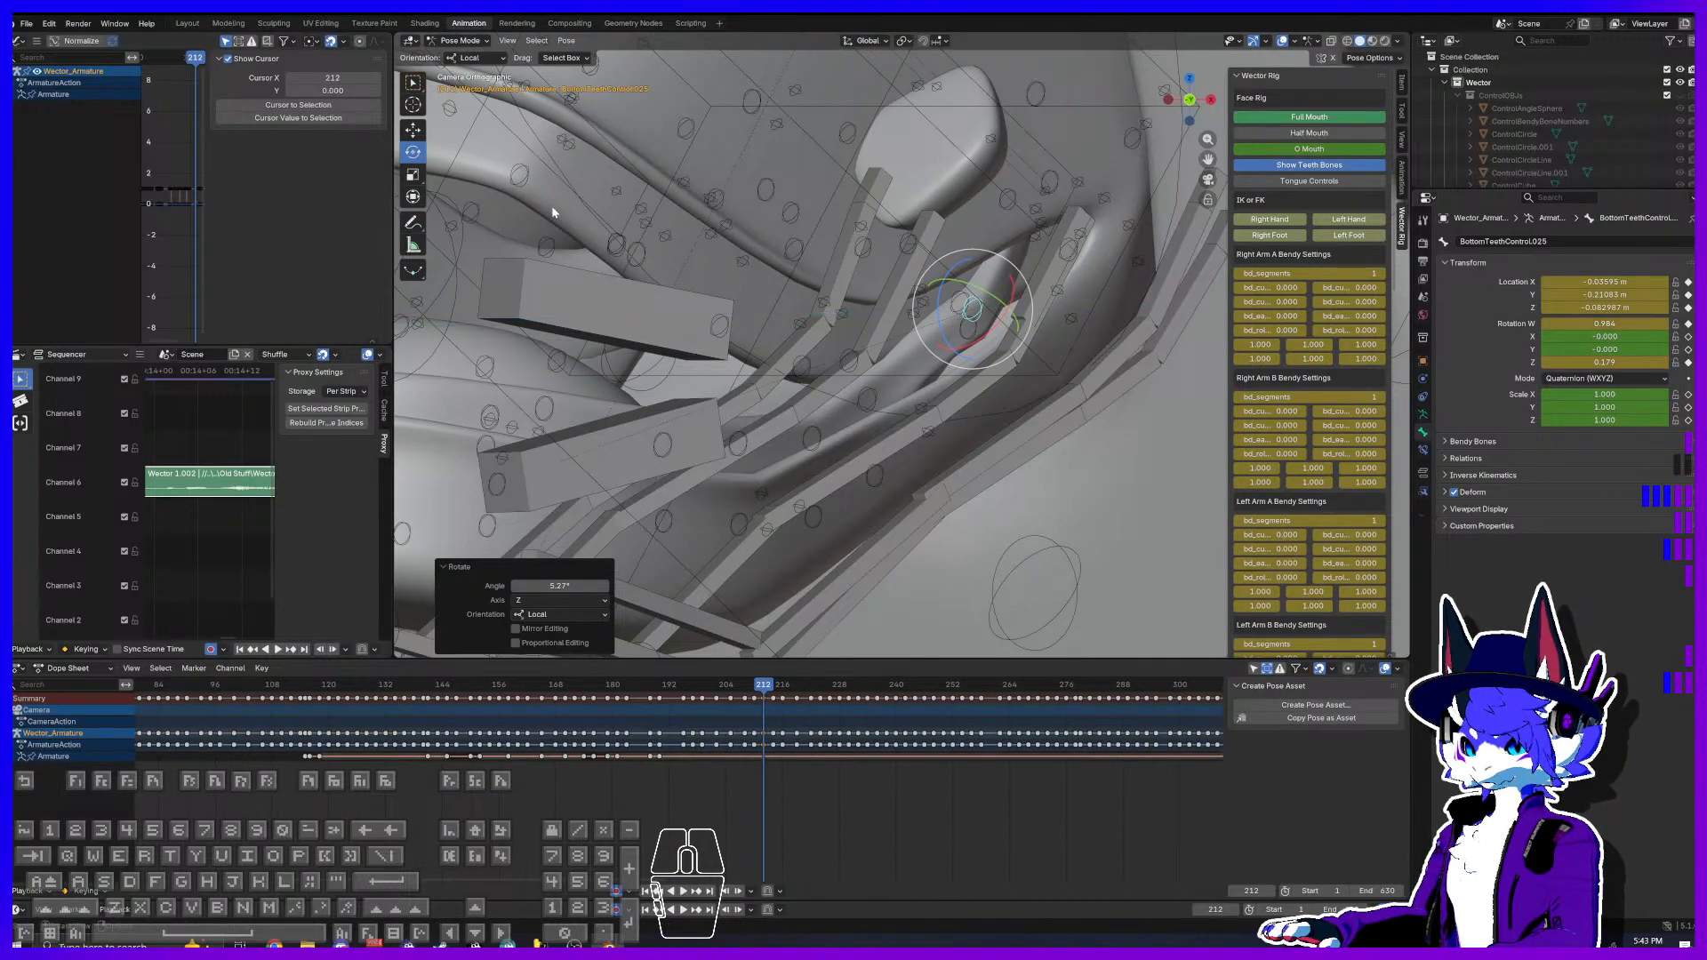
left_click(412, 130)
left_click_drag(952, 262, 921, 308)
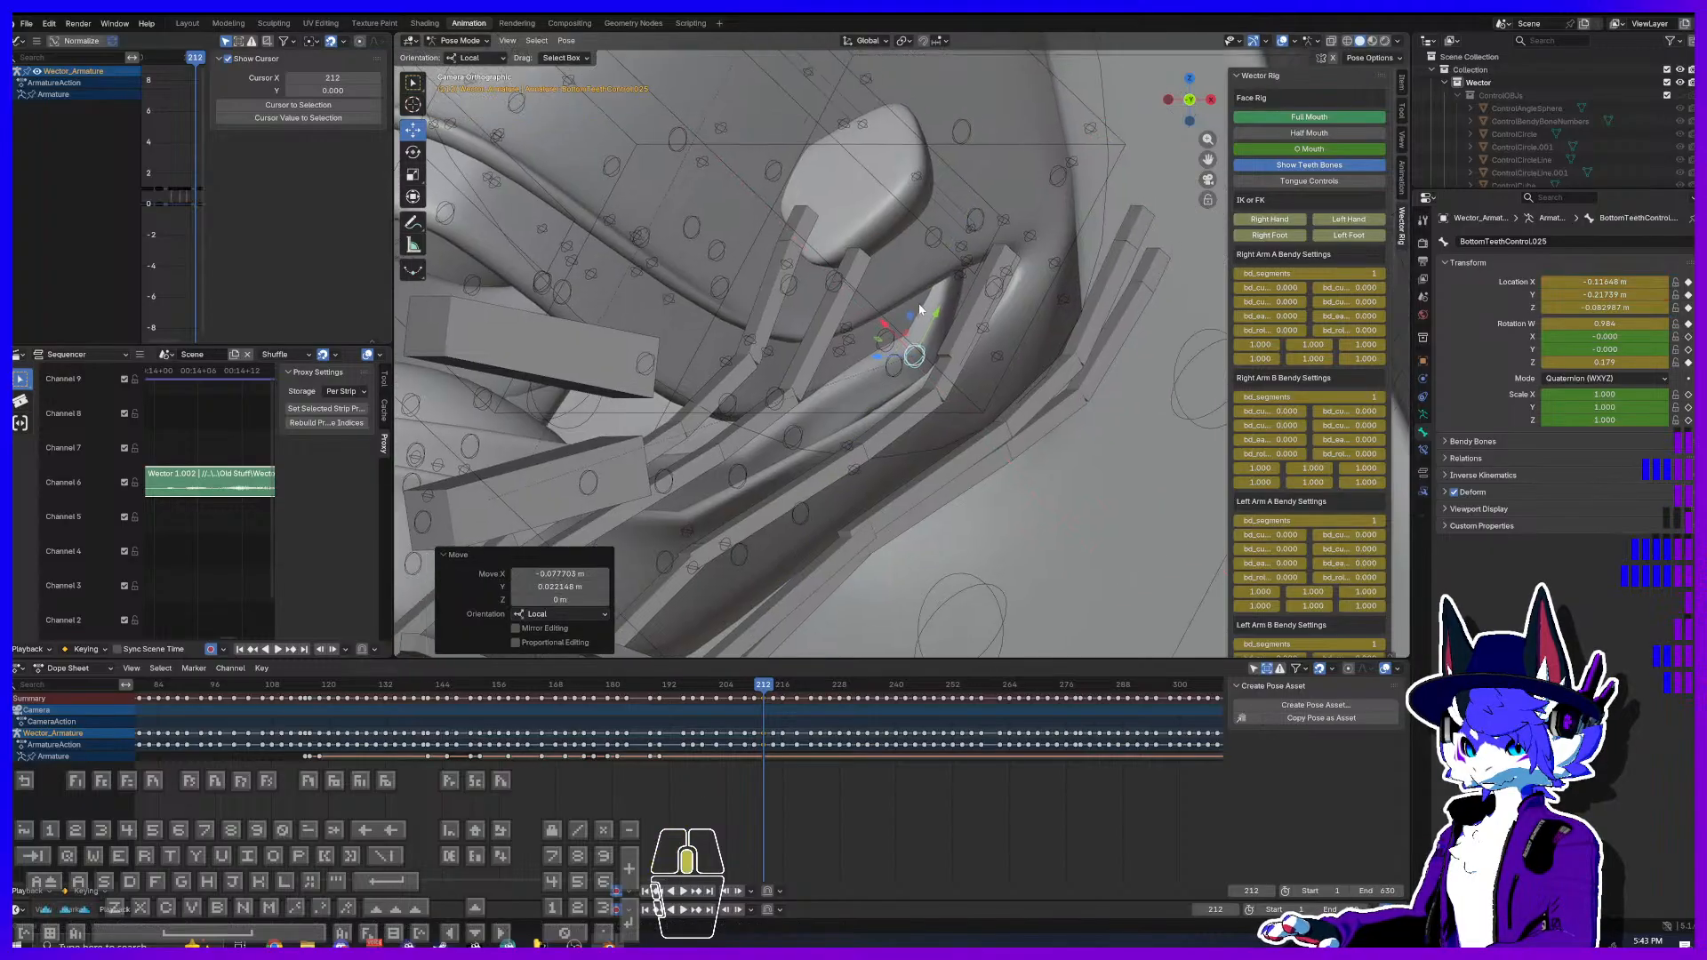
Step: Fine-tune BottomTeethControl.025 in its local XY plane to about X -0.135 m, Y -0.25 m
left_click(961, 131)
left_click_drag(950, 96, 1027, 146)
left_click(919, 356)
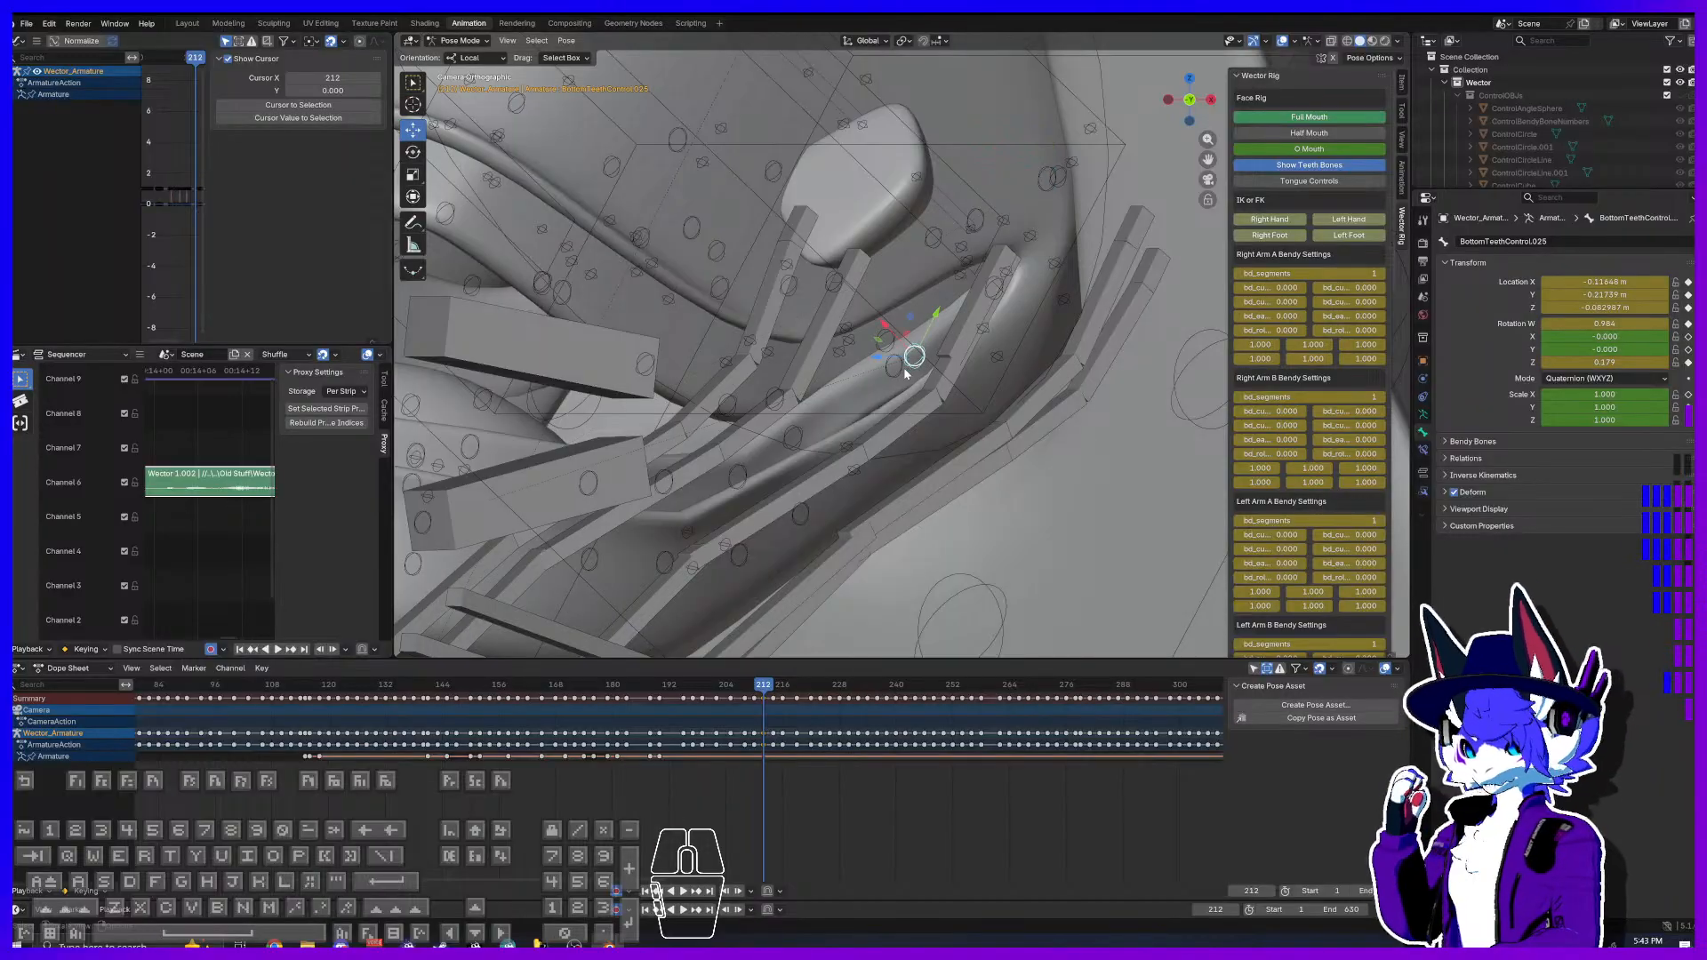
left_click_drag(911, 412, 921, 395)
left_click(911, 355)
left_click_drag(908, 320, 863, 379)
Step: Move BottomTeethControl.024 about -0.1 m in local X and 0.04 m in local Y, and check the transition to frame 214
left_click(794, 436)
left_click_drag(796, 435, 809, 403)
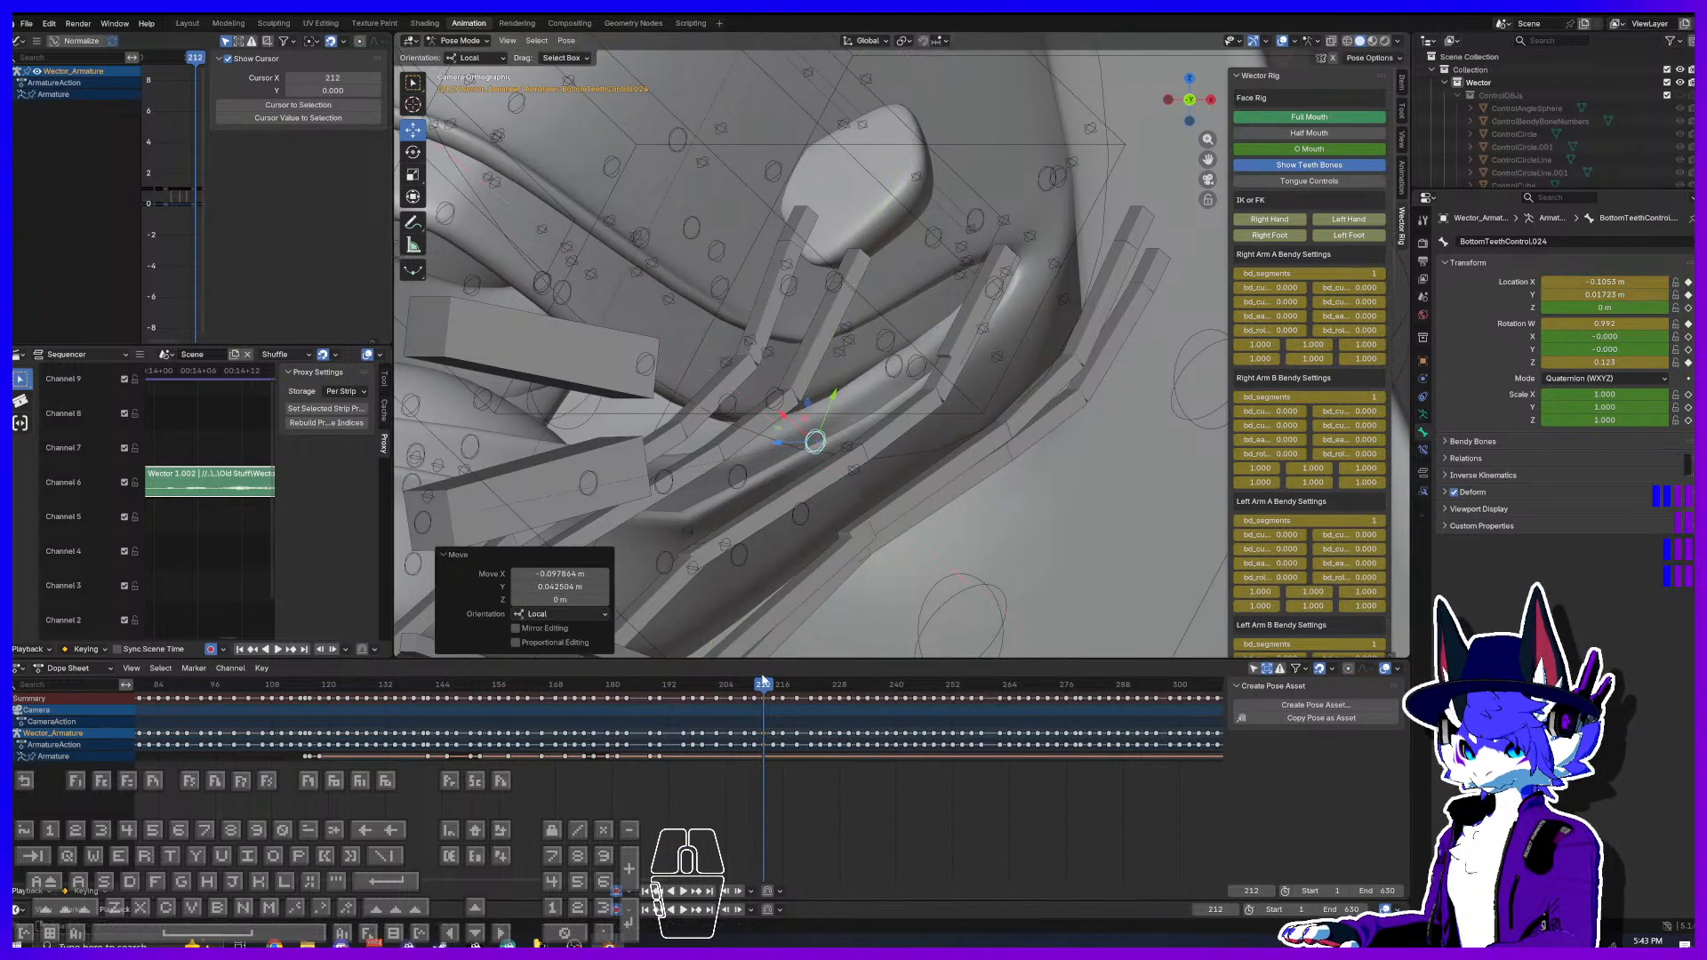
key("space")
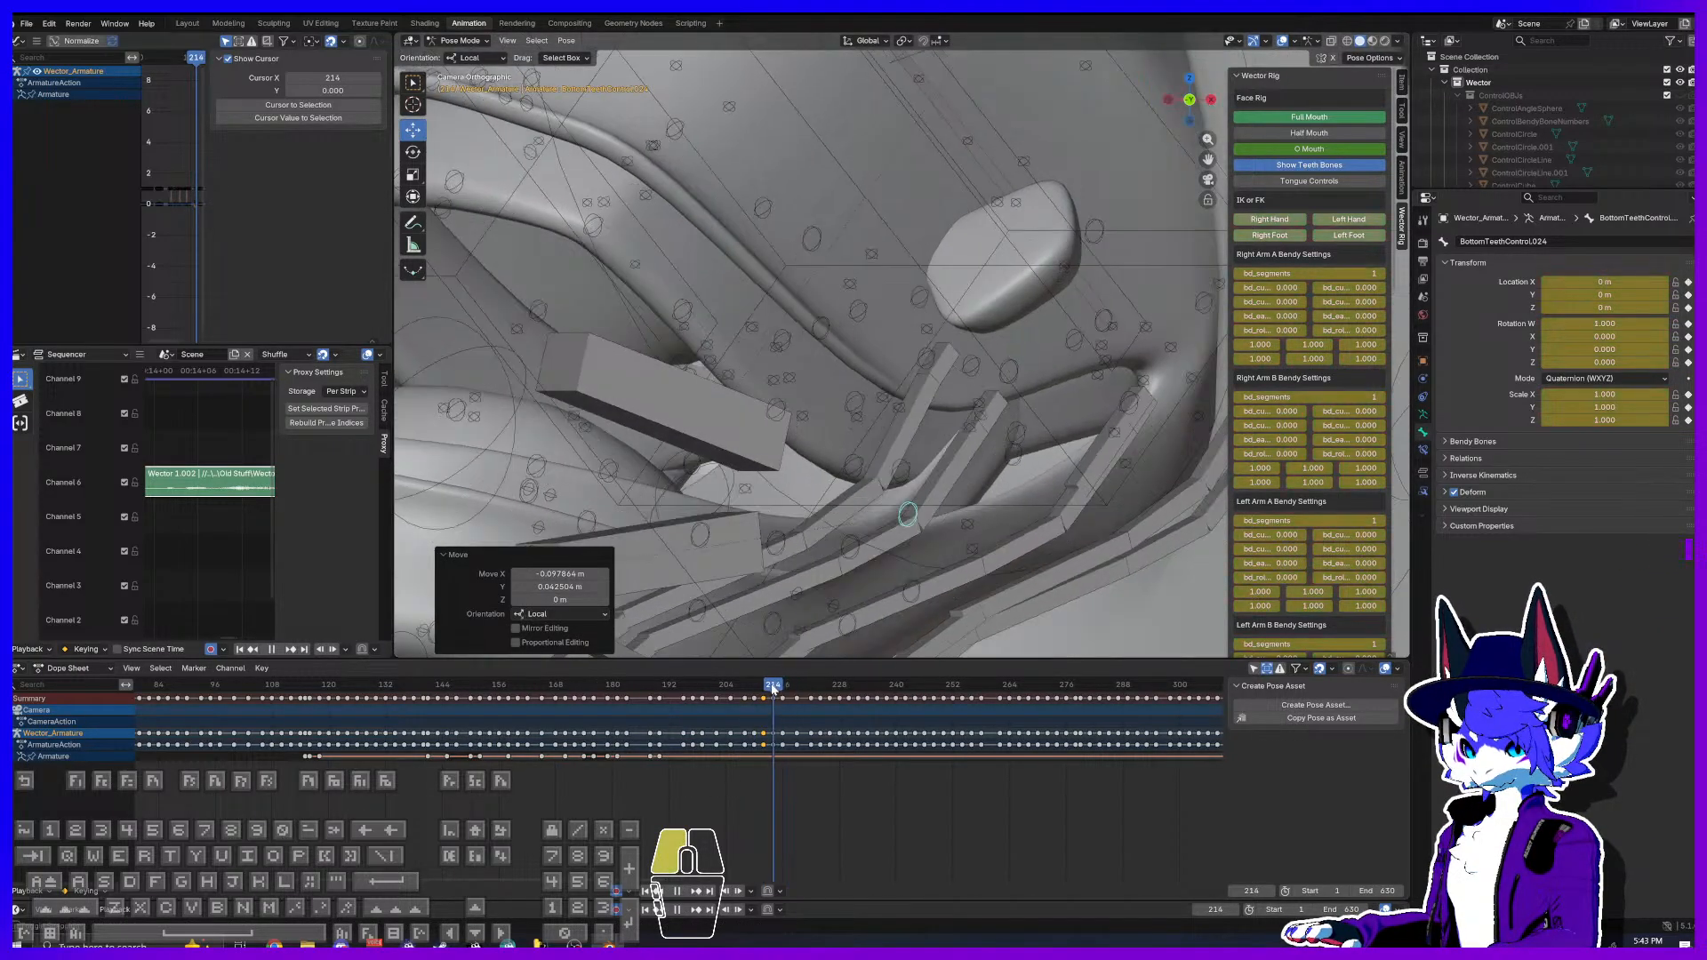
key("Escape")
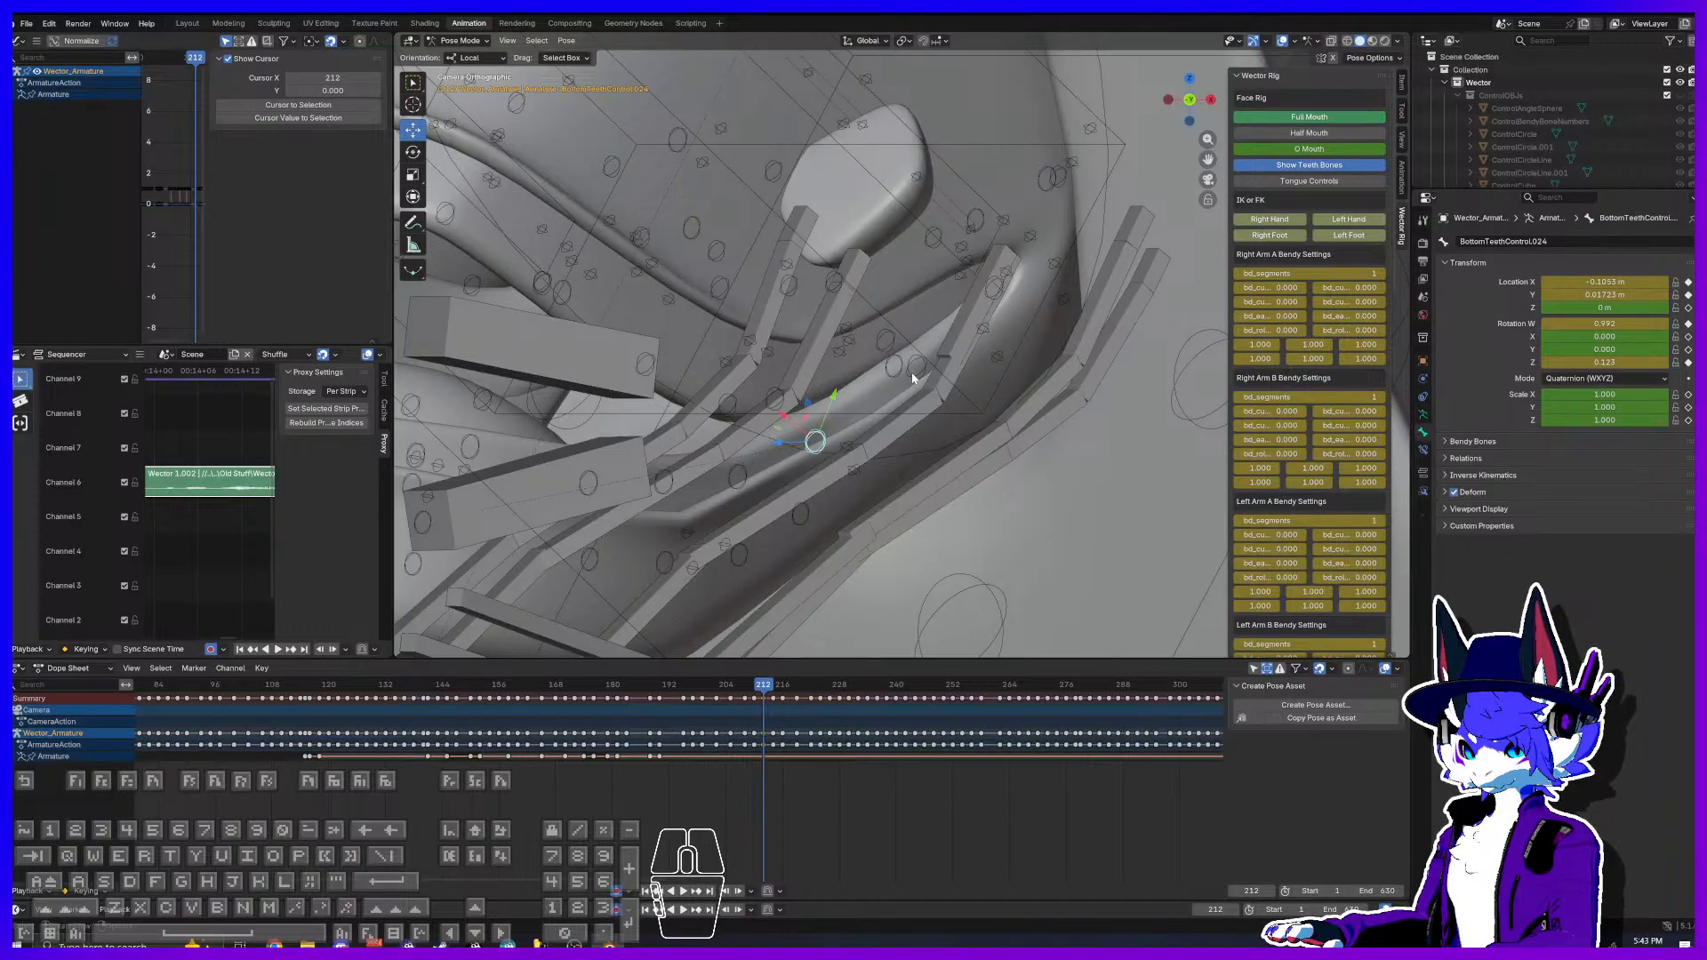
left_click_drag(919, 374, 949, 340)
right_click(949, 339)
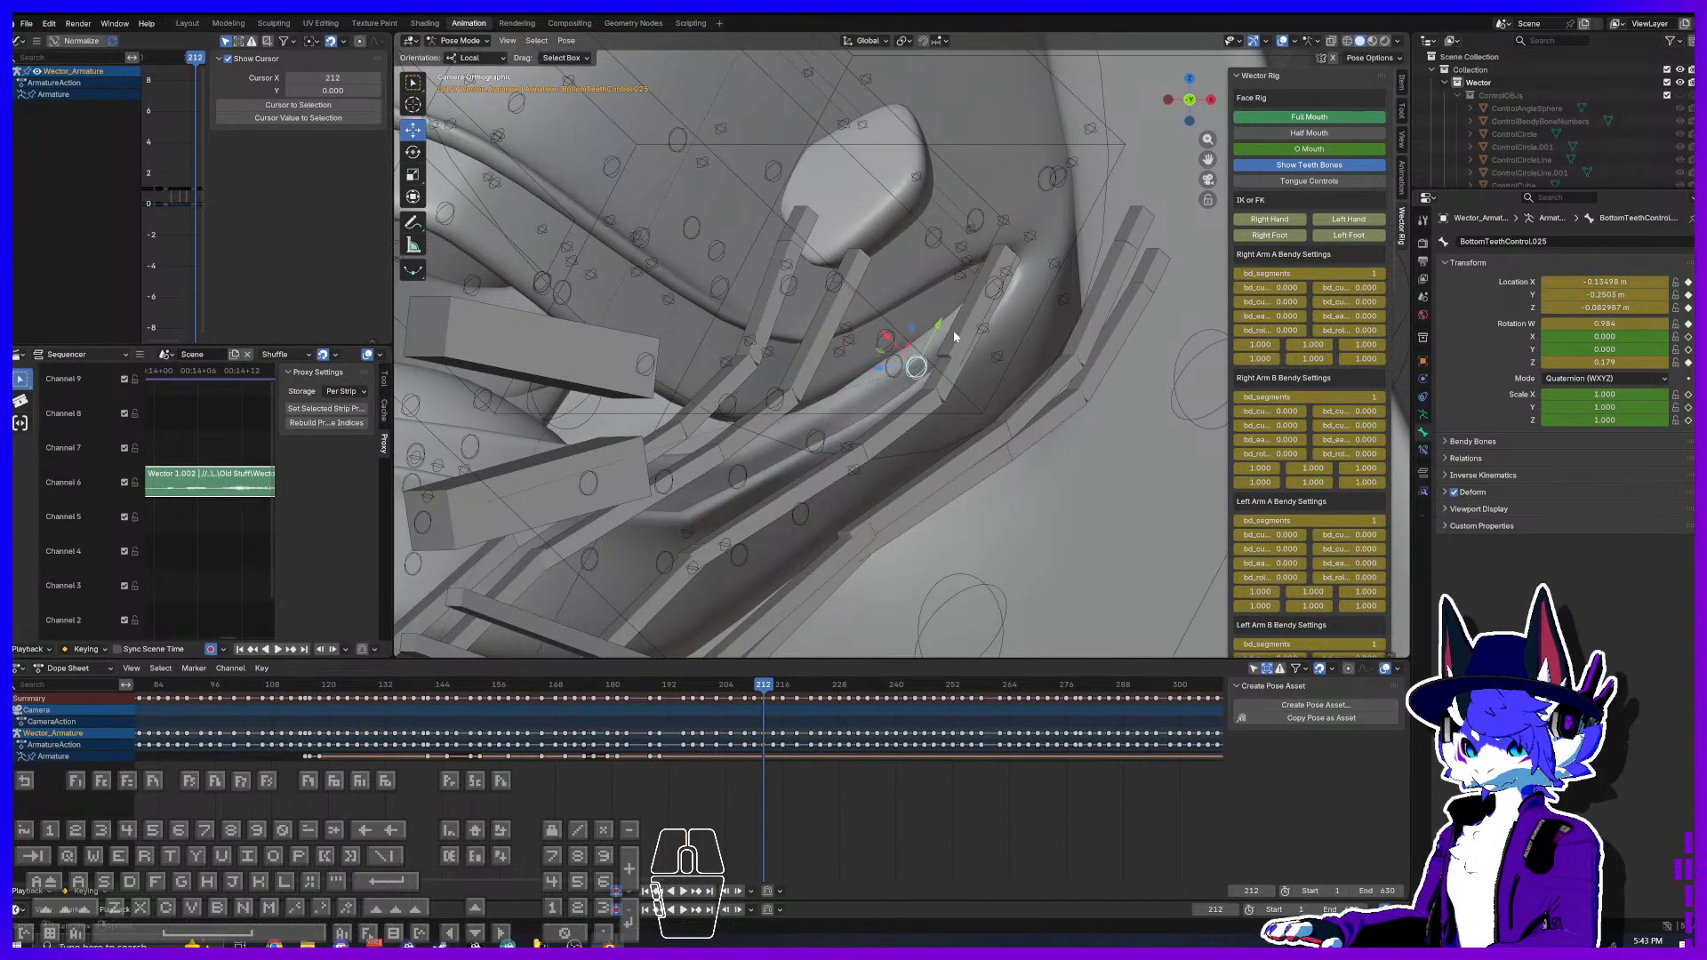
left_click(1007, 291)
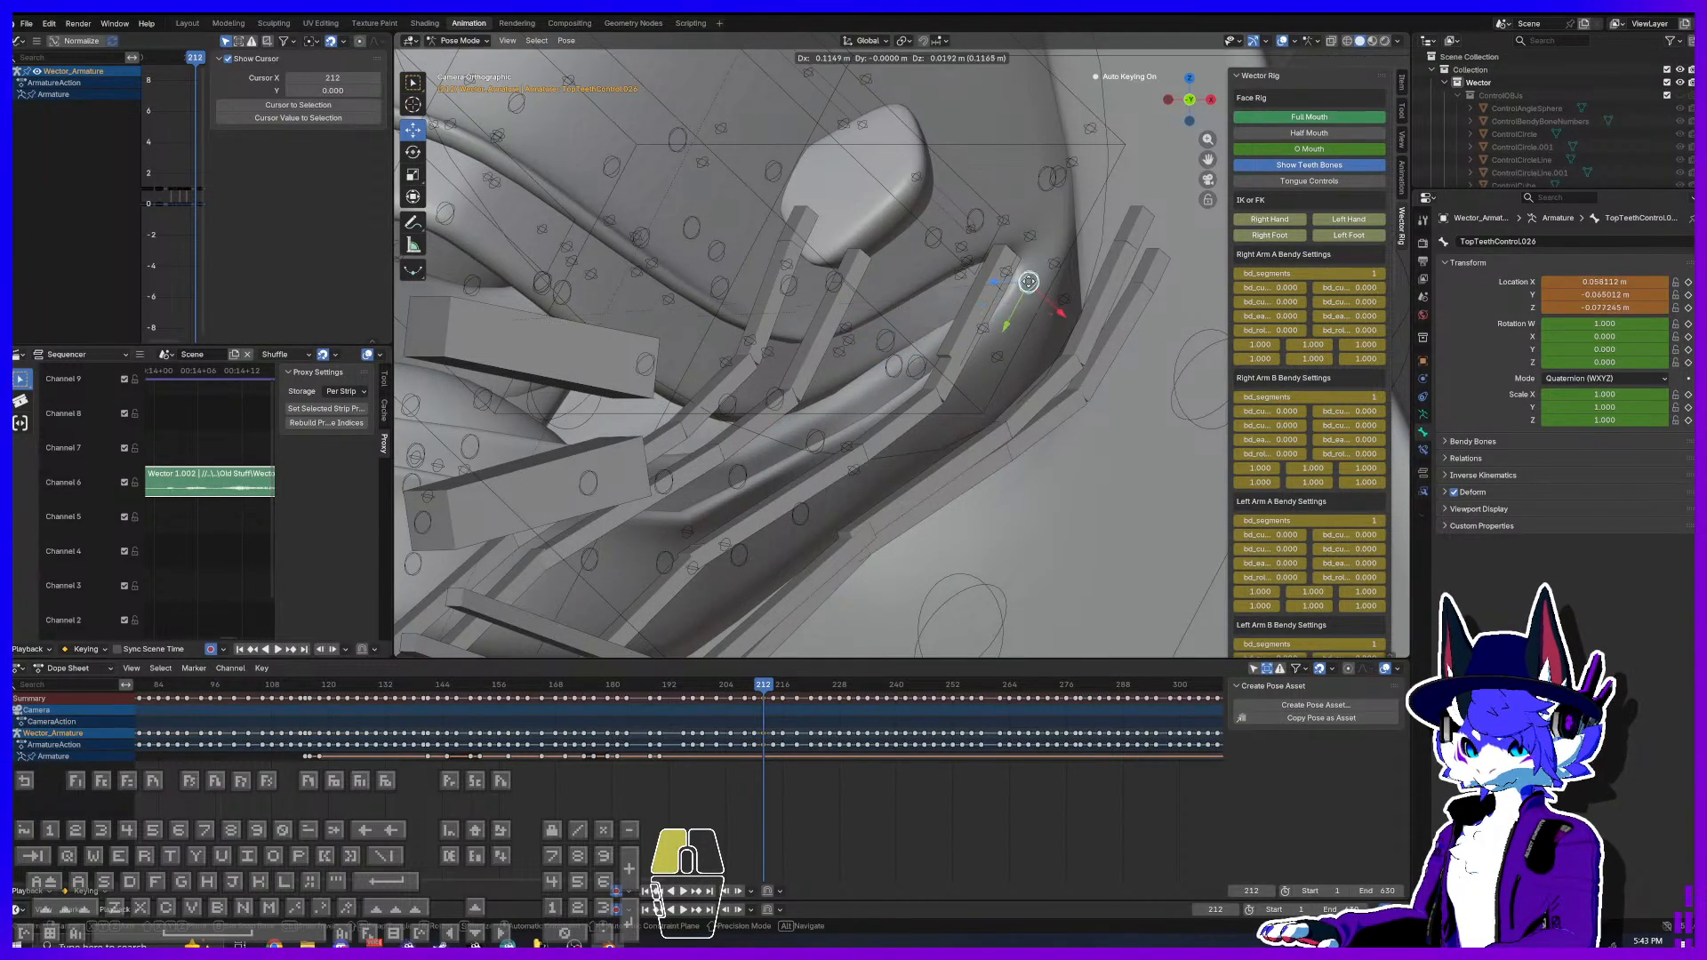
left_click(1043, 181)
left_click_drag(1045, 180, 940, 353)
right_click(941, 352)
Step: Select BottomTeethControl.025, BottomTeethControl.024 and the control above the mouth corner, and limit the Dope Sheet to the selected bones' keys
left_click(920, 380)
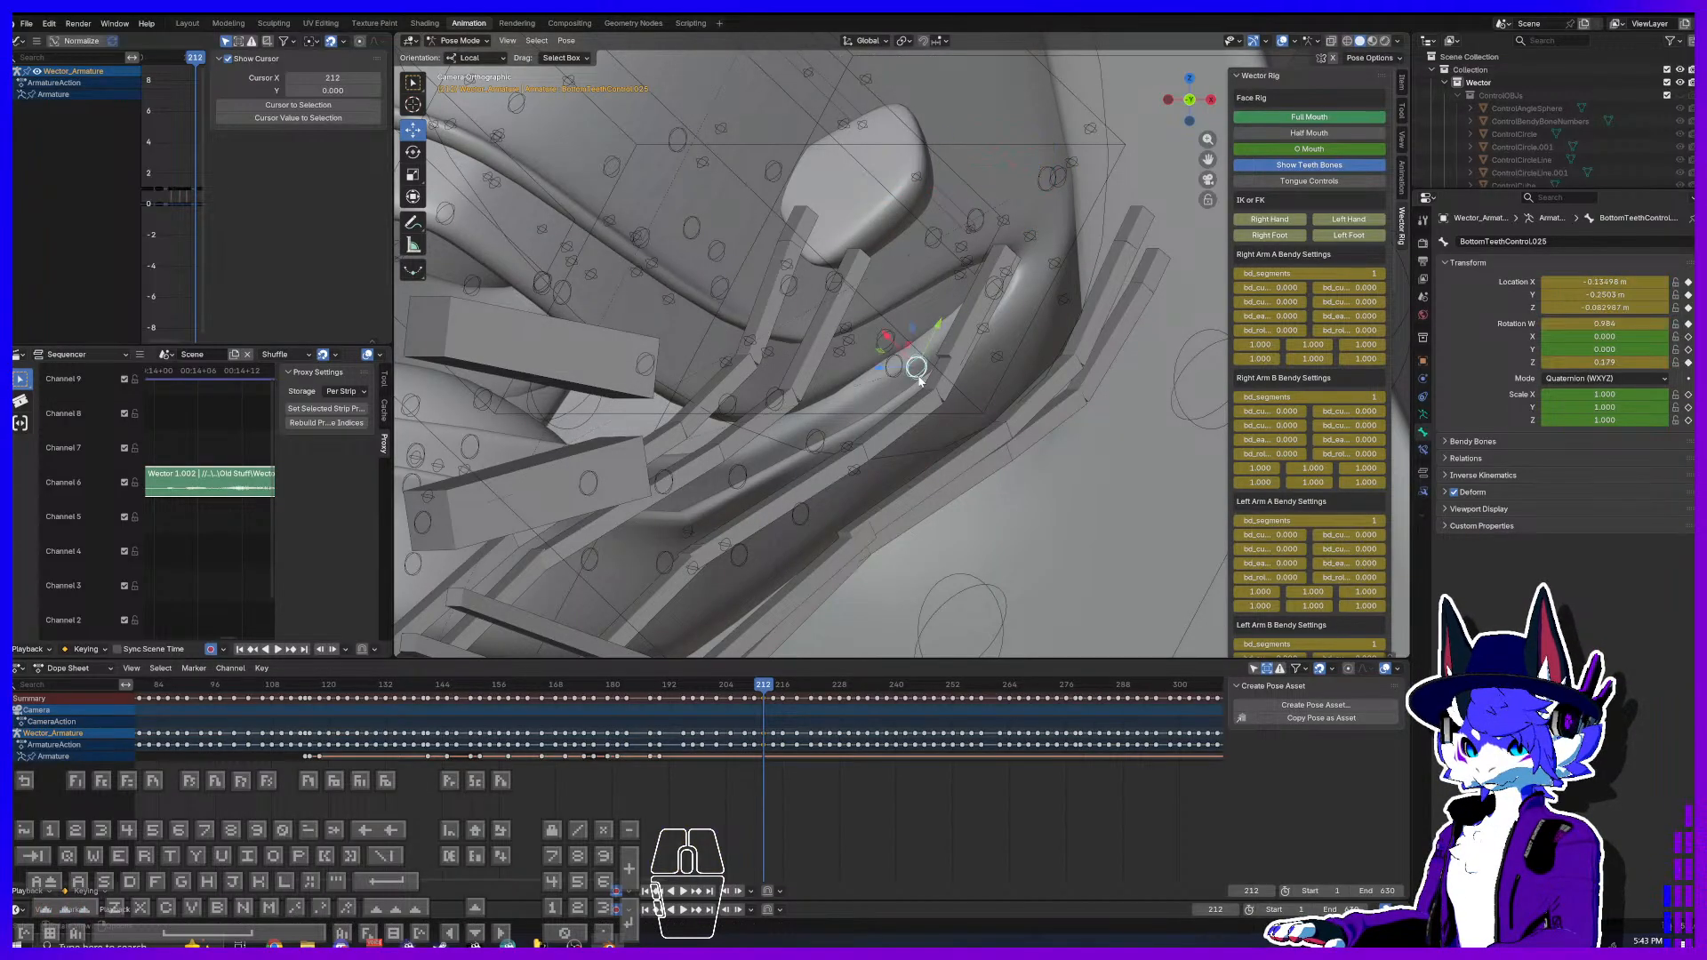
left_click(915, 377, "shift")
left_click_drag(981, 274, 902, 218, "shift")
right_click(902, 218)
left_click(824, 442, "shift")
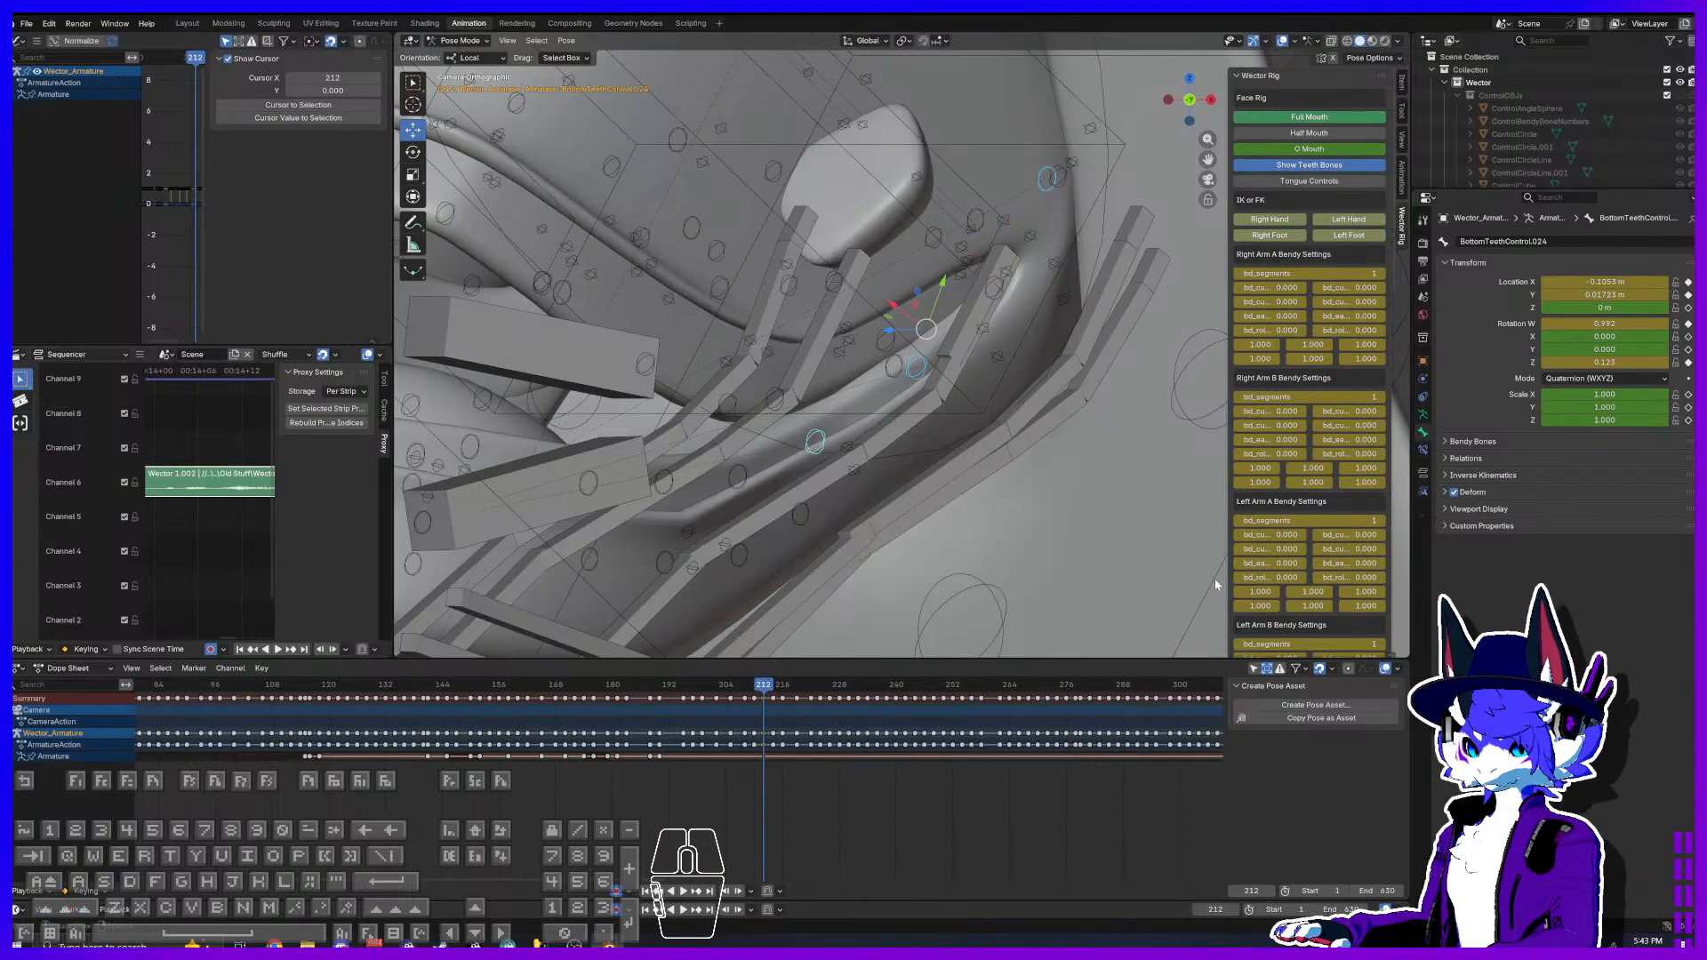
left_click(1255, 673)
scroll(782, 722, "up", 15)
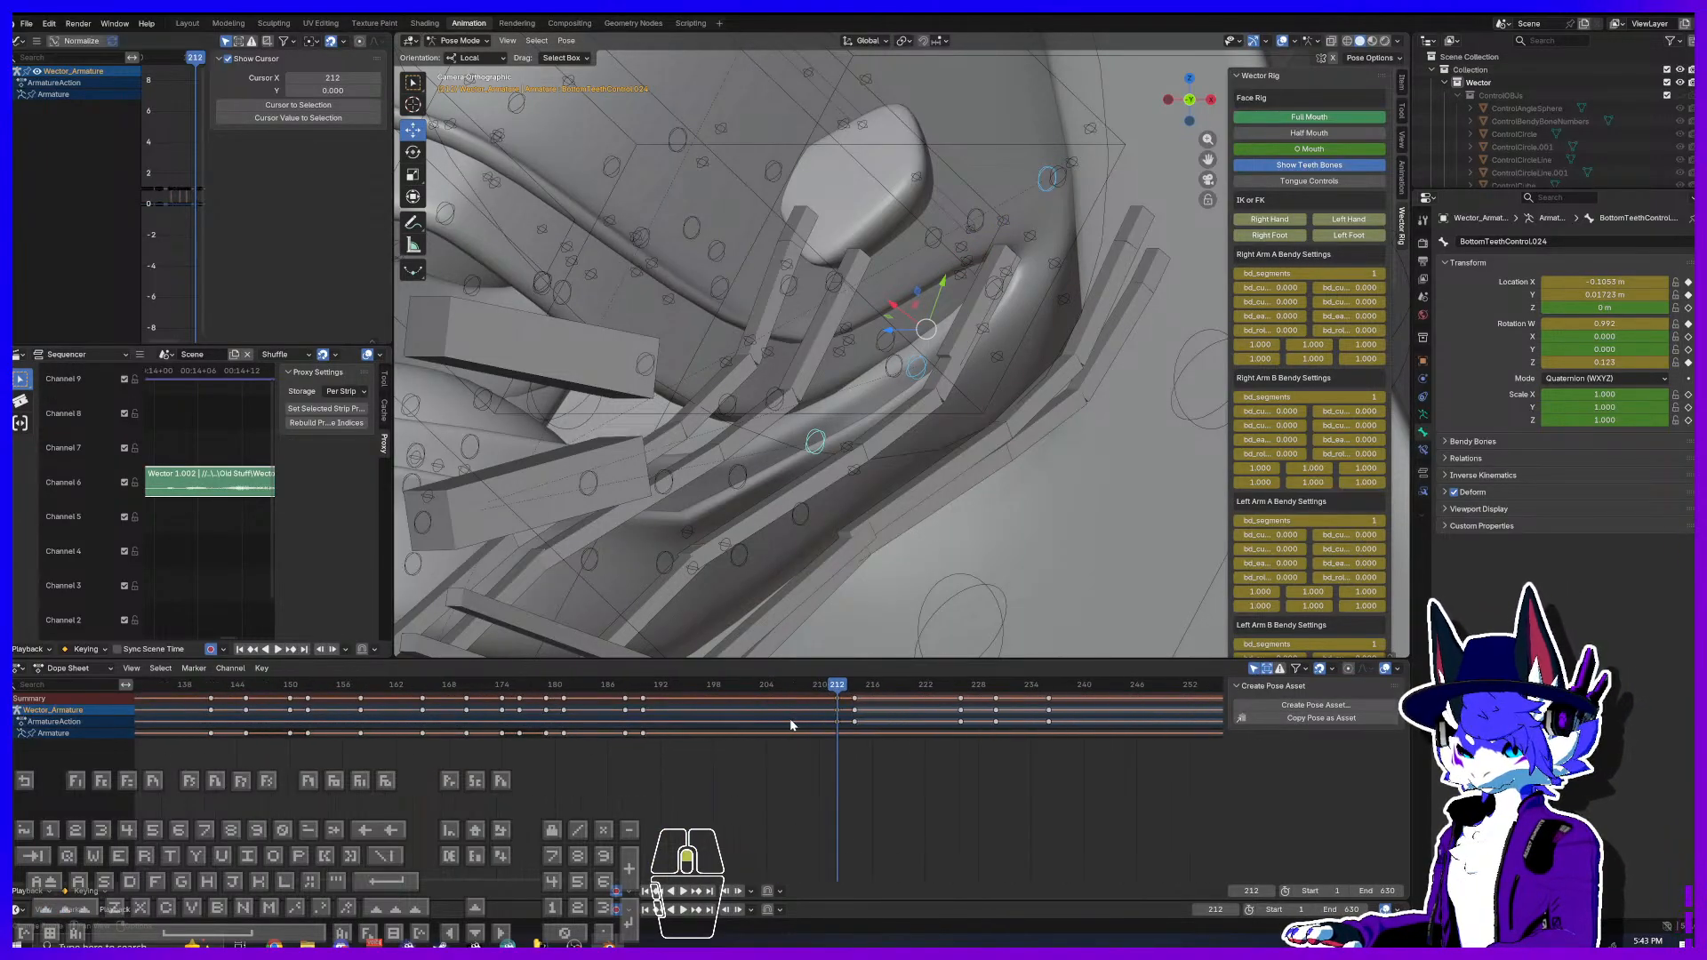
Step: Paste the selected teeth controls' frame 212 keys at frames 214 and 226
middle_click_drag(939, 740, 663, 765)
scroll(676, 742, "up", 8)
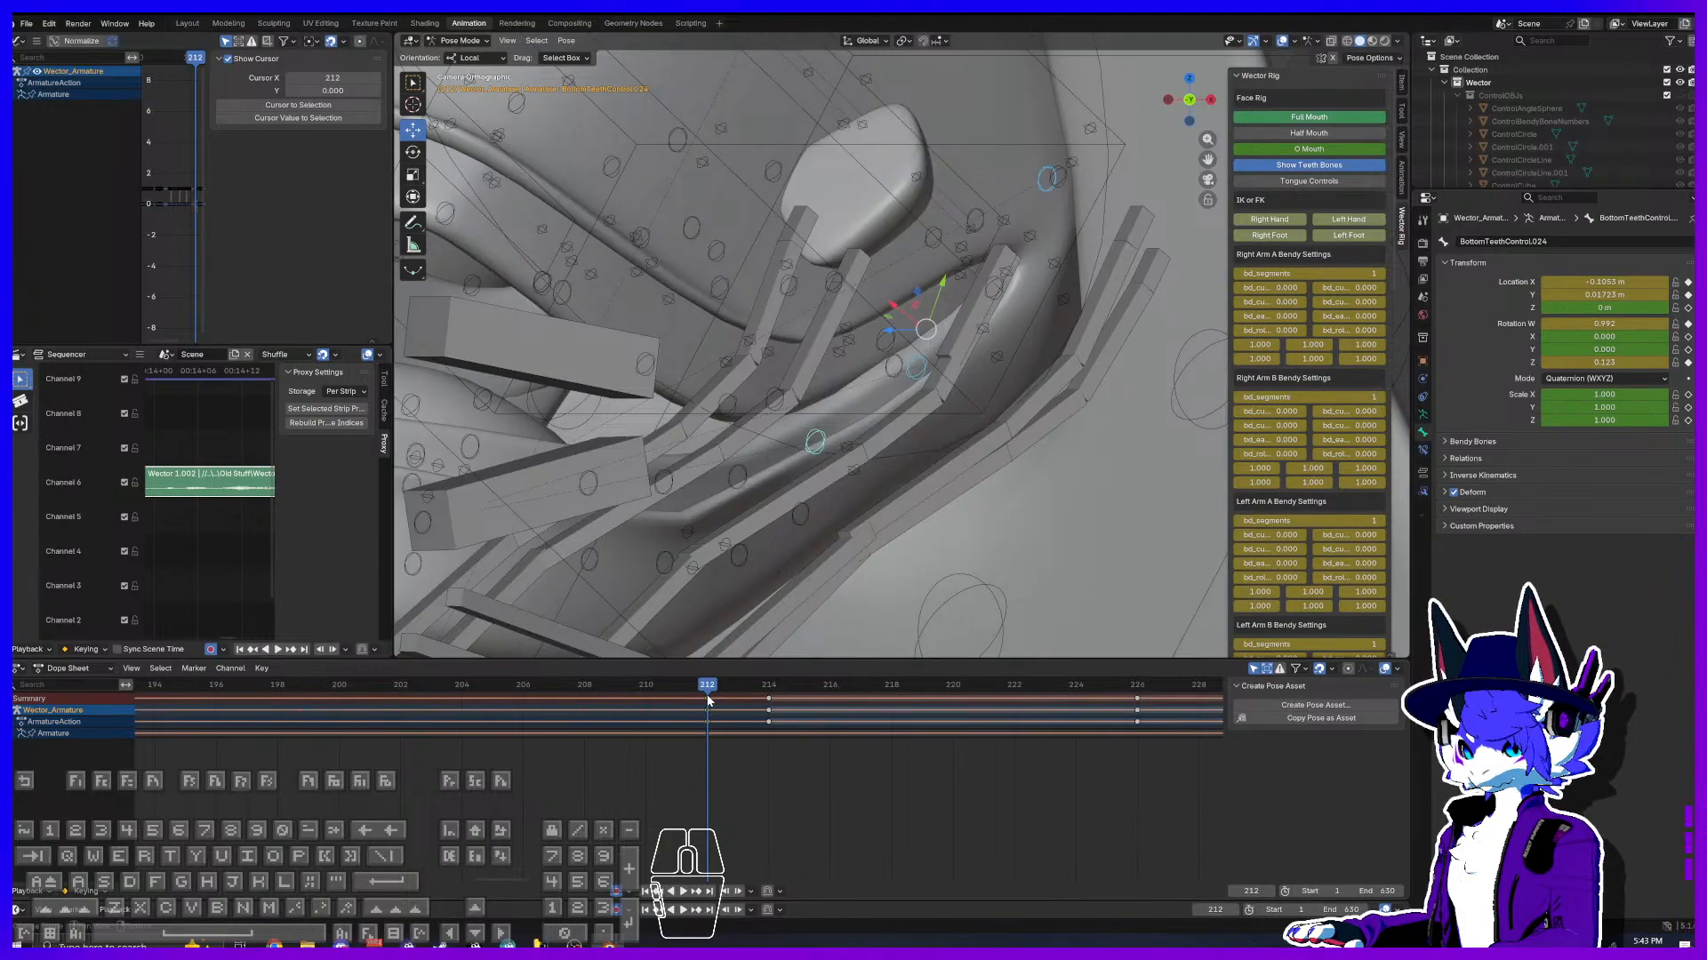
left_click_drag(709, 700, 771, 699)
key("ctrl+v")
middle_click_drag(924, 717, 724, 751)
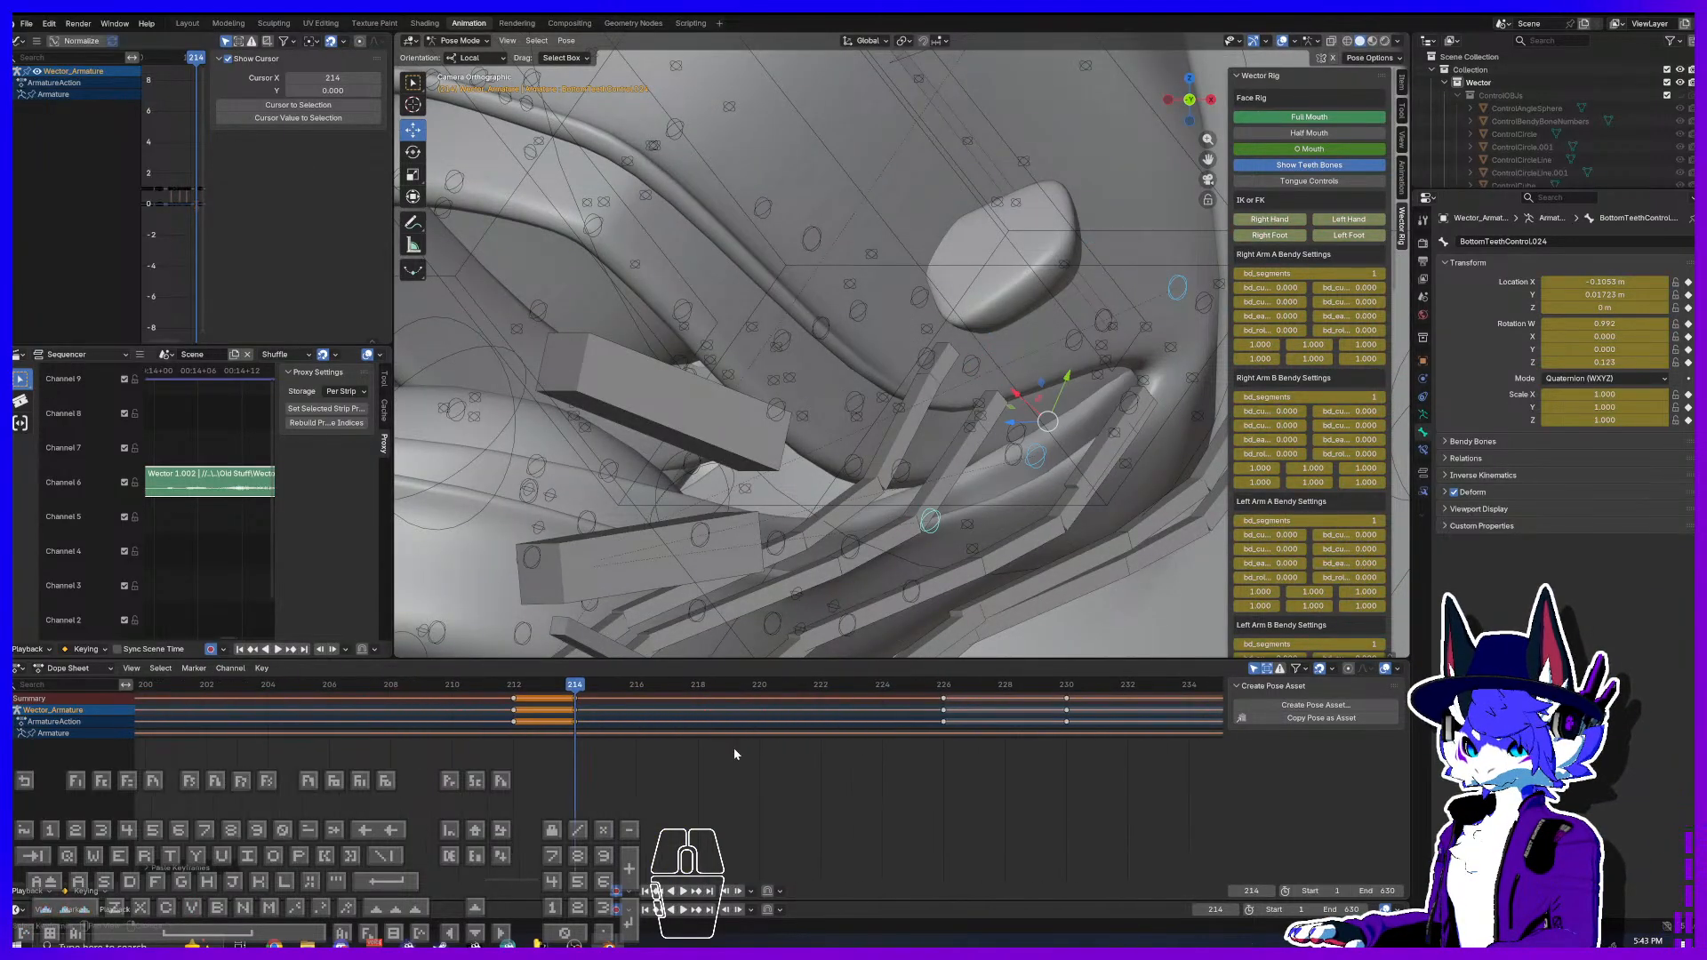
left_click(942, 686)
key("ctrl+v")
middle_click_drag(1102, 775, 752, 780)
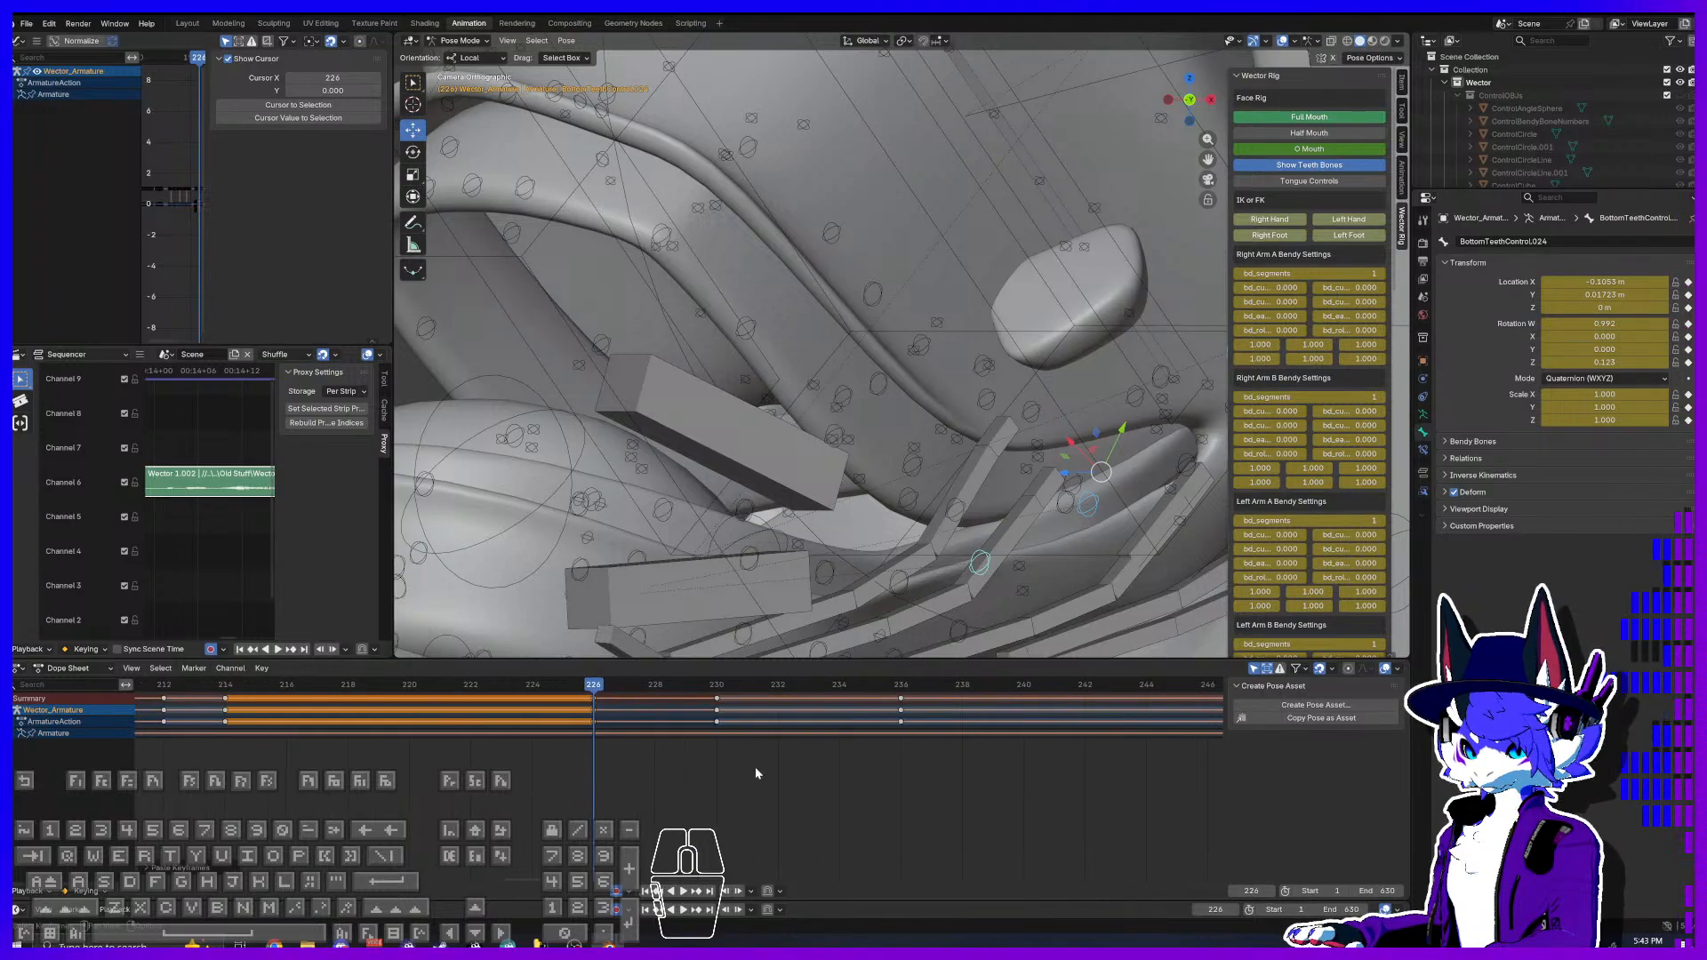
Step: Paste the same teeth control keys at frames 230 and 236
left_click(711, 687)
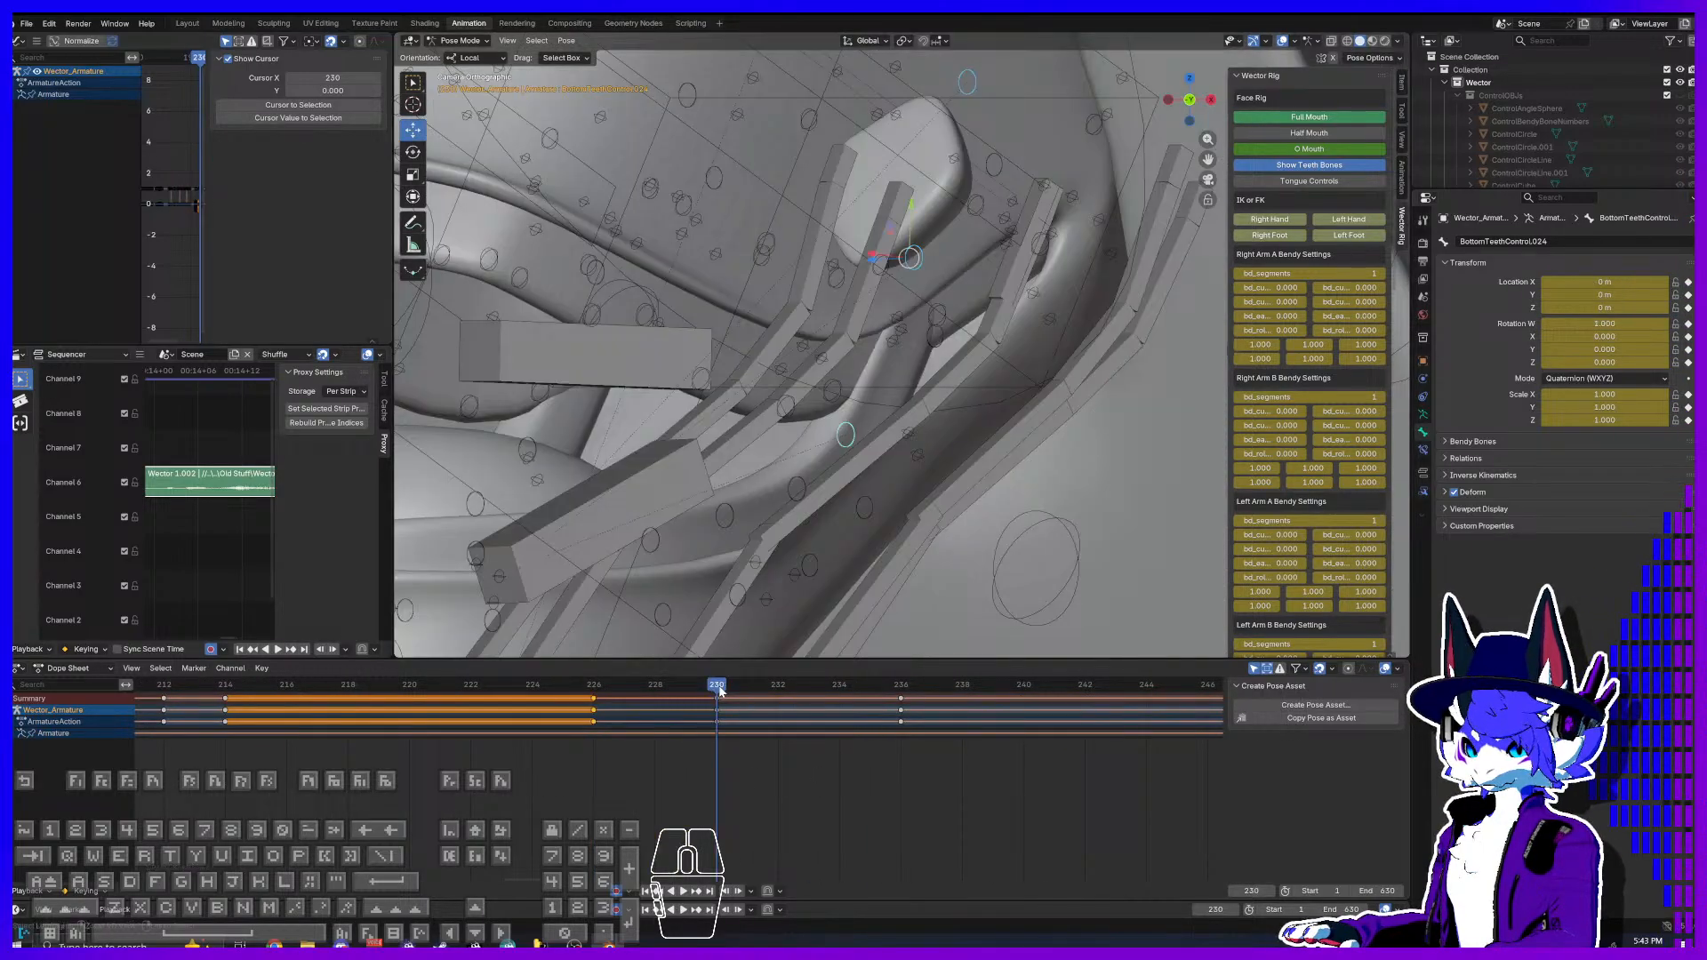
left_click(901, 683)
key("ctrl+v")
middle_click_drag(1161, 752, 784, 781)
middle_click_drag(1132, 729, 884, 715)
Step: Paste the teeth control keys at frames 256 and 264
left_click_drag(870, 682, 901, 691)
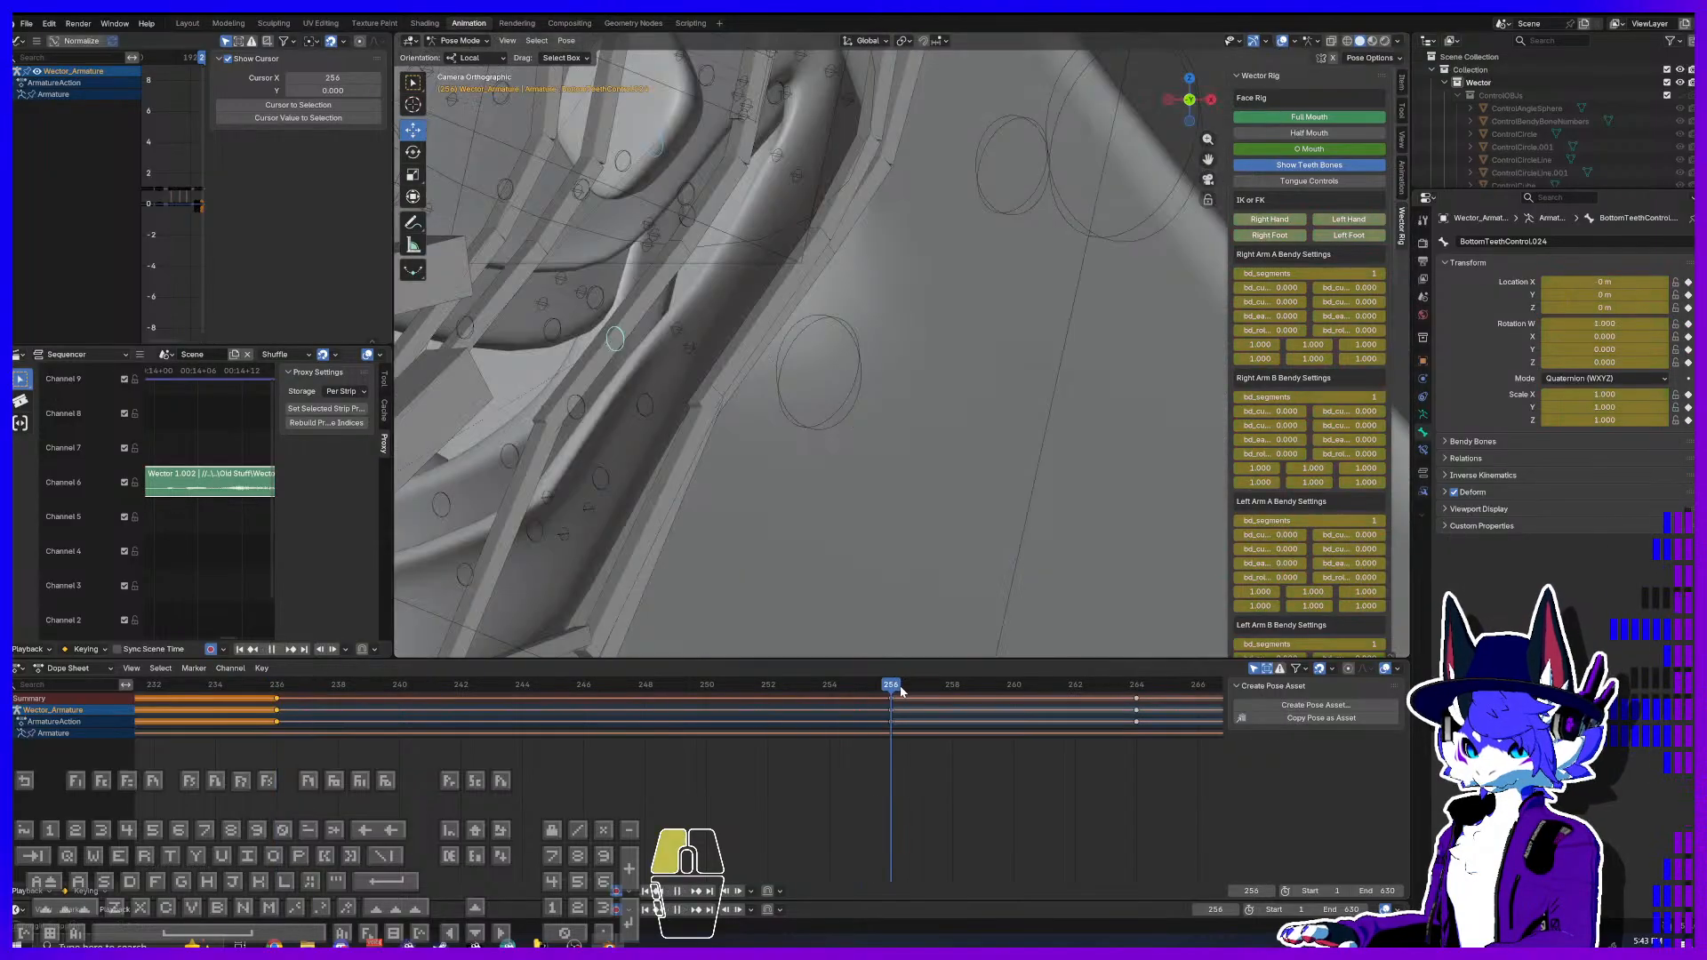
scroll(892, 640, "down", 5)
key("ctrl+v")
left_click(917, 718)
key("ctrl+v")
middle_click_drag(917, 718, 768, 749)
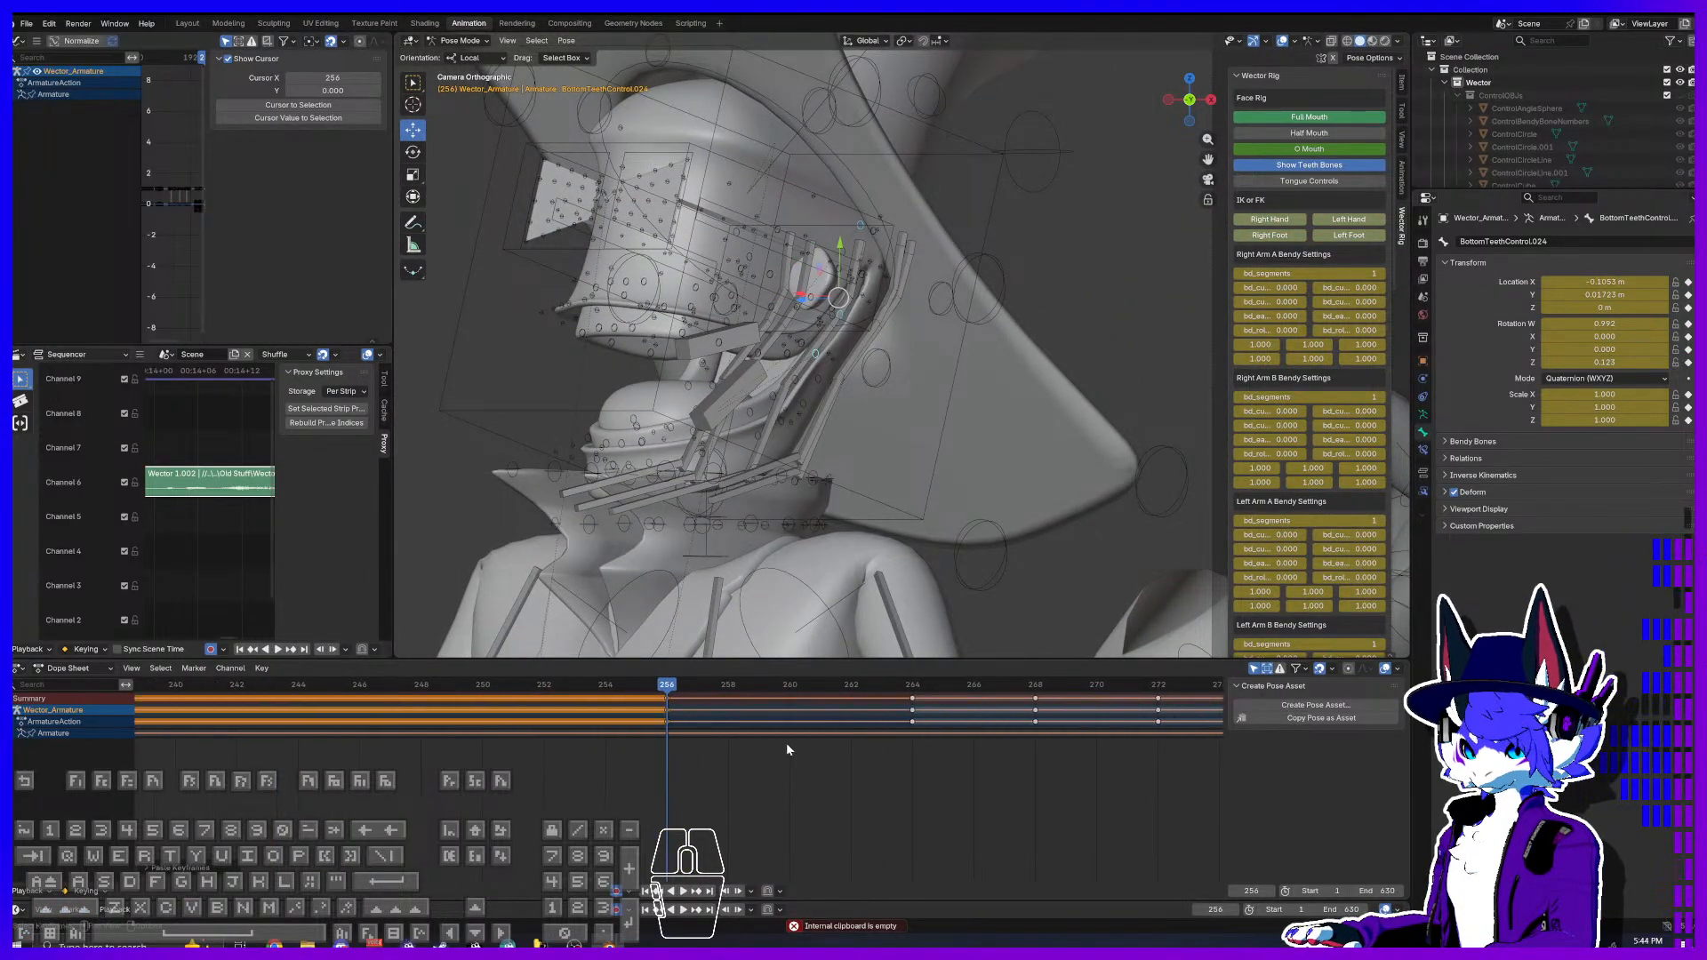
left_click(913, 690)
key("ctrl+v")
Step: Paste the teeth control keys at frames 268 and 272
middle_click_drag(1013, 723, 776, 711)
left_click(880, 686)
key("ctrl+v")
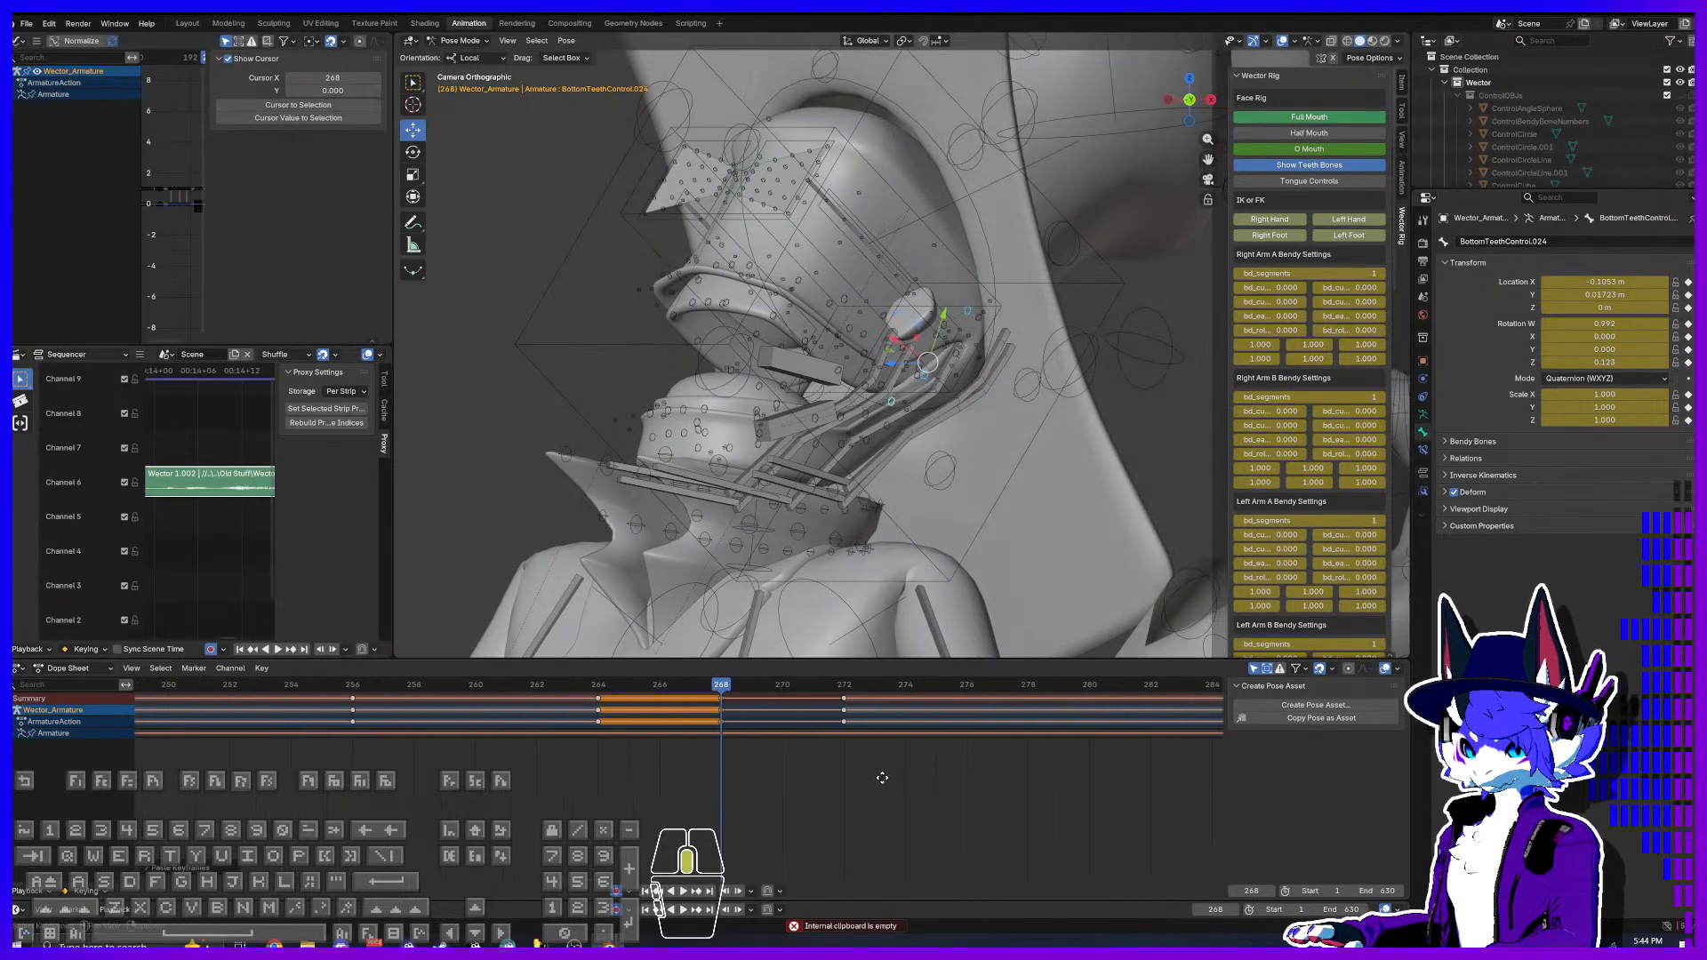
left_click(843, 685)
middle_click_drag(972, 752, 644, 770)
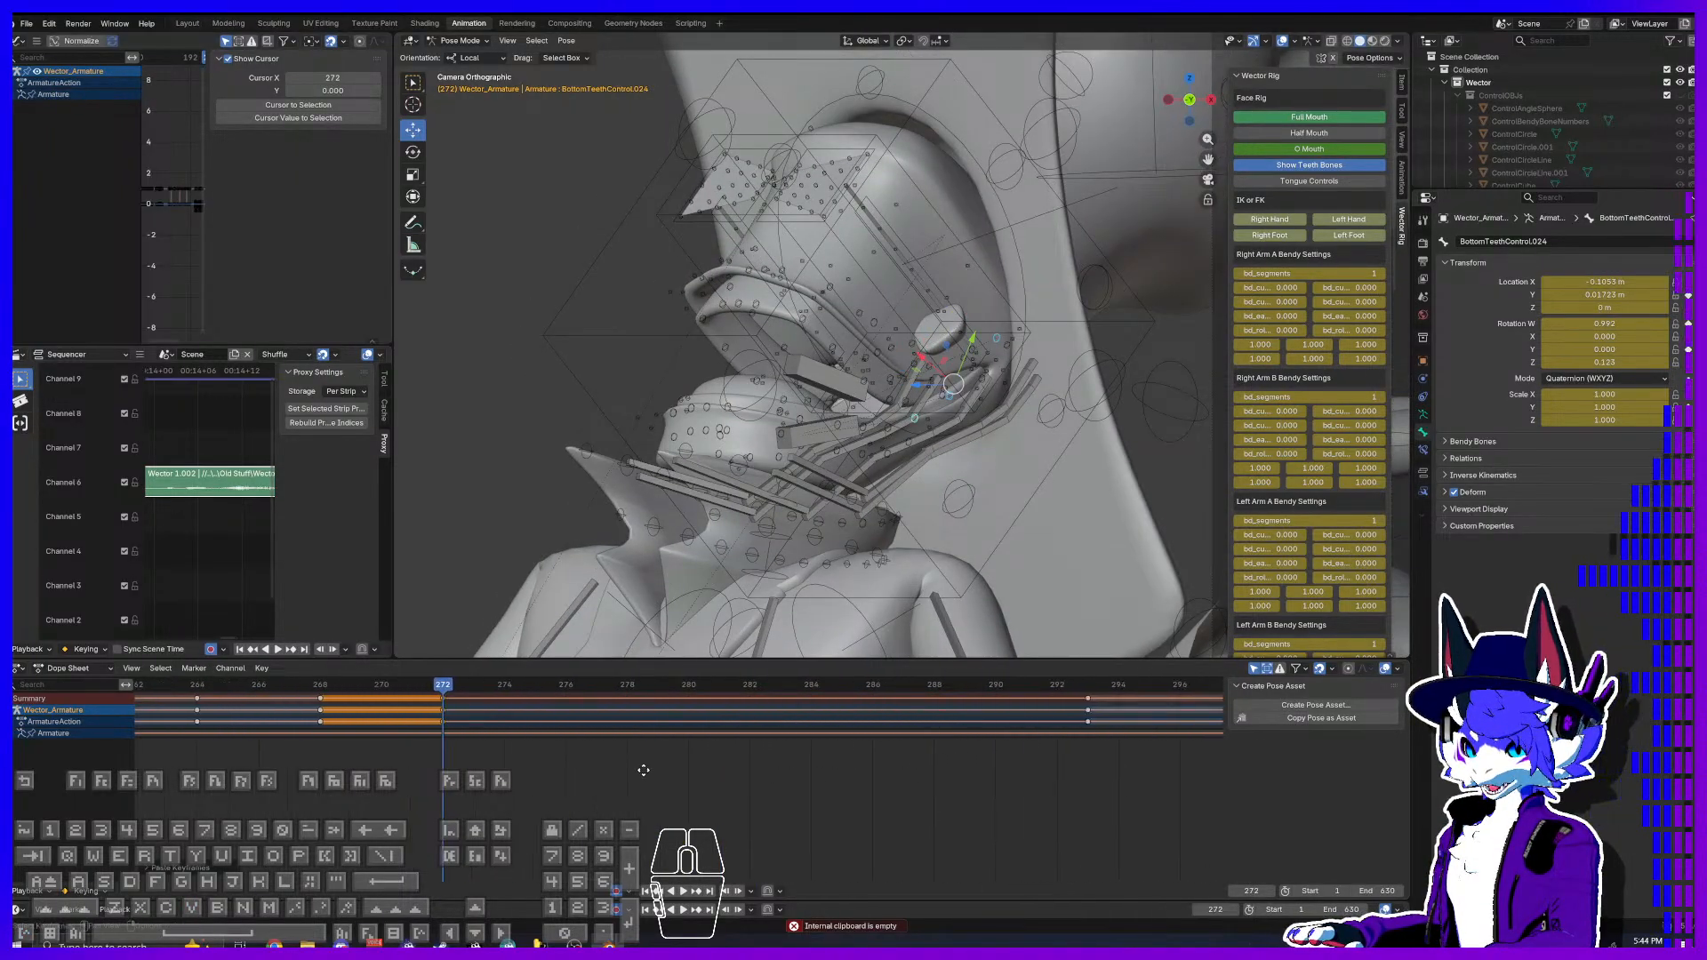
Step: Paste the teeth control keys at frames 293 and 298
left_click(1076, 687)
middle_click_drag(1060, 792, 709, 803)
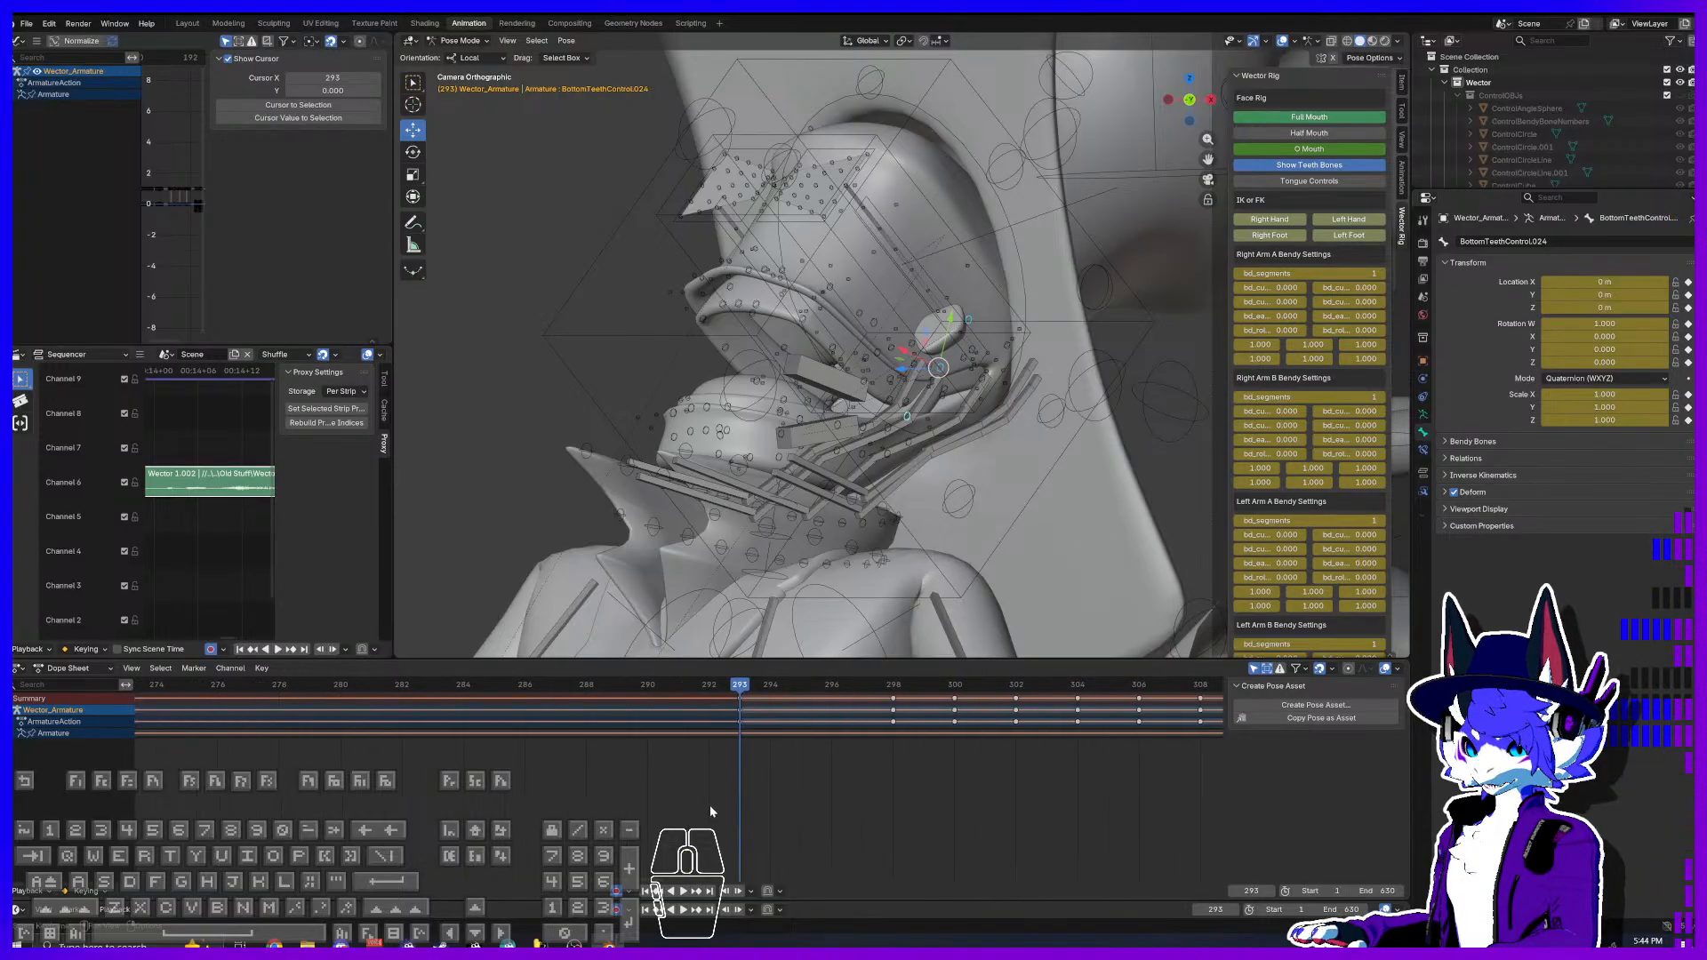
key("ctrl+v")
left_click(893, 686)
key("ctrl+v")
Step: Clear the bone selection at frame 300 and restore the keys of all channels in the Dope Sheet
middle_click_drag(962, 741, 789, 686)
left_click(769, 686)
scroll(555, 475, "down", 3)
middle_click_drag(551, 474, 708, 520, "shift")
scroll(690, 502, "up", 2)
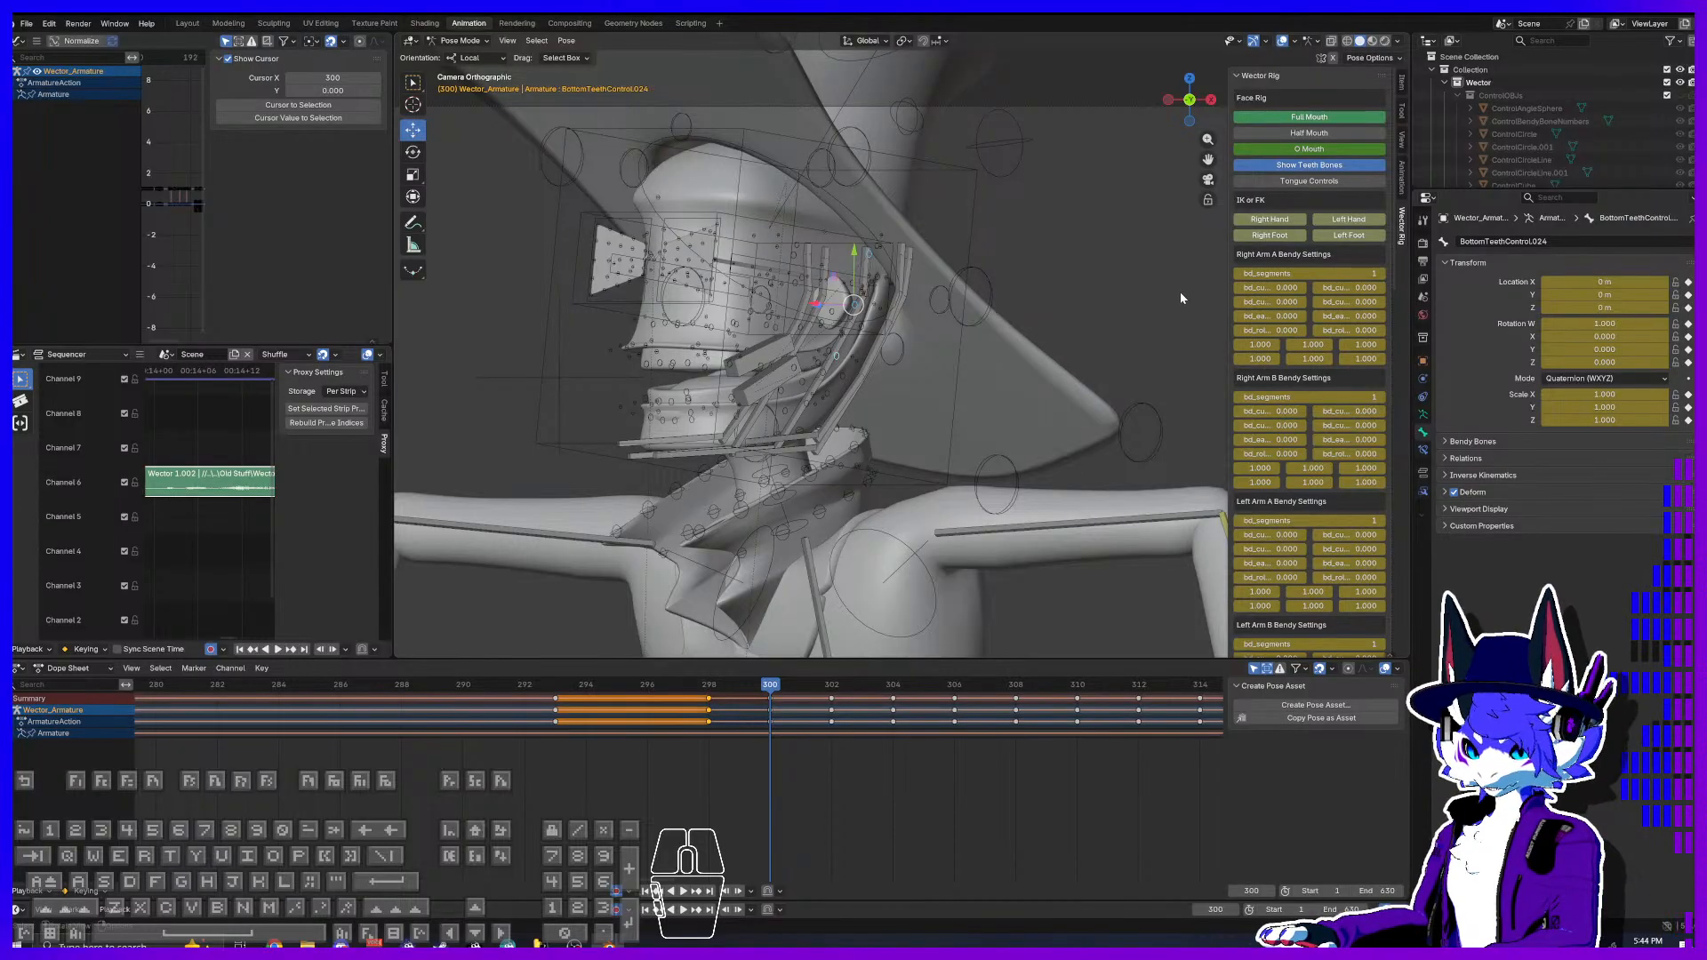
left_click(1061, 383)
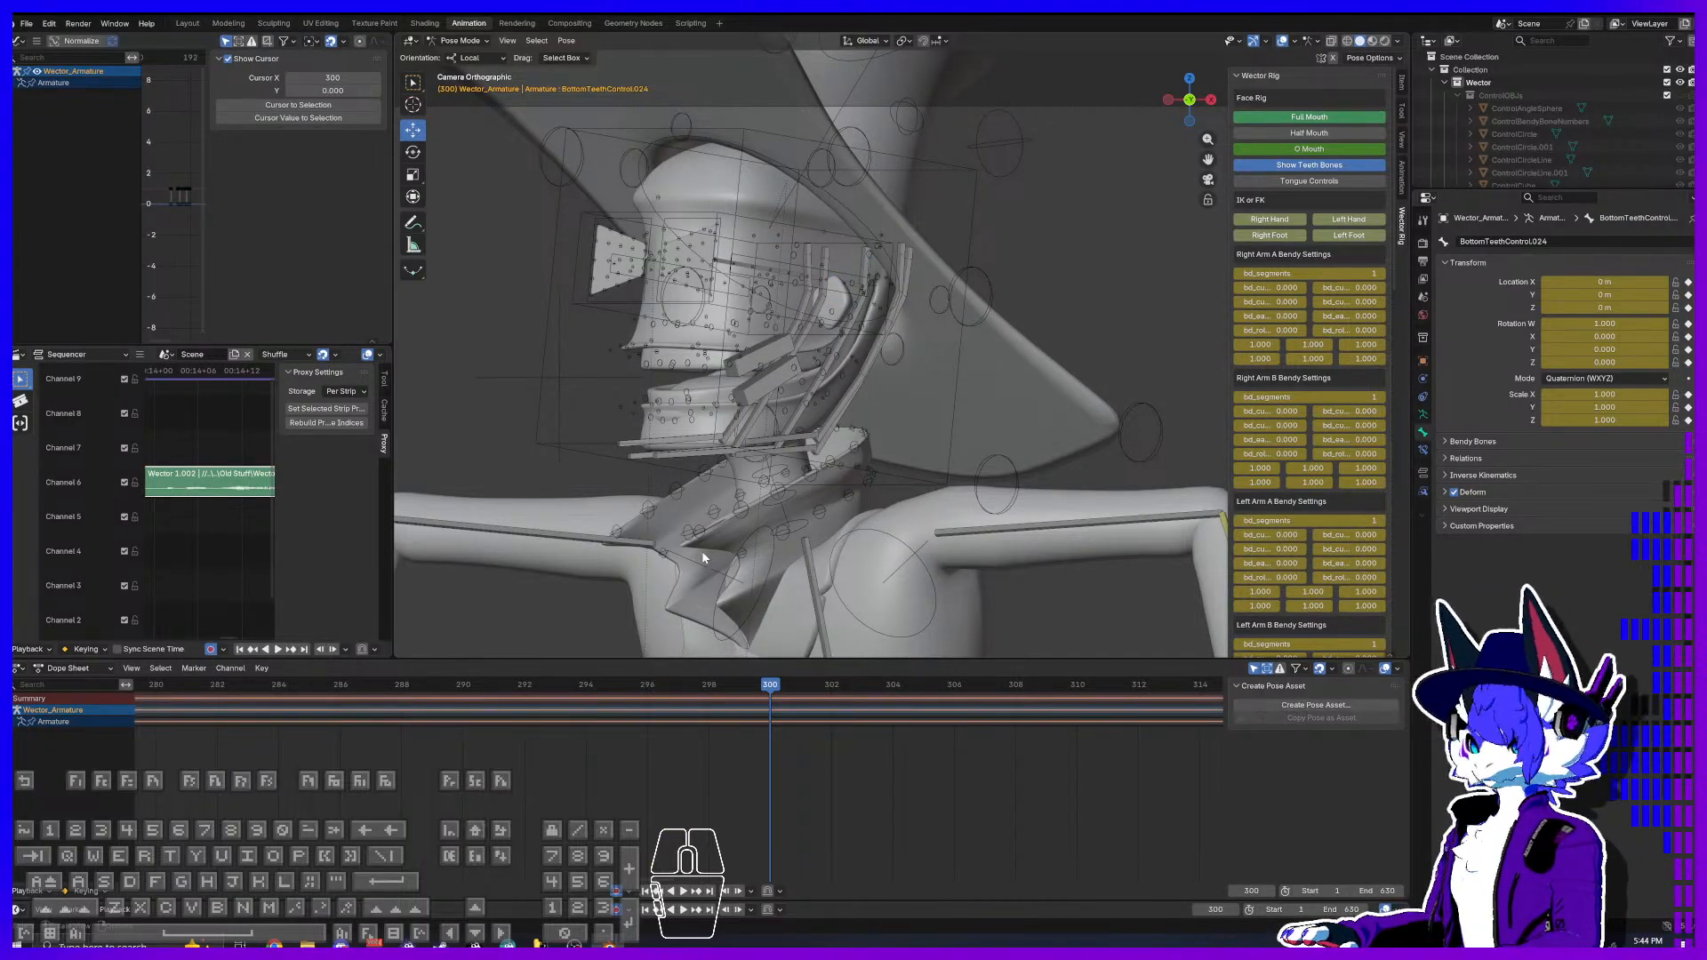
scroll(712, 551, "up", 6)
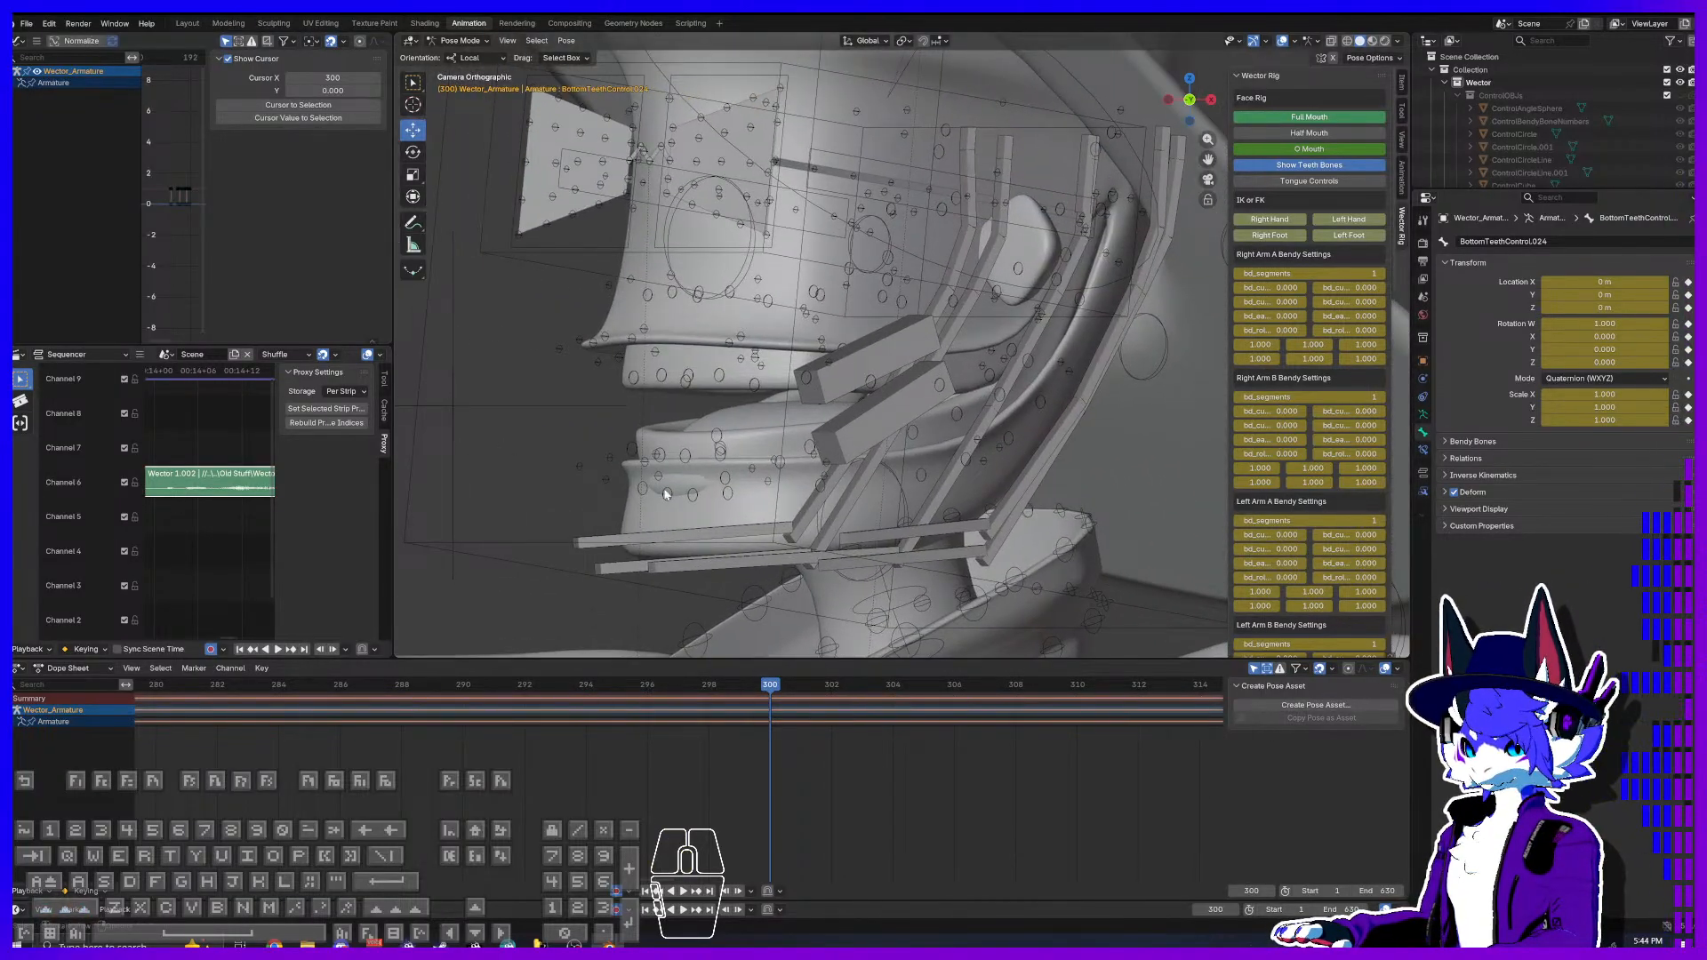
scroll(666, 493, "up", 3)
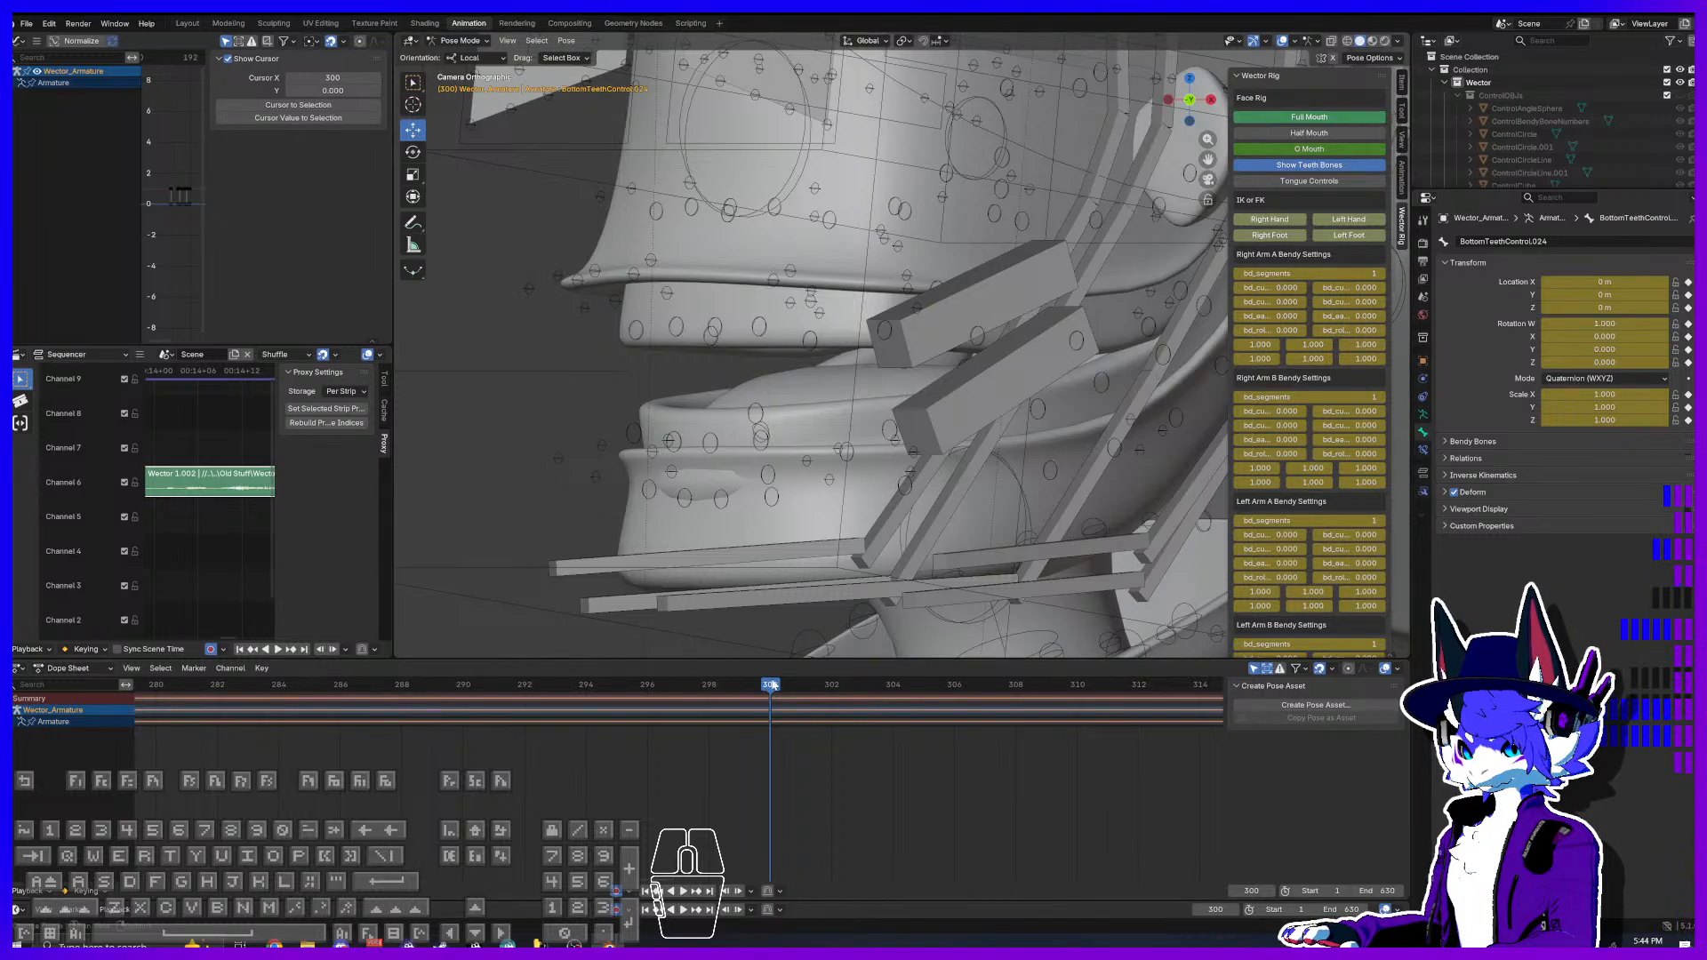
left_click_drag(770, 687, 752, 688)
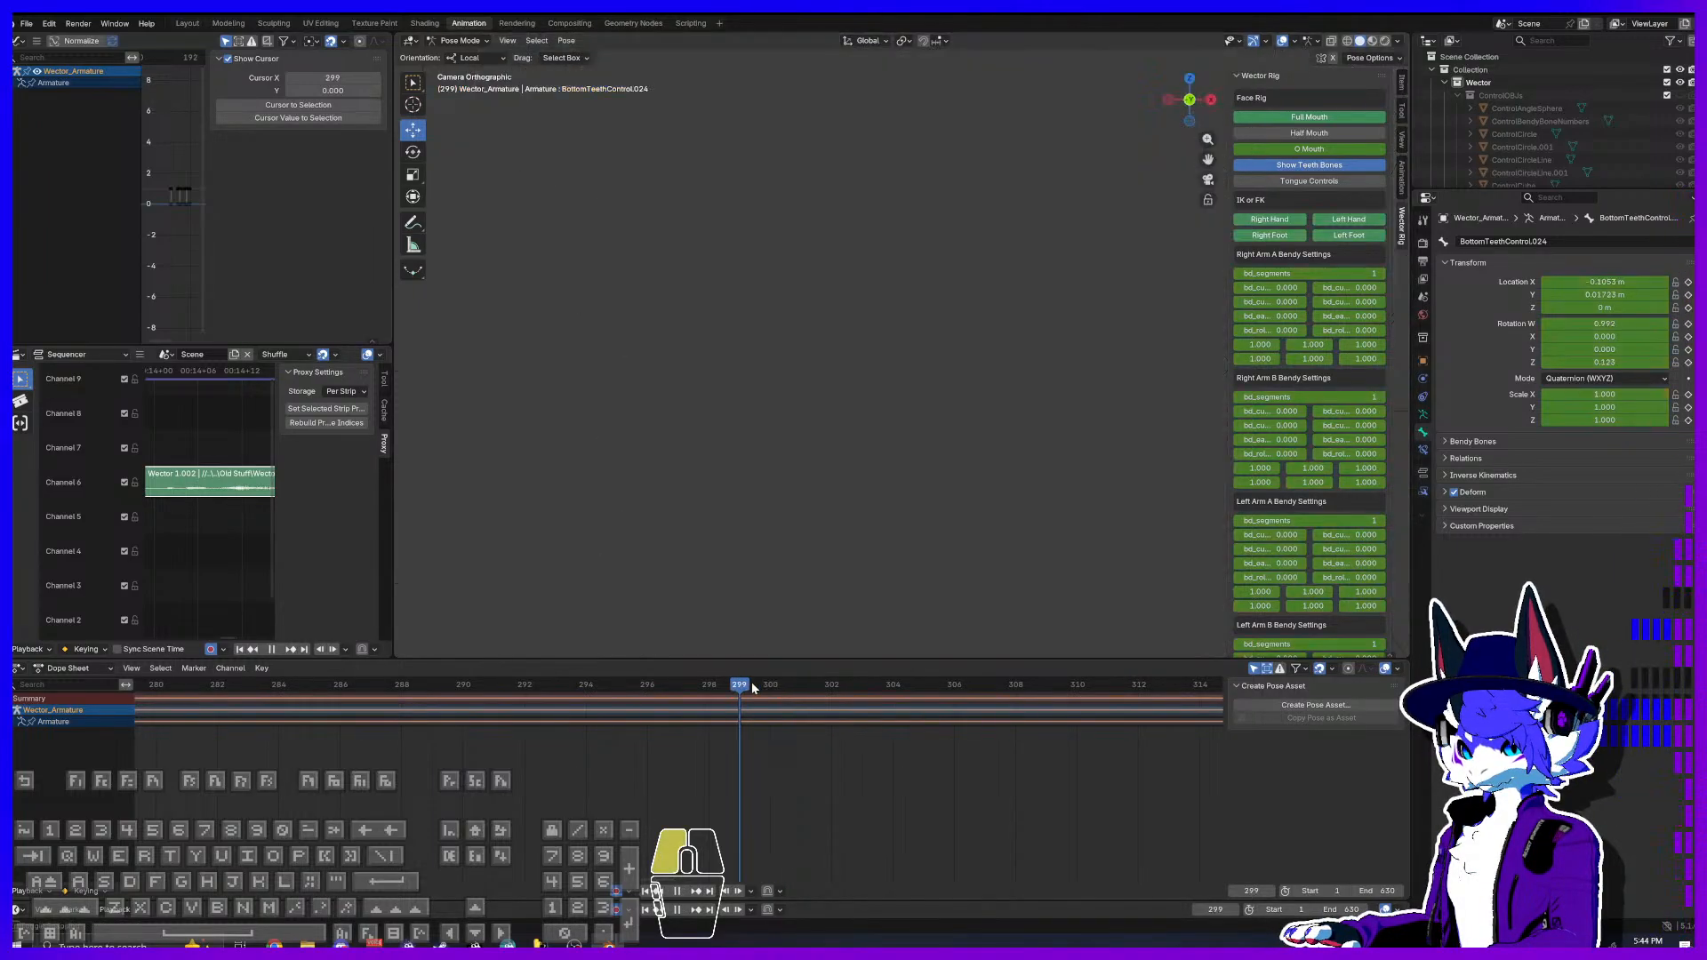
left_click(1256, 669)
Step: Scrub between frames 299 and 302 to examine how the mouth and lower jaw change
middle_click_drag(963, 448, 675, 455, "shift")
scroll(960, 499, "up", 3)
middle_click_drag(963, 501, 803, 183, "shift")
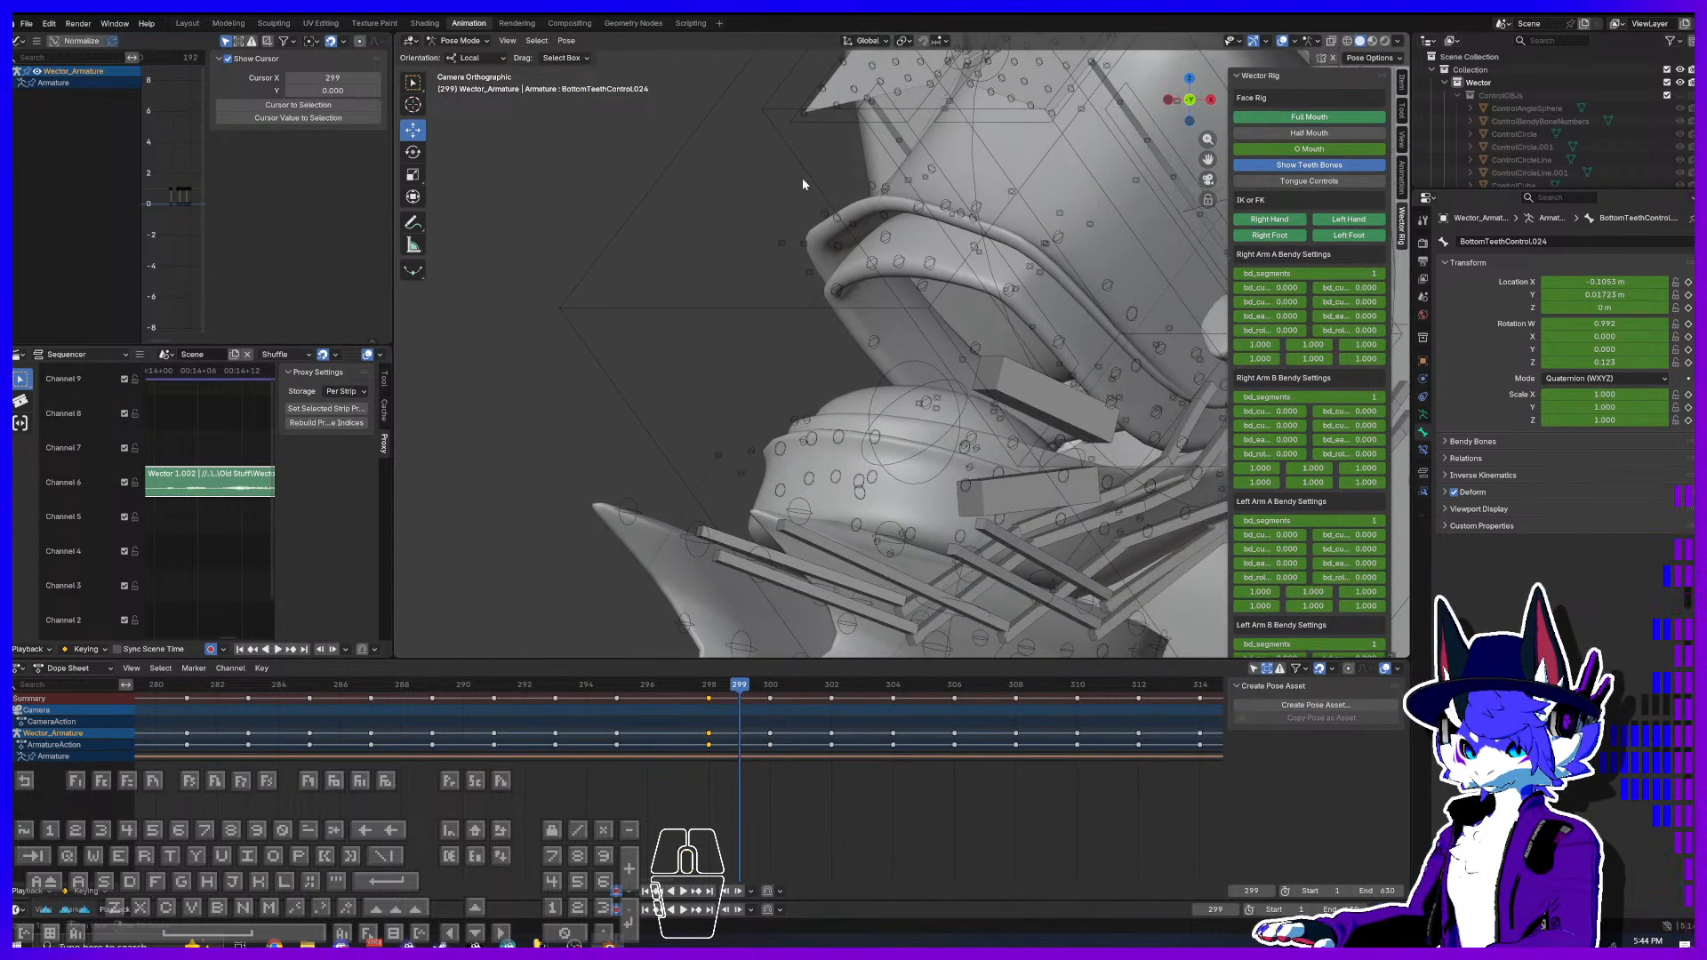
scroll(802, 184, "down", 1)
left_click_drag(746, 687, 823, 690)
middle_click_drag(599, 441, 1178, 390, "shift")
left_click_drag(832, 691, 773, 688)
scroll(1049, 200, "up", 2)
middle_click_drag(1140, 133, 1046, 282, "shift")
left_click(1078, 233)
left_click_drag(1103, 244, 1112, 238)
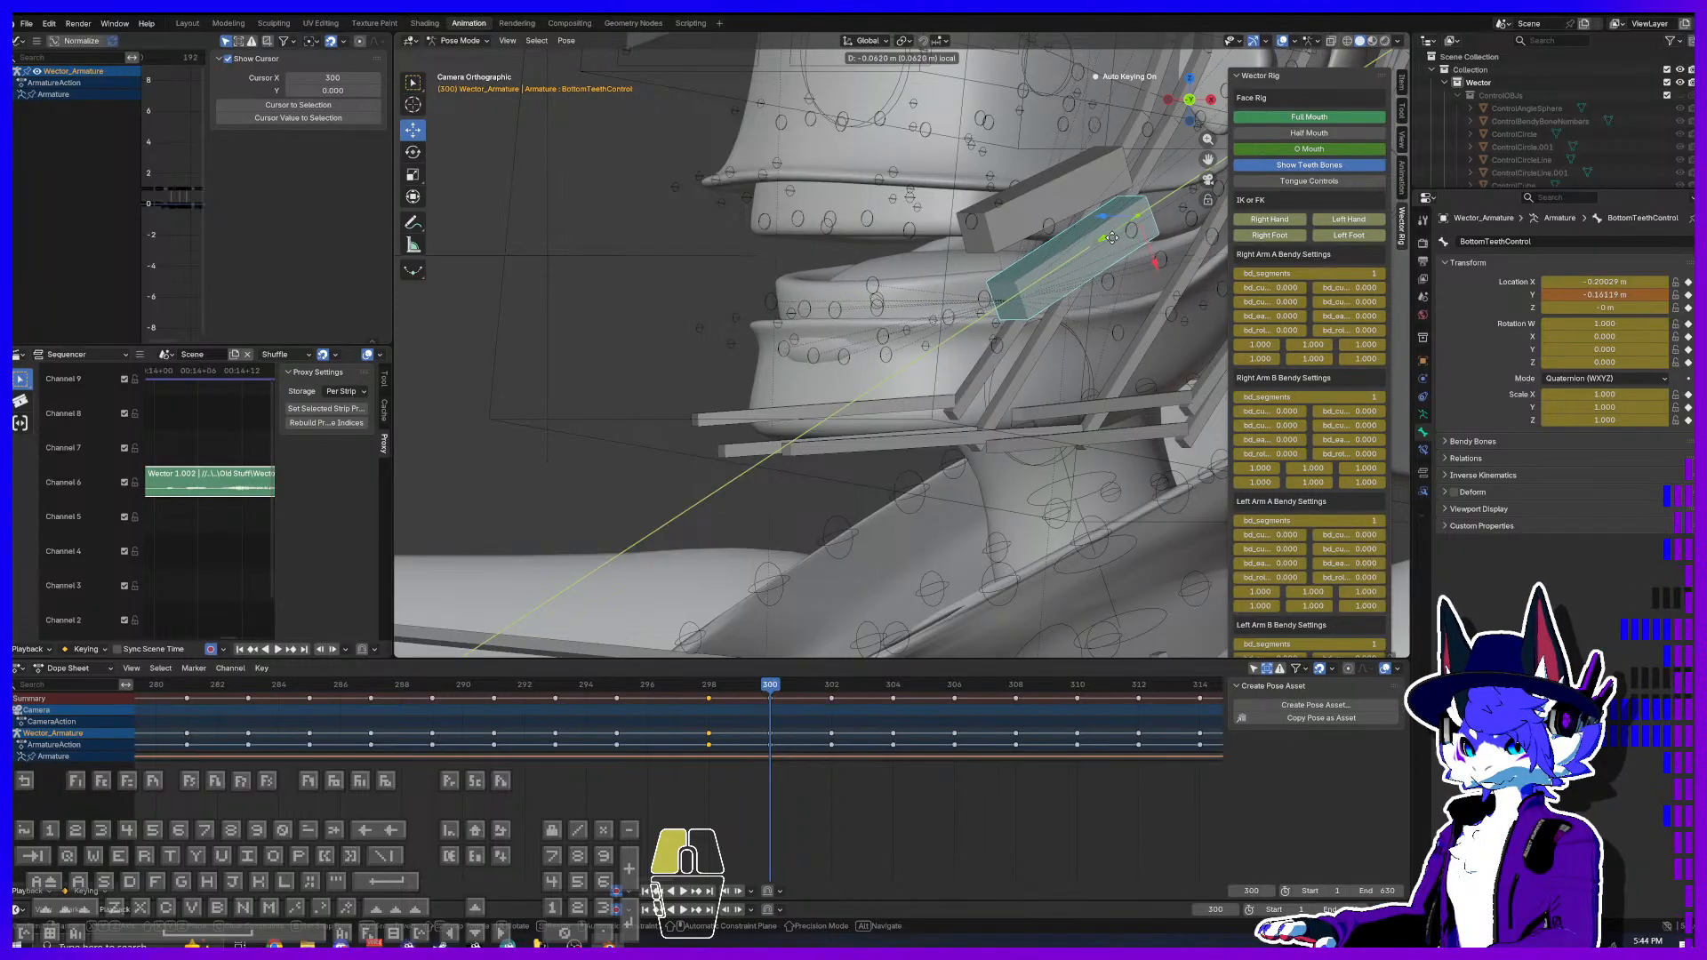
right_click(1112, 238)
Step: Nudge the Head.026 control below the lower lip at frame 300 and save the file after checking frame 302
scroll(804, 363, "up", 4)
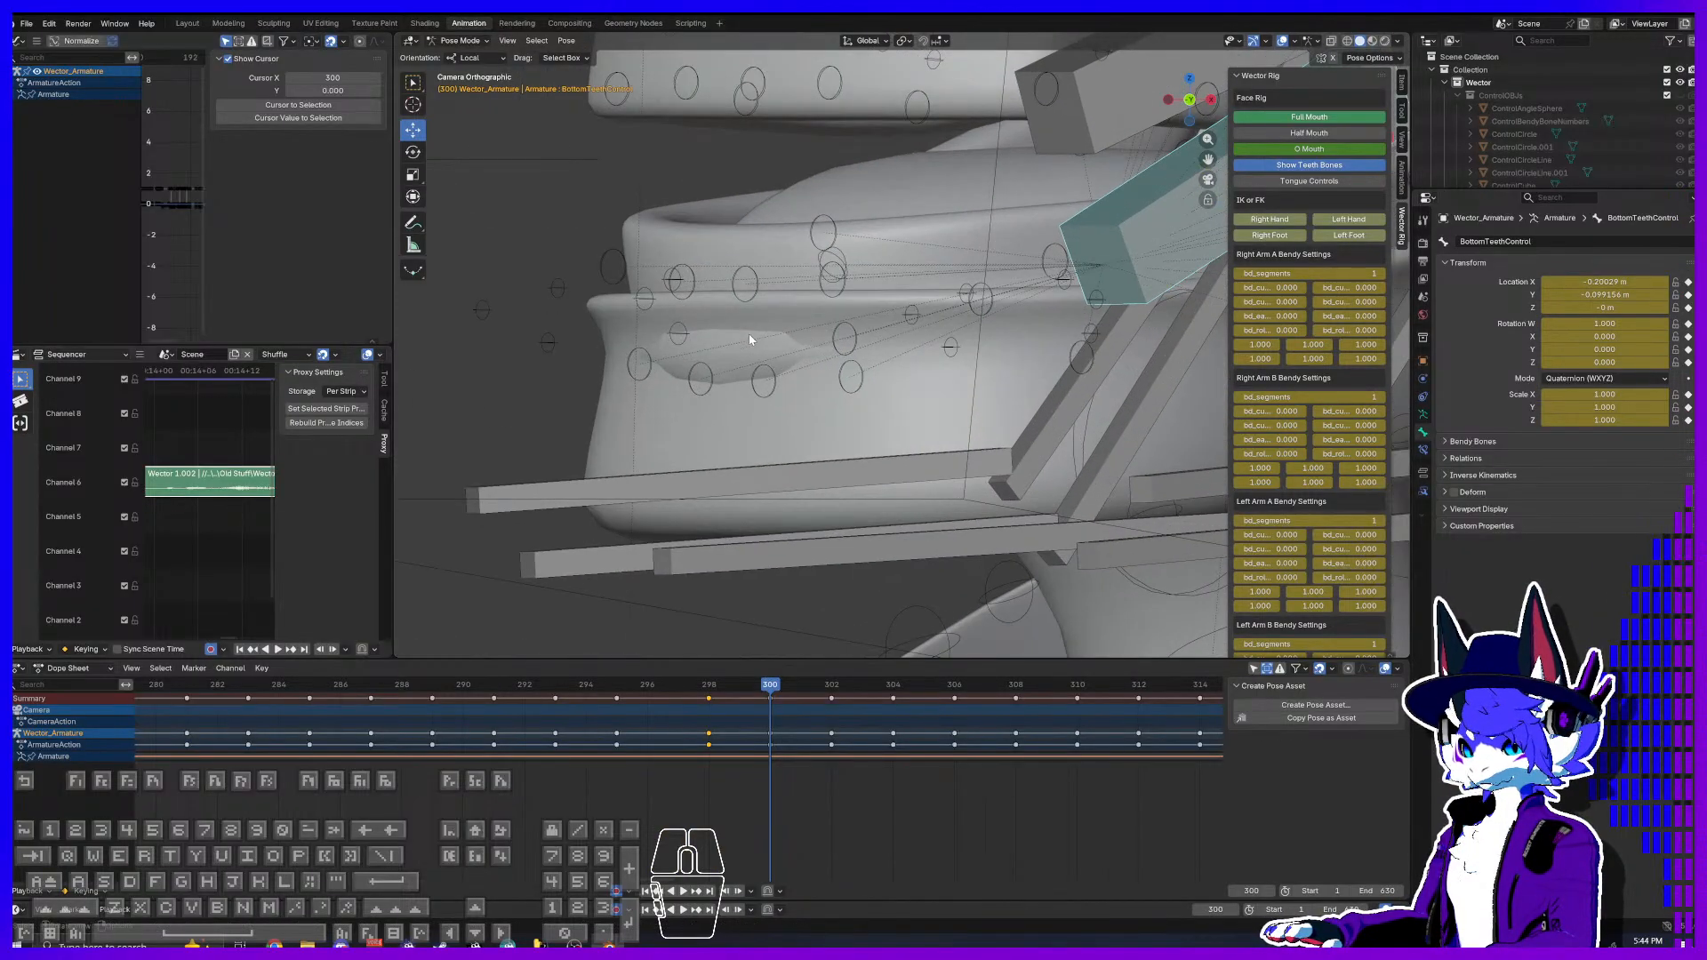
left_click(680, 334)
mouse_move(680, 334)
left_mouse_down()
mouse_move(636, 381)
mouse_move(658, 346)
left_mouse_up()
left_click_drag(763, 690, 832, 692)
scroll(789, 394, "down", 2)
scroll(789, 400, "down", 6)
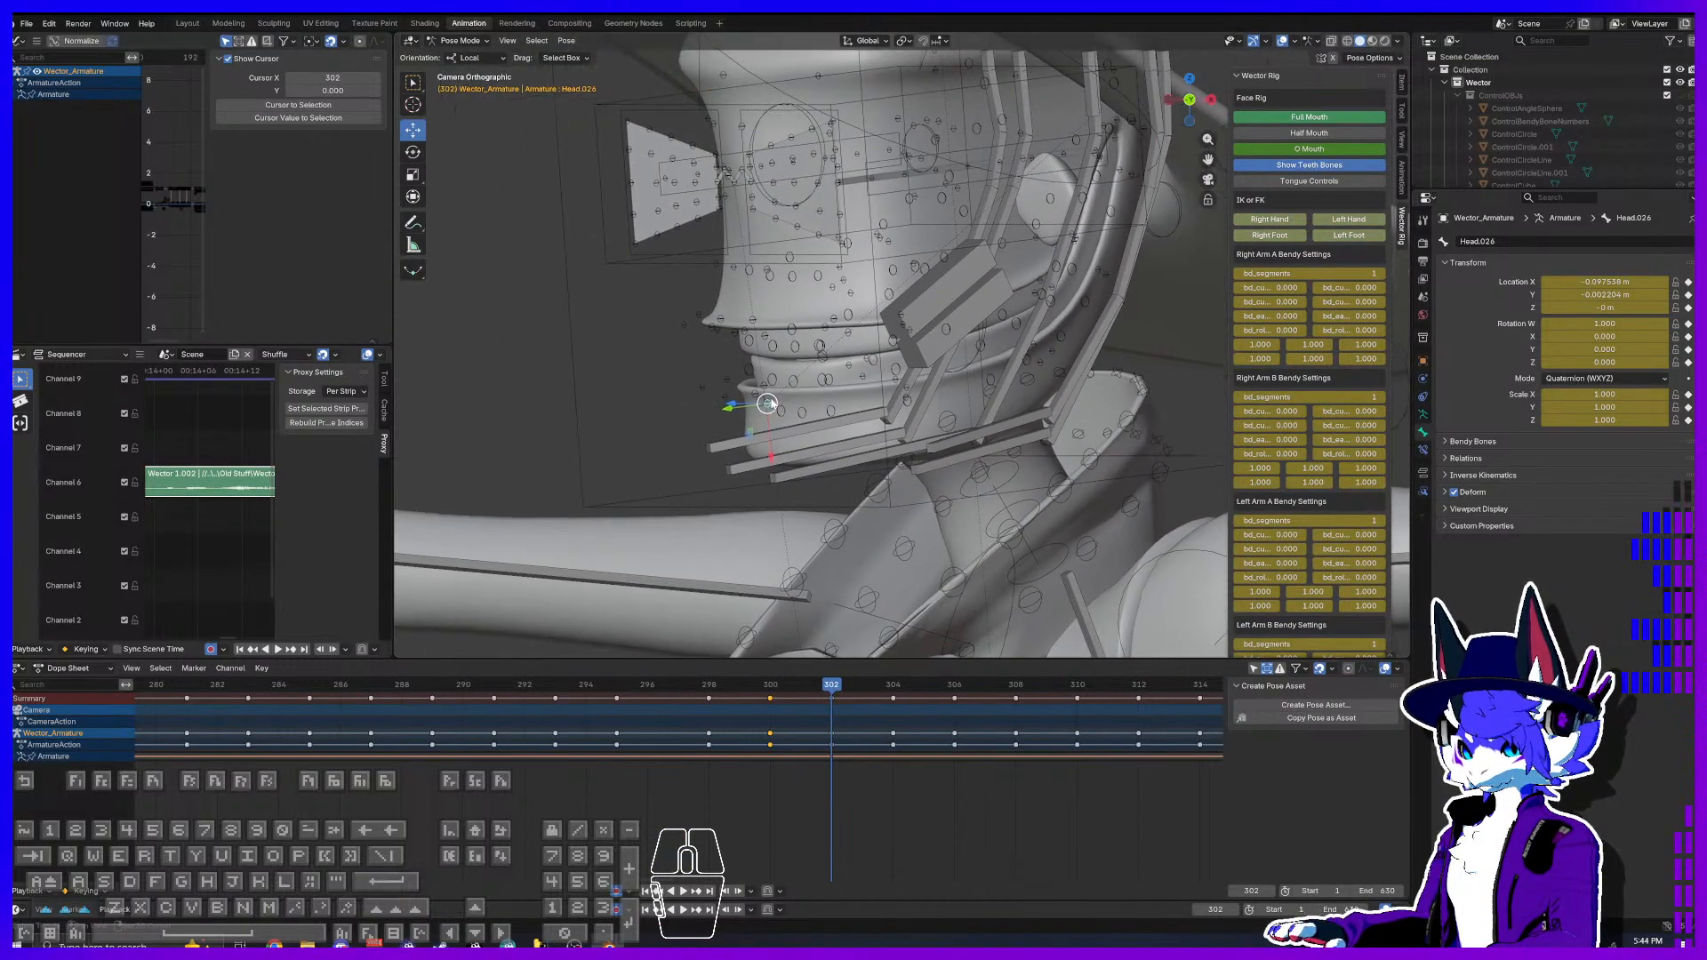
key("ctrl+s")
Step: Deselect all bones and scrub the frames after 302 and back to 268 to review the head and mouth motion
middle_click_drag(894, 401, 852, 394, "shift")
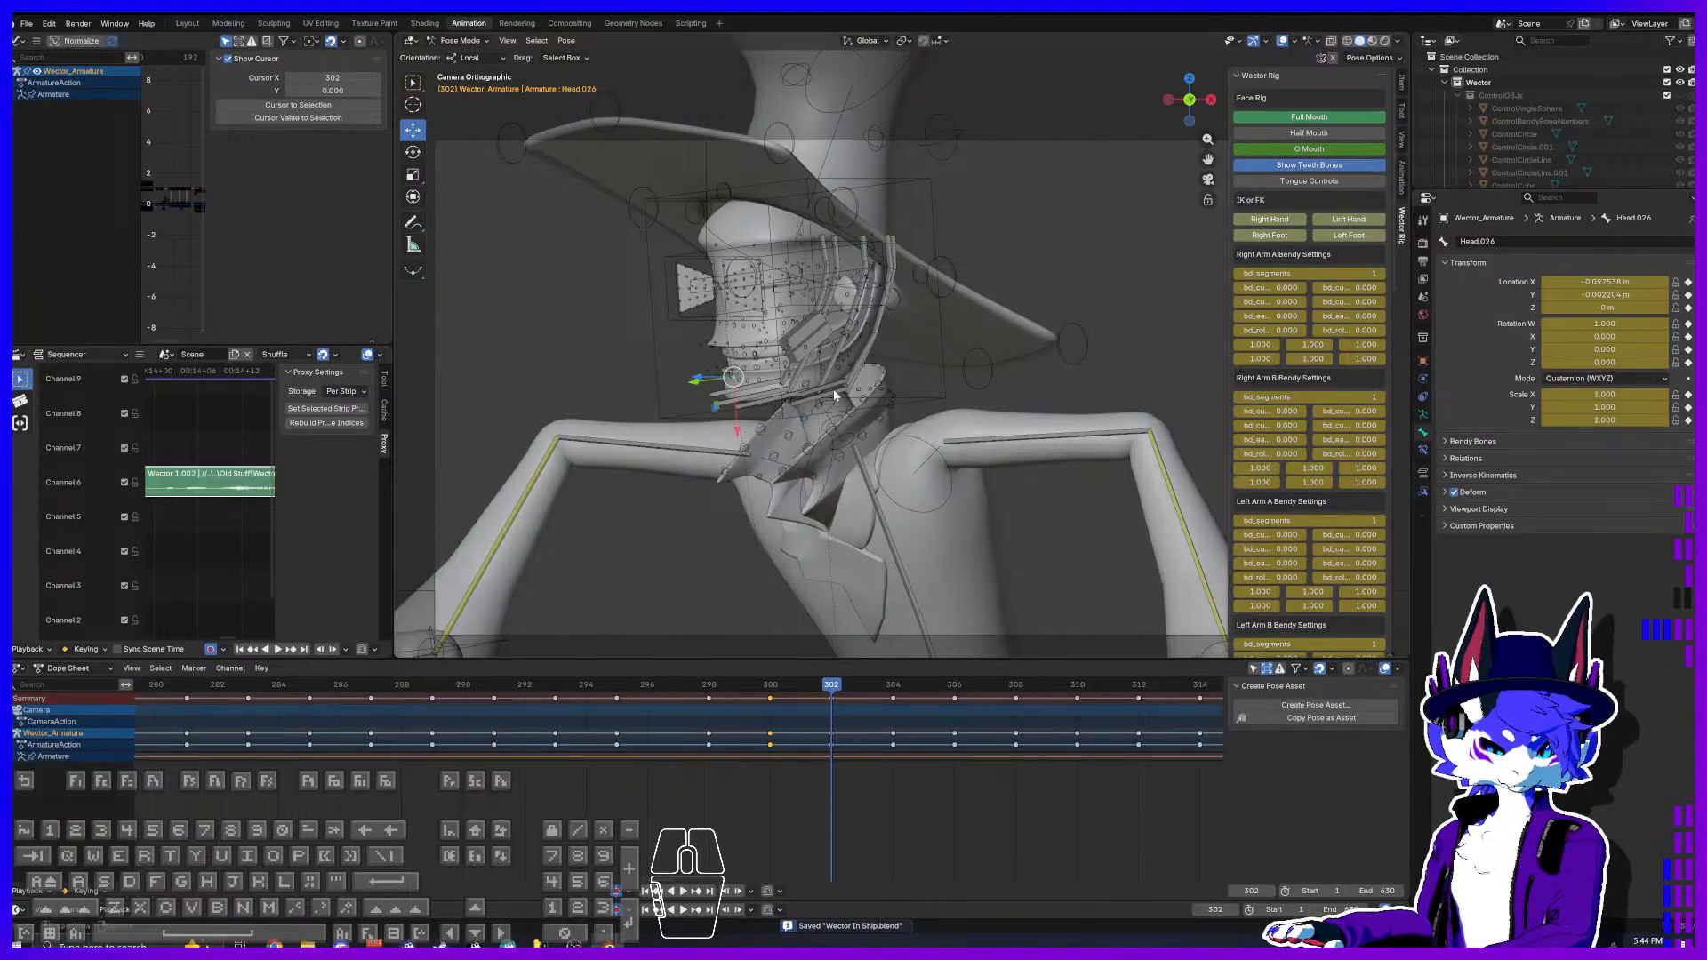
left_click(855, 760)
scroll(849, 782, "down", 4, "ctrl")
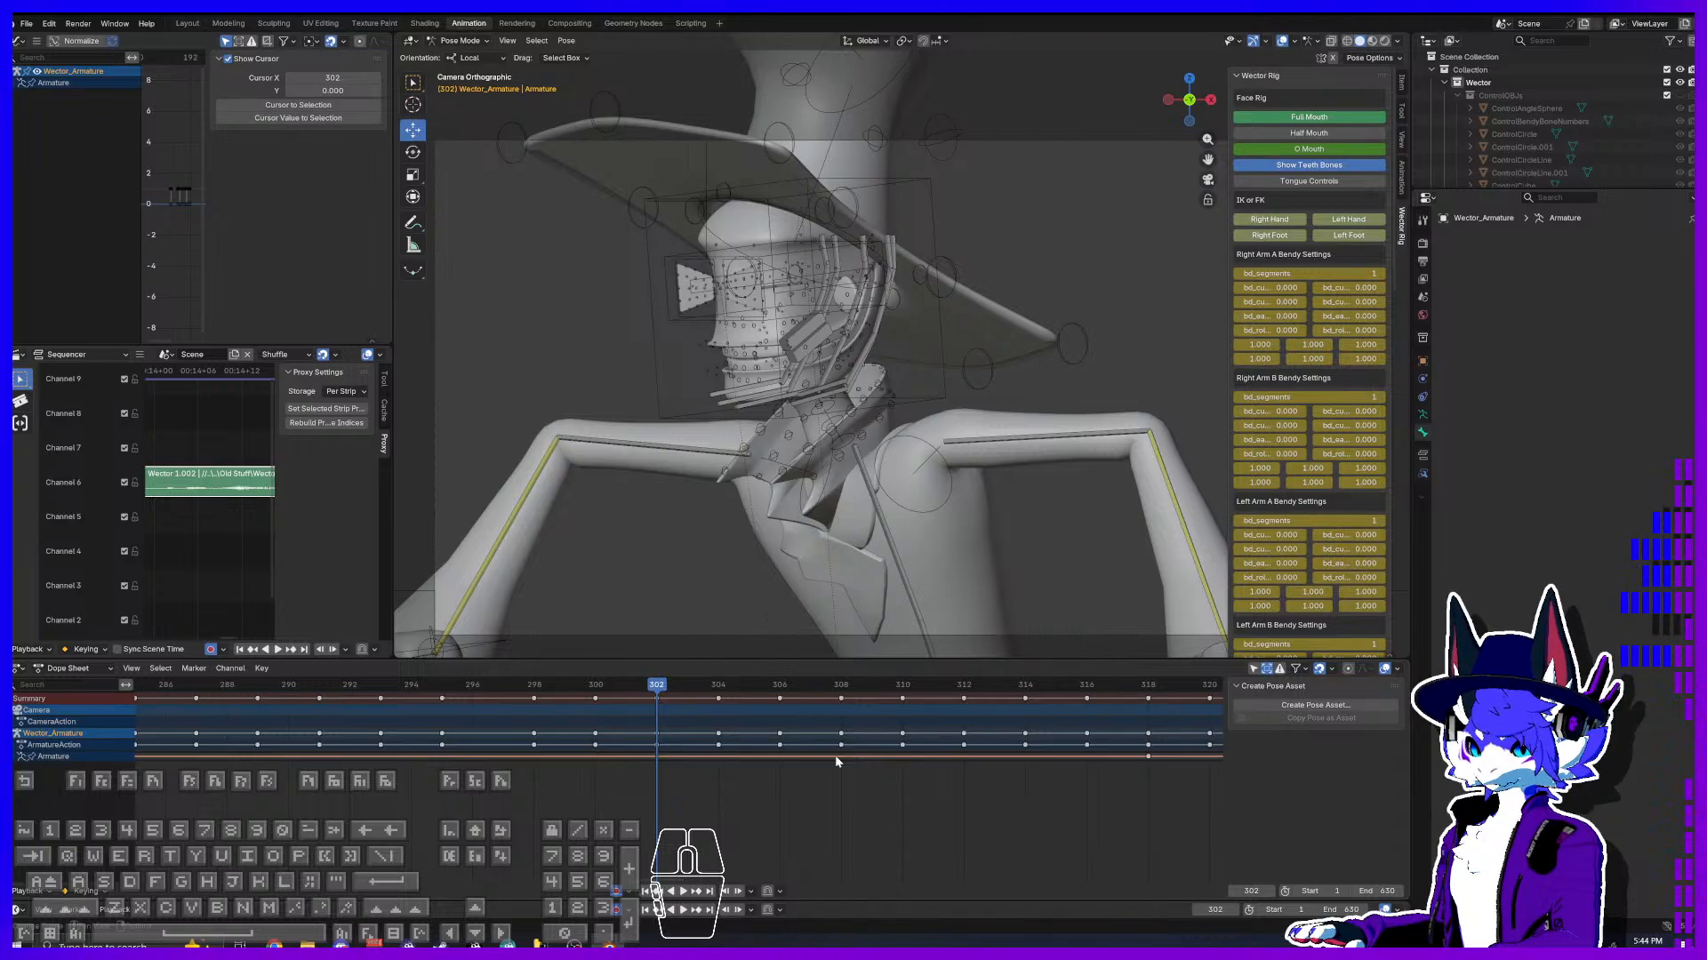
left_click_drag(658, 696, 1054, 695)
scroll(1054, 693, "down", 6)
scroll(876, 738, "down", 1)
left_click_drag(734, 688, 337, 702)
middle_click_drag(485, 765, 637, 762)
scroll(537, 755, "down", 3)
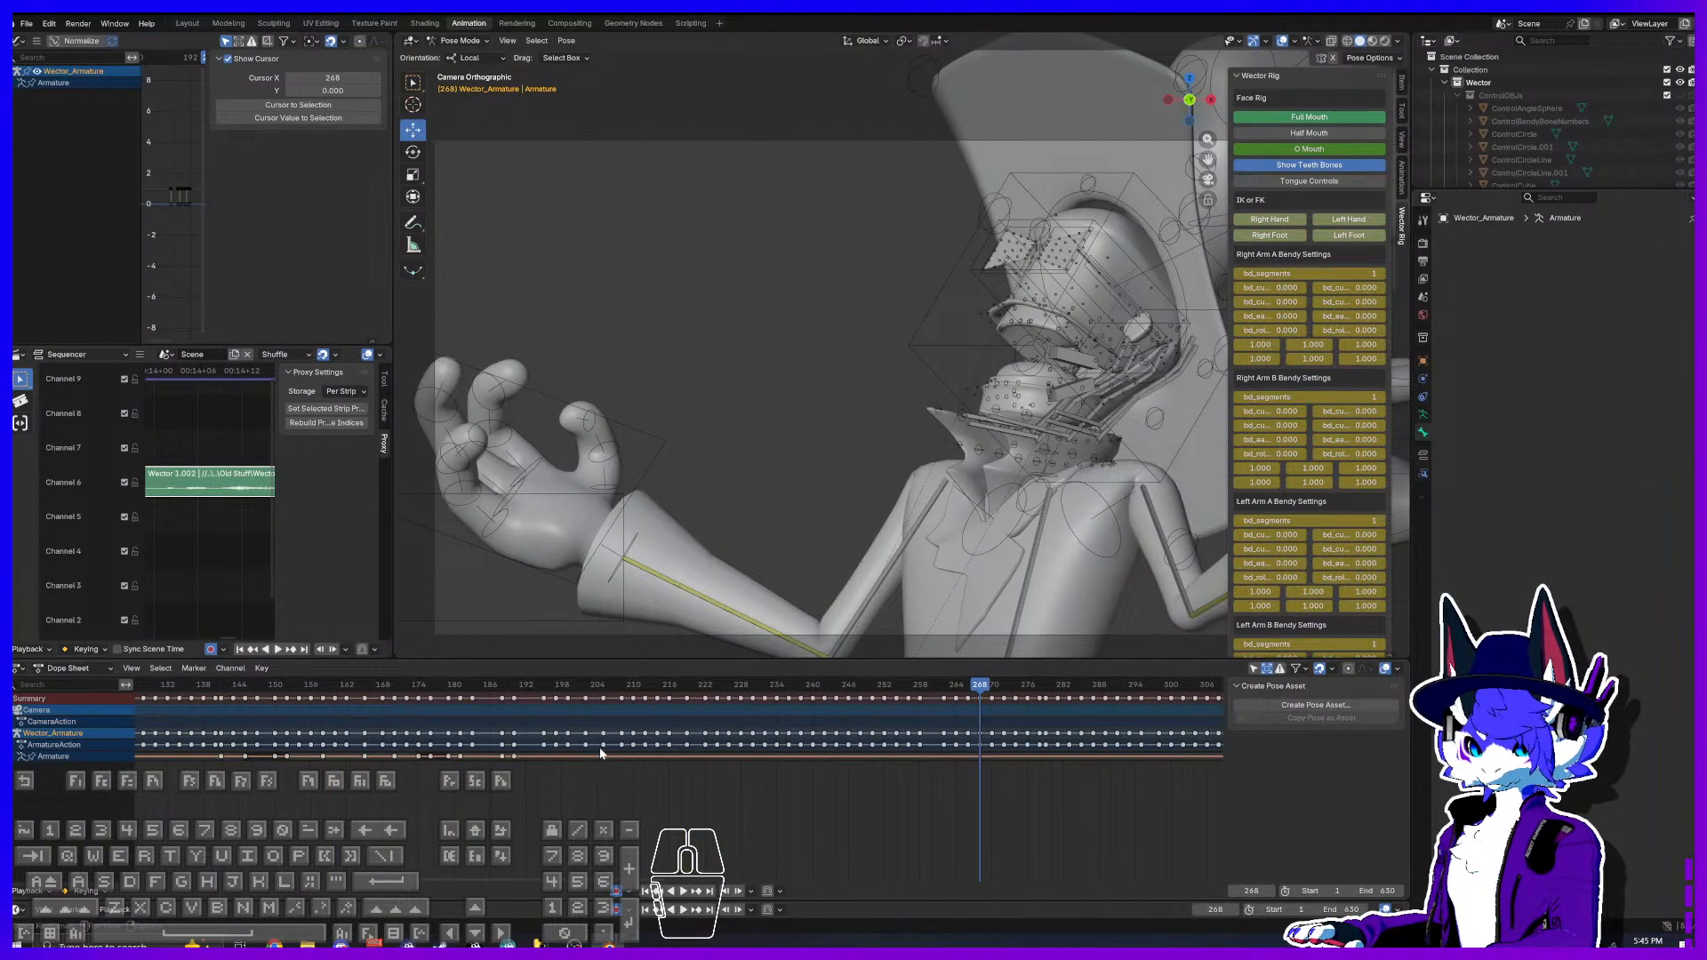
Step: Scrub through the earlier part of the animation up to frame 256, examining the mouth and jaw throughout the gesture
left_click_drag(976, 695, 325, 702)
middle_click_drag(303, 705, 662, 762)
middle_click_drag(306, 729, 785, 803)
left_click_drag(344, 690, 1133, 685)
middle_click_drag(1133, 686, 902, 693)
left_click_drag(901, 688, 1039, 685)
middle_click_drag(1038, 686, 792, 688)
left_click_drag(791, 687, 813, 684)
left_click_drag(1004, 684, 1141, 694)
middle_click_drag(1115, 728, 786, 752)
scroll(788, 753, "down", 1)
left_click_drag(805, 684, 892, 692)
Step: Inspect the jaw and collar closely at frame 256, temporarily hiding the viewport overlays
scroll(962, 512, "up", 3)
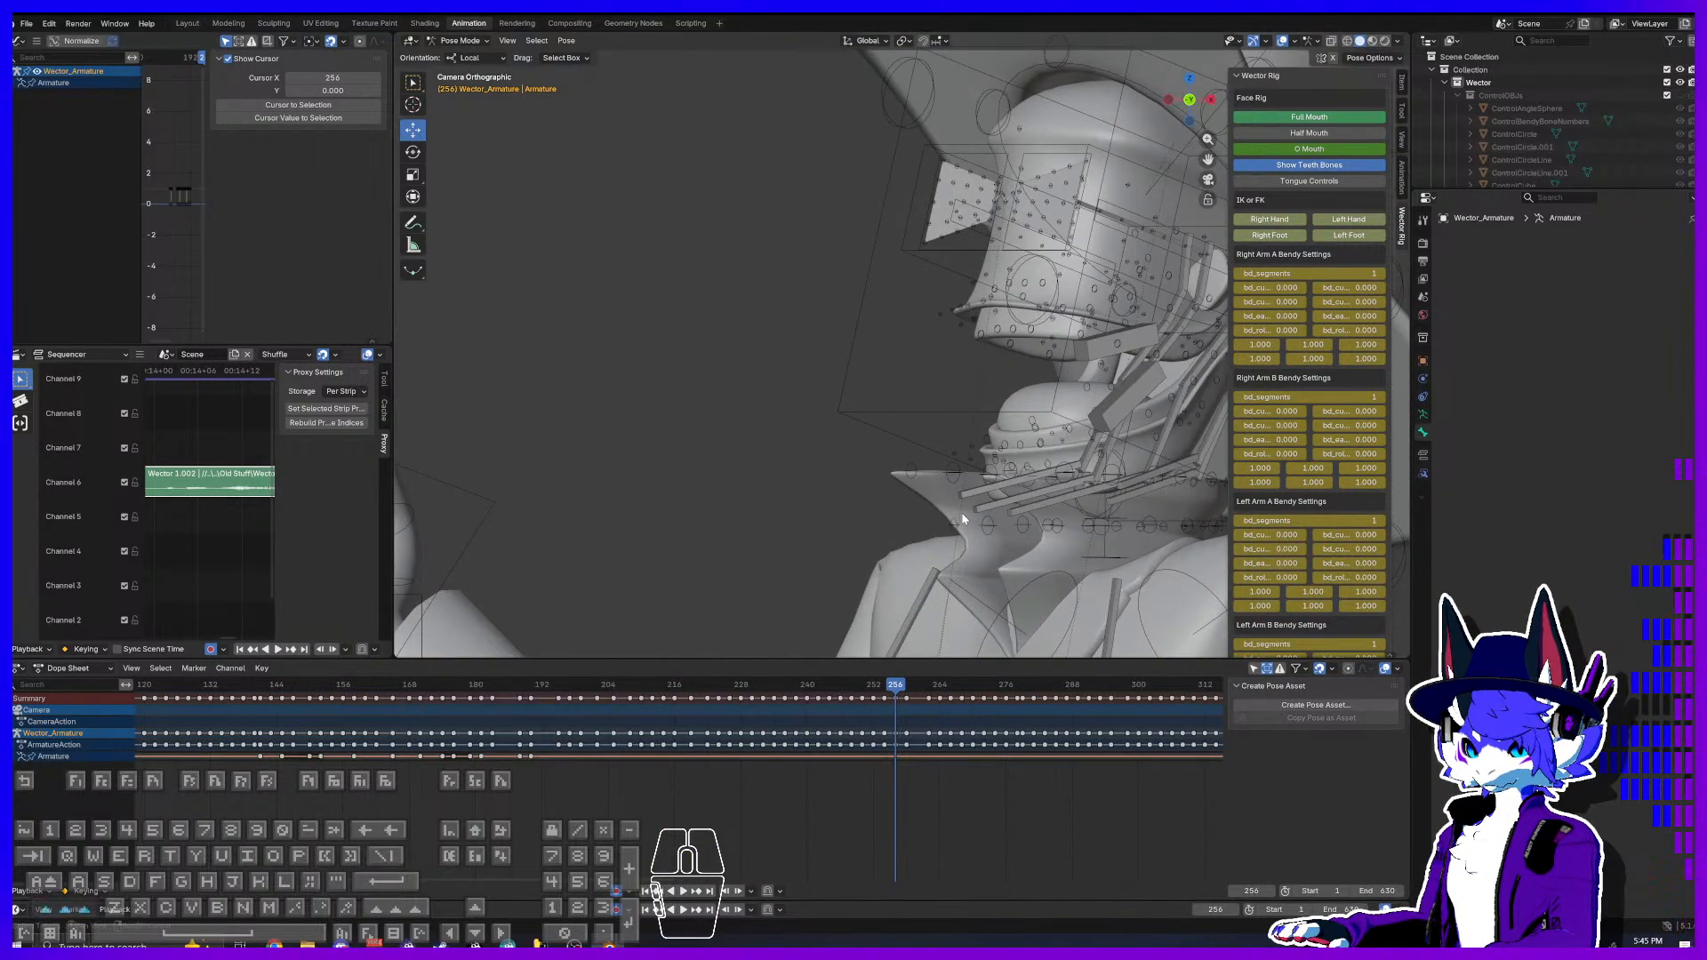
scroll(962, 512, "up", 1)
middle_click_drag(962, 512, 709, 379, "shift")
scroll(944, 440, "up", 2)
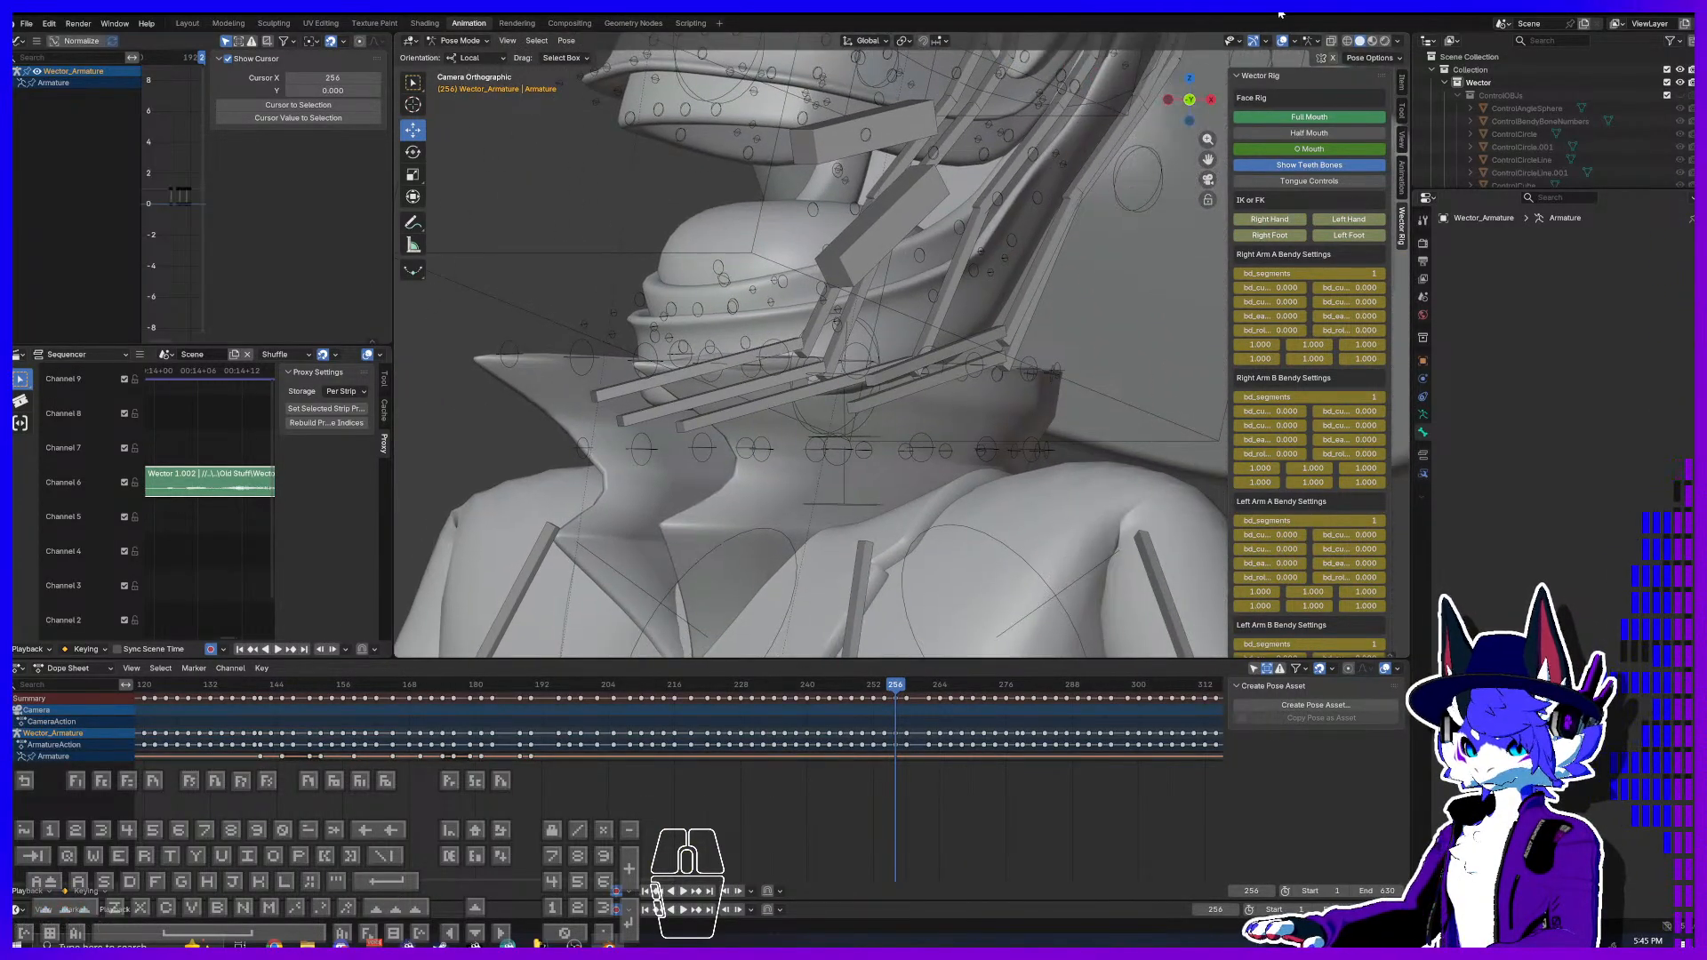
left_click(1284, 40)
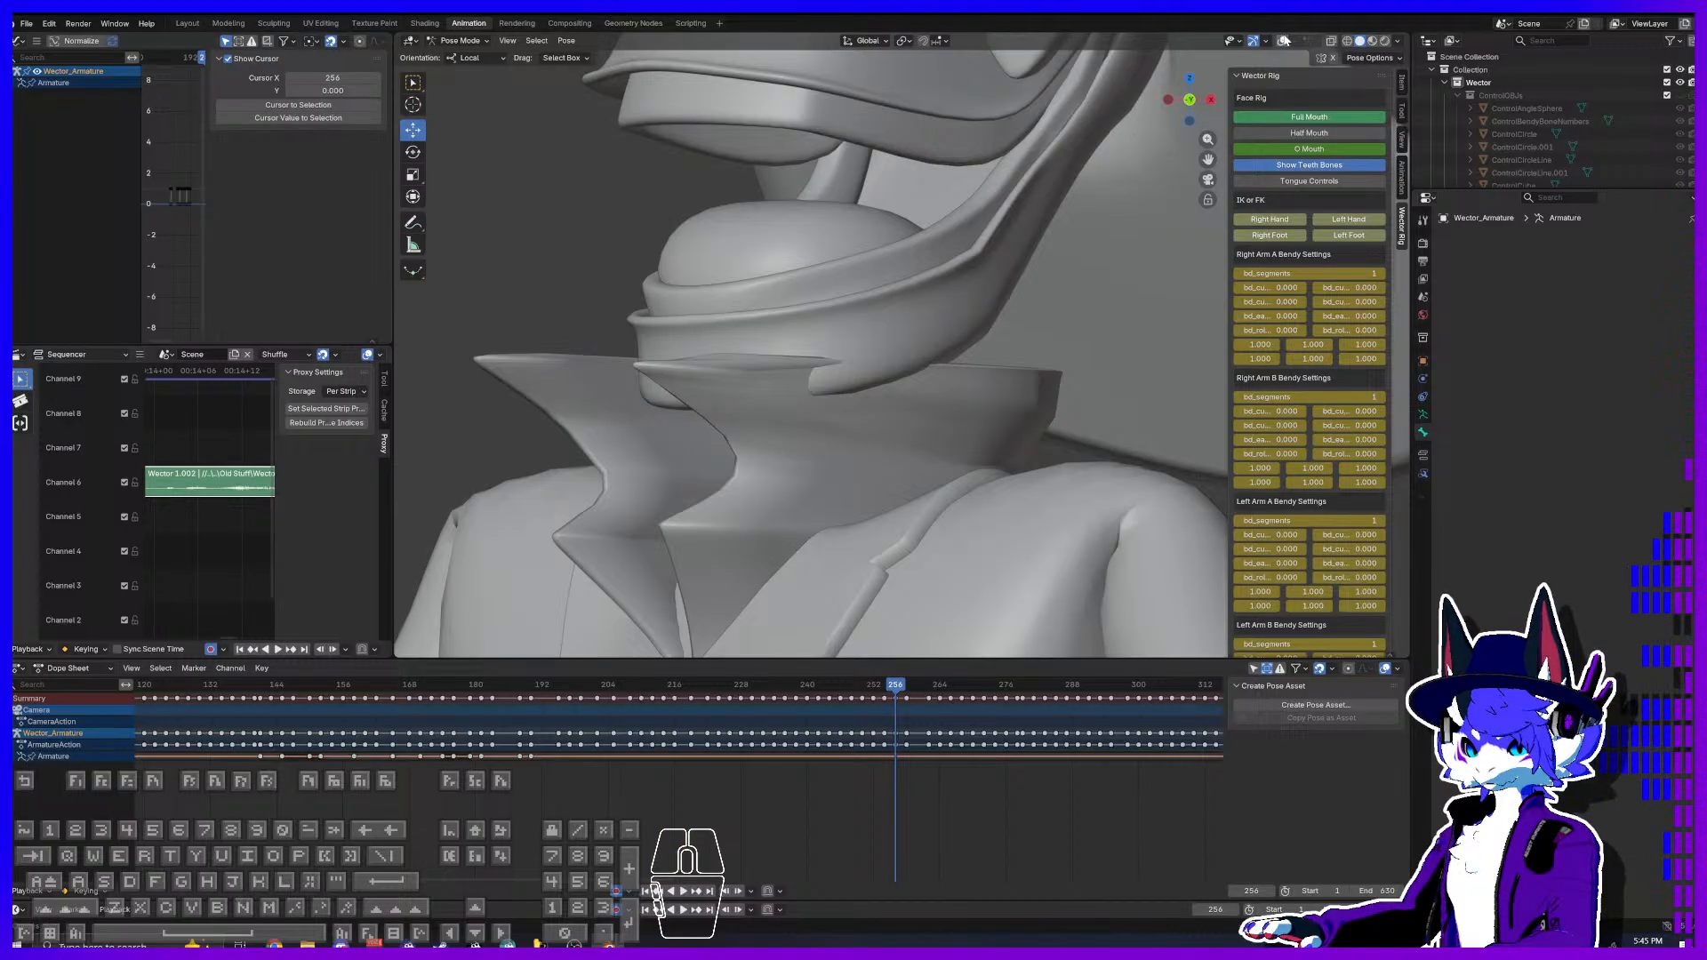
left_click(1285, 41)
Step: Try to shift the lower jaw bones, including JawMiddleF.002, along their local X axis at frame 256
left_click(891, 365)
left_click(894, 387, "shift")
left_click(771, 397, "shift")
left_click(709, 397, "shift")
left_click(637, 387, "shift")
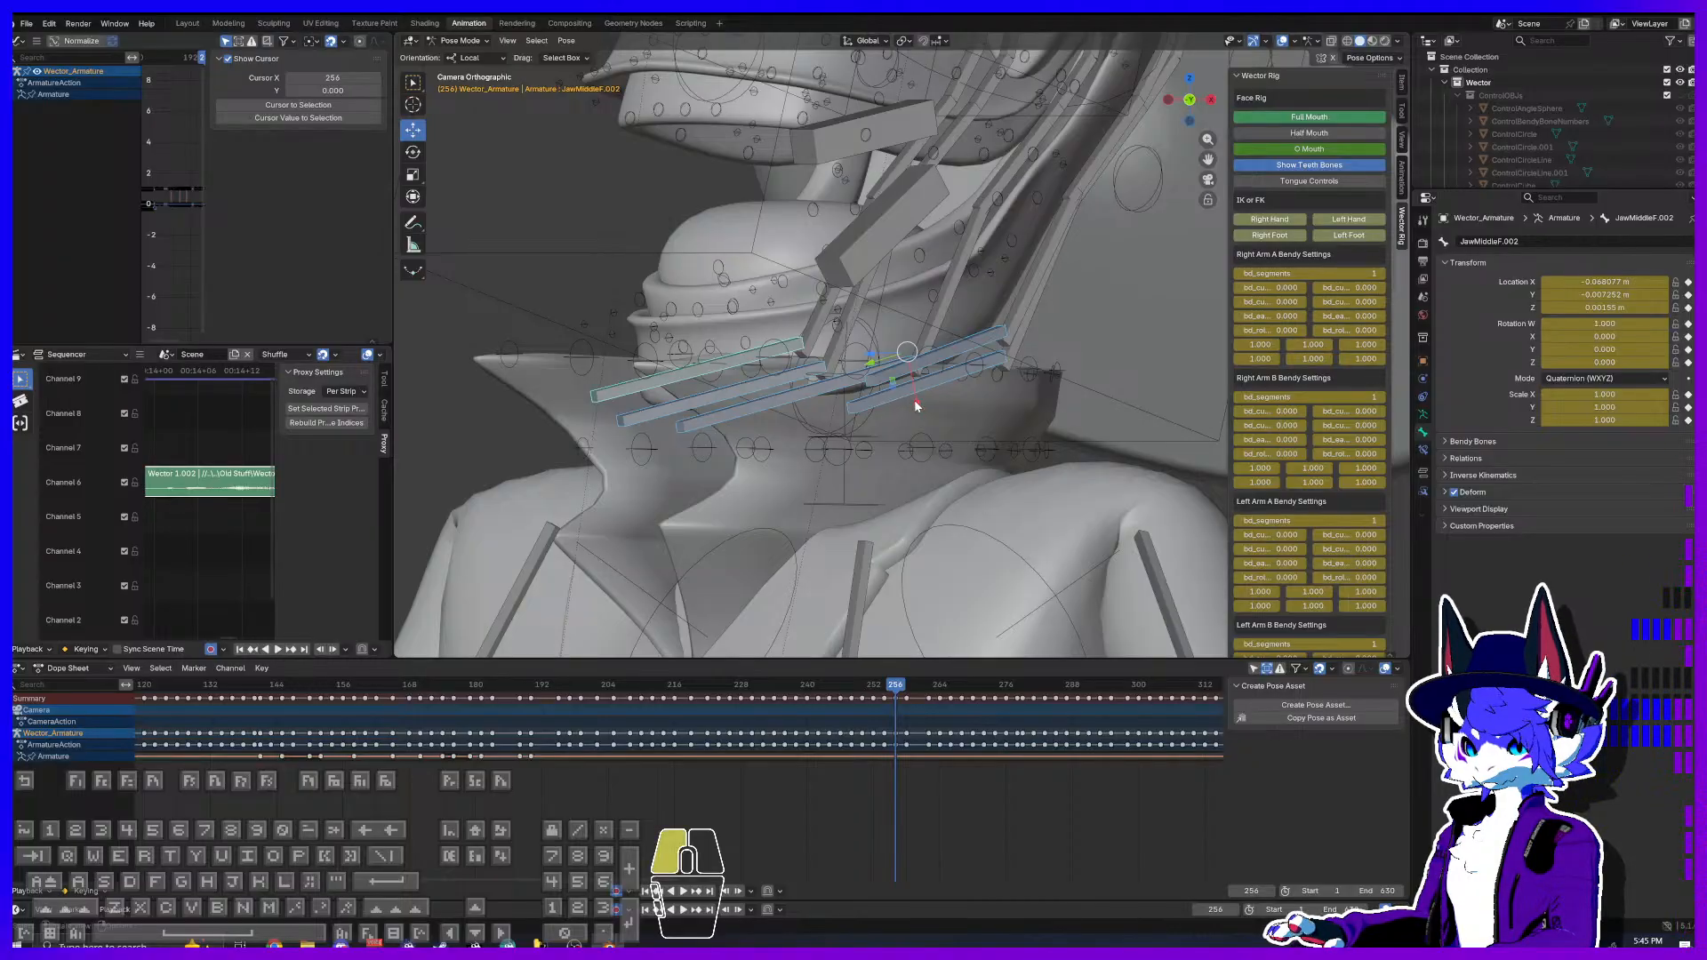
key("g")
key("x")
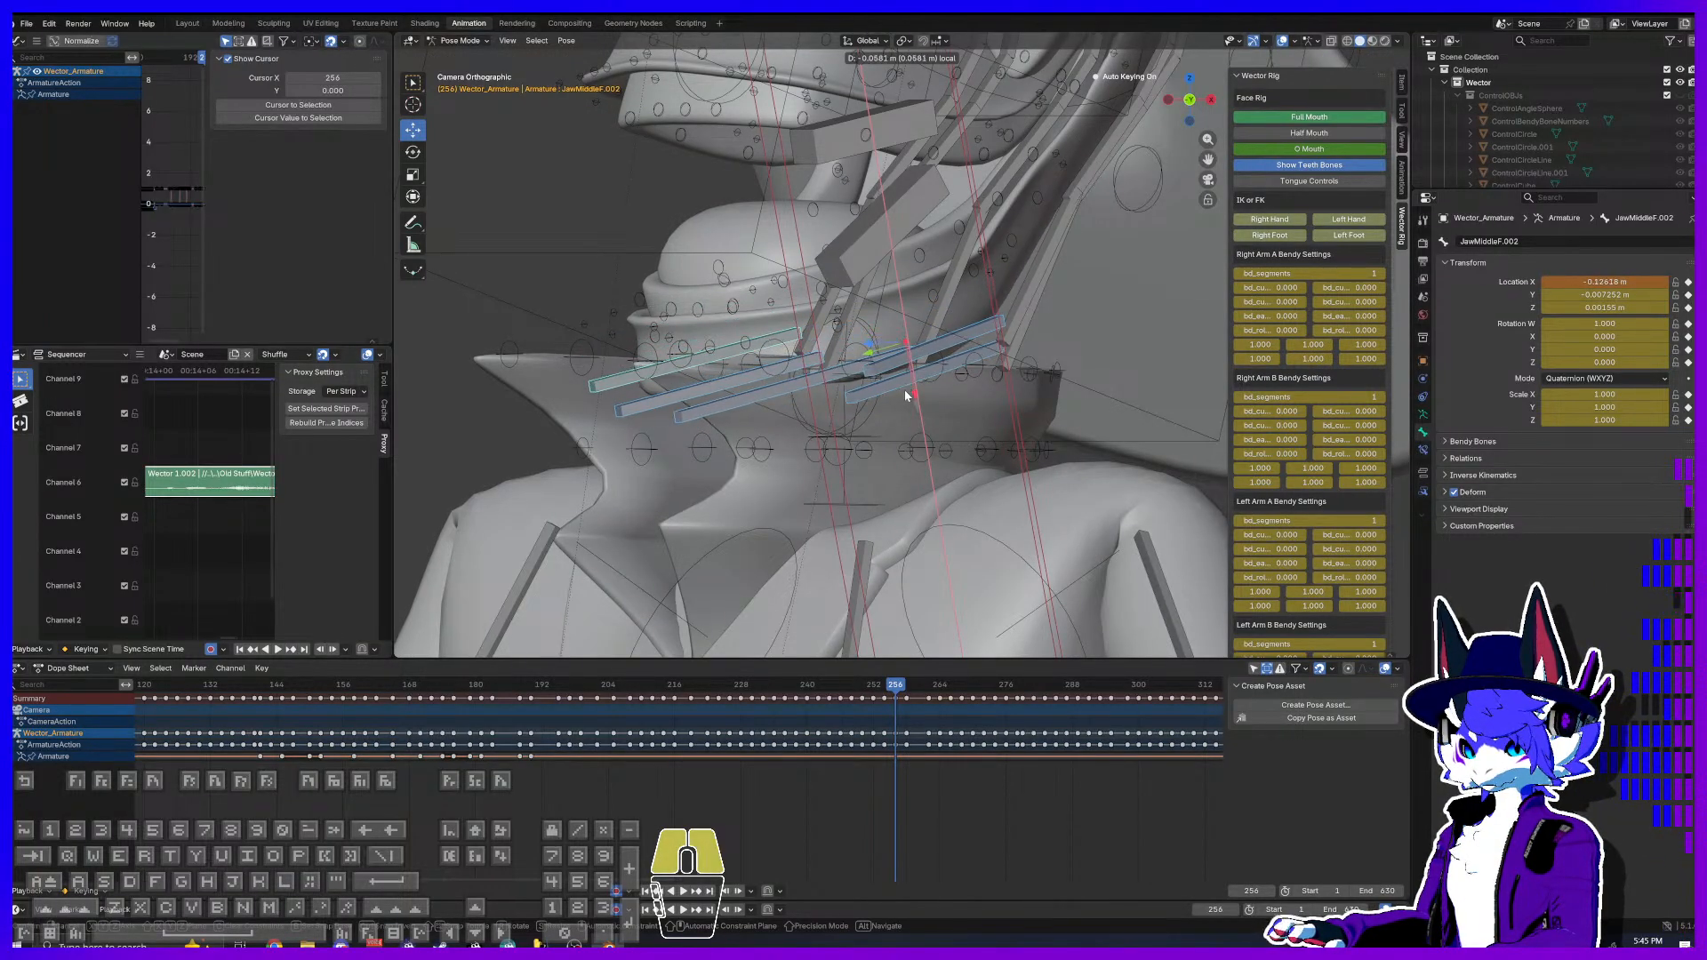
left_click(904, 393)
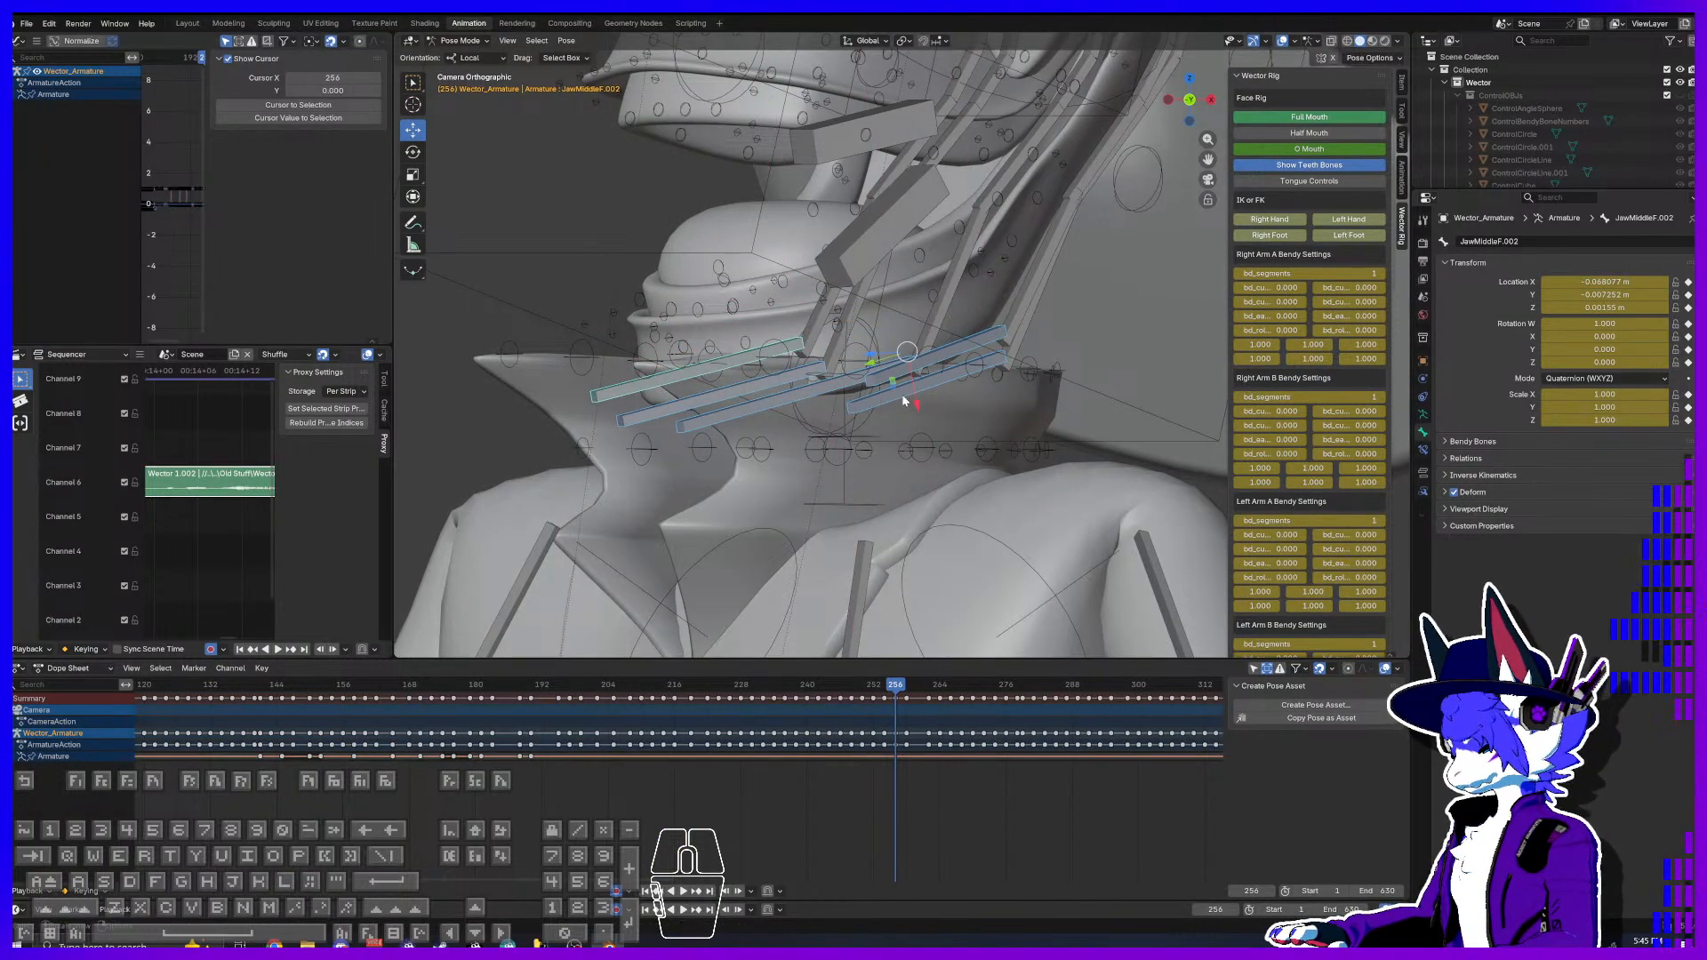
Step: Try to rotate the Head bone at frame 256, and hide the viewport overlays to inspect the jaw against the collar
left_click(885, 310)
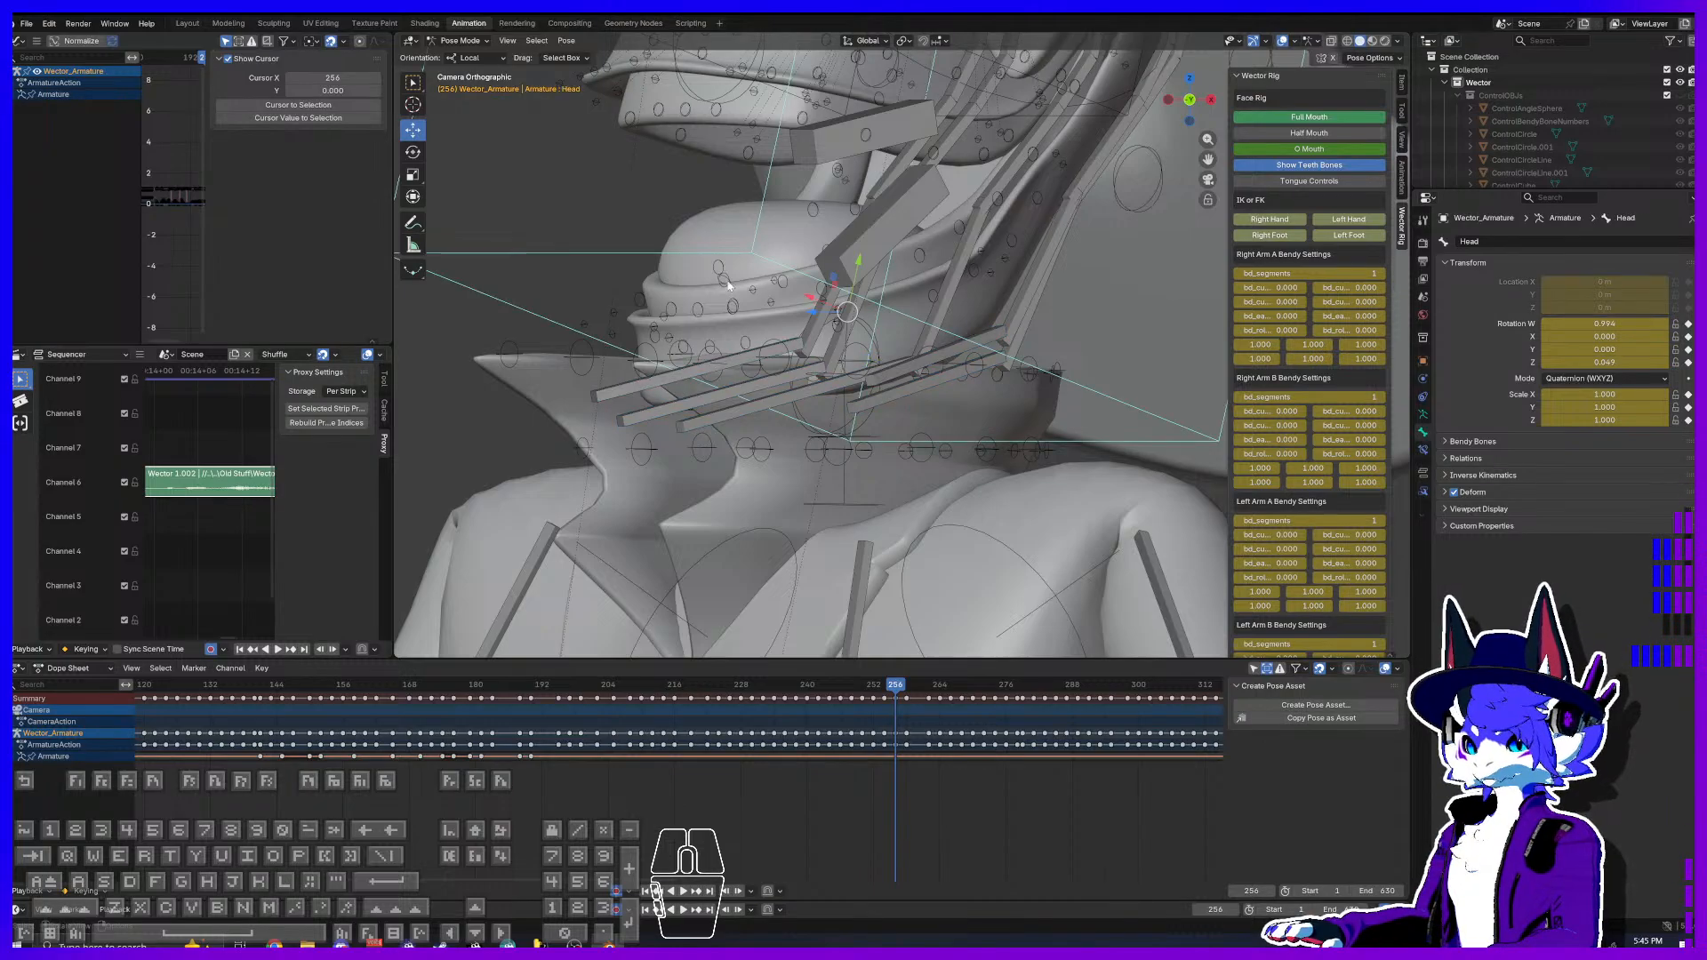
key("r")
left_click_drag(876, 313, 901, 317)
right_click(898, 318)
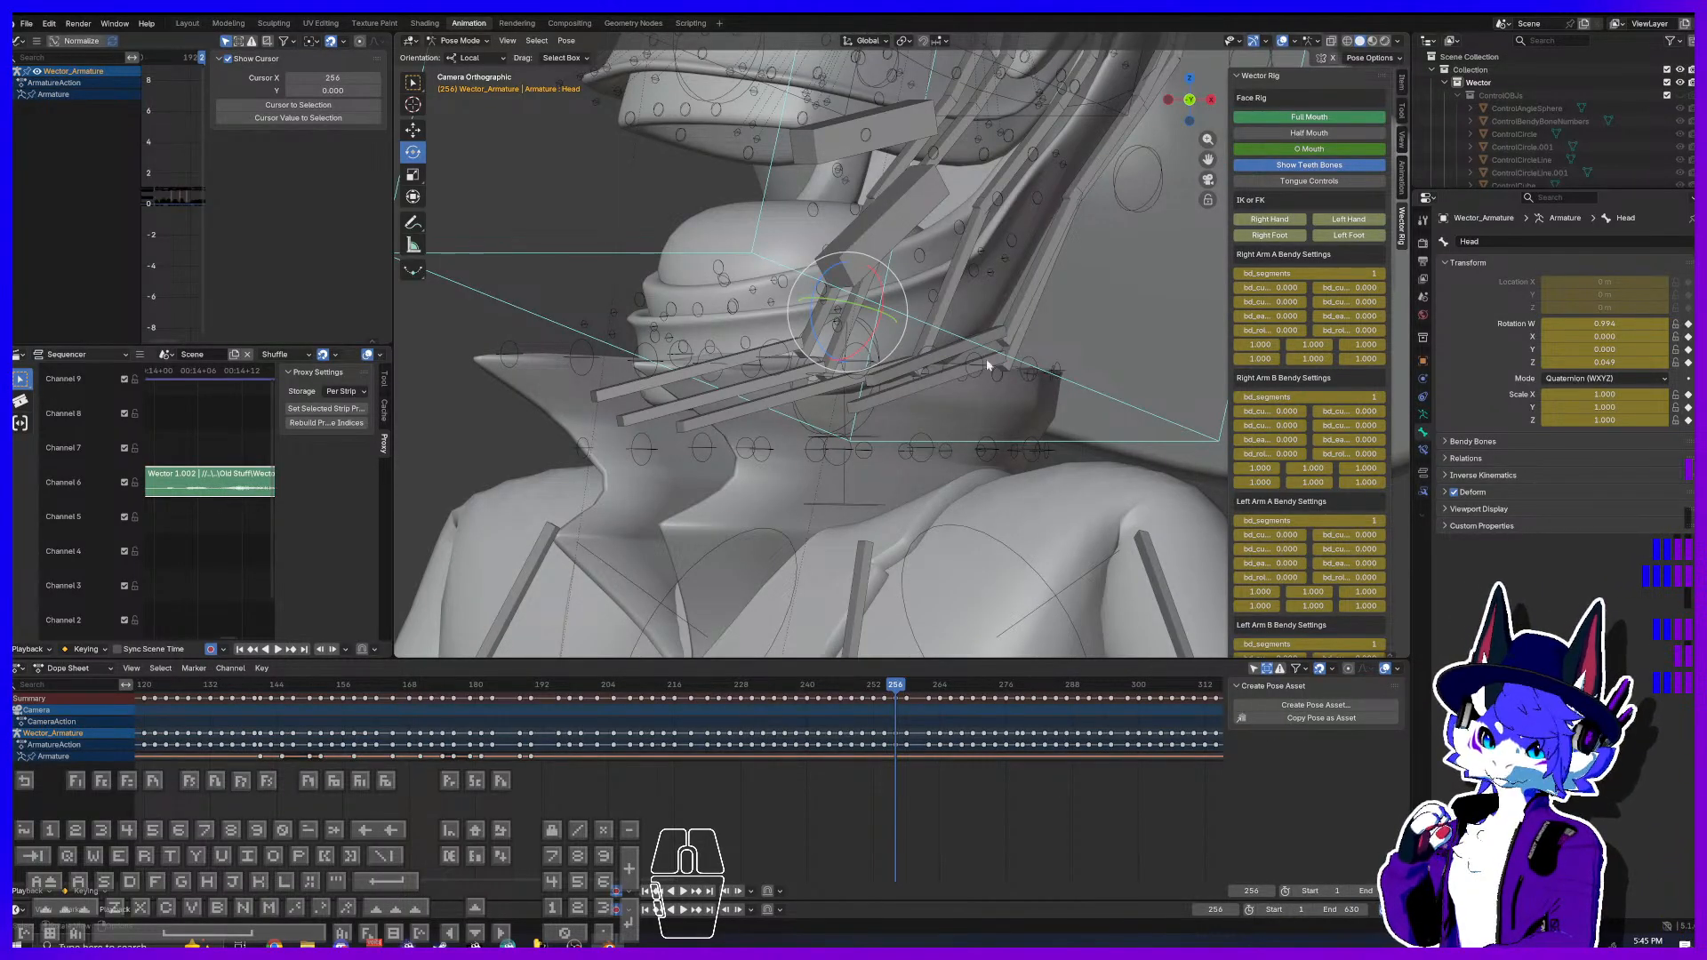
left_click(1285, 41)
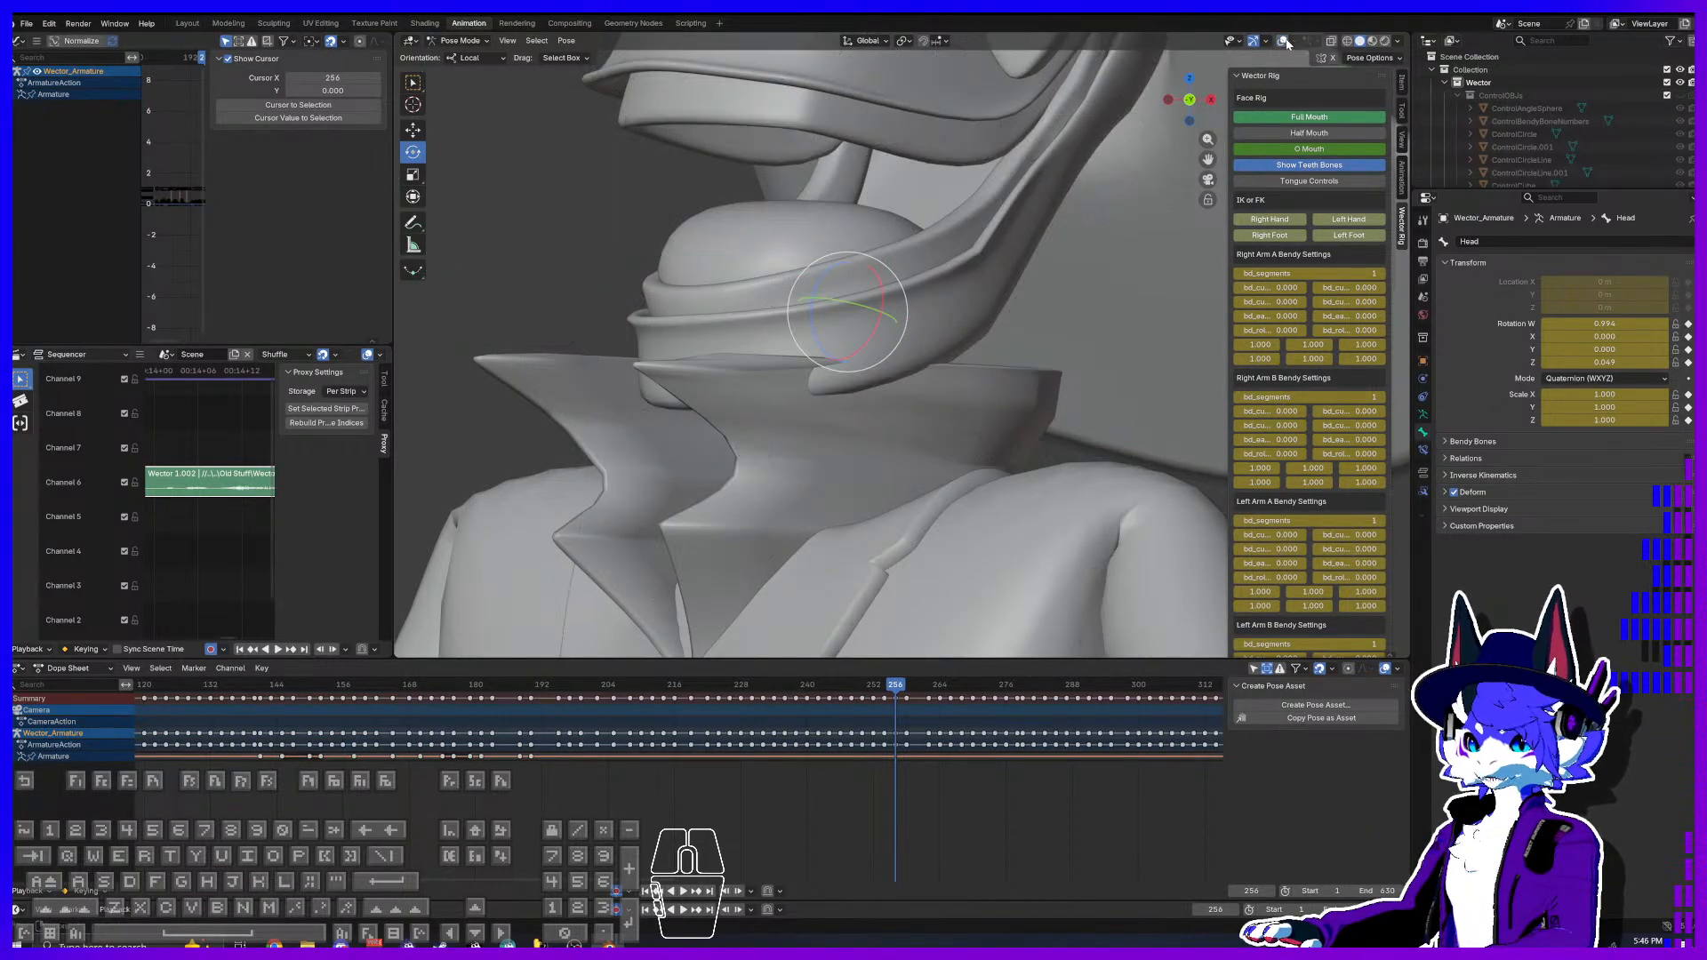
Step: Examine the jaw and collar at frame 256 and turn the viewport overlays back on
middle_click_drag(805, 382, 930, 396)
scroll(900, 416, "up", 4)
scroll(786, 423, "up", 4)
left_click(1281, 40)
scroll(798, 411, "up", 4)
Step: Move the collar bone Spine13.023 at frame 256 by about 0.037 m along local Y and -0.15 m along local Z
left_click(849, 444)
left_click(1022, 429)
mouse_move(1047, 438)
middle_mouse_down()
mouse_move(889, 433)
mouse_move(1023, 418)
middle_mouse_up()
left_click(1059, 407)
left_click(1059, 404, "shift")
left_click(411, 131)
middle_click_drag(1026, 354, 999, 379)
left_click_drag(971, 344, 975, 365)
key("KP_0")
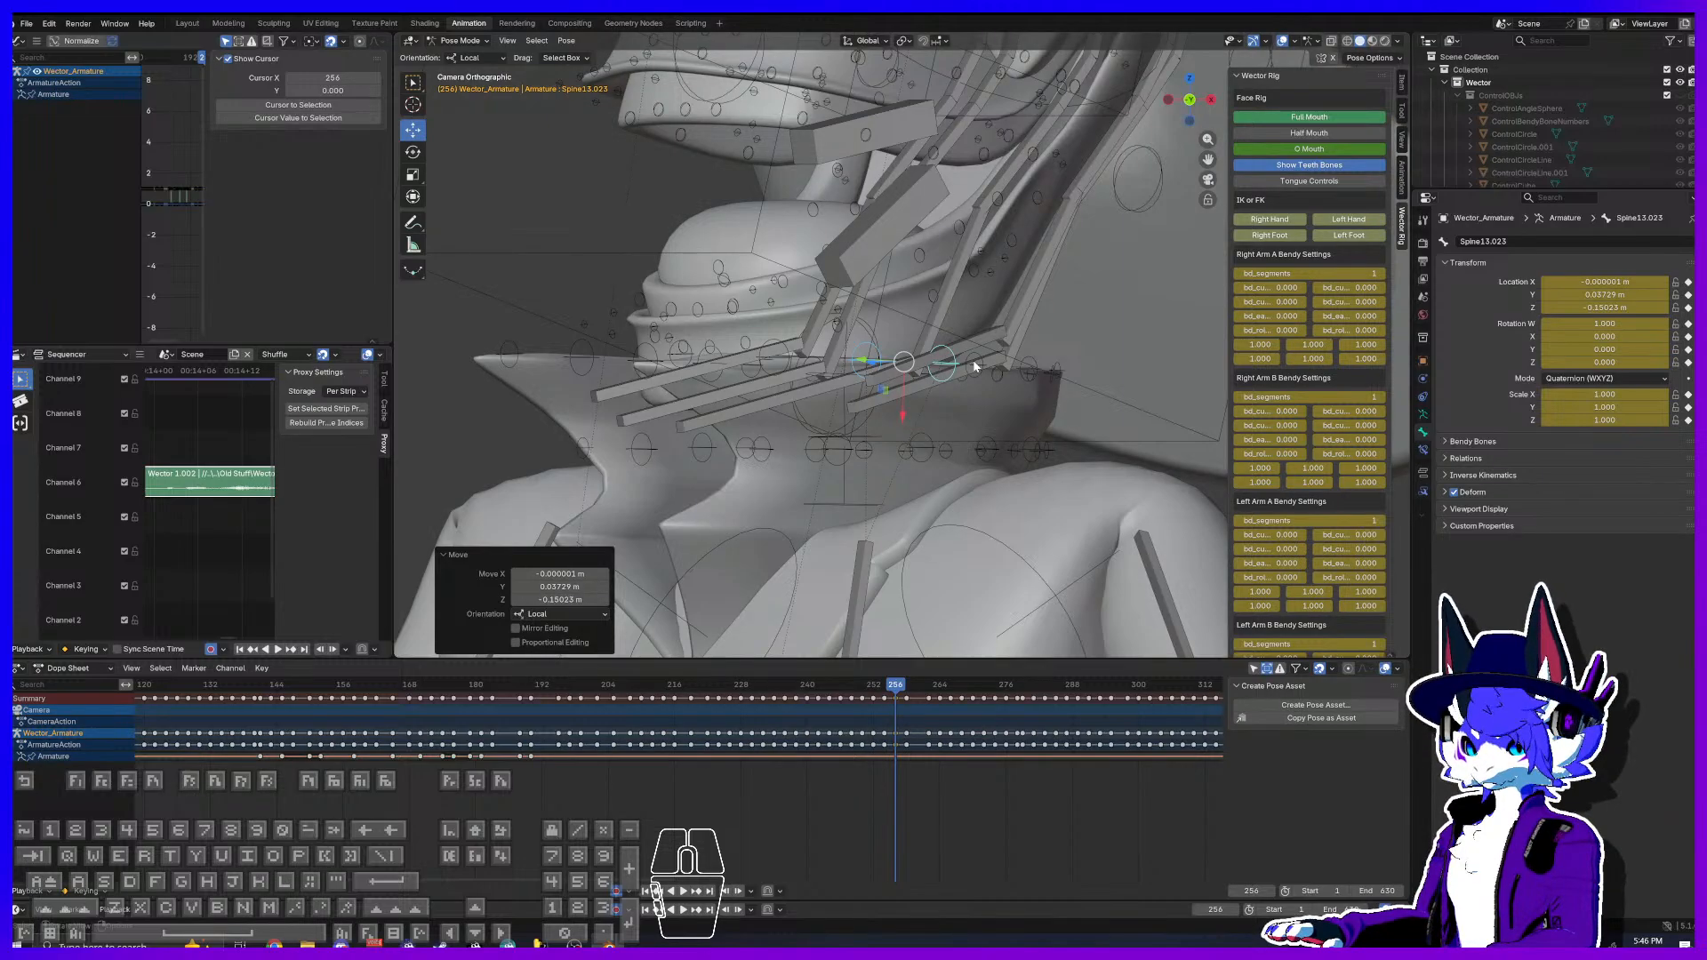
Step: At frame 258, move collar bone Spine13.023 about 0.024 m in local Y and -0.088 m in local Z, checking the collar without overlays
left_click_drag(899, 689, 906, 691)
left_click(870, 447)
middle_click_drag(782, 382, 896, 378)
scroll(913, 414, "up", 3)
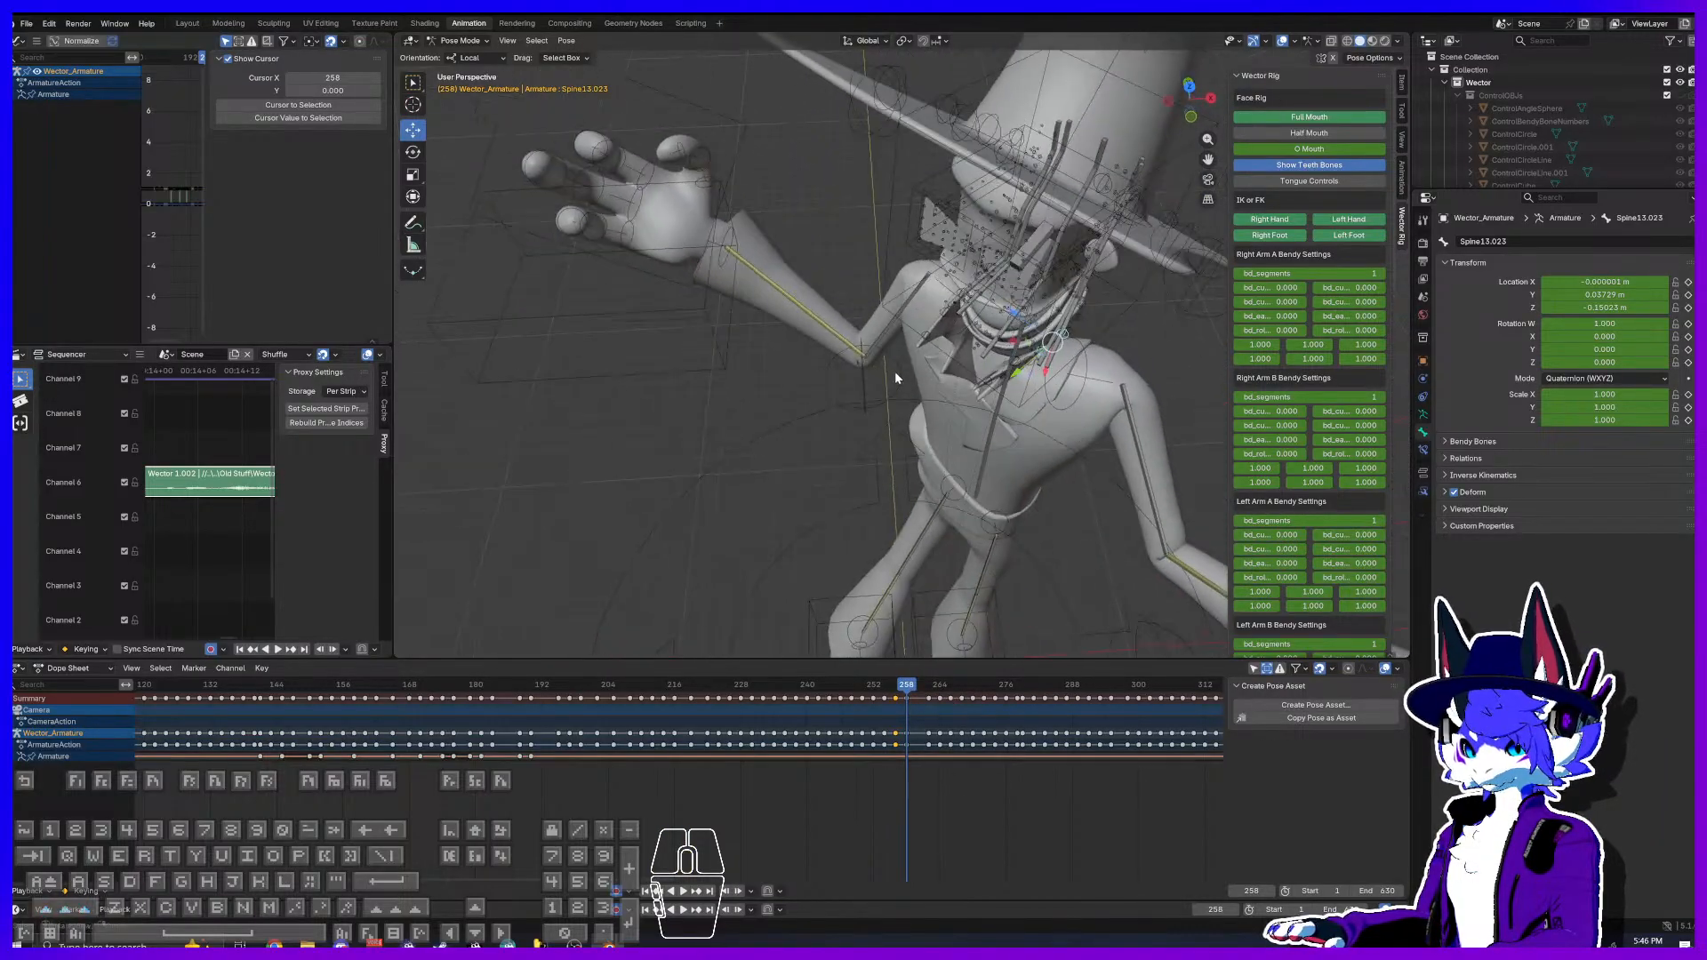
middle_click_drag(1031, 349, 950, 302)
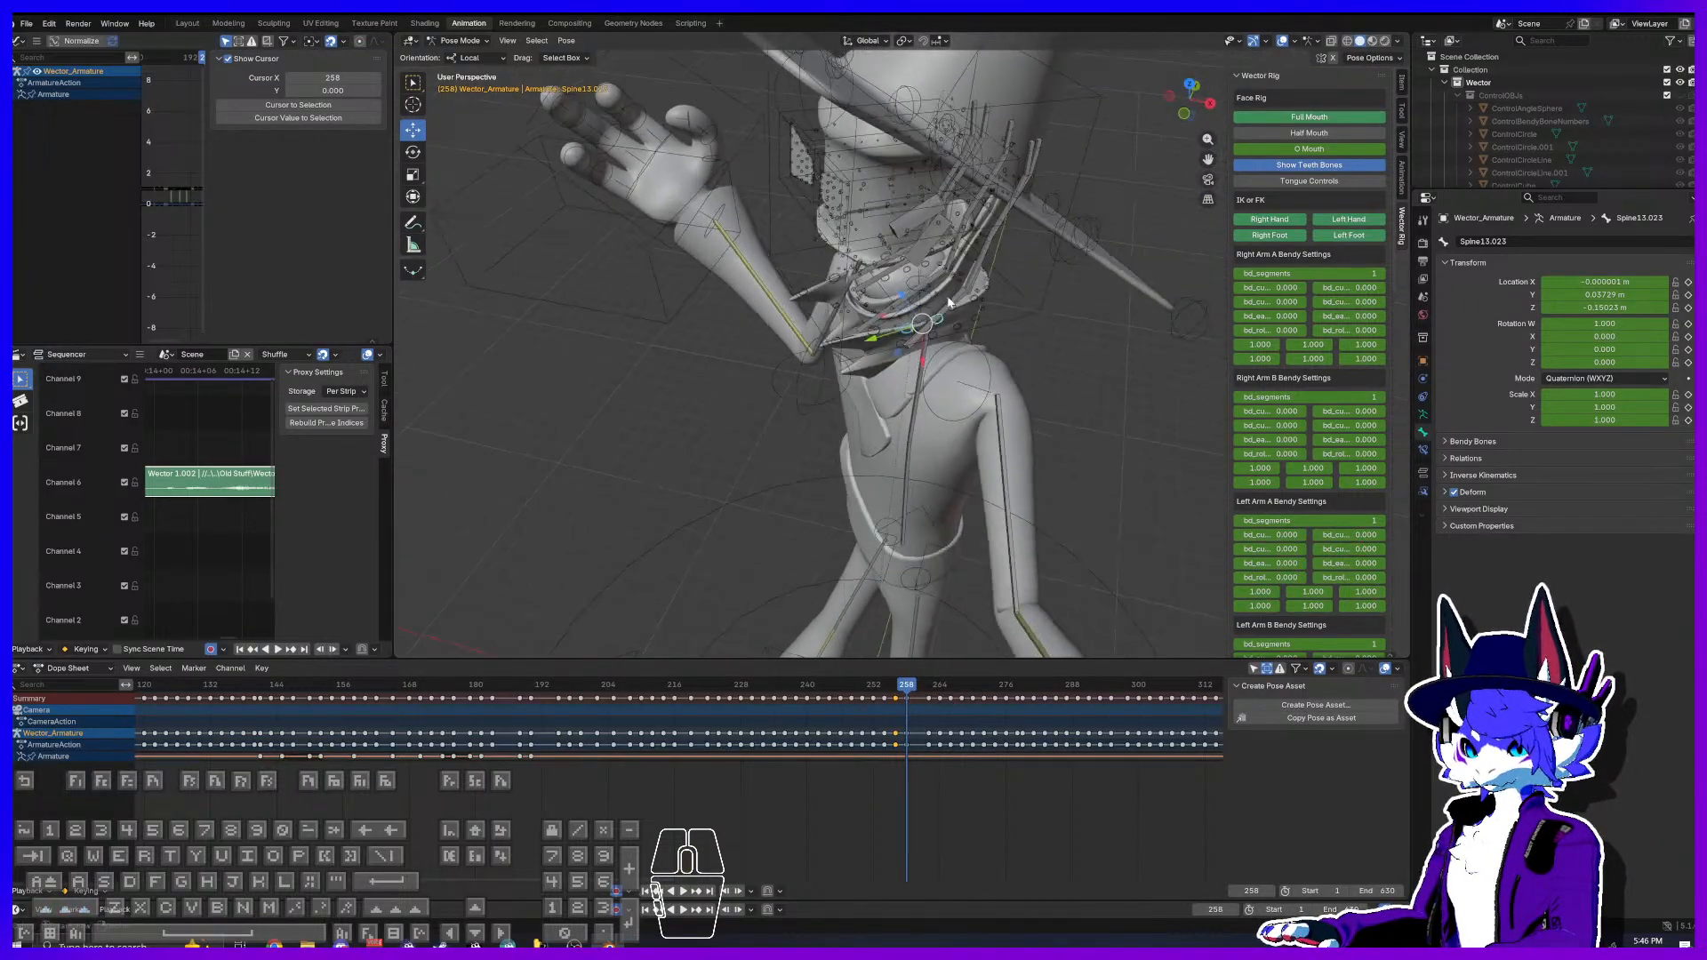
left_click_drag(885, 322, 884, 322)
key("KP_0")
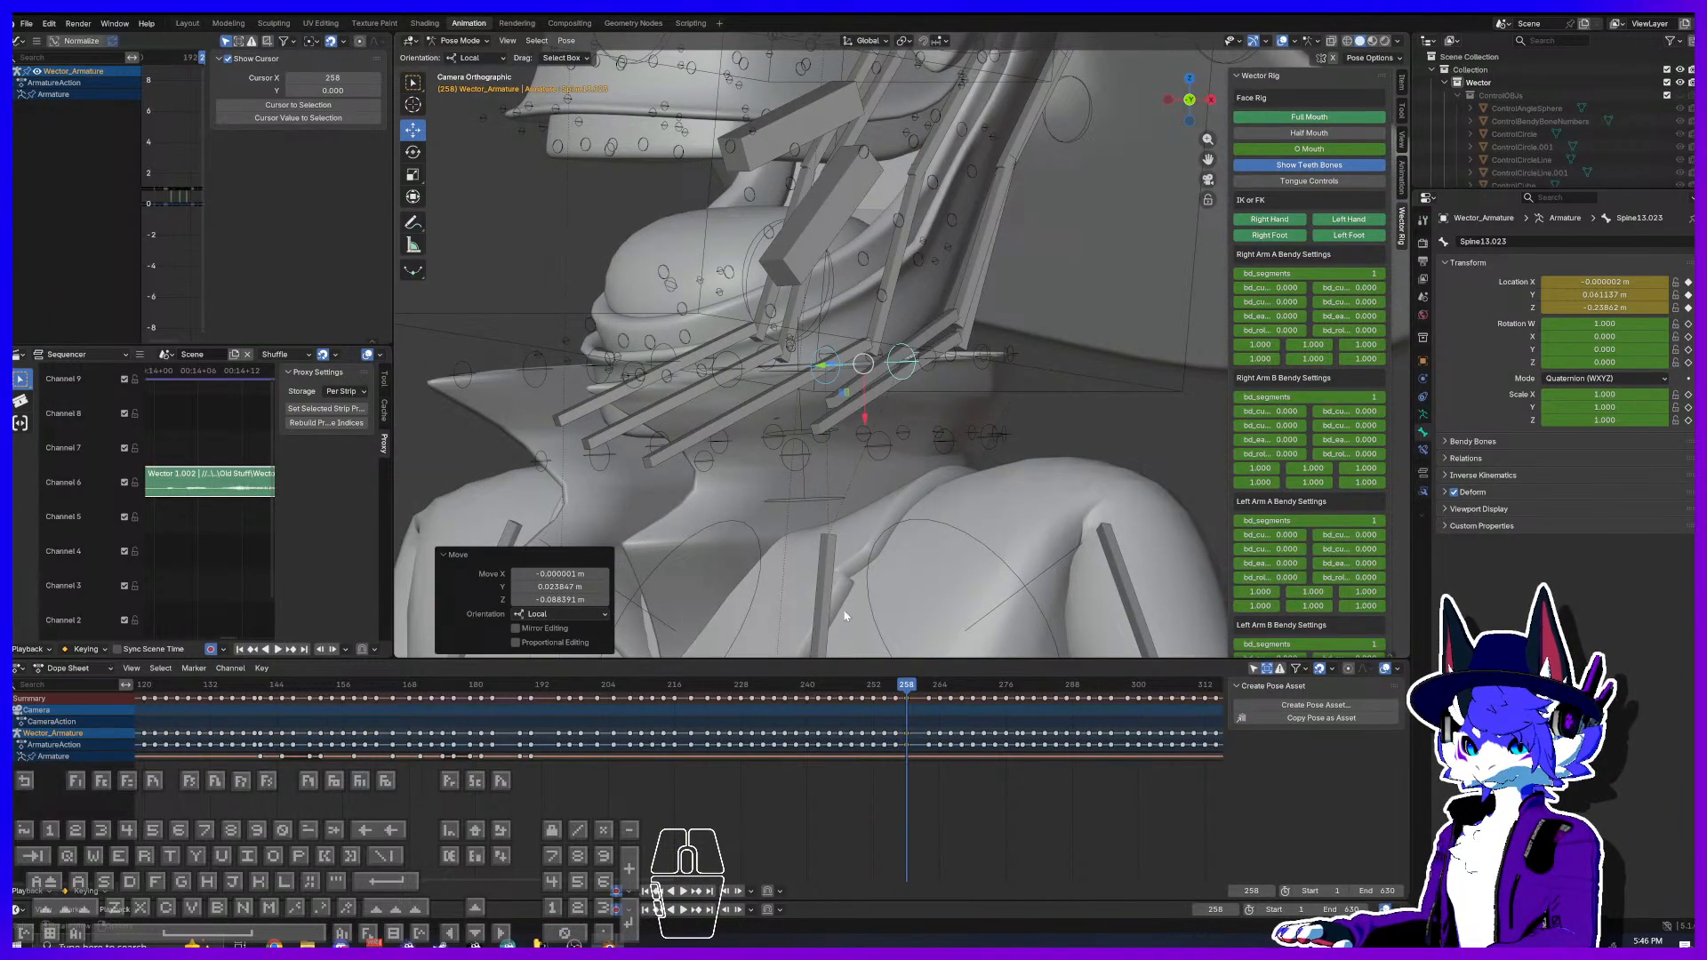
left_click(1282, 41)
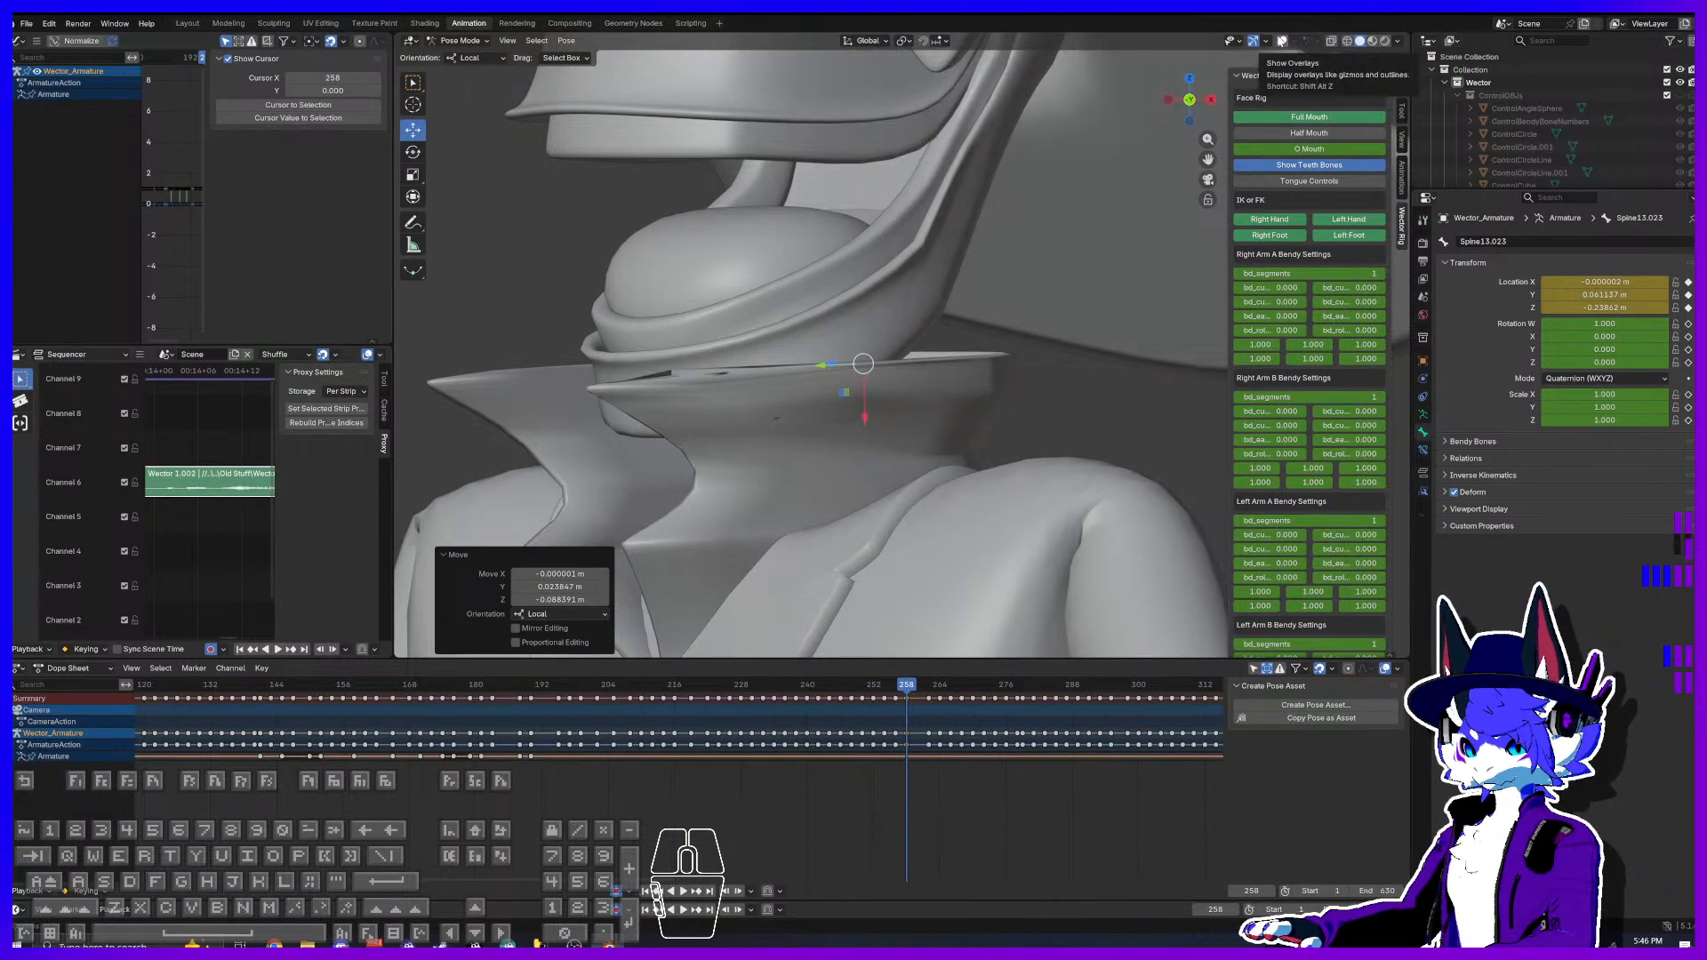
left_click(1282, 41)
Step: Check the jaw against the collar at frame 264, temporarily hiding the viewport overlays
left_click_drag(920, 680, 940, 699)
left_click(1282, 43)
left_click(1281, 43)
scroll(1005, 293, "down", 6)
middle_click_drag(920, 427, 929, 509, "shift")
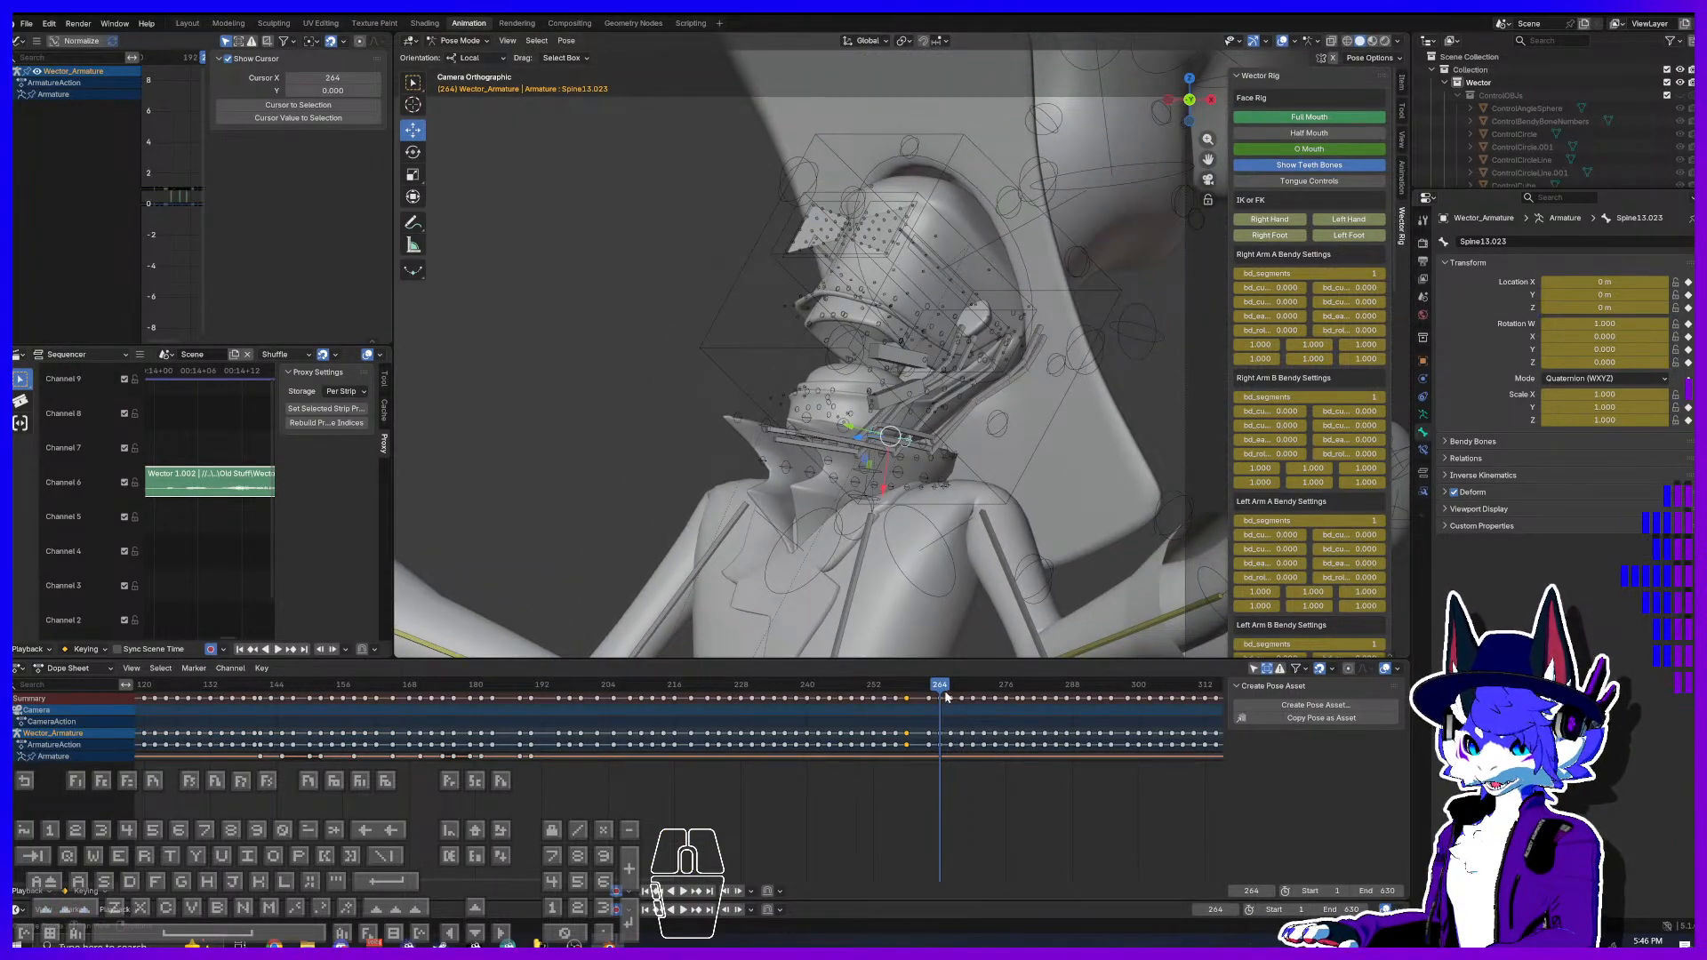
Step: Scrub through the rest of the keyed animation up to frame 367, examining the gesture
left_click_drag(944, 689, 1130, 697)
scroll(790, 702, "down", 3)
left_click_drag(790, 684, 1029, 691)
scroll(878, 730, "down", 4)
middle_click_drag(877, 735, 1073, 751)
scroll(966, 755, "down", 4)
middle_click_drag(943, 758, 868, 763)
scroll(867, 762, "up", 7)
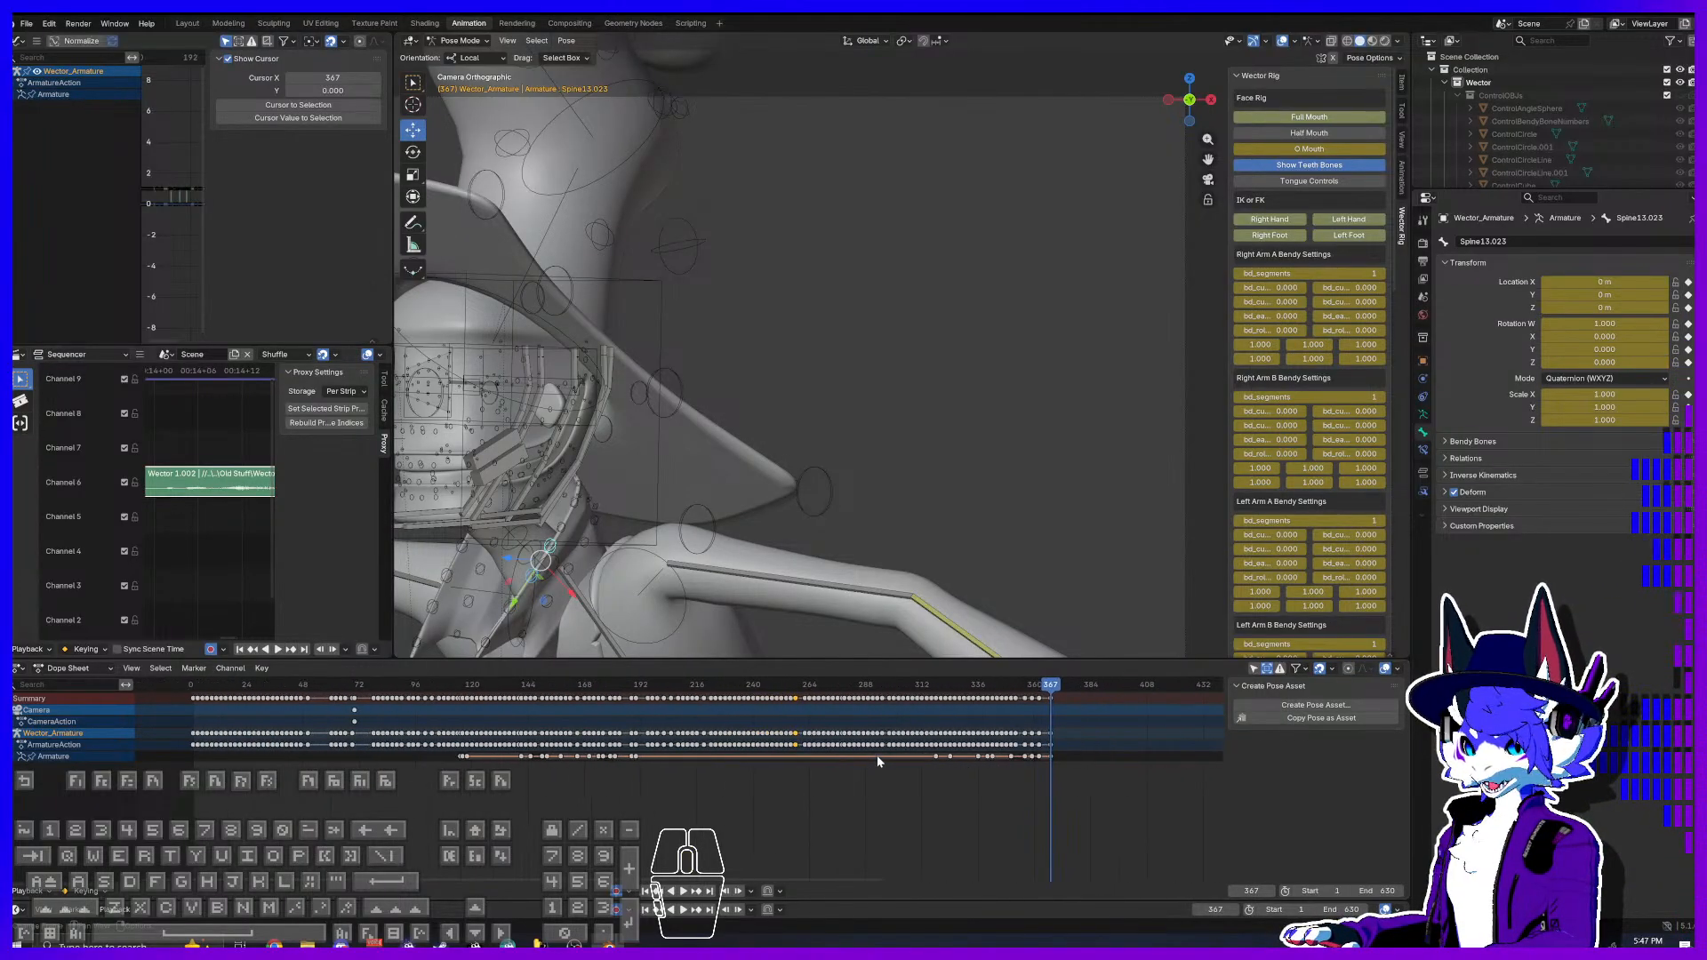
Step: Deselect the bones and bring the whole character and the end of the keyed range at frame 367 into view
left_click(1062, 711)
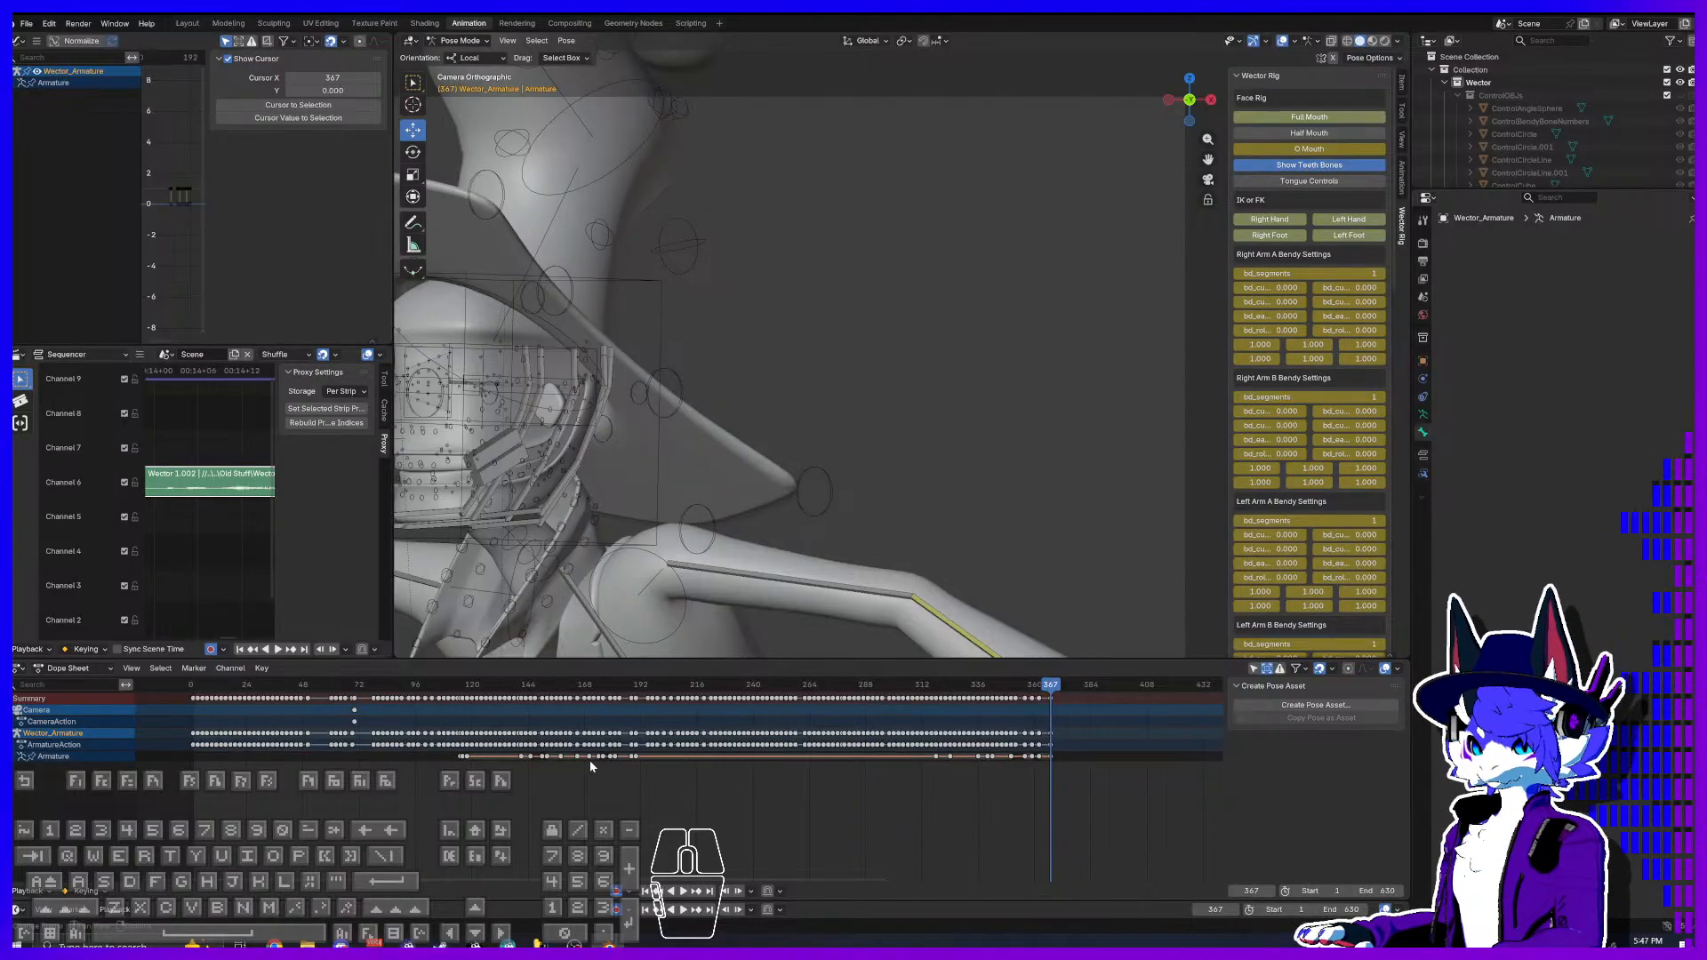
scroll(587, 762, "up", 2)
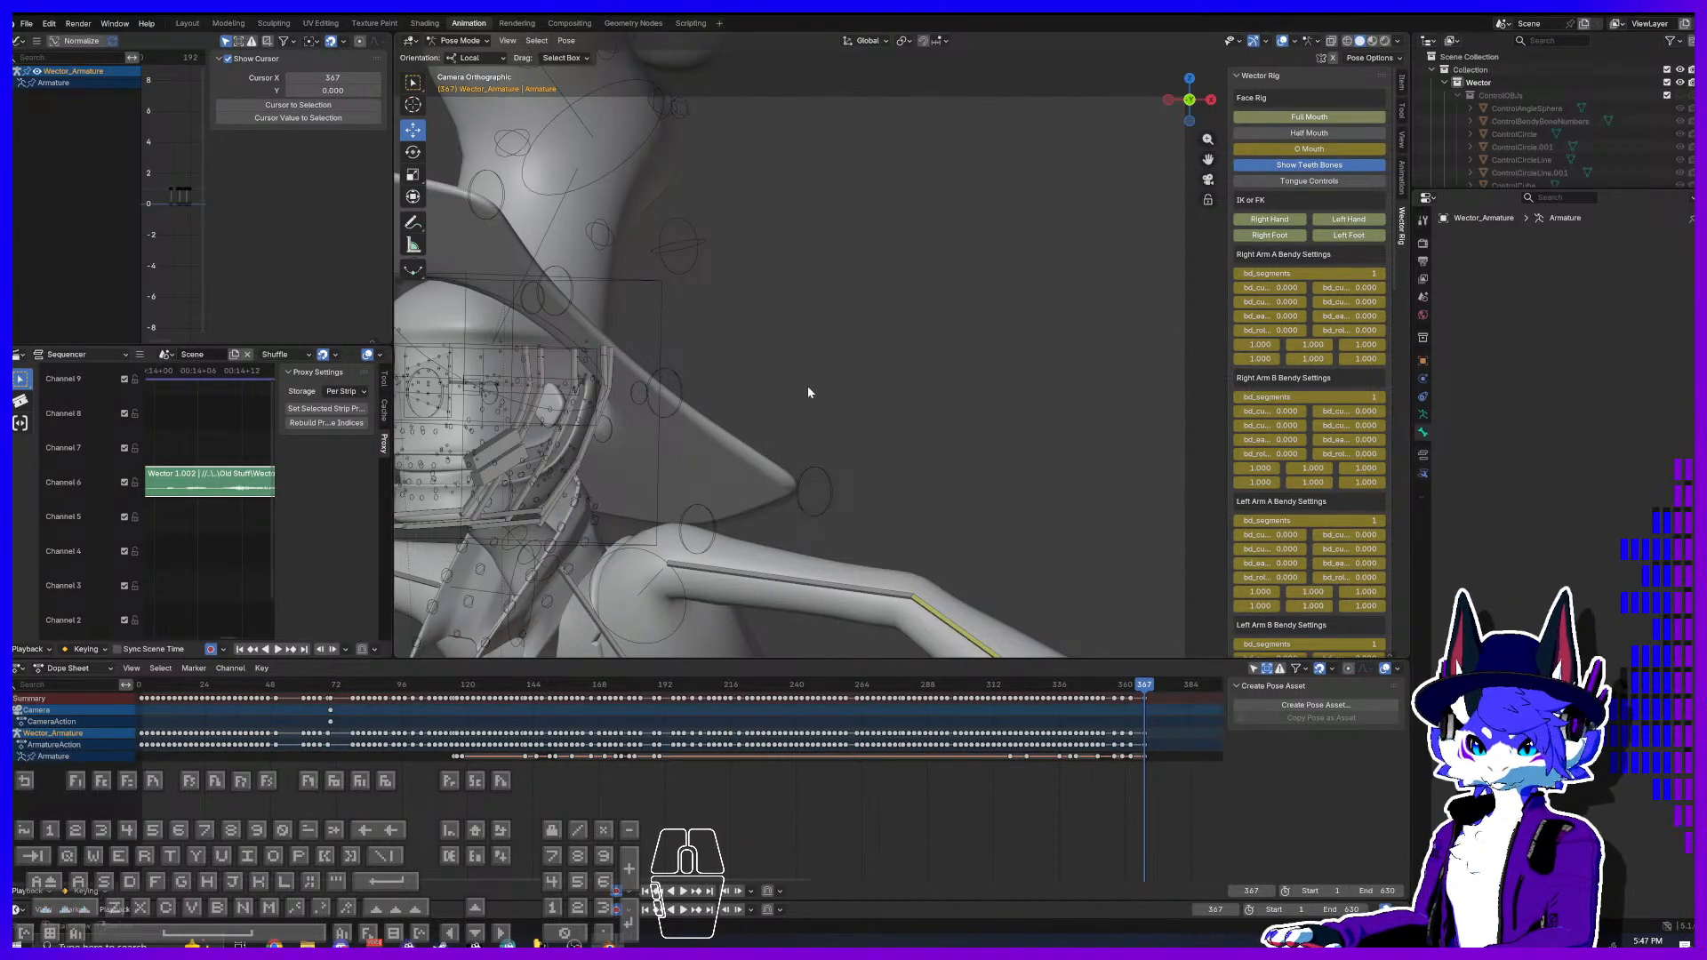
scroll(754, 403, "down", 5)
middle_click_drag(911, 374, 836, 378, "shift")
middle_click_drag(1016, 404, 996, 418, "shift")
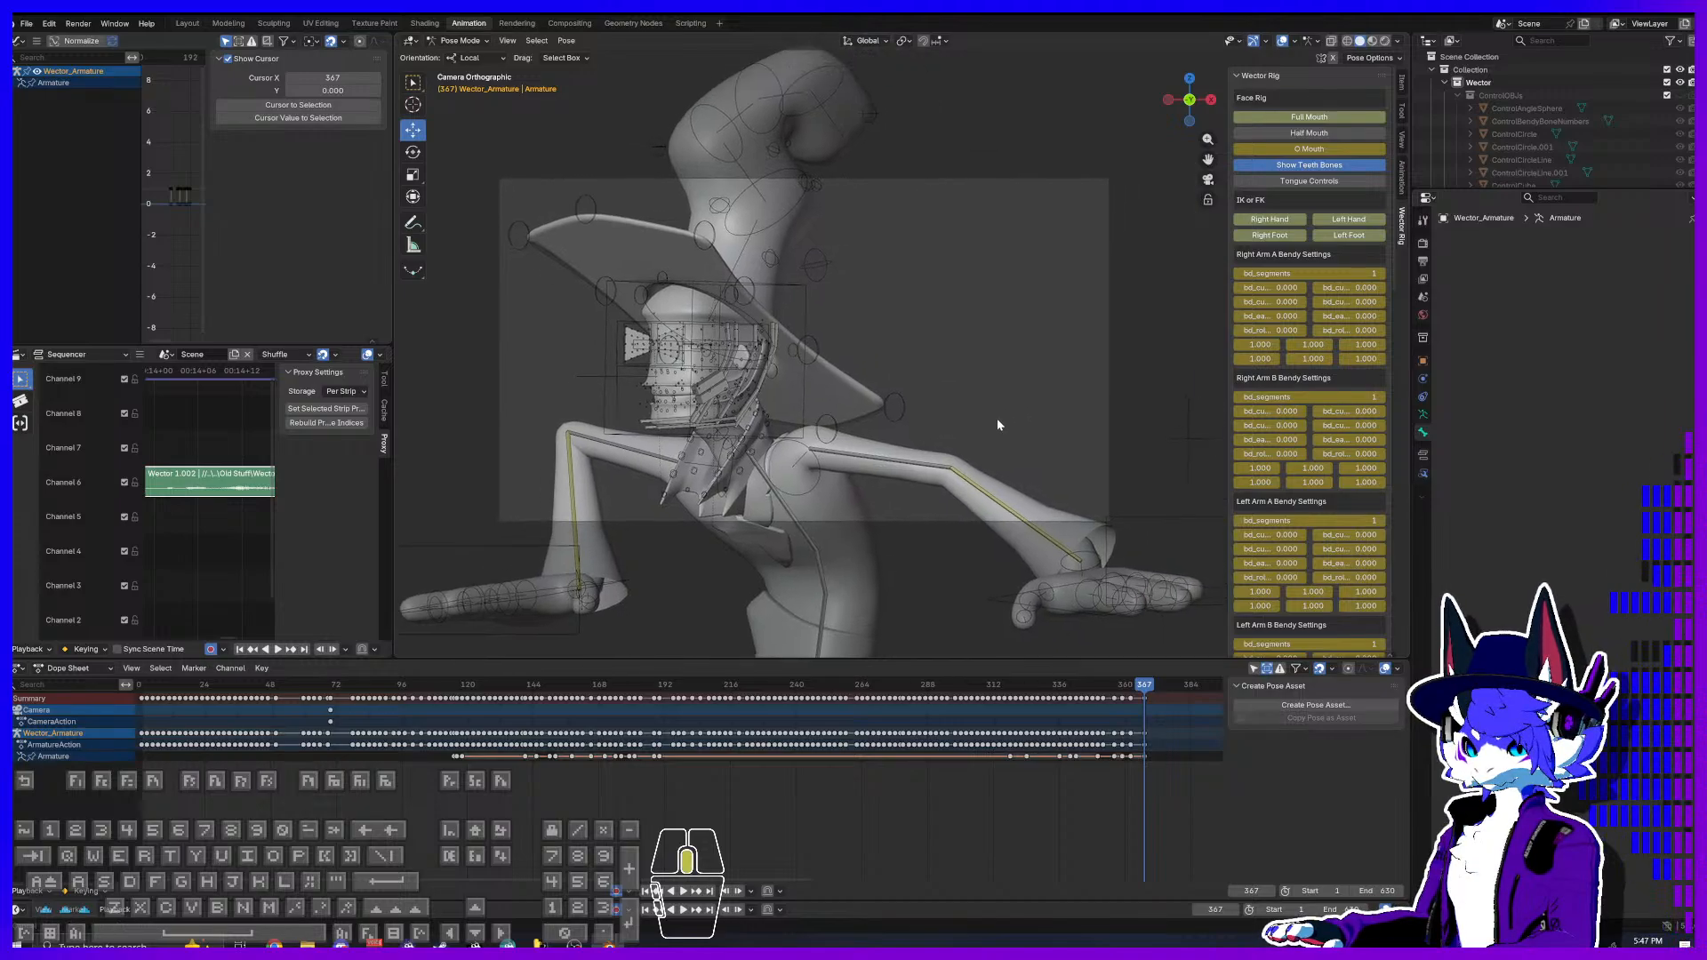
middle_click_drag(1154, 731, 855, 775)
scroll(959, 719, "up", 5)
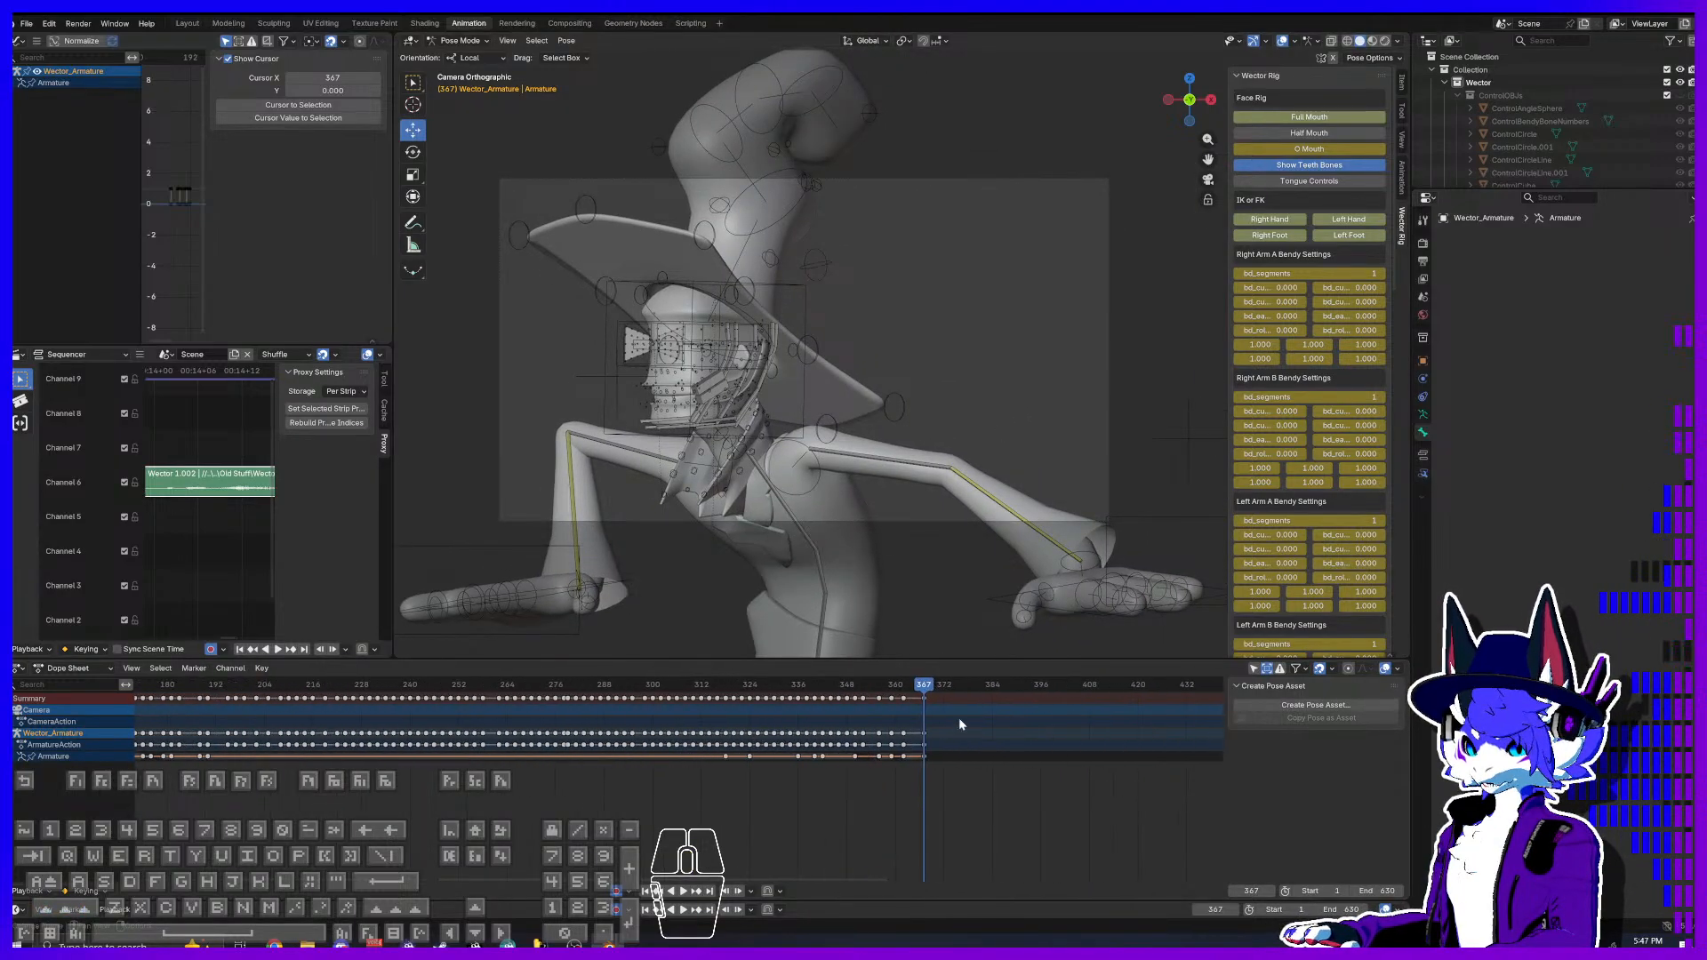
scroll(959, 718, "up", 6)
middle_click_drag(1023, 718, 638, 764)
scroll(638, 764, "up", 5)
Step: Play the animation with its audio from just past frame 367, and widen the sequencer to show the whole strip
left_click_drag(746, 685, 766, 685)
key("space")
left_click_drag(398, 544, 565, 551)
scroll(337, 496, "down", 5)
middle_click_drag(337, 492, 275, 485)
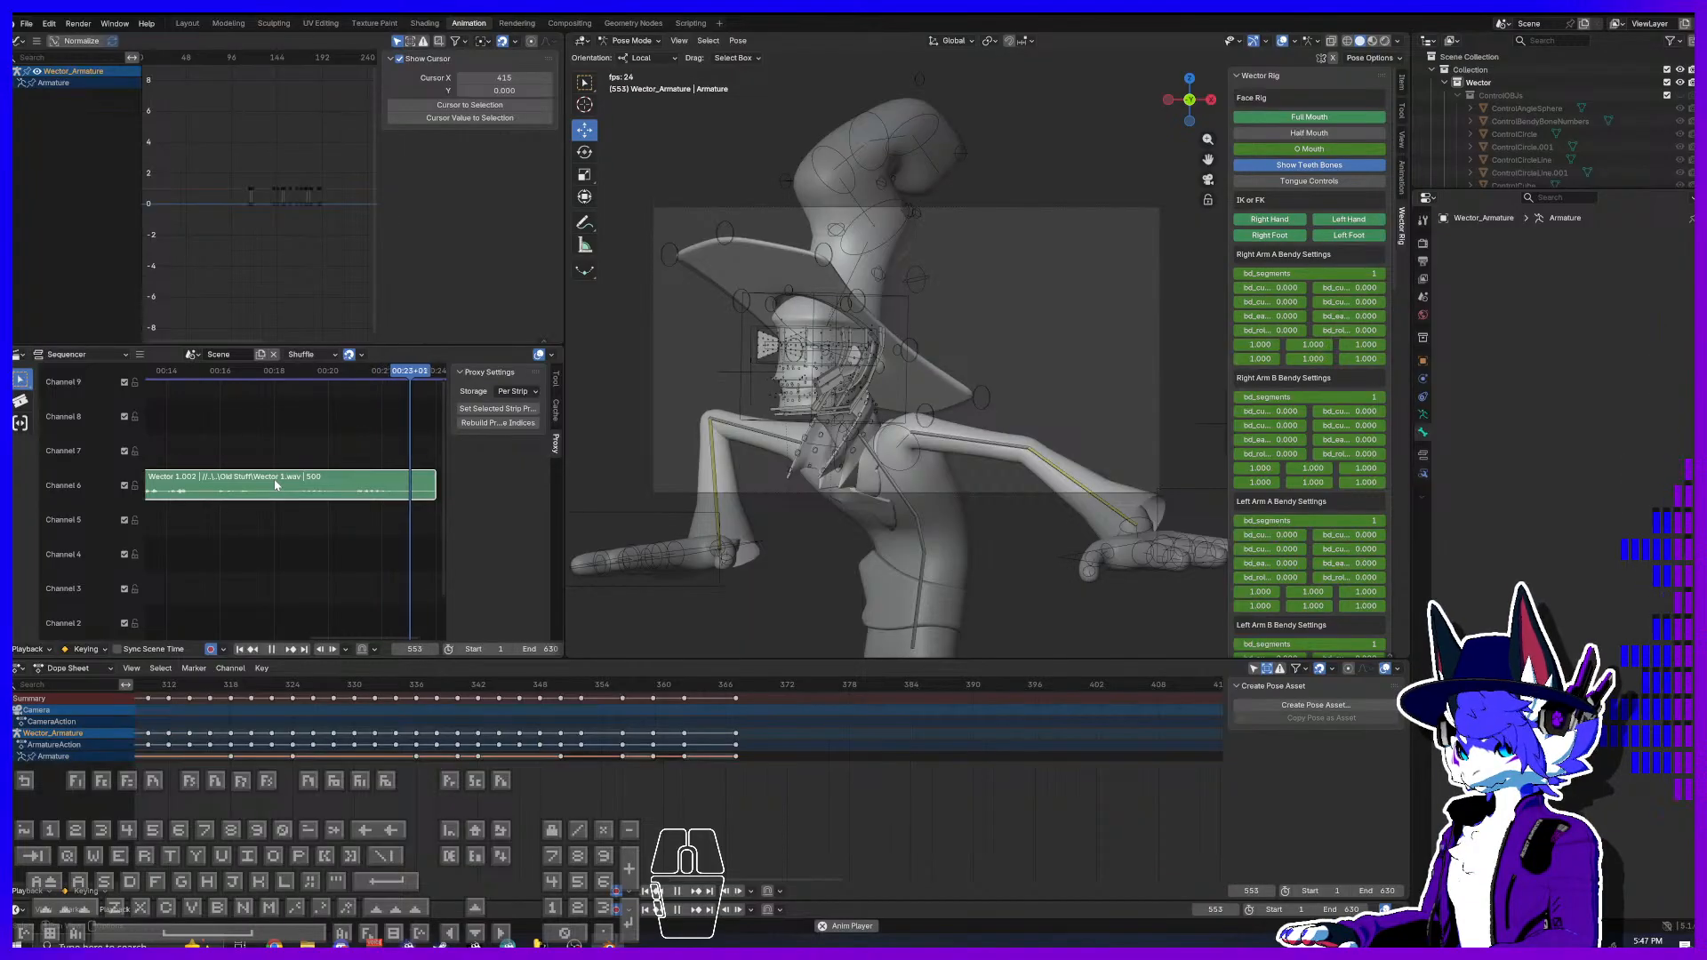
key("space")
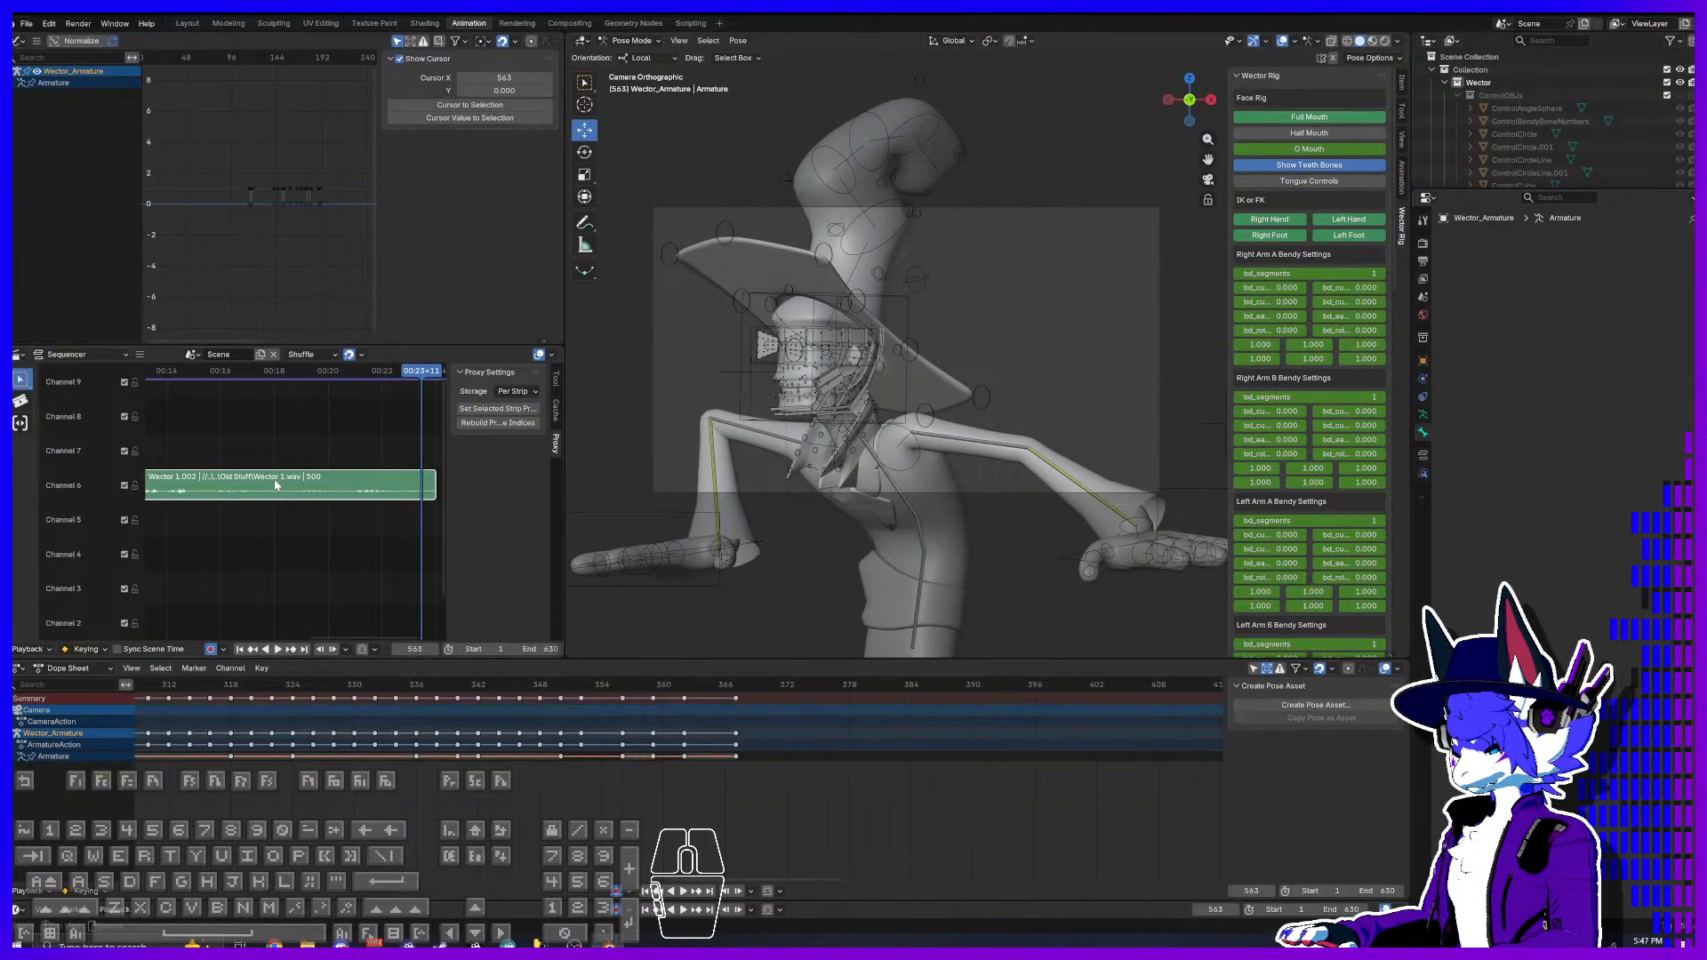
Step: Replay the audio from about frame 371 to review the following dialogue, and park the playhead at frame 376
left_click(202, 372)
key("space")
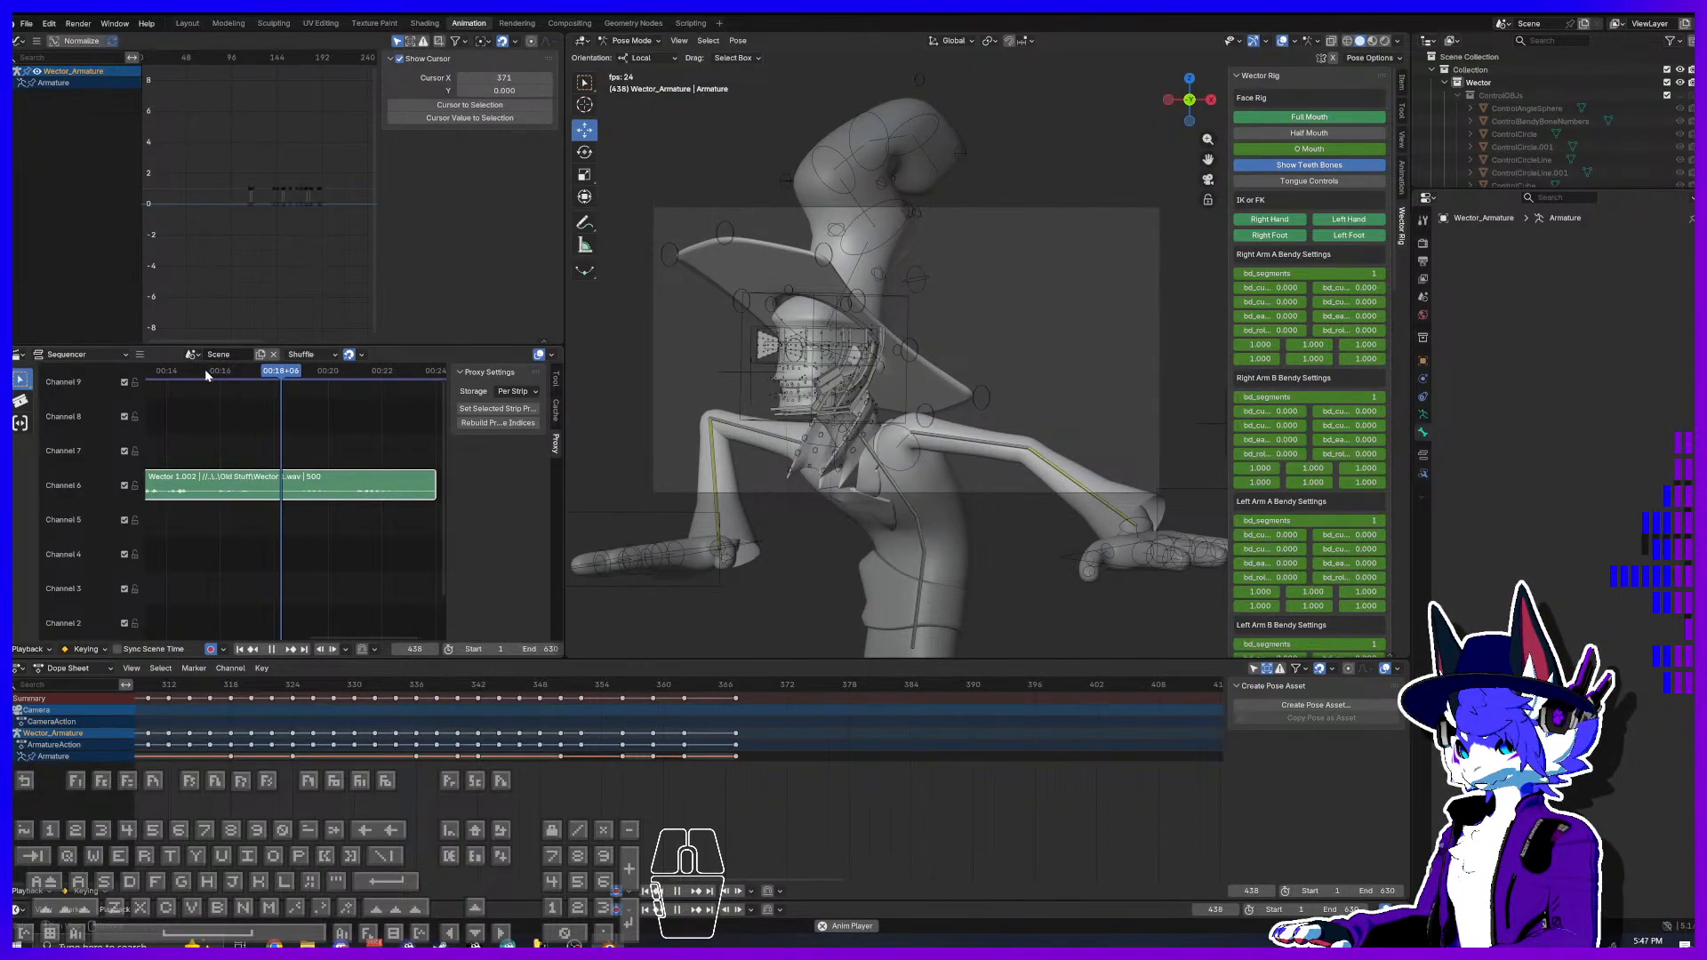
key("space")
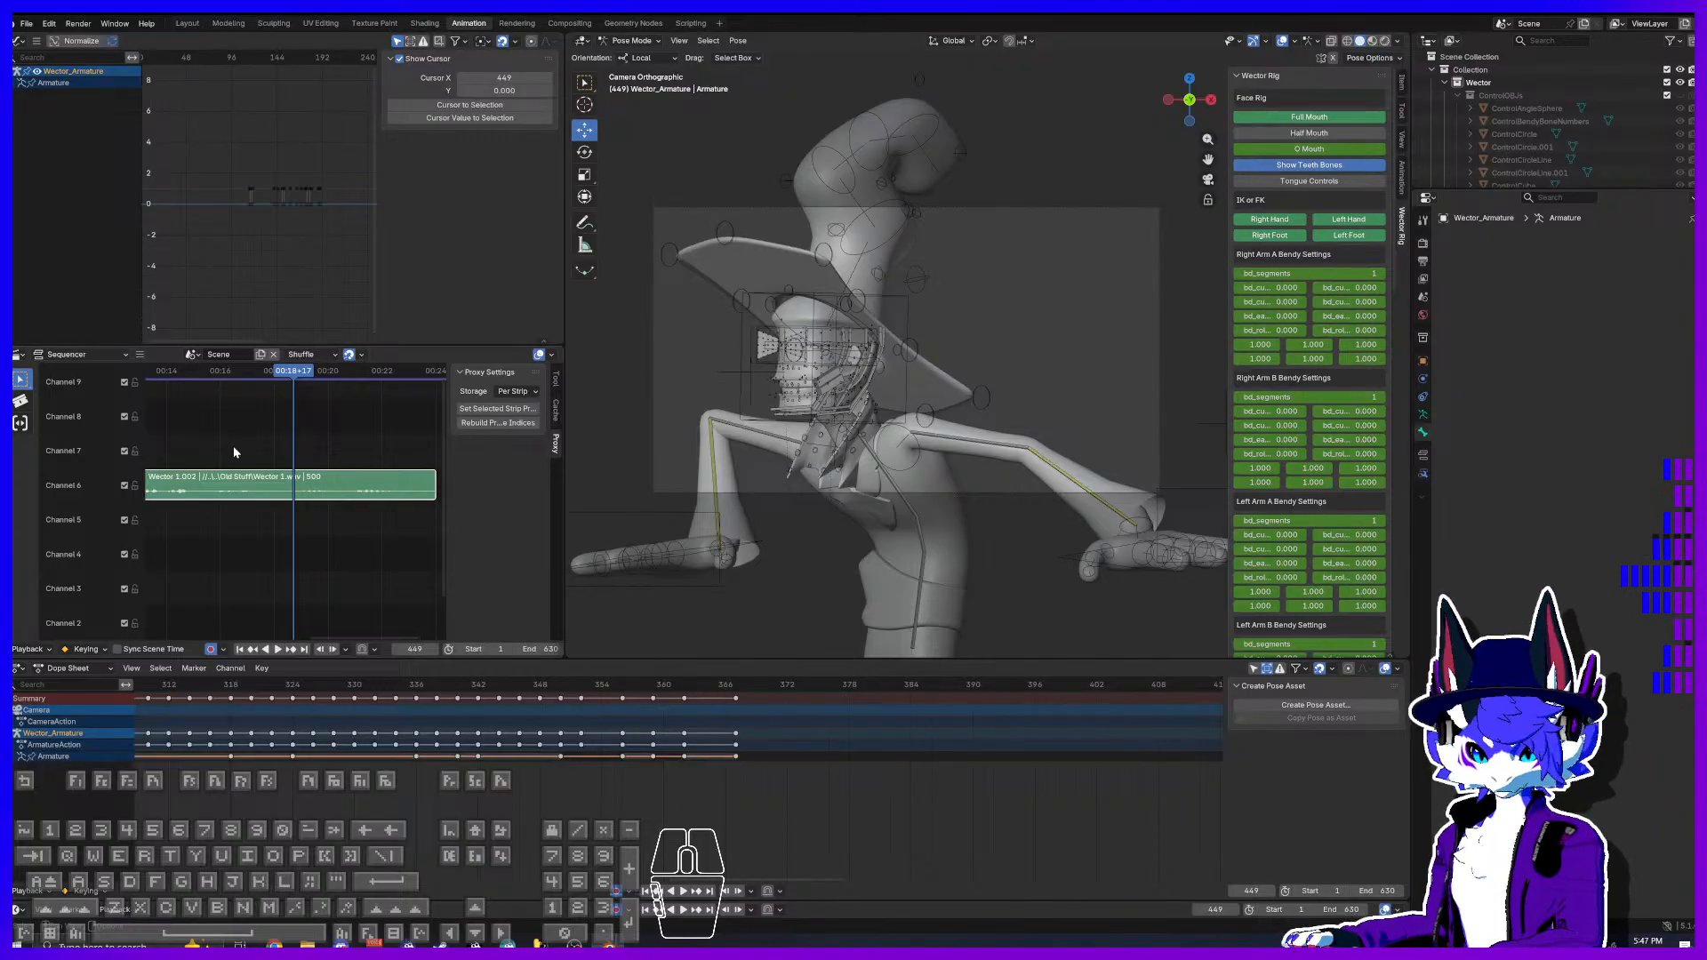
left_click_drag(280, 369, 282, 375)
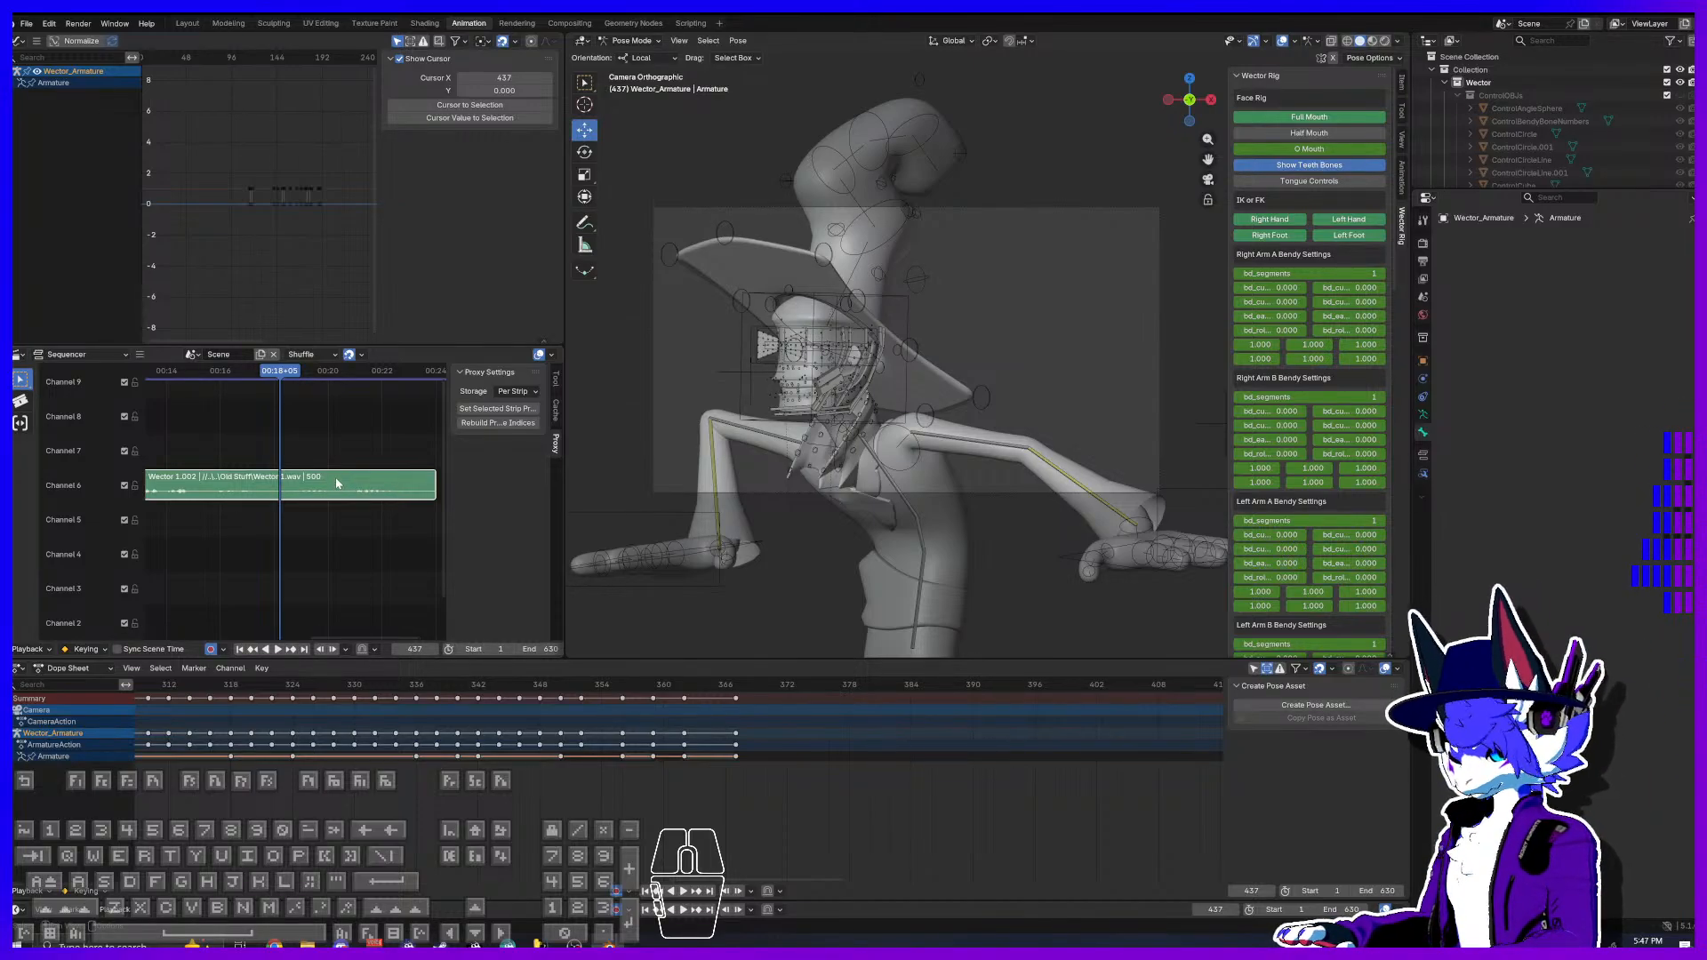
left_click_drag(280, 372, 193, 376)
key("space")
key("space")
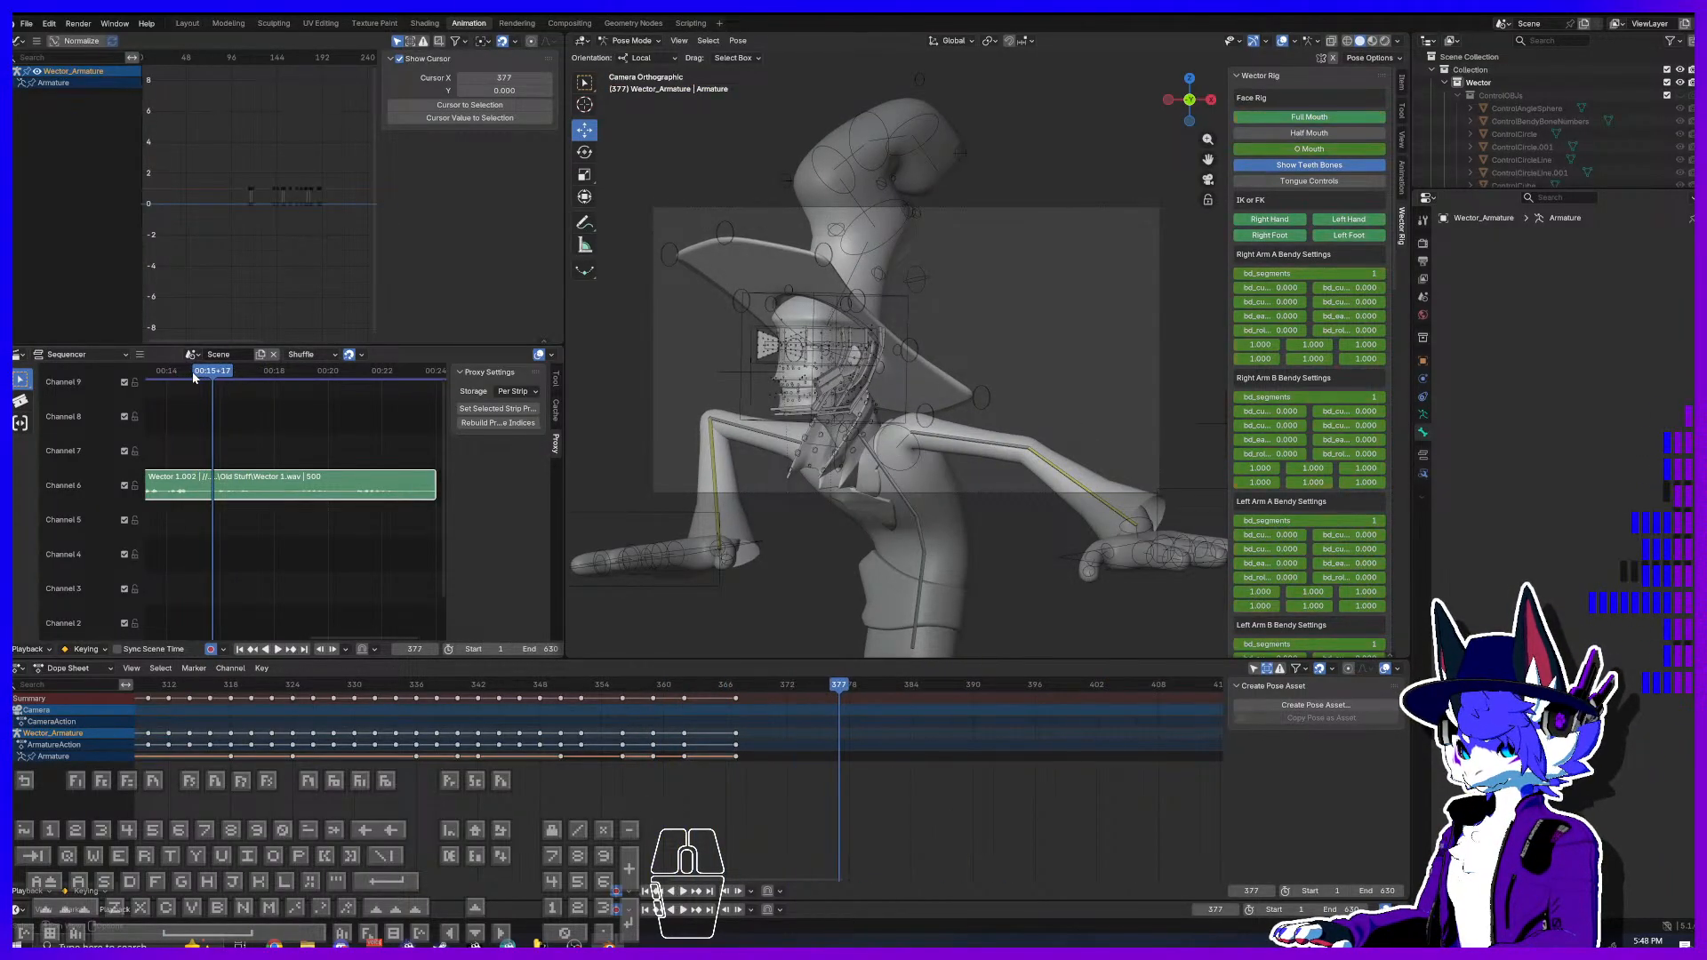
left_click_drag(838, 685, 831, 689)
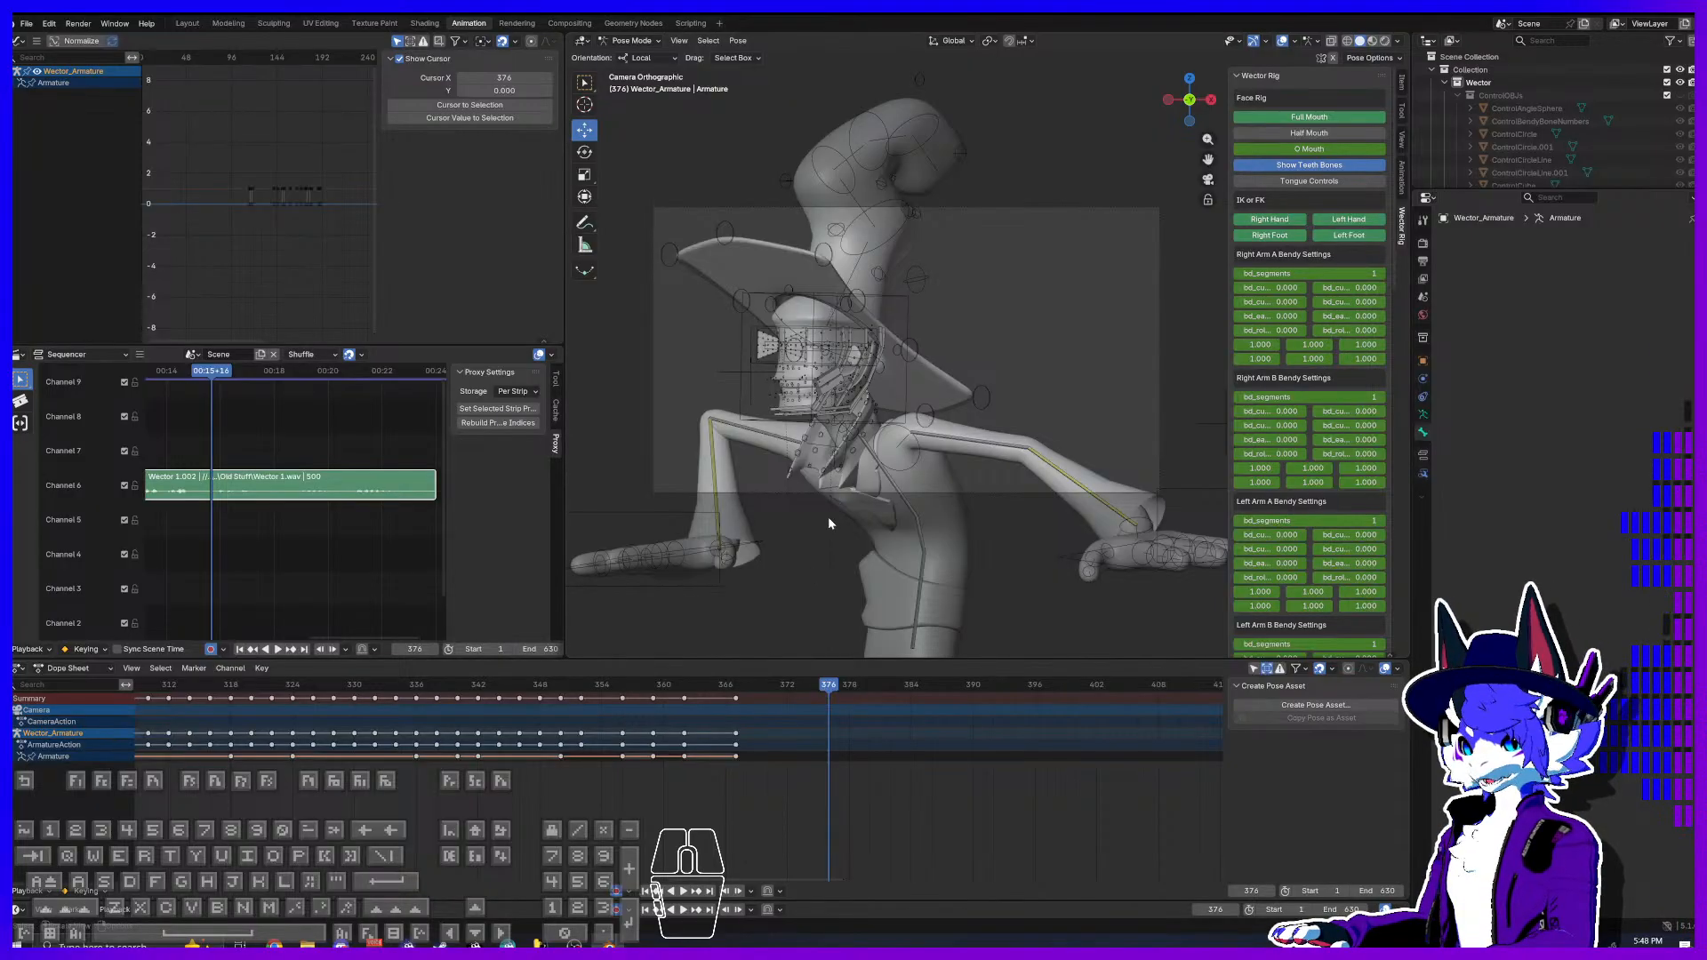
Step: Switch from posing to Object Mode and add a mesh plane at the world origin
middle_click_drag(920, 464, 904, 509)
scroll(898, 513, "down", 6)
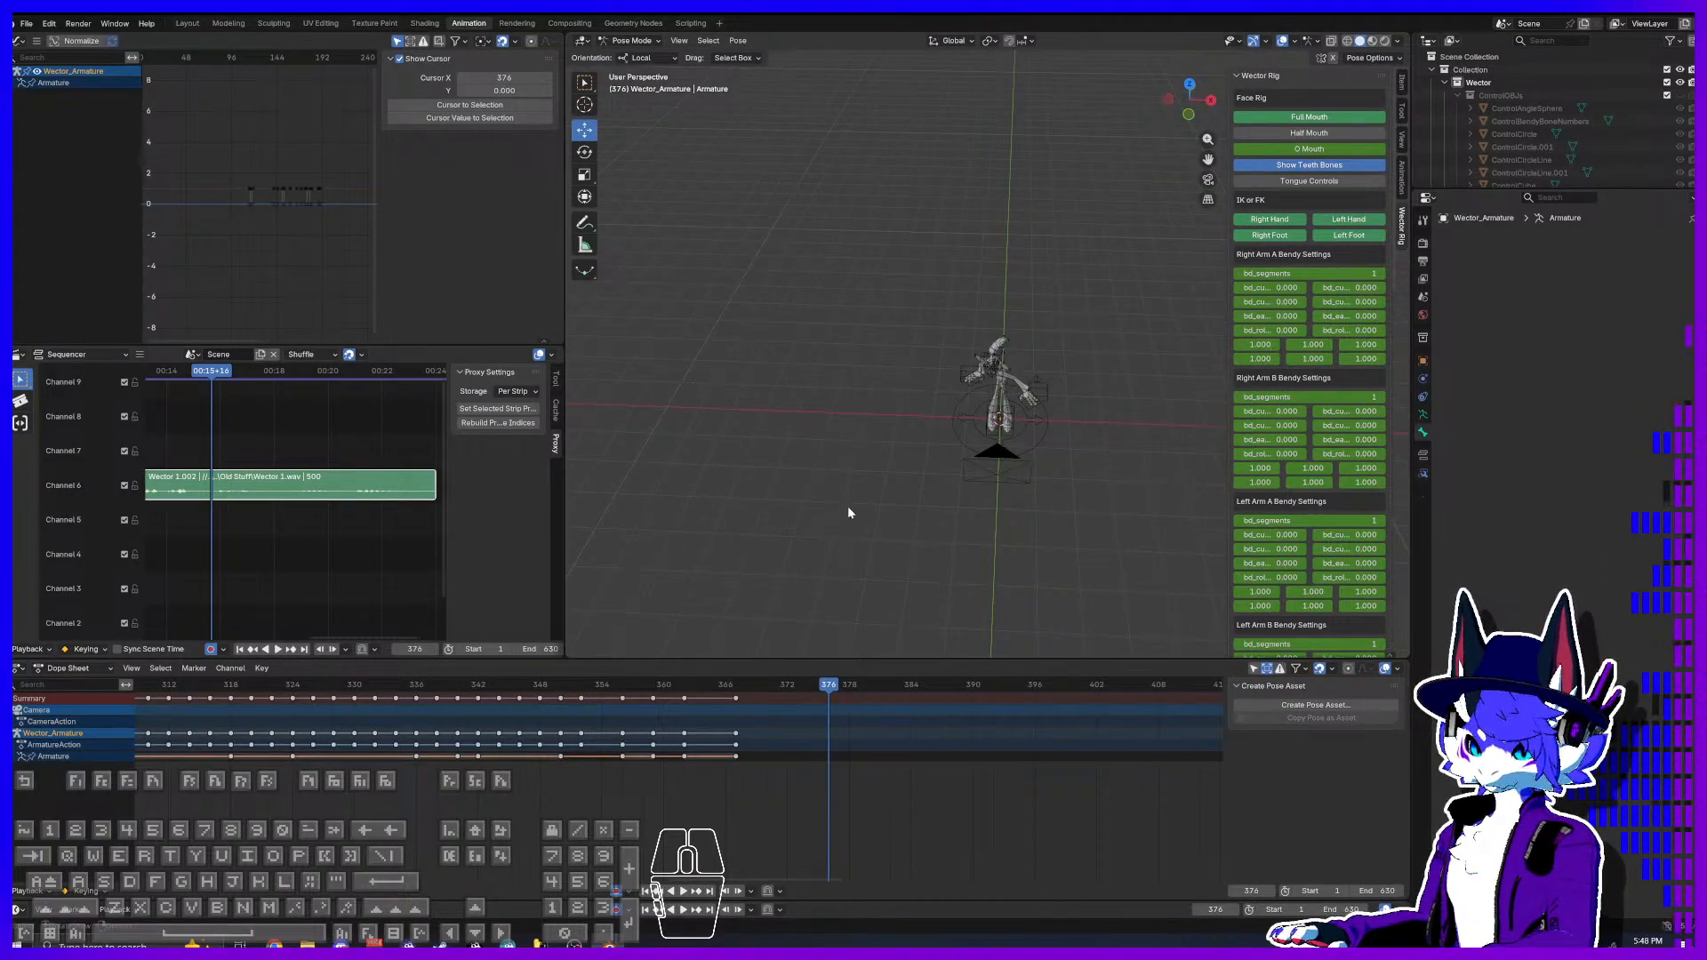
left_click(627, 41)
left_click(633, 57)
left_click(824, 543)
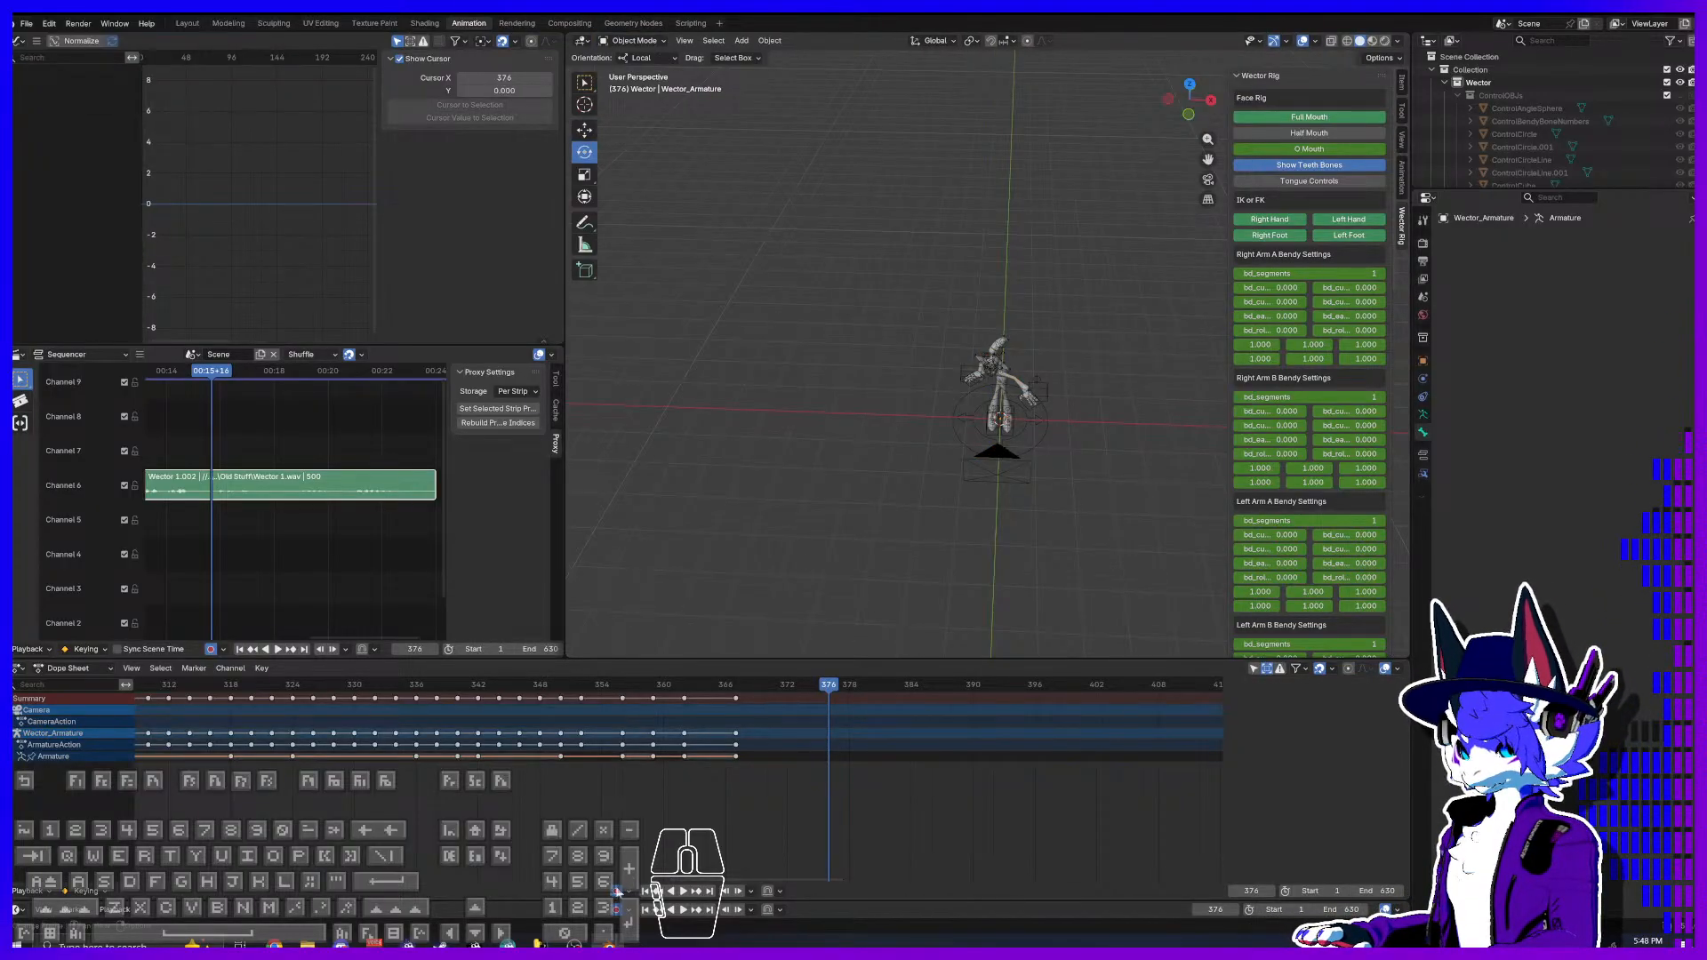
key("shift+a")
mouse_move(1068, 523)
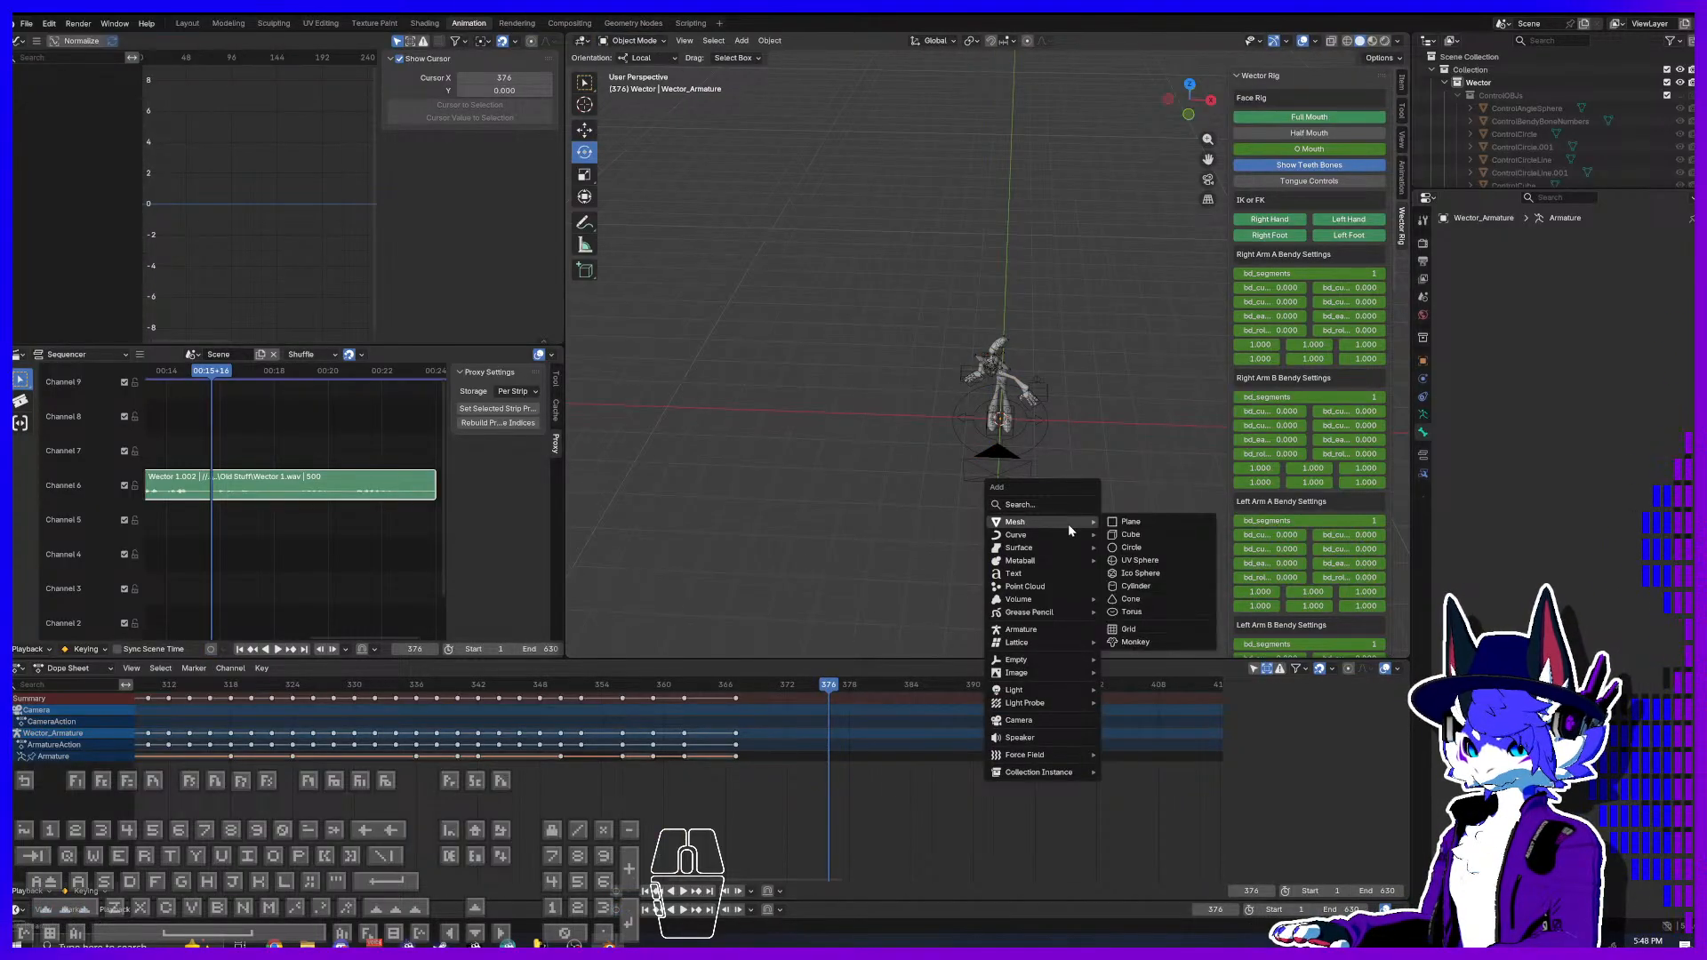
left_click(1148, 527)
Step: Move the new plane about -86.1 m along X, well clear of the character
left_click(585, 131)
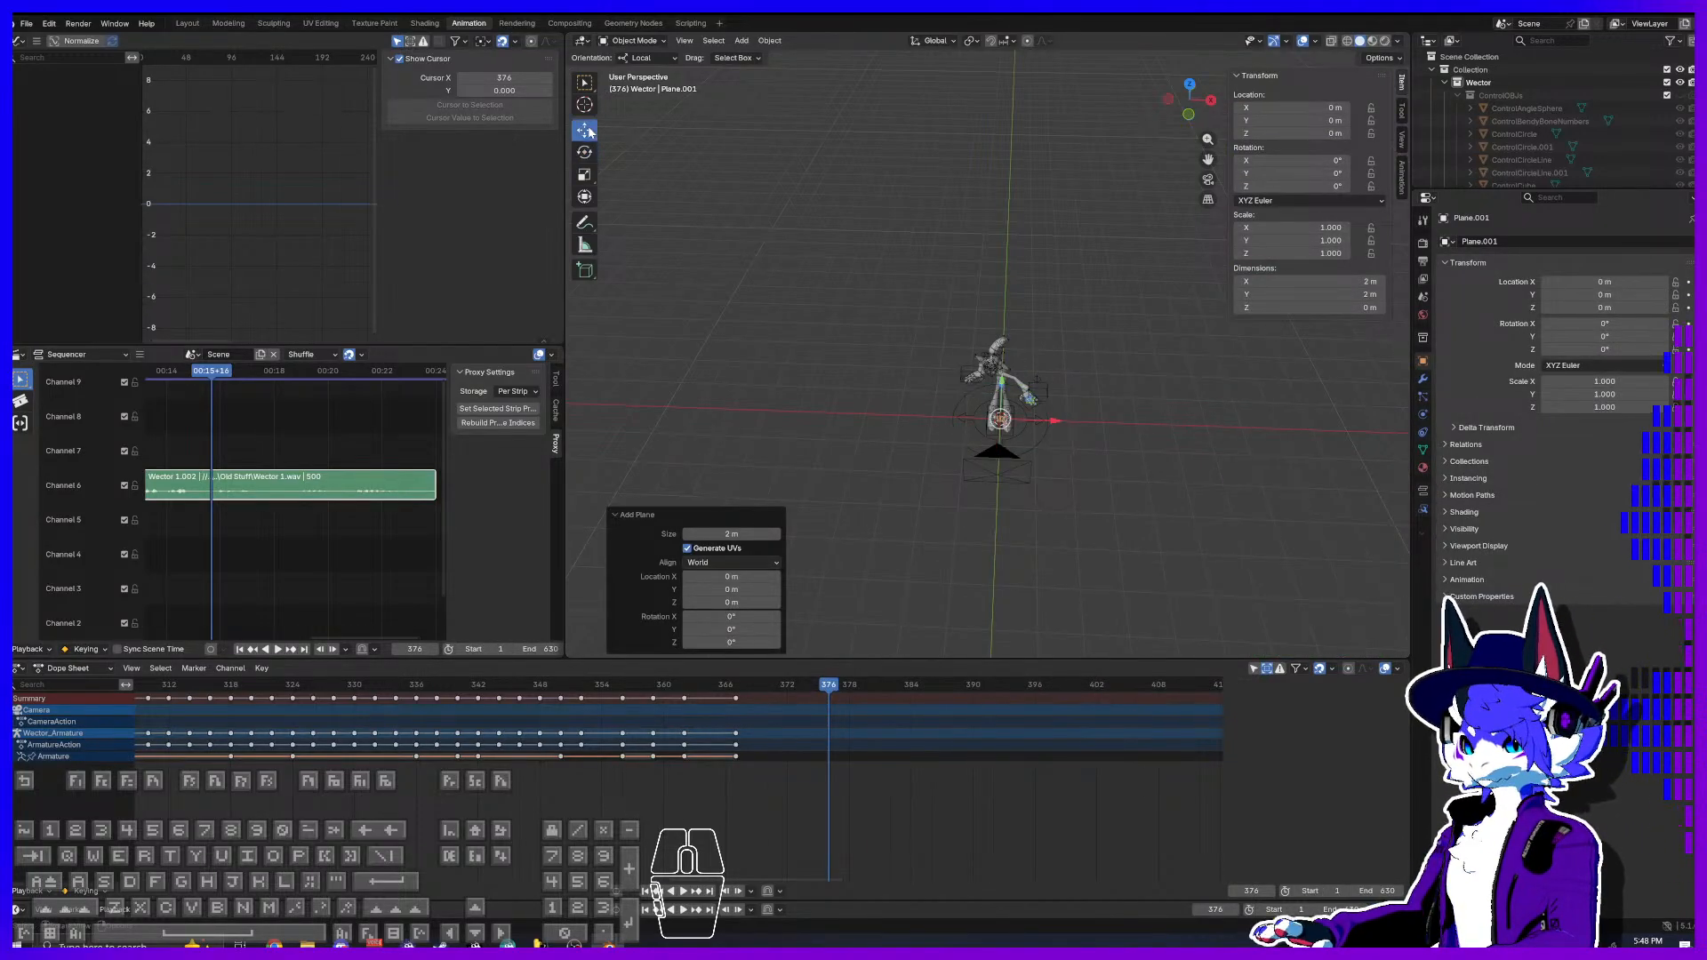
left_click_drag(1051, 416, 762, 414)
middle_click_drag(796, 429, 972, 409, "shift")
key("KP_7")
scroll(973, 409, "up", 7)
middle_click_drag(1147, 101, 1120, 376, "shift")
scroll(817, 451, "up", 3)
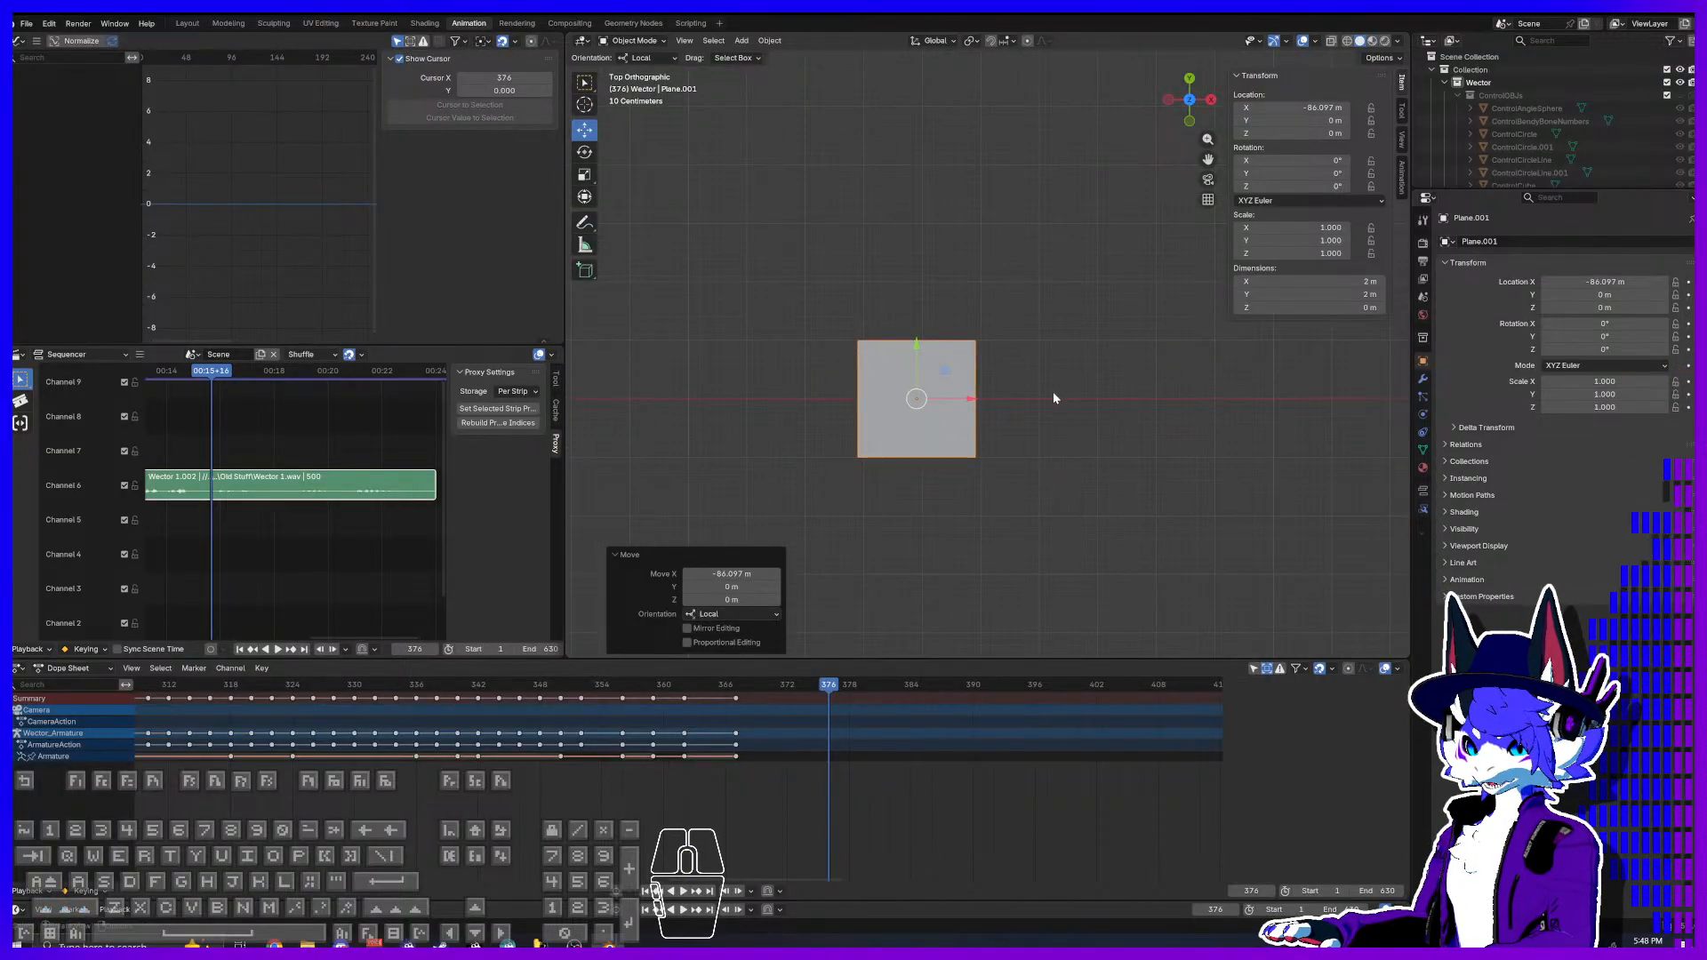
Step: Scale the plane uniformly by 3 and nudge it along X to about -86.07 m
key("s")
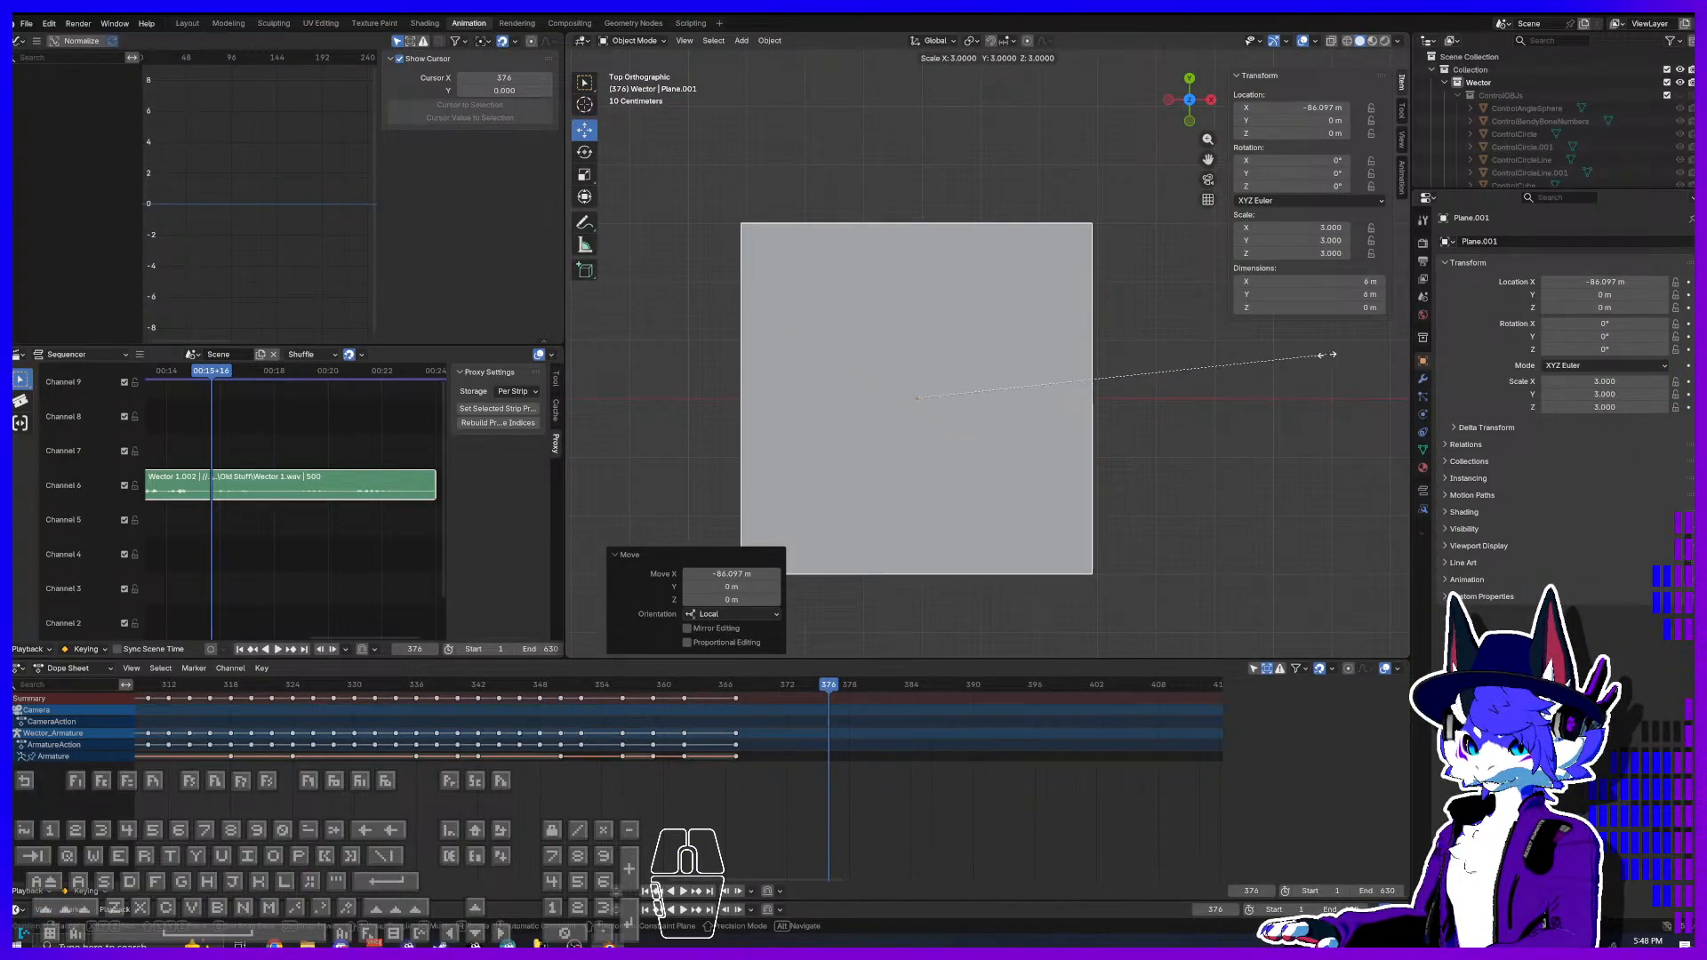
left_click(1320, 358)
left_click_drag(970, 402, 972, 402)
left_click(1111, 445)
middle_click_drag(1111, 447, 1148, 409, "shift")
scroll(1022, 352, "down", 1)
middle_click_drag(1021, 352, 923, 434)
left_click(972, 397)
scroll(923, 434, "down", 4)
key("KP_7")
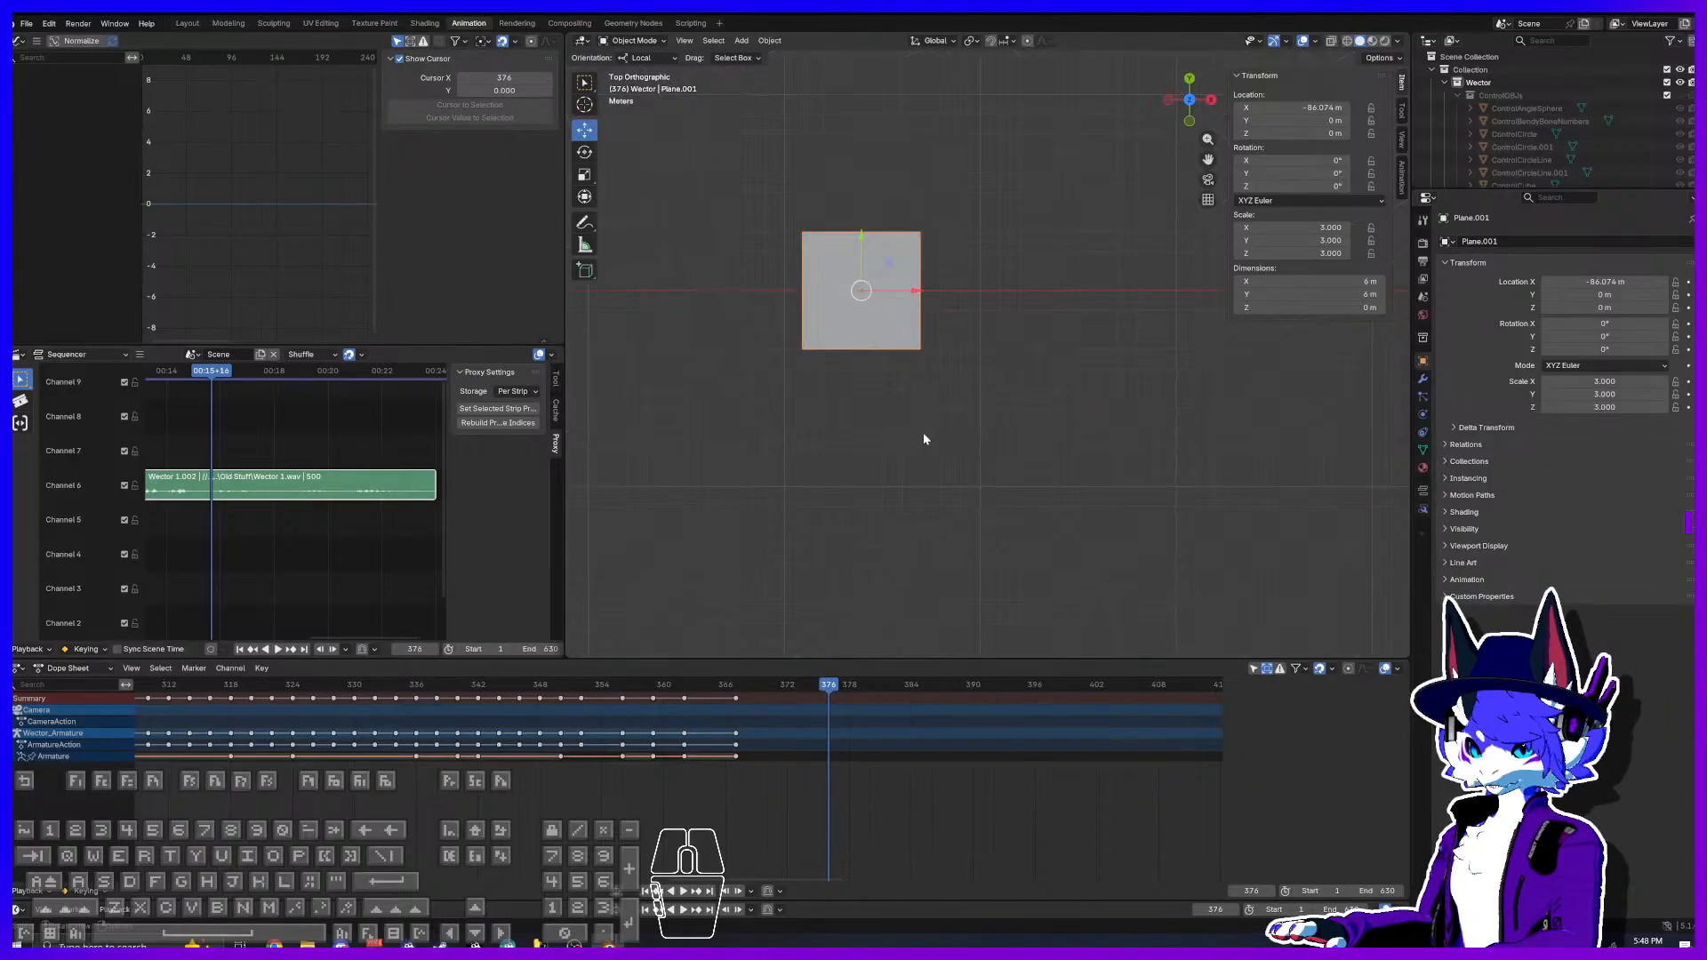
key("KP_Decimal")
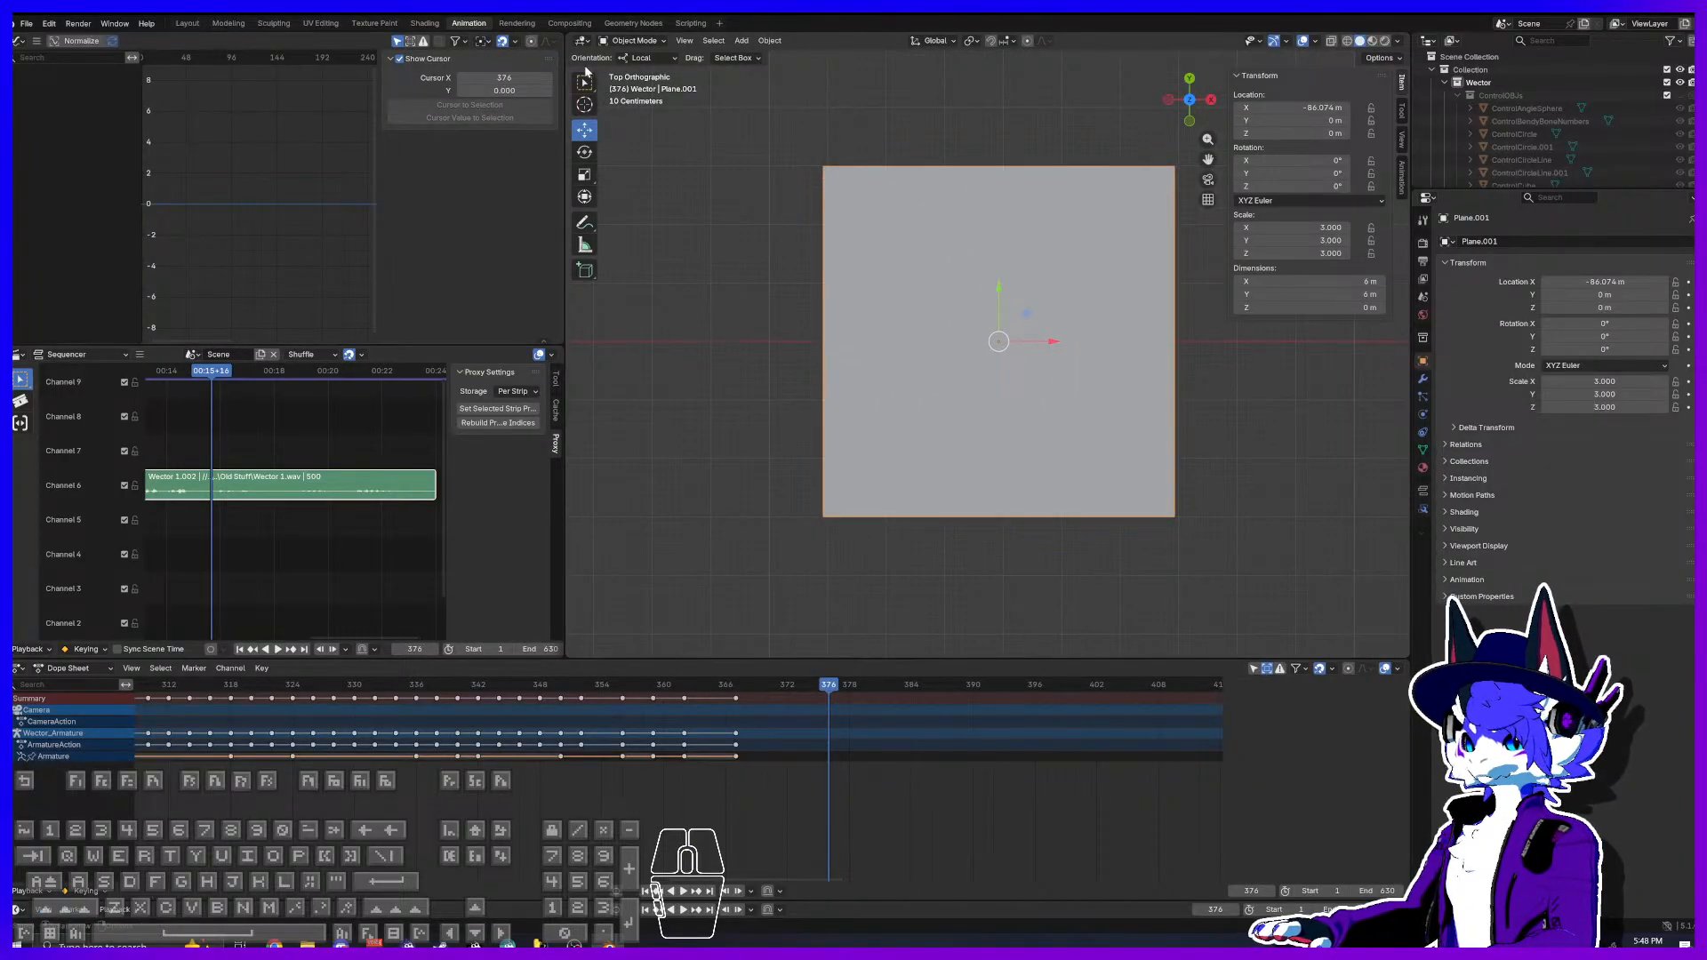
Step: Enter Edit Mode on the plane and inset its face by about 0.23 m
left_click(633, 41)
left_click(626, 70)
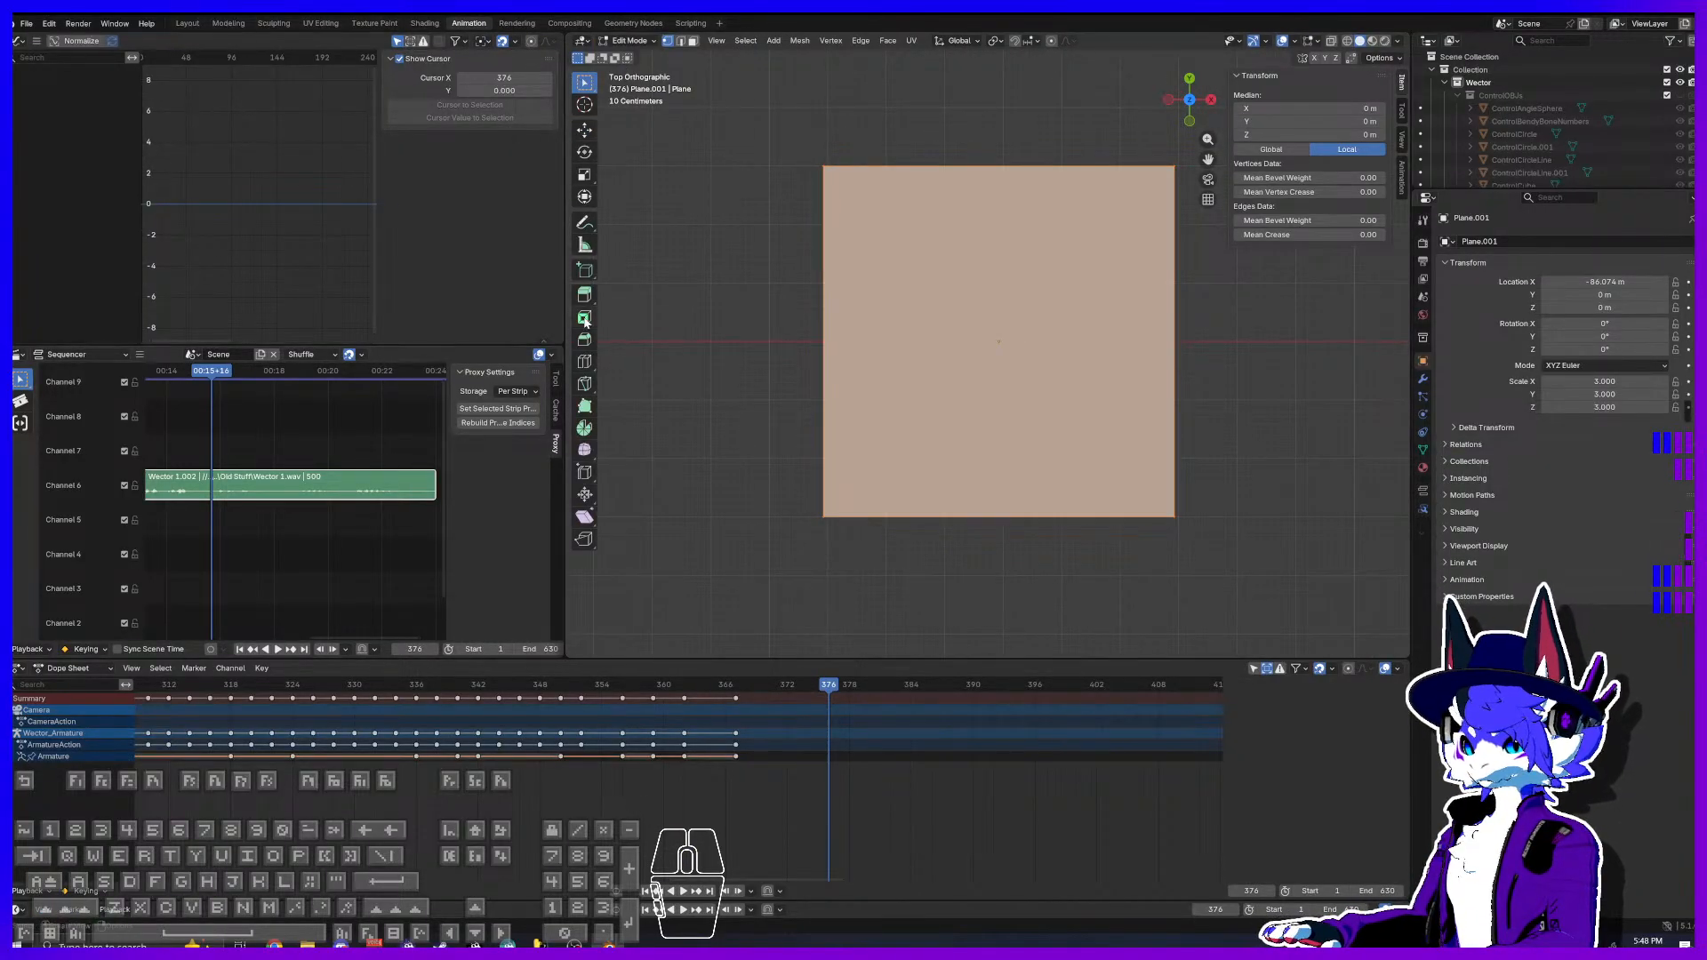
left_click(585, 322)
mouse_move(999, 335)
left_mouse_down()
mouse_move(1021, 329)
mouse_move(1005, 344)
left_mouse_up()
middle_click_drag(1006, 344, 916, 372)
middle_click_drag(927, 604, 956, 111, "shift")
middle_click_drag(955, 111, 892, 124, "shift")
Step: Scale the inset face down along one axis into a narrow rectangle within the plane
left_click(586, 175)
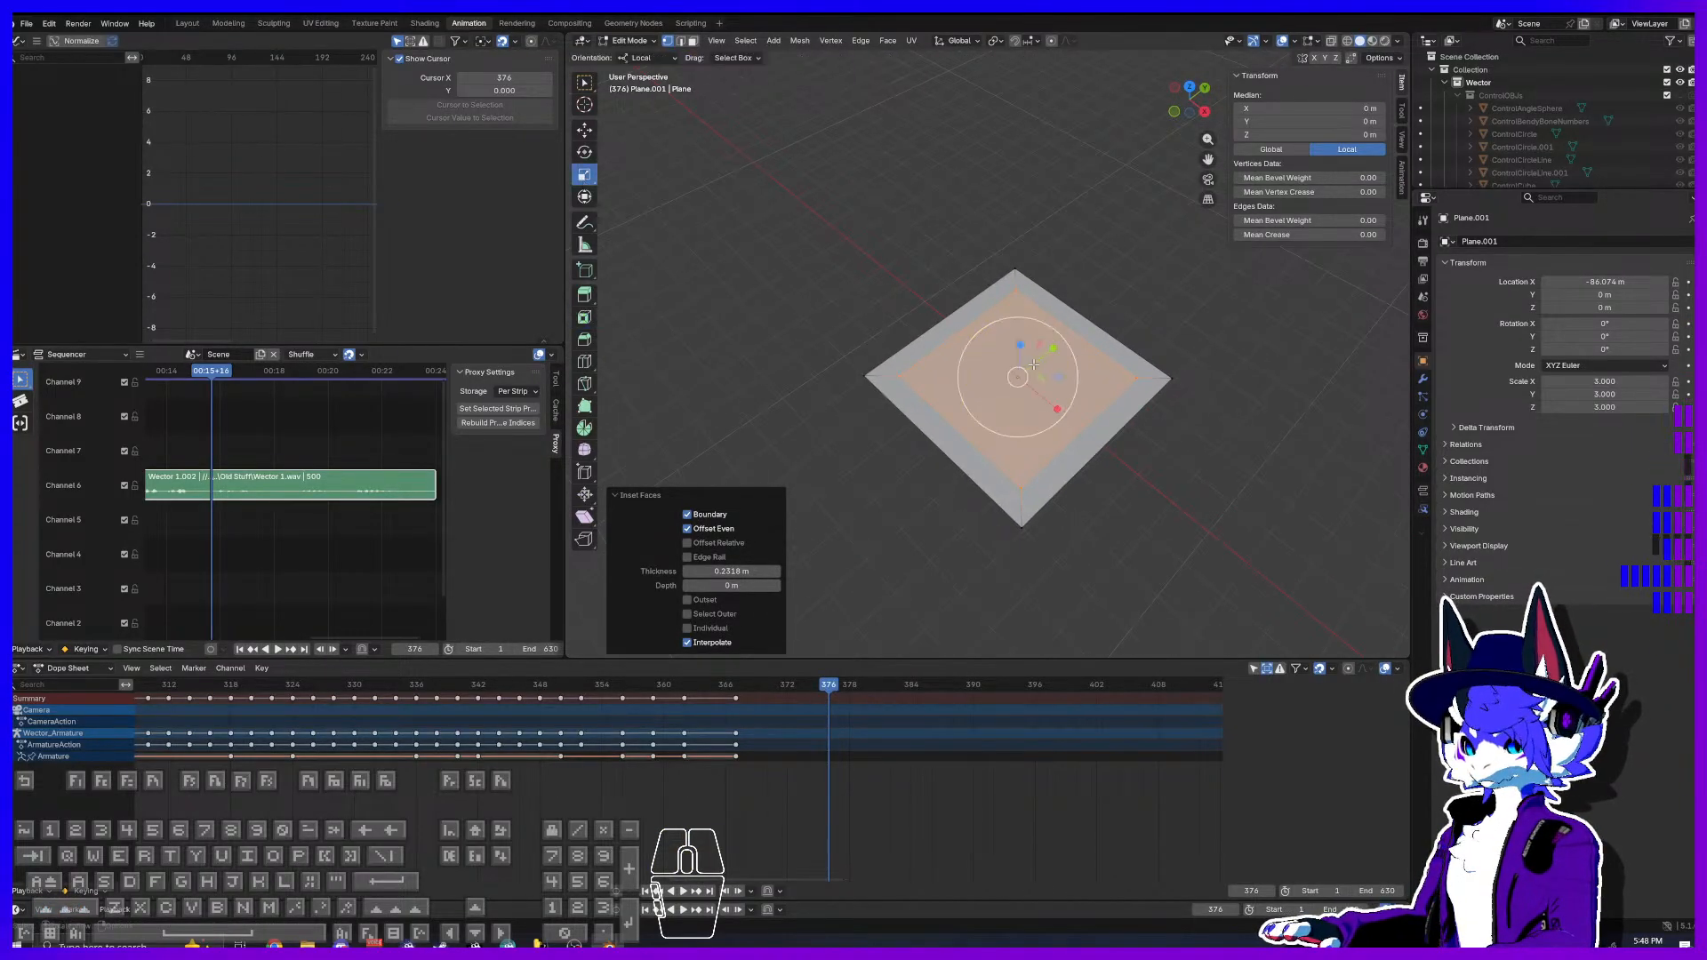
middle_click_drag(1127, 354, 1074, 359)
left_click_drag(1073, 359, 1051, 364)
key("s")
left_click(1140, 335)
Step: Select the inner rectangular face and extrude it downward about 11.4 m to form a deep shaft
left_click(909, 332)
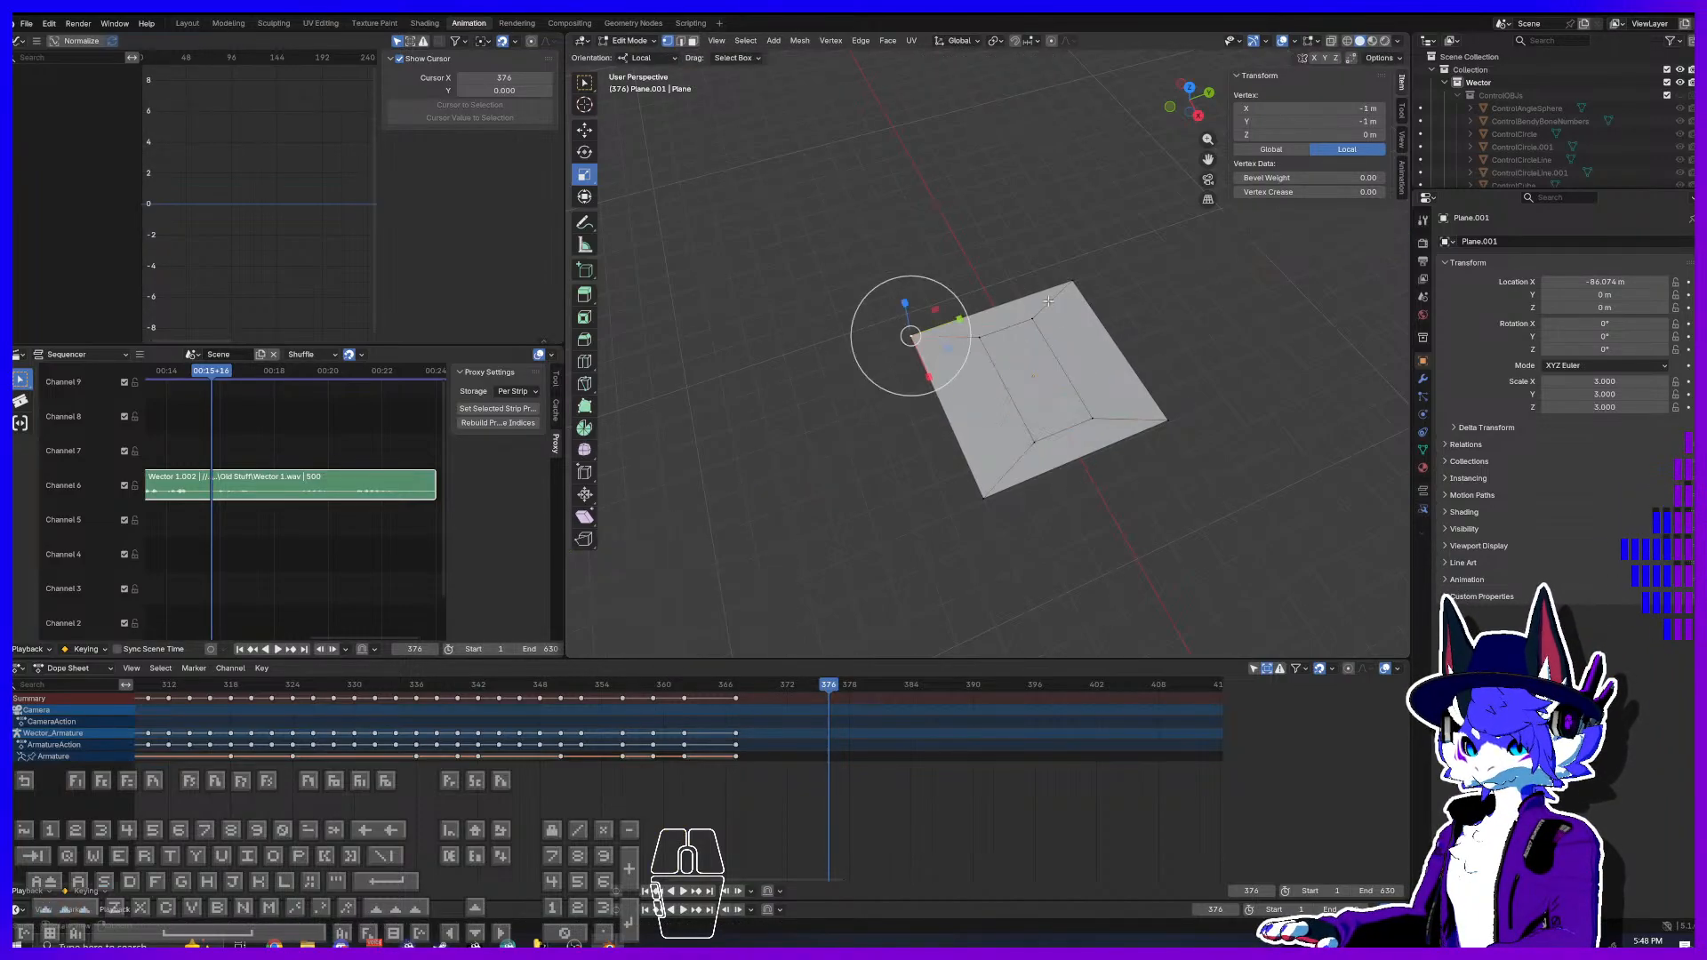
left_click(790, 141)
left_click(1024, 357)
middle_click_drag(1033, 484, 1086, 417)
key("e")
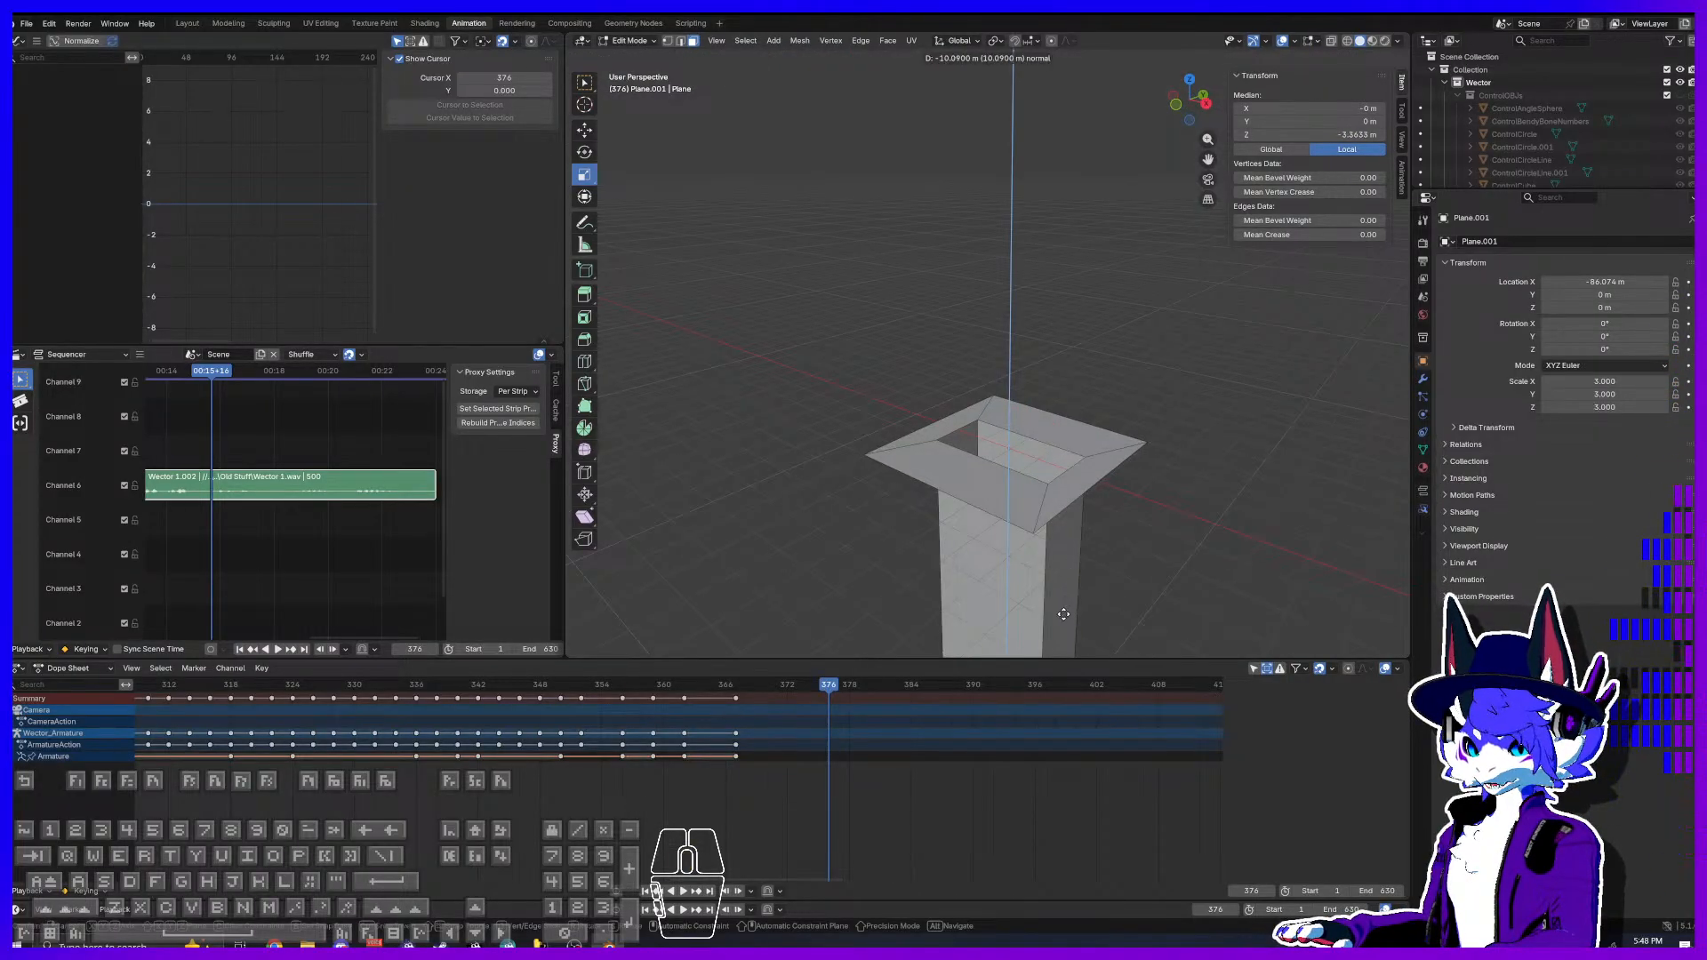
left_click(1061, 628)
middle_click_drag(1060, 628, 1043, 478)
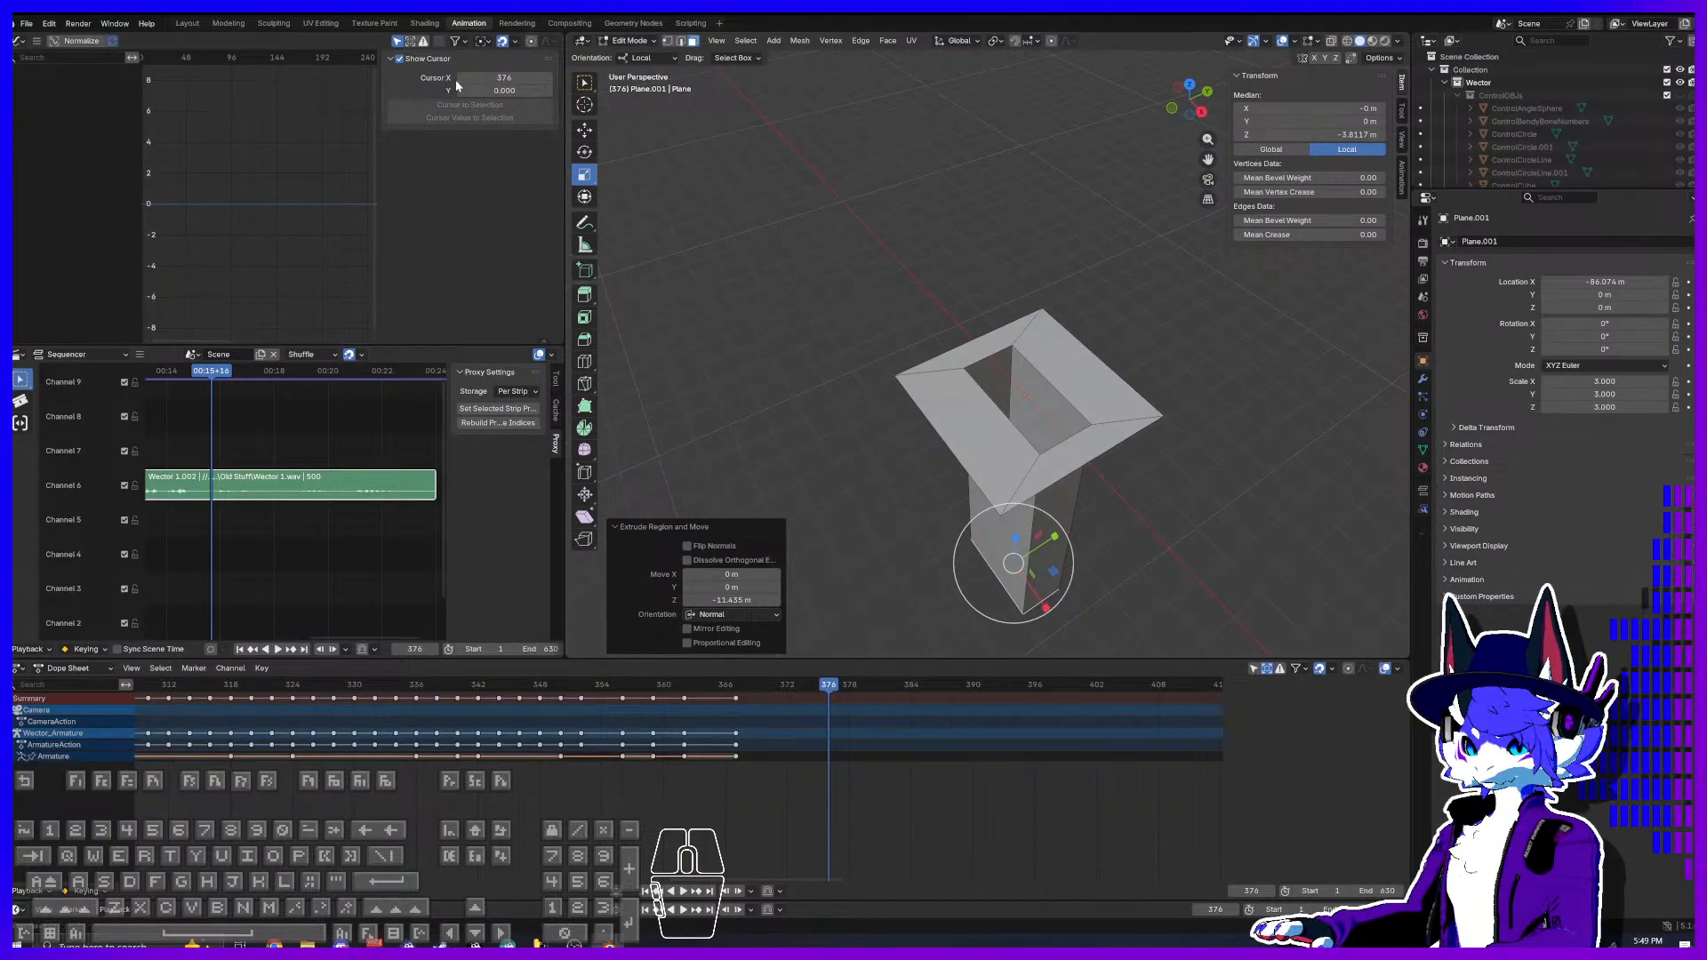
left_click(853, 296)
middle_click_drag(953, 412, 953, 385)
scroll(1066, 402, "up", 3)
middle_click_drag(1090, 409, 1027, 346, "shift")
Step: Return to Object Mode and add a mesh cylinder at the world origin
left_click(627, 42)
left_click(633, 55)
scroll(1005, 320, "down", 8)
key("shift+a")
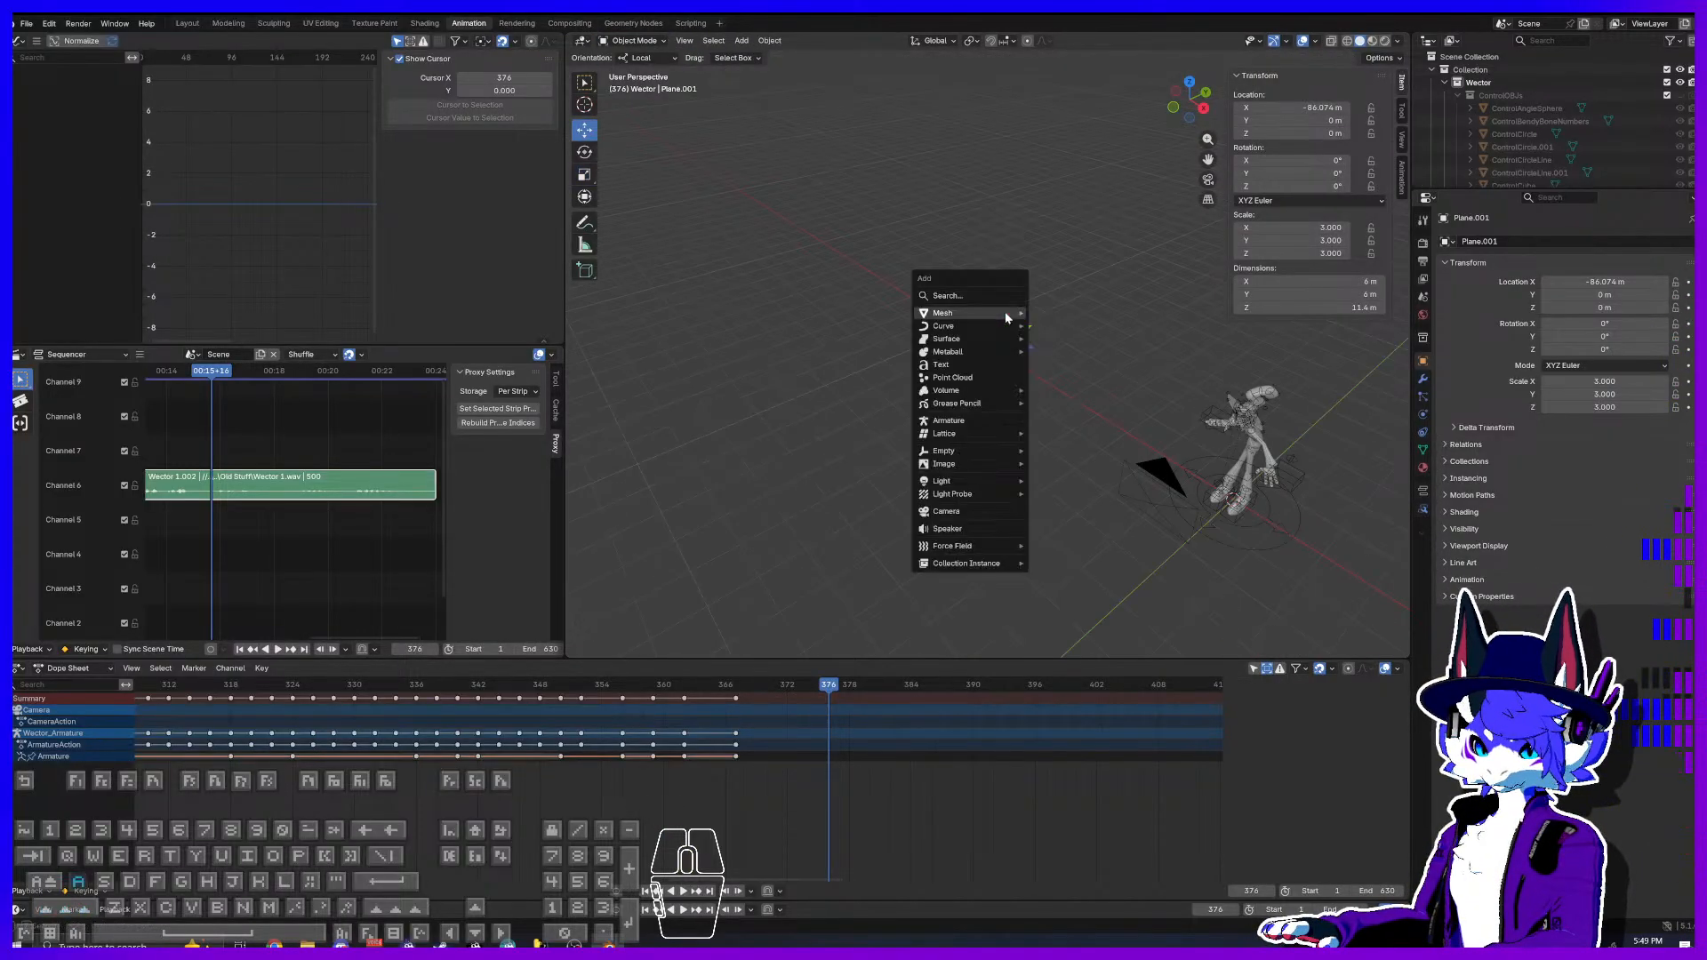
mouse_move(1008, 311)
left_click(1080, 377)
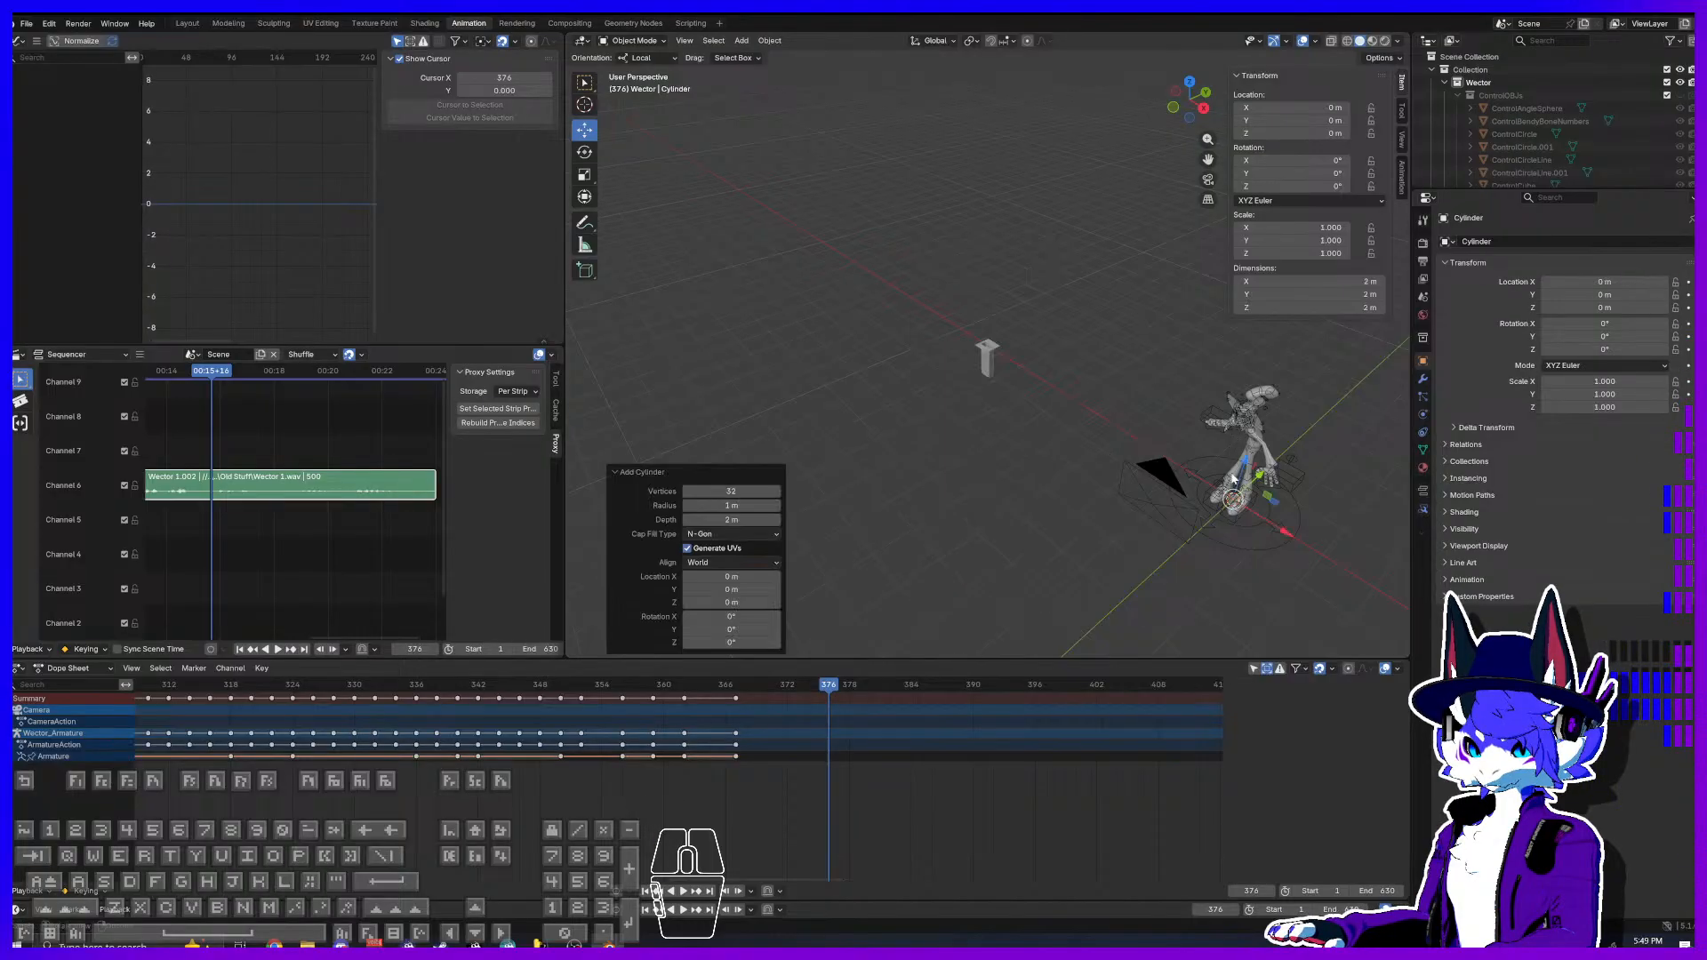
Step: Move the cylinder along X to about -85.97 m so it sits in the plane's rectangular opening
left_click_drag(1277, 532, 1016, 382)
scroll(1022, 396, "up", 6)
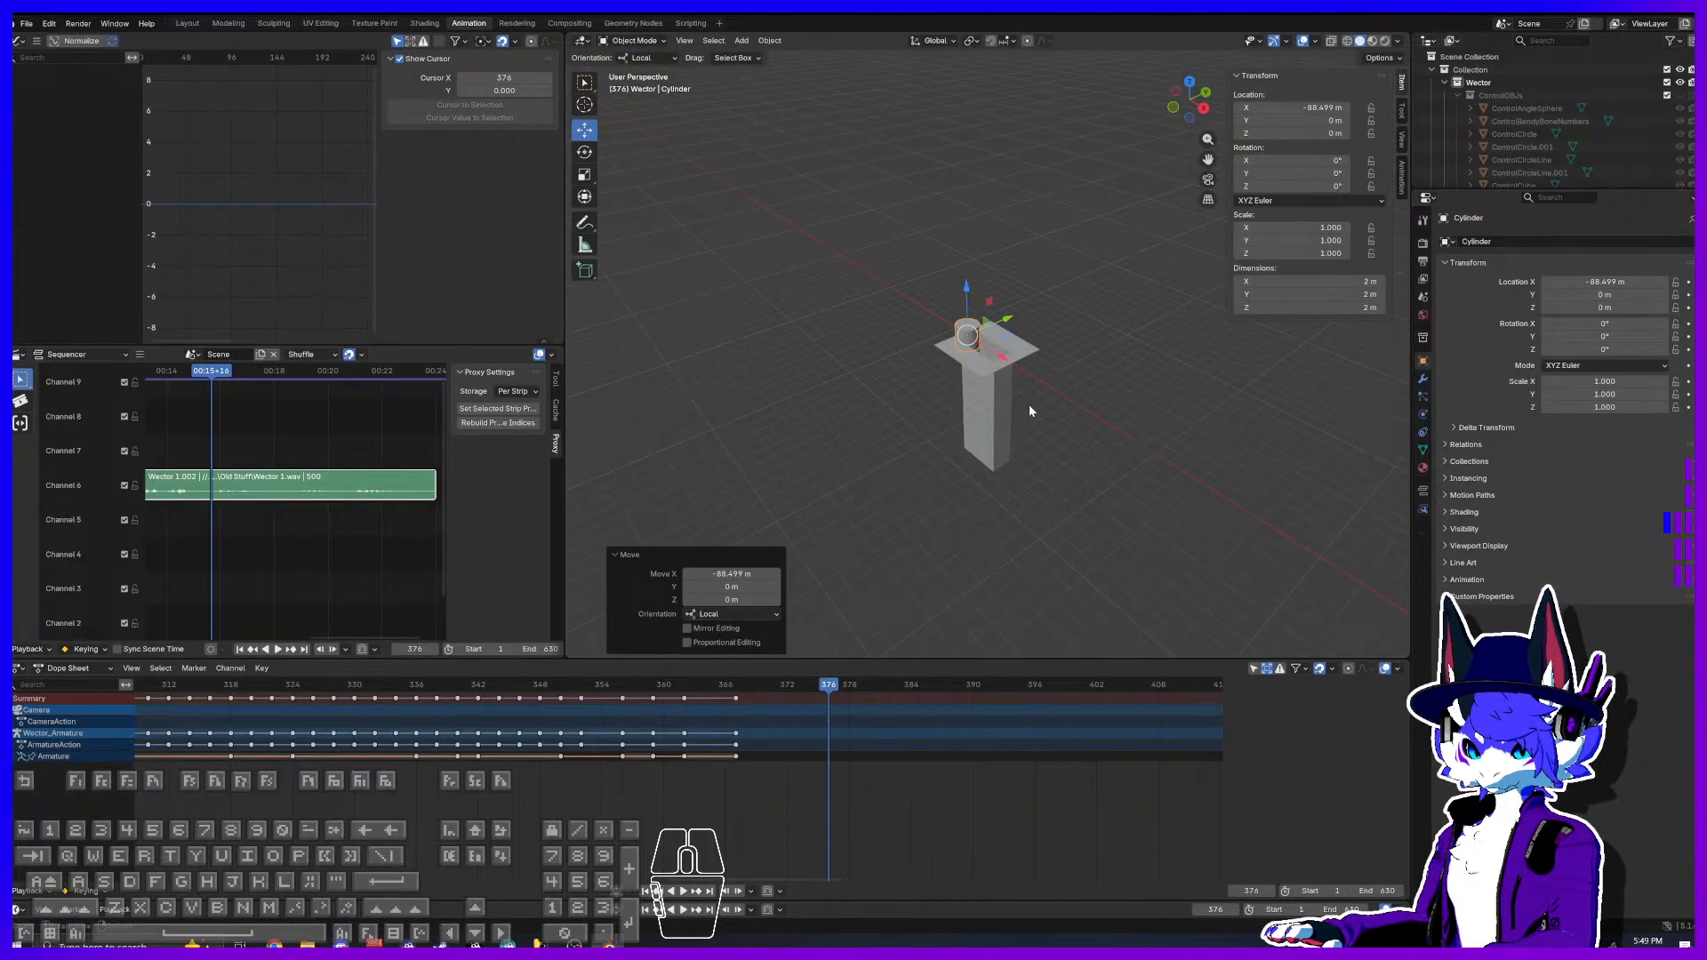
scroll(882, 318, "up", 4)
left_click_drag(933, 328, 1042, 375)
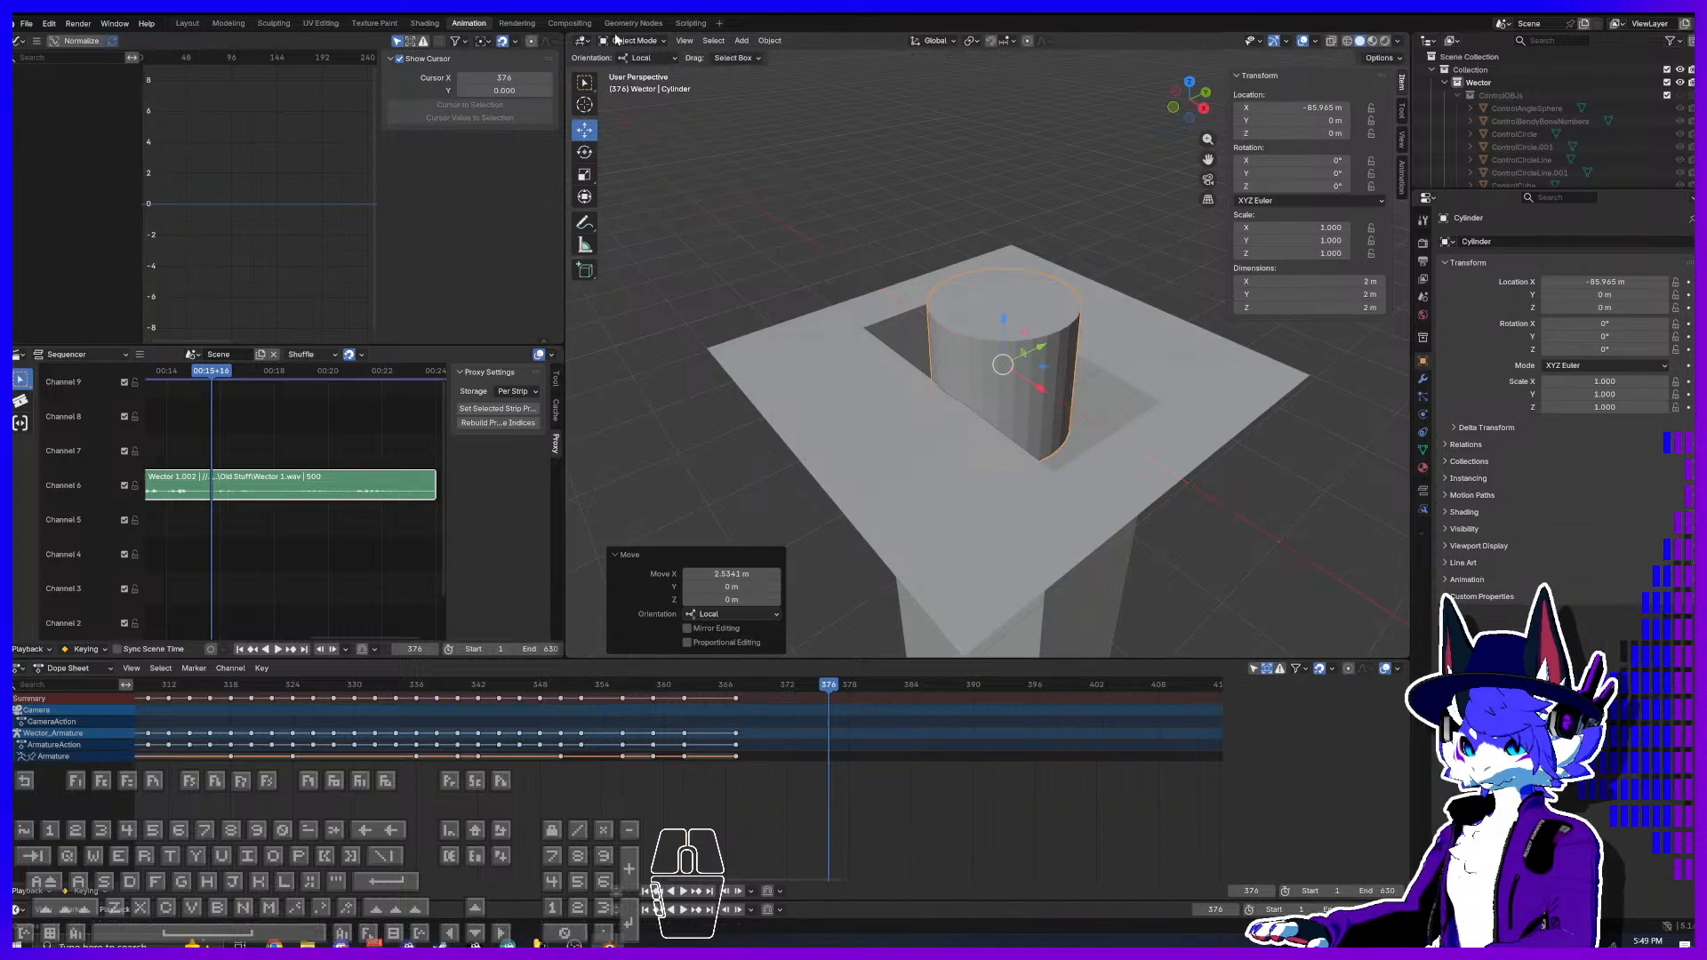
Step: In Edit Mode, shrink the cylinder and stretch it along Z into a slim rod, finishing with factors 0.492 overall and 1.997 along Z
left_click(633, 40)
left_click(632, 76)
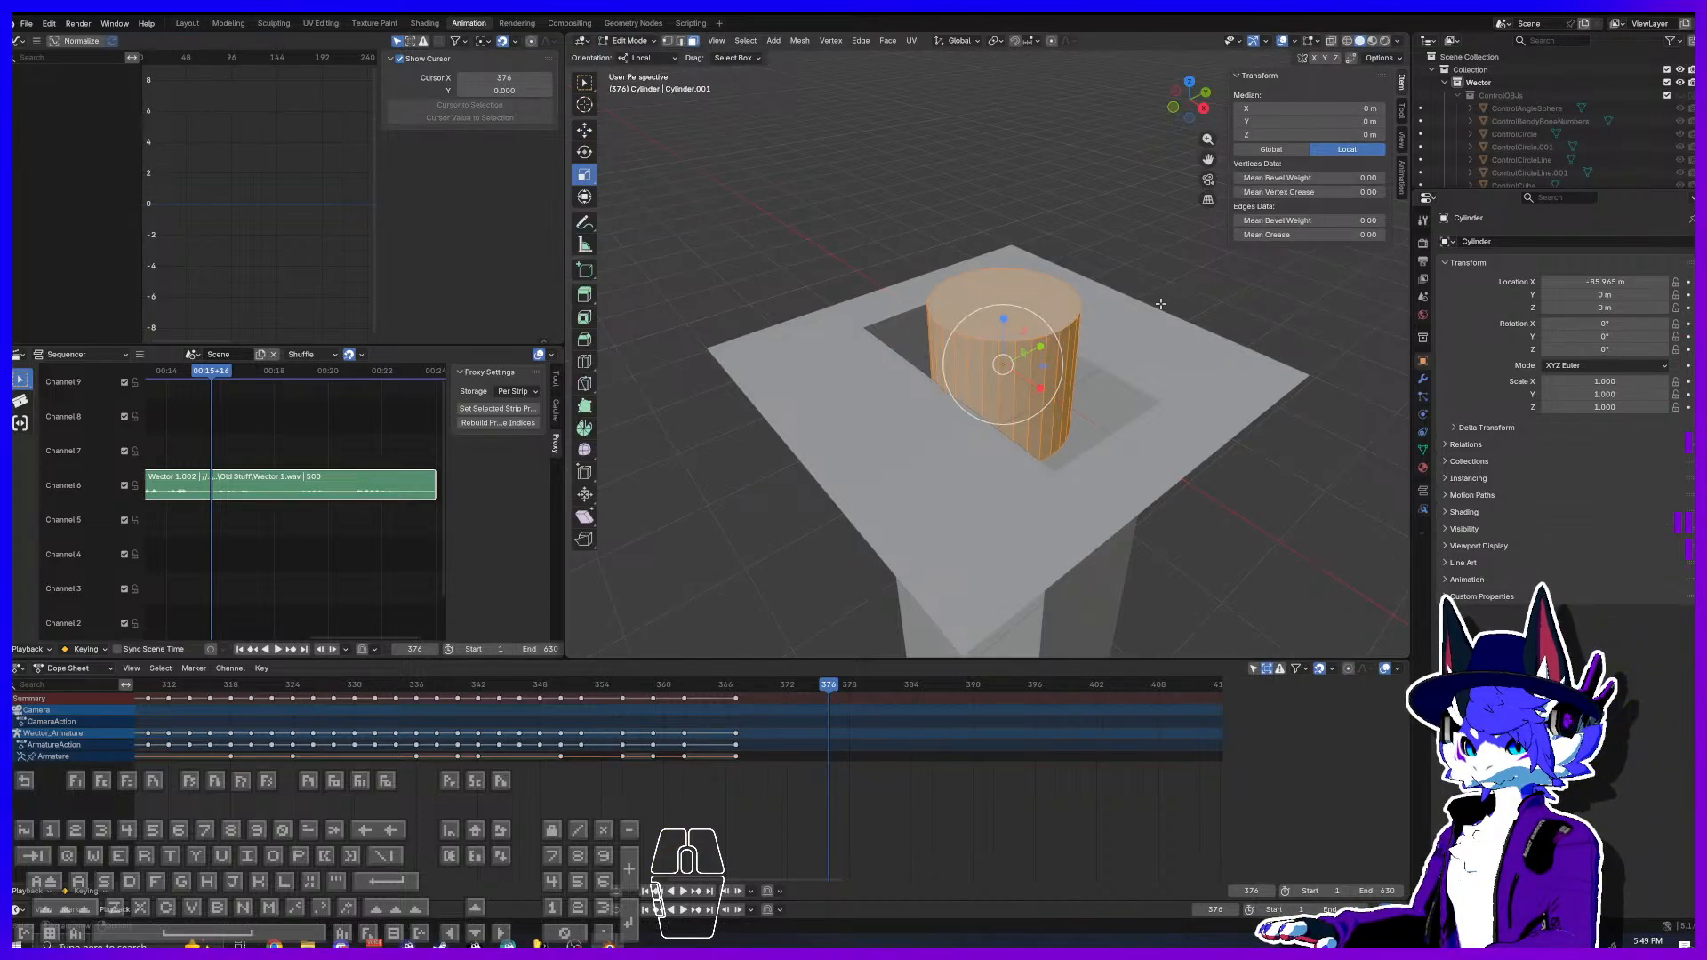
key("s")
left_click(1158, 330)
left_click_drag(1006, 319, 1012, 161)
scroll(956, 196, "down", 1)
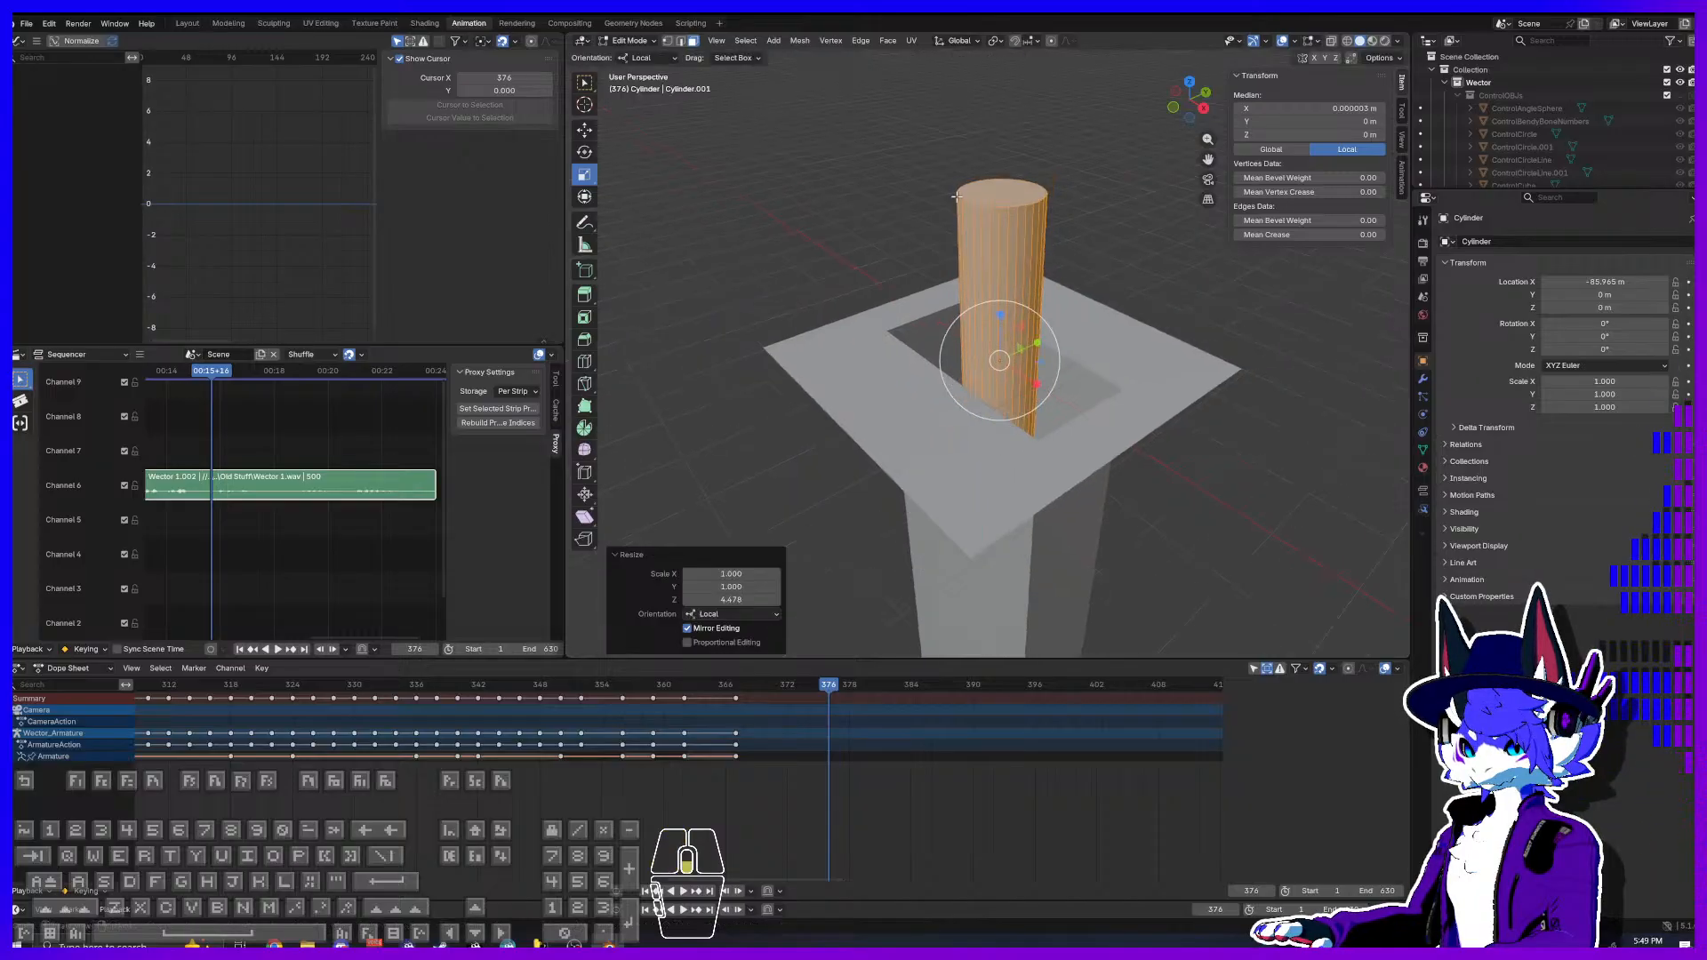
key("s")
left_click(1081, 324)
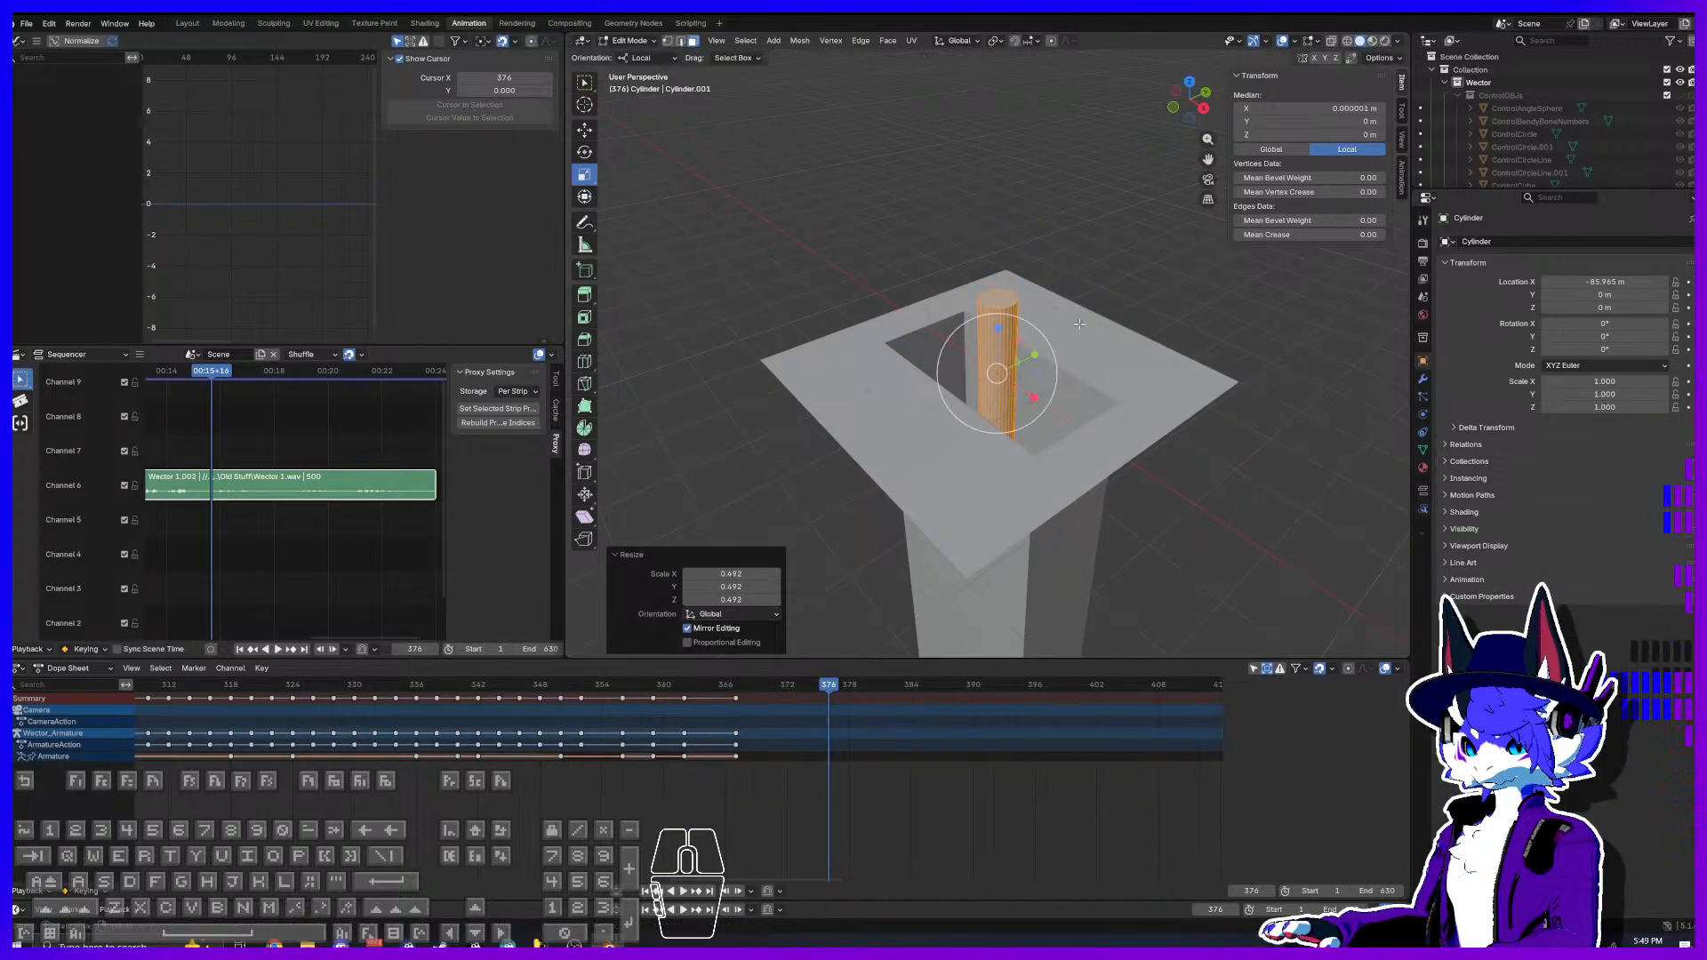
key("s")
key("z")
left_click(1104, 310)
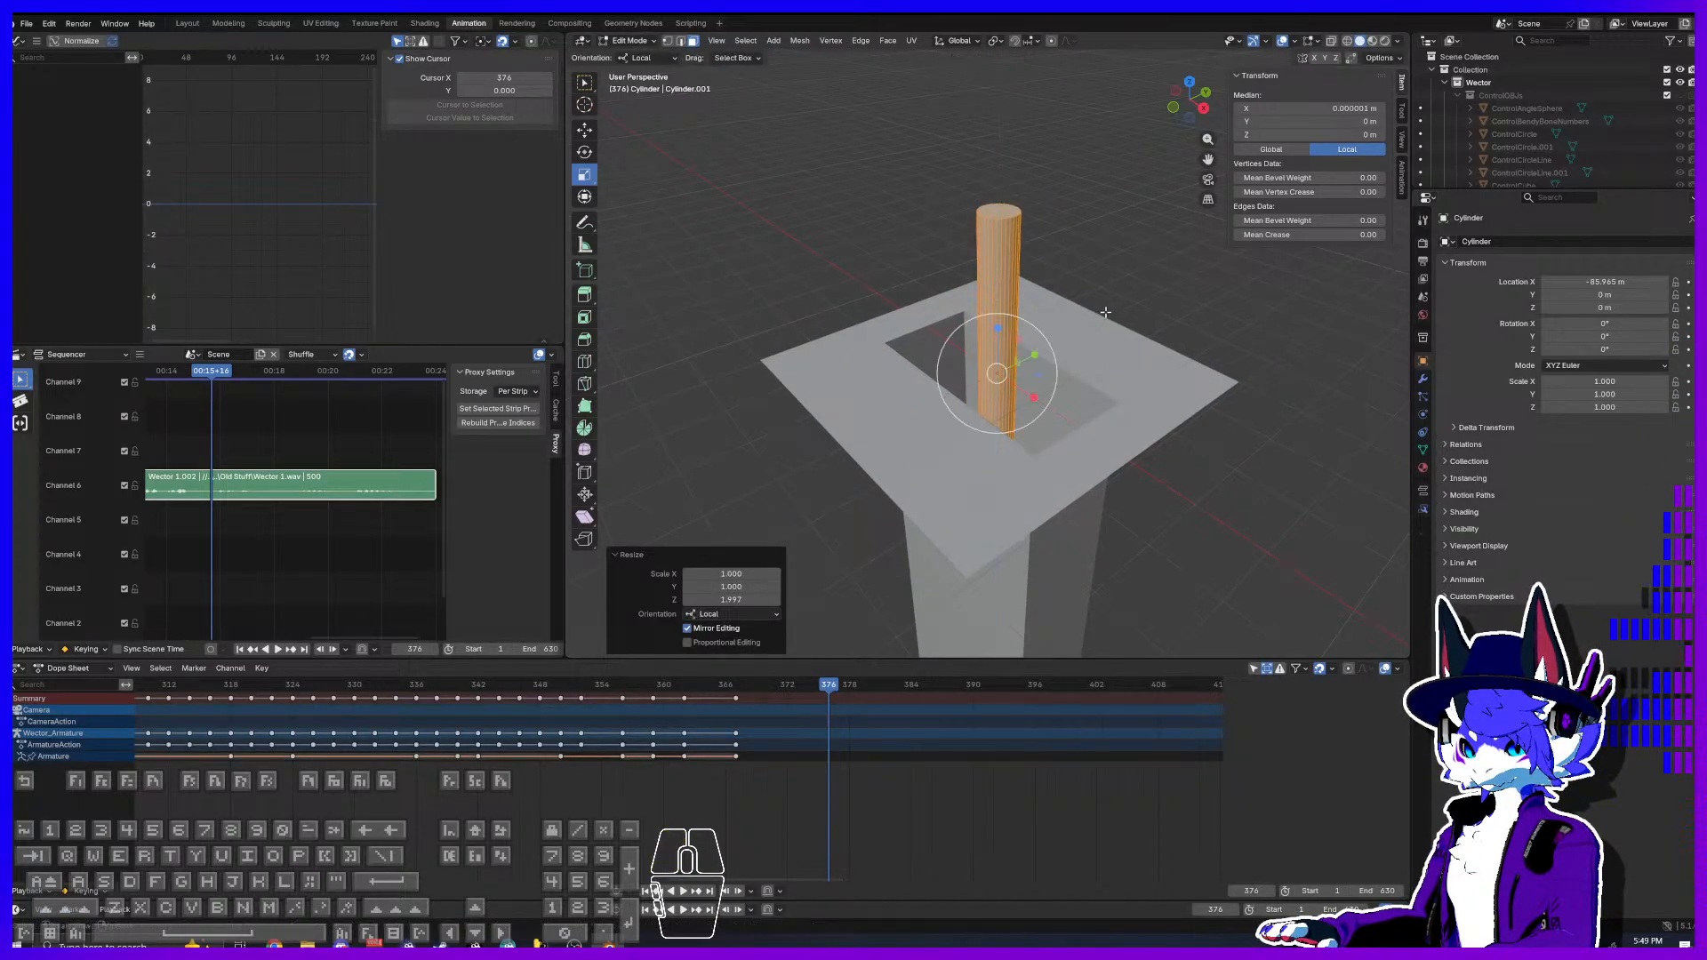
Step: Rescale the rod to about 1.07 m in diameter and 4.8 m tall, and return to Object Mode
key("s")
left_click(1140, 297)
left_click_drag(997, 329, 997, 336)
key("s")
left_click(1073, 325)
key("s")
left_click(1124, 305)
left_click(629, 42)
left_click(633, 58)
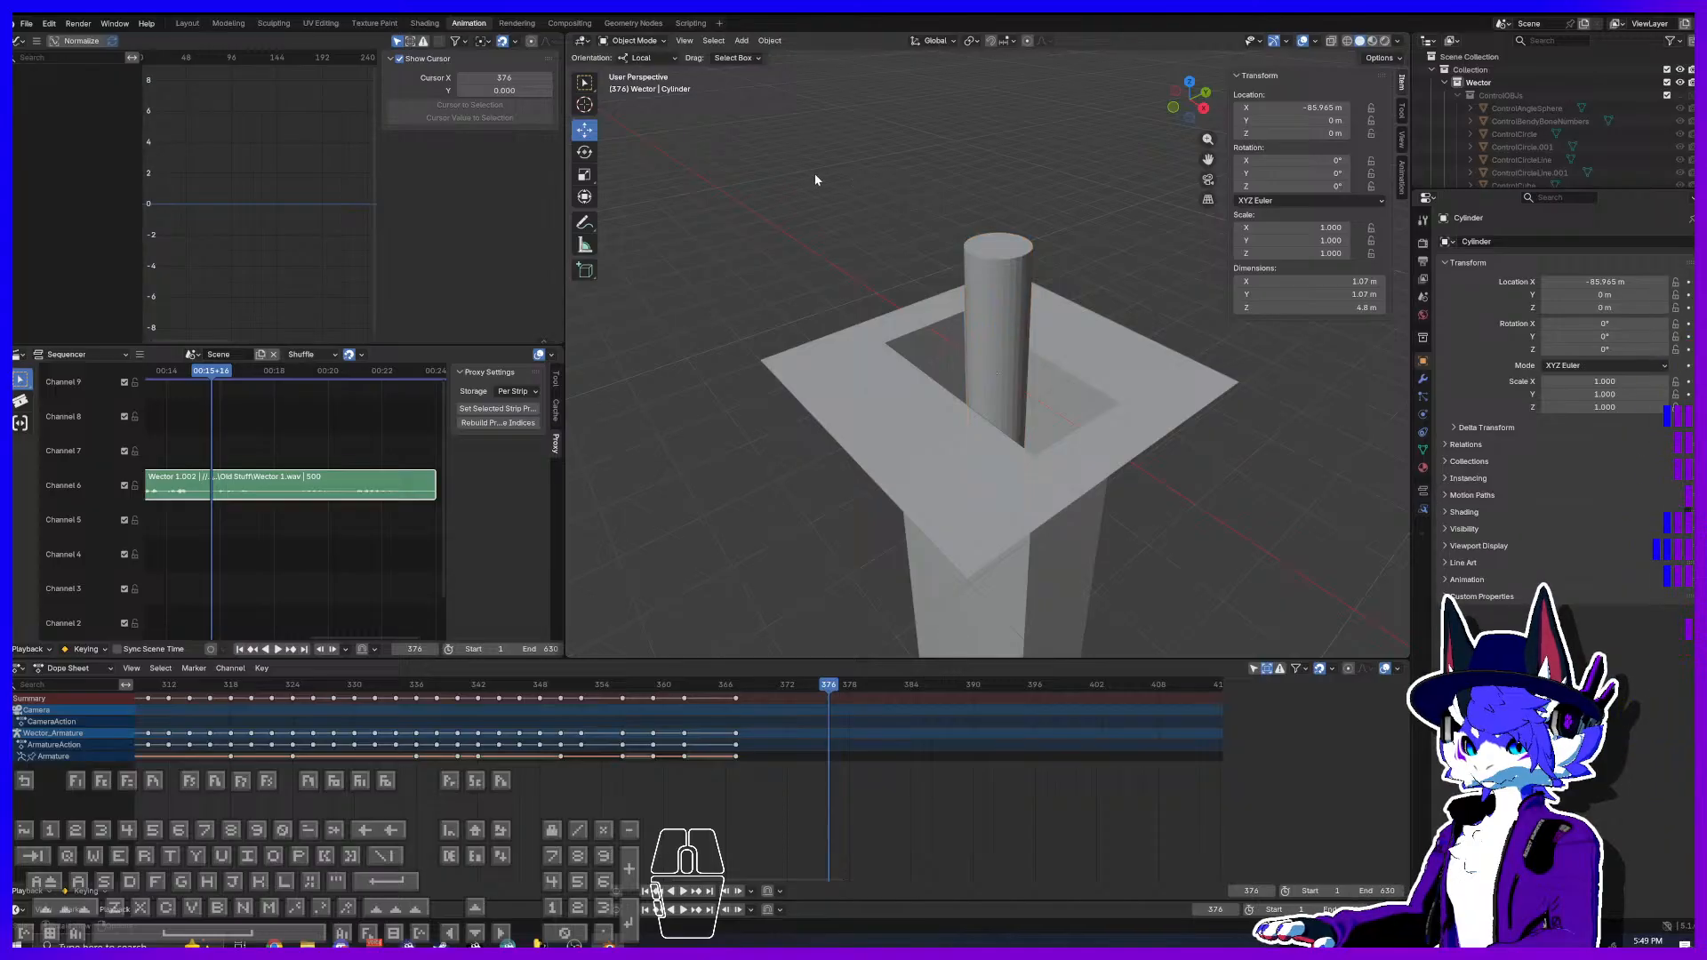
Step: Apply auto smooth shading to the cylinder and deselect it
left_click(756, 41)
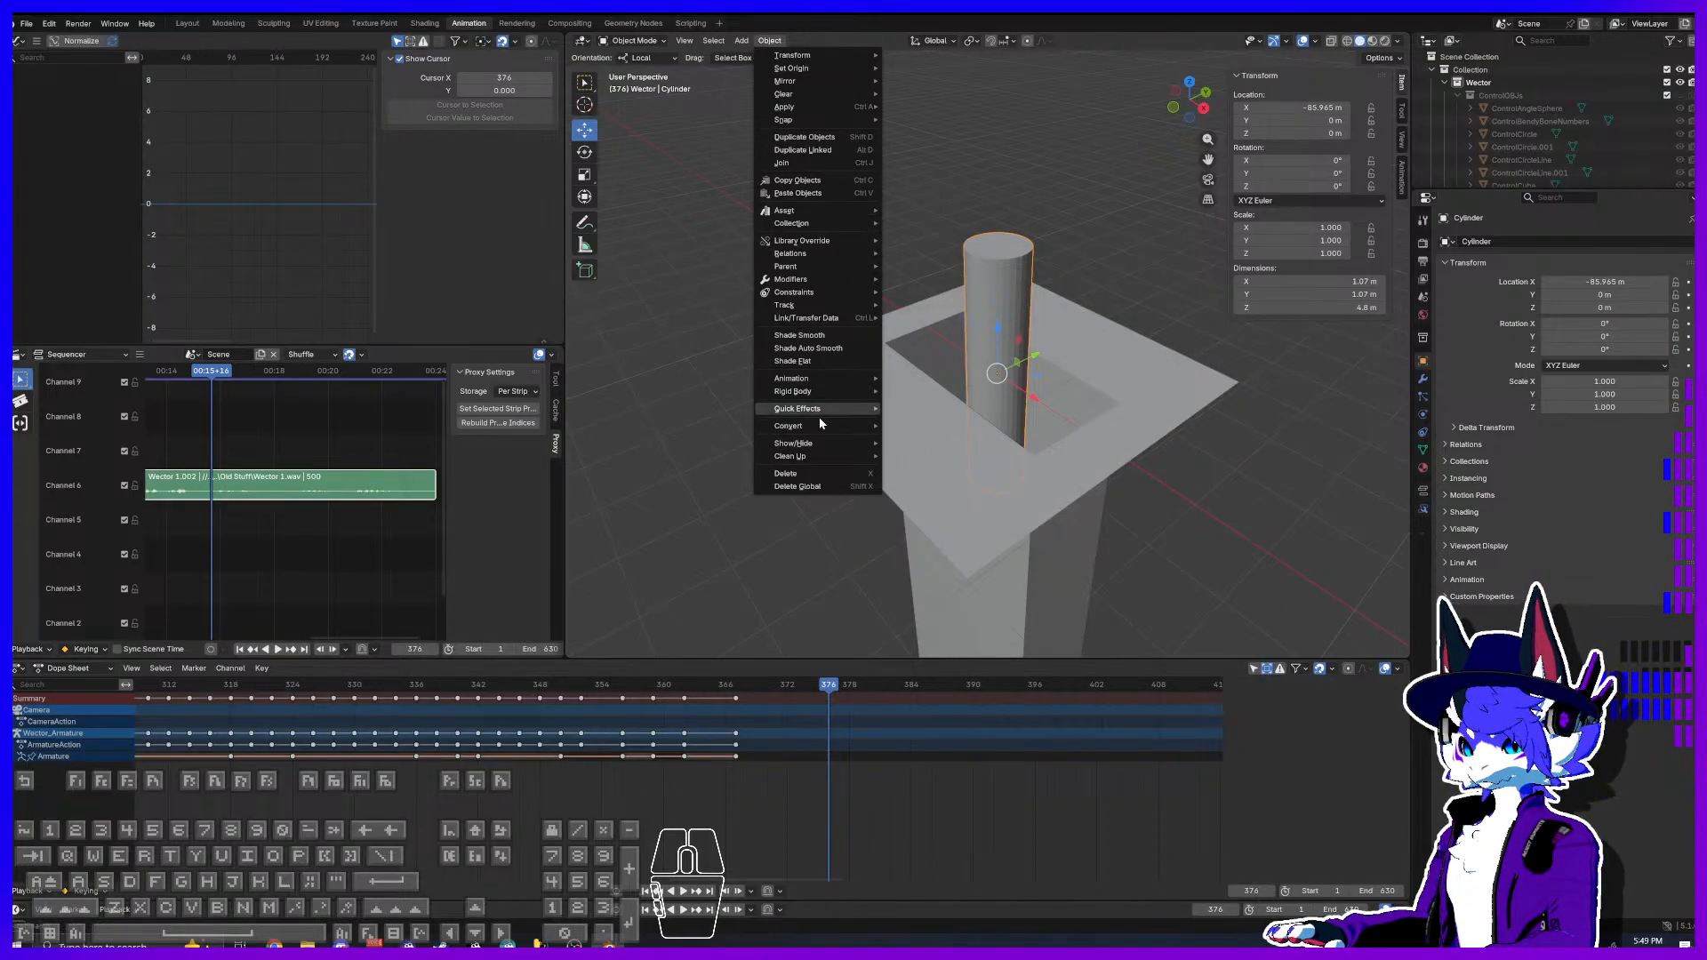
left_click(800, 351)
left_click(907, 300)
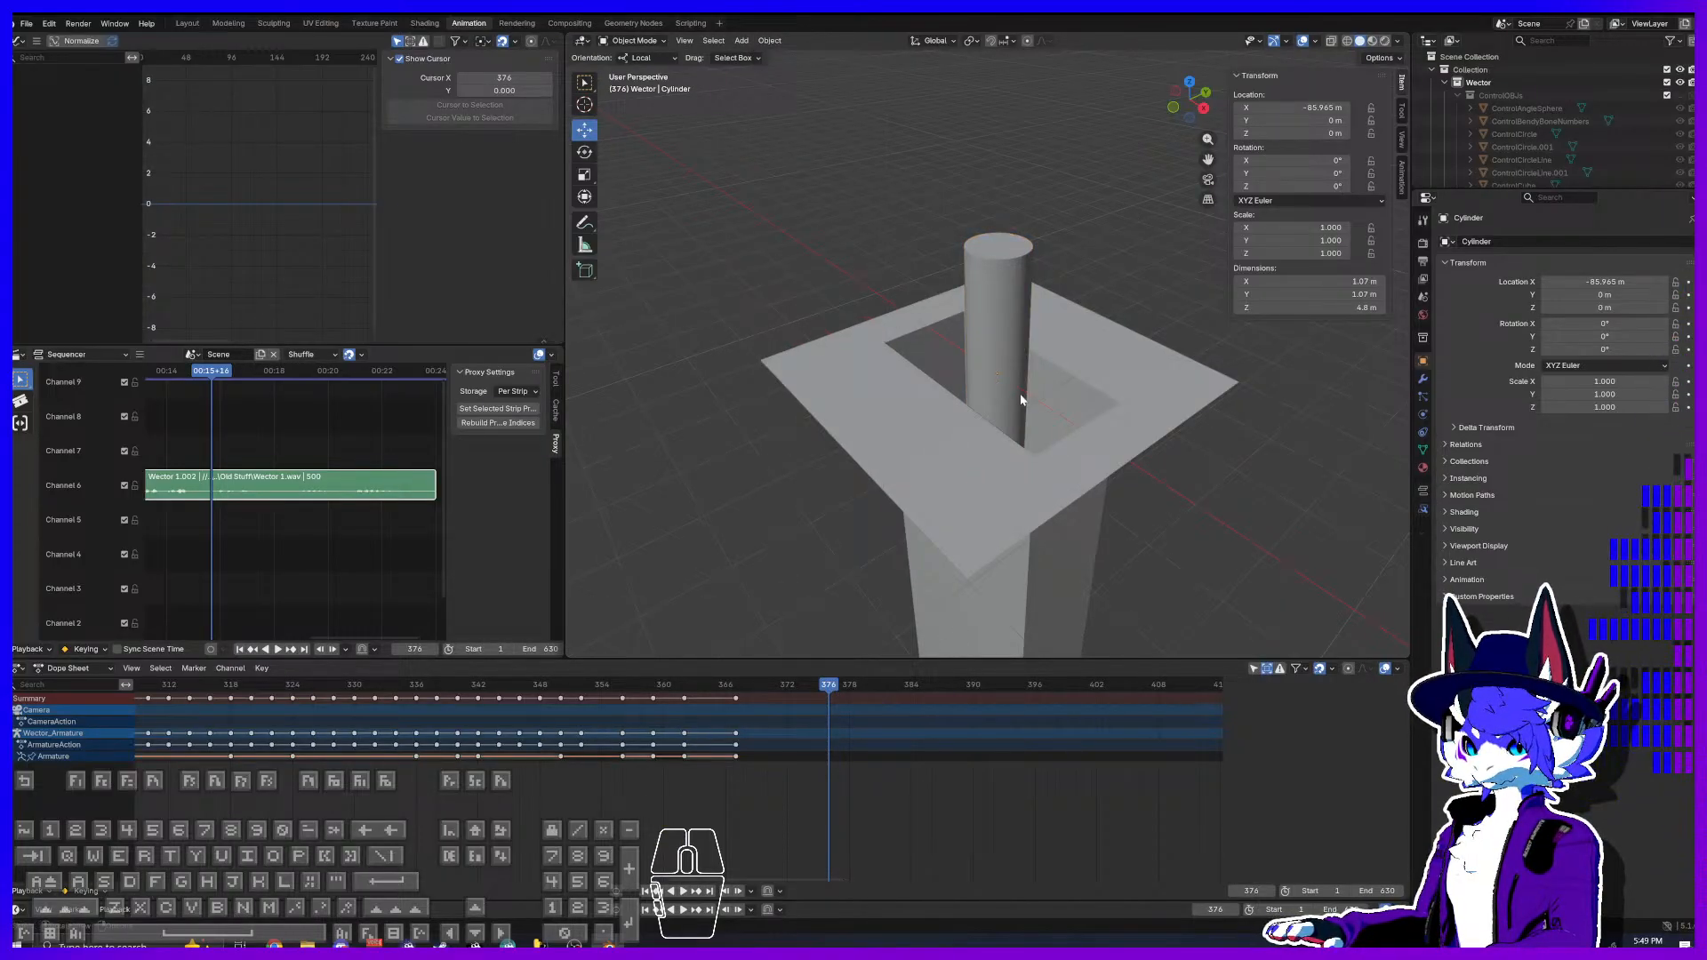
Step: Try a new UV sphere moved about -84.7 m along X beside the cylinder, and delete it
scroll(1020, 400, "down", 10)
middle_click_drag(1150, 463, 929, 400, "shift")
key("shift+a")
mouse_move(905, 396)
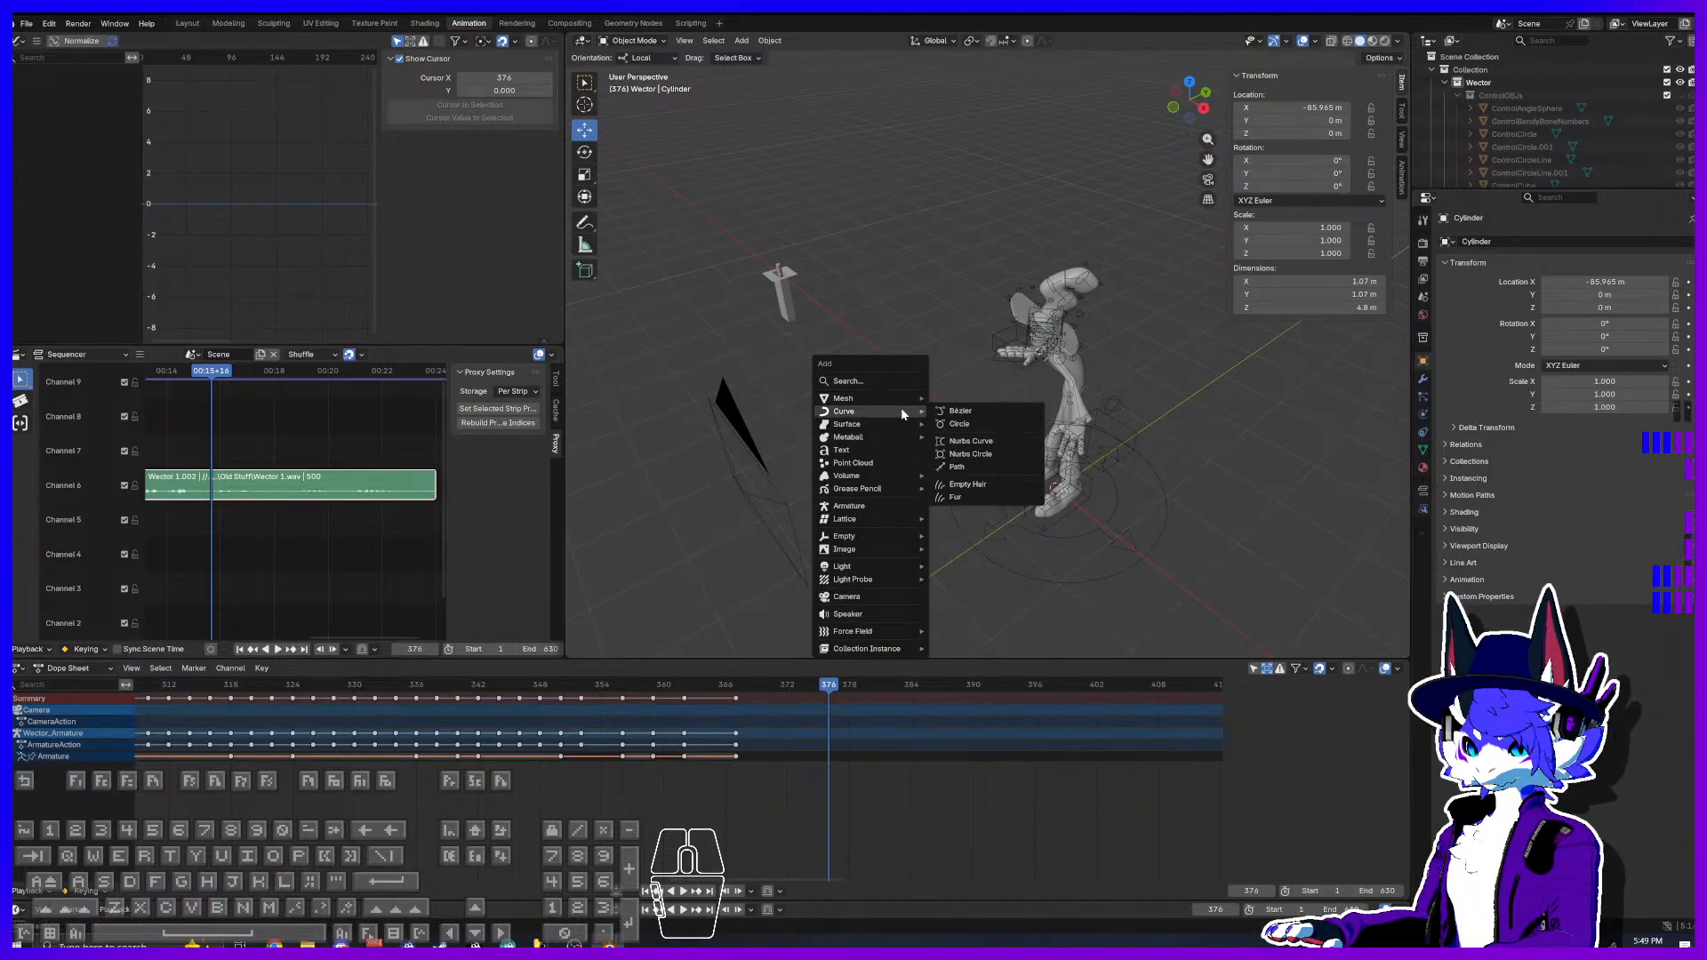
left_click(967, 437)
left_click_drag(1093, 510, 807, 307)
middle_click_drag(613, 330, 1062, 347, "shift")
scroll(1082, 414, "up", 5)
scroll(735, 482, "up", 5)
middle_click_drag(948, 386, 1095, 411, "shift")
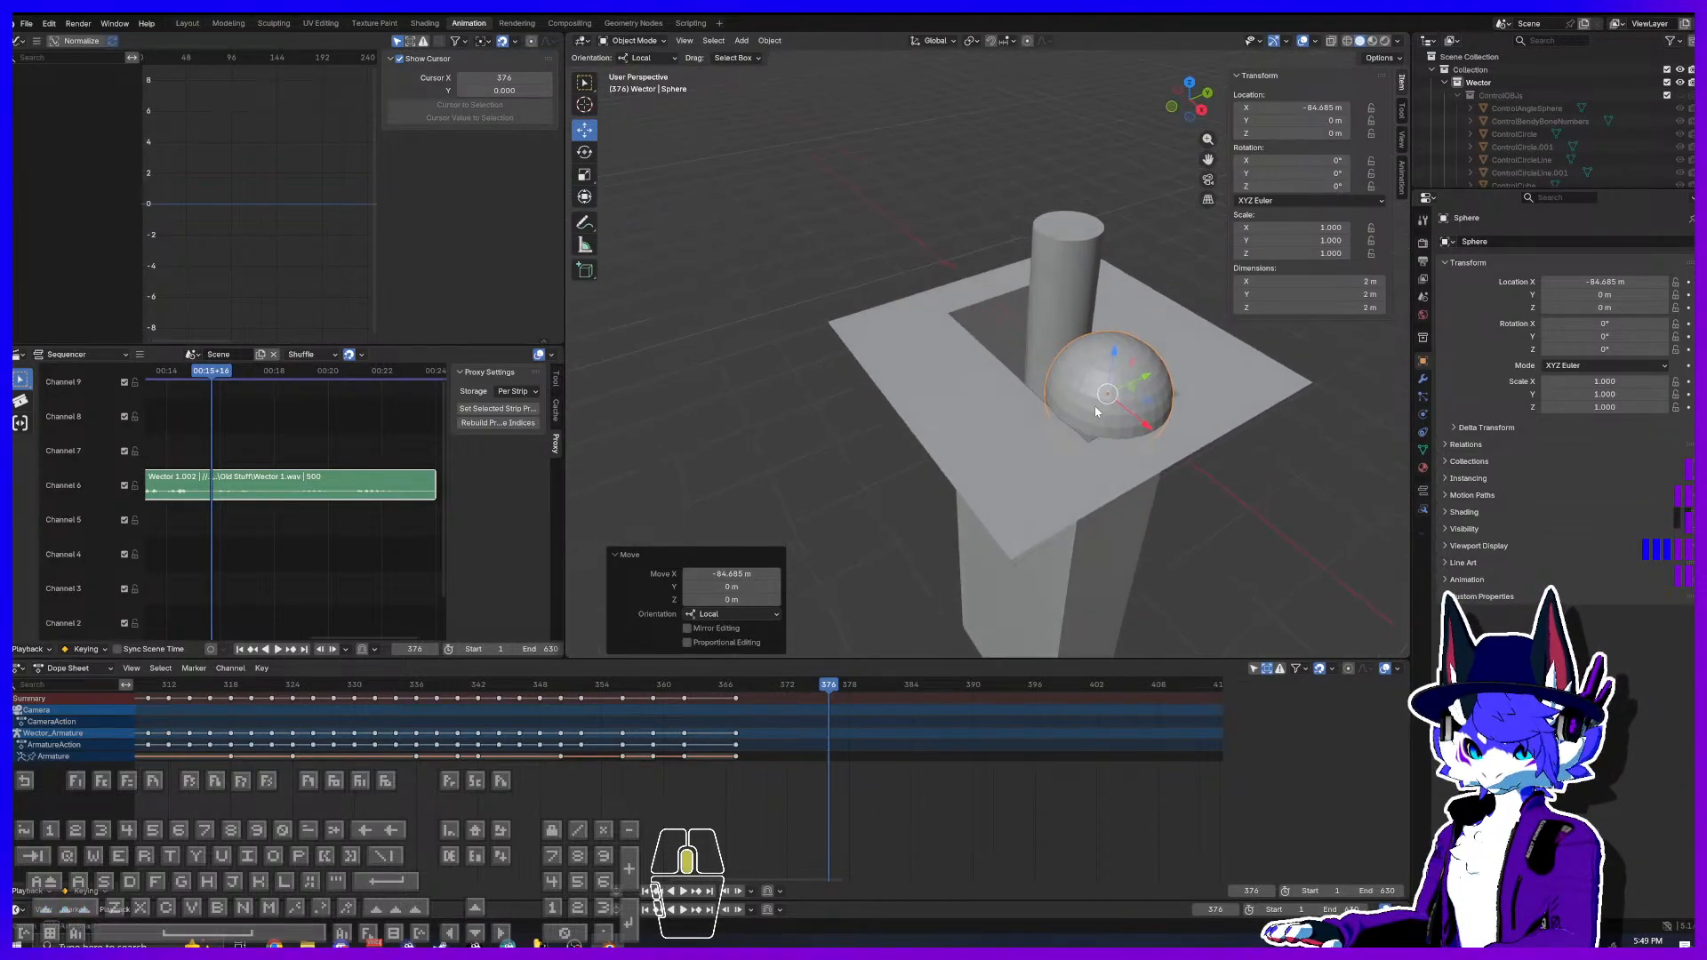
left_click_drag(1151, 439, 1097, 368)
key("Delete")
Step: Select the cylinder in the plane's opening and snap the 3D cursor to it
left_click(1076, 356)
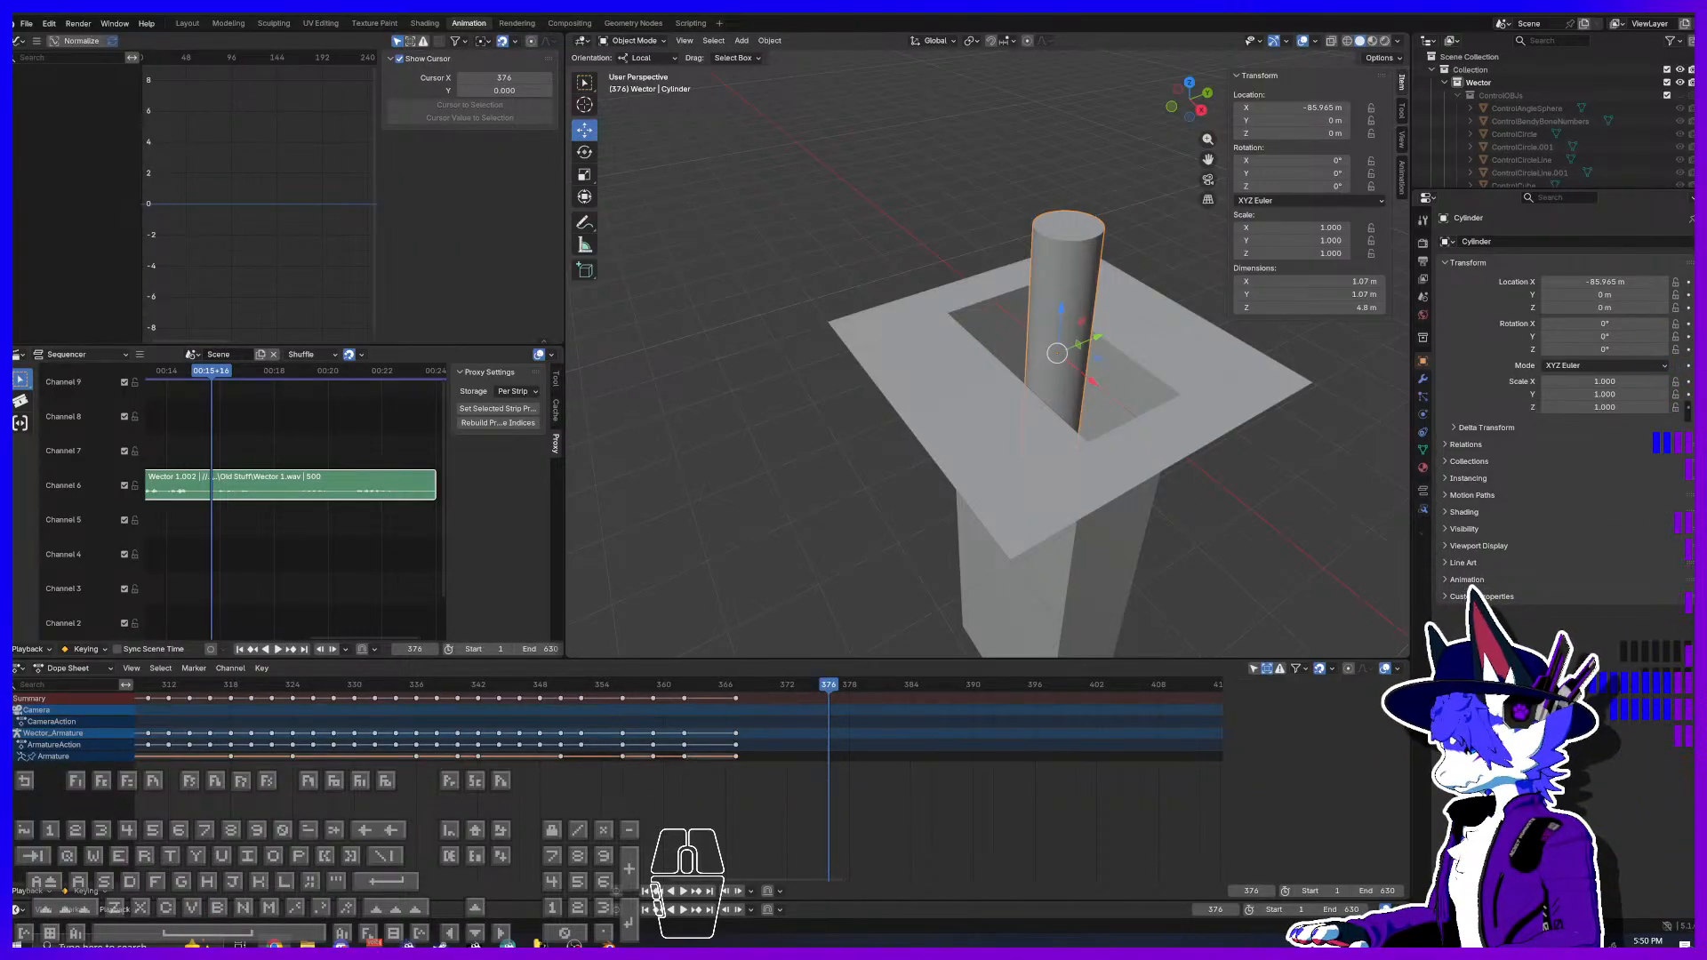
key("u")
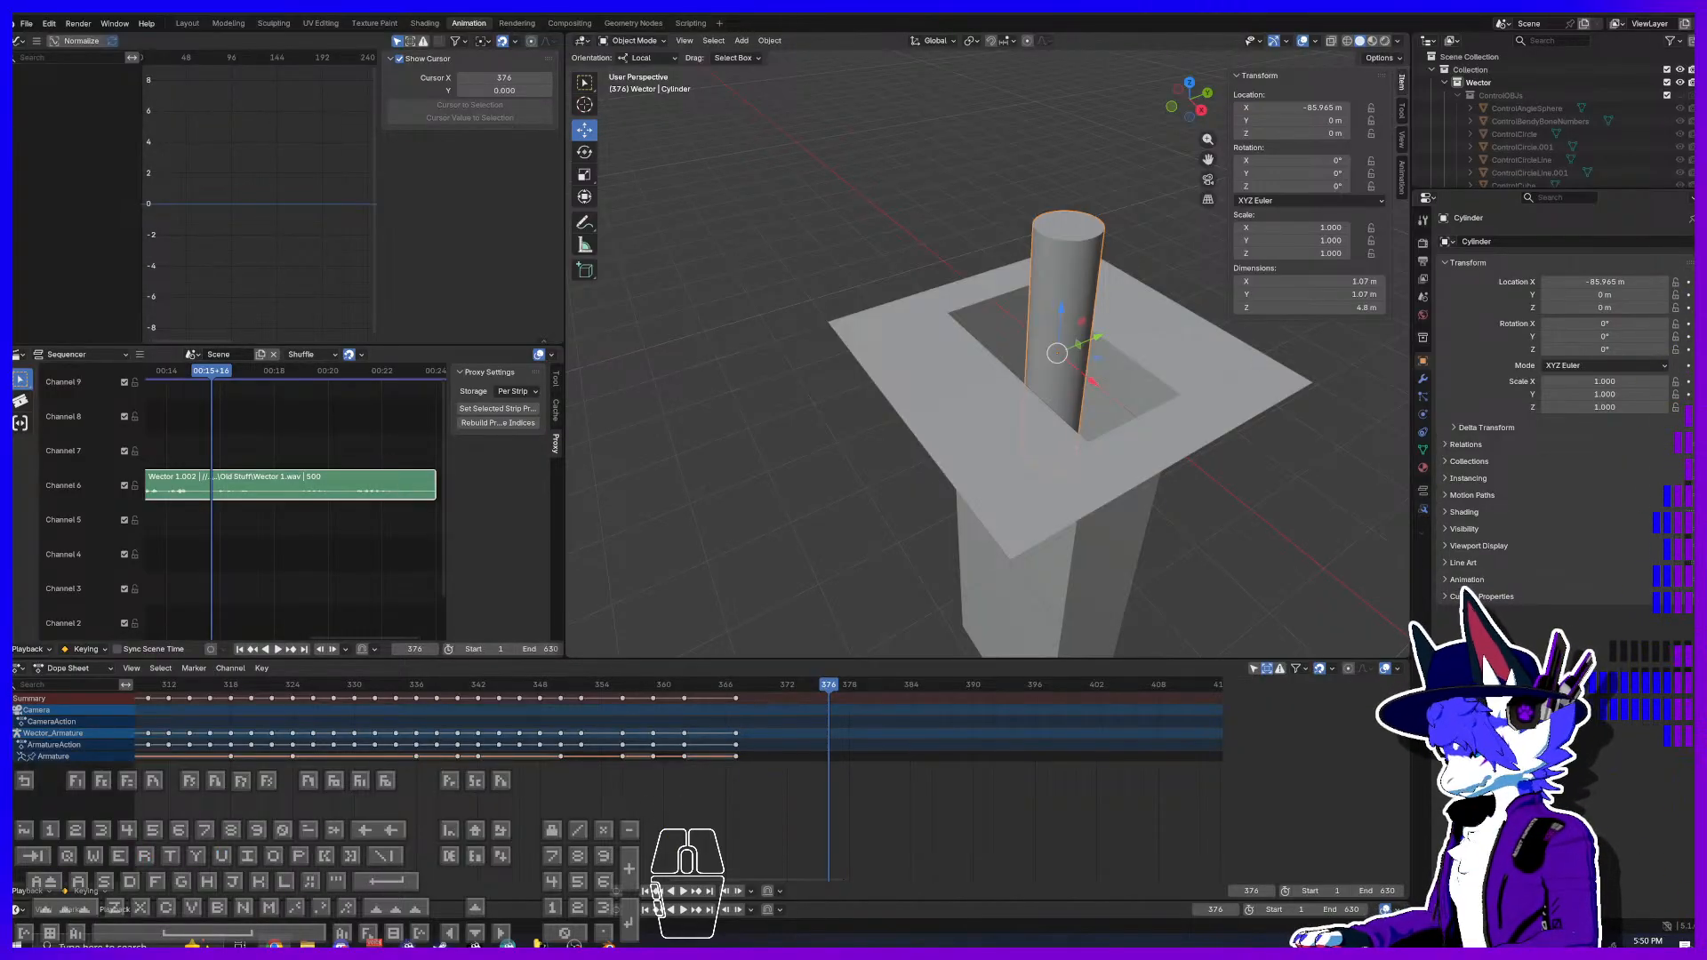
key("shift+c")
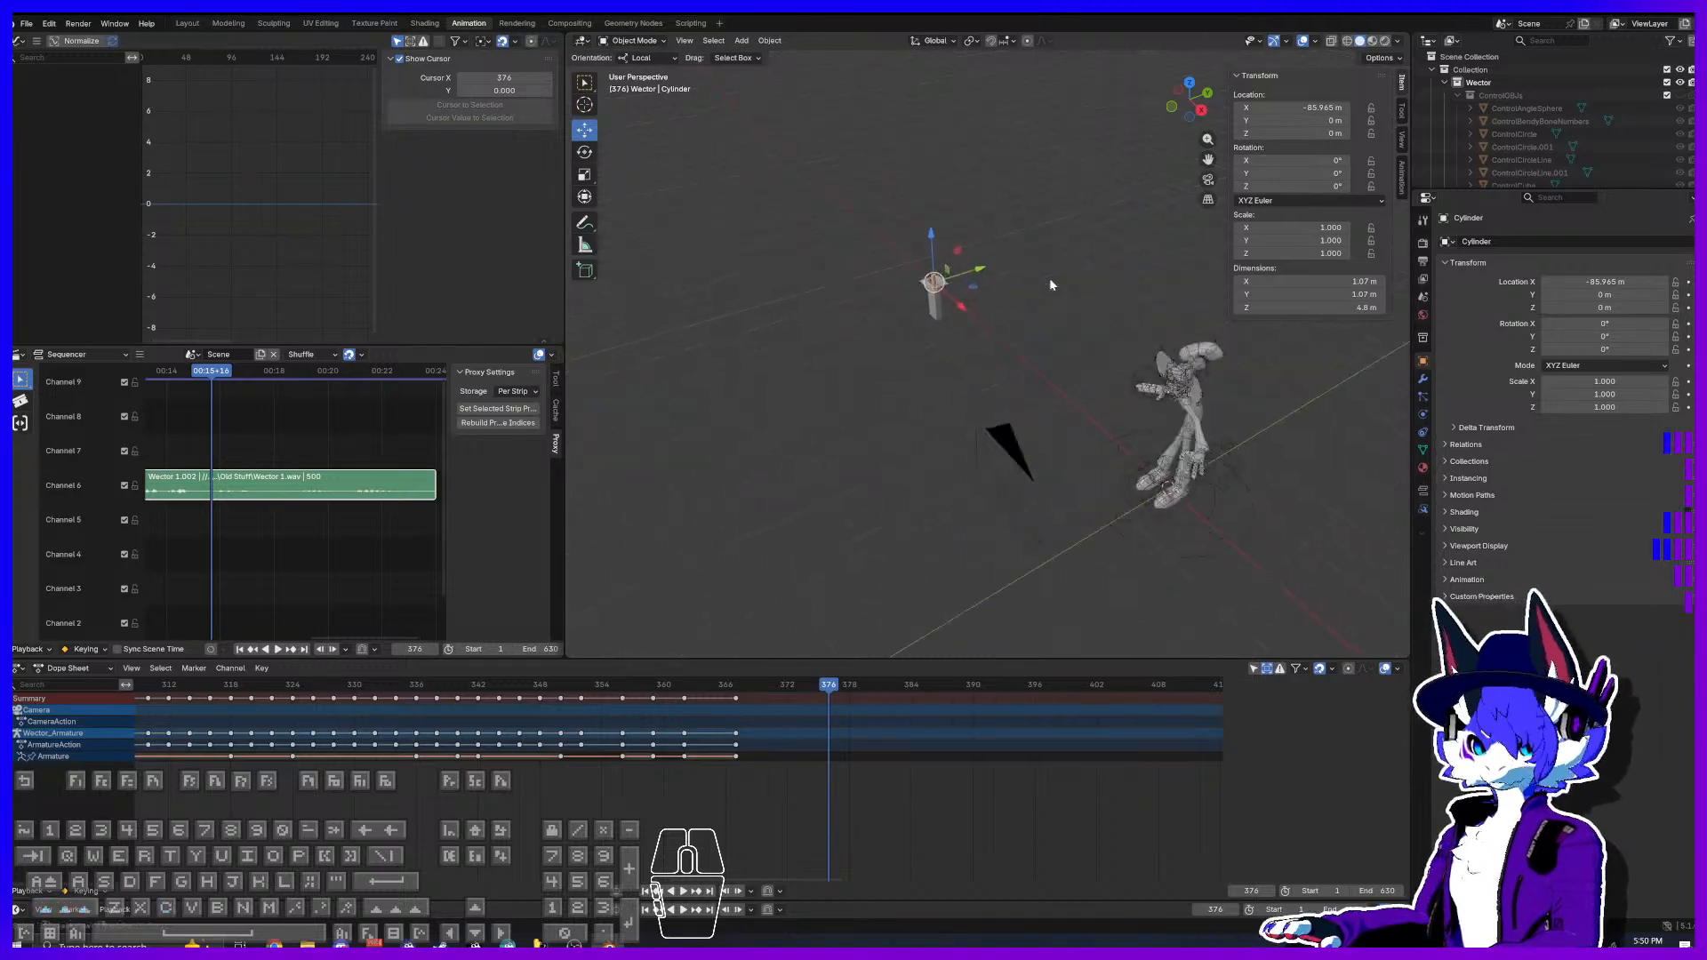
scroll(983, 274, "up", 5)
middle_click_drag(910, 275, 1340, 614, "shift")
middle_click_drag(889, 312, 883, 460)
scroll(881, 461, "up", 7)
scroll(912, 254, "up", 4)
middle_click_drag(878, 520, 942, 387, "shift")
scroll(892, 406, "down", 5)
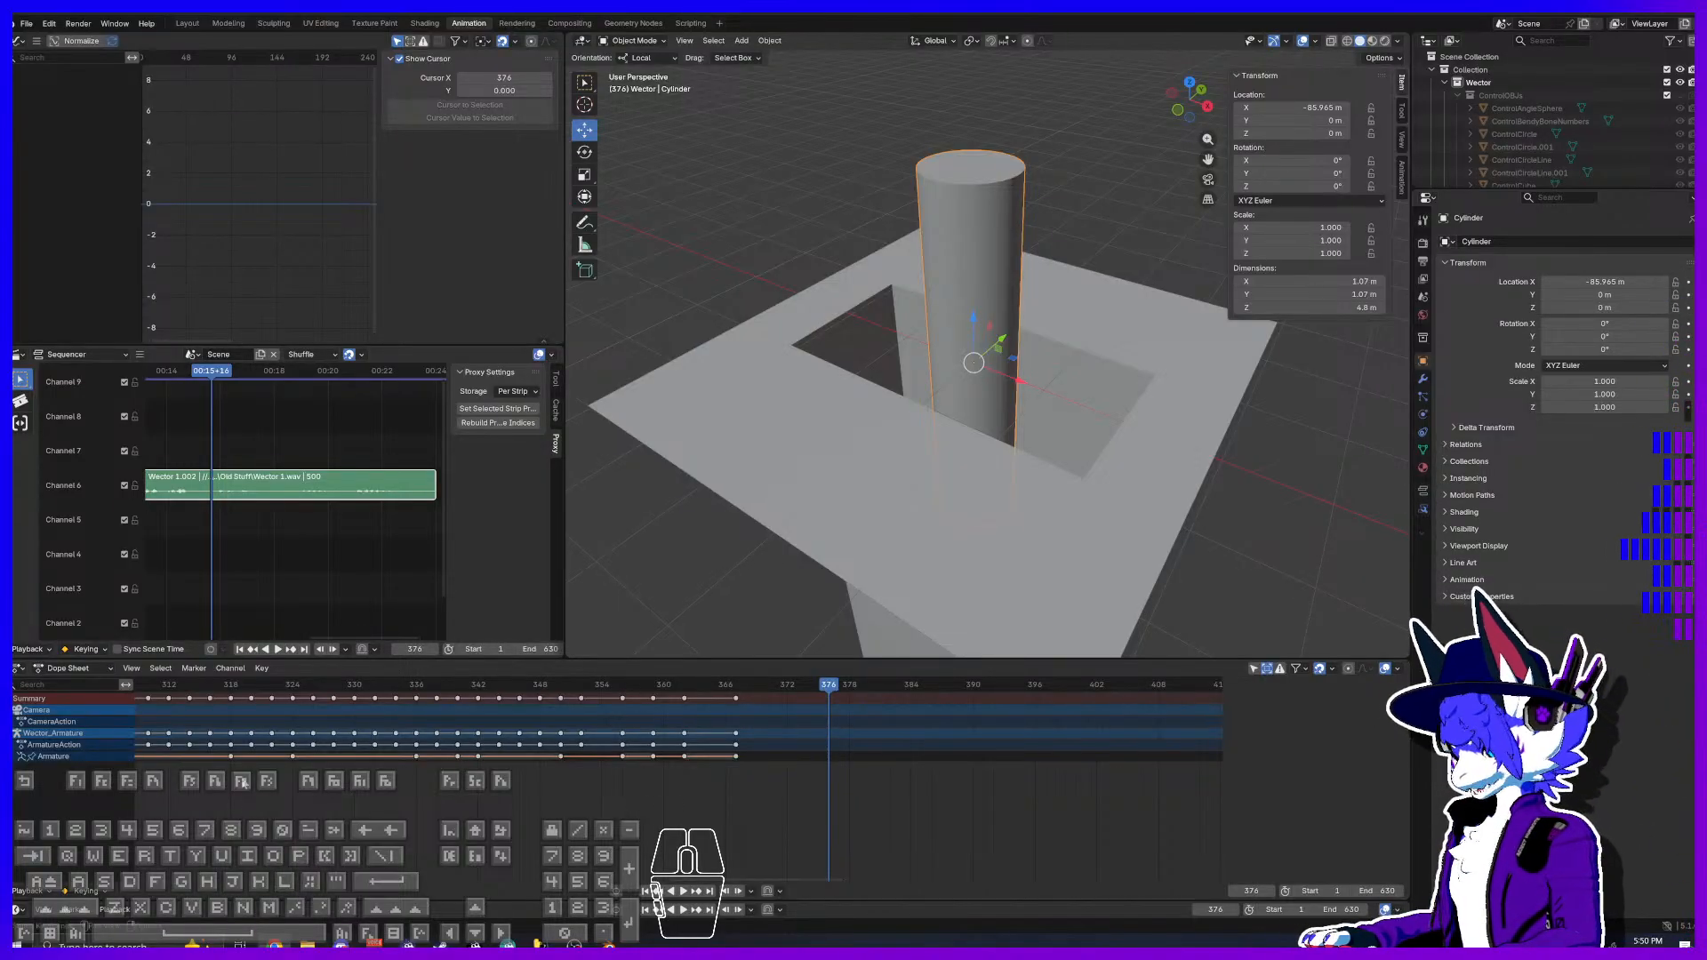
key("shift+s")
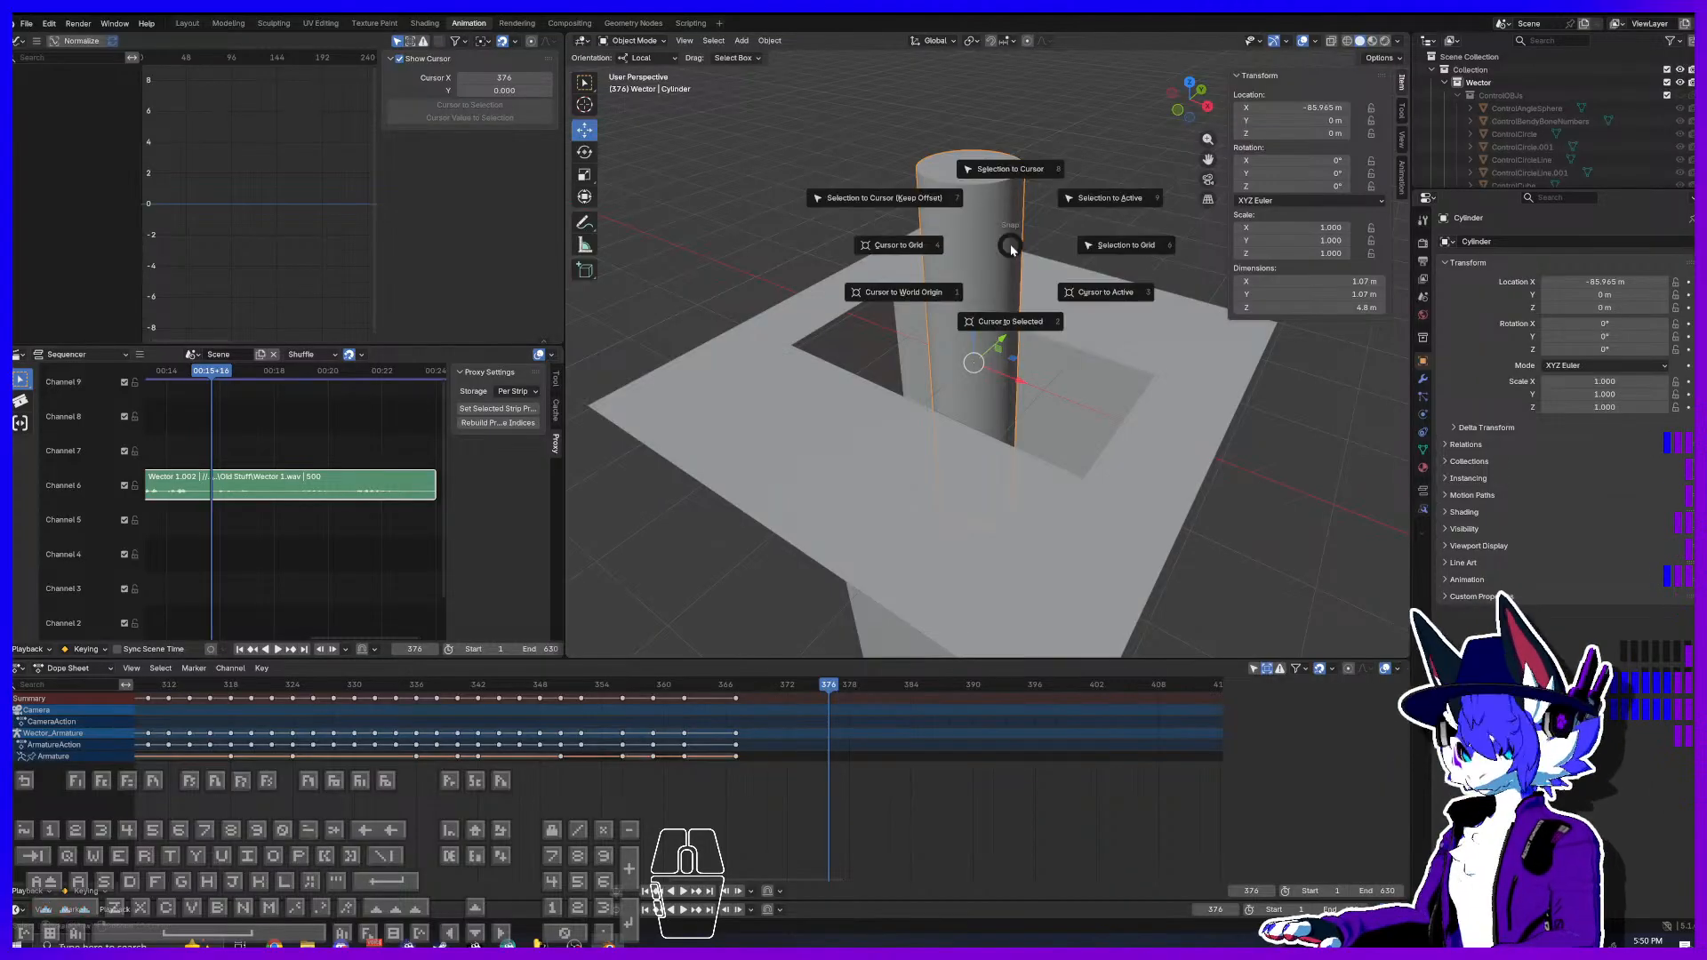
left_click(1008, 321)
Step: Try adding a UV sphere to the cylinder's mesh in Edit Mode, undo it and return to Object Mode
middle_click_drag(1008, 322, 1056, 355)
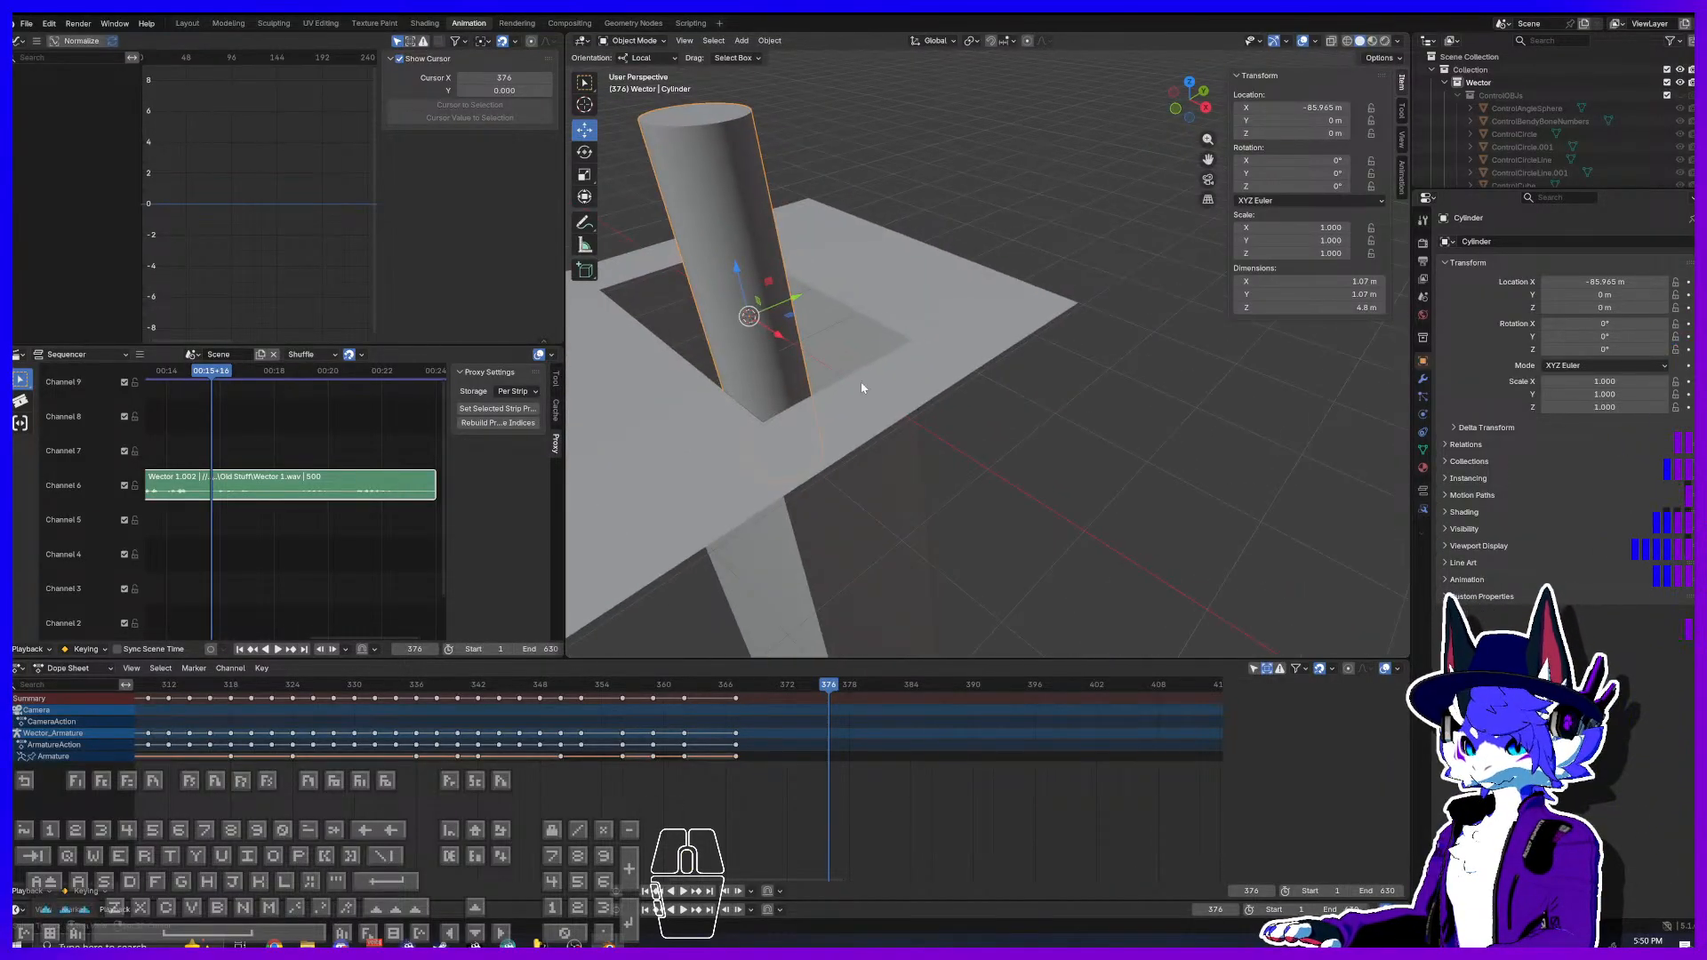
middle_click_drag(942, 377, 1210, 479, "shift")
left_click(654, 42)
left_click(647, 69)
key("shift+a")
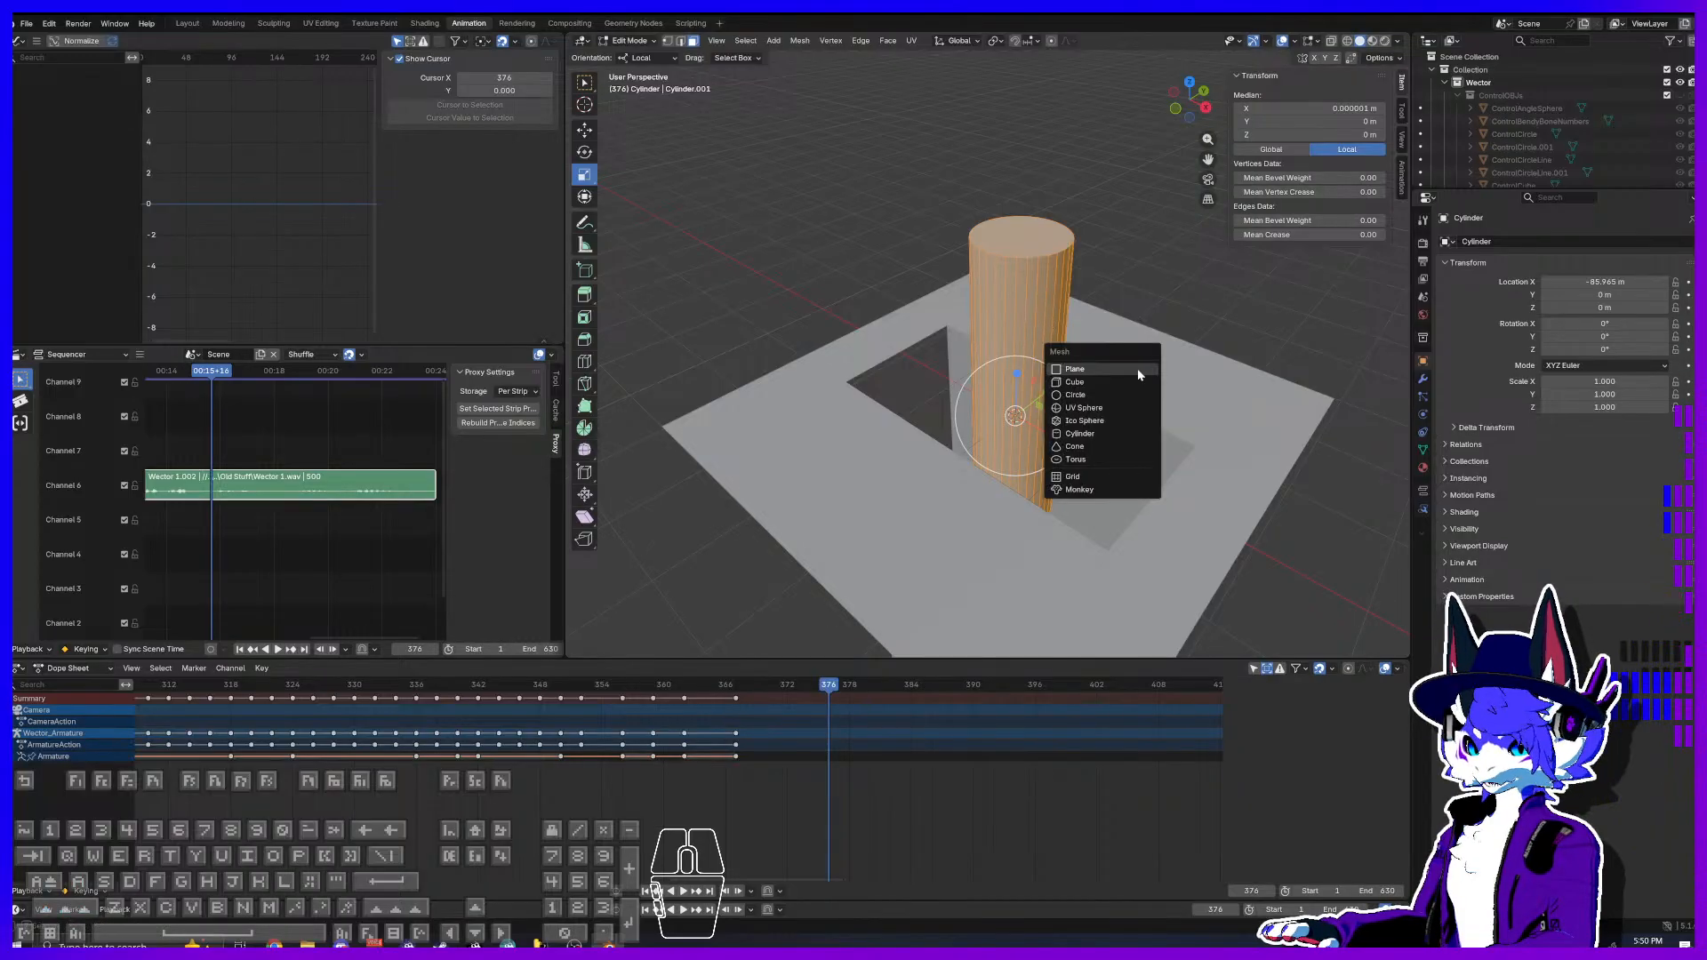
left_click(1112, 406)
left_click(584, 130)
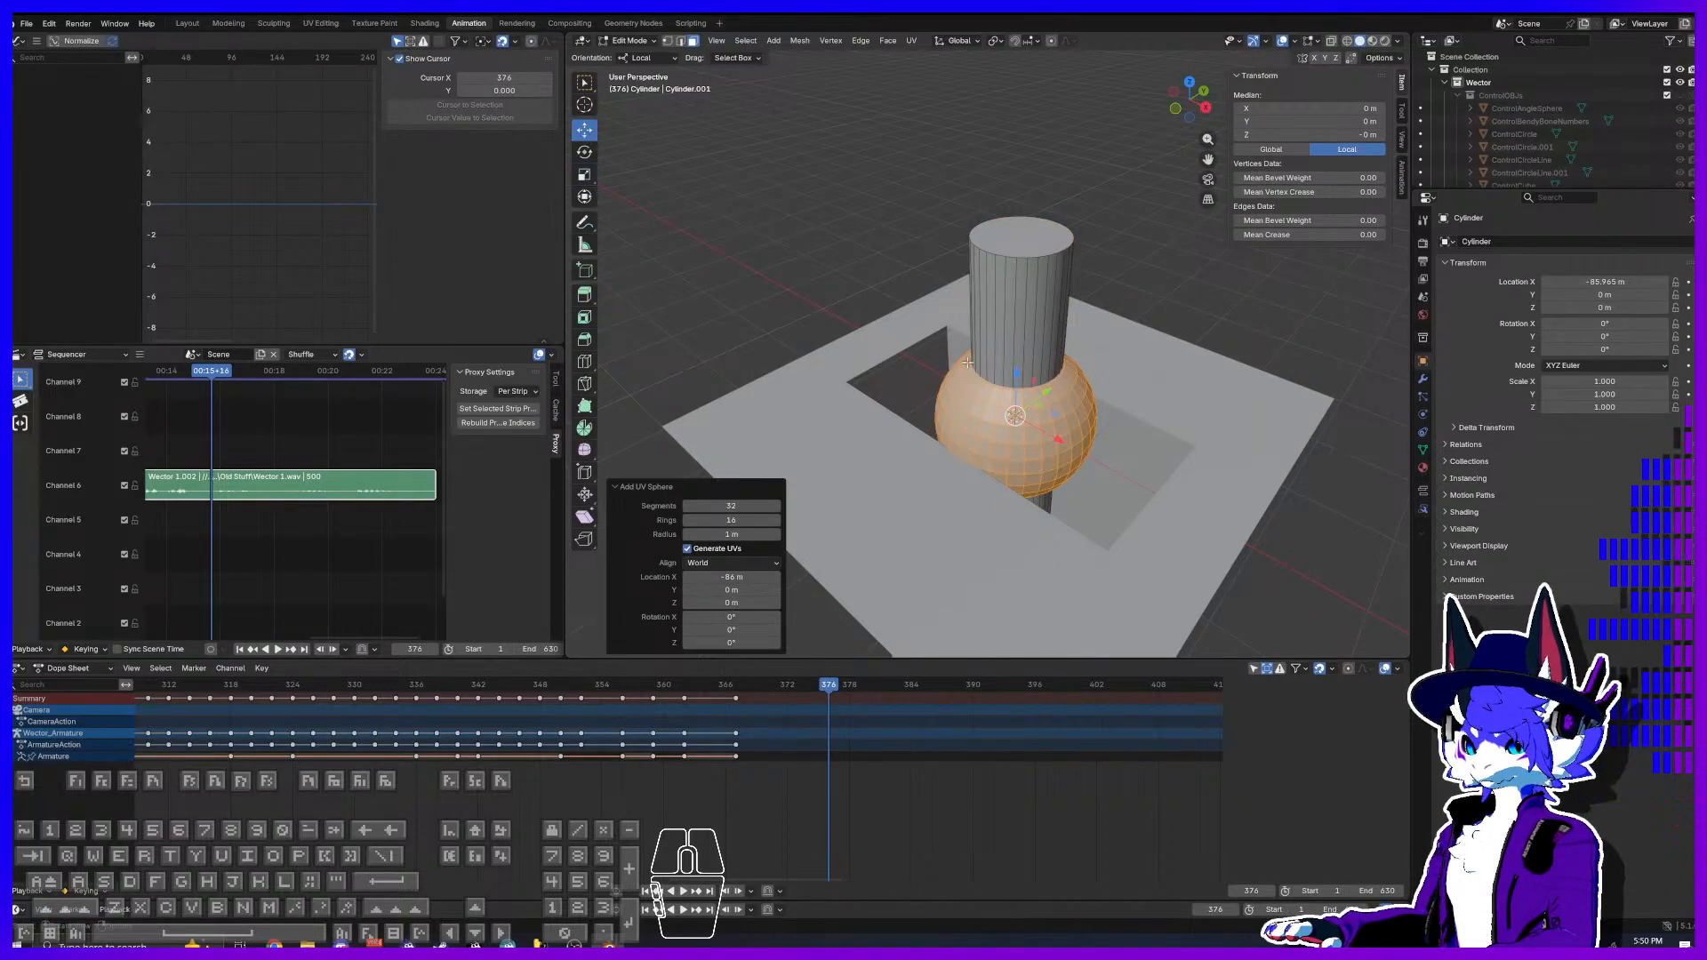
key("ctrl+z")
left_click(629, 40)
left_click(633, 56)
Step: Add a UV sphere at the 3D cursor, place it on the cylinder's top, and raise both objects about 0.95 m along Z
key("shift+a")
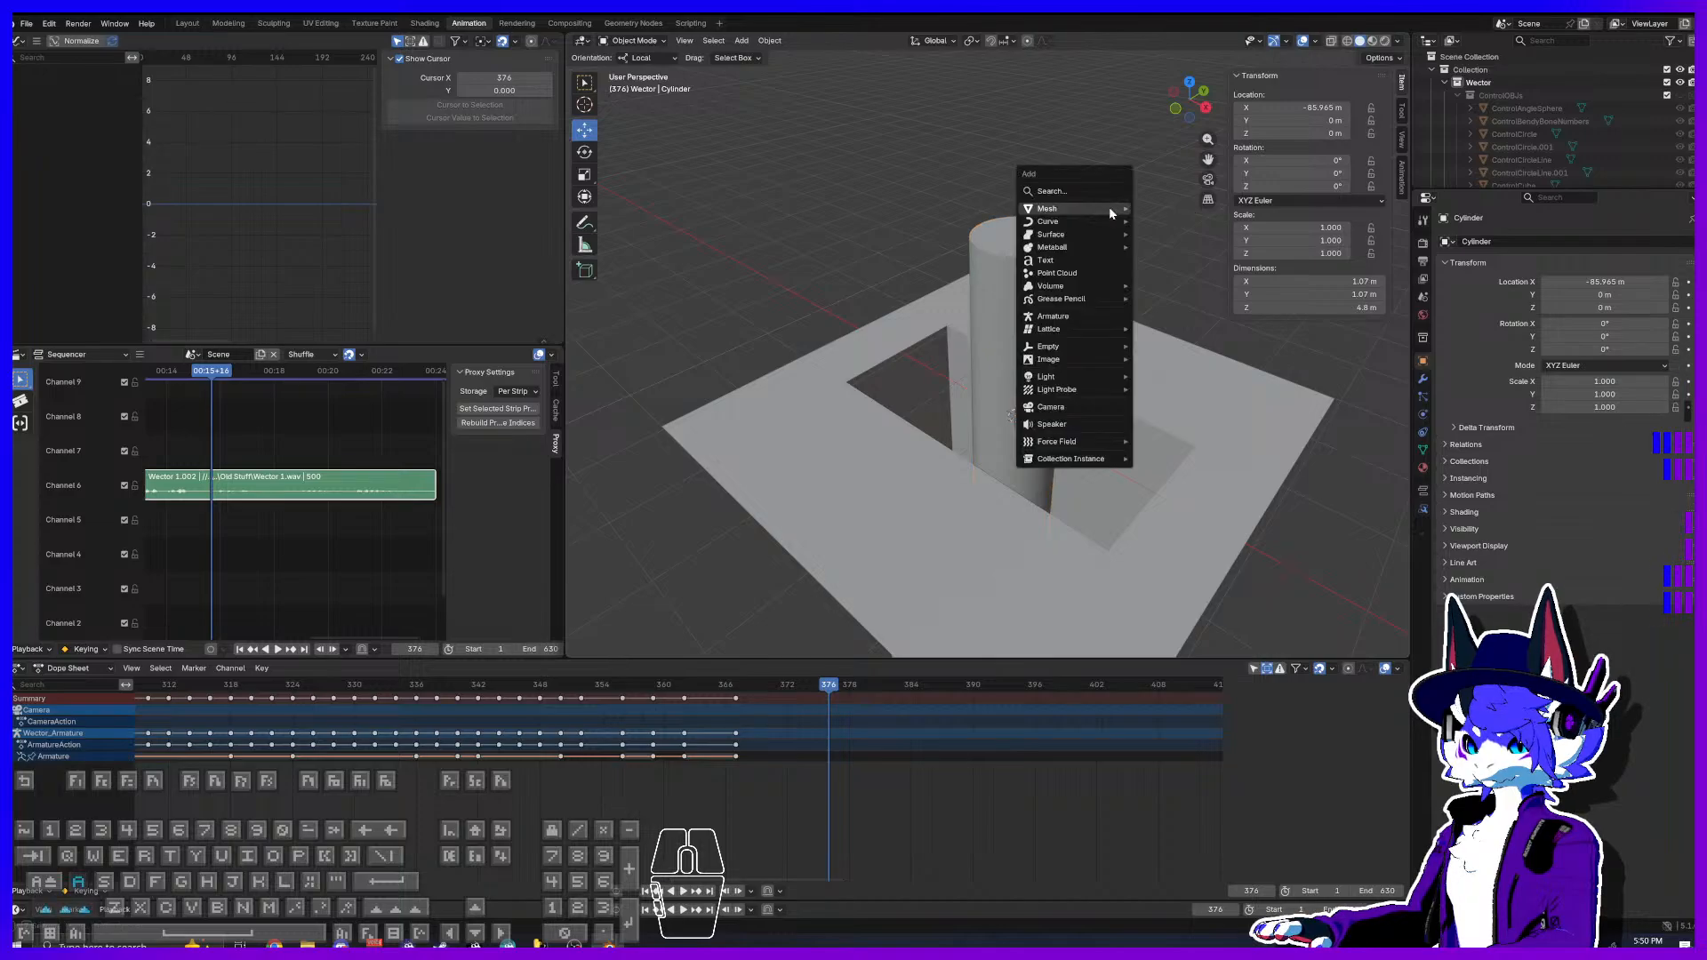
mouse_move(1108, 208)
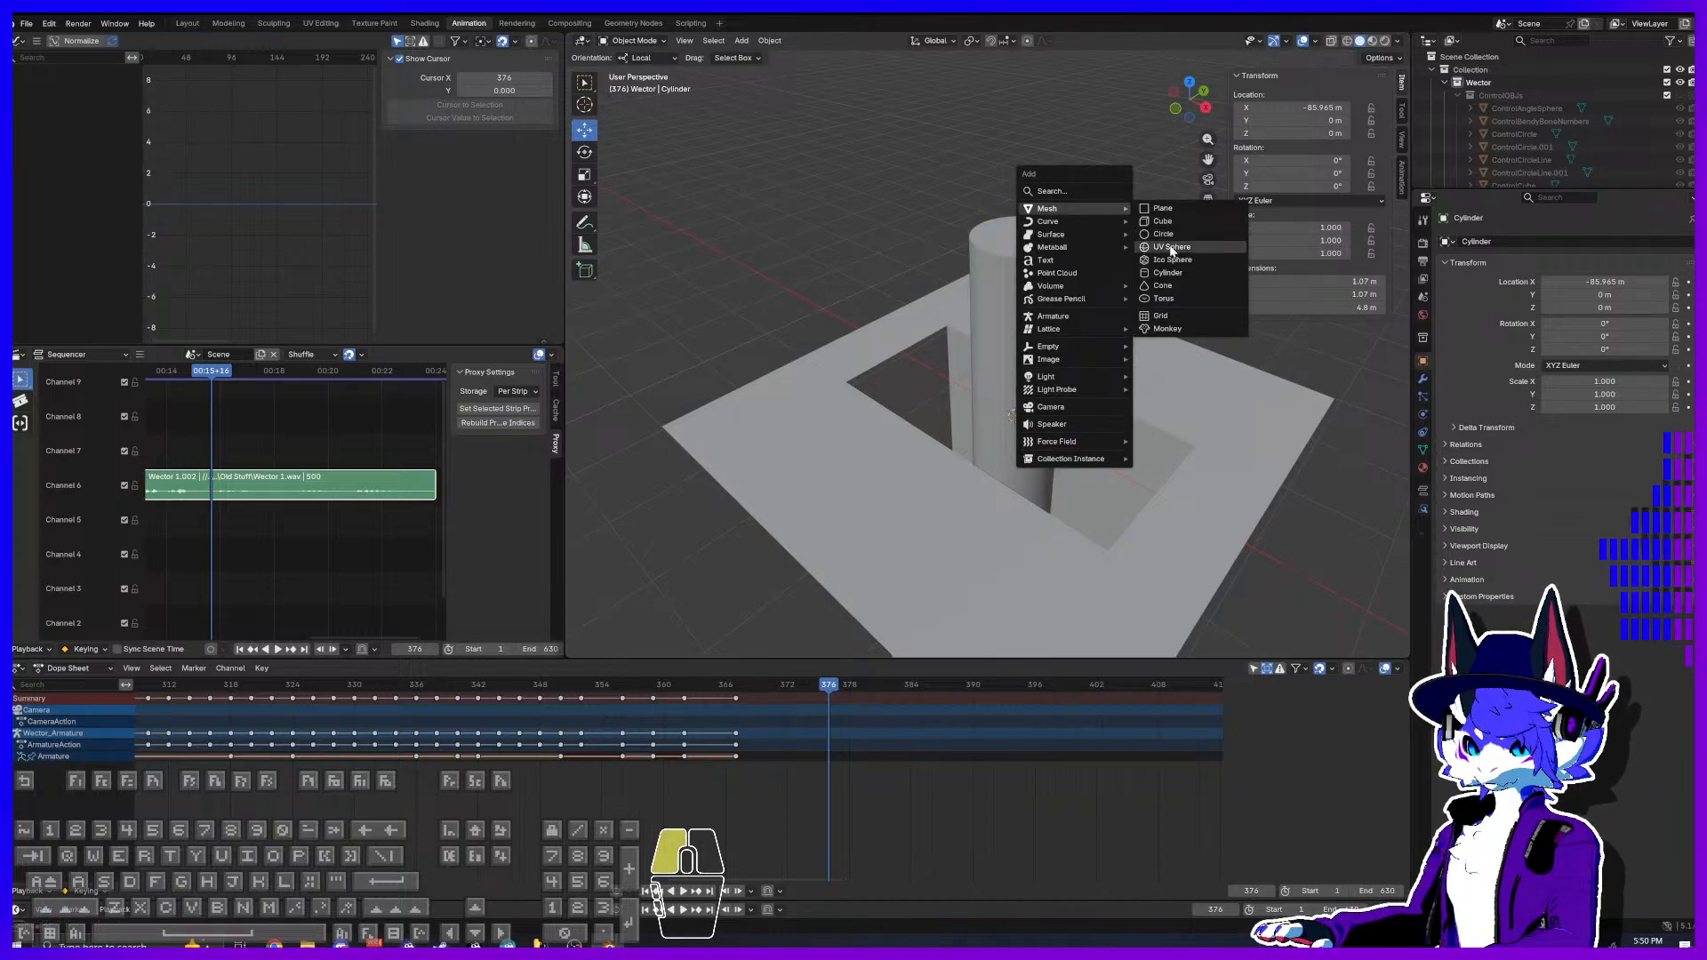
left_click(1170, 249)
left_click_drag(1019, 358, 1023, 154)
left_click(1010, 365, "shift")
left_click_drag(1020, 286, 1022, 201)
Step: In Edit Mode, slim the cylinder's mesh and stretch it along Z by a factor of about 1.8
left_click(1013, 271)
left_click(618, 42)
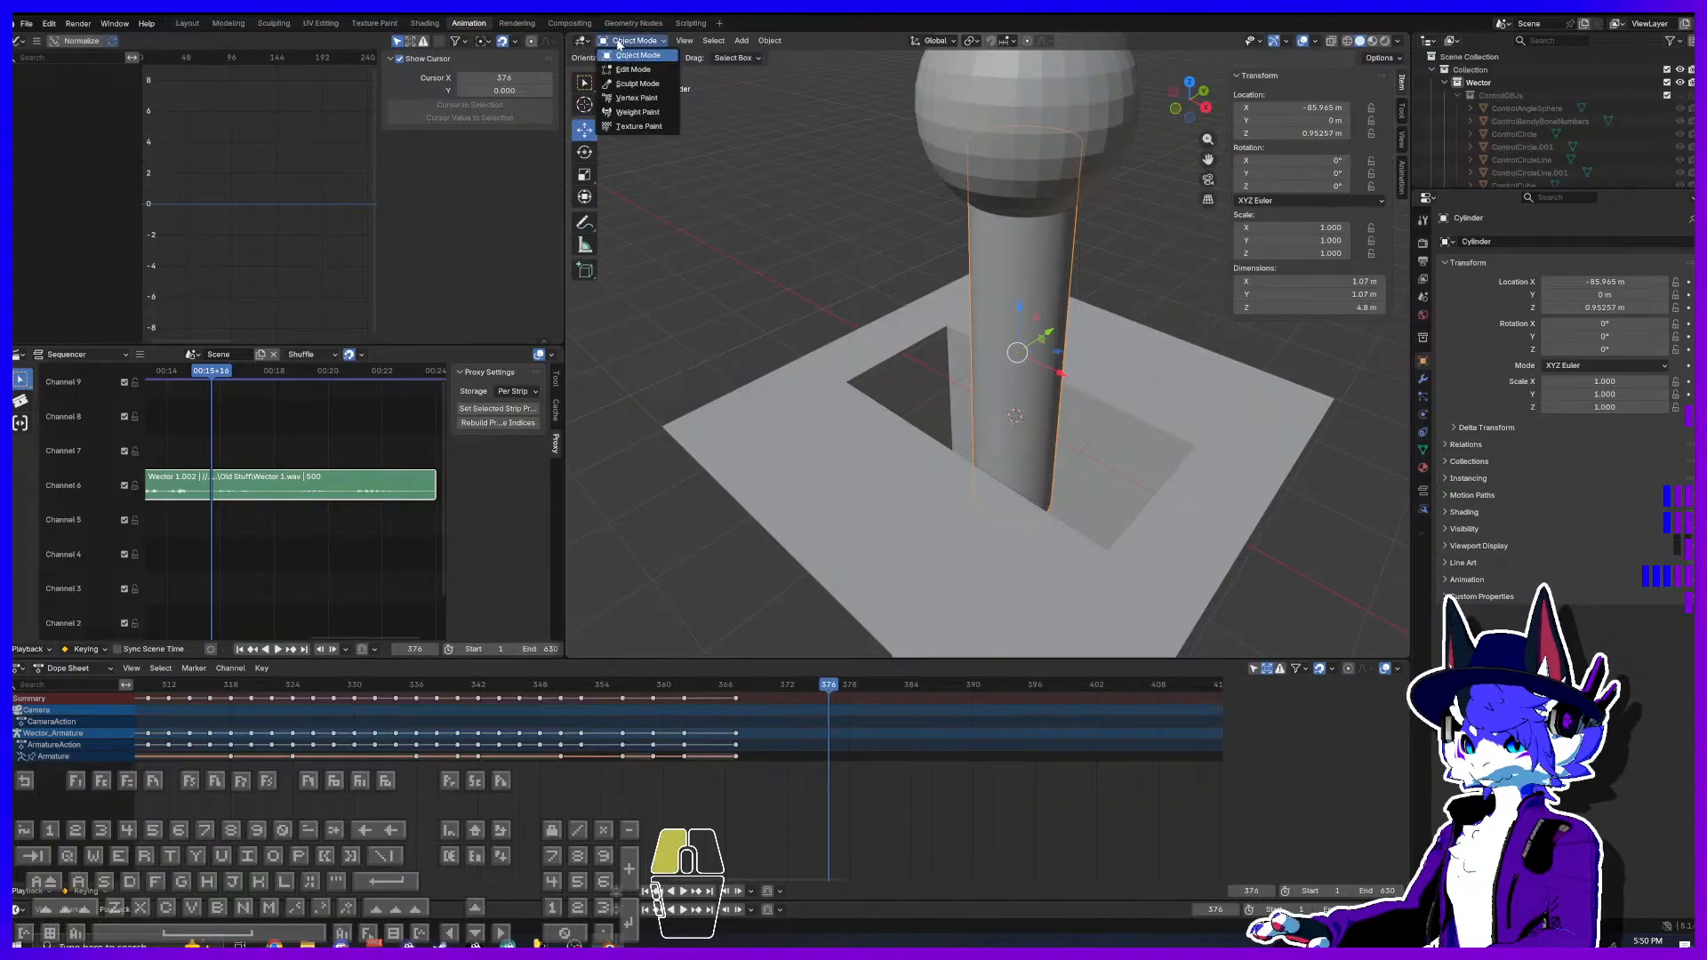
left_click(633, 69)
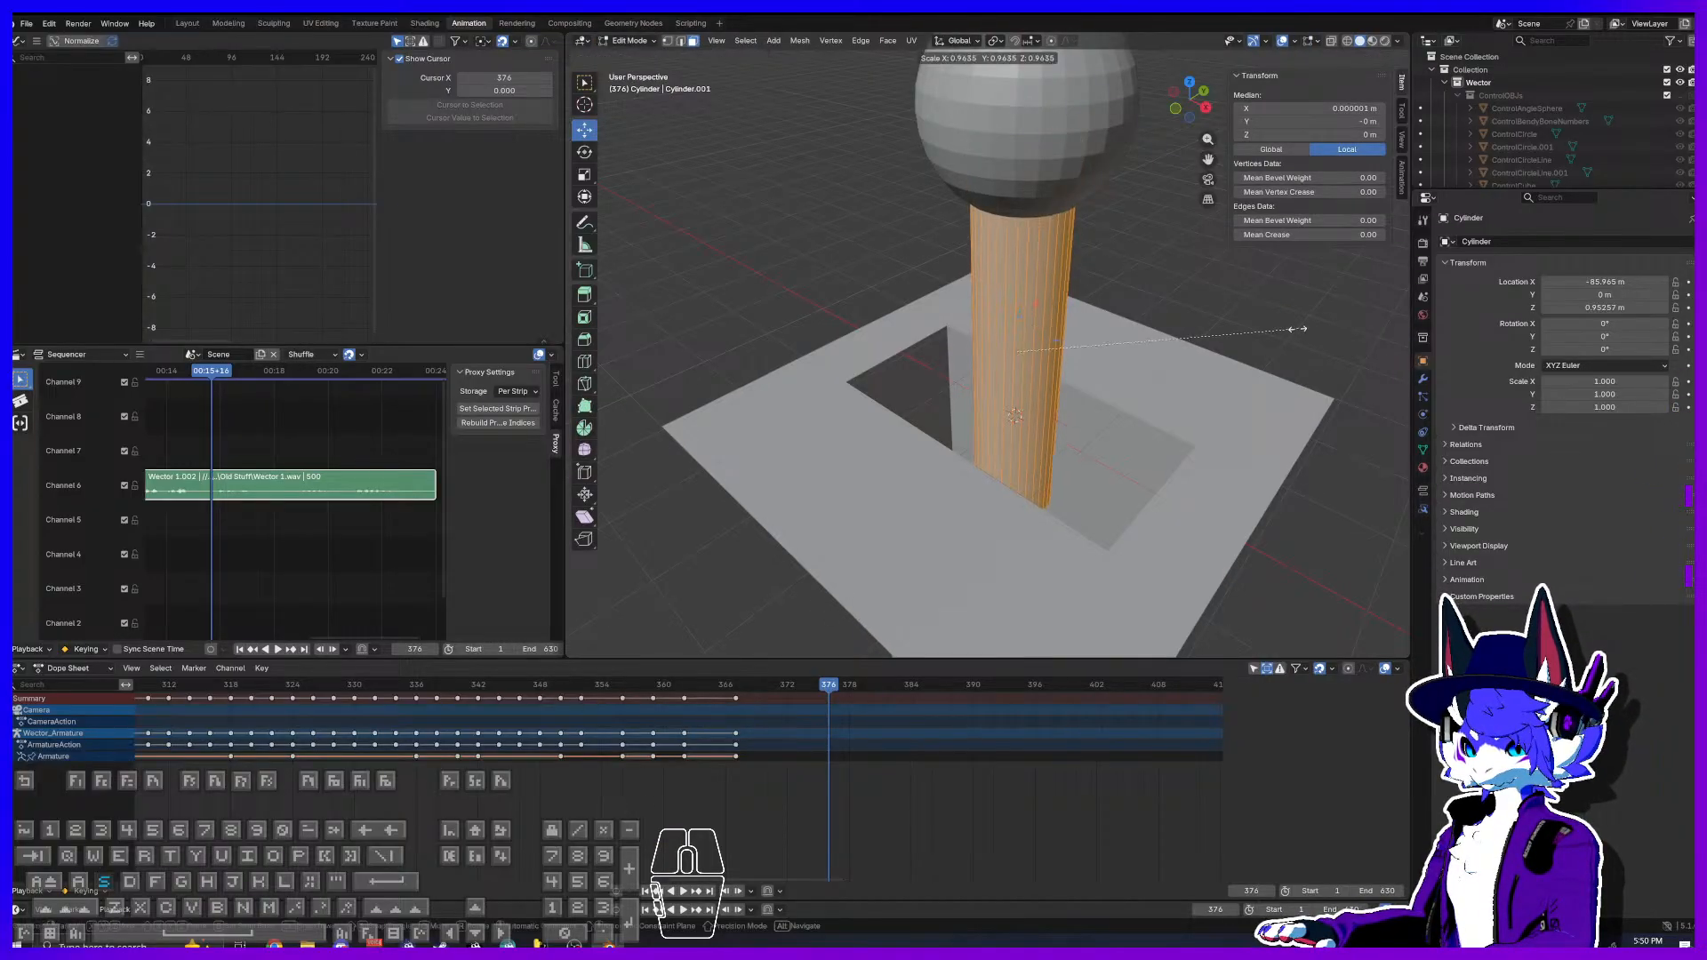
key("s")
left_click(1224, 336)
left_click(584, 174)
left_click_drag(1021, 308, 1024, 272)
left_click(584, 130)
Step: Stretch the cylinder further along Z by a factor of about 1.27 so it extends through the sphere
scroll(1058, 233, "down", 6)
middle_click_drag(1066, 245, 1028, 168, "shift")
scroll(1028, 168, "up", 3)
middle_click_drag(870, 106, 1068, 380, "shift")
scroll(1091, 427, "up", 1)
scroll(1066, 374, "down", 3)
middle_click_drag(1054, 317, 1057, 395, "shift")
scroll(1077, 341, "up", 4)
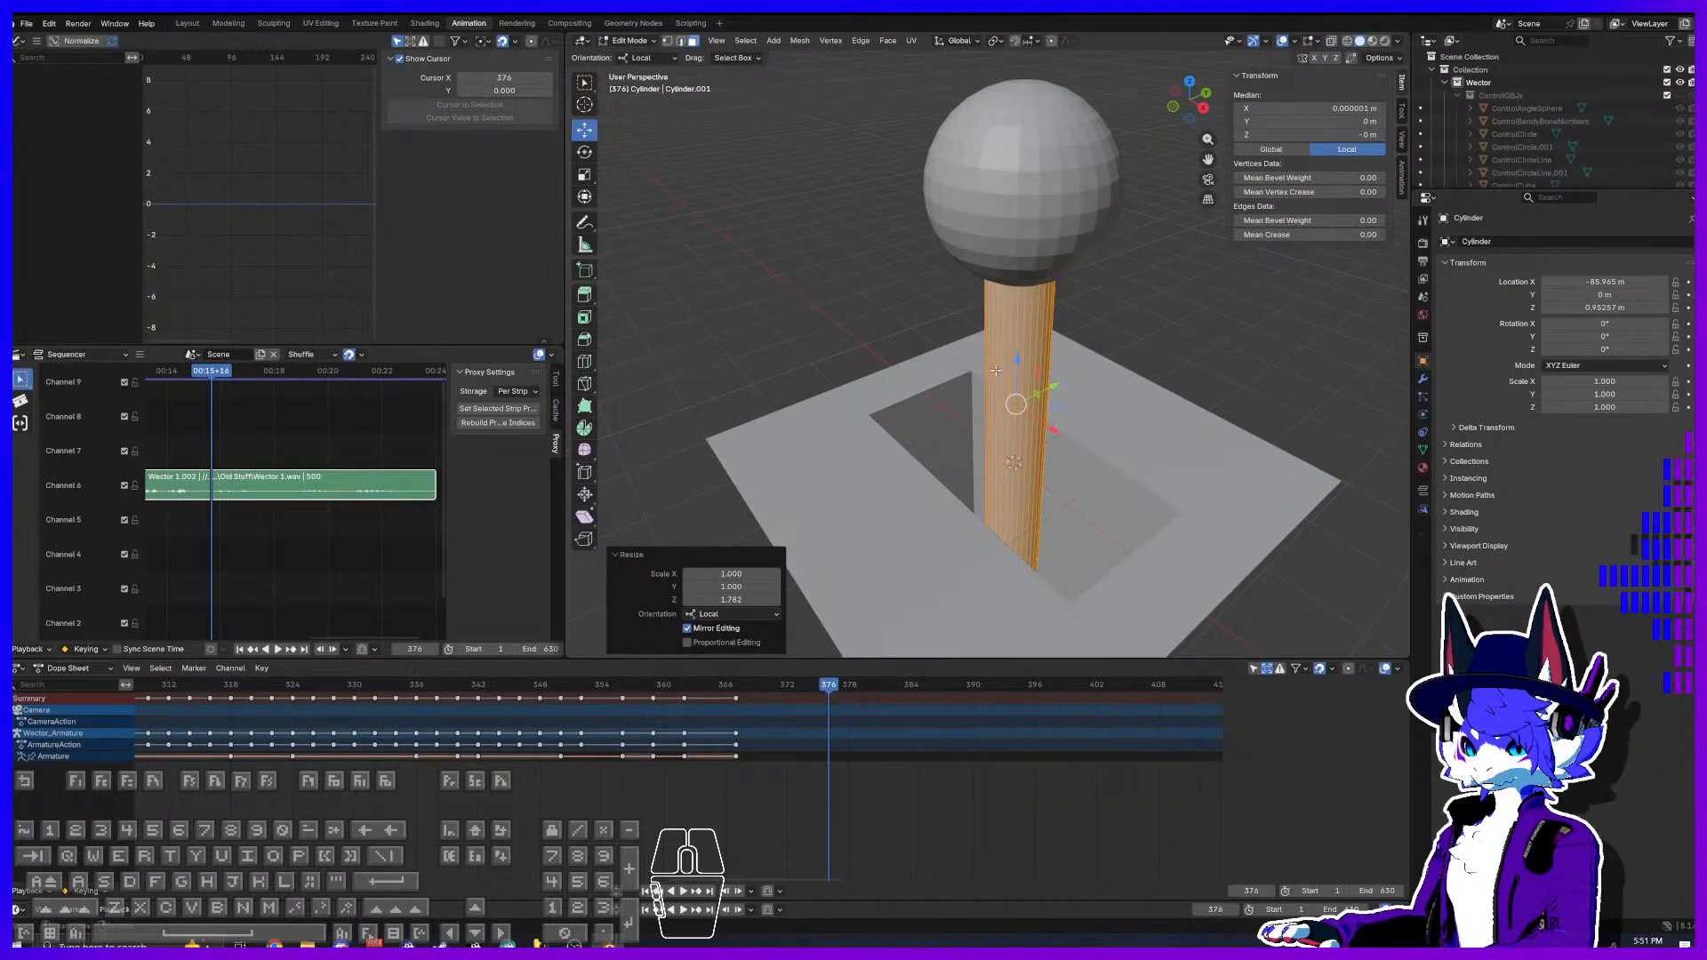
left_click(584, 175)
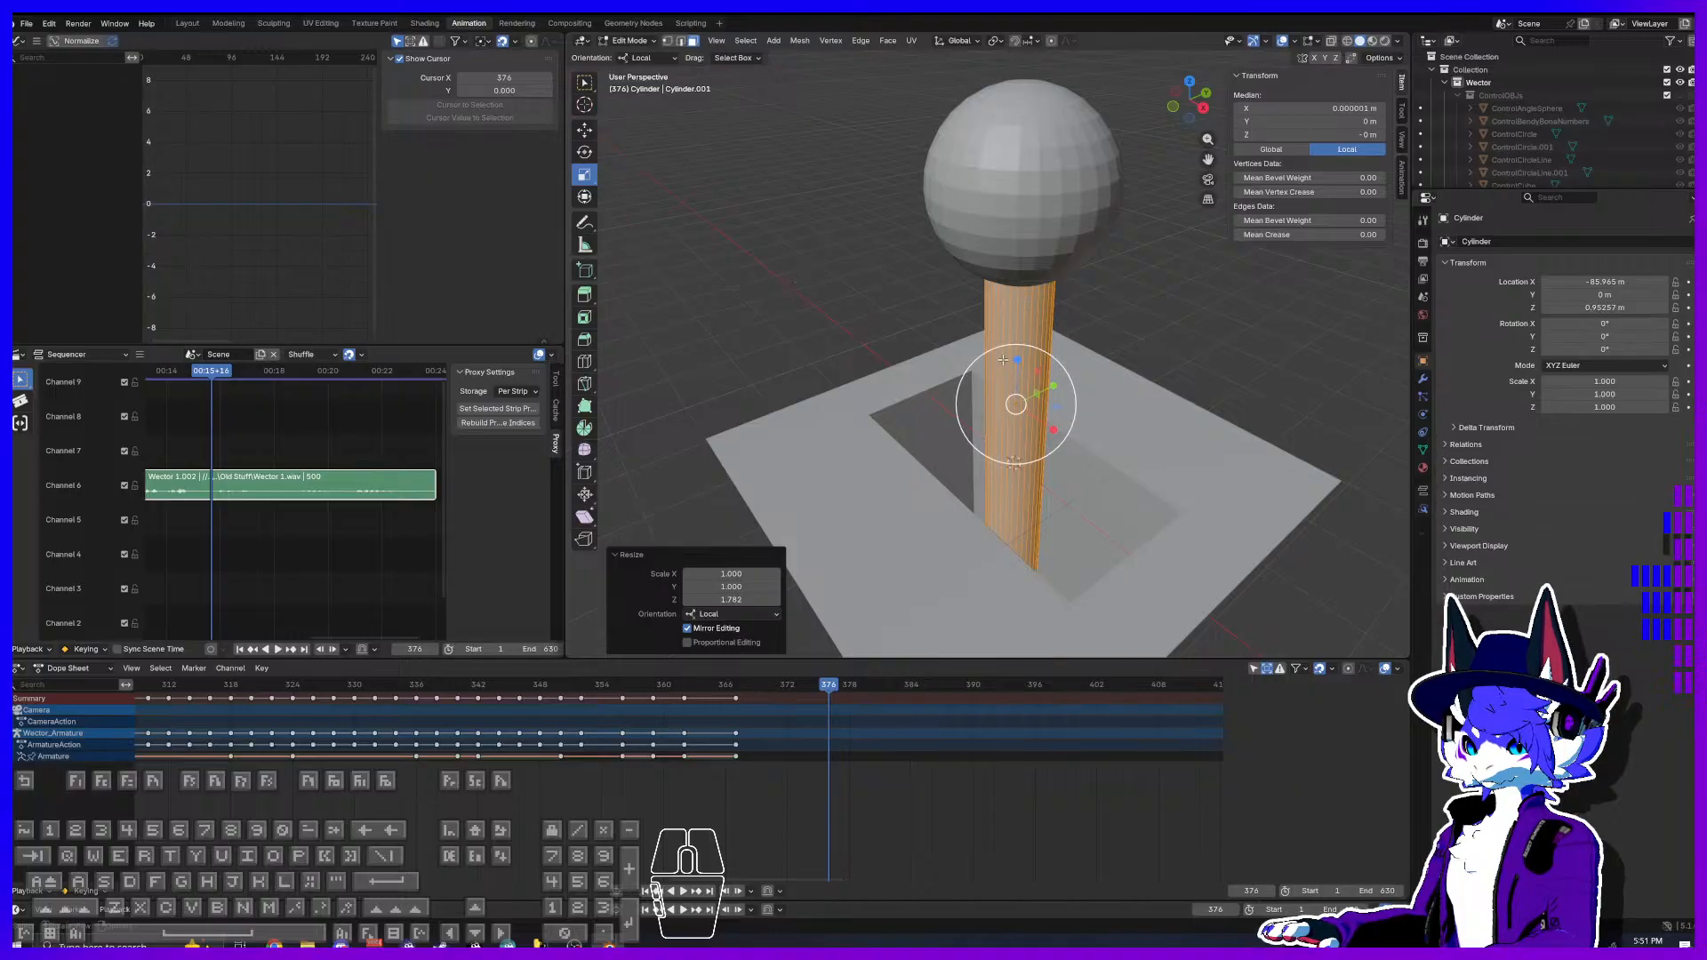
left_click_drag(1018, 363, 1018, 351)
scroll(1018, 352, "down", 4)
mouse_move(1010, 375)
middle_mouse_down("shift")
mouse_move(1019, 361)
mouse_move(1008, 435)
mouse_move(1010, 400)
middle_mouse_up("shift")
left_click(584, 130)
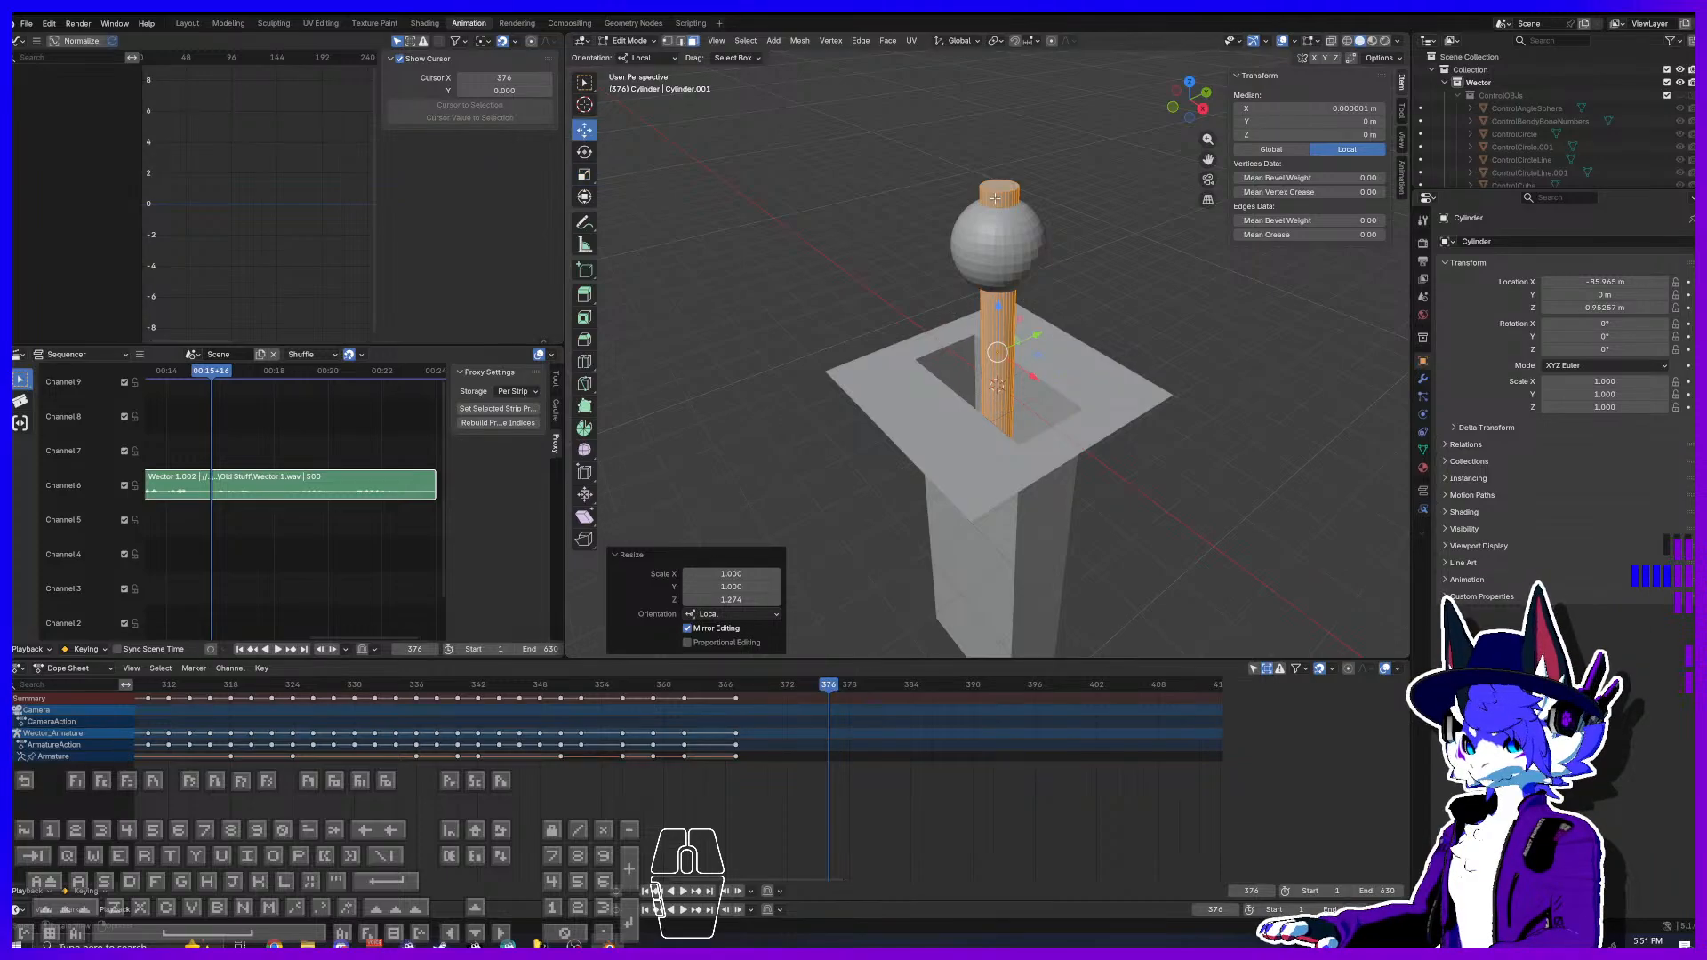
Step: In Object Mode, raise the sphere about 1.28 m along Z to the rod's top and shade it smooth
left_click(1000, 241)
left_click(630, 40)
left_click(626, 56)
left_click(1014, 249)
left_click_drag(999, 208, 999, 144)
left_click(769, 40)
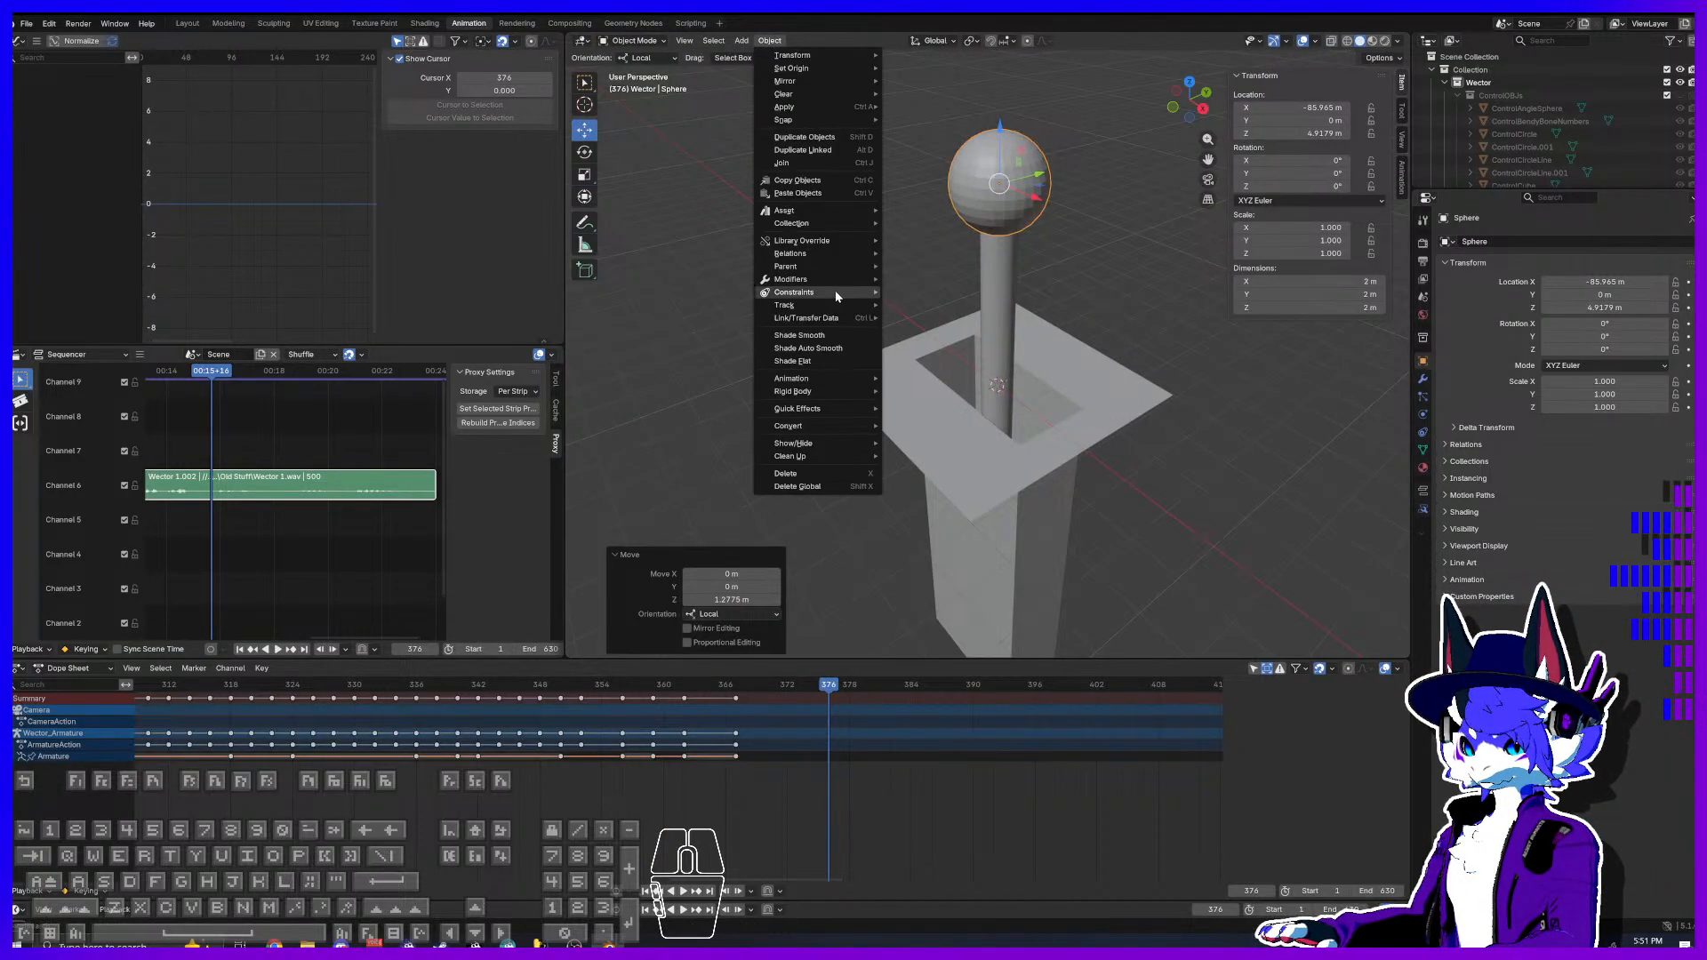
left_click(825, 339)
Step: Join the cylinder into the sphere and select the joined object
left_click(994, 306)
left_click(1005, 186, "shift")
key("ctrl+j")
left_click(1135, 267)
left_click(1009, 315)
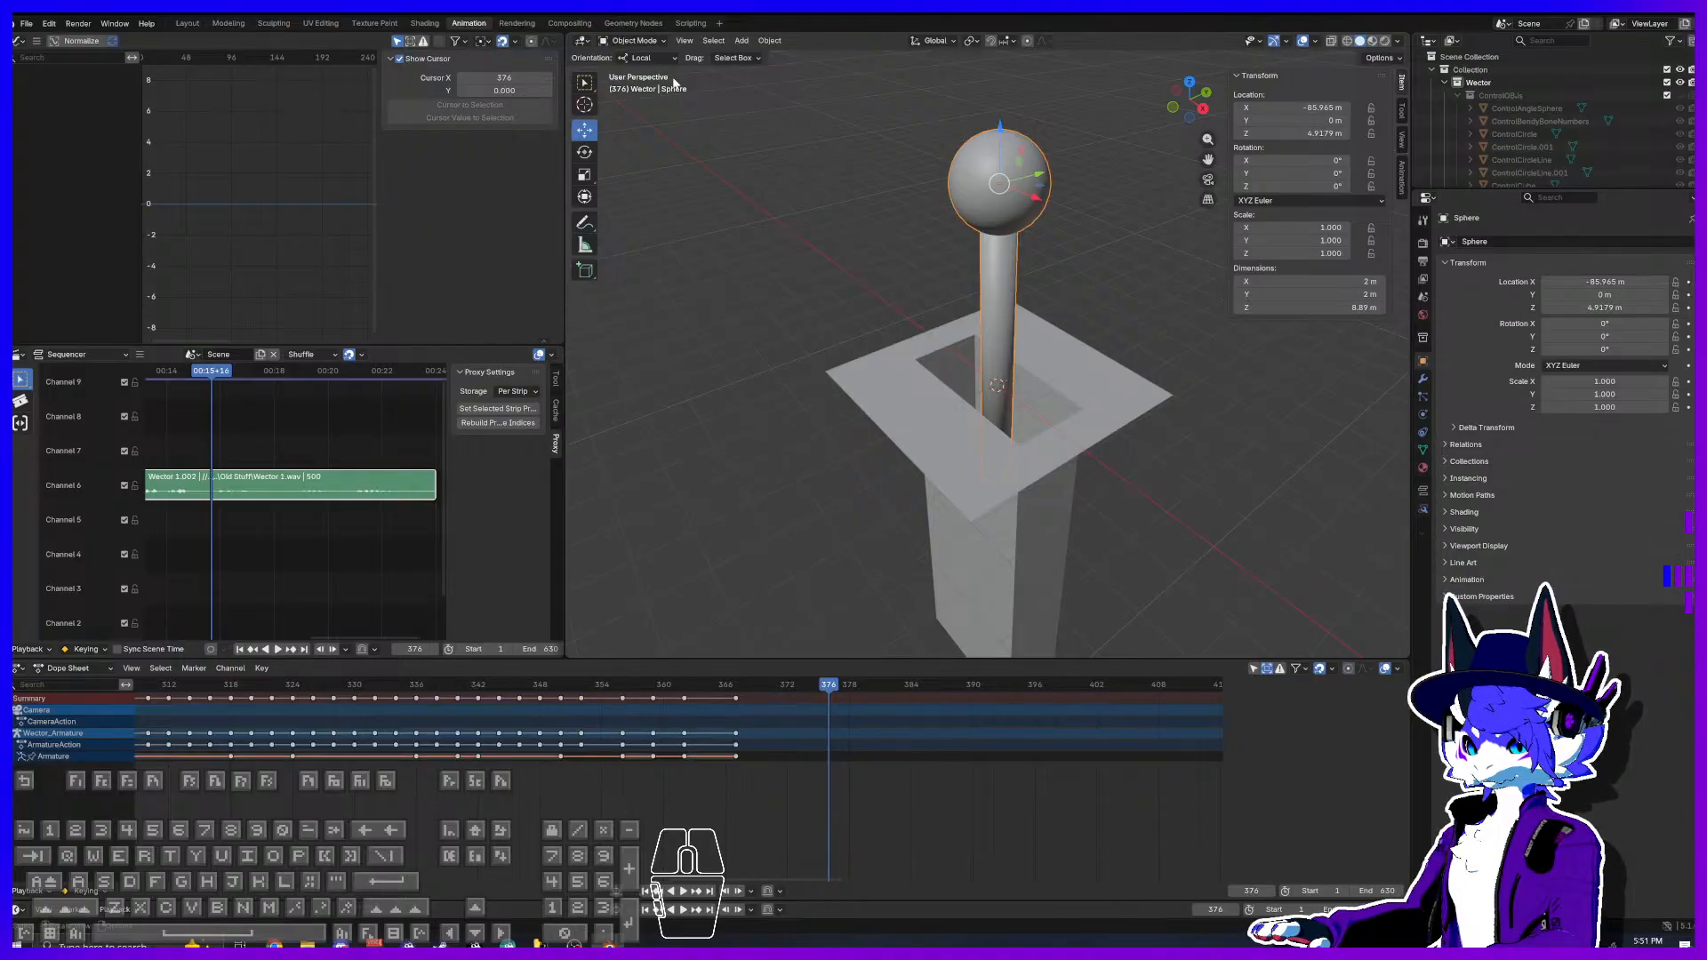
Step: Apply smooth shading to the joined rod and ball, and inspect the result
left_click(764, 41)
left_click(815, 341)
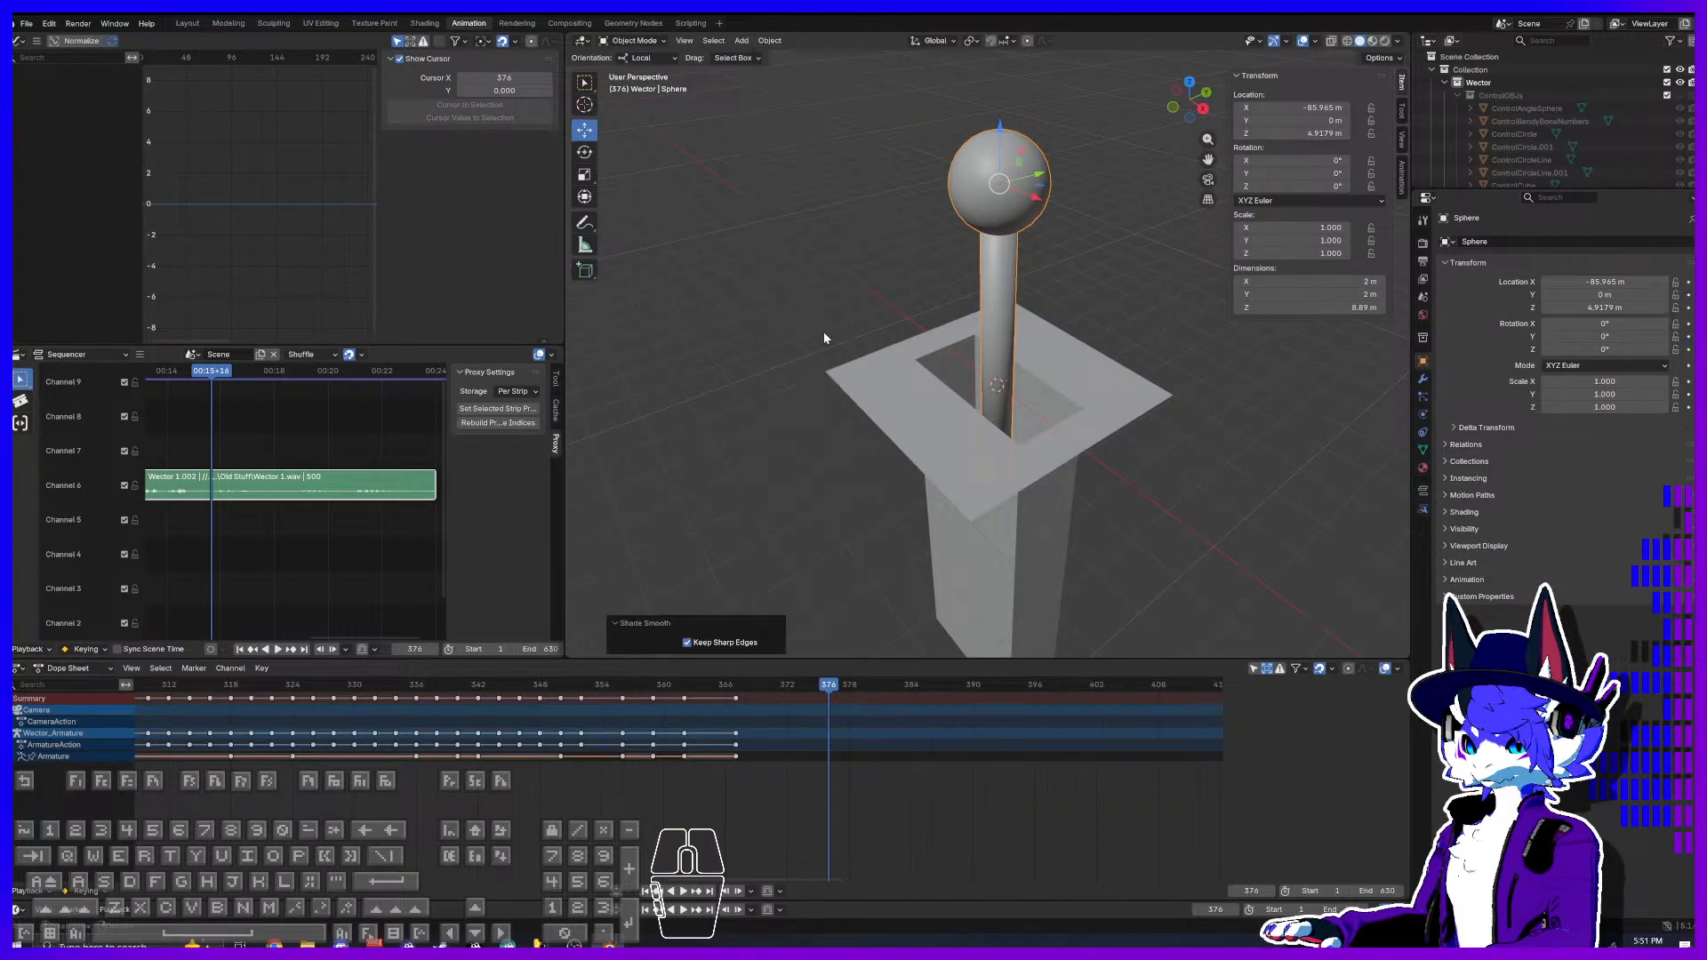
left_click(758, 41)
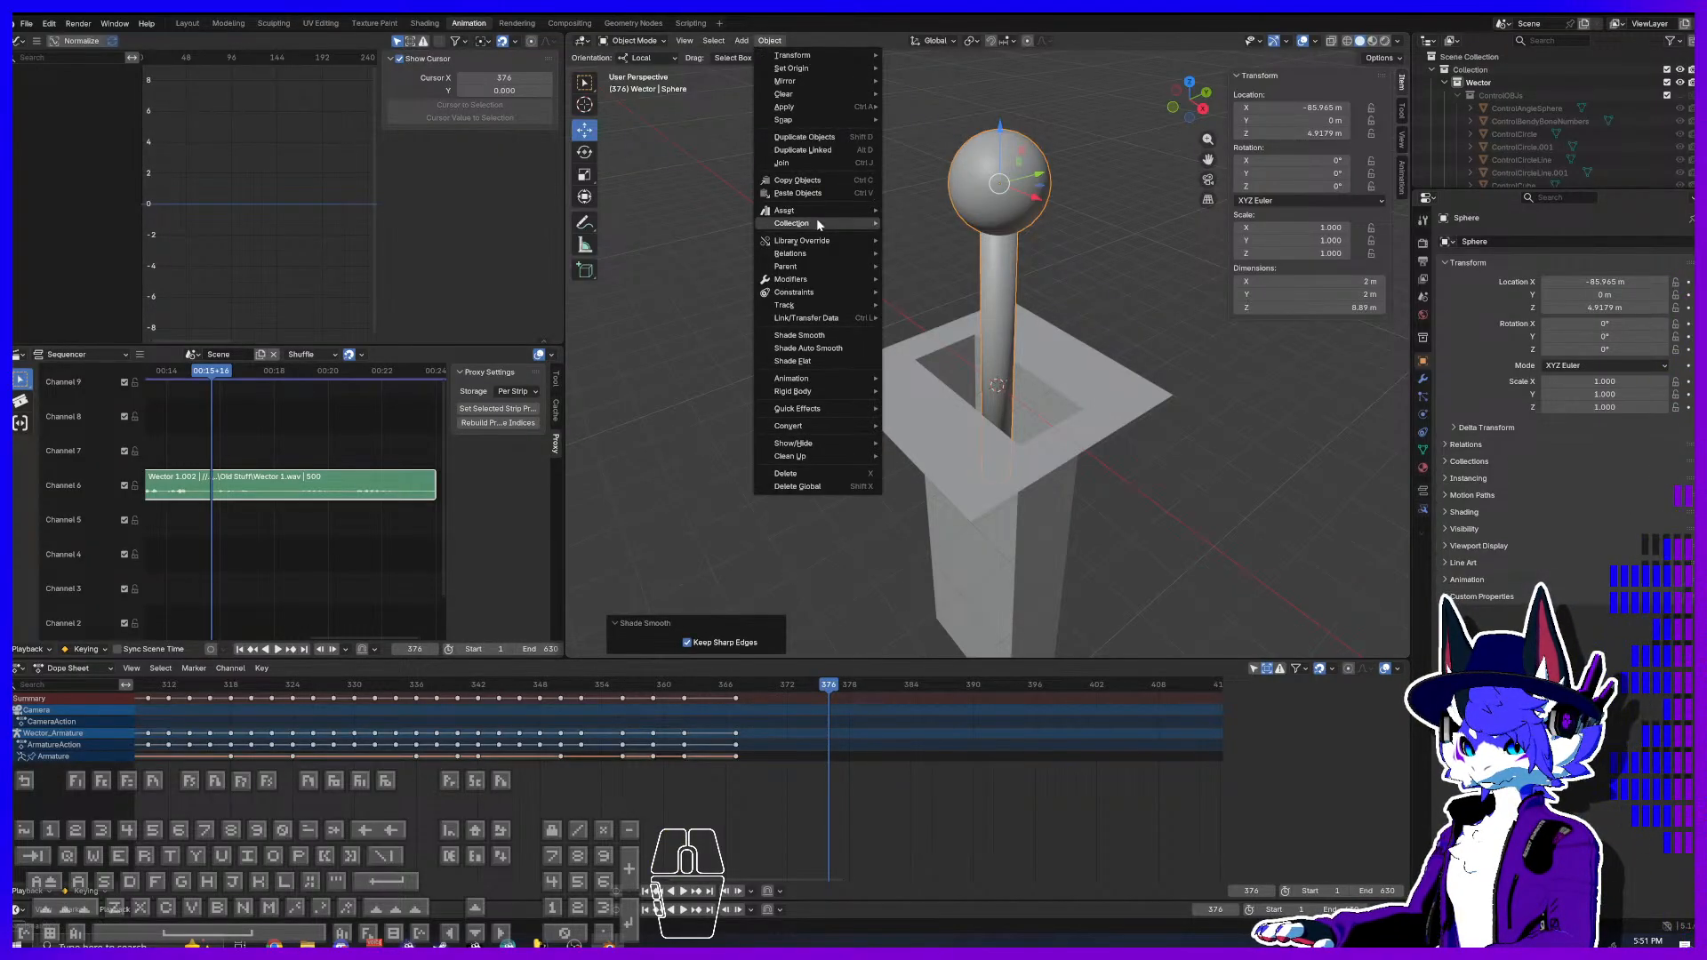
left_click(816, 342)
left_click(1182, 285)
scroll(1100, 369, "up", 8)
scroll(1100, 377, "down", 8)
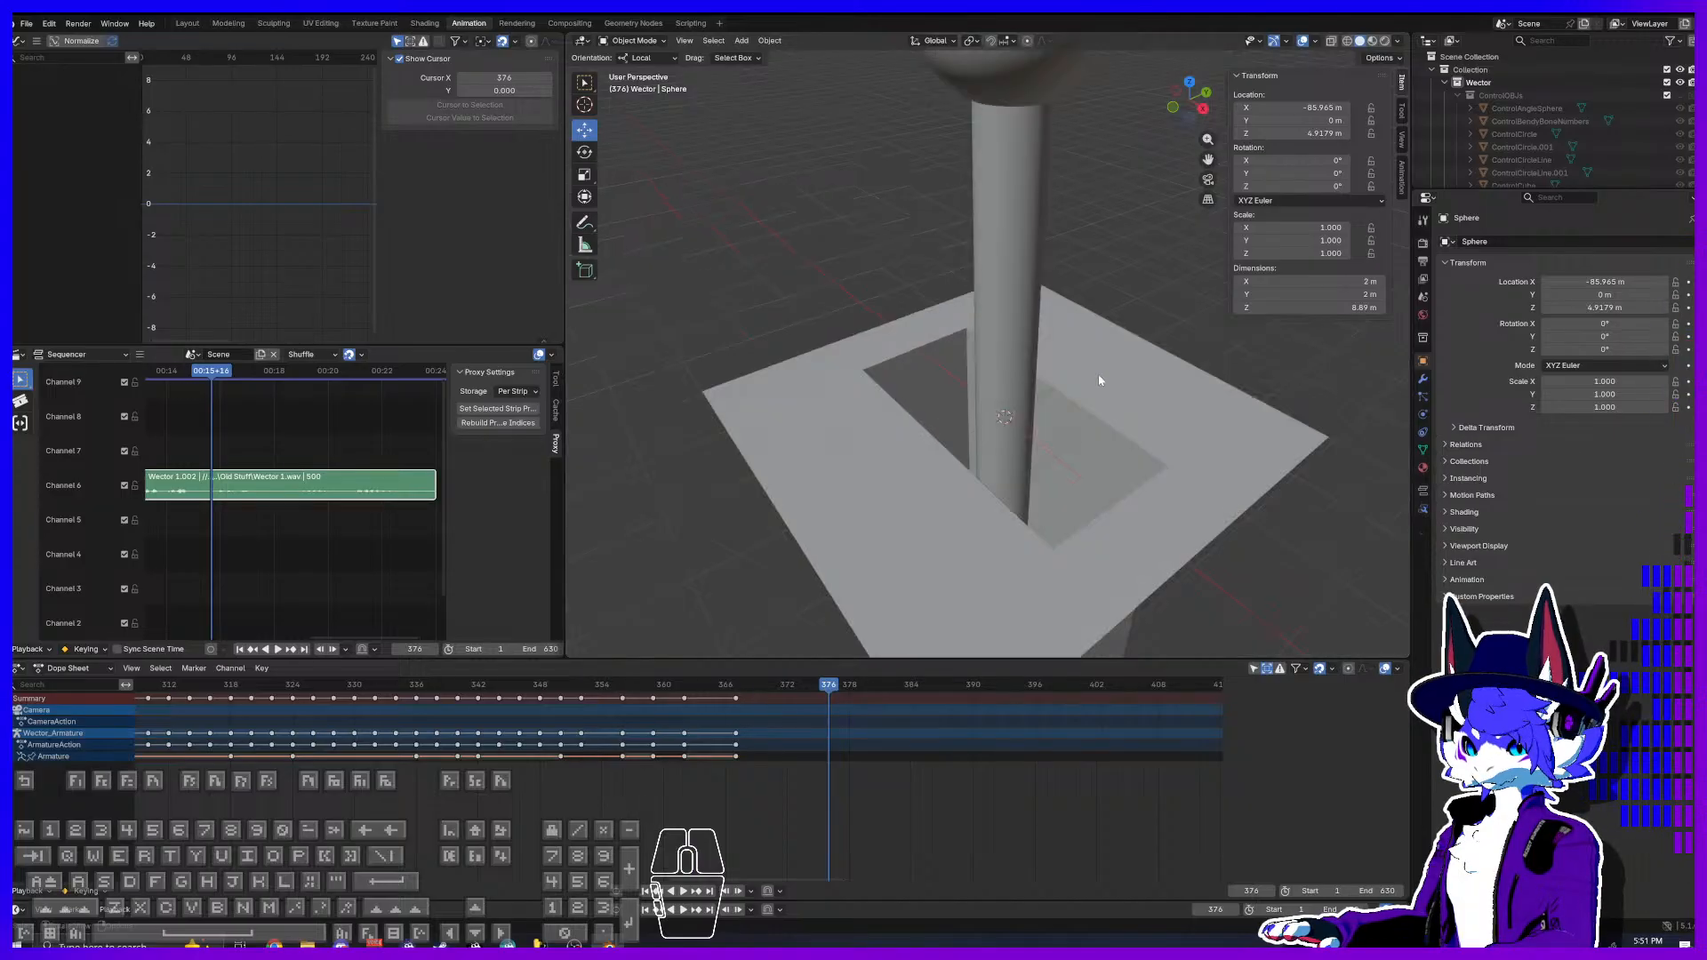
Step: Undo the smooth shading and the joining of the rod and ball
left_click(1005, 259)
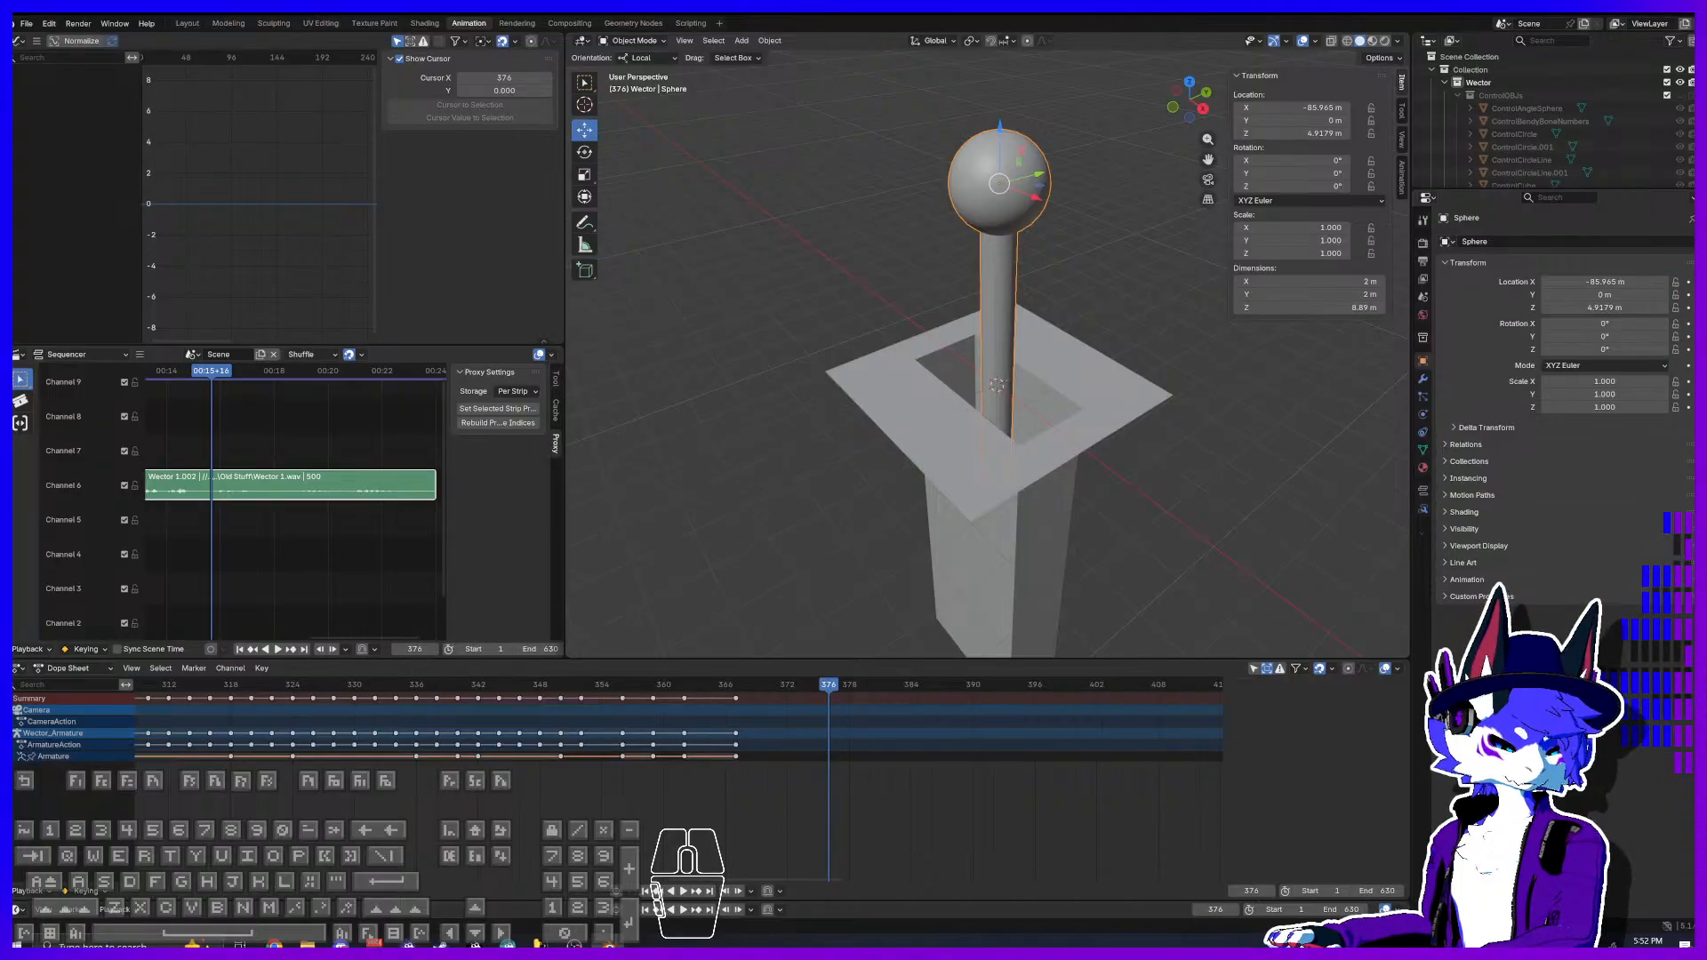
scroll(985, 341, "up", 3)
scroll(984, 341, "down", 3)
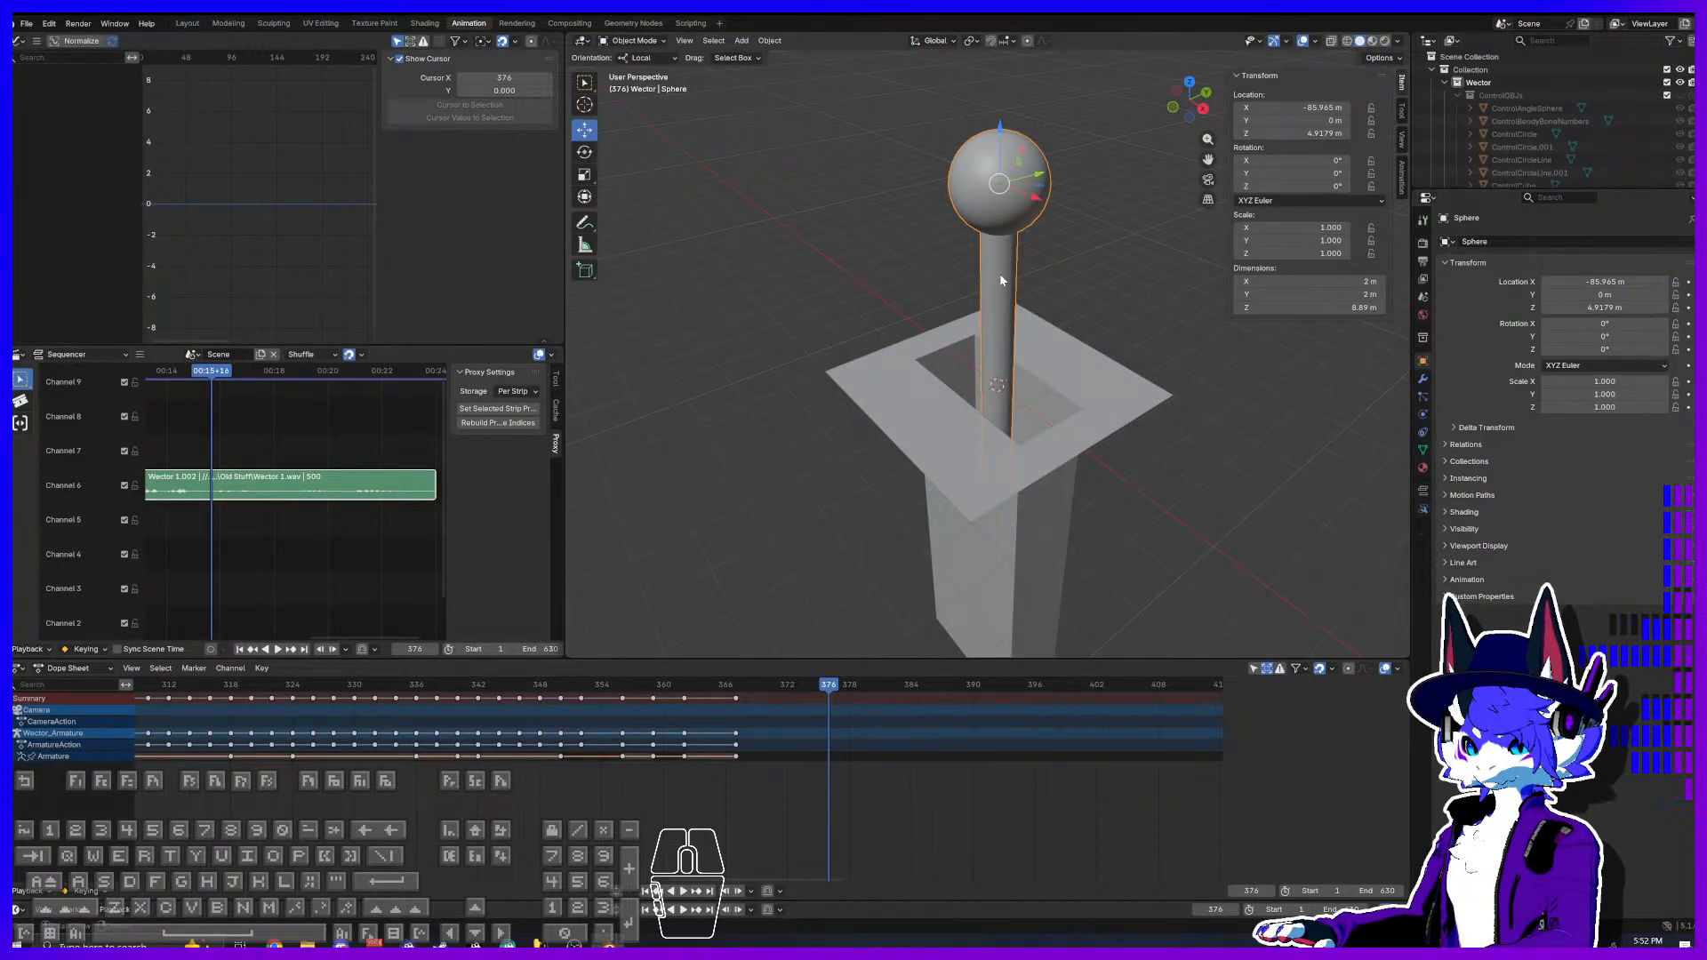
key("ctrl+z")
key("ctrl+z")
key("ctrl+z")
key("ctrl+z")
key("ctrl+z")
key("ctrl+z")
Step: Join the sphere into the cylinder, and in Edit Mode raise the whole mesh about 1.9 m along Z above its origin
left_click(993, 312, "shift")
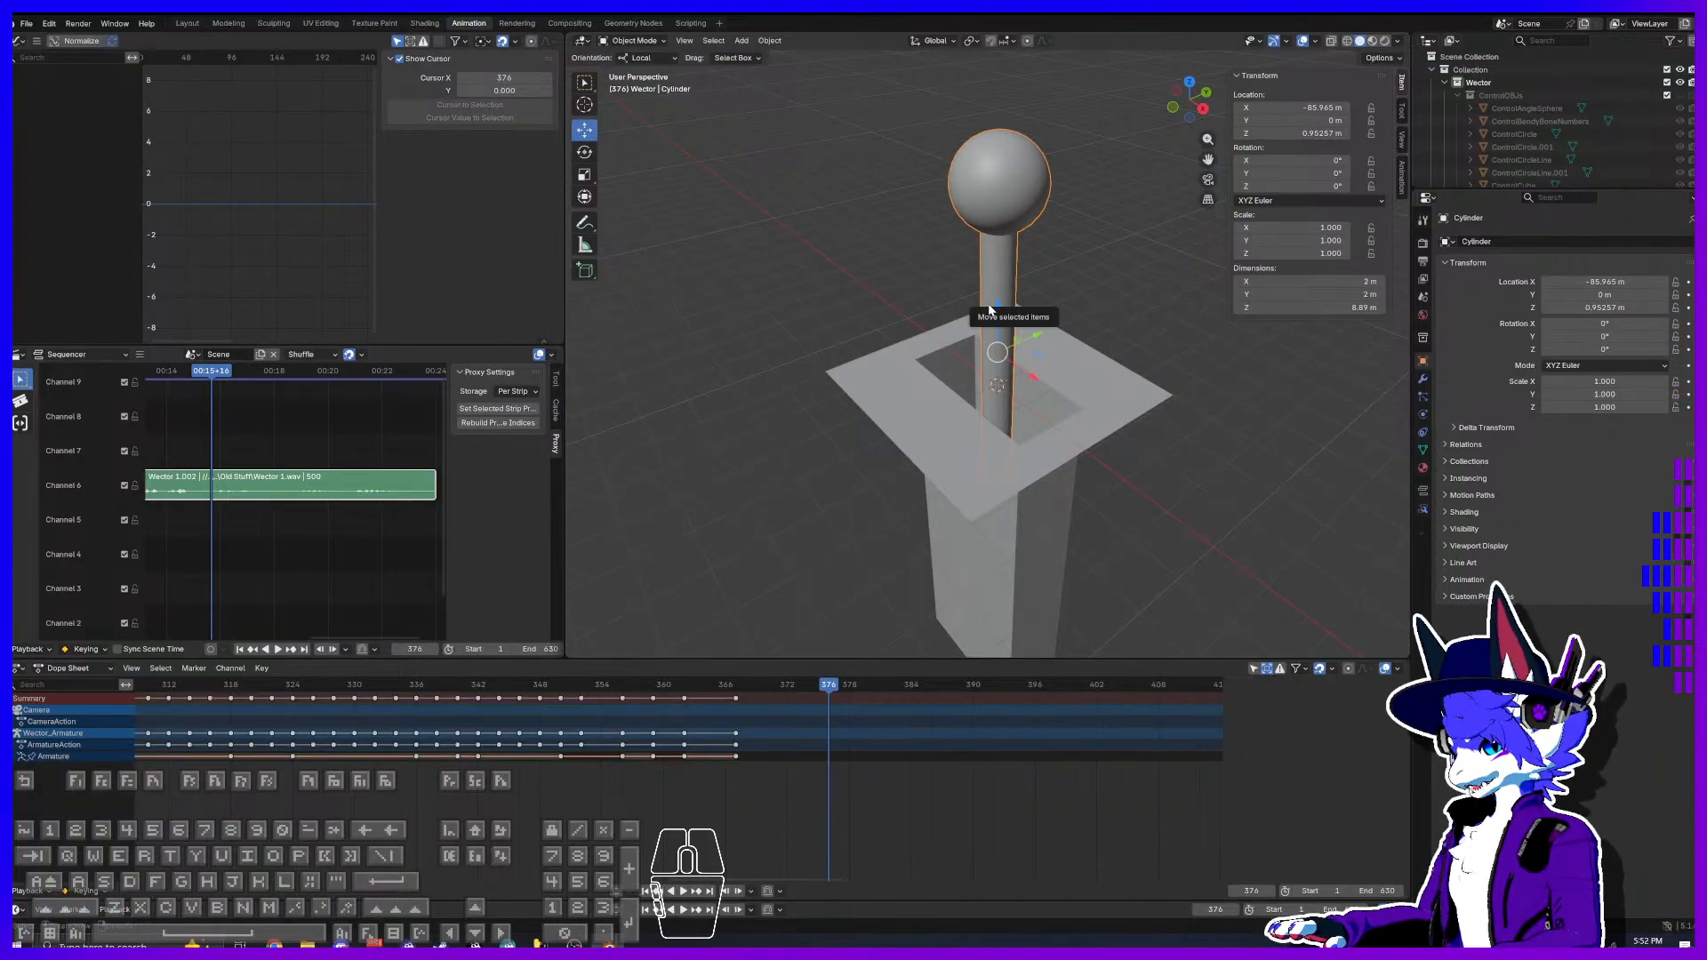
left_click(630, 41)
key("Tab")
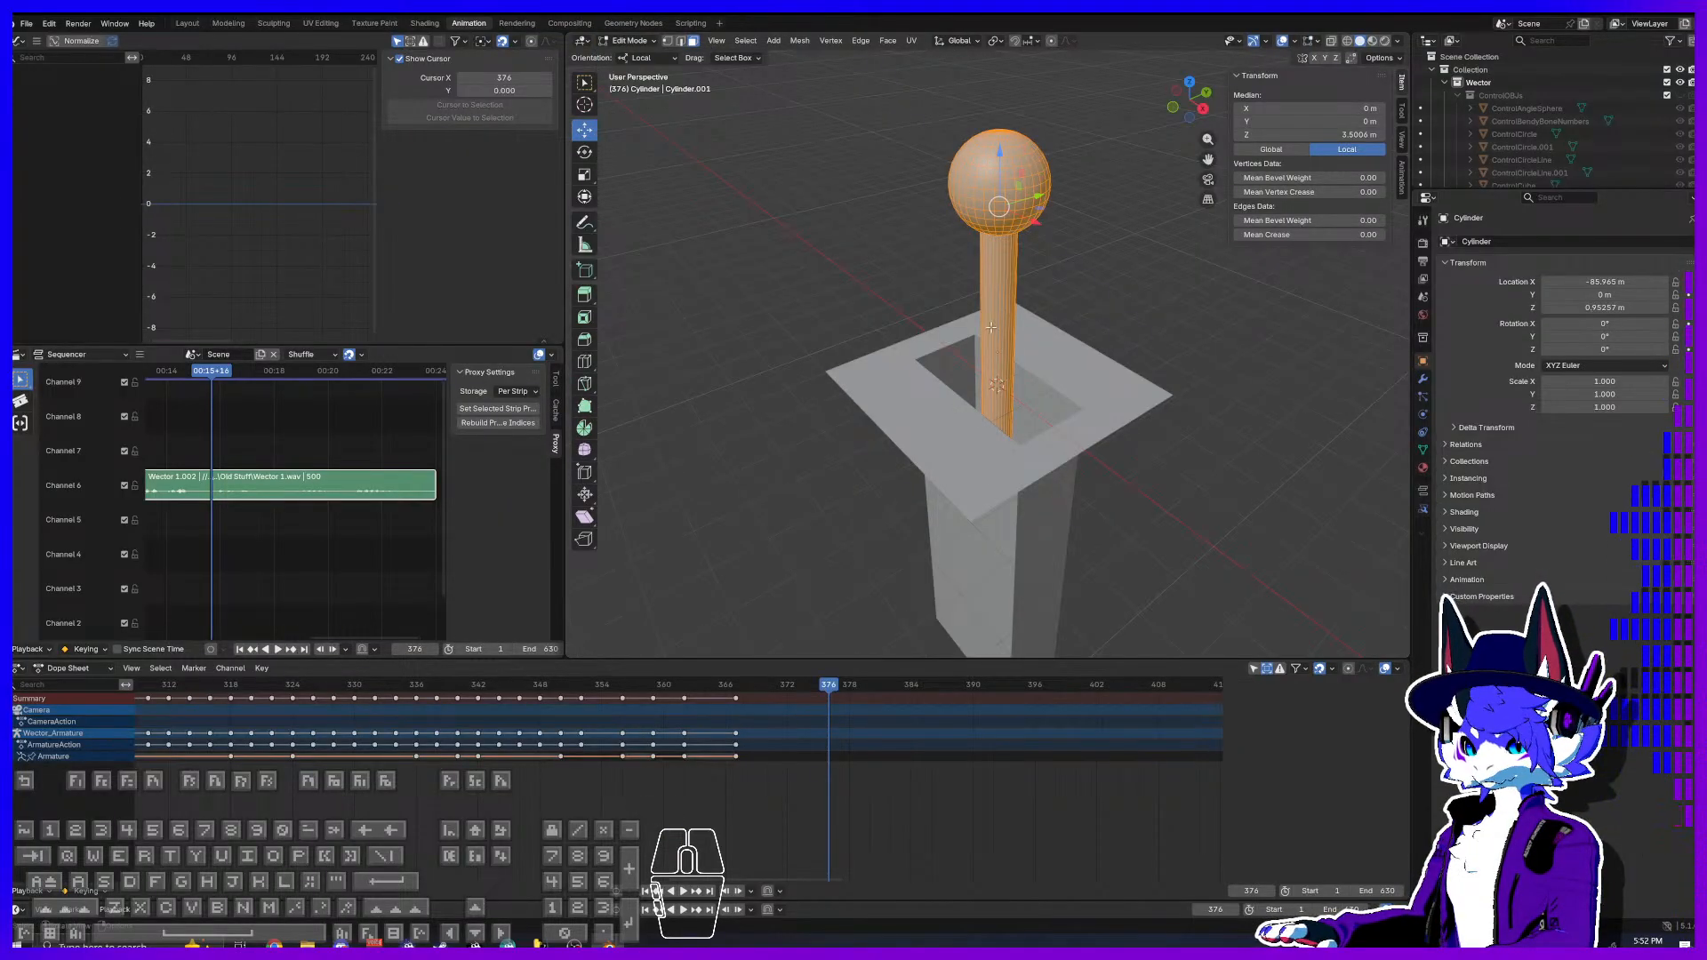
left_click_drag(995, 142, 999, 56)
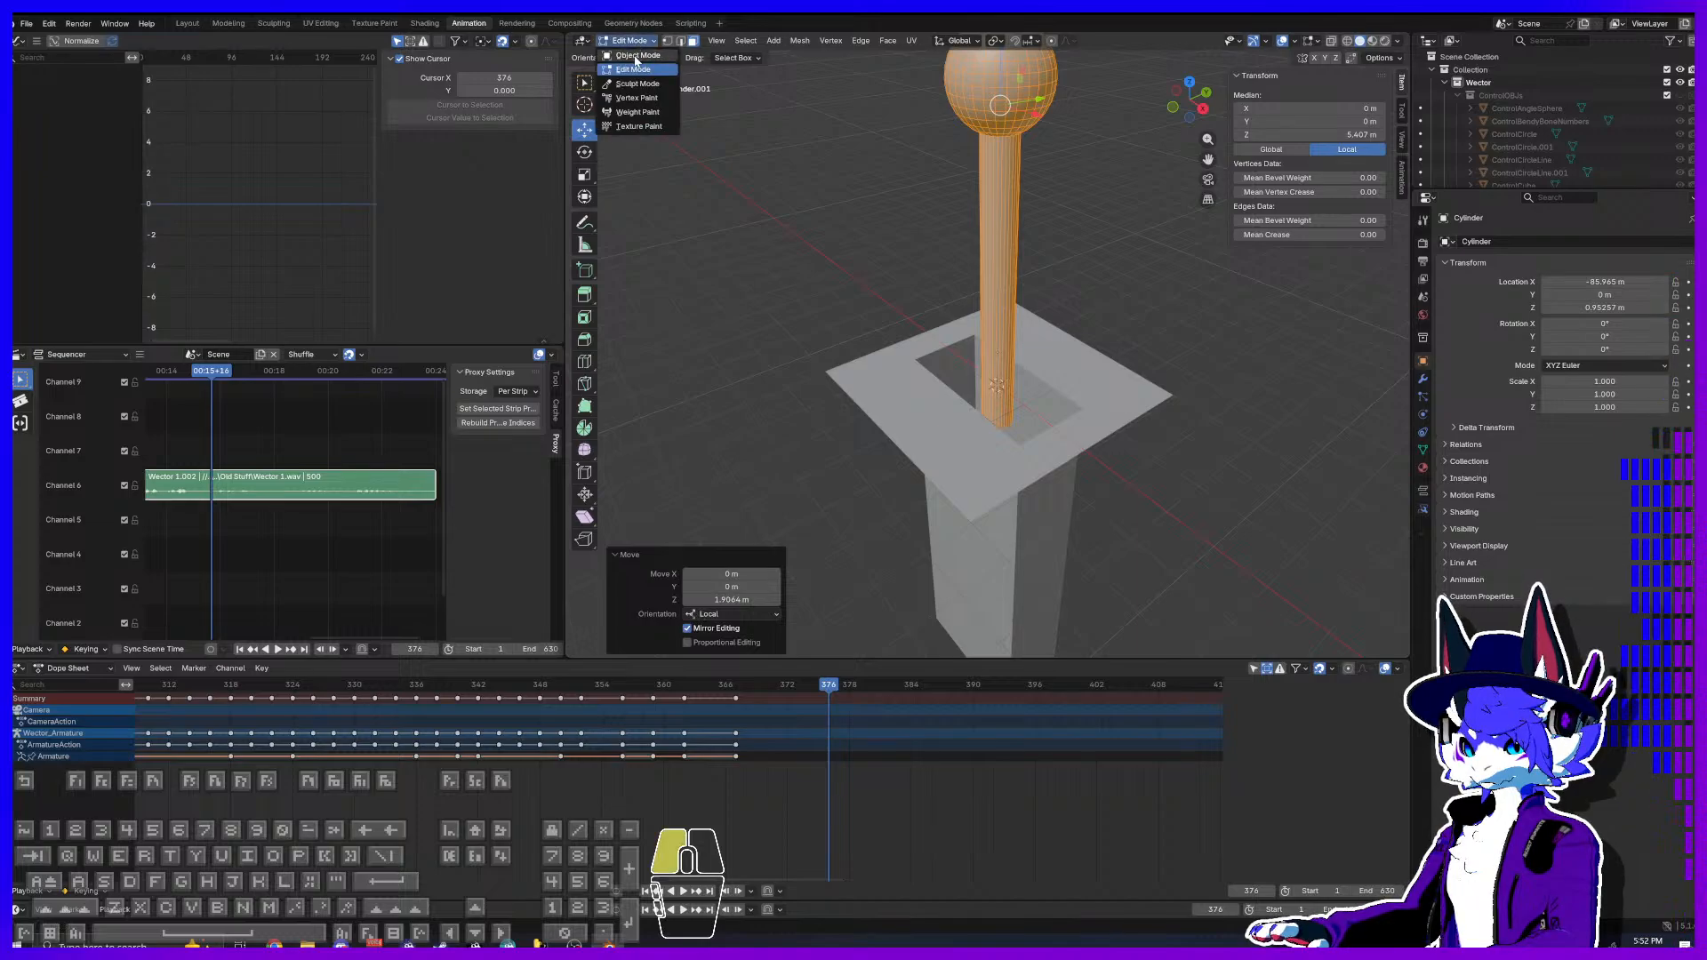
key("Tab")
Step: Lower the joined lever to about -0.98 m on Z and test its tilt about the Y axis
left_click_drag(996, 305, 1020, 417)
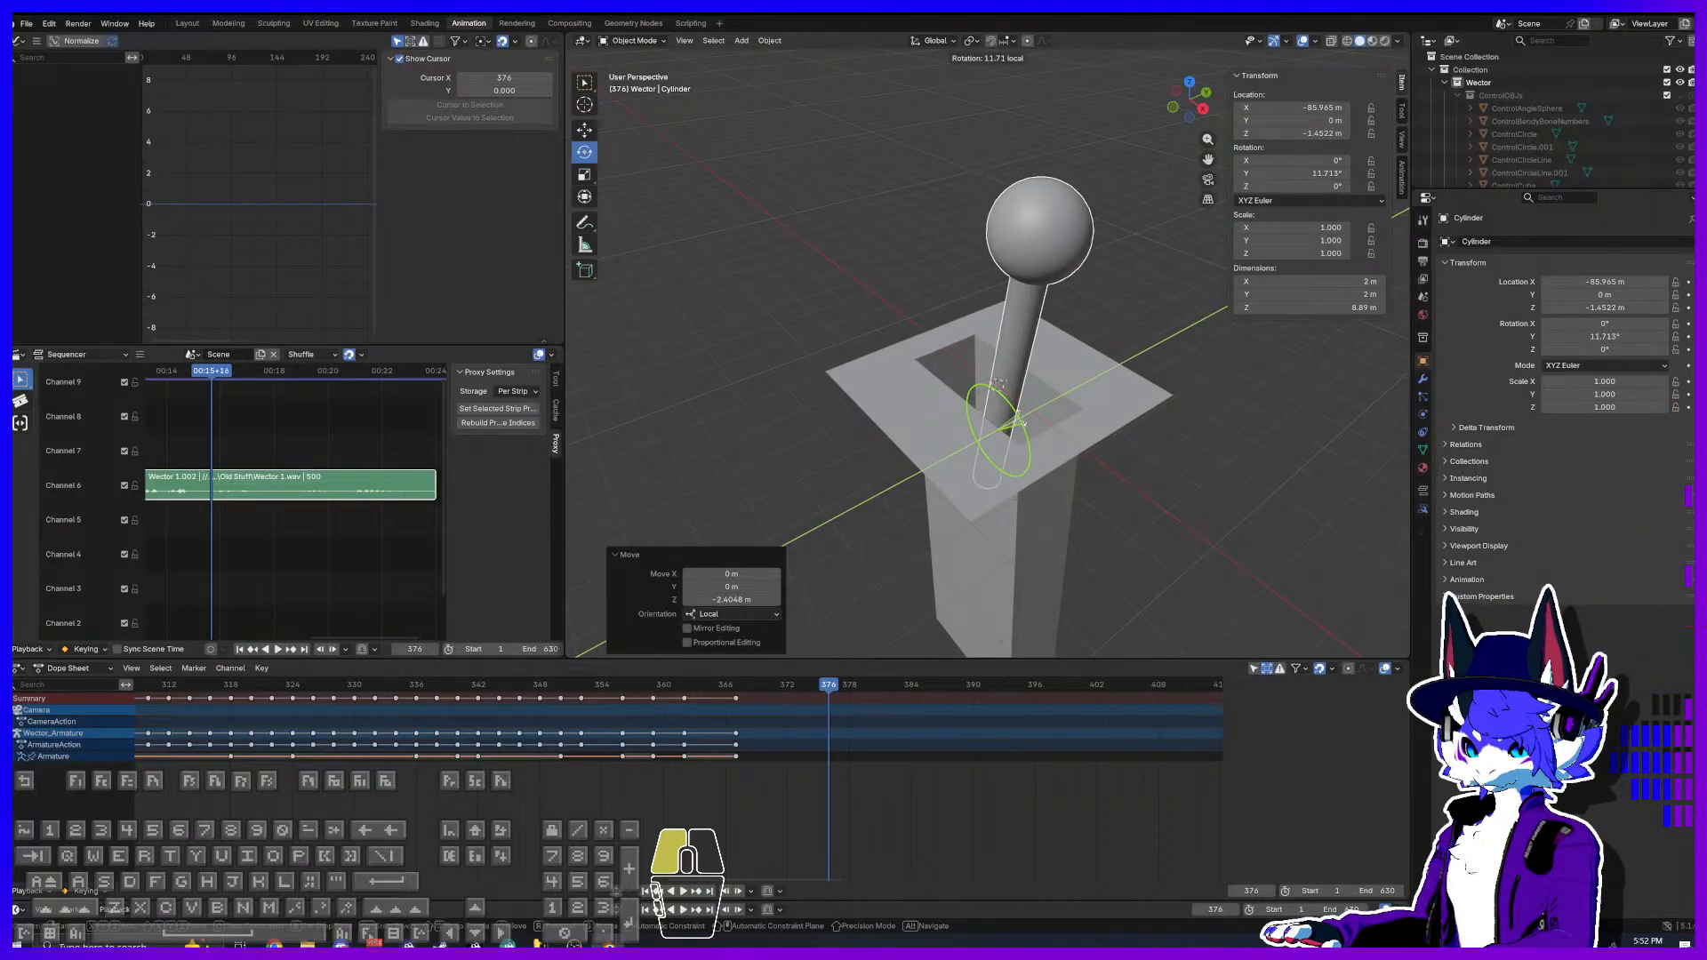
right_click(1019, 418)
left_click(583, 129)
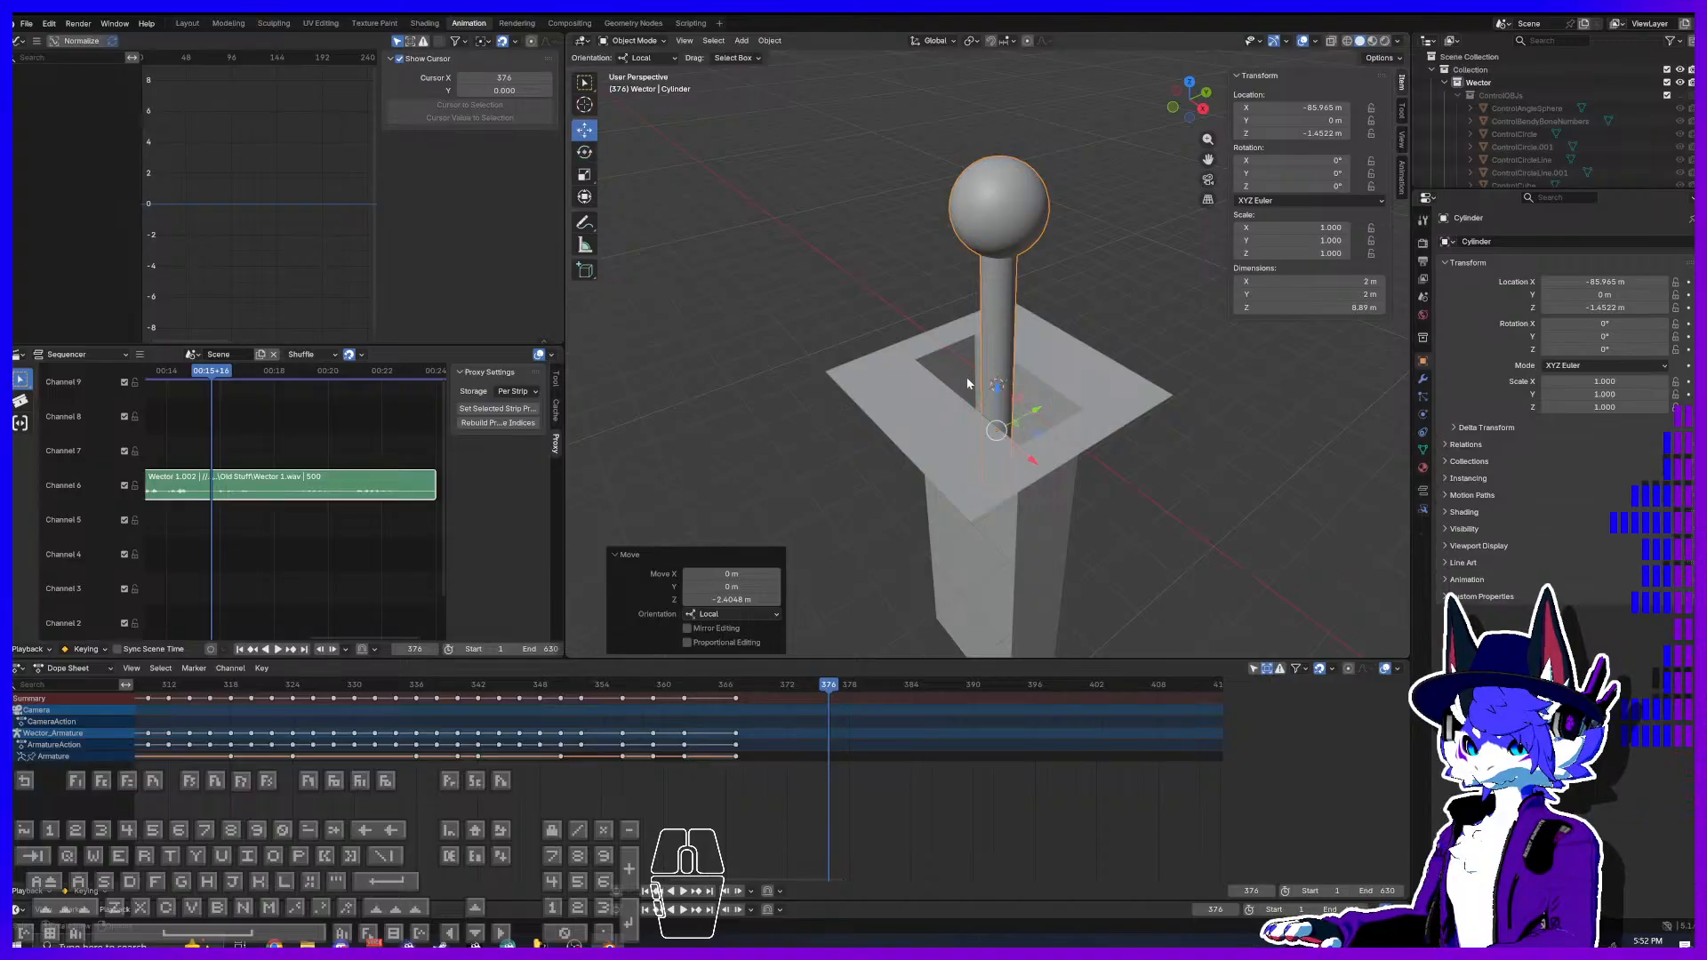
left_click_drag(1001, 388, 1193, 233)
left_click(585, 160)
key("ctrl+z")
Step: Try rotating the lever about its origin in the shaft opening, cancel the rotation and deselect it
left_click(1304, 42)
left_click_drag(1011, 373, 1345, 393)
right_click(1344, 393)
left_click(1303, 41)
left_click(1227, 488)
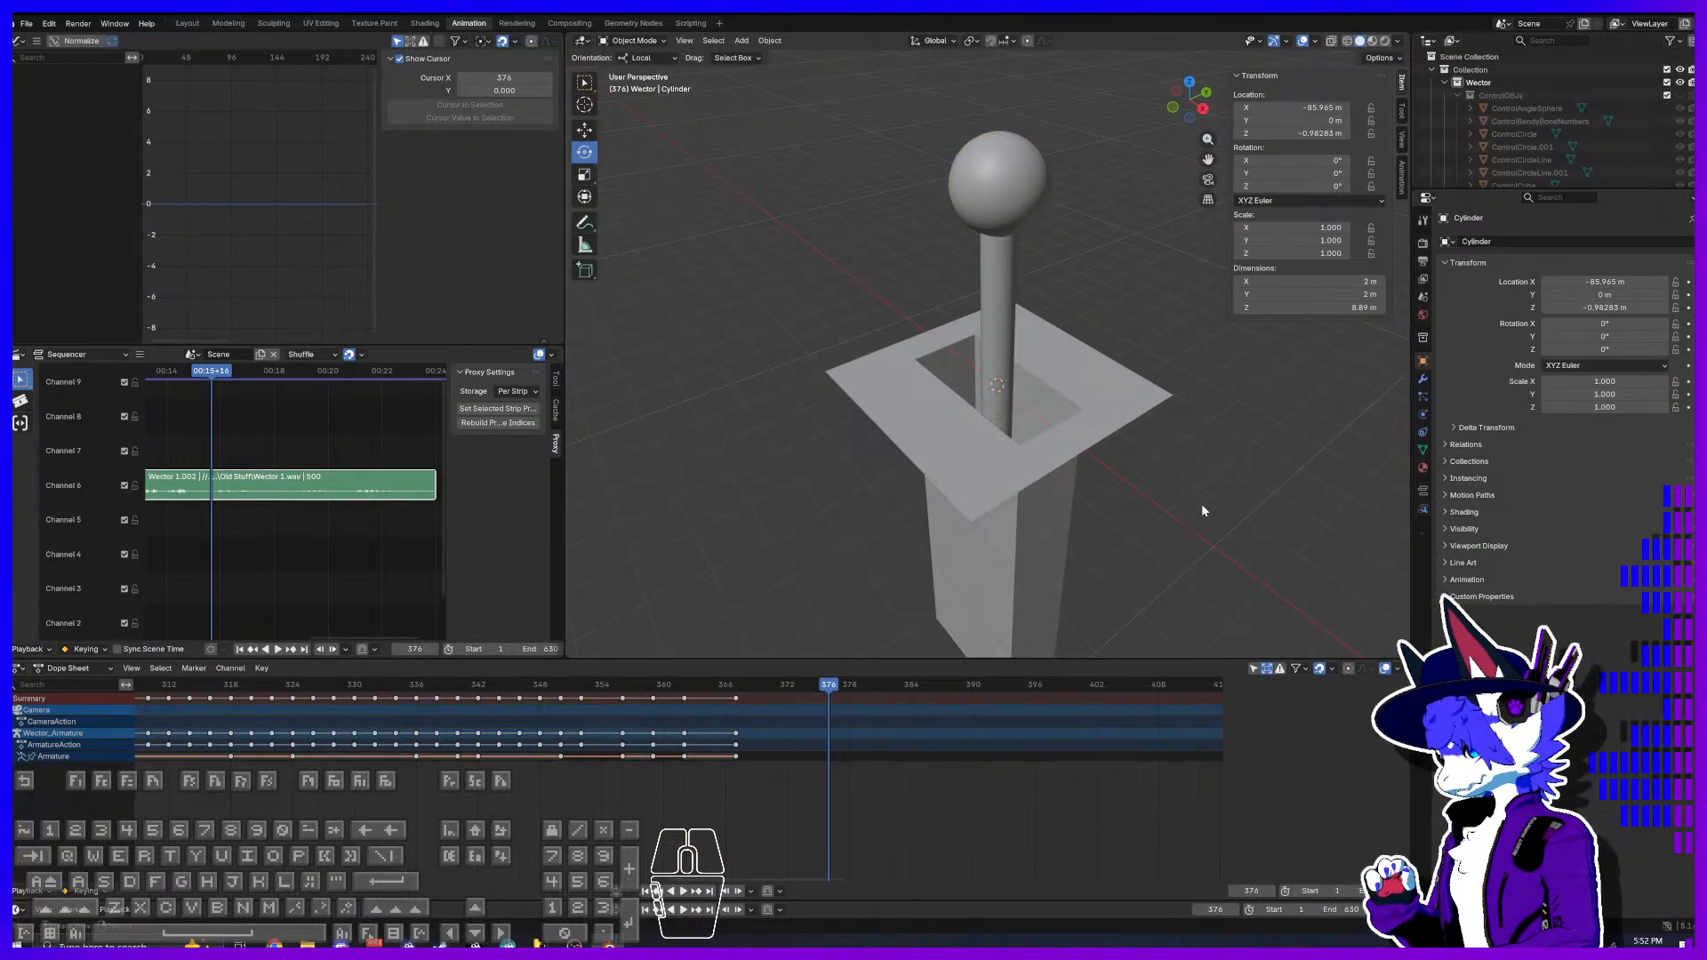
left_click(1202, 511)
Step: In Edit Mode, move one outer edge of the shaft's plane about 6.84 m outward along negative Y
middle_click_drag(1201, 514, 1123, 501)
left_click(983, 478)
left_click(633, 41)
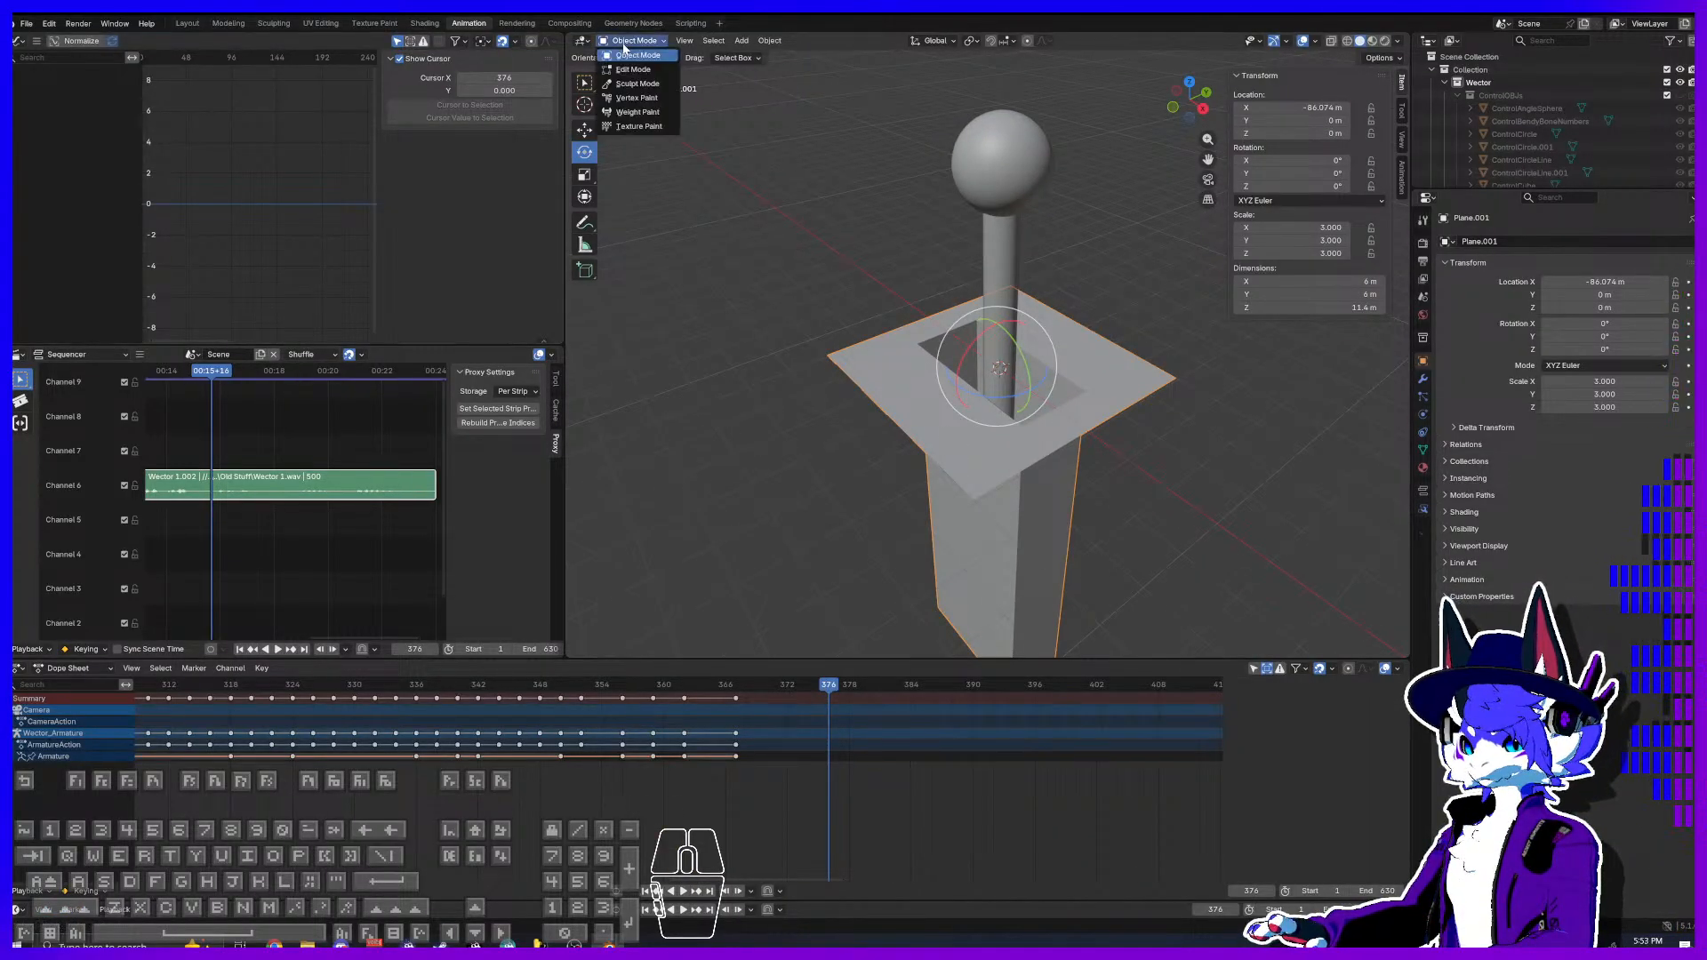
left_click(635, 73)
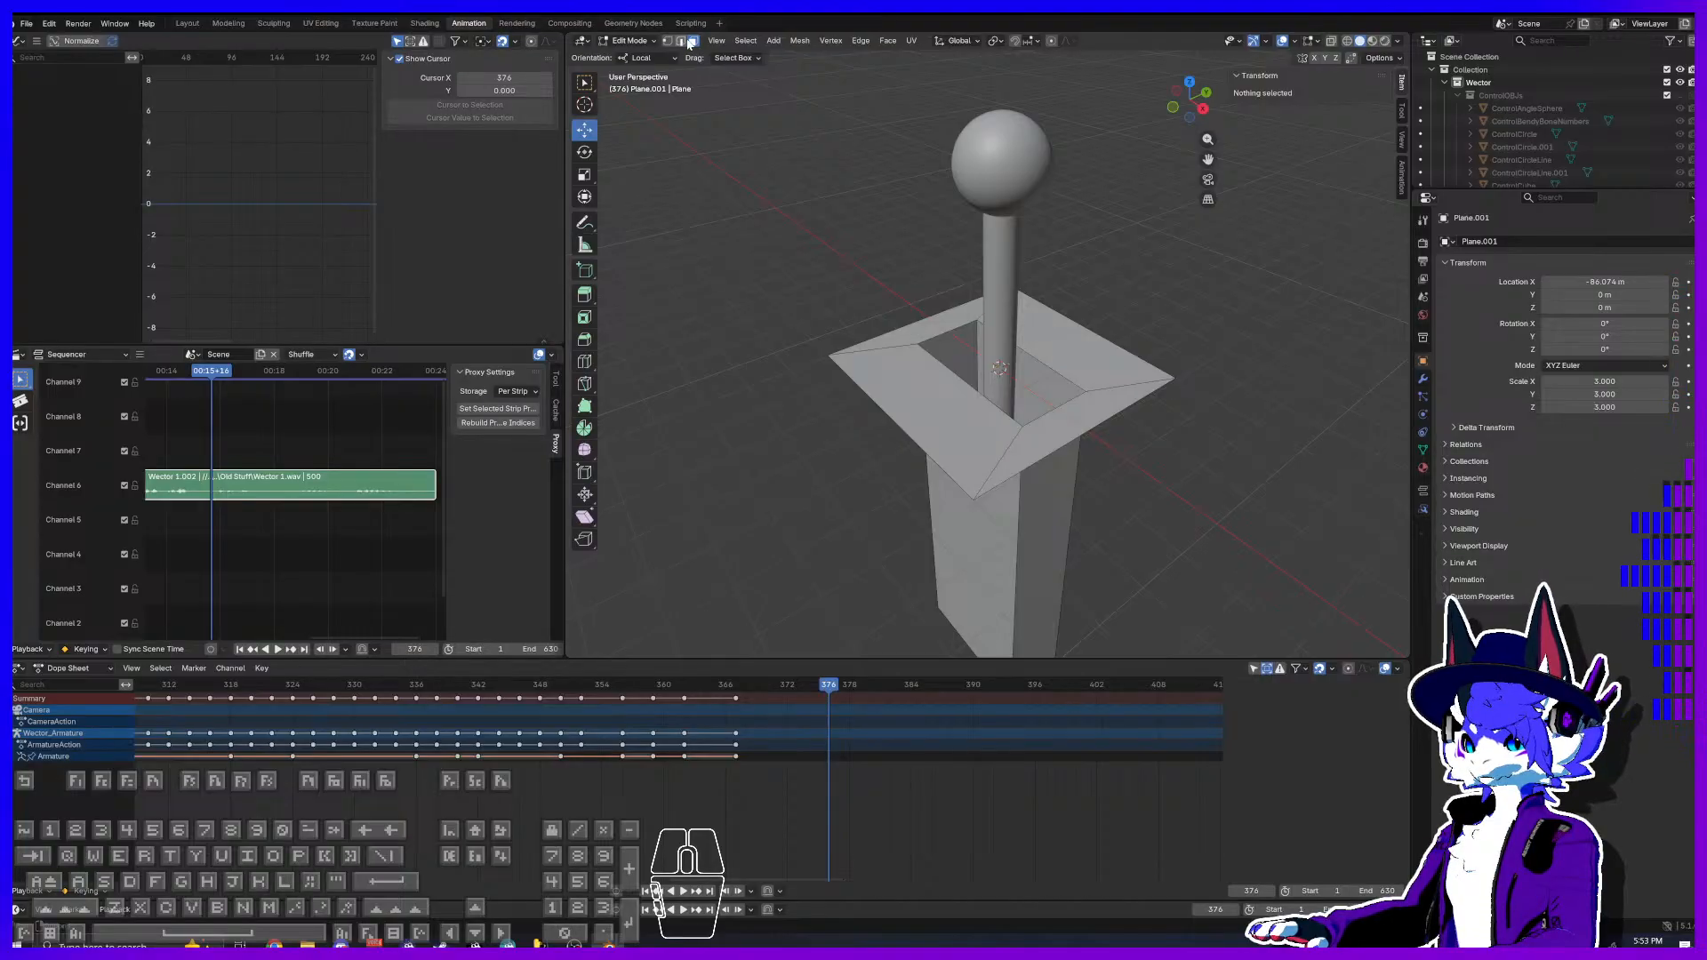
left_click(891, 417)
left_click_drag(952, 390, 570, 565)
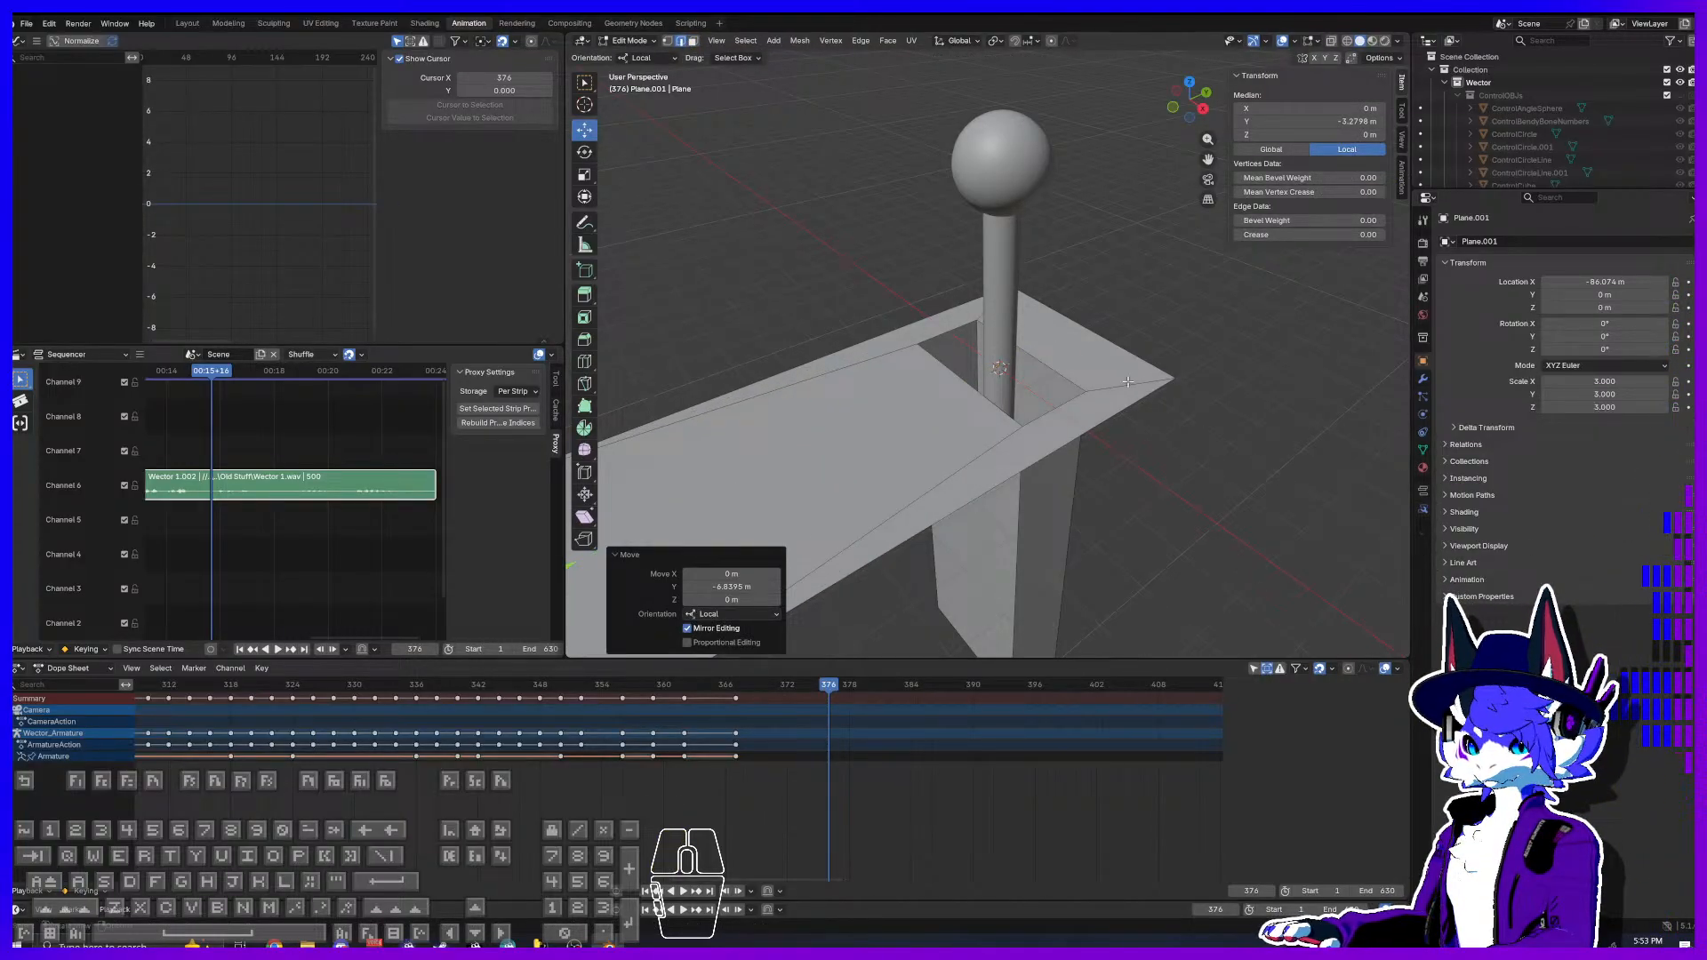
Step: Move the outer edges of the plane around the lever until it measures about 33.2 by 37.9 m, and return to Object Mode
left_click(1082, 326)
left_click_drag(1107, 313, 1407, 210)
left_click_drag(624, 174, 624, 174)
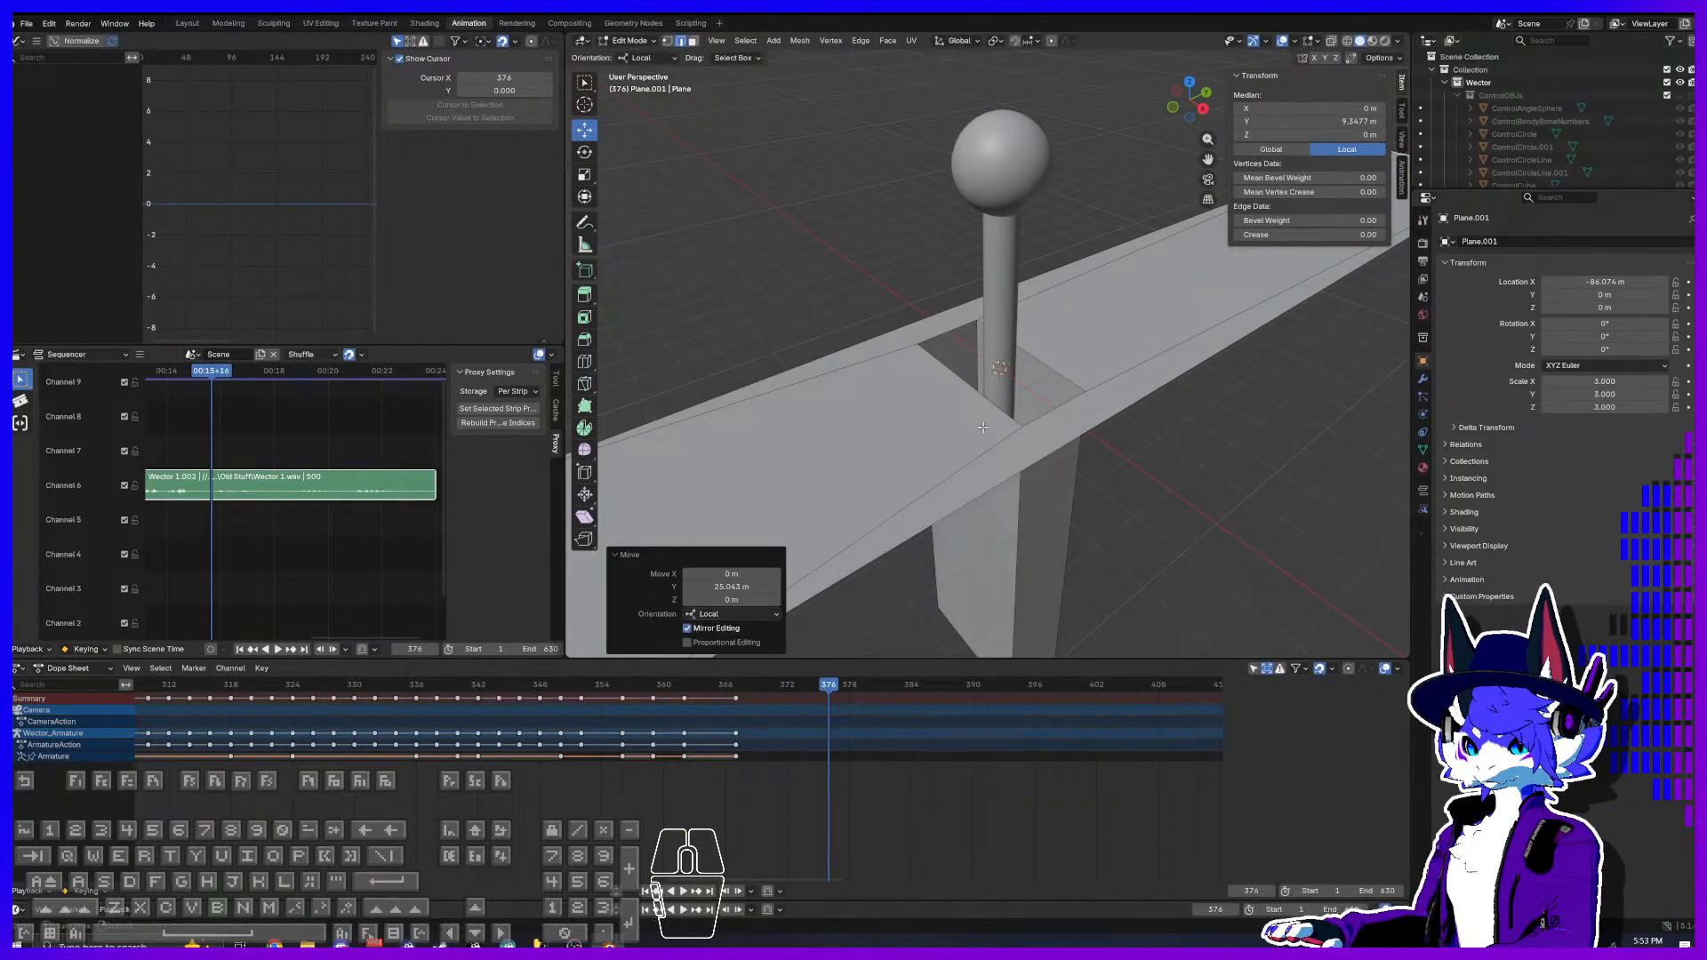
left_click(1047, 458)
left_click_drag(1333, 320, 875, 333)
left_click(1090, 300)
left_click_drag(1189, 253, 965, 362)
scroll(965, 363, "down", 13)
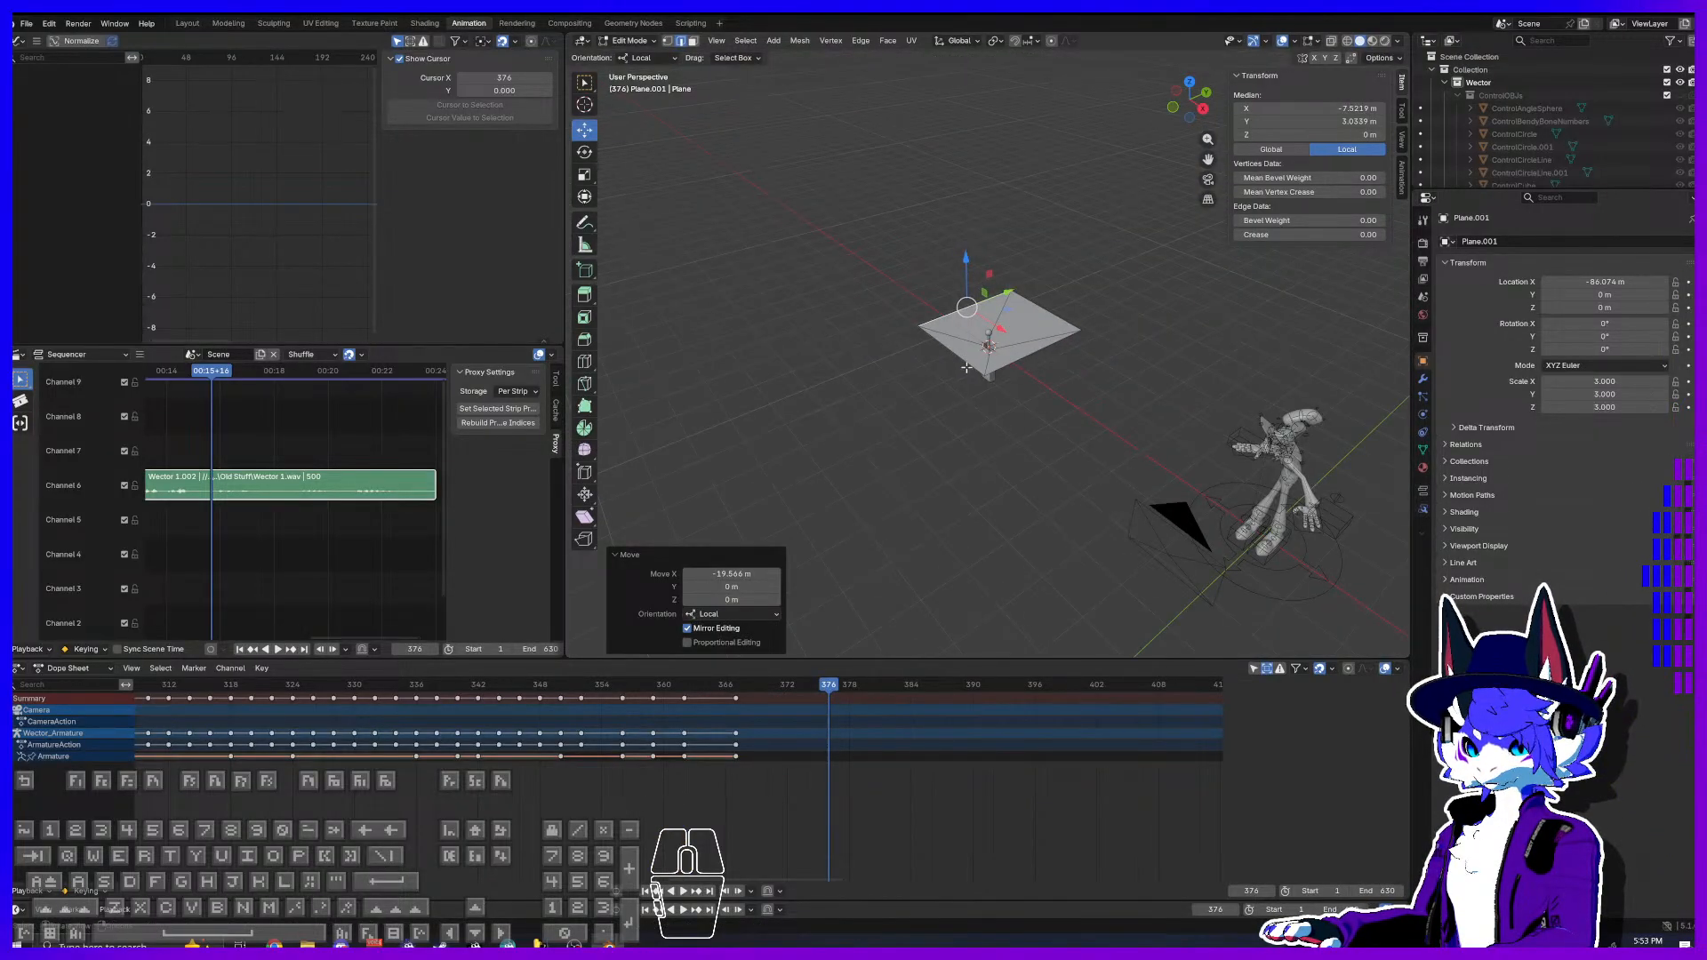
scroll(965, 363, "up", 1)
left_click(635, 41)
left_click(635, 54)
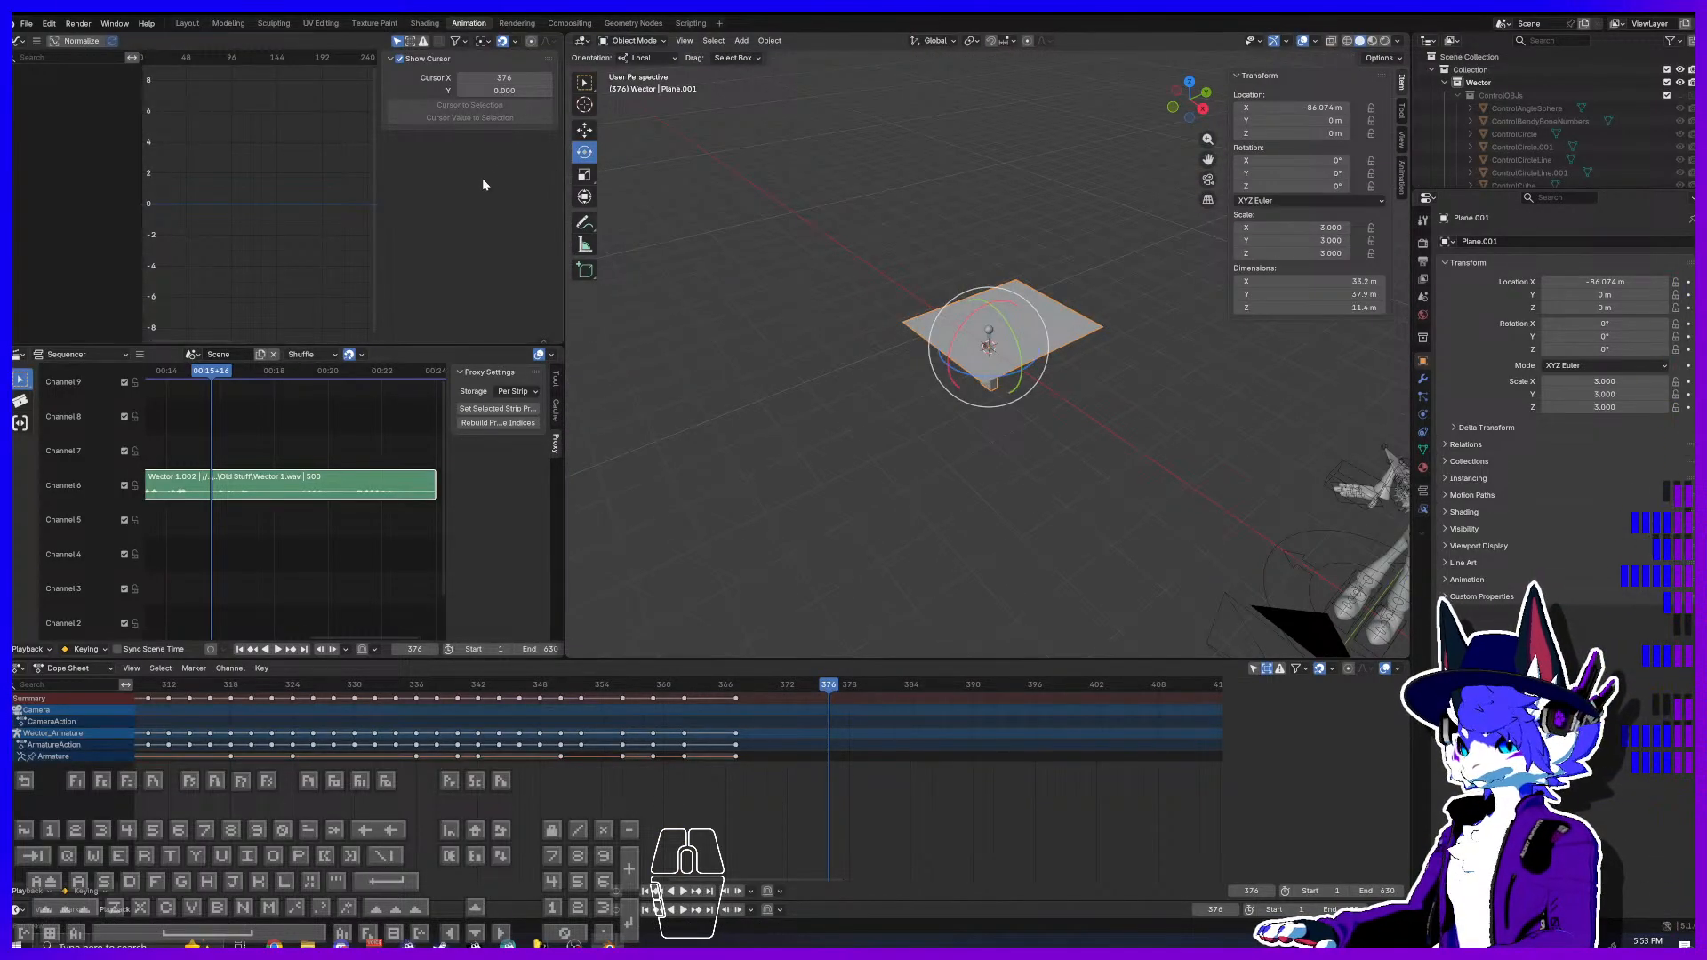
Step: Change the Graph Editor area to a 3D Viewport and show the framed camera view in it
left_click(18, 41)
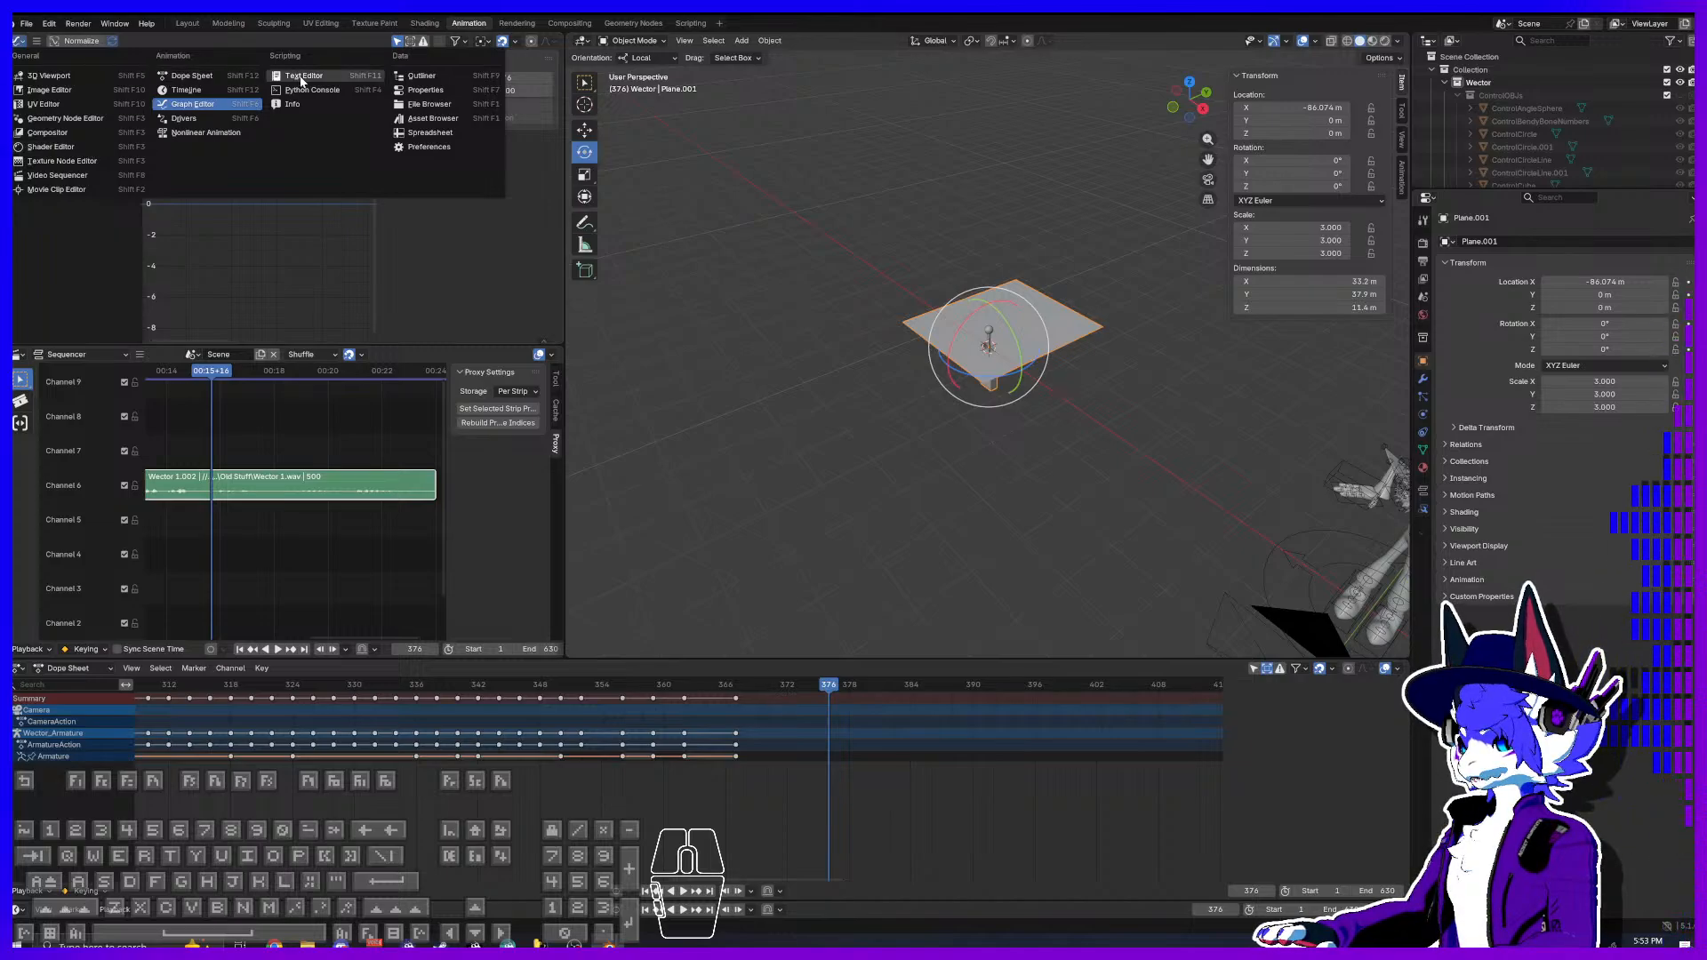
left_click(91, 76)
scroll(453, 194, "down", 5)
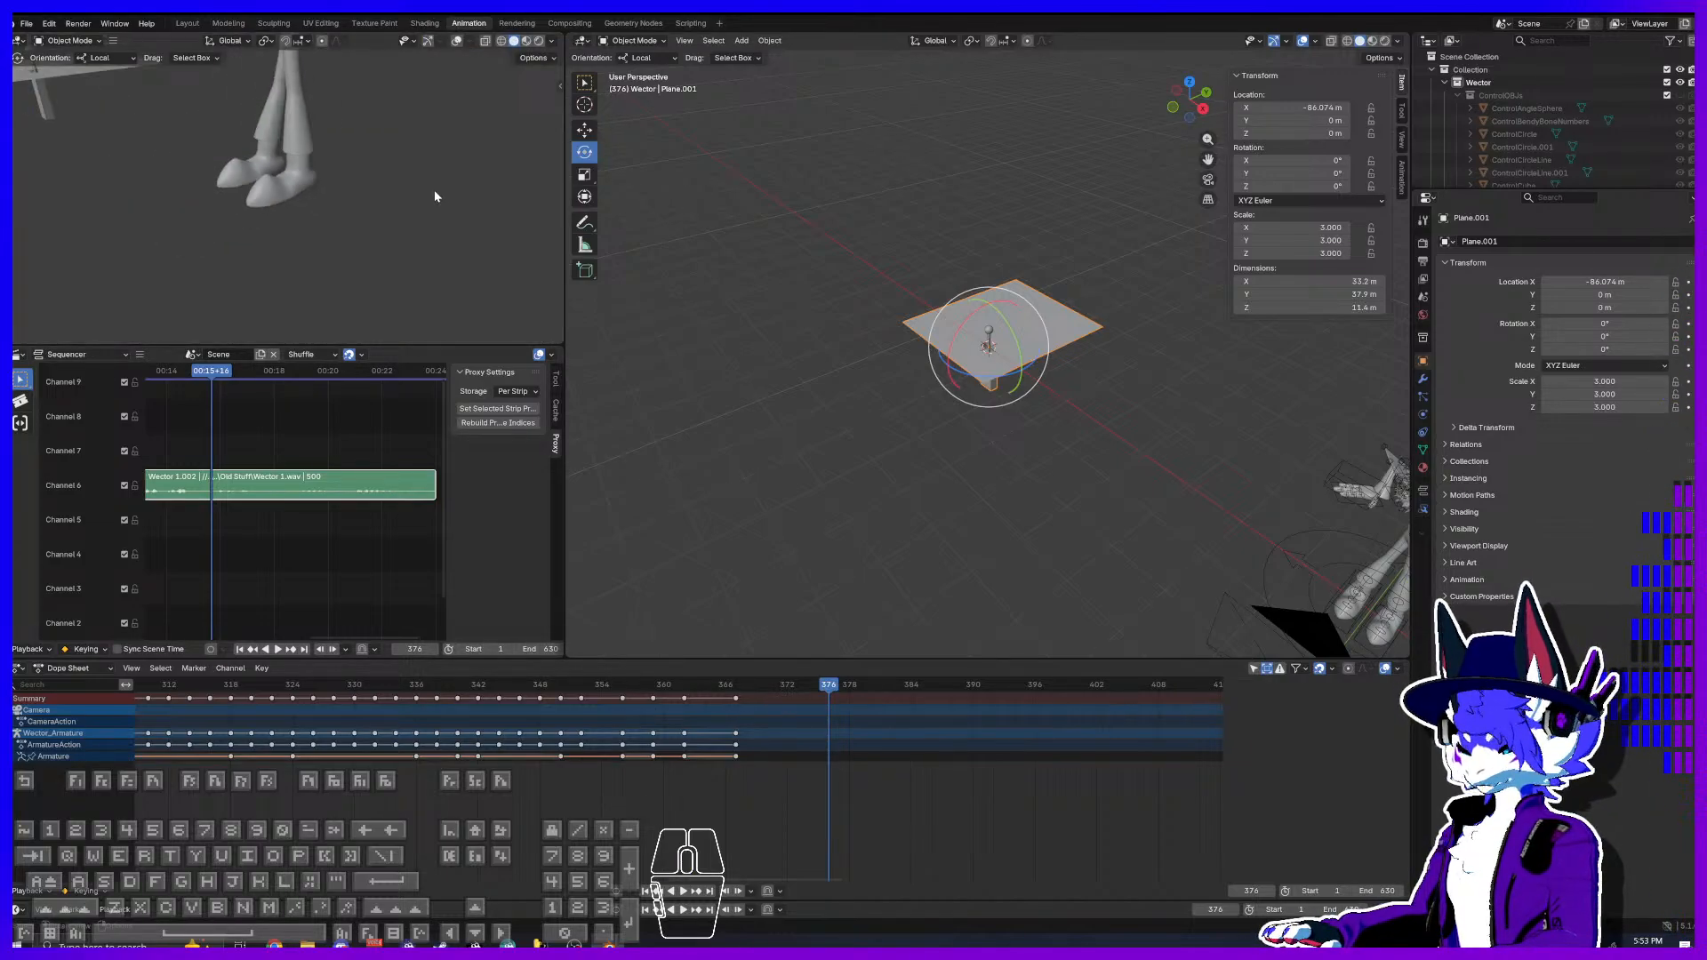
key("KP_0")
scroll(436, 190, "down", 3)
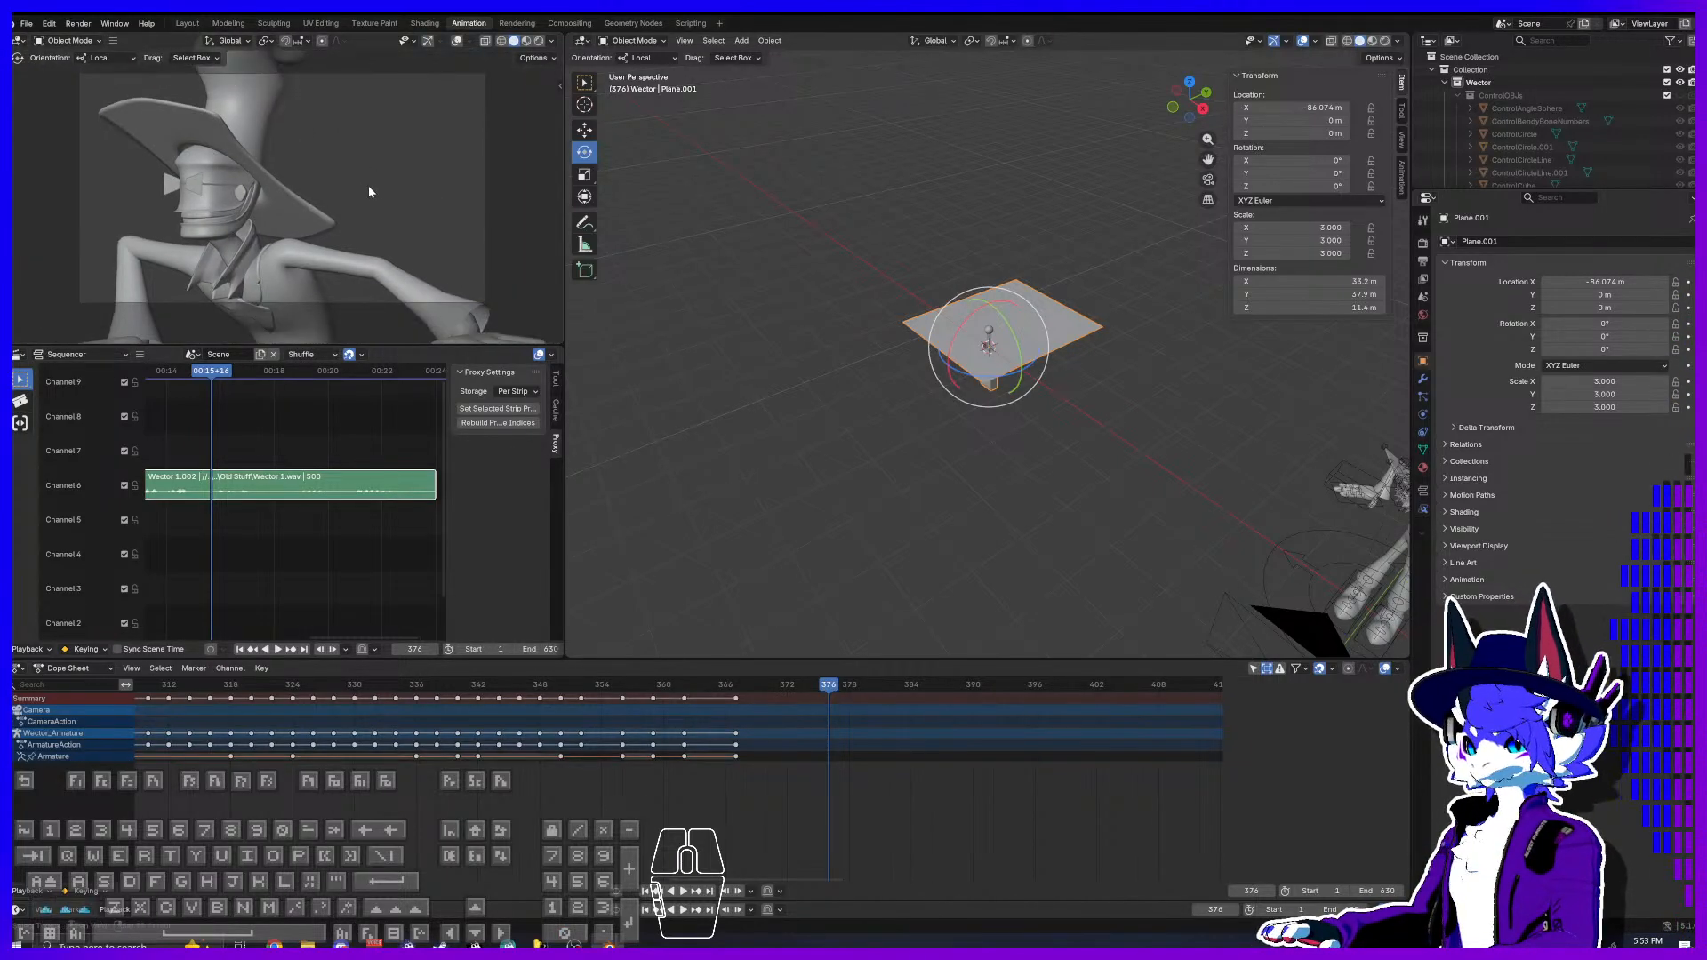
scroll(368, 185, "up", 1)
mouse_move(364, 190)
middle_mouse_down("shift")
mouse_move(384, 196)
mouse_move(359, 200)
middle_mouse_up("shift")
scroll(1074, 460, "down", 3)
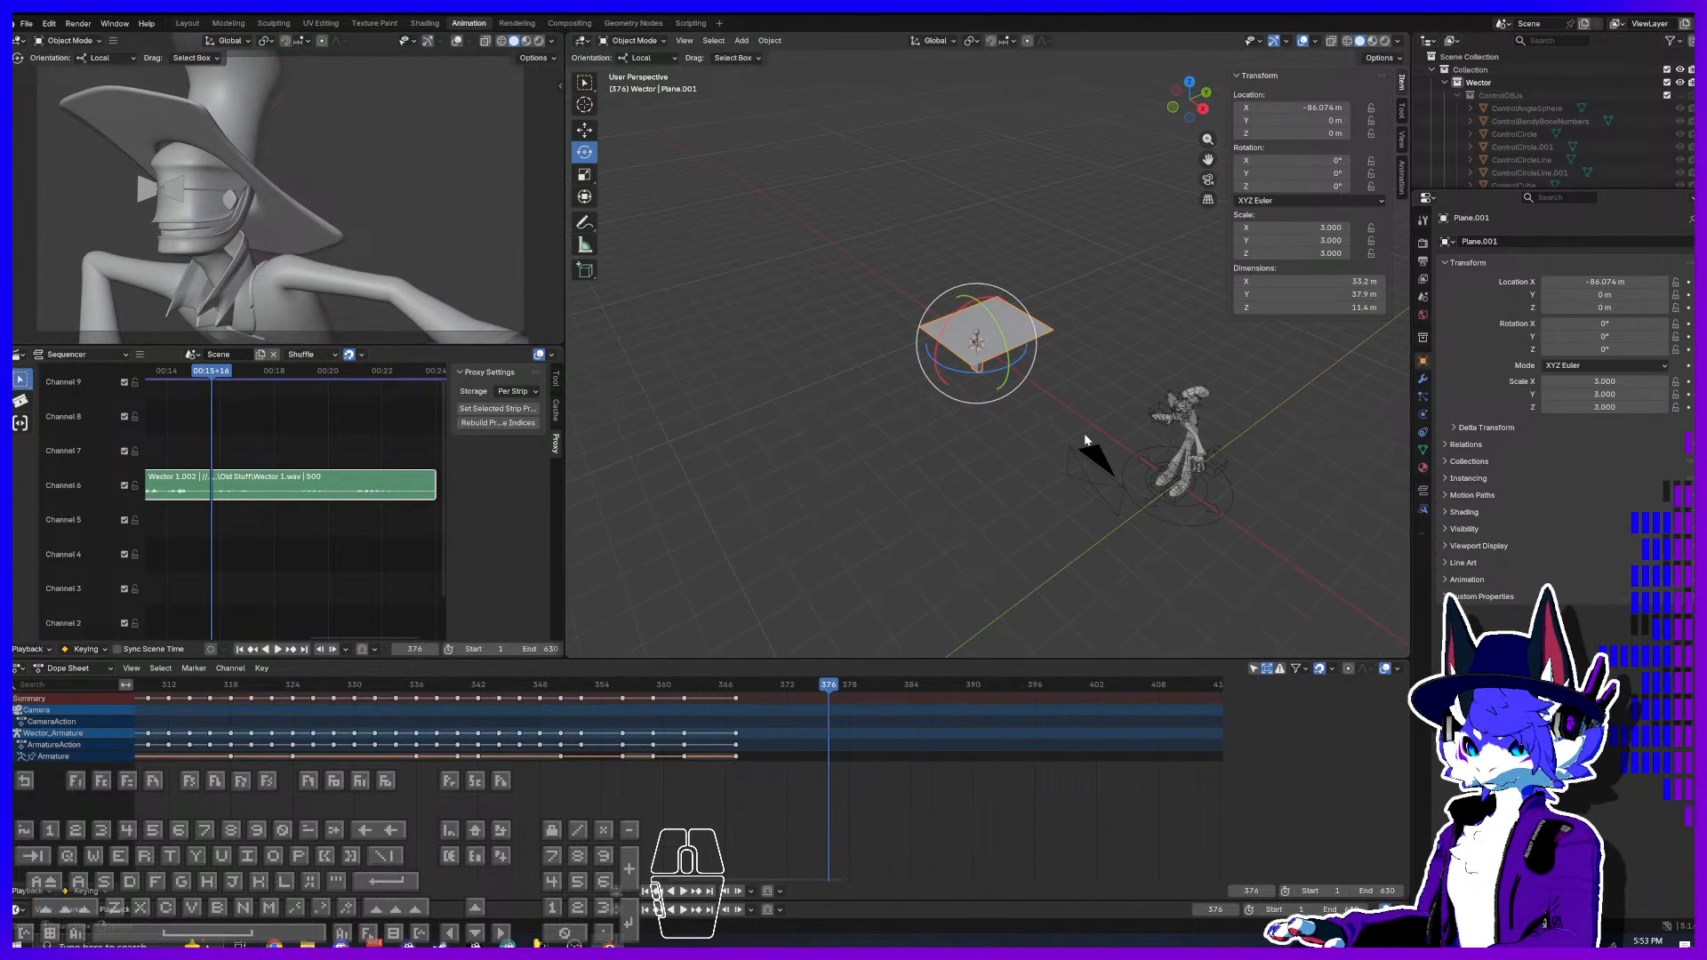
Step: Select the camera and insert a keyframe for its current transform at frame 375
left_click(1086, 443)
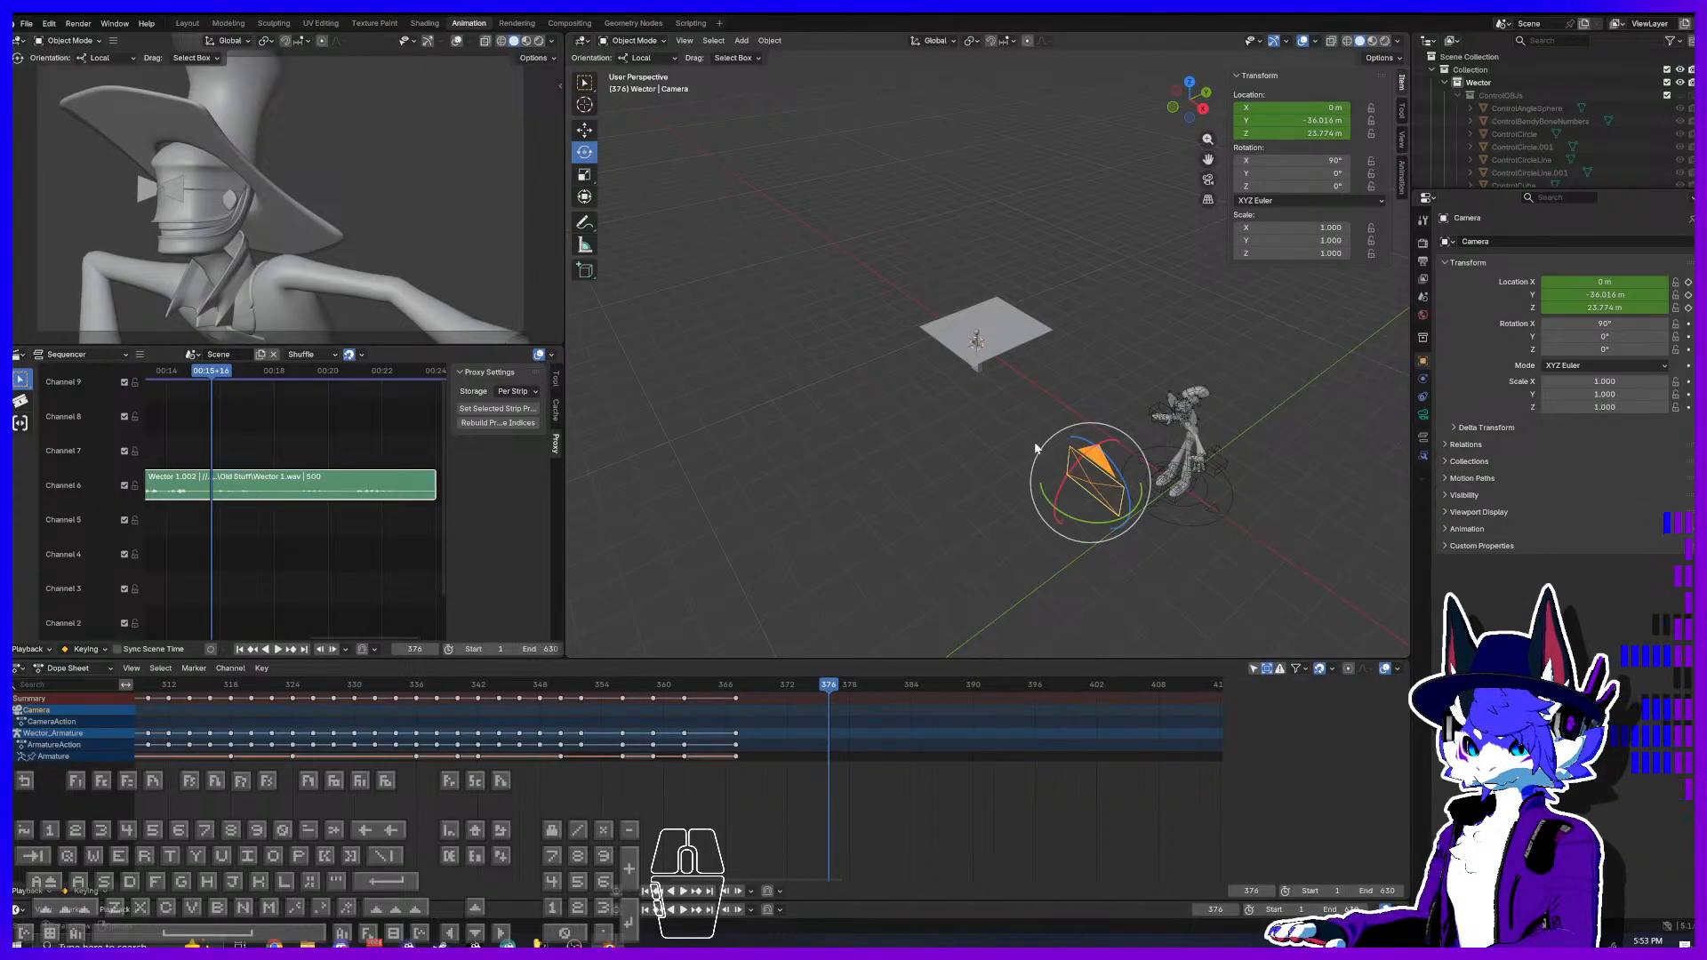
mouse_move(829, 689)
left_mouse_down()
mouse_move(796, 690)
mouse_move(818, 690)
left_mouse_up()
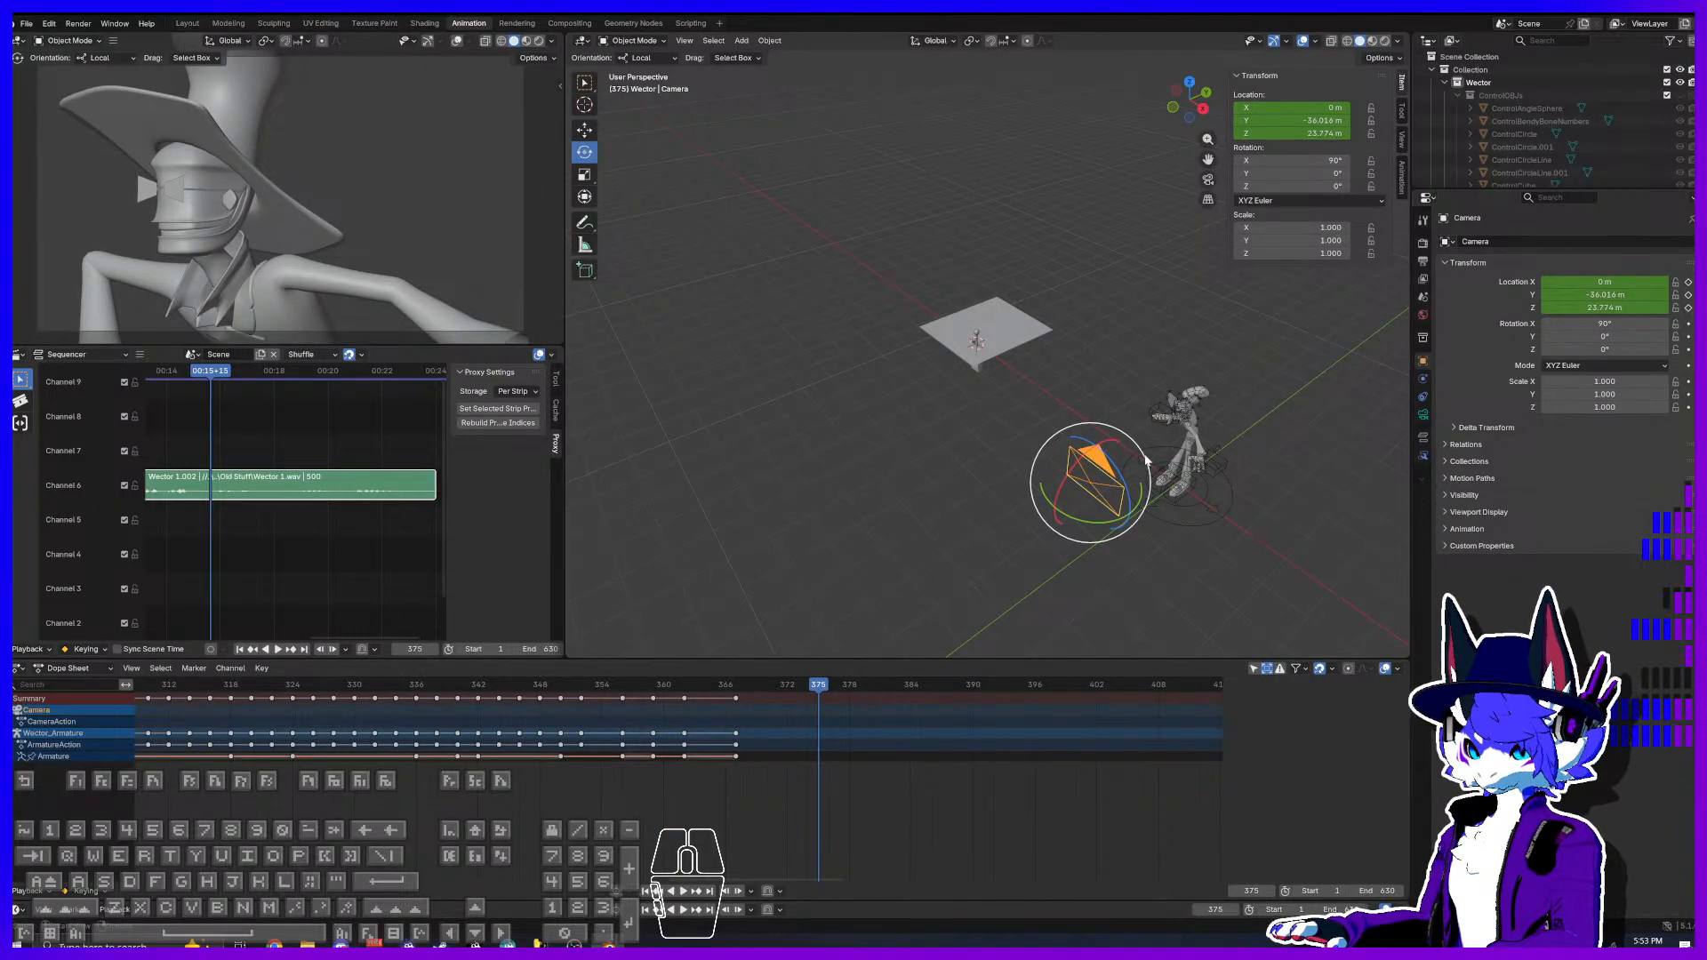
key("i")
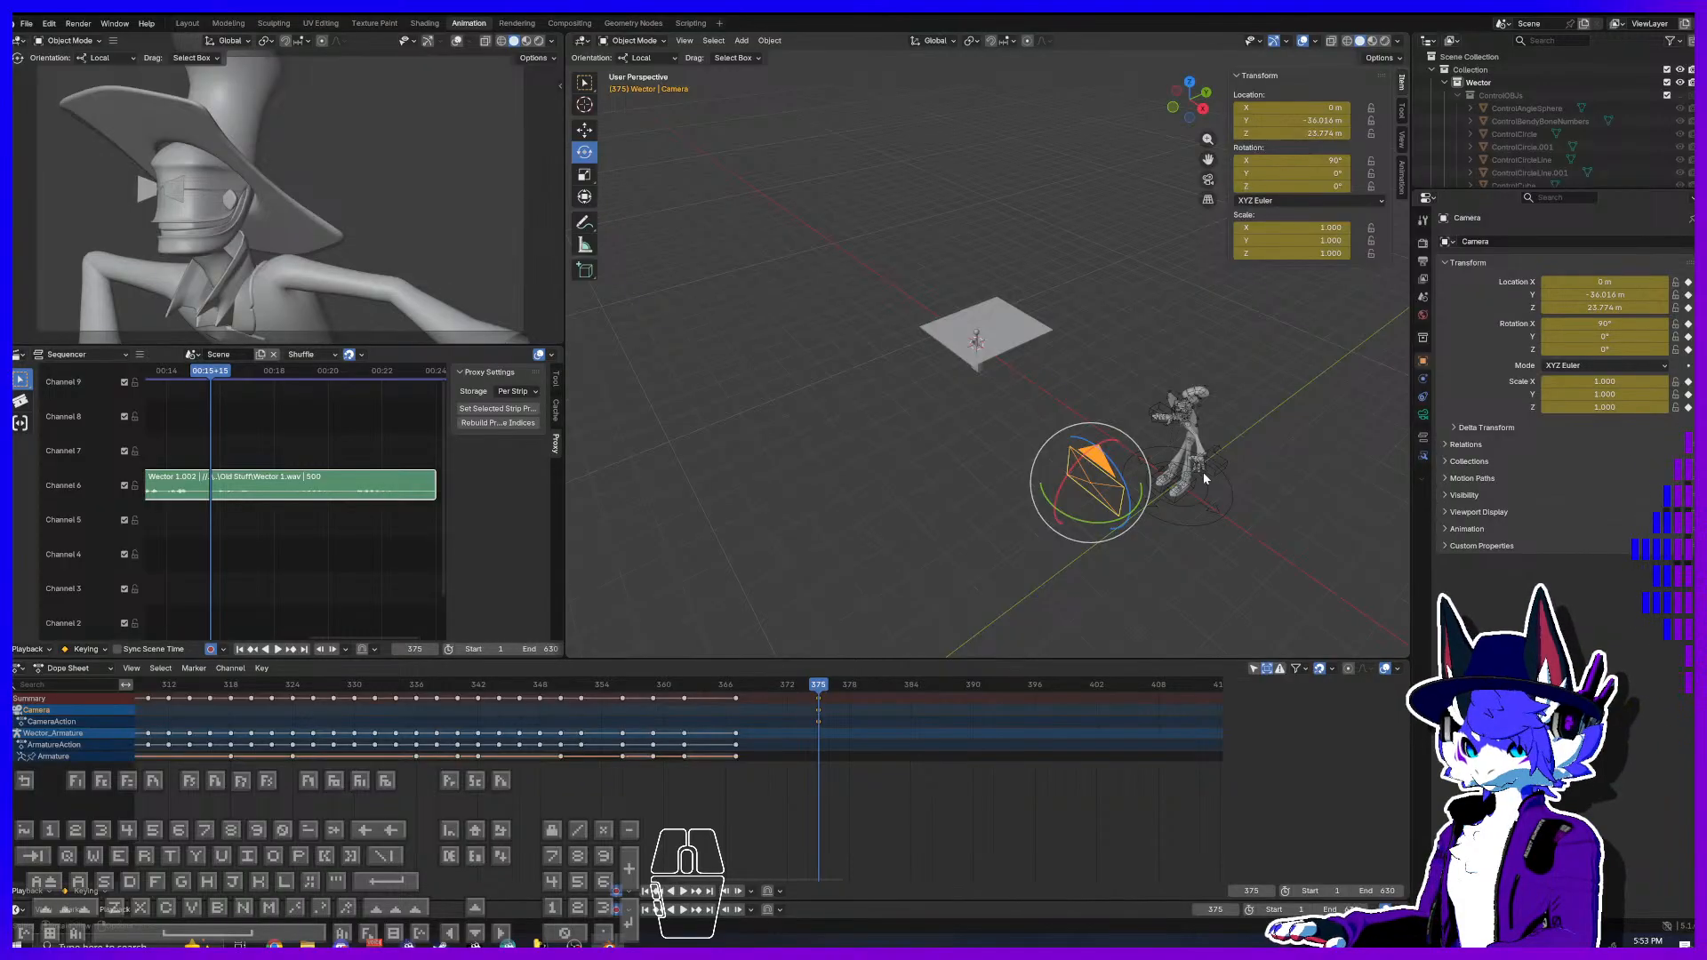
Step: Try to move and rotate the camera at frame 375 so it looks down on the lever
left_click_drag(1094, 529, 940, 360)
left_click(586, 131)
left_click_drag(1111, 503, 994, 262)
left_click(584, 152)
left_click(584, 131)
scroll(1150, 317, "up", 5)
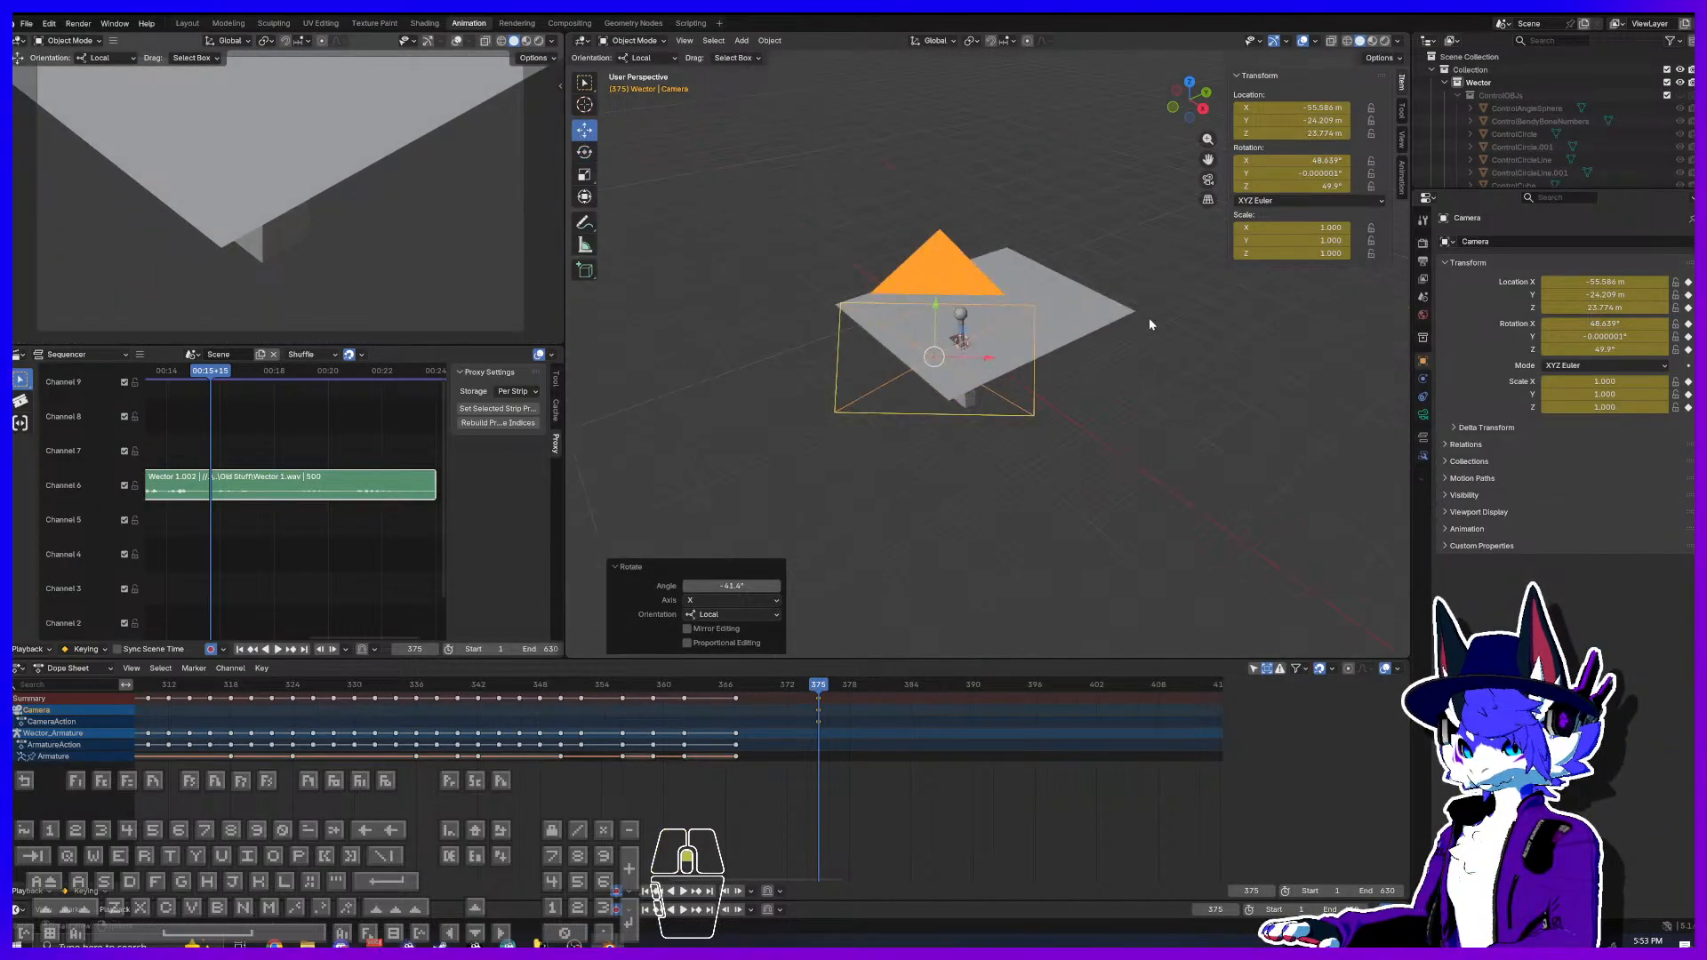
scroll(1148, 421, "down", 2)
left_click_drag(1077, 436, 1073, 316)
left_click_drag(1127, 368, 1103, 370)
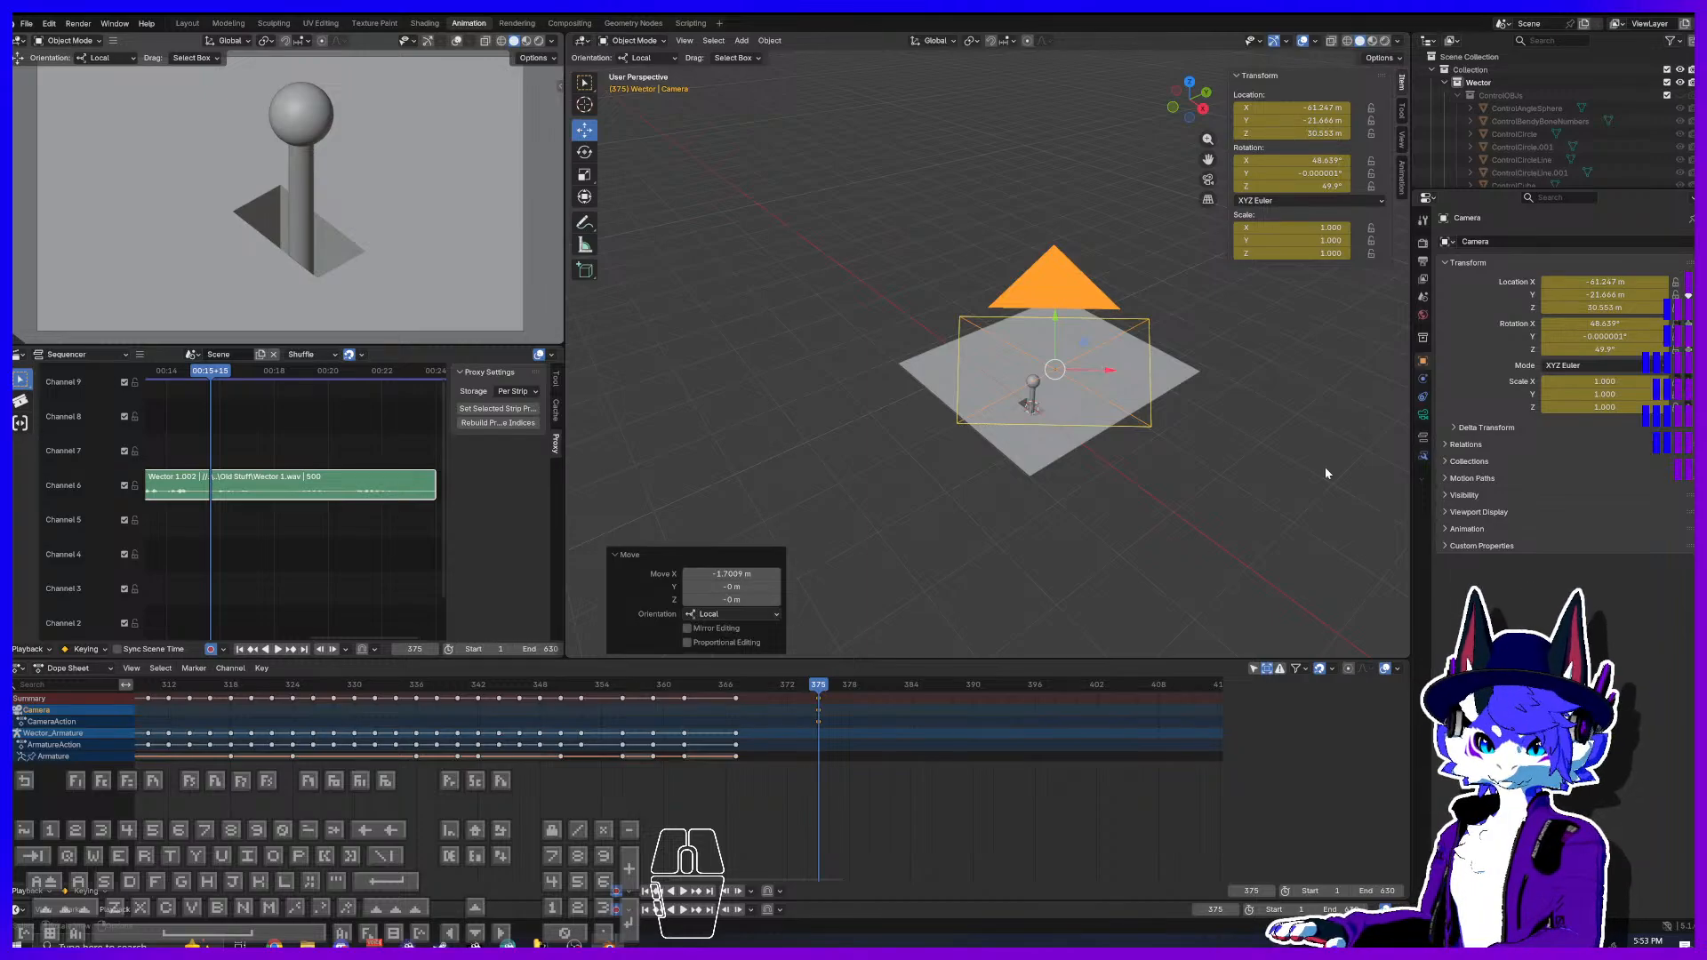
left_click(1423, 415)
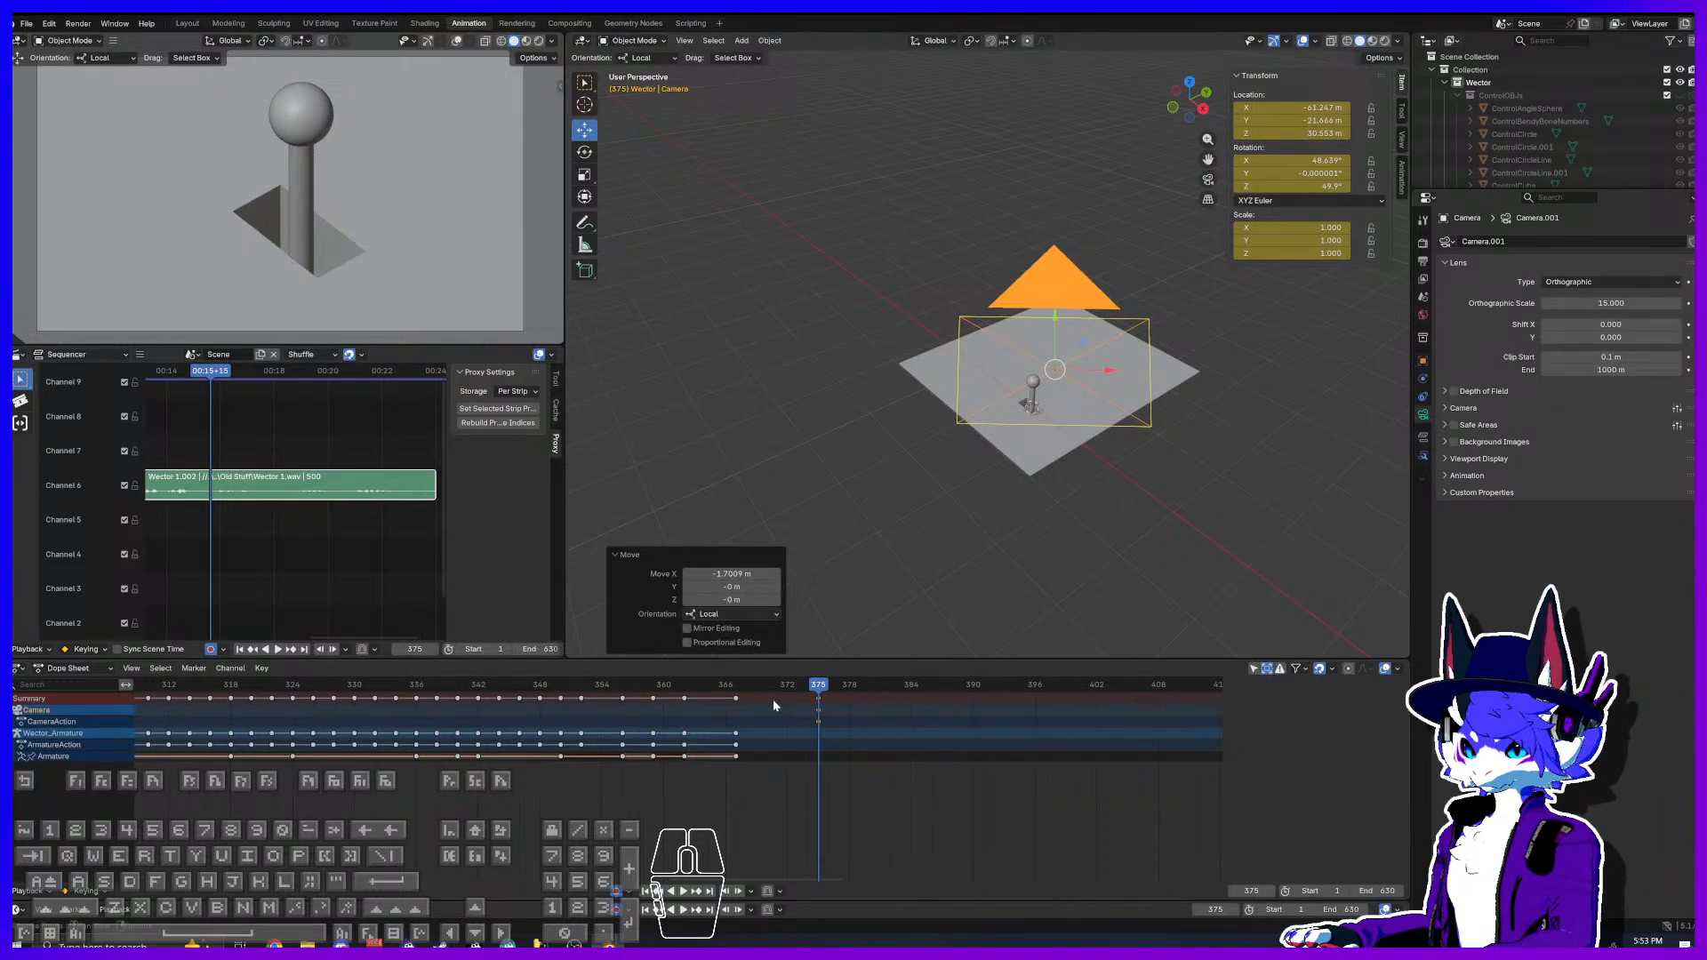
left_click_drag(817, 692, 819, 694)
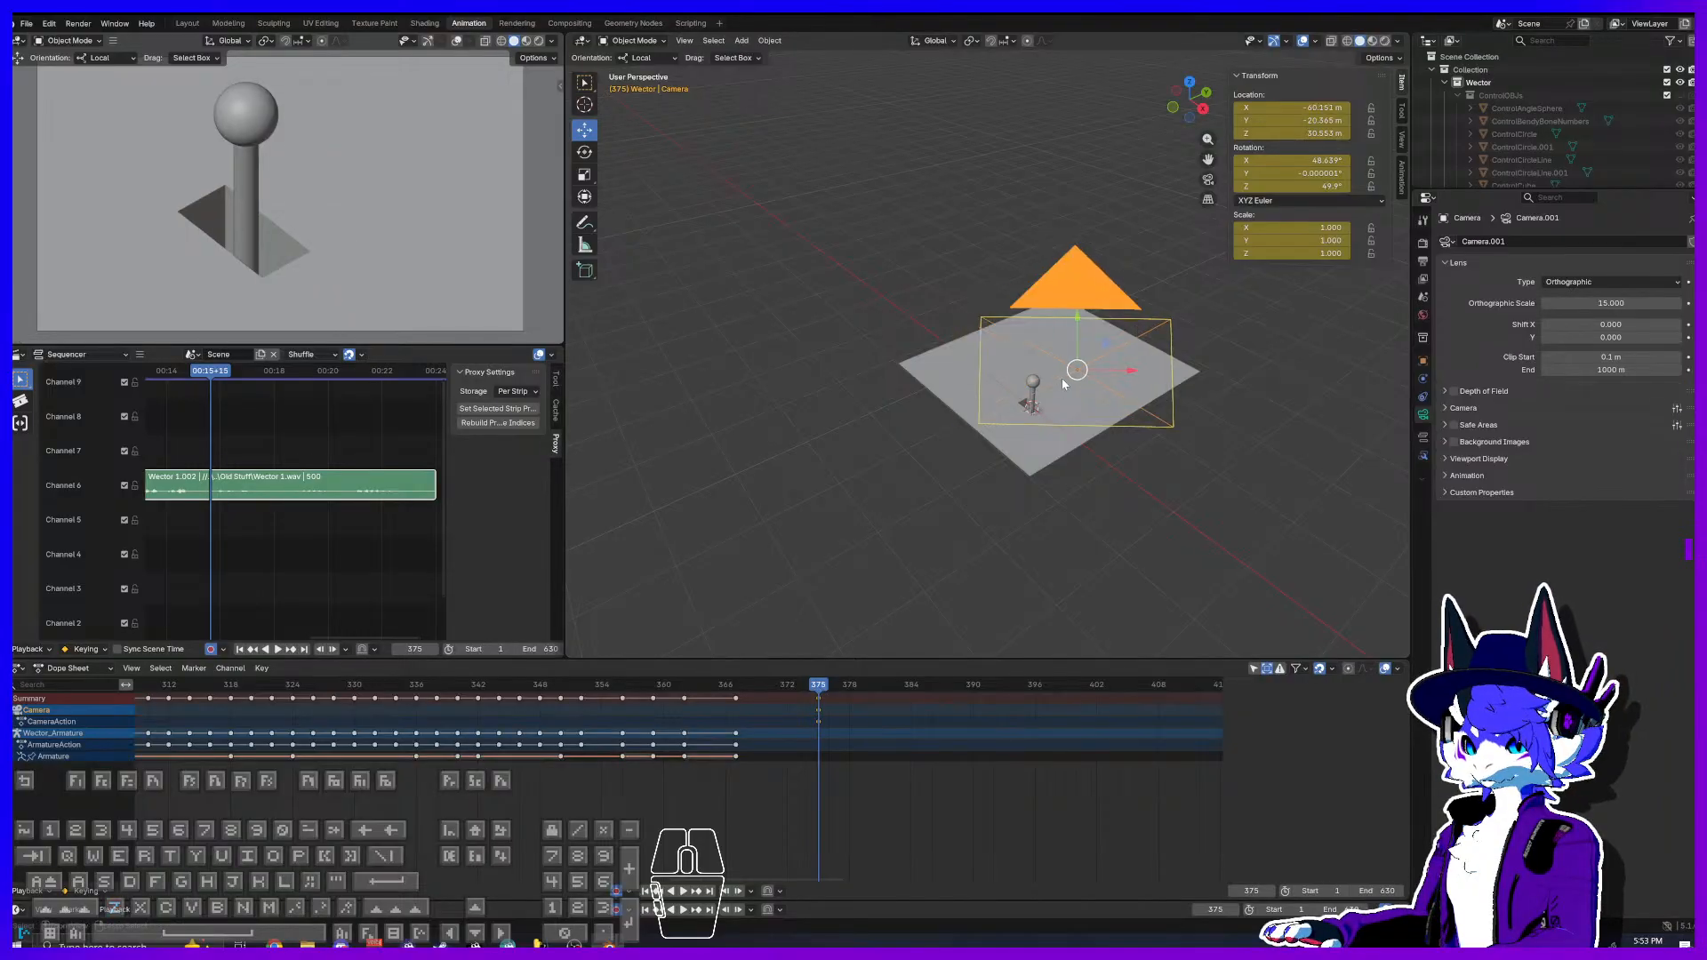
scroll(1063, 384, "down", 5)
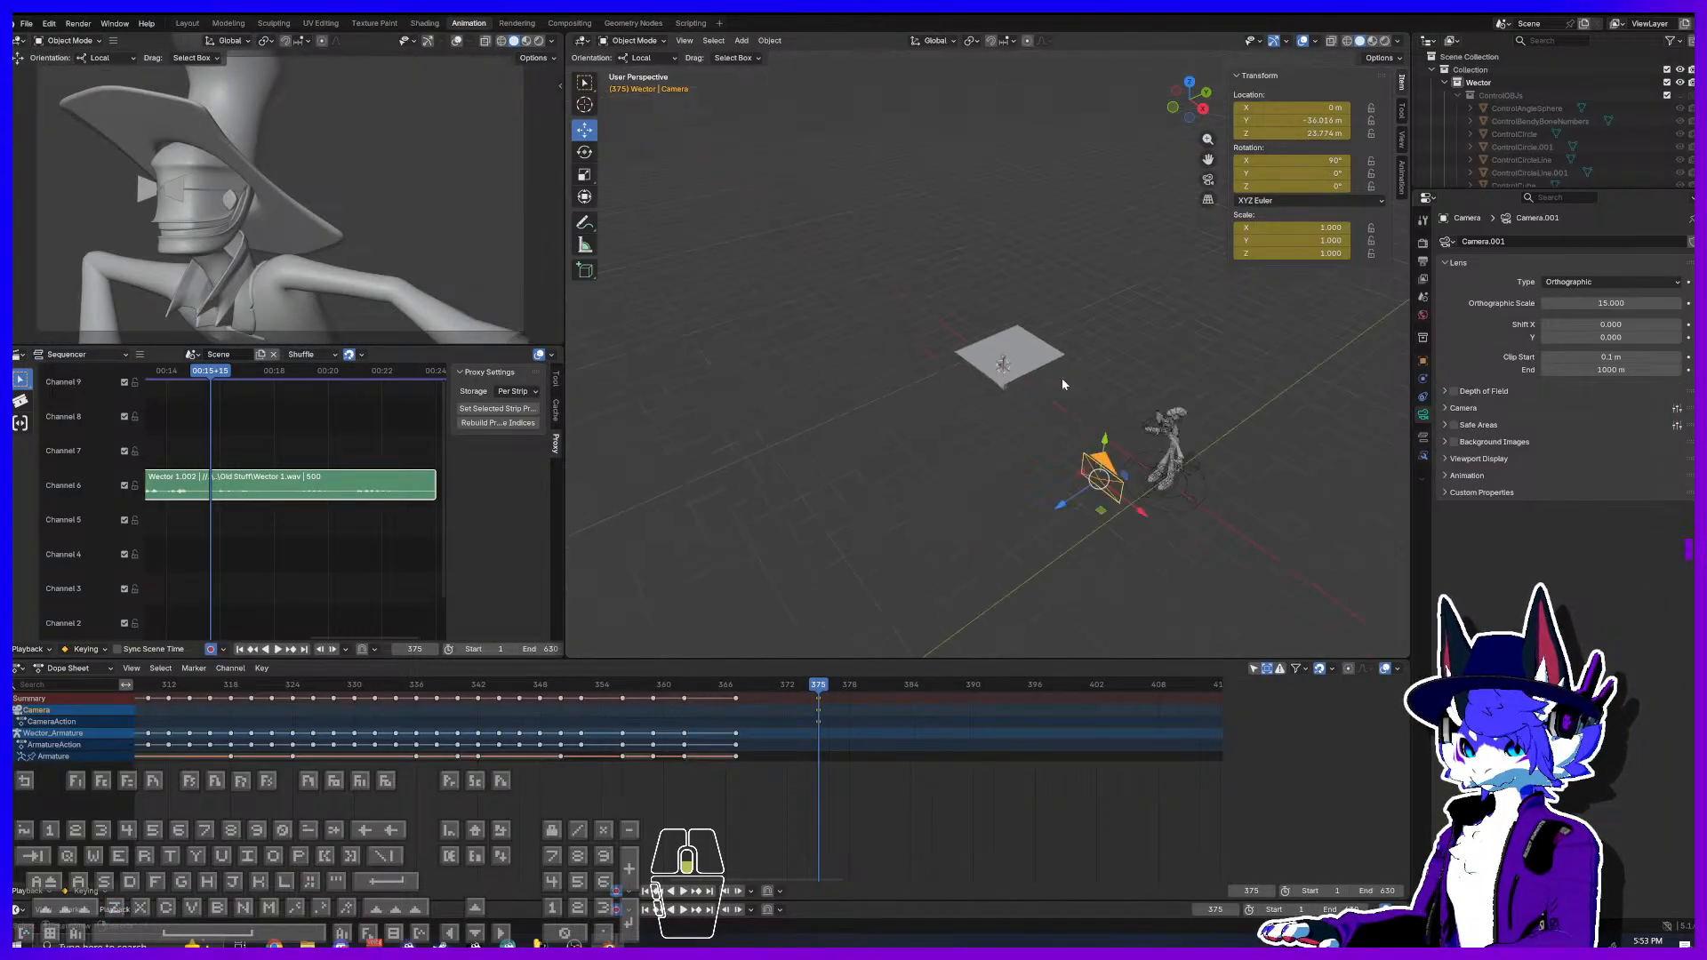
Step: At frame 376, move the camera to about X -57, Y -22.3, Z 30.2 m and rotate it to about 52.9°, 0°, 51.6° to frame the lever
left_click_drag(823, 692, 829, 691)
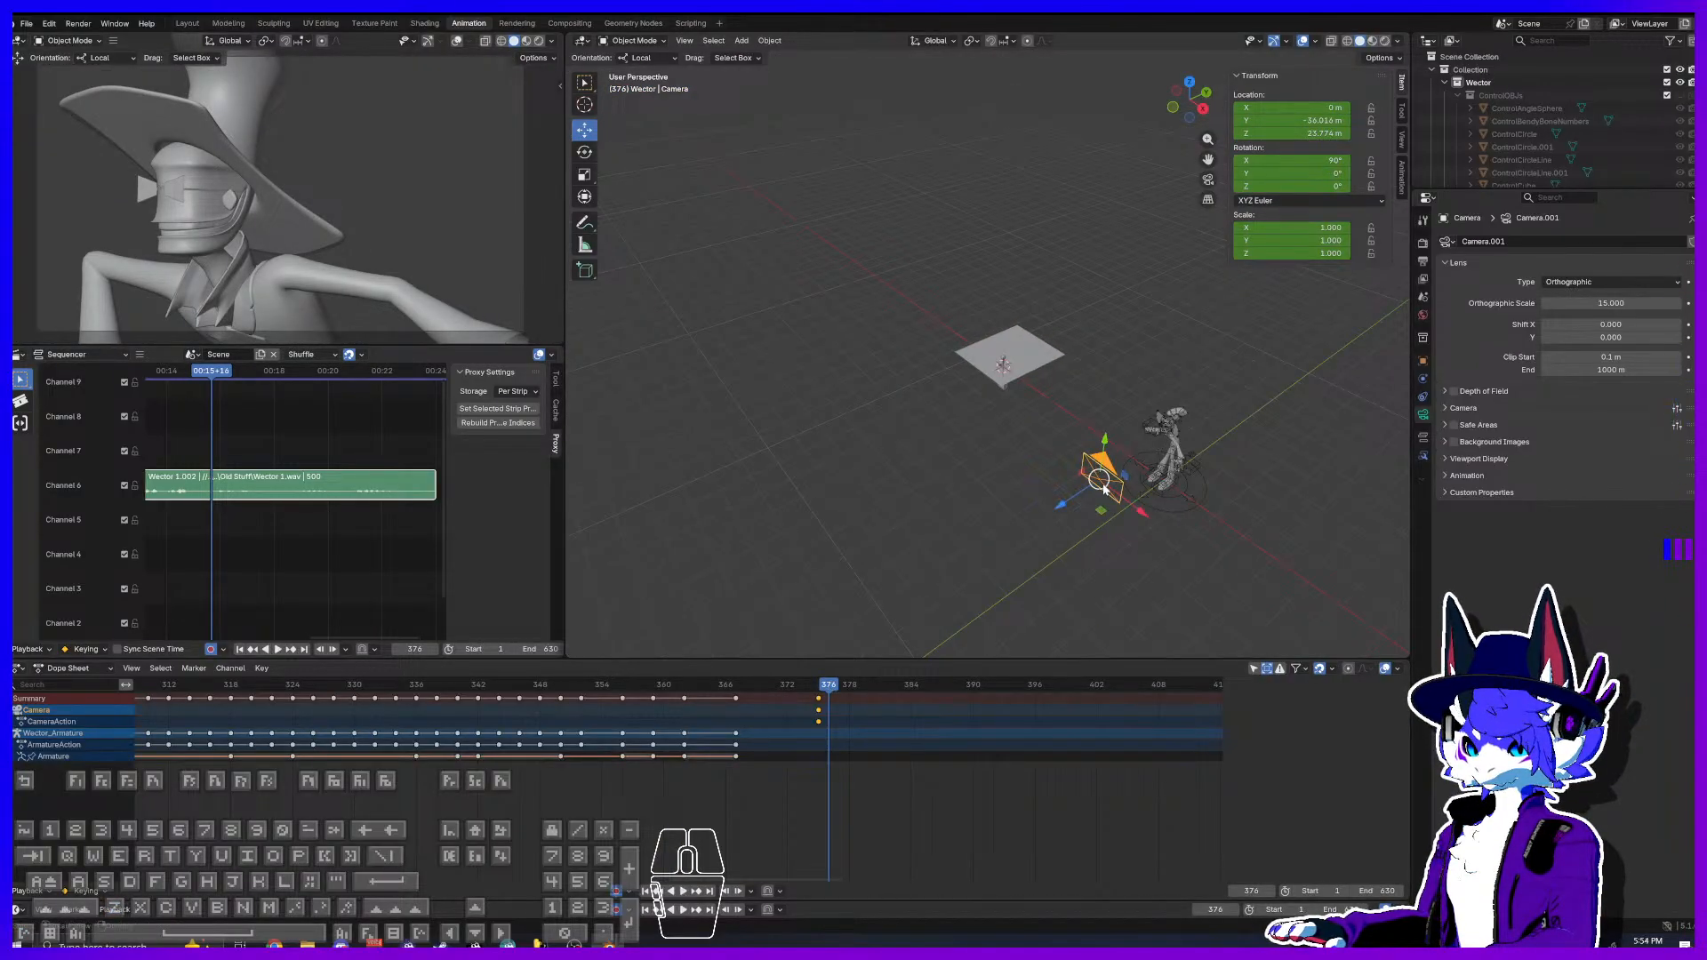
left_click_drag(1100, 510, 962, 276)
left_click(584, 153)
right_click(1007, 362)
left_click(584, 136)
scroll(1028, 392, "up", 6)
middle_click_drag(1113, 436, 1027, 365, "shift")
left_click_drag(989, 400, 983, 244)
left_click(584, 153)
left_click(584, 129)
left_click_drag(1003, 374, 1007, 271)
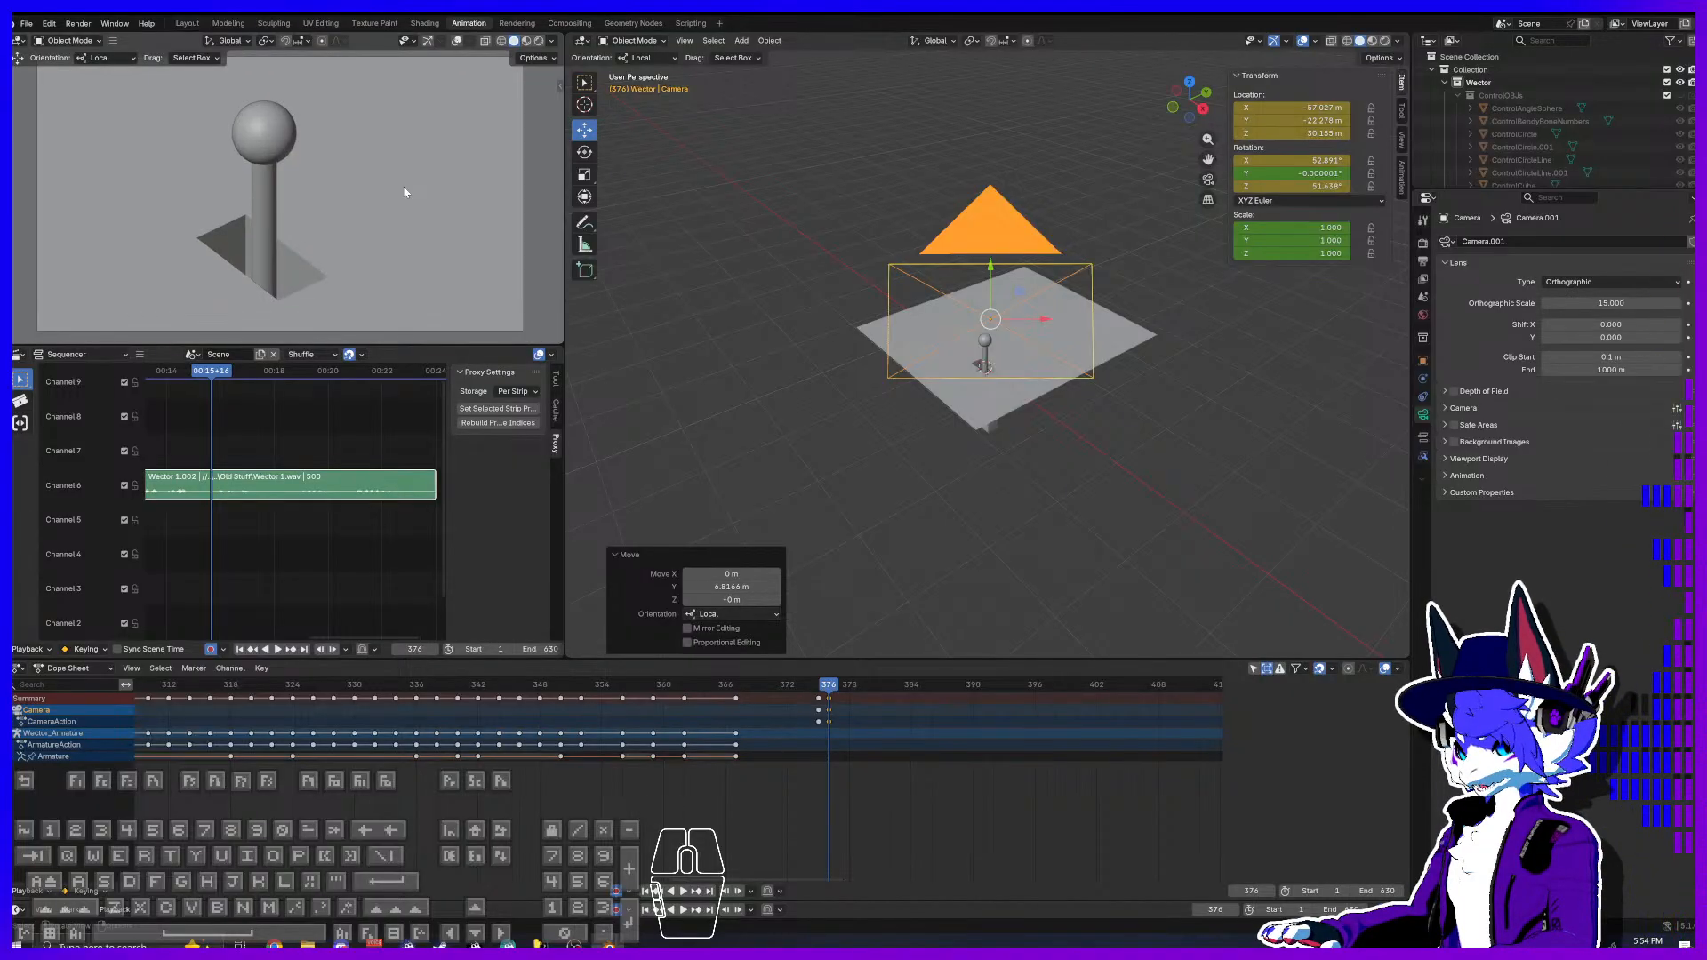
middle_click_drag(401, 187, 411, 190, "shift")
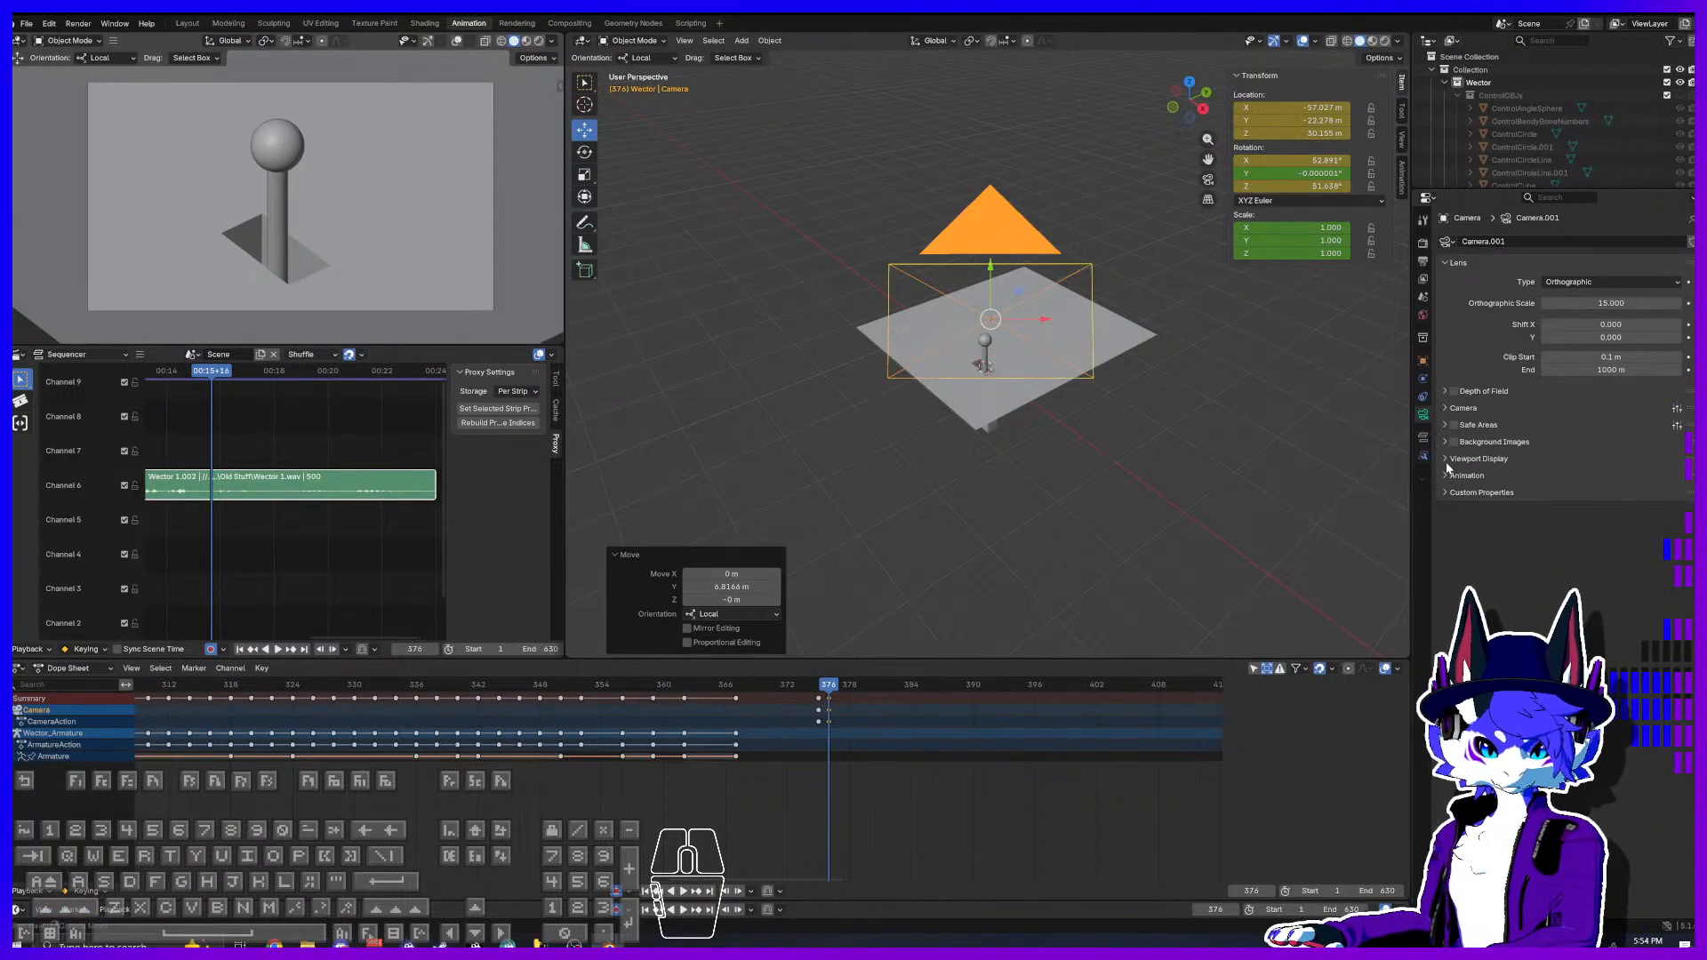
Step: Keyframe the camera's Orthographic lens type at frame 375 and set it to Perspective at frame 376
left_click(824, 704)
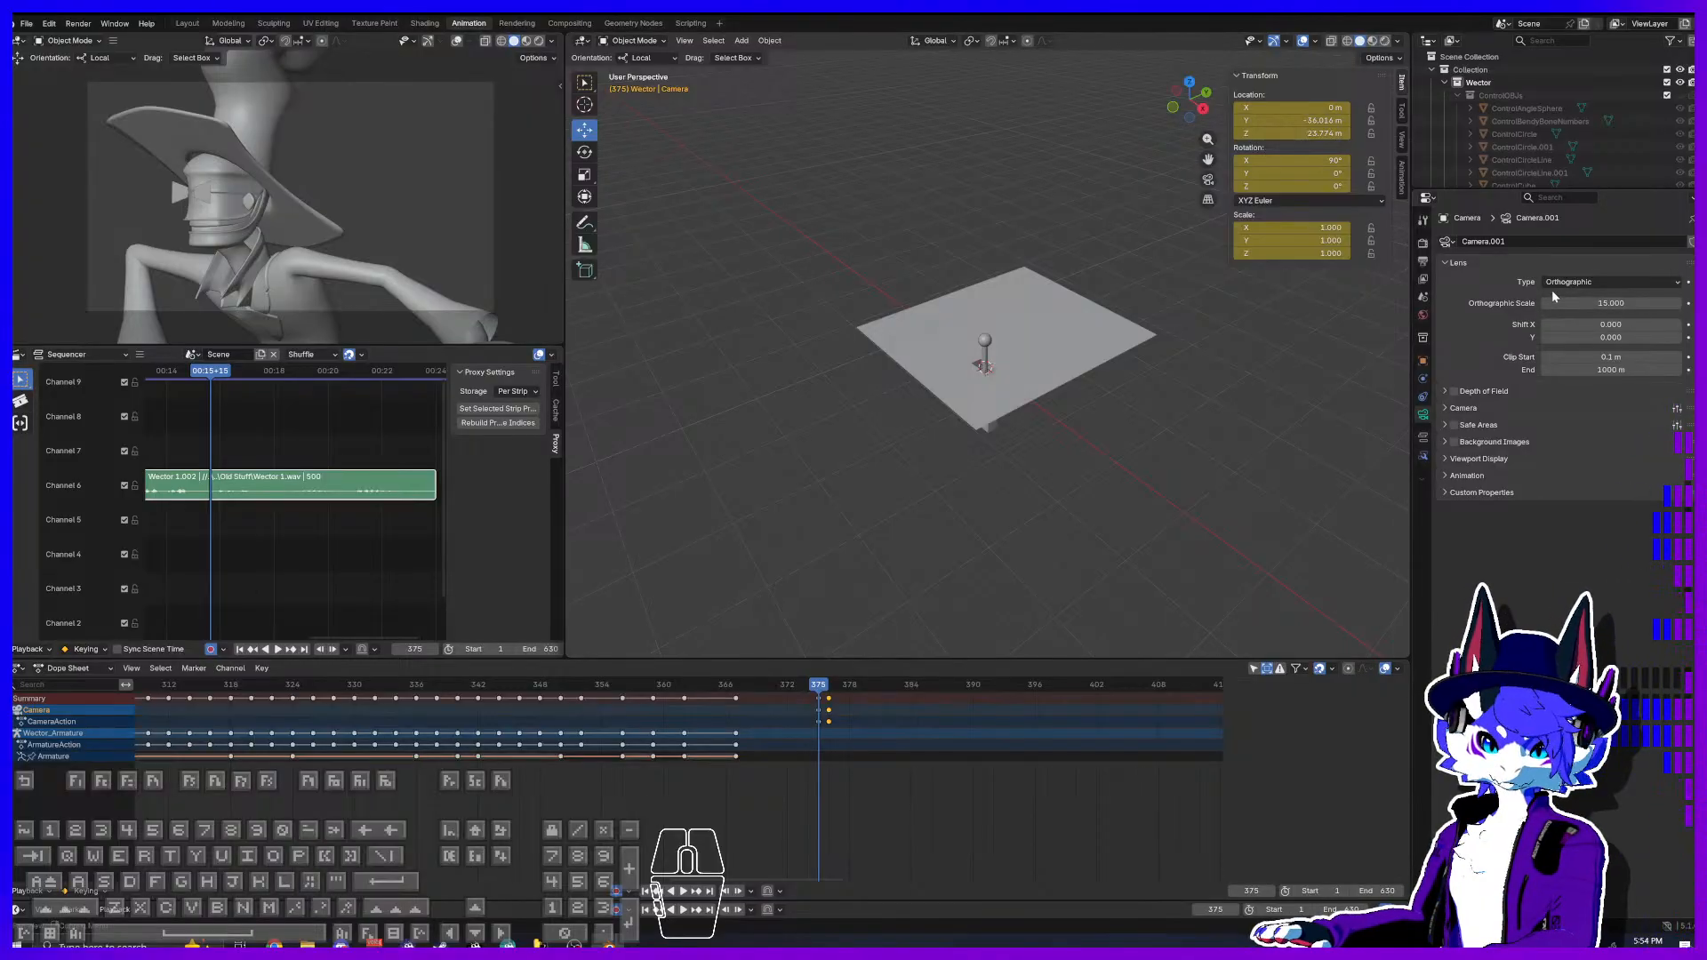
key("i")
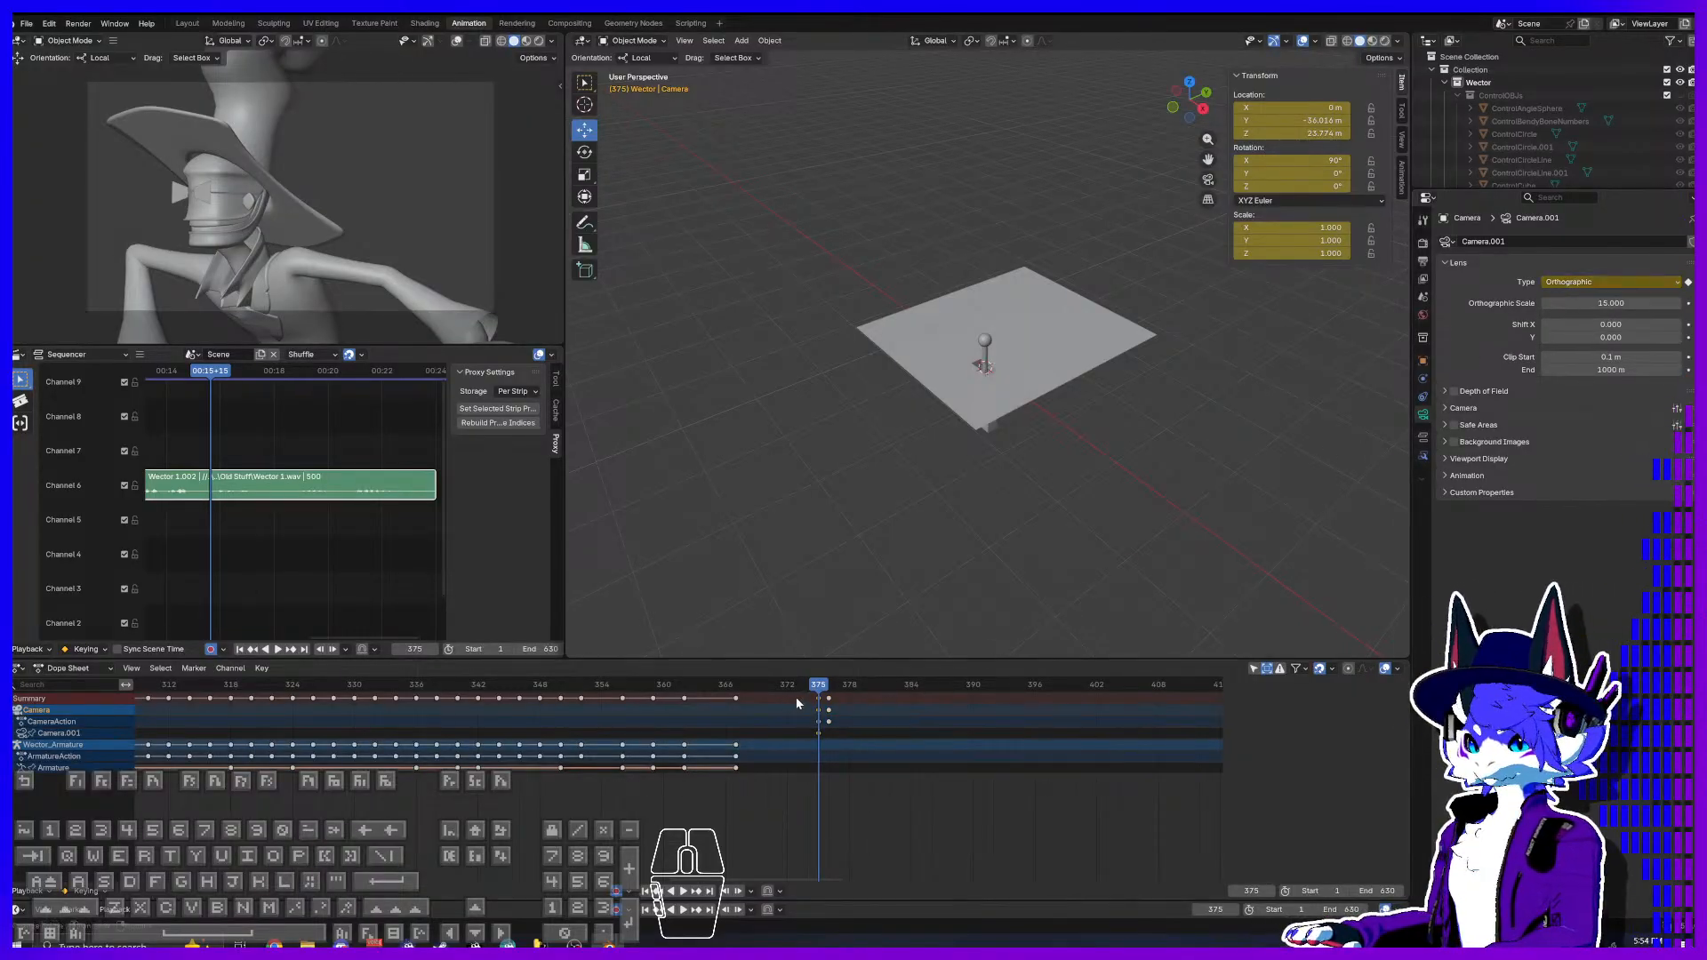
left_click(828, 693)
left_click(1591, 282)
left_click(1569, 296)
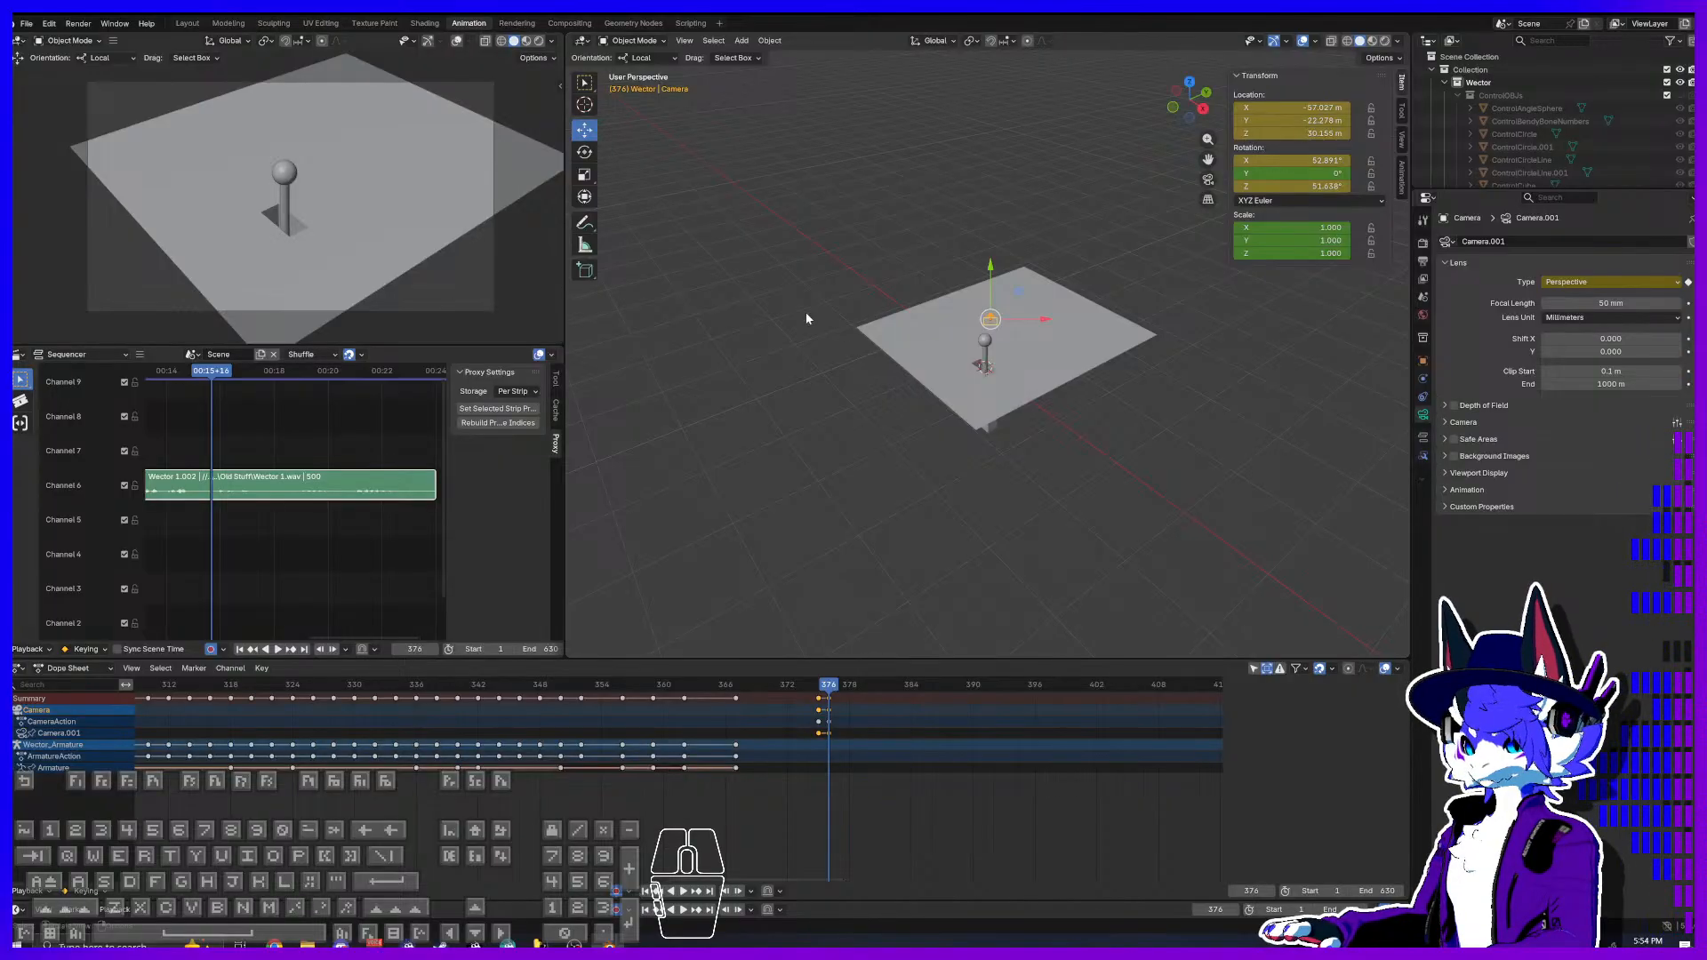
Step: Move the camera closer to the lever, to about X -70.7, Y -12.0, Z 17.2 m
middle_click_drag(876, 334, 1040, 362)
middle_click_drag(1164, 353, 956, 410, "shift")
left_click_drag(1176, 341, 973, 366)
middle_click_drag(1020, 393, 918, 418)
left_click_drag(926, 334, 929, 336)
middle_click_drag(929, 336, 886, 353)
left_click_drag(940, 311, 945, 303)
middle_click_drag(1043, 441, 1007, 439)
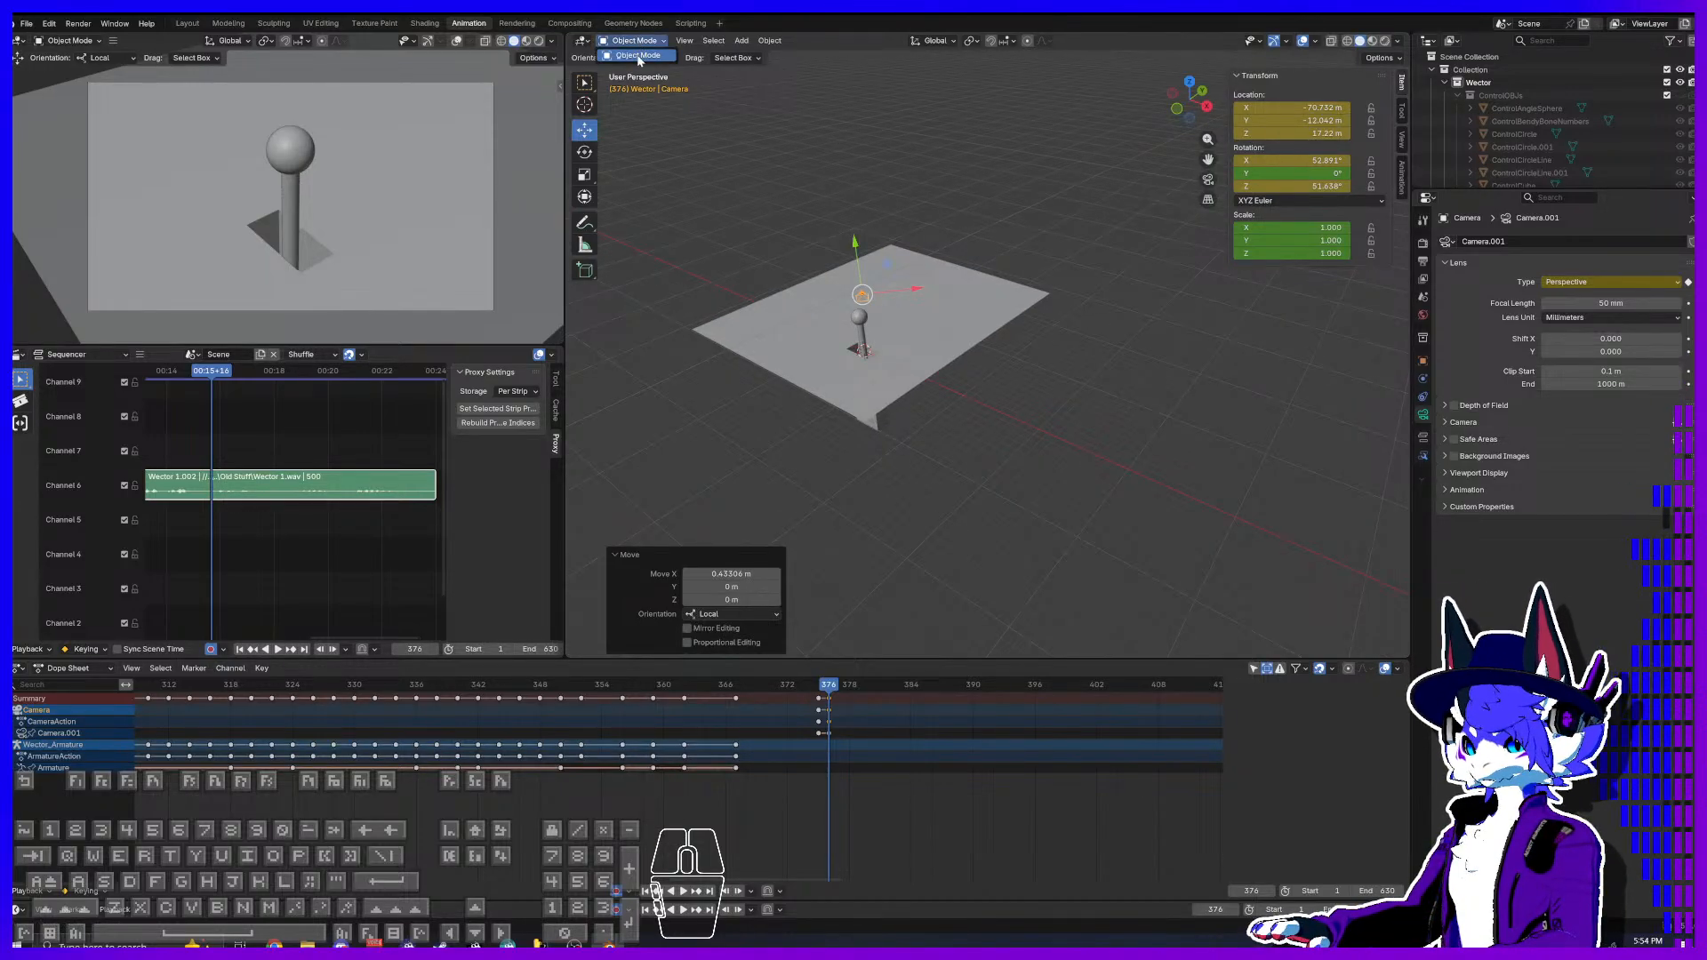
Step: Select the lever and tilt it about -23.5° around its local Y axis
left_click(853, 331)
middle_click_drag(854, 330, 931, 389)
left_click(588, 153)
left_click_drag(1015, 366, 1016, 350)
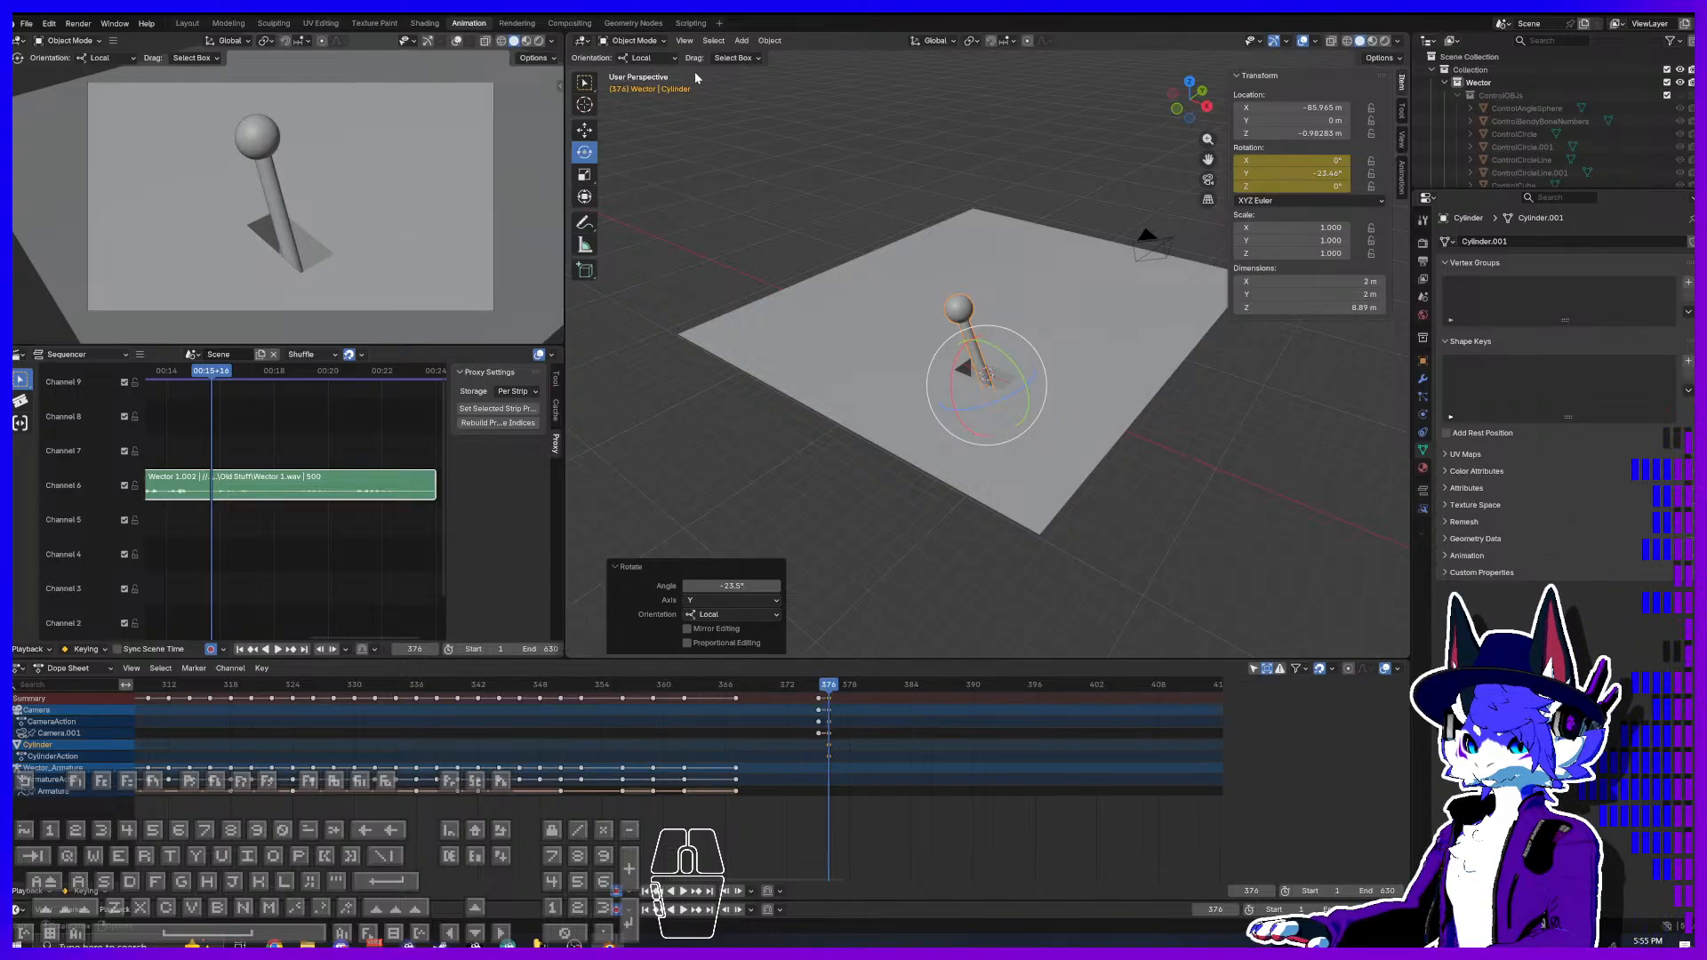
Step: Extend one outer edge of the plane in Edit Mode until its Y dimension is about 44.9 m, and return to Object Mode
left_click(633, 41)
left_click(903, 335)
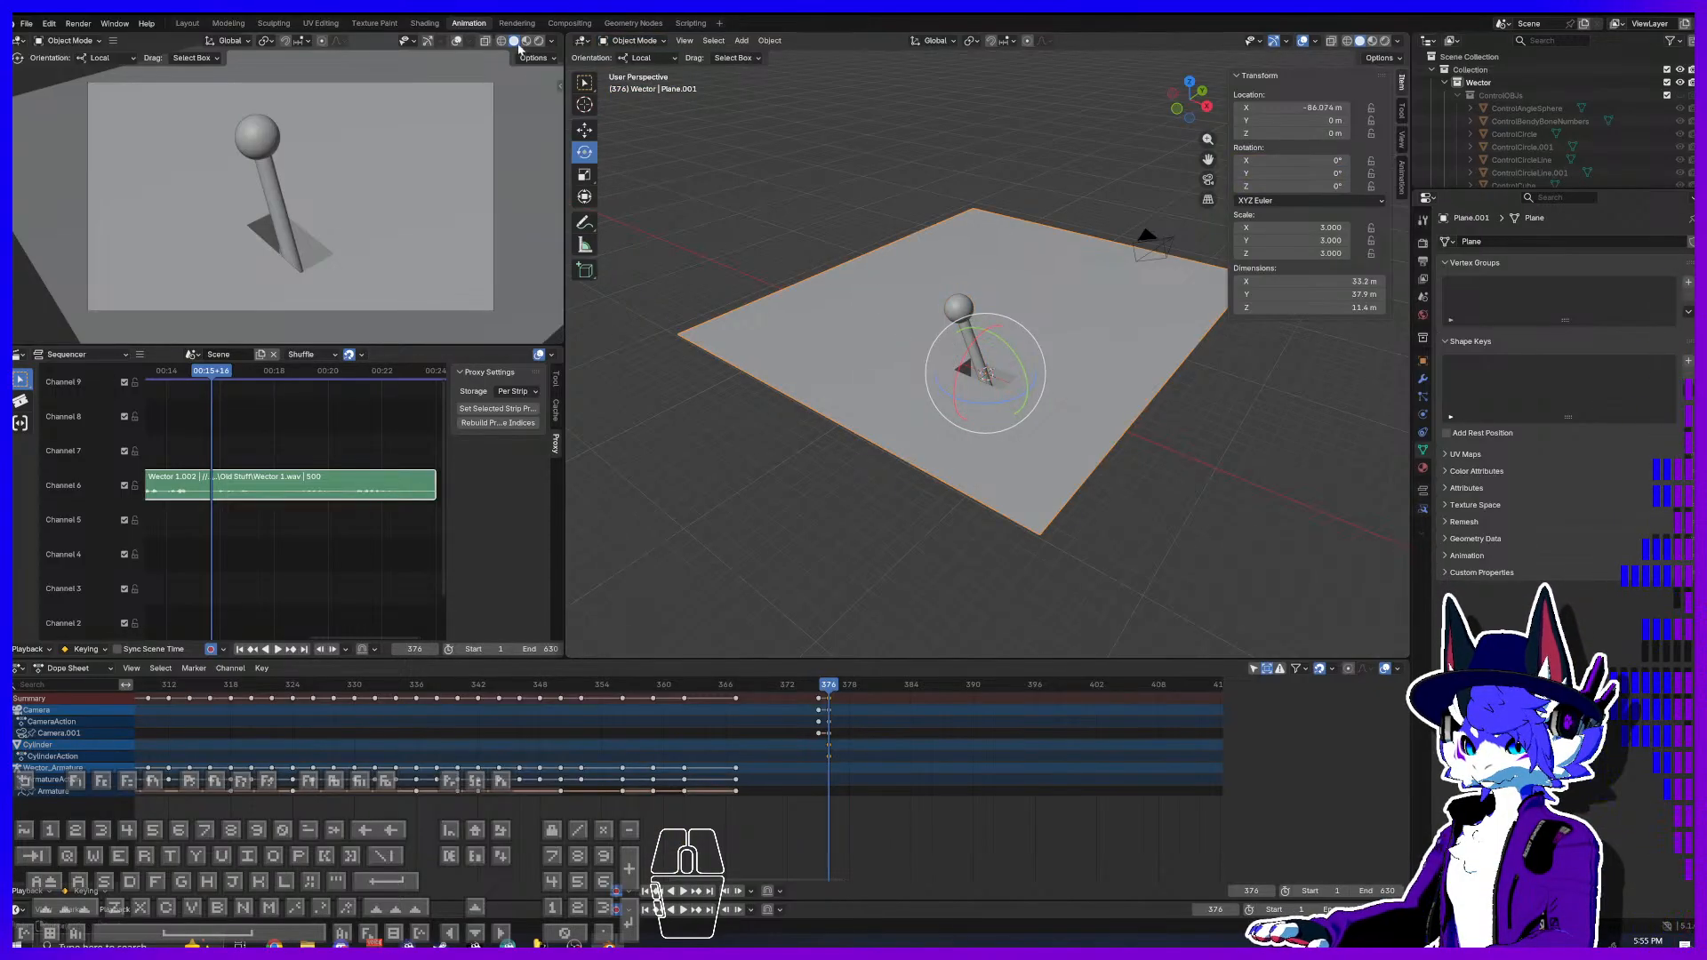
left_click(660, 44)
left_click(644, 69)
left_click(857, 410)
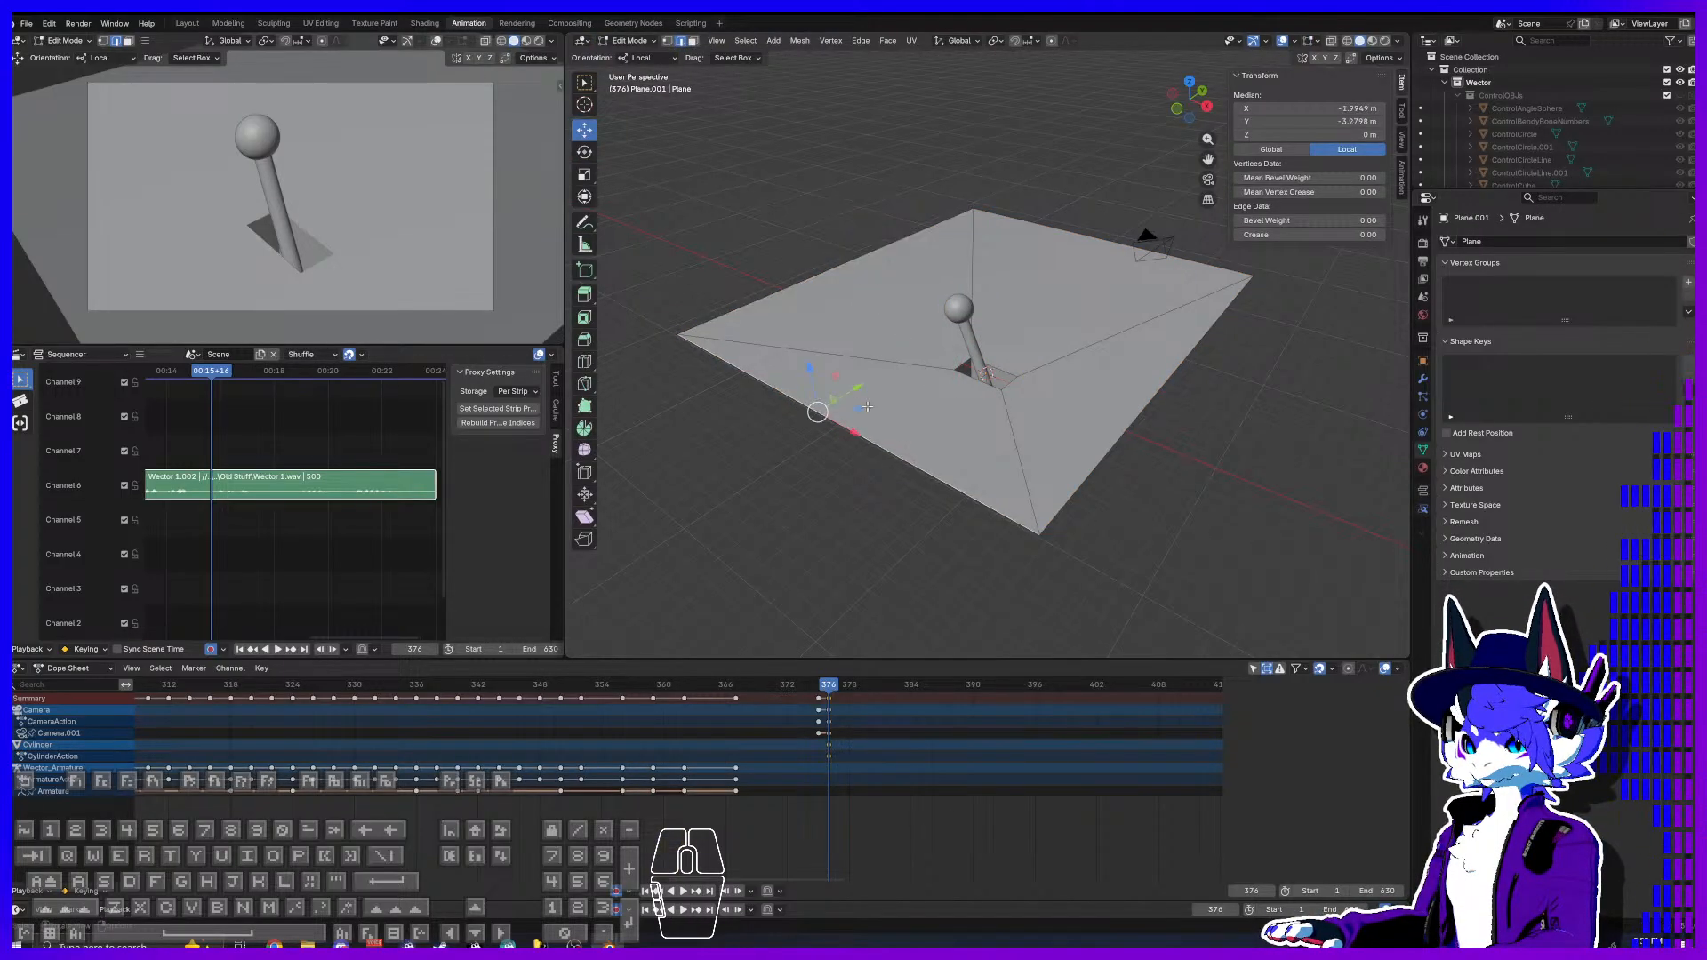
left_click_drag(855, 386, 764, 494)
left_click(1136, 440)
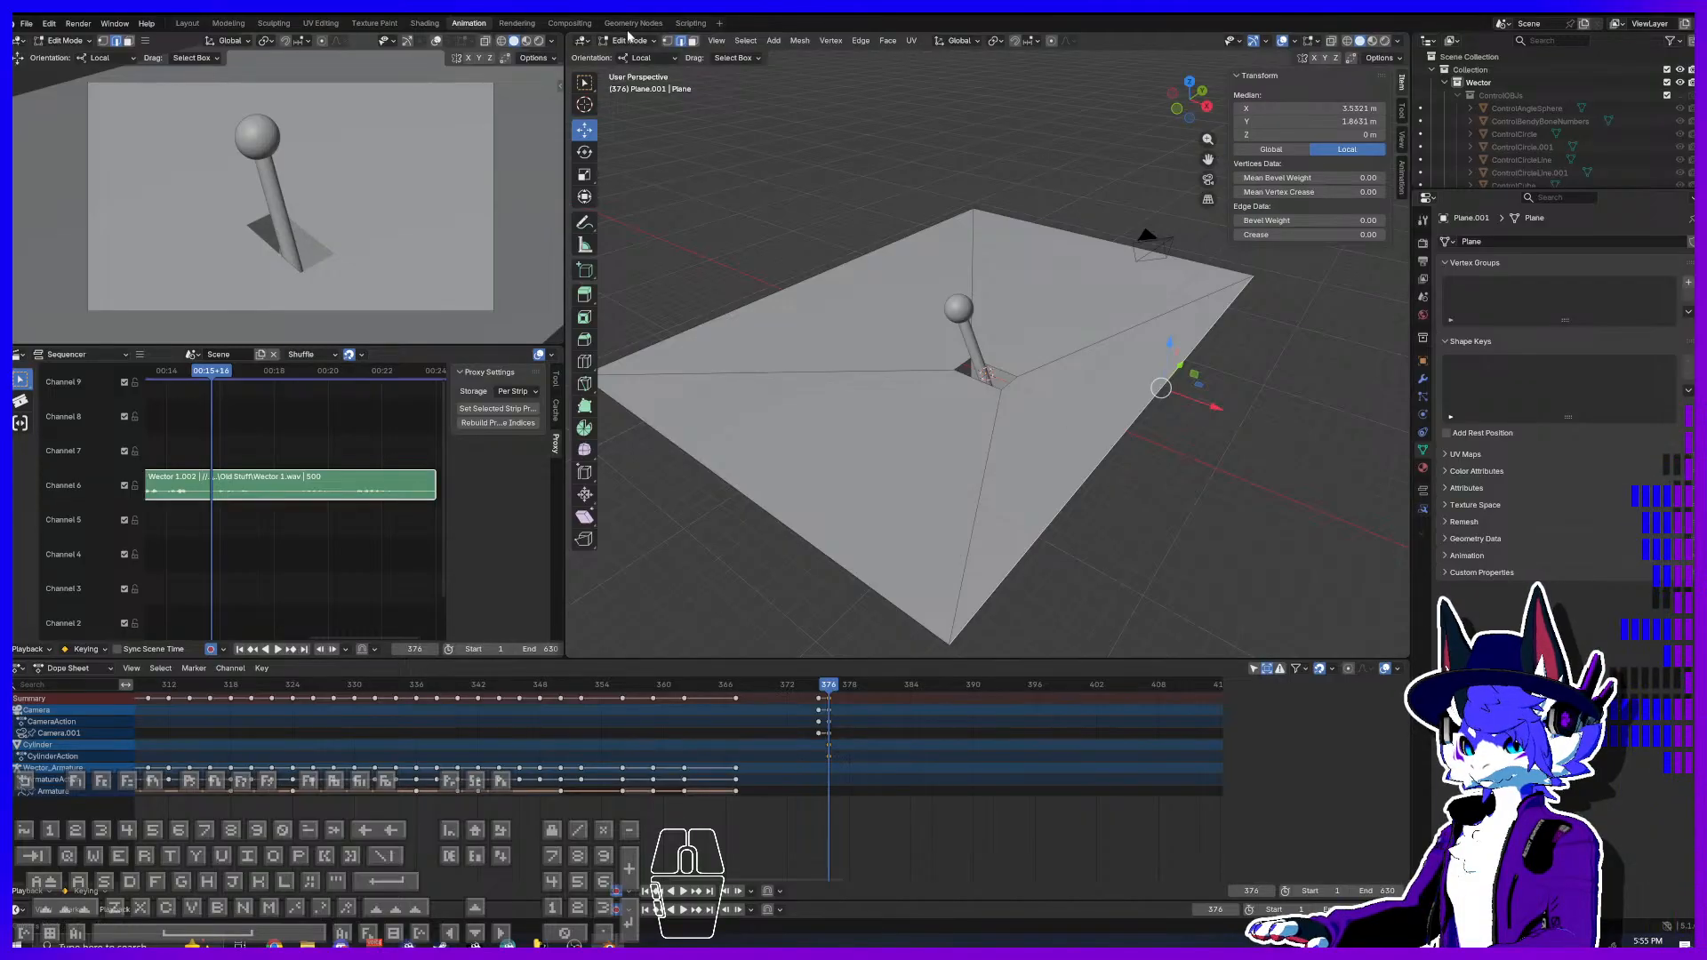
key("ctrl+z")
key("ctrl+z")
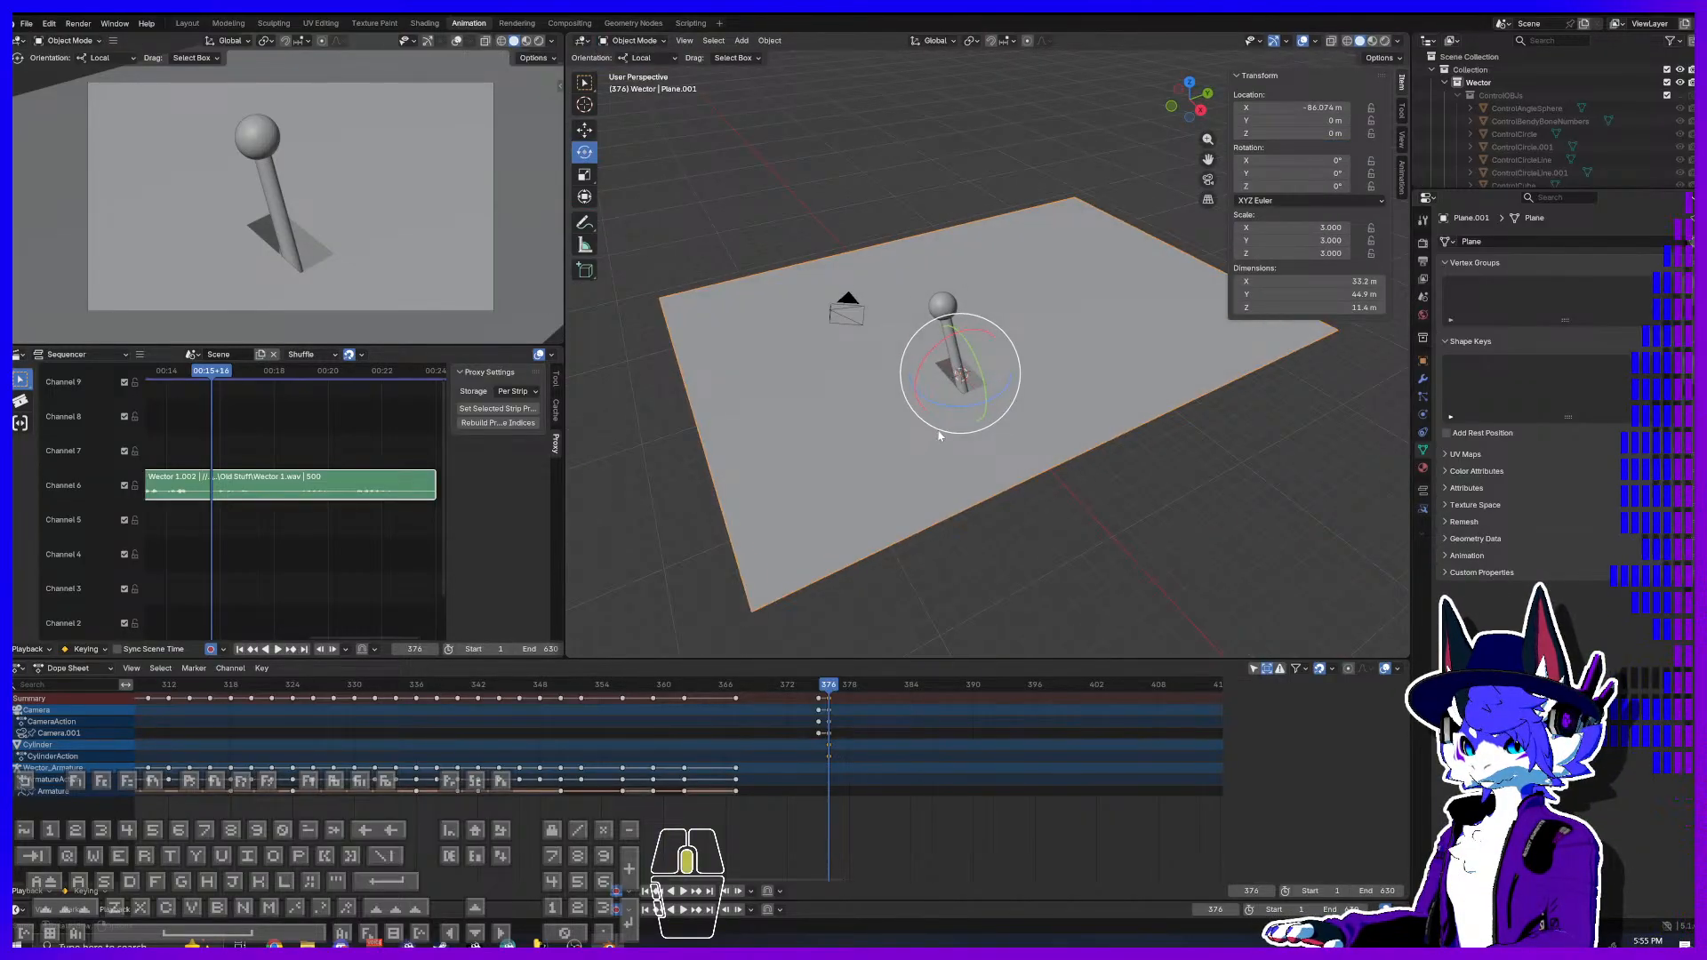
middle_click_drag(936, 435, 958, 436)
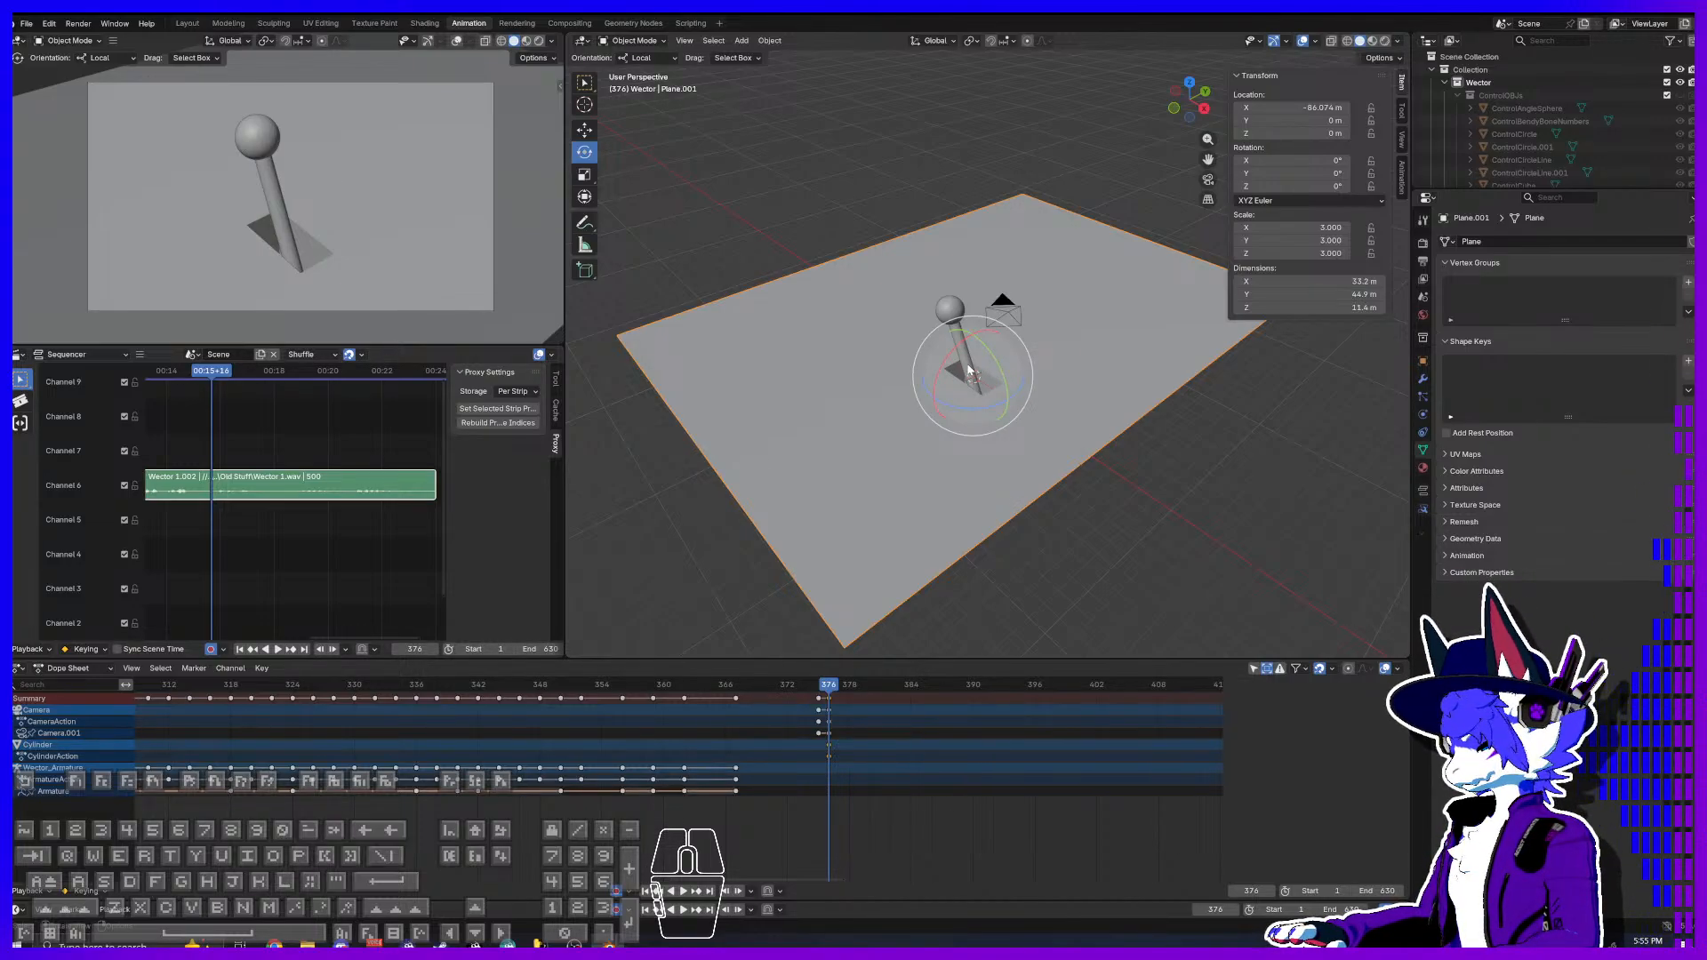
Step: Select the armature of the Wector character standing away from the plane
scroll(970, 370, "down", 7)
scroll(970, 370, "up", 1)
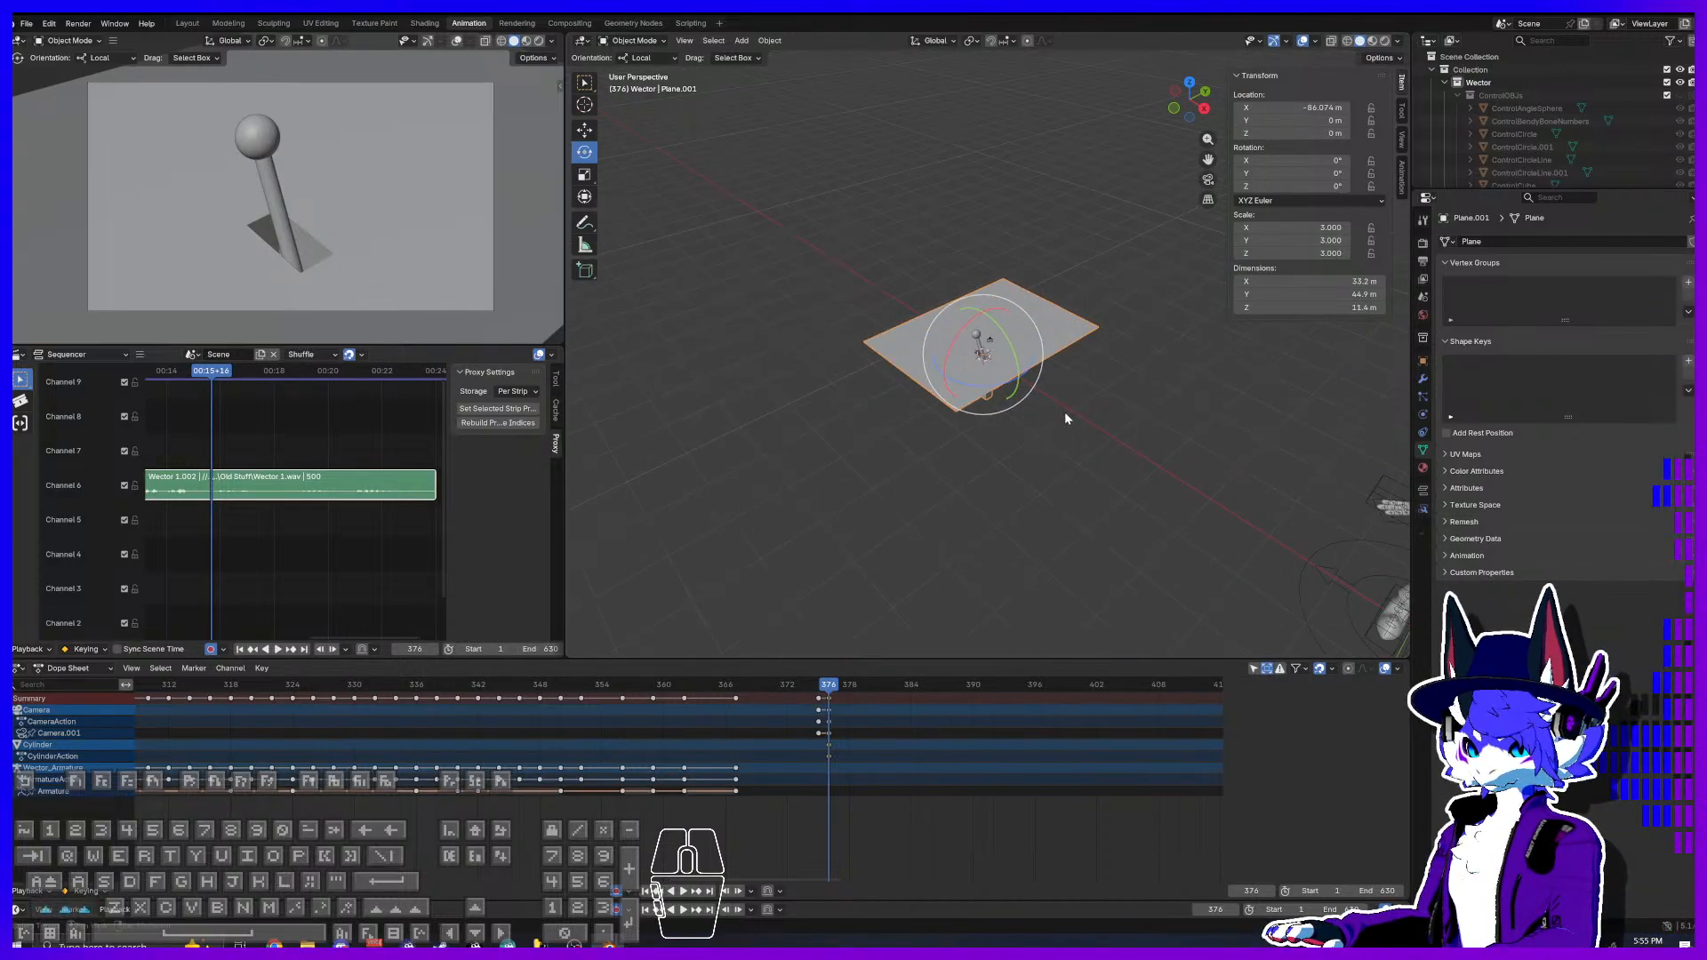
middle_click_drag(1183, 529, 924, 493, "shift")
left_click(897, 574)
middle_click_drag(896, 580, 942, 562, "shift")
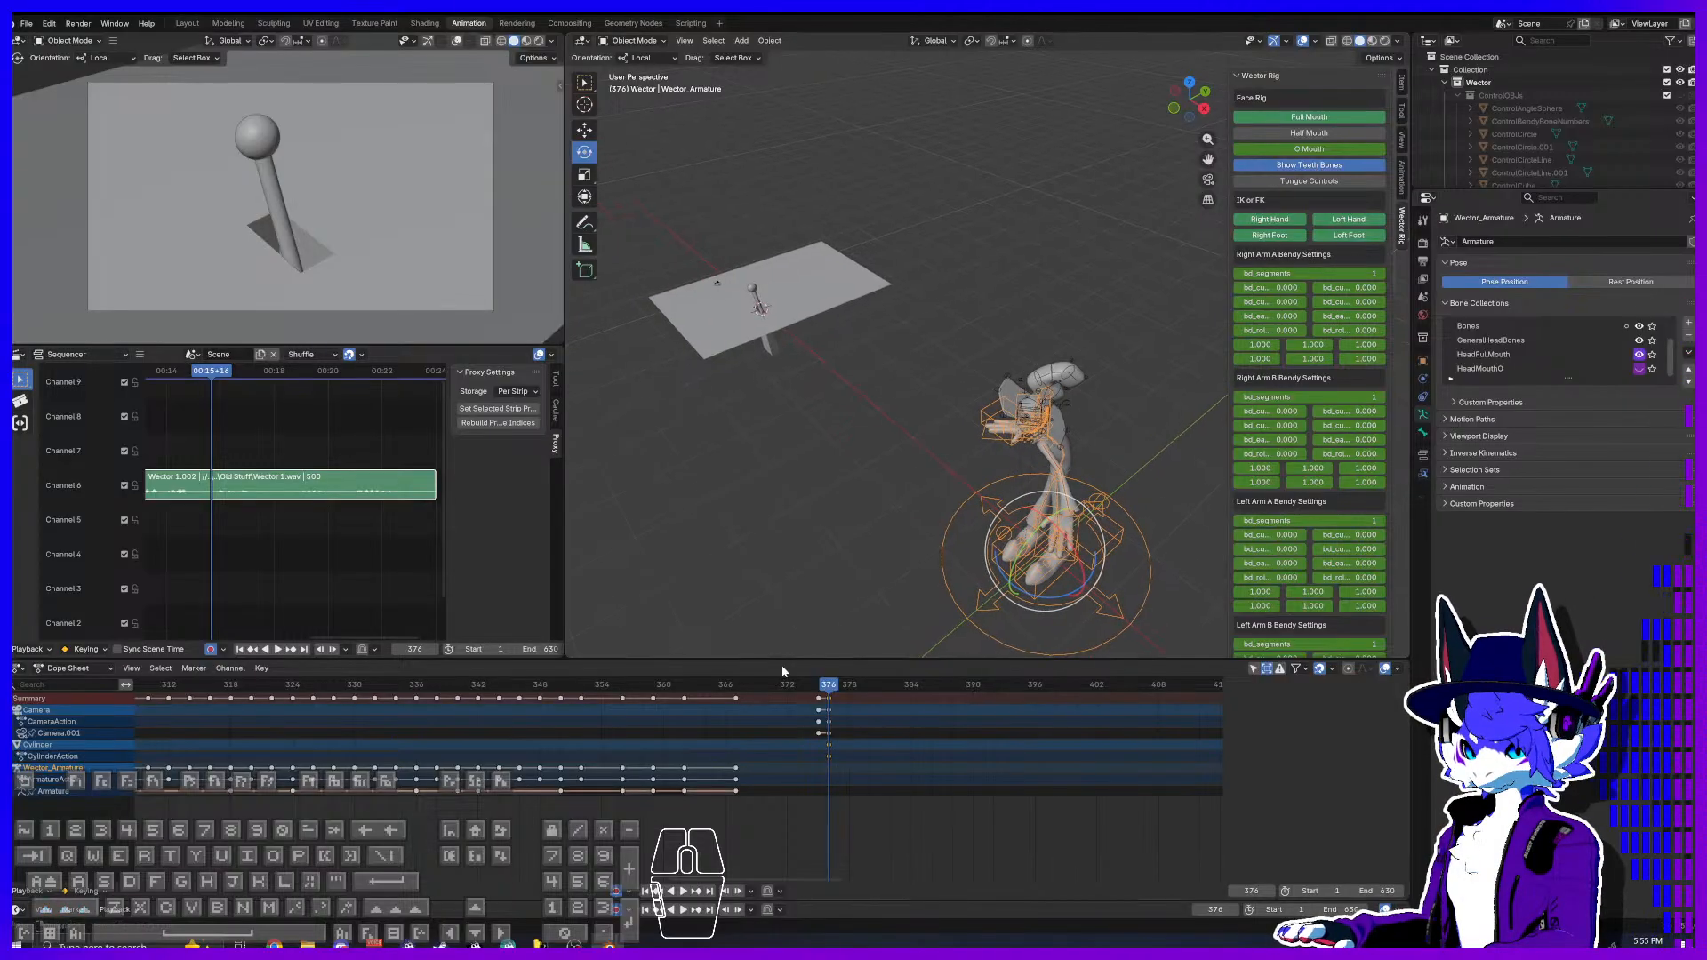
Step: Scrub and briefly play the timeline around frame 378, and return to frame 376
left_click_drag(829, 683, 838, 689)
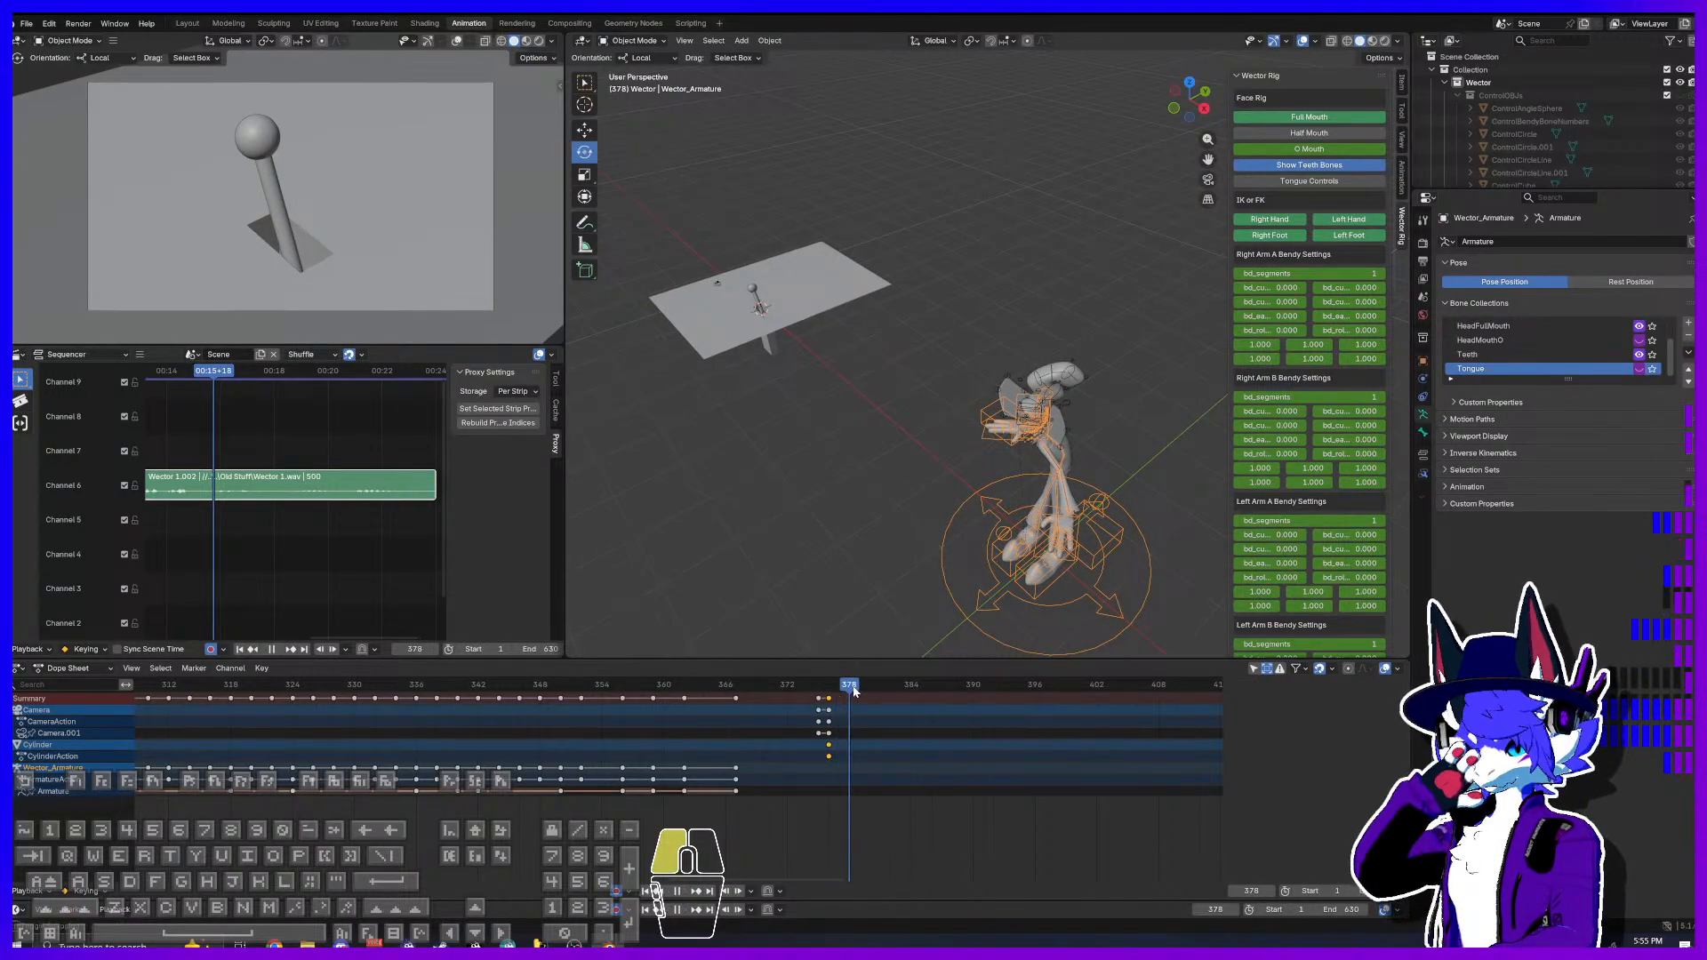
key("space")
left_click(853, 691)
left_click(853, 690)
key("space")
left_click_drag(853, 691, 829, 690)
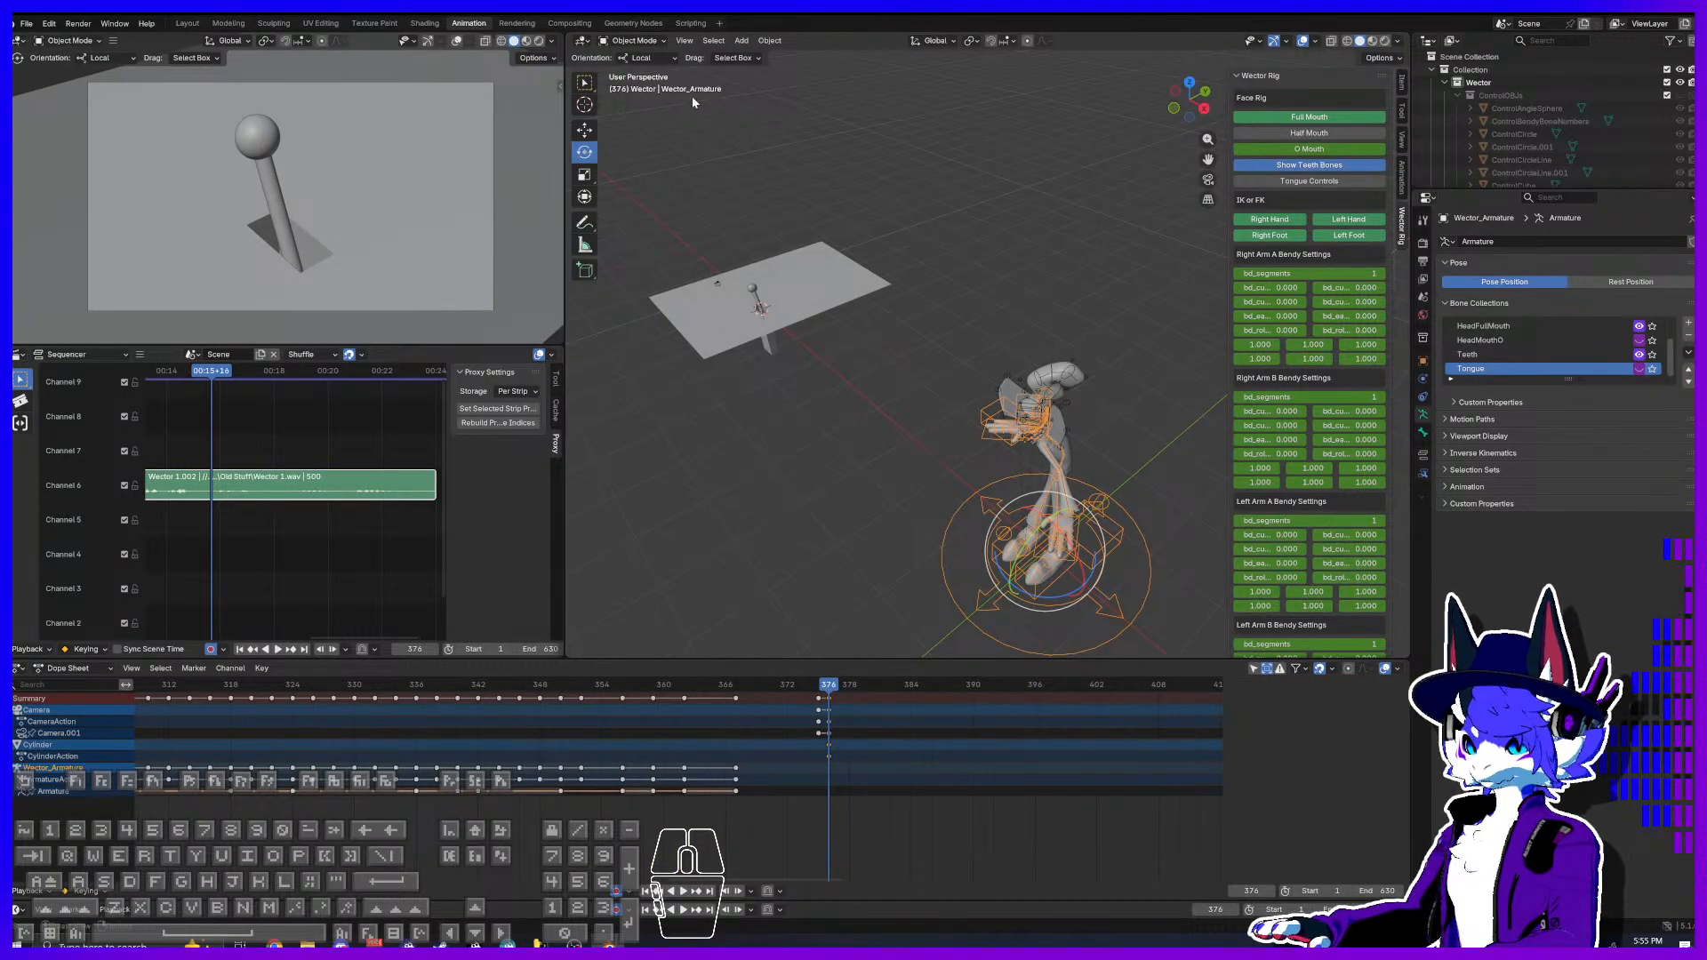
Step: In Pose Mode, keyframe the character rig at frame 376 and move its root control over to the plane with the lever
left_click(631, 23)
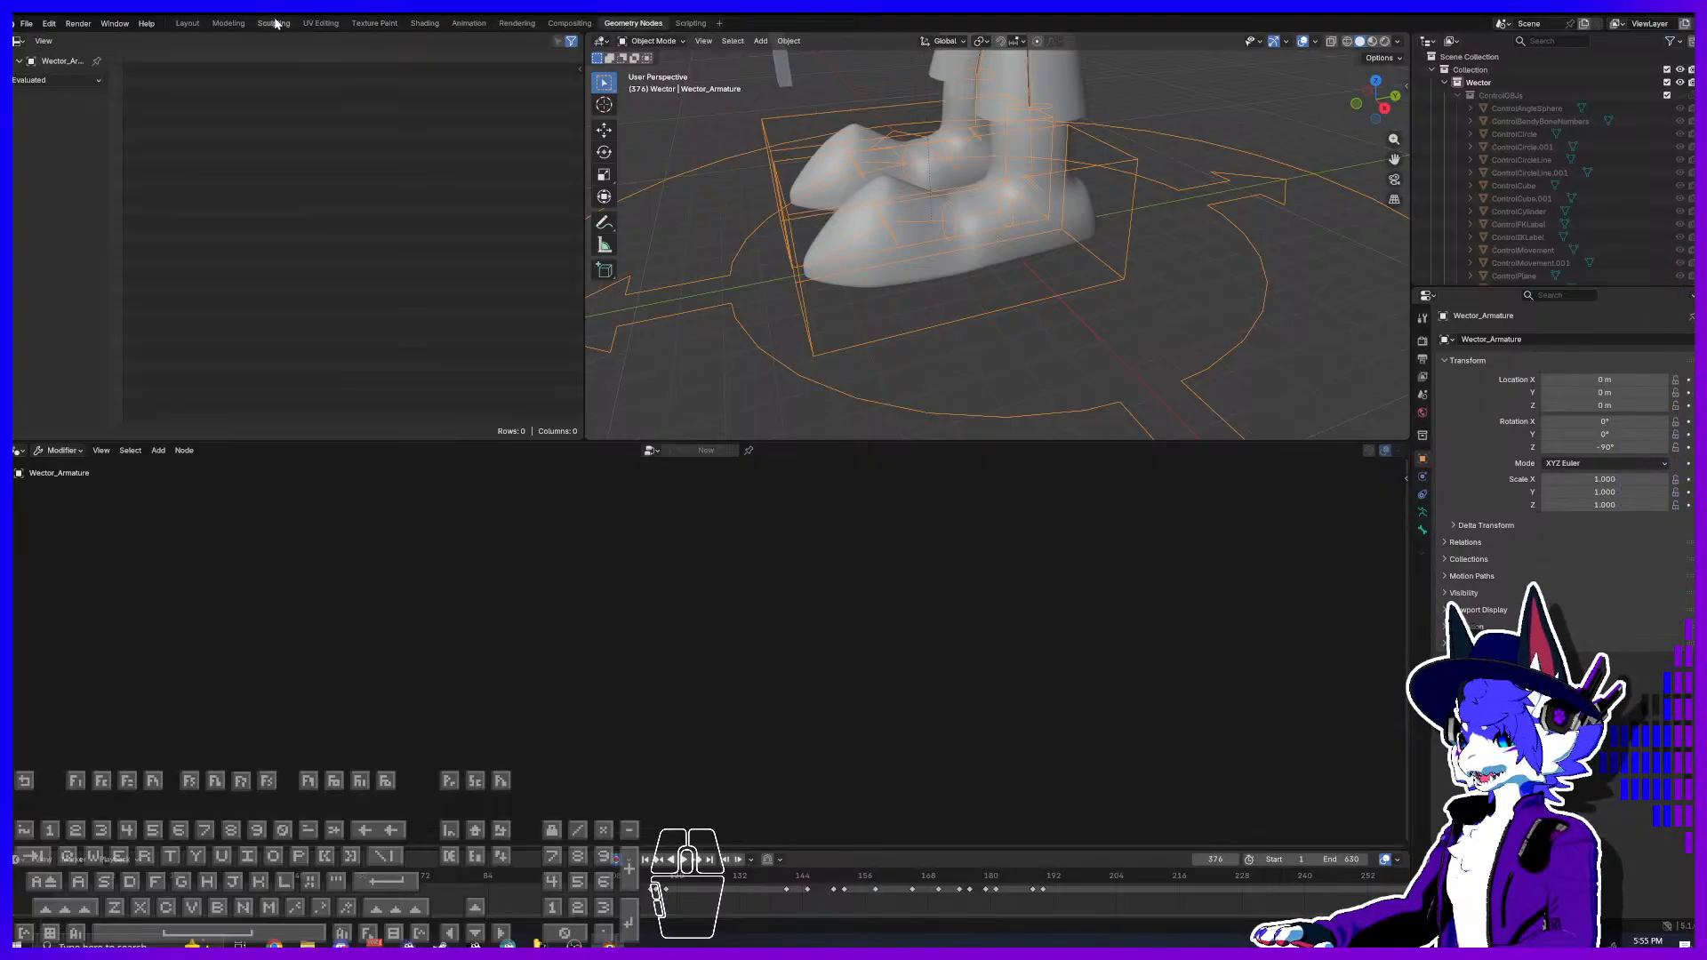
left_click(471, 23)
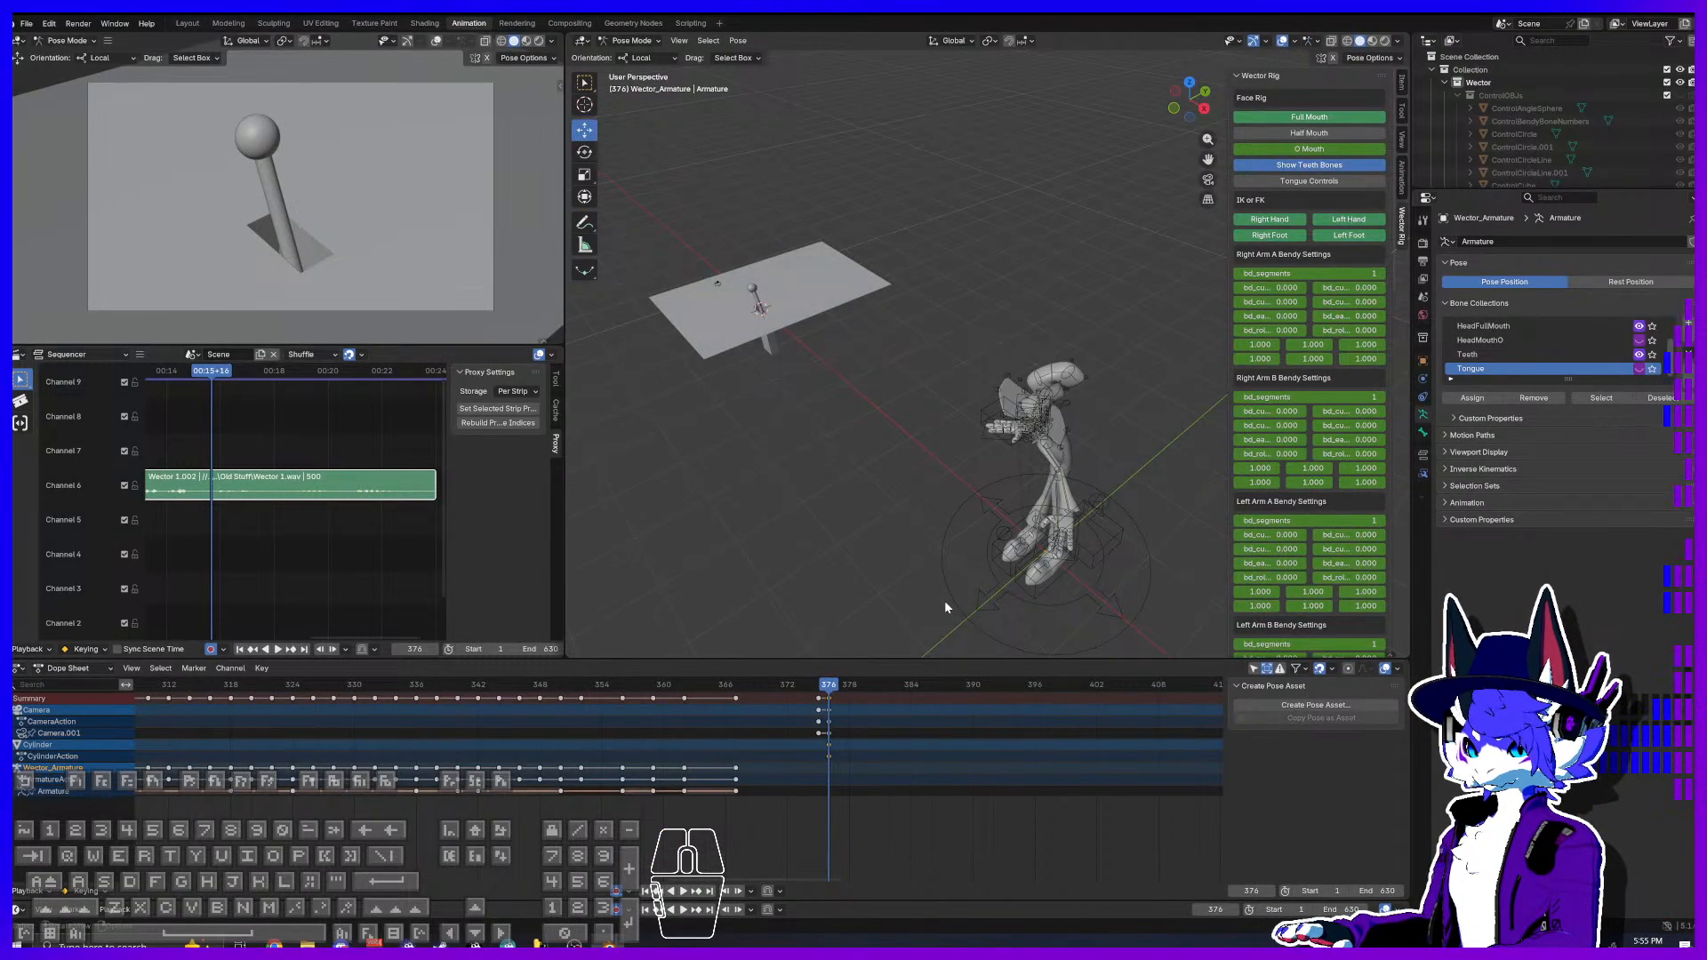
key("i")
left_click_drag(1045, 558, 761, 330)
key("a")
key("x")
key("x")
Step: Shift the character's root control about -4.6 m along its local X axis to stand it beside the lever's plane
middle_click_drag(762, 385, 875, 460, "shift")
middle_click_drag(876, 461, 955, 377)
scroll(969, 446, "up", 5)
scroll(904, 312, "down", 4)
left_click_drag(1024, 398, 926, 453)
middle_click_drag(855, 433, 949, 319)
scroll(885, 434, "up", 3)
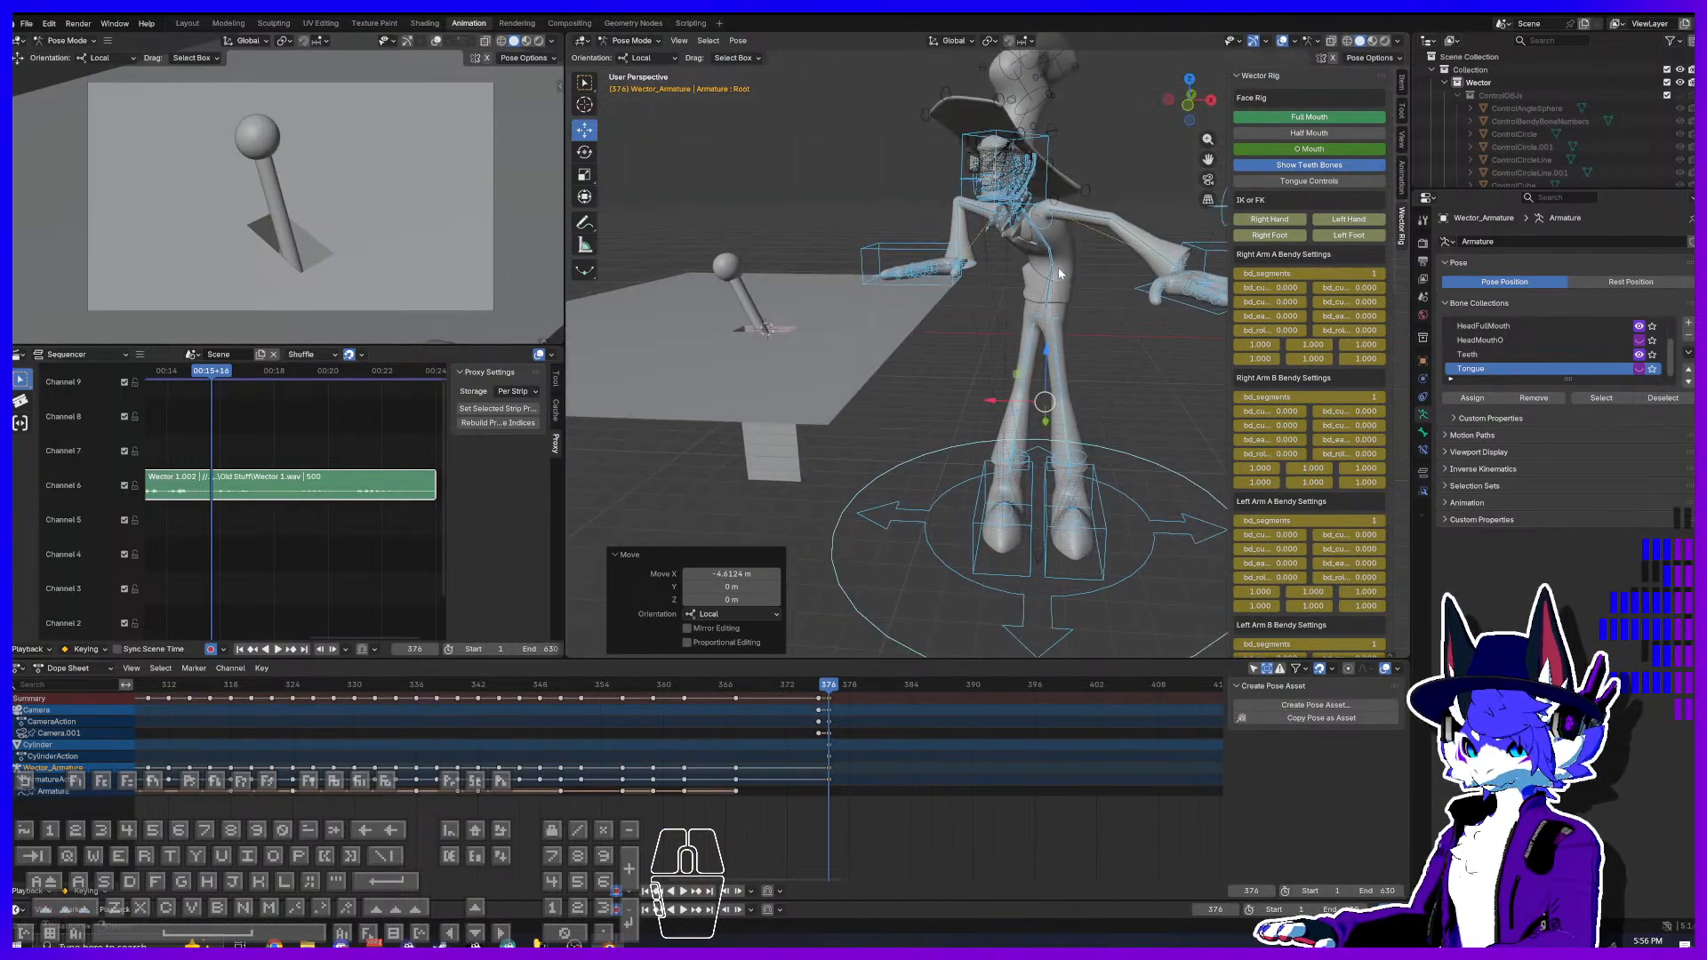
Step: Rotate the character's torso bone to adjust the stance beside the lever's plane
left_click(1052, 303)
left_click(584, 152)
left_click_drag(1054, 316, 1114, 295)
left_click(931, 255)
left_click(584, 129)
left_click_drag(958, 264, 682, 259)
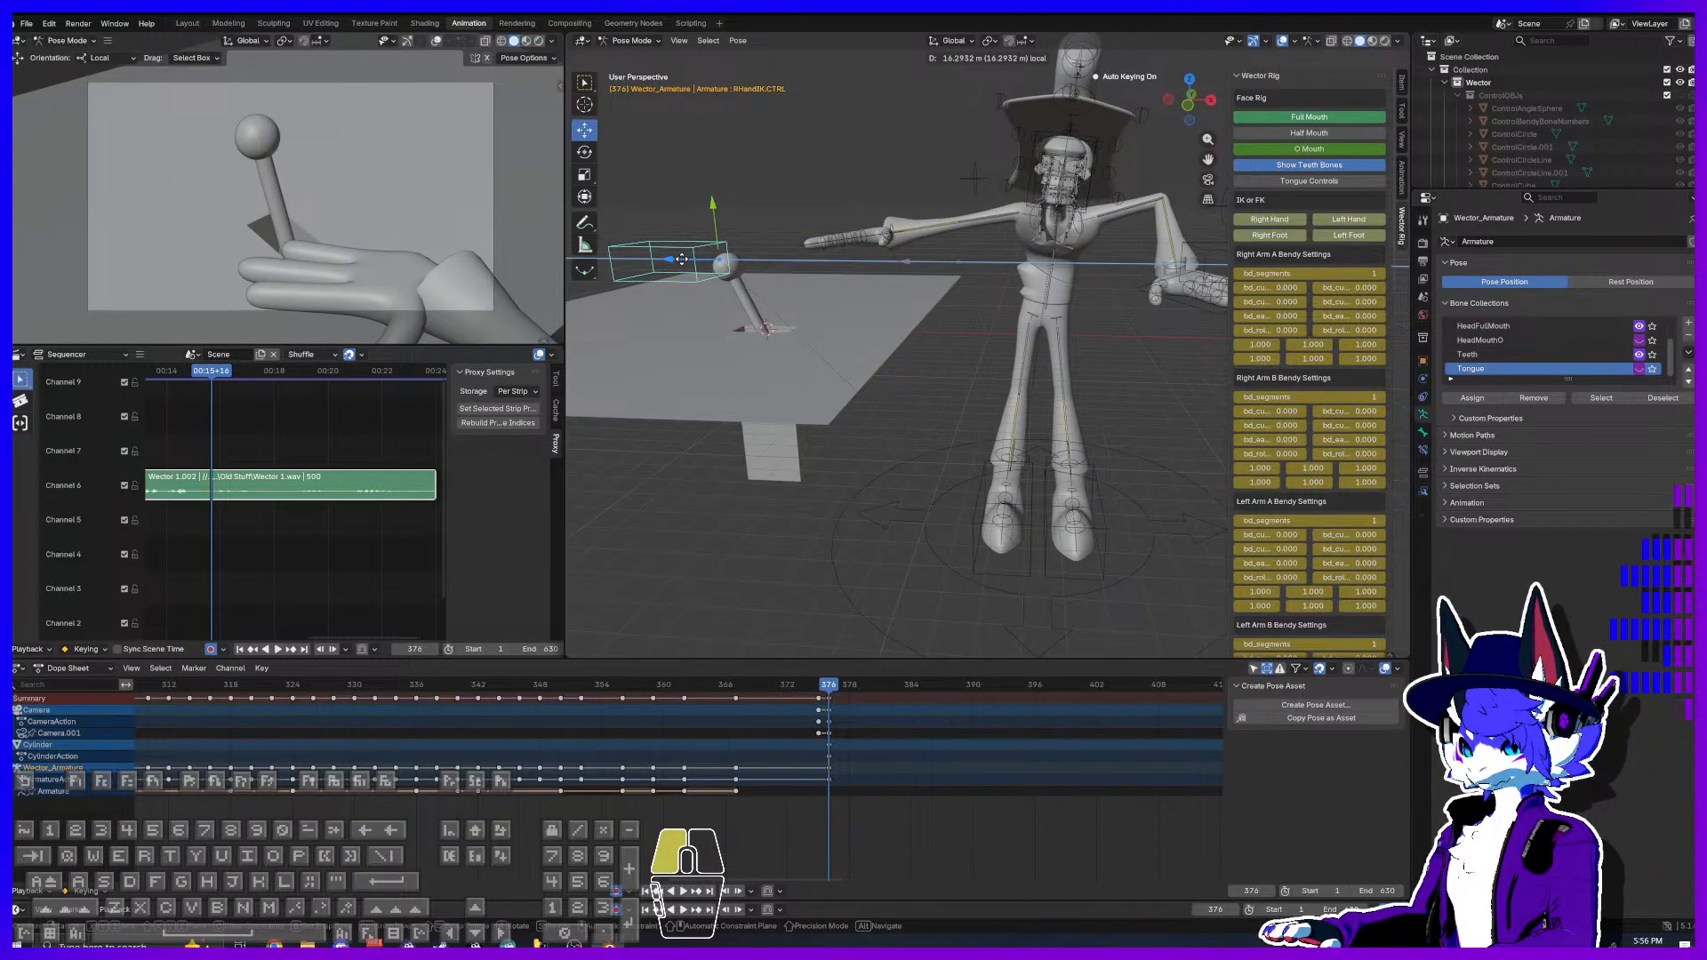
right_click(682, 259)
middle_click_drag(882, 318, 993, 335)
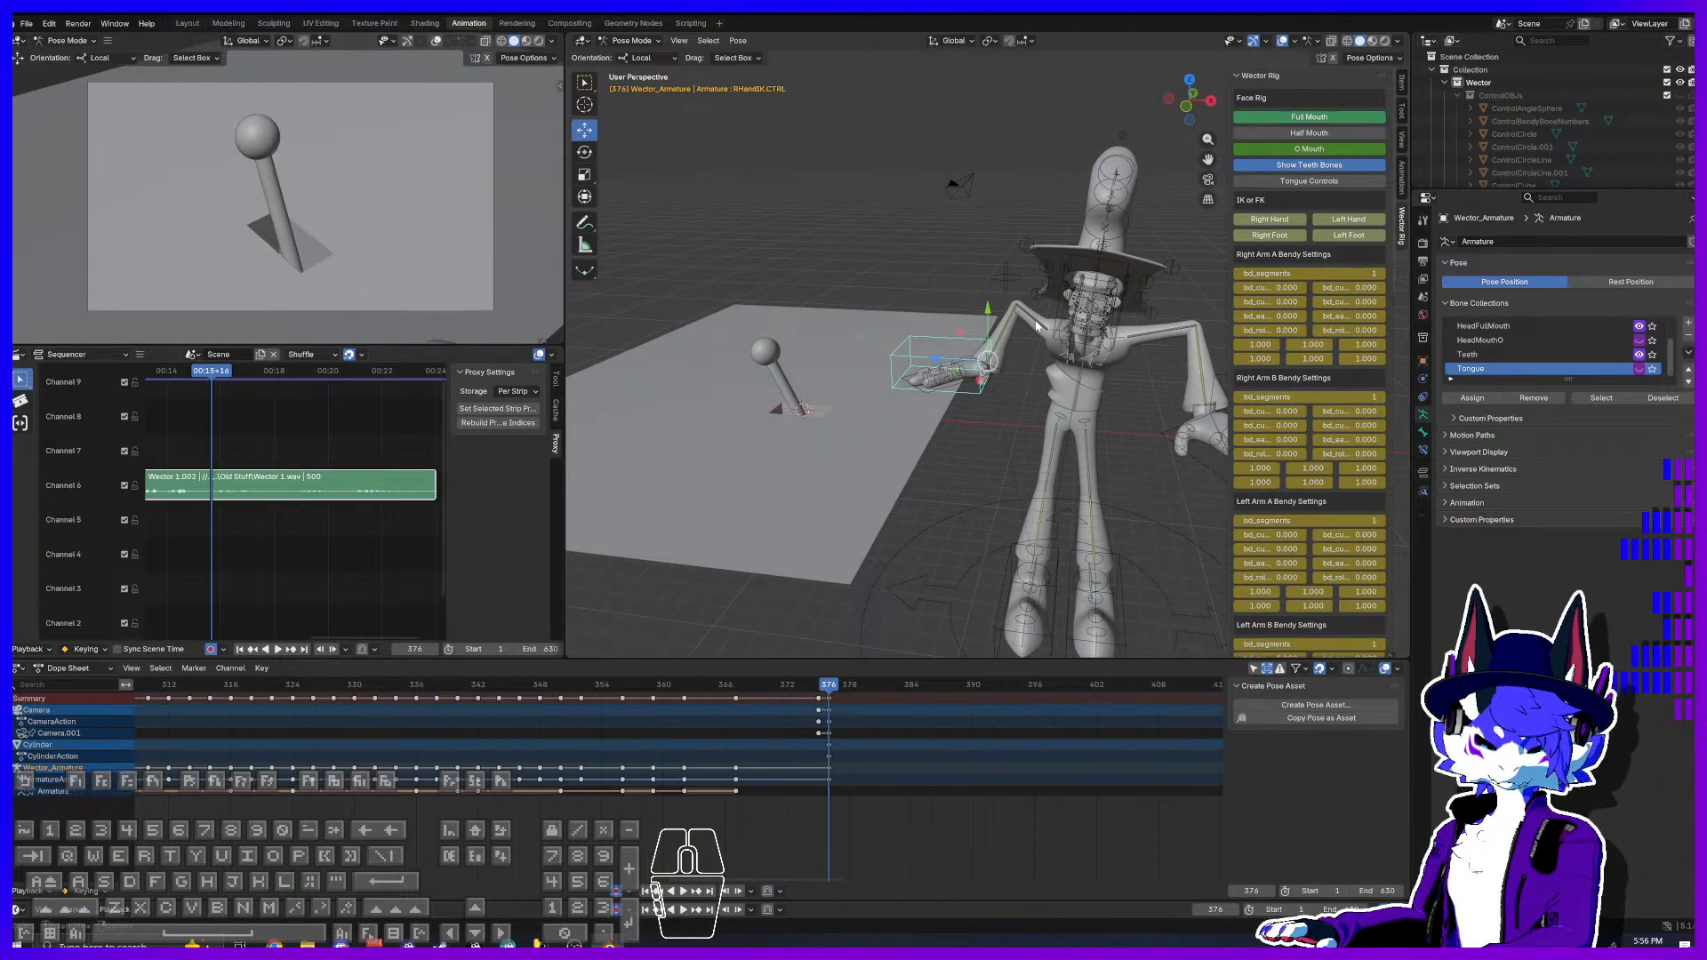
Step: Select all of the rig's bones and compare frames 375 and 376 on the timeline, ending on frame 376
left_click(1064, 339)
left_click(1063, 347)
left_click_drag(828, 694, 831, 689)
key("a")
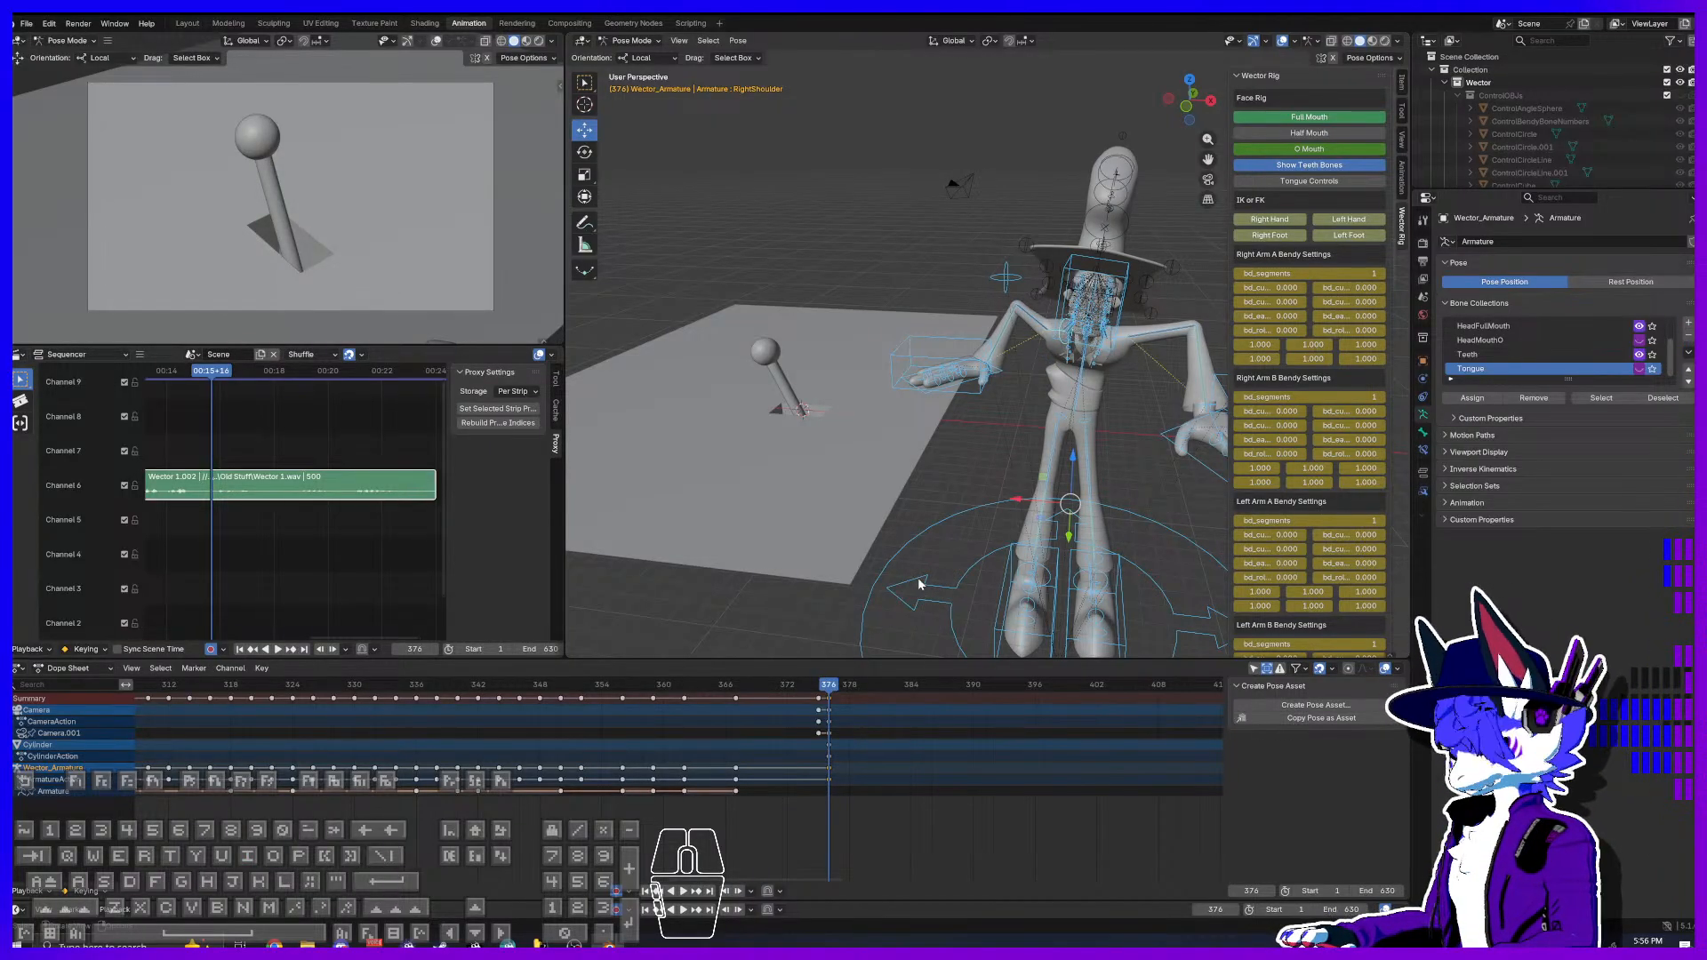
left_click_drag(831, 689, 821, 687)
scroll(1018, 404, "down", 6)
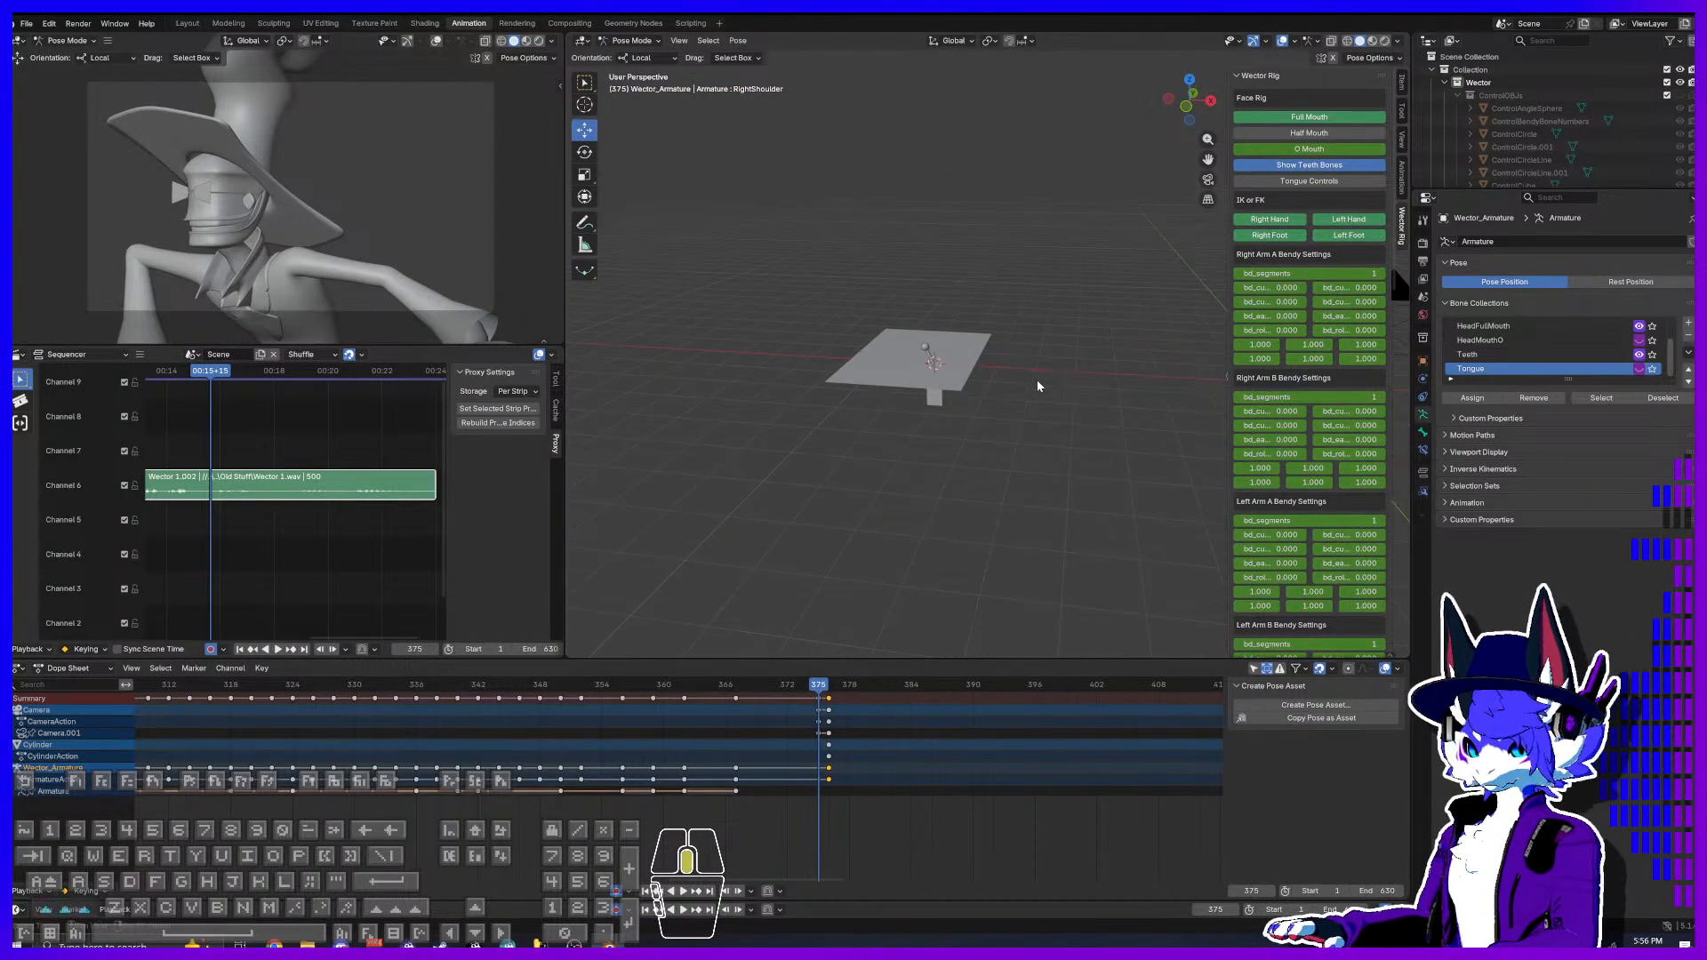
middle_click_drag(1051, 379, 820, 405, "shift")
left_click_drag(820, 691, 828, 691)
middle_click_drag(727, 455, 939, 471, "shift")
scroll(822, 464, "up", 3)
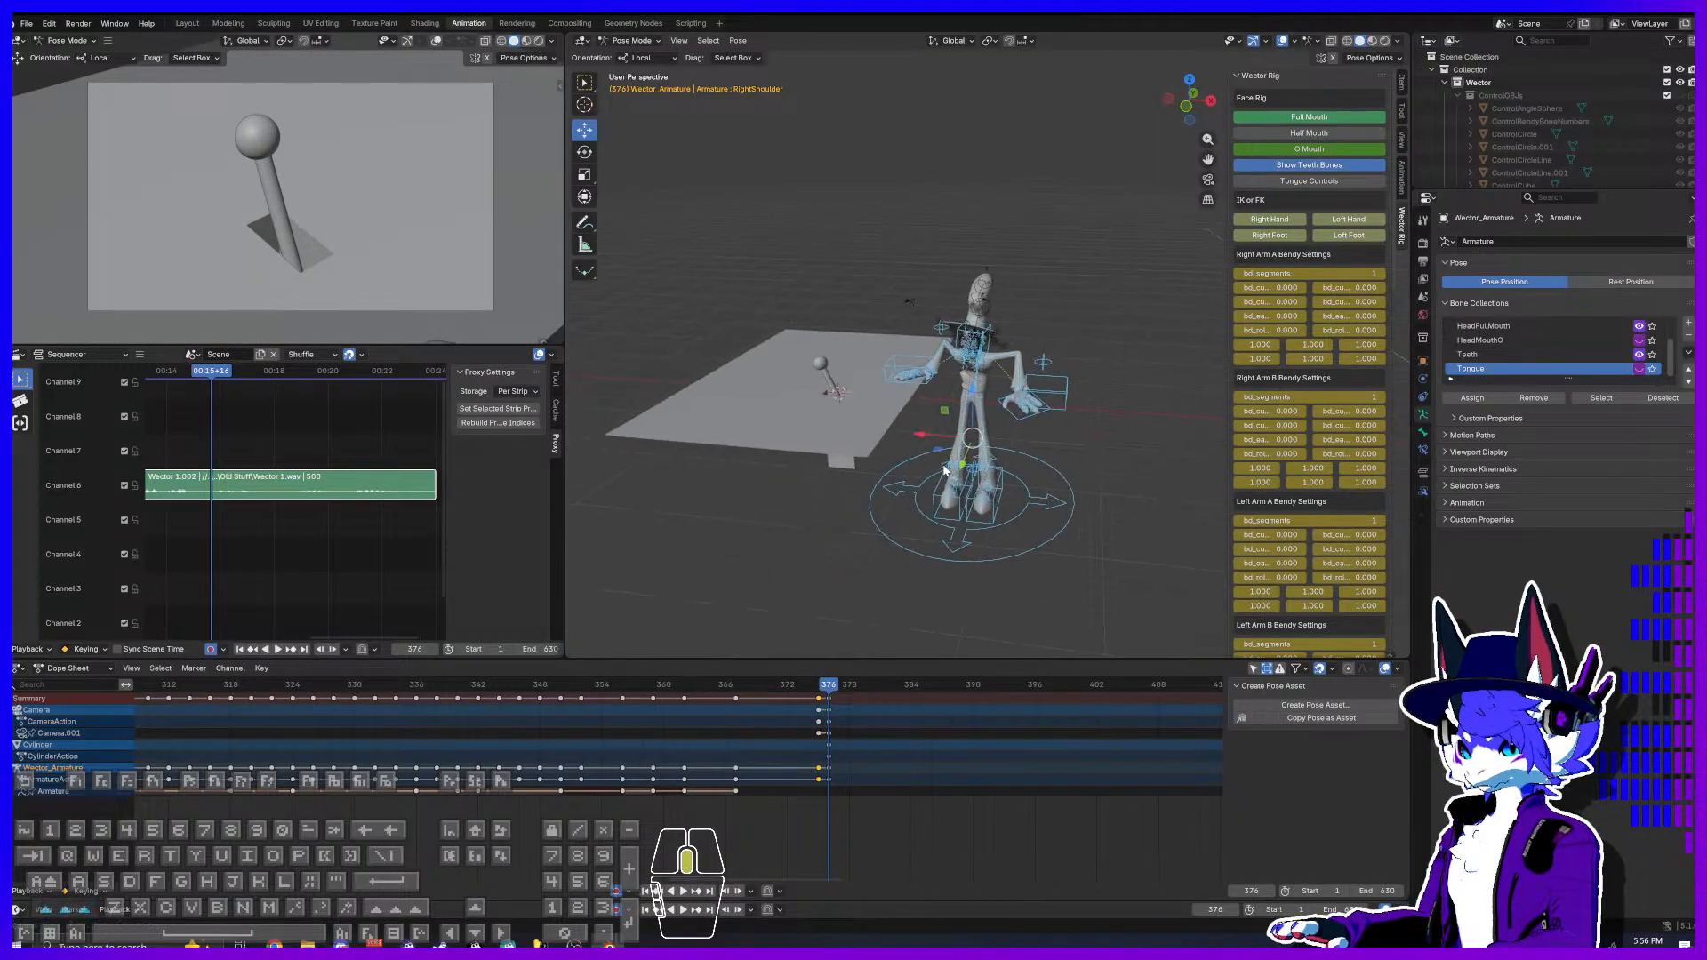
Step: Lower the RightShoulder bone and reposition the right-hand IK control near the edge of the lever's plane
scroll(938, 471, "up", 6)
left_click(1052, 348)
left_click(1021, 364)
left_click_drag(1032, 343, 982, 447)
left_click(887, 445)
left_click_drag(935, 389, 804, 408)
right_click(805, 409)
left_click_drag(922, 414, 882, 454)
Step: Rotate the RightHand bone about -38° around its local Z axis
left_click(920, 452)
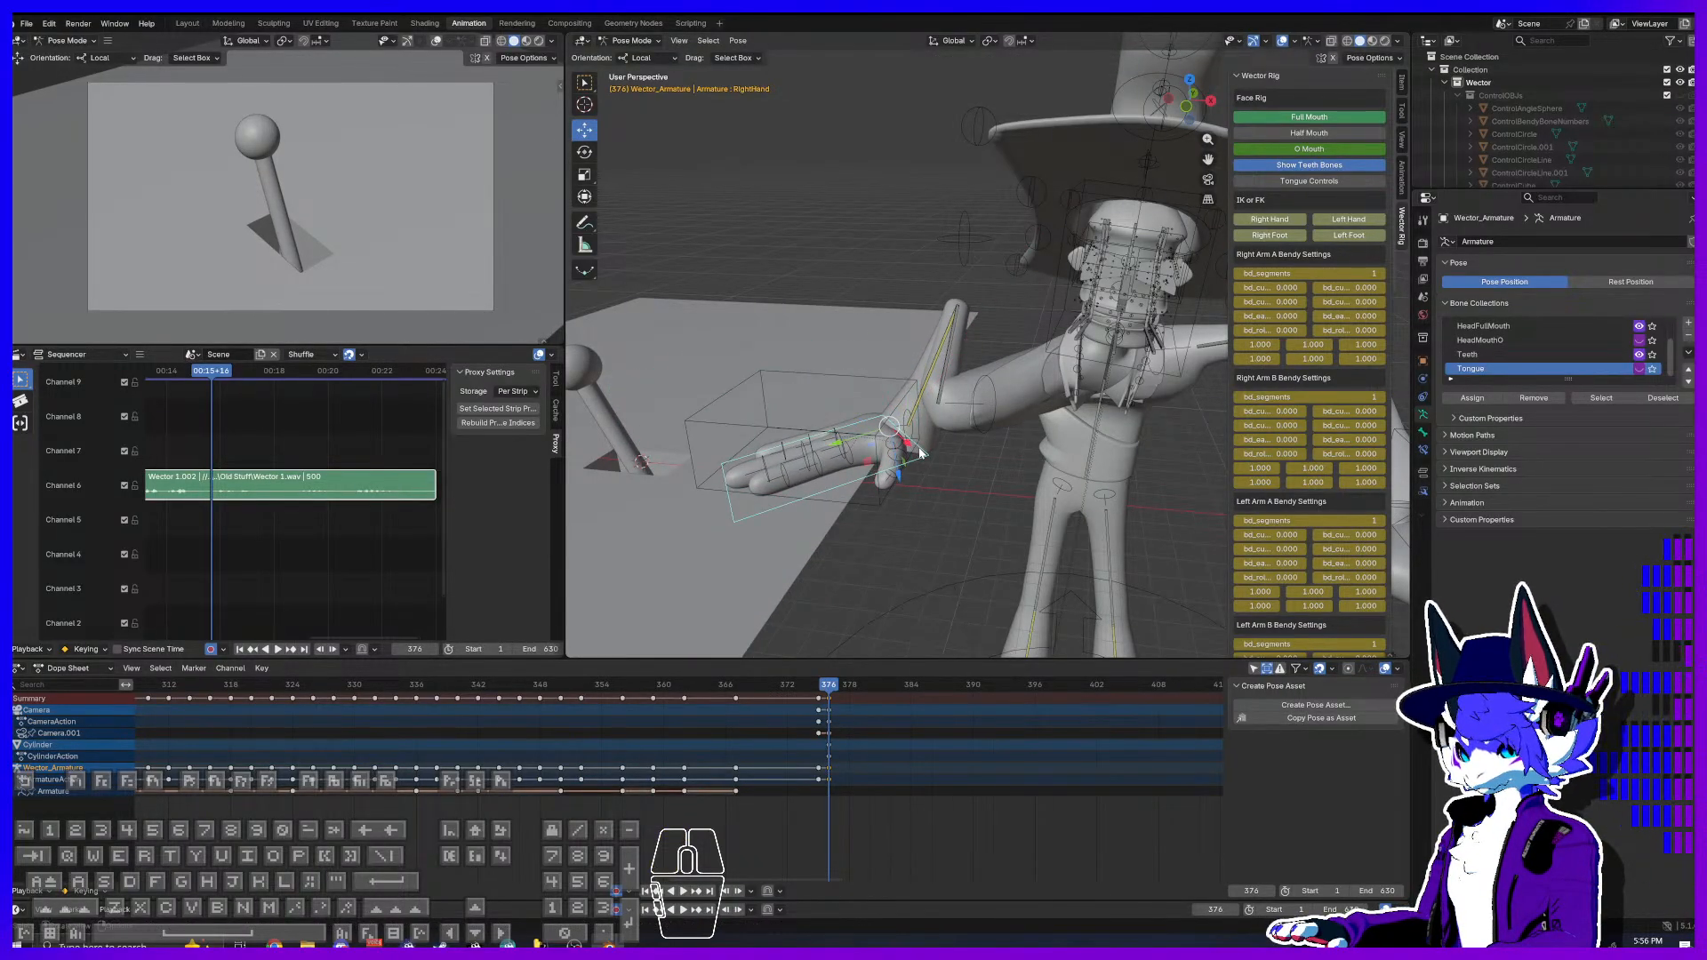
left_click(584, 152)
mouse_move(922, 439)
left_mouse_down()
mouse_move(881, 365)
mouse_move(903, 440)
mouse_move(857, 419)
mouse_move(916, 424)
left_mouse_up()
left_click(903, 442)
left_click(904, 442)
left_click(875, 414)
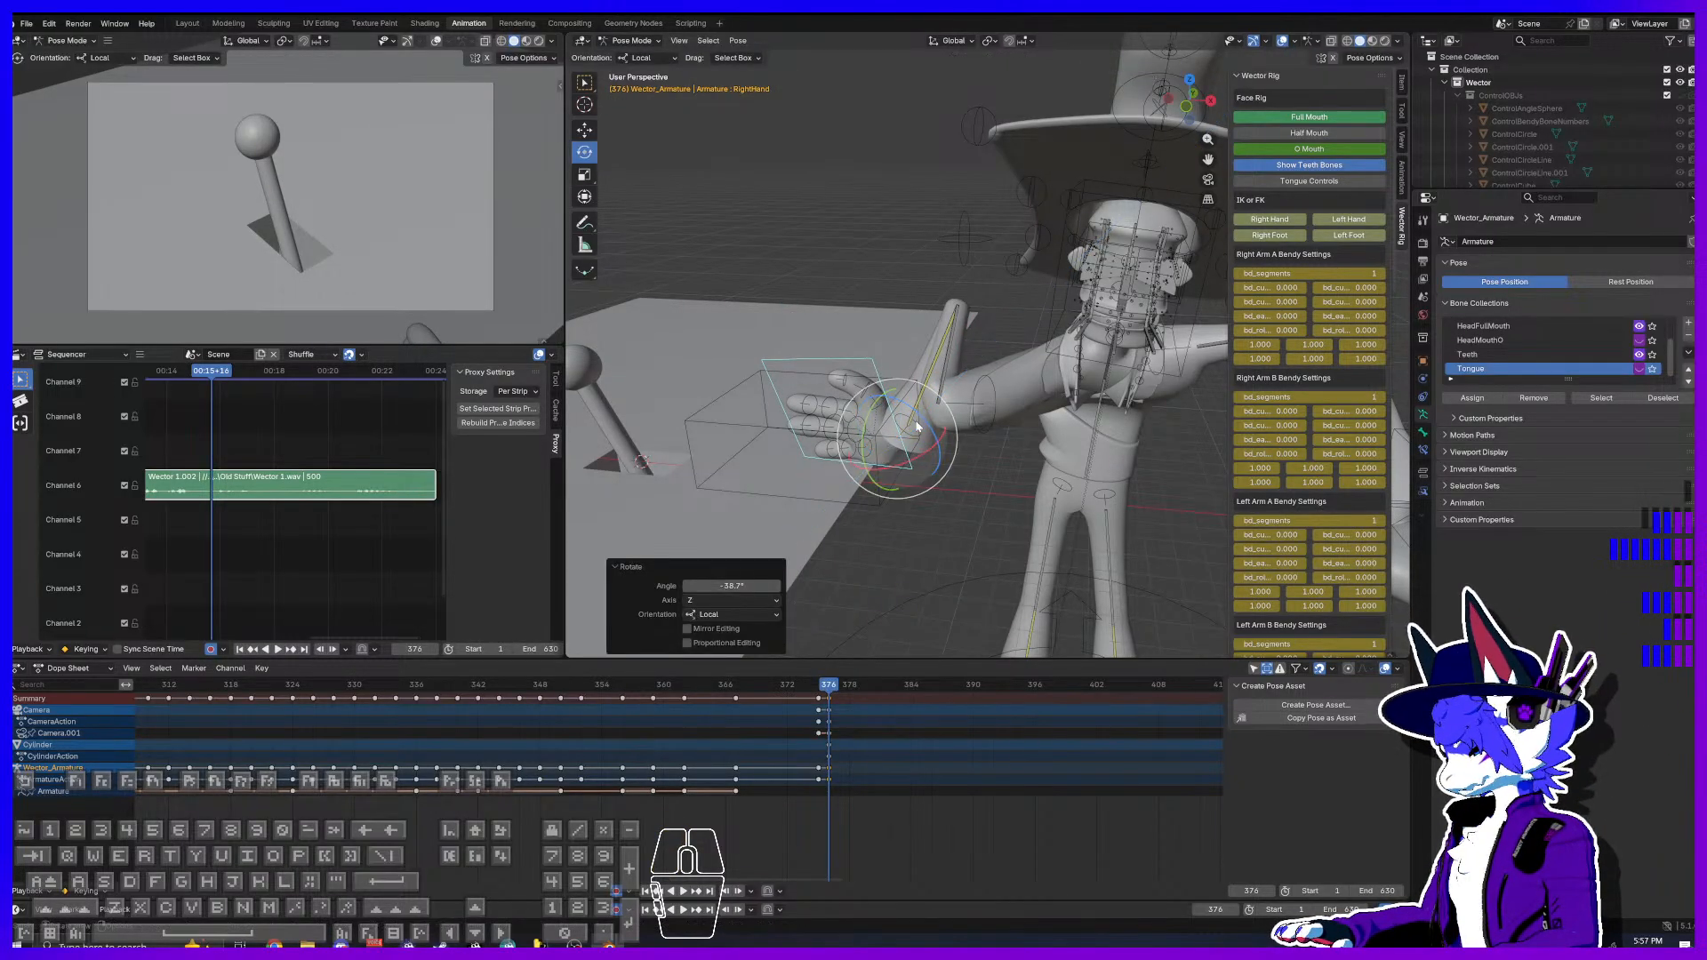
Step: Move the RightShoulder bone about -1.96 m along its local Y axis and save the file
left_click(941, 391)
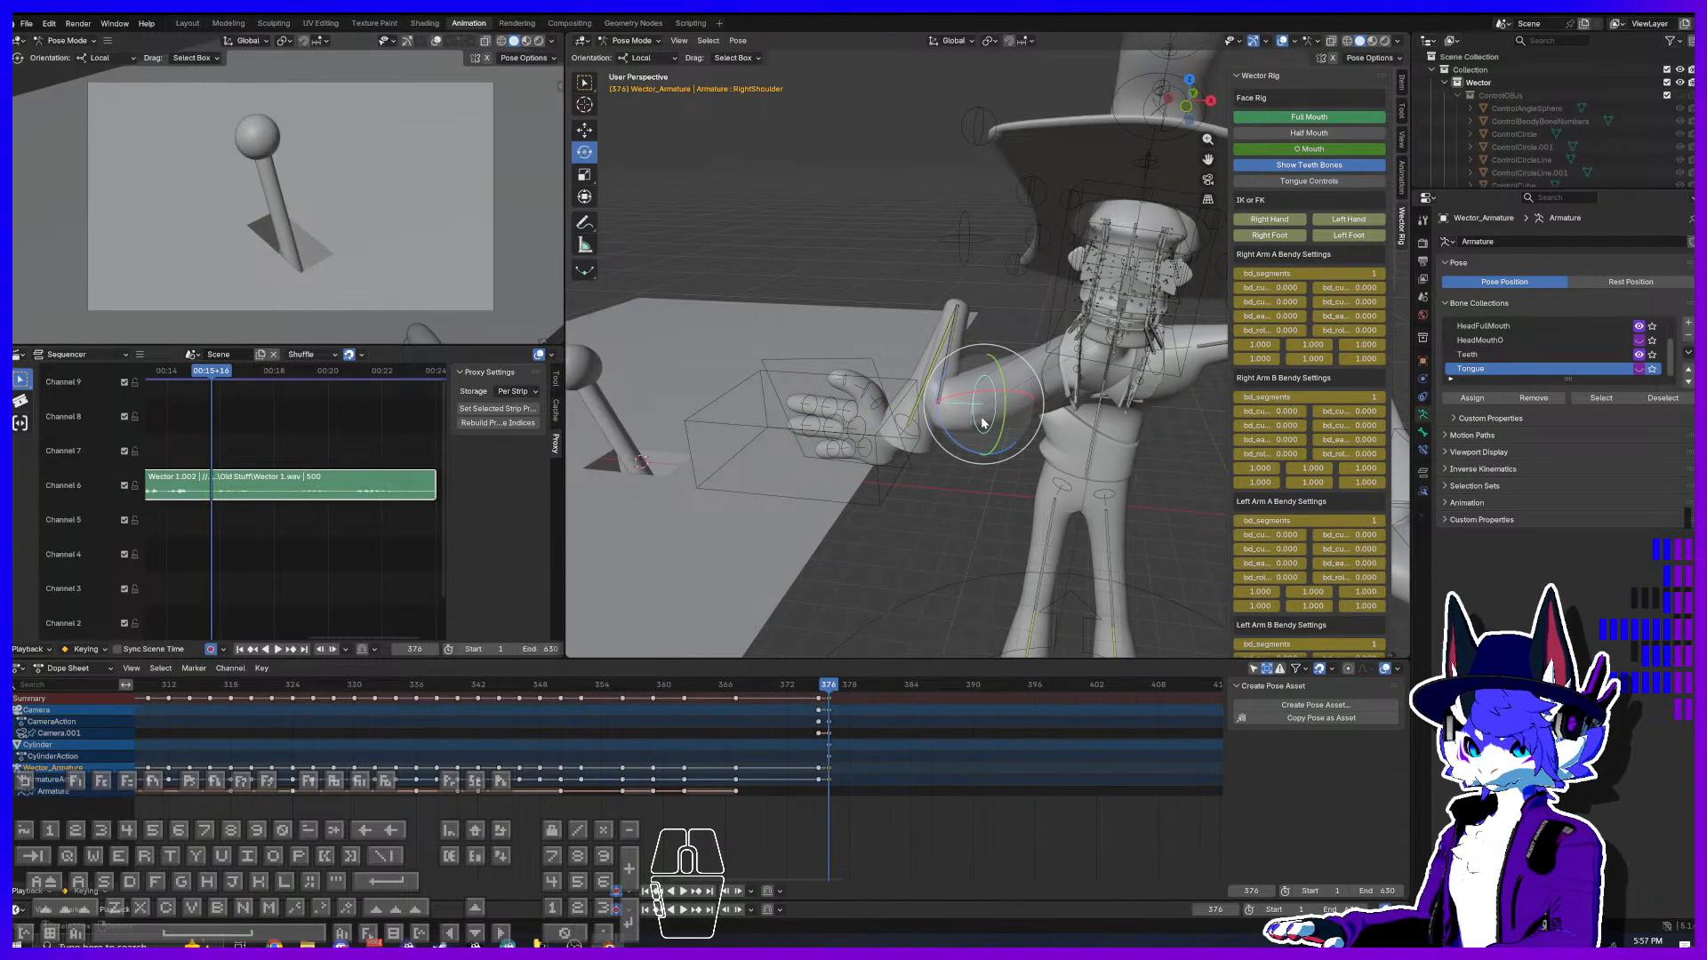
left_click(584, 131)
left_click(976, 411)
left_click_drag(943, 406, 1010, 417)
mouse_move(1009, 462)
middle_mouse_down()
mouse_move(1031, 467)
mouse_move(1005, 471)
middle_mouse_up()
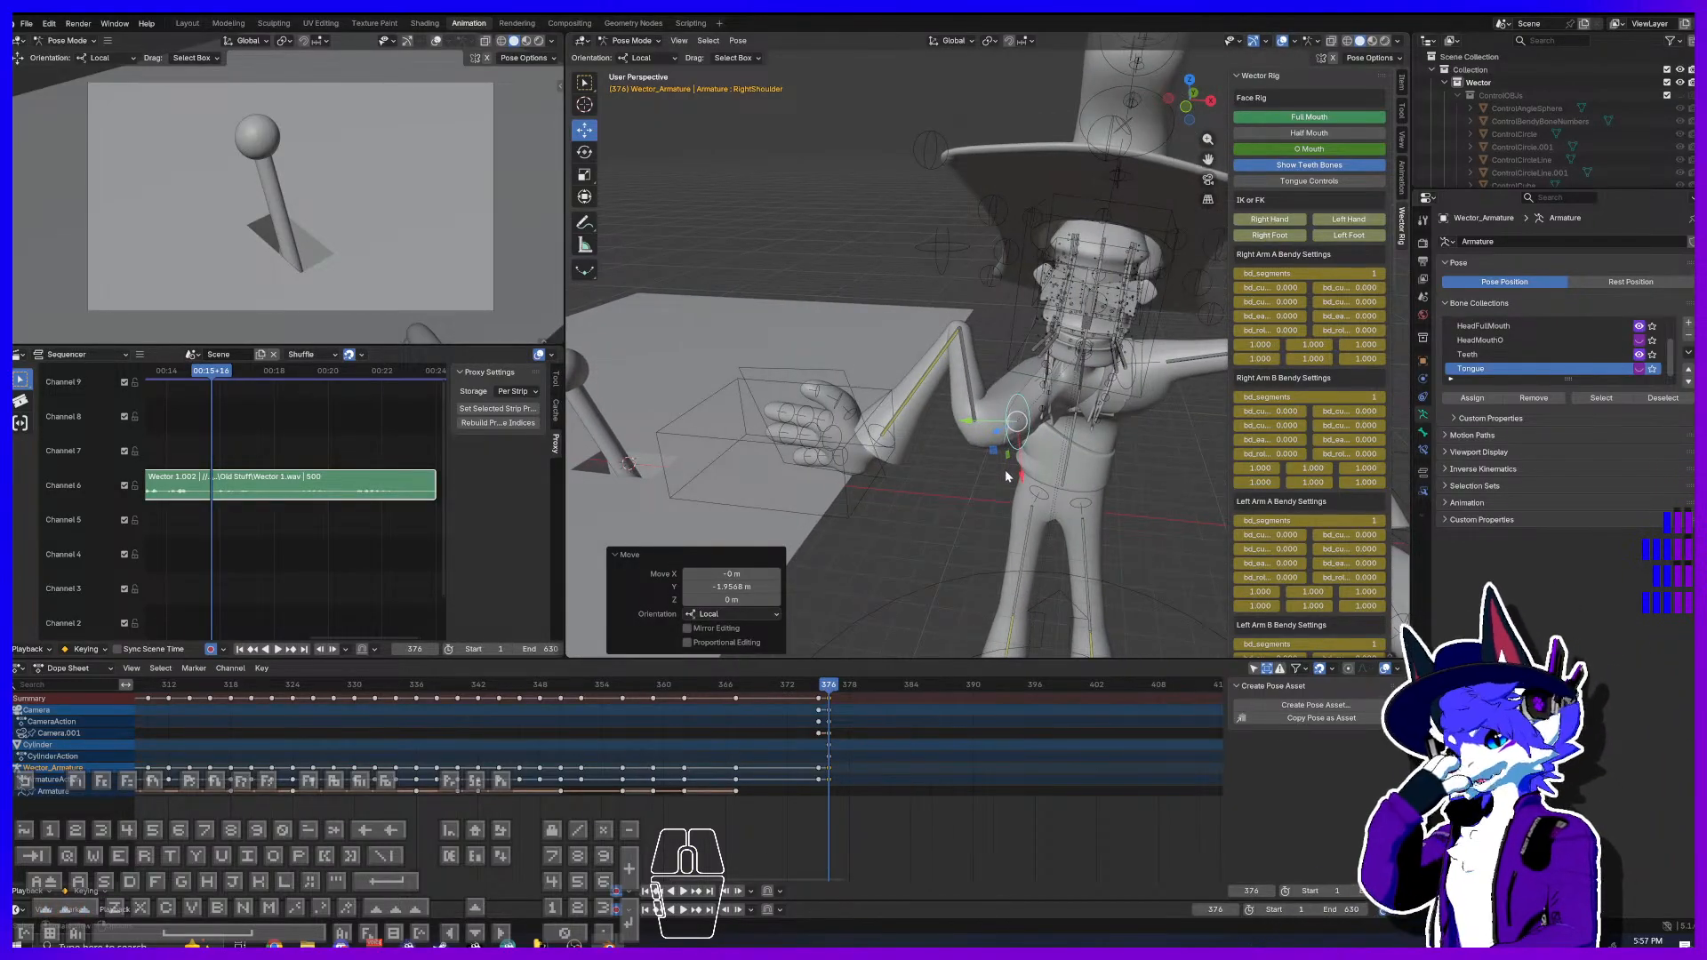
key("ctrl+s")
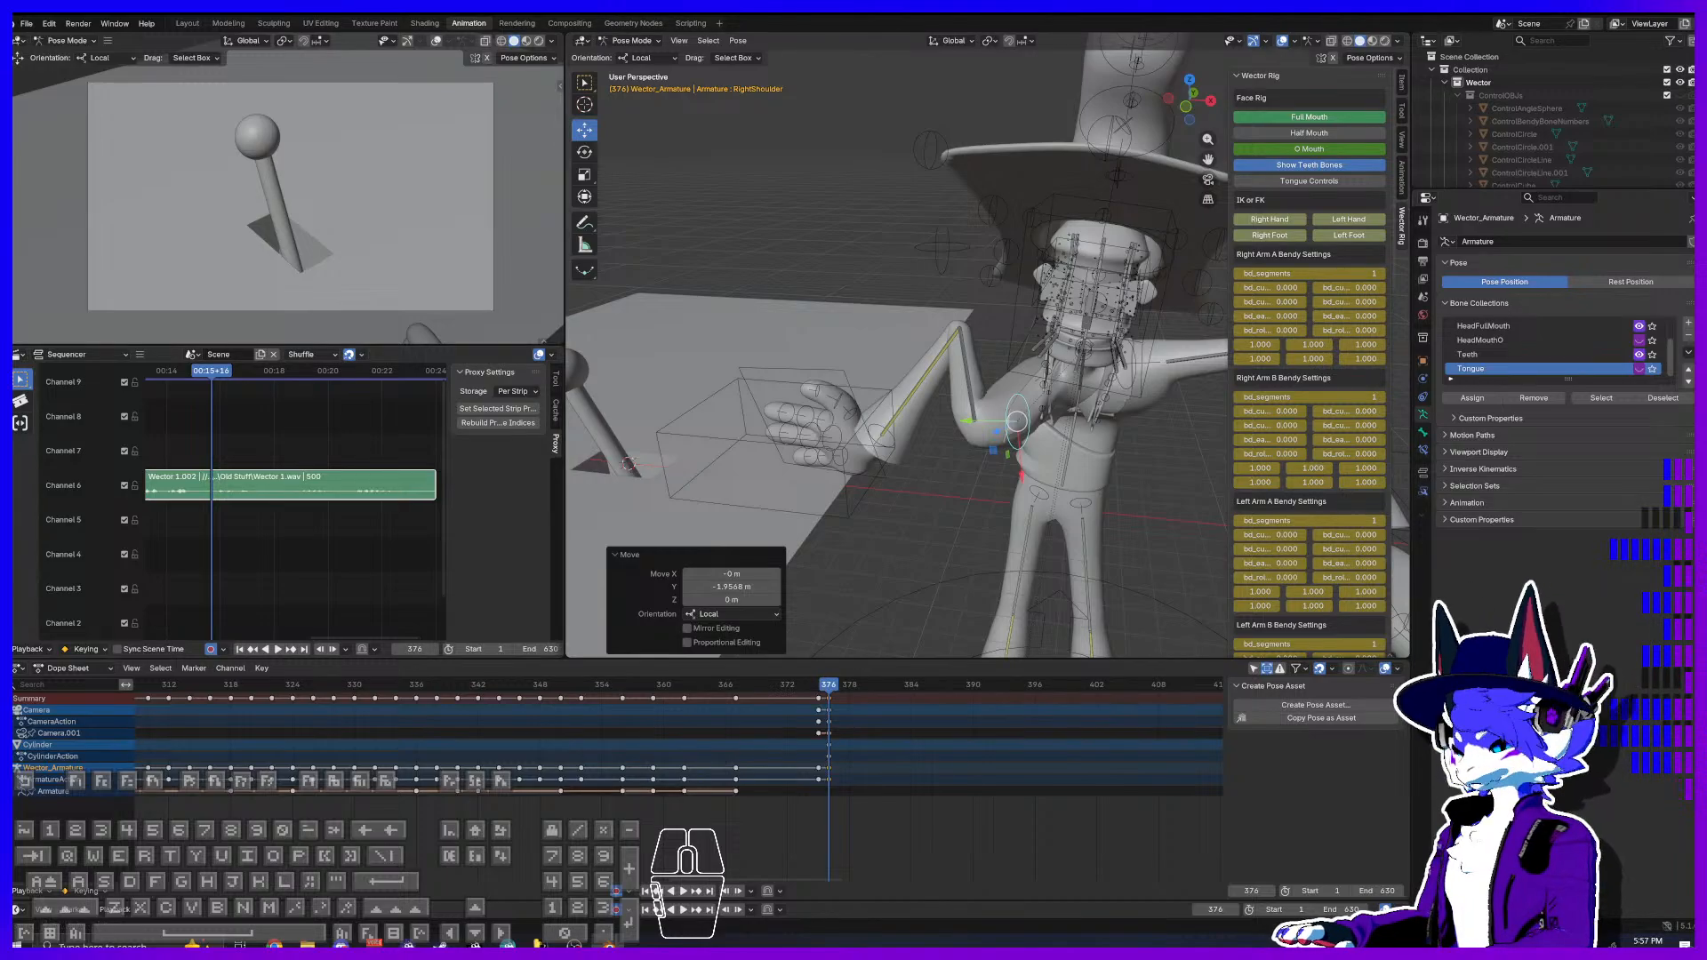
left_click(969, 421)
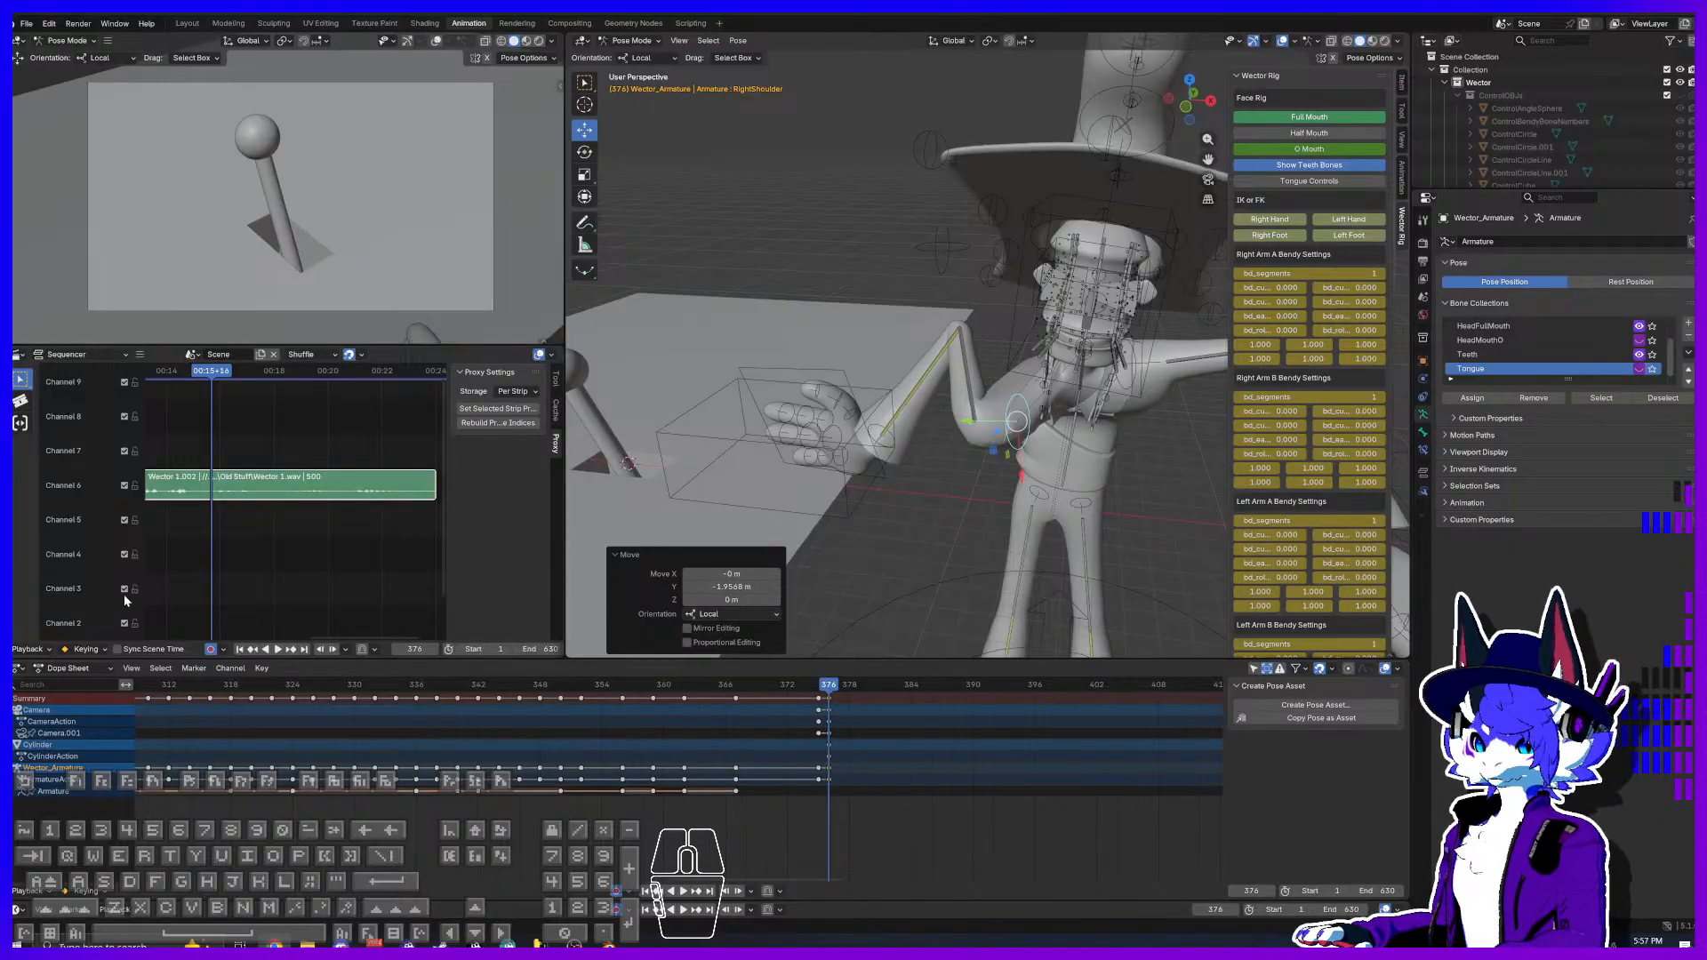
Step: Rotate the right hand's index and pinky base bones to spread the fingers, turning the pinky's about 10.5° around local Z
middle_click_drag(860, 370, 905, 387, "shift")
scroll(857, 431, "up", 3)
middle_click_drag(800, 428, 894, 434, "shift")
left_click(894, 434)
left_click(584, 152)
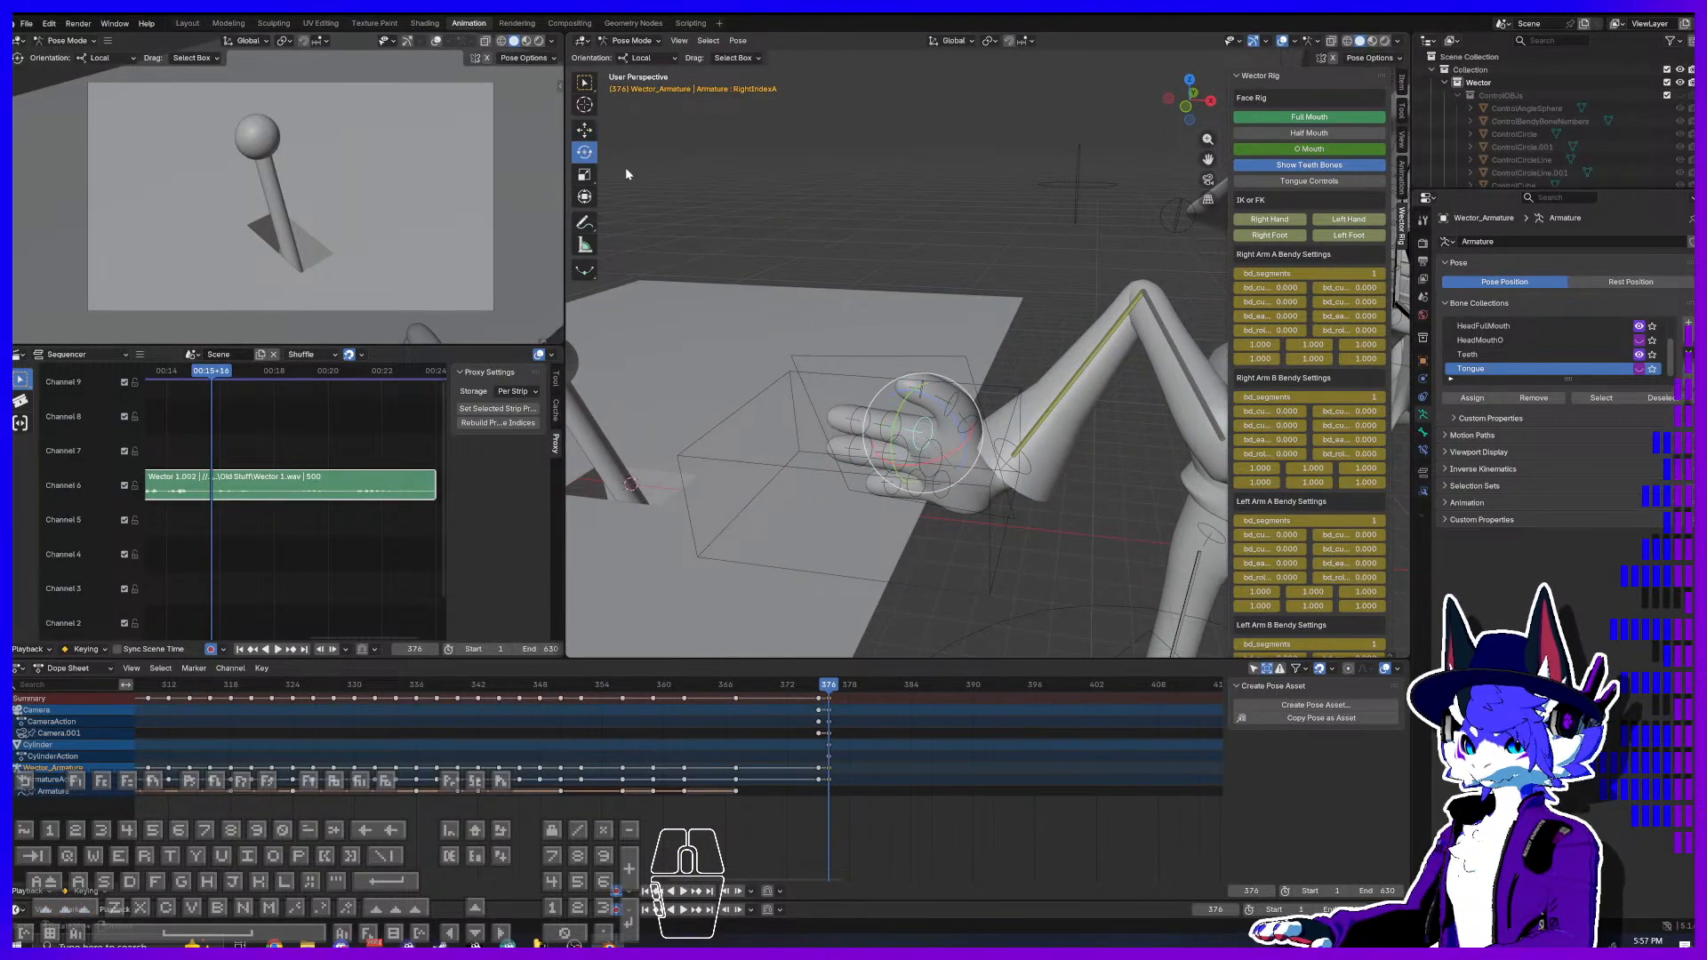
left_click_drag(947, 412, 980, 485)
left_click(944, 484)
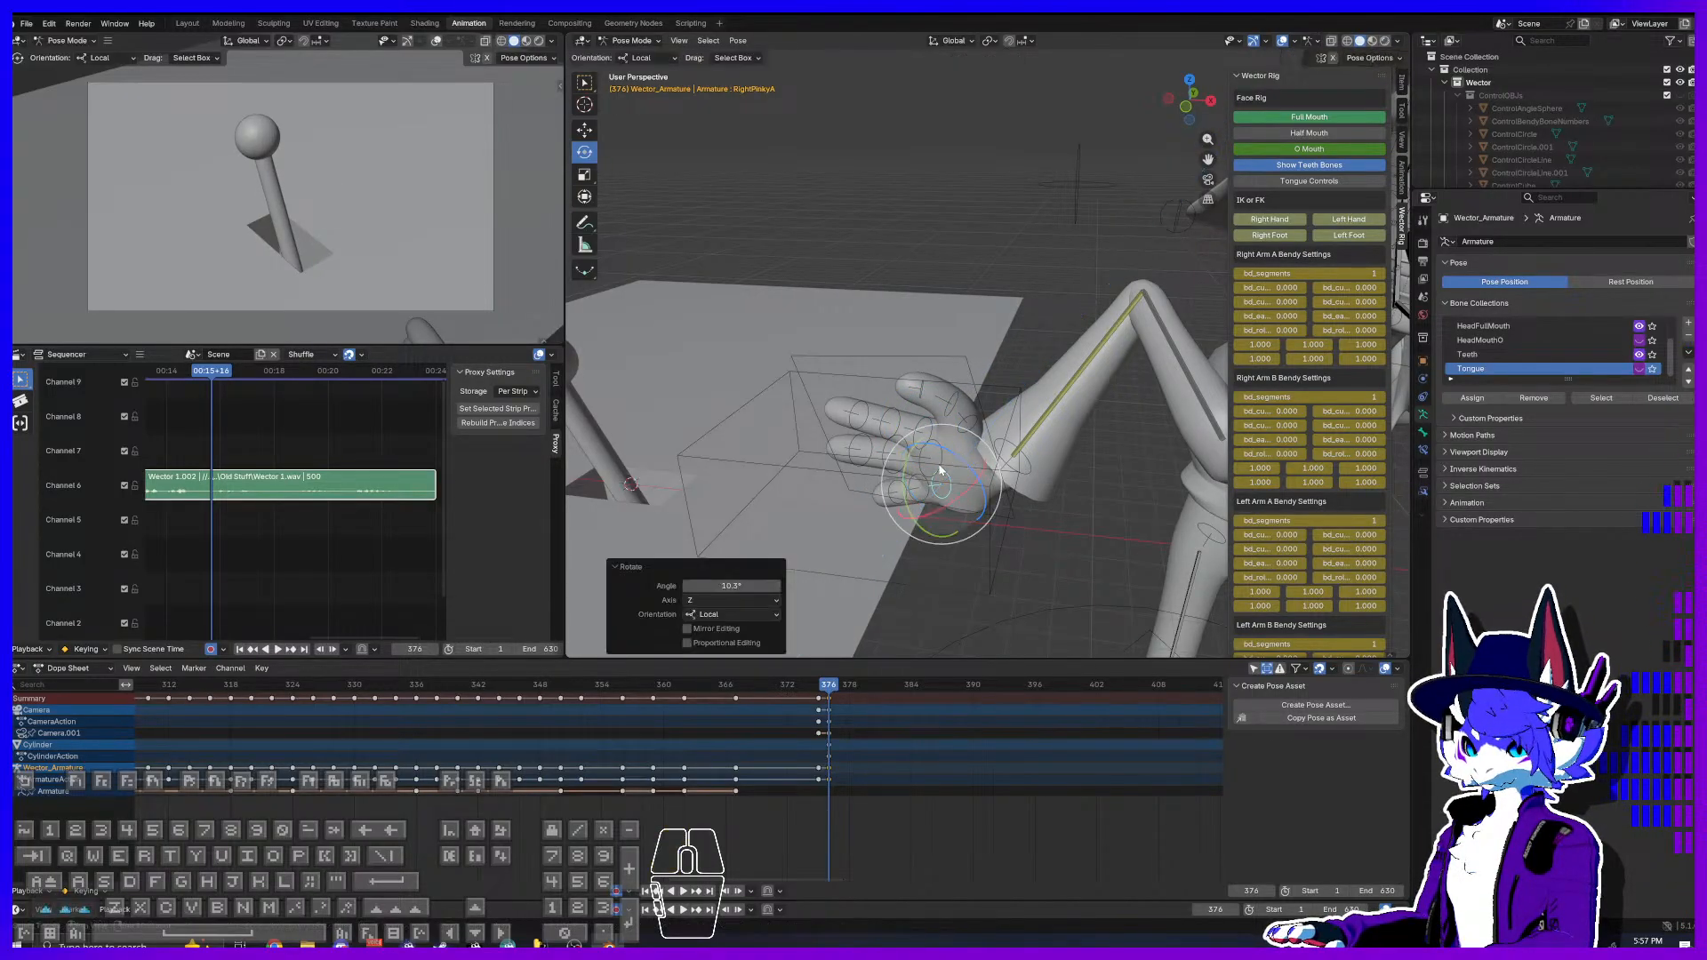
Step: Rotate the RightHand bone about 7.5° around its local Y axis
middle_click_drag(982, 482, 997, 476, "shift")
left_click(1022, 455)
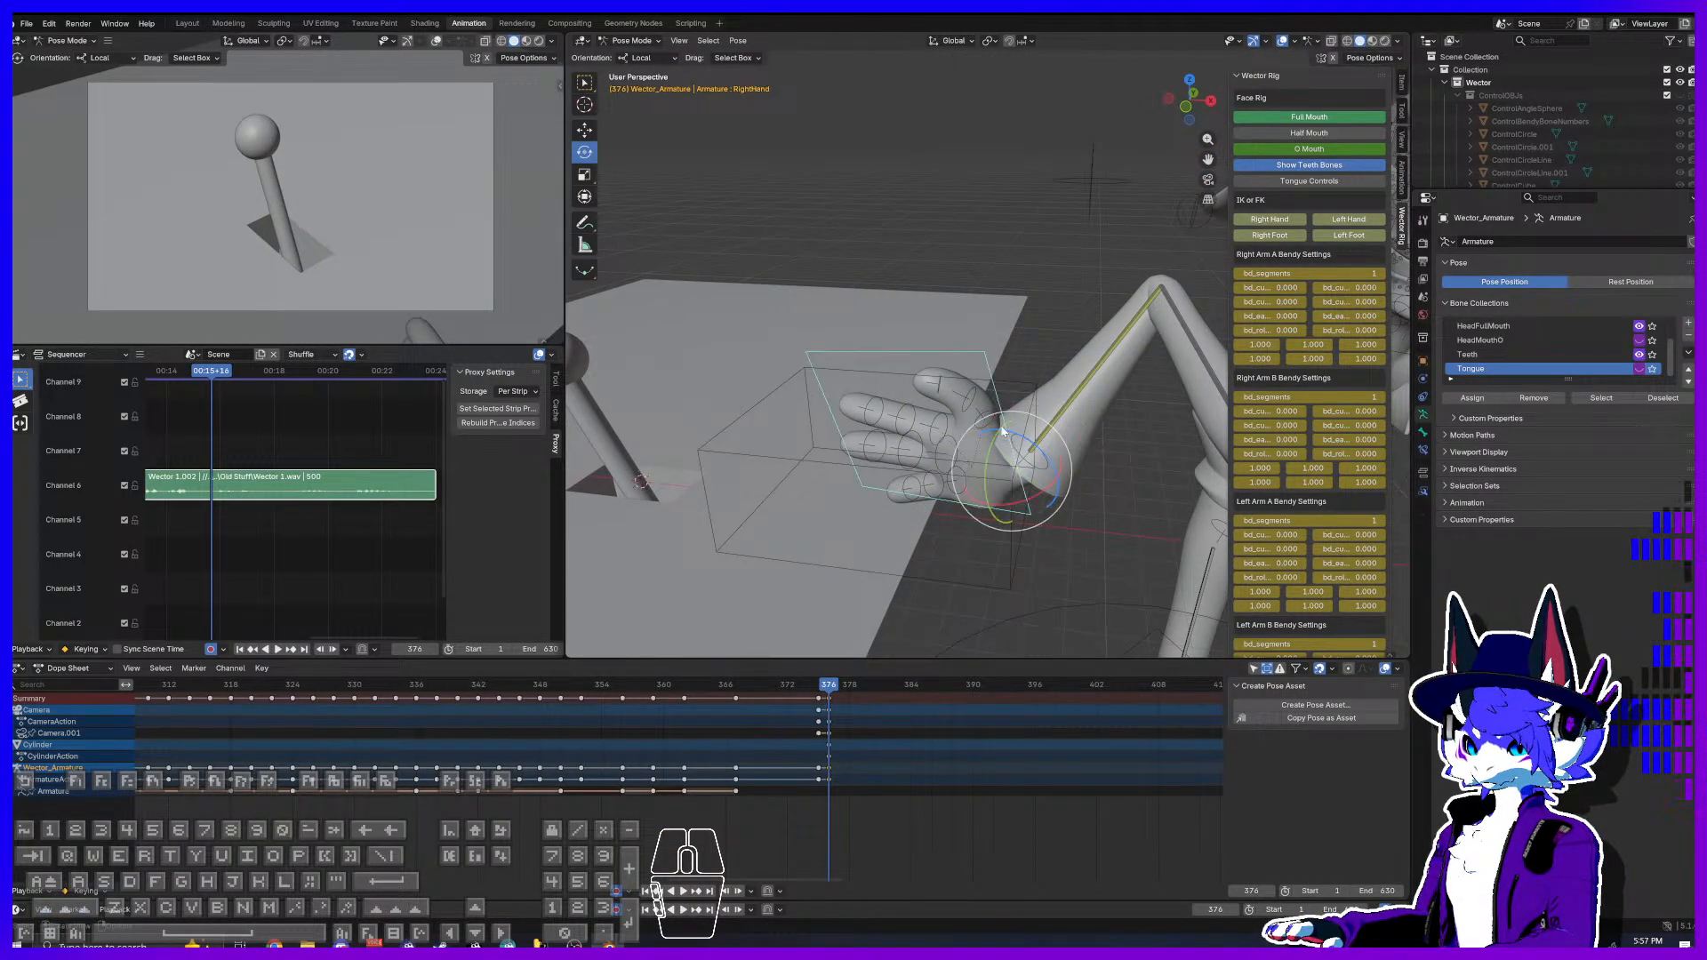
left_click_drag(994, 449, 996, 440)
Step: At frame 394, reach the right-hand IK control toward the lever, moving it about 8.5 m along local Z and -2.04 m along local X
left_click_drag(840, 695, 1019, 700)
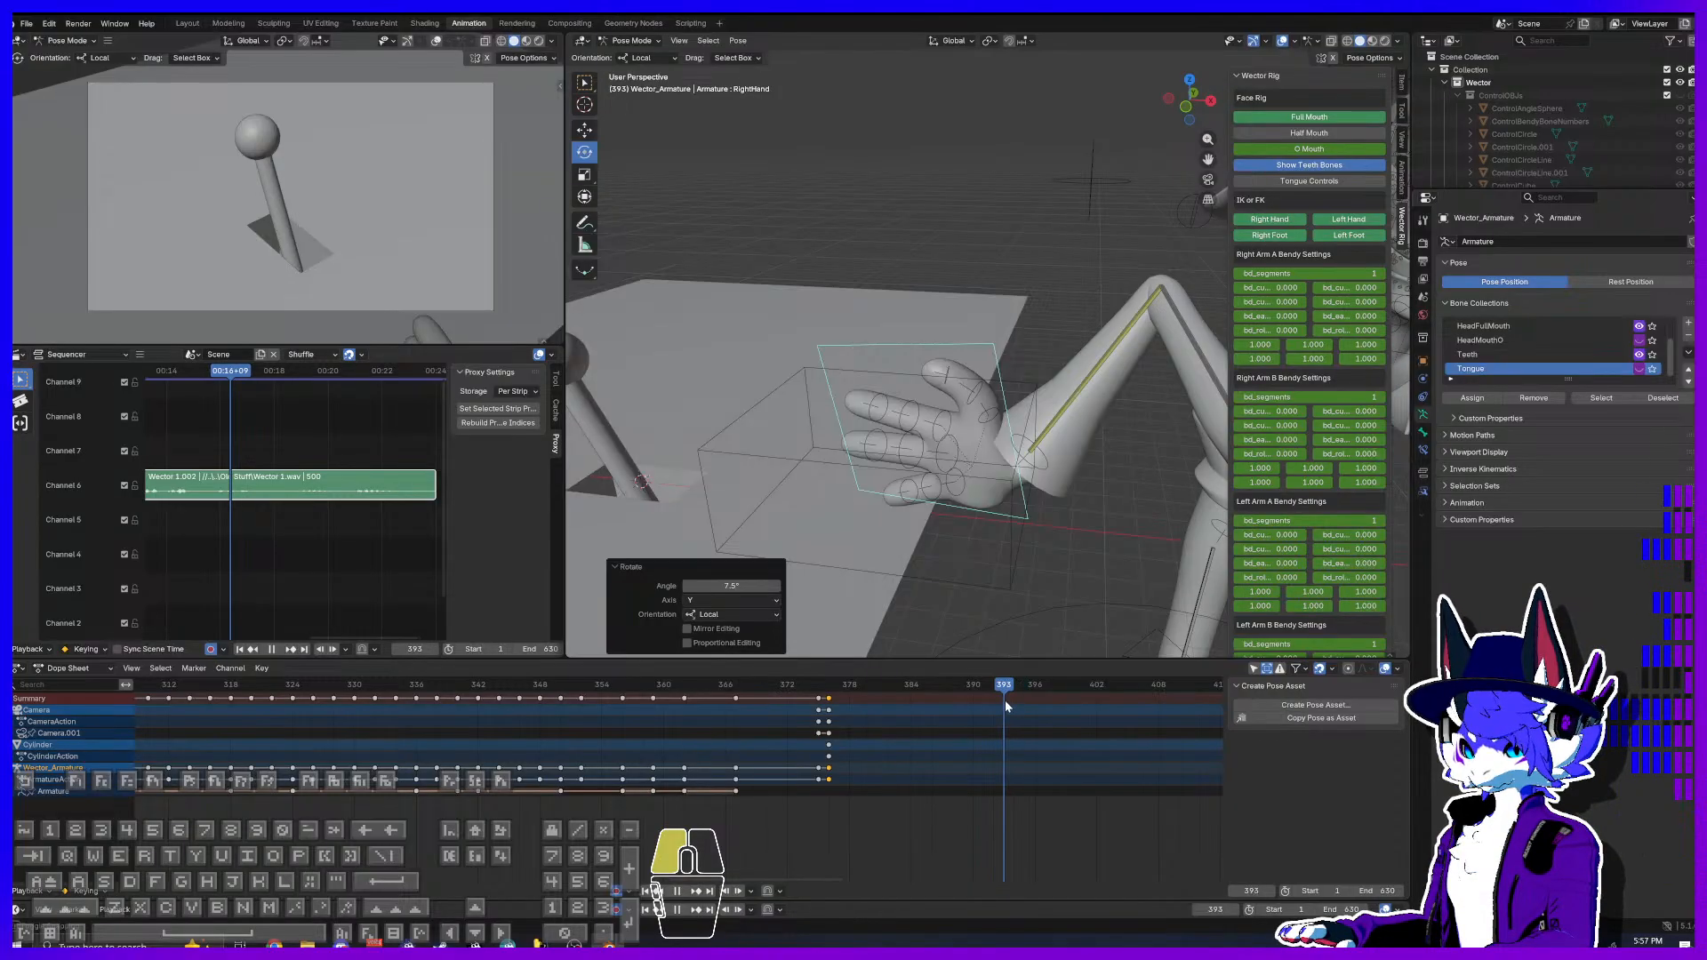
middle_click_drag(832, 469, 862, 488, "shift")
left_click(860, 488)
left_click(584, 129)
left_click_drag(1039, 472, 828, 469)
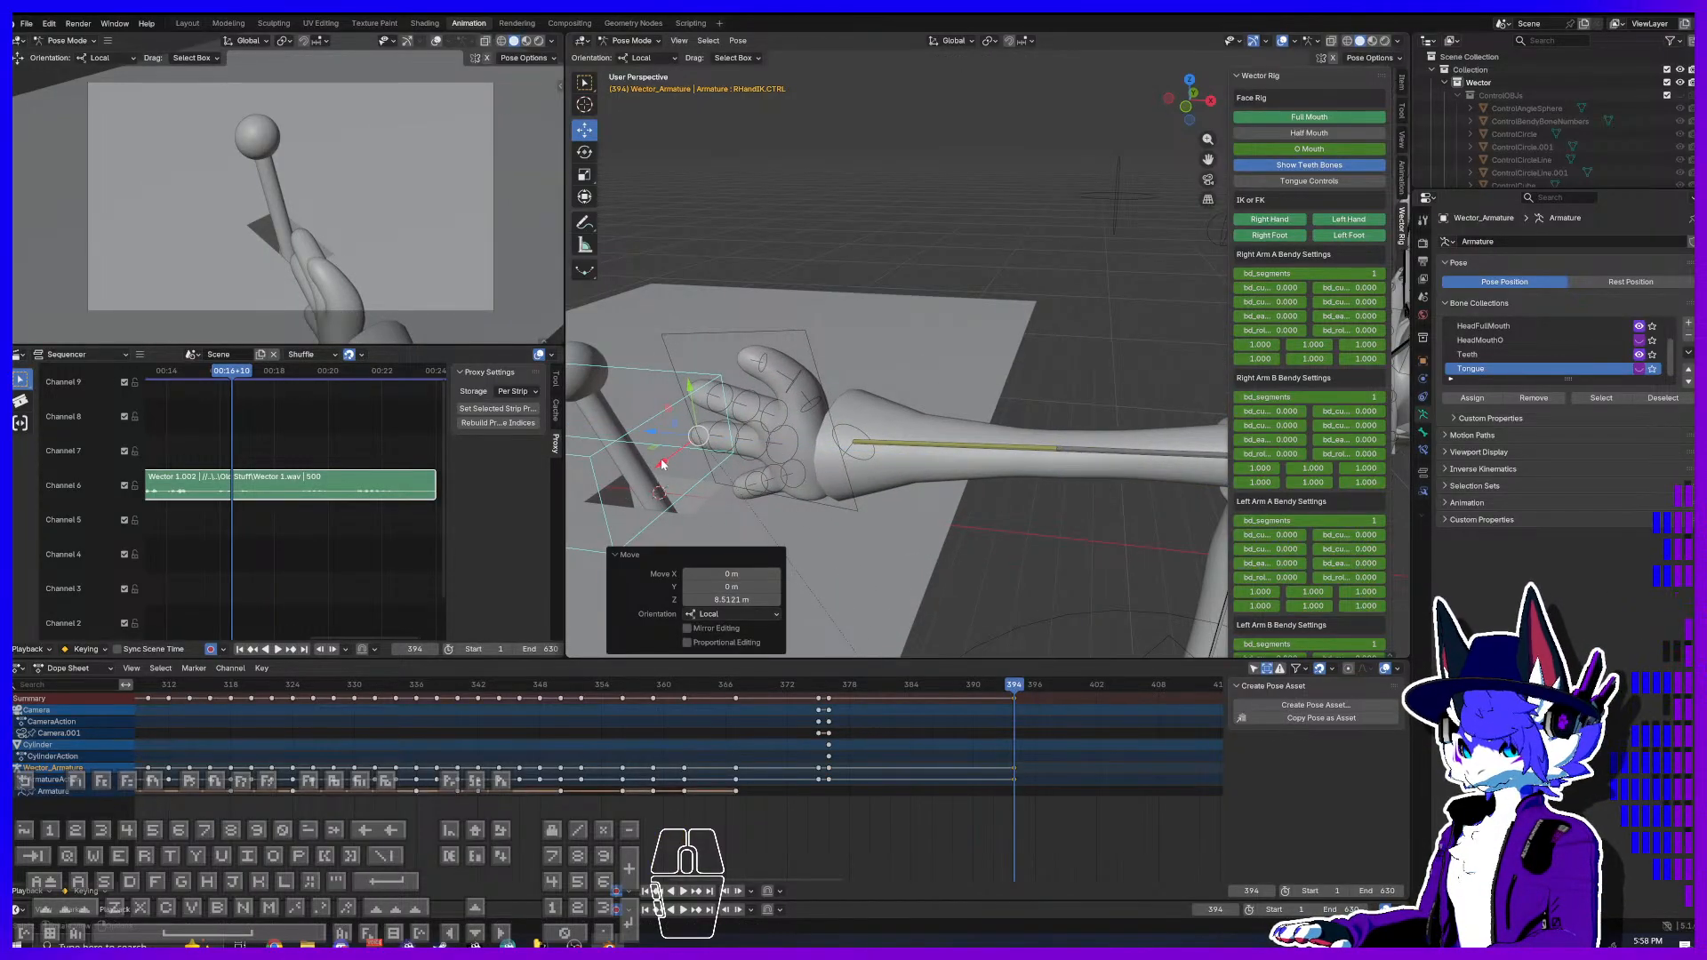
left_click_drag(663, 463, 737, 458)
Step: Switch the transform orientation to Global and move the RightShoulder bone about -7 m along X
scroll(931, 425, "down", 4)
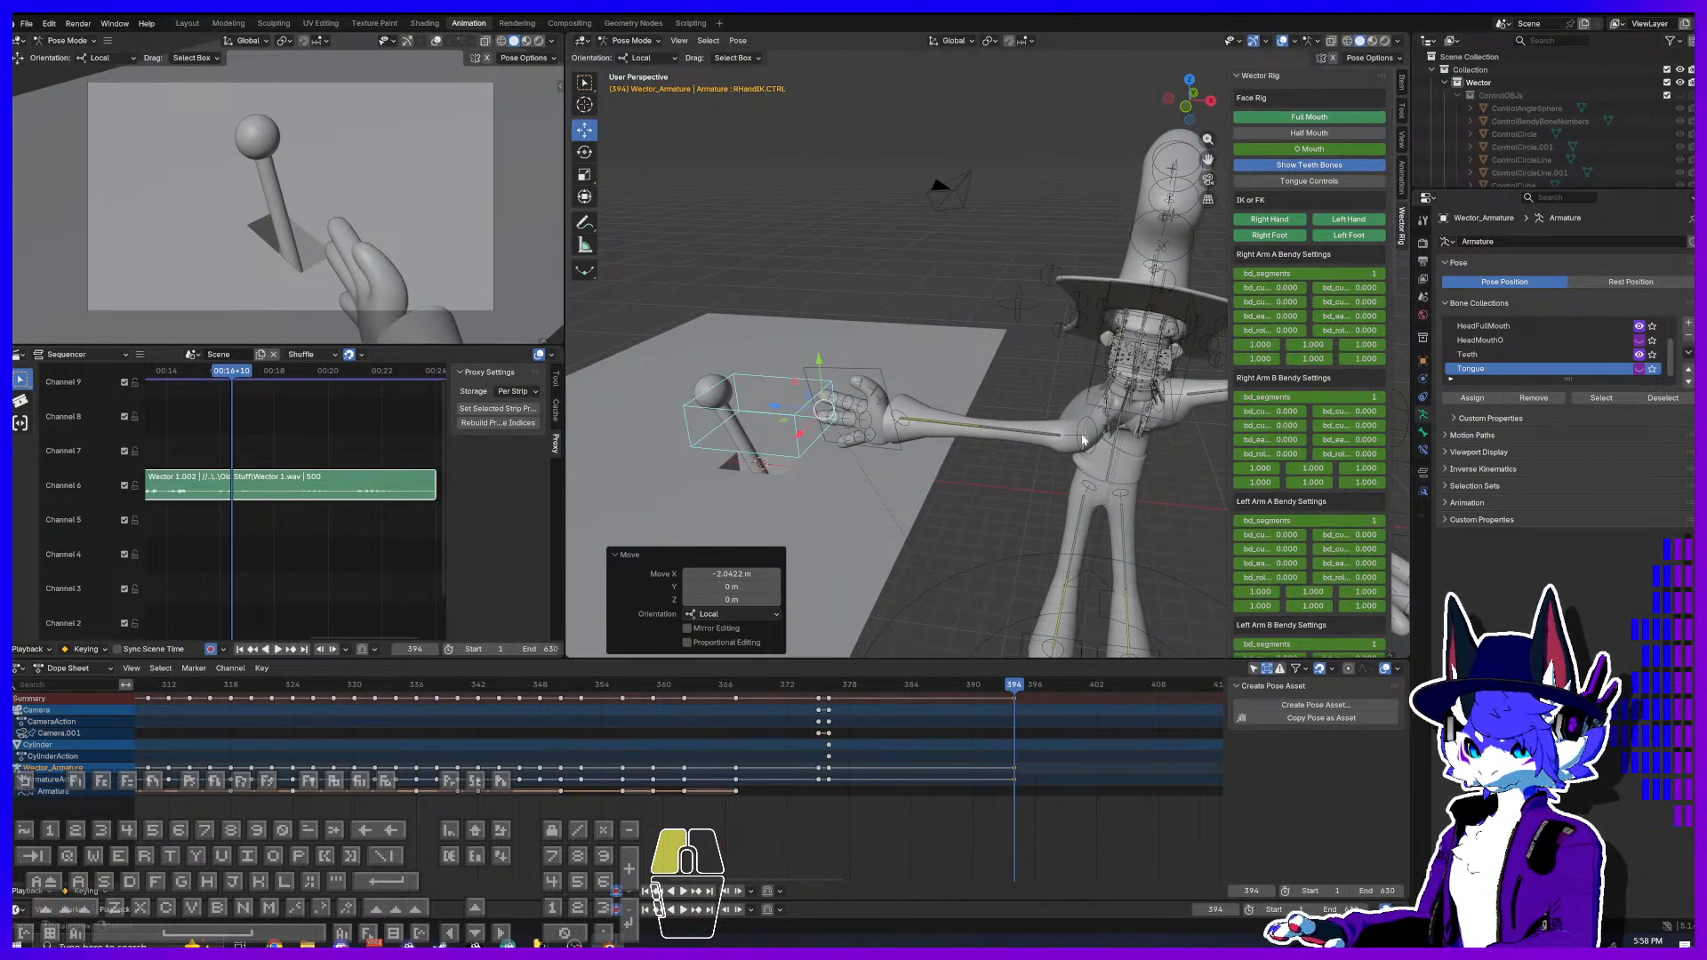
left_click(1082, 439)
left_click_drag(1040, 435, 960, 436)
right_click(960, 435)
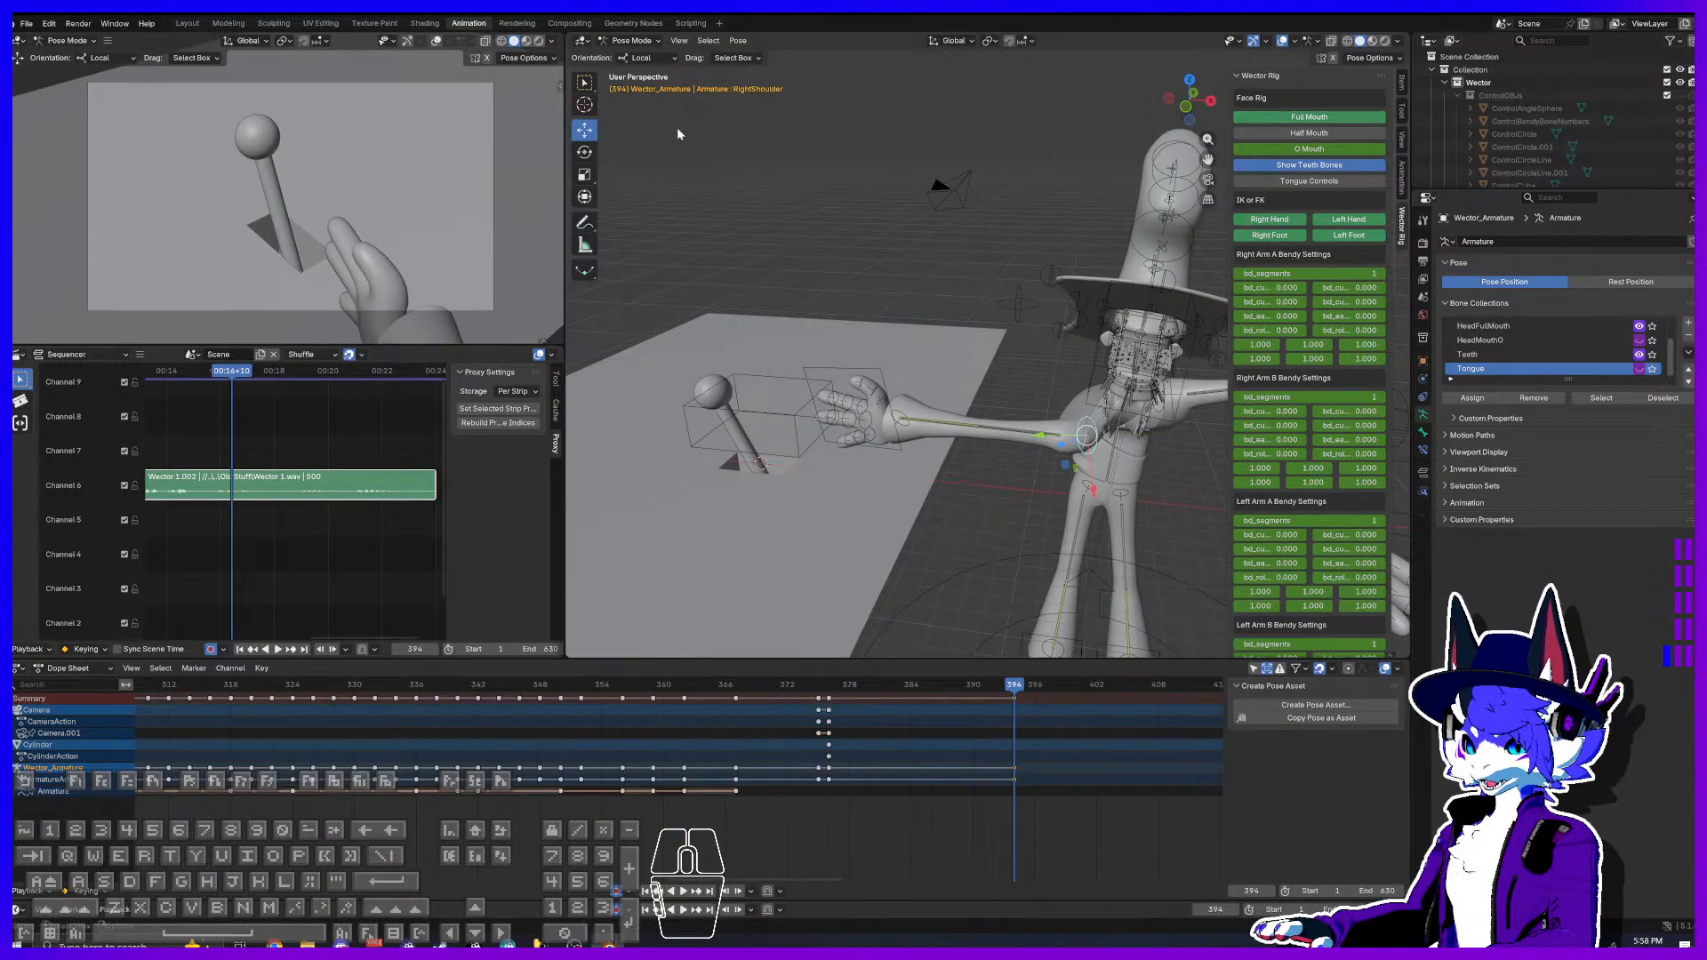
left_click(642, 57)
left_click(640, 72)
left_click_drag(1139, 442, 967, 409)
middle_click_drag(663, 405, 832, 417, "shift")
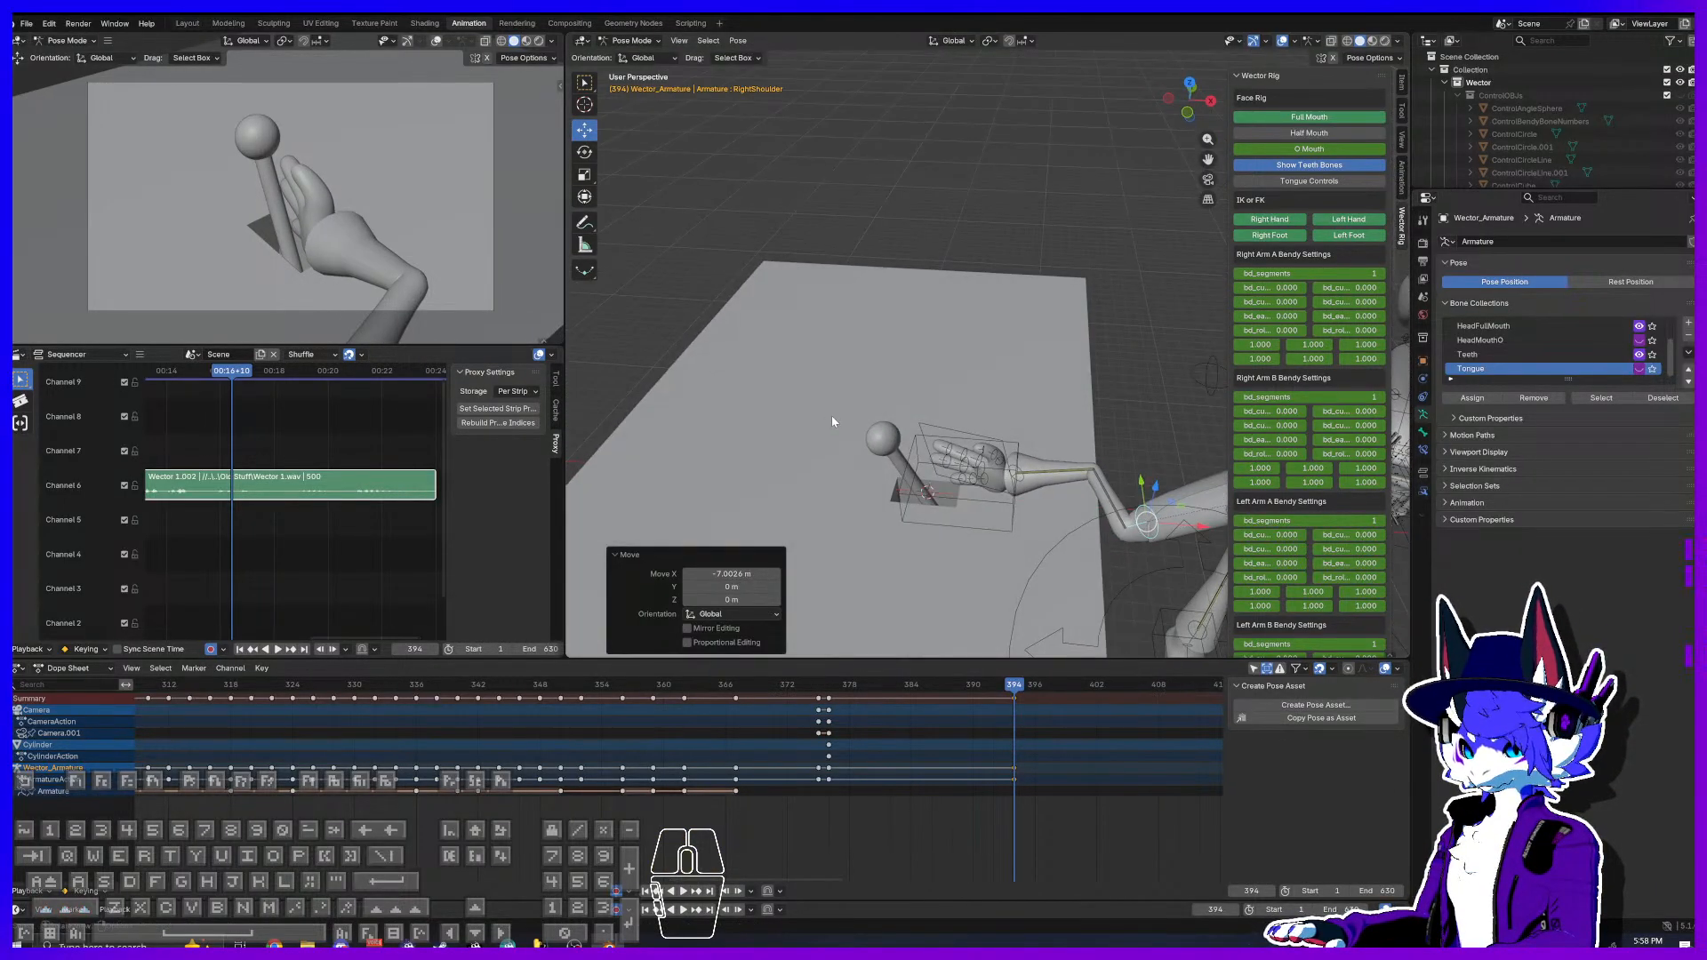
Step: Move the right-hand IK control about -2.18 m along global X and -2.07 m along global Z toward the lever's shaft
left_click(944, 499)
left_click_drag(1071, 477, 1042, 472)
middle_click_drag(1042, 473, 1027, 414)
scroll(1026, 416, "up", 5)
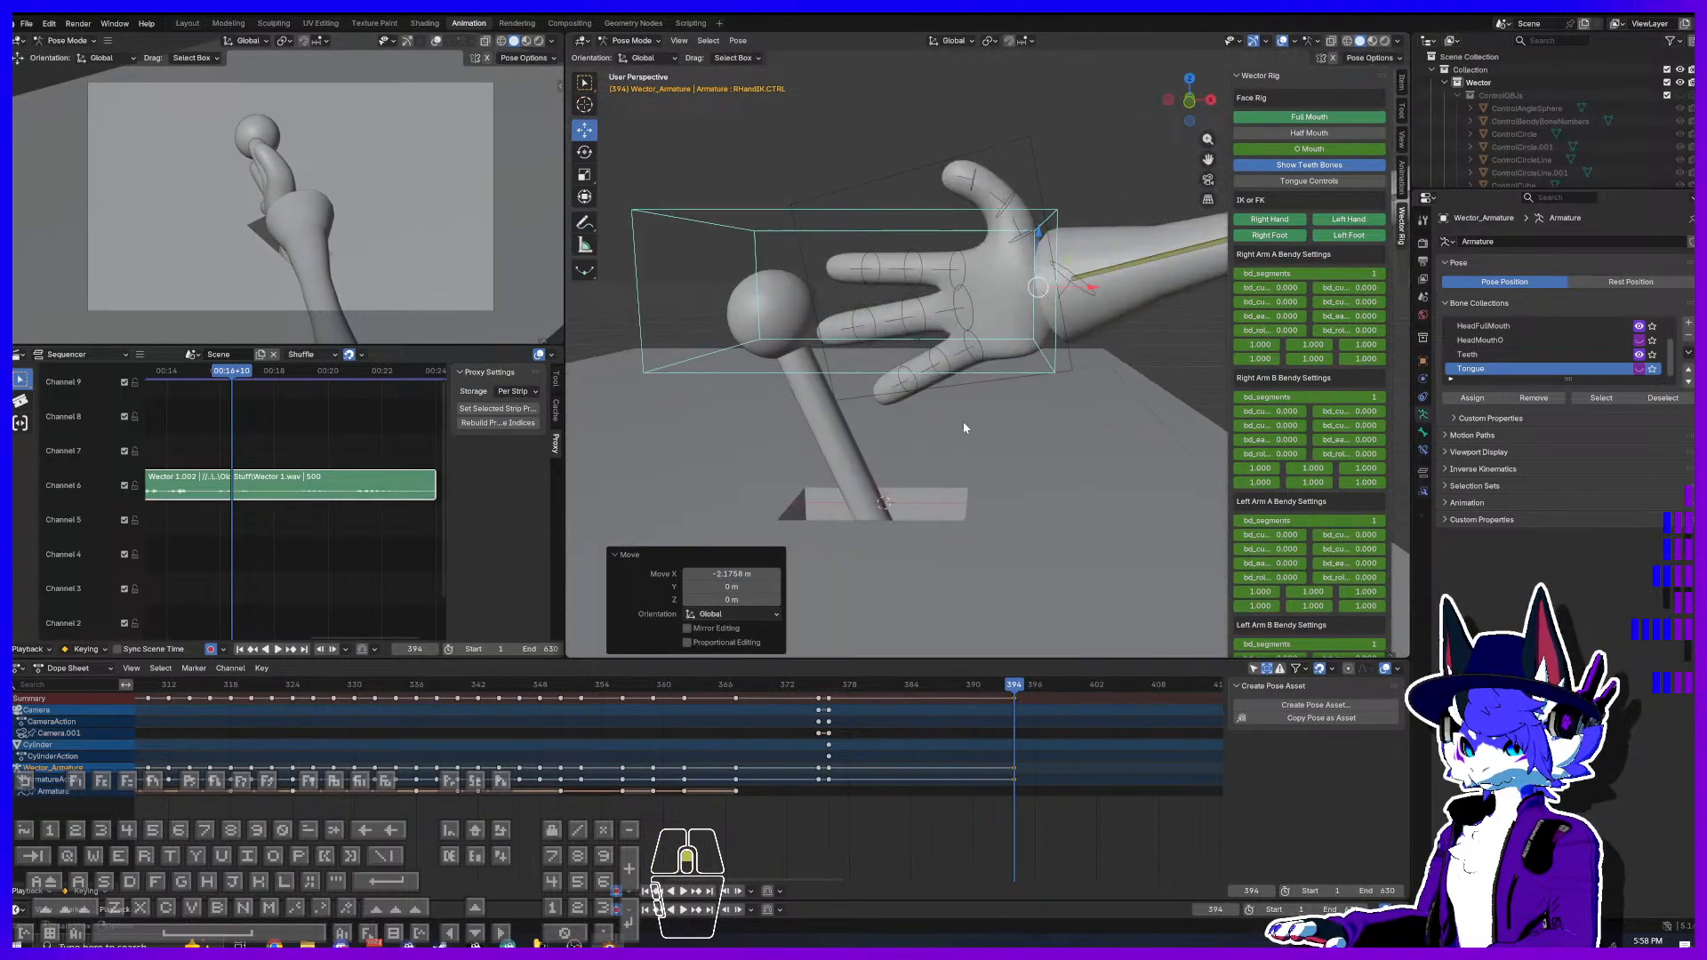
left_click_drag(1081, 238, 1081, 349)
left_click_drag(1123, 406, 1040, 396)
right_click(1040, 396)
scroll(1058, 383, "down", 6)
middle_click_drag(1060, 381, 766, 405, "shift")
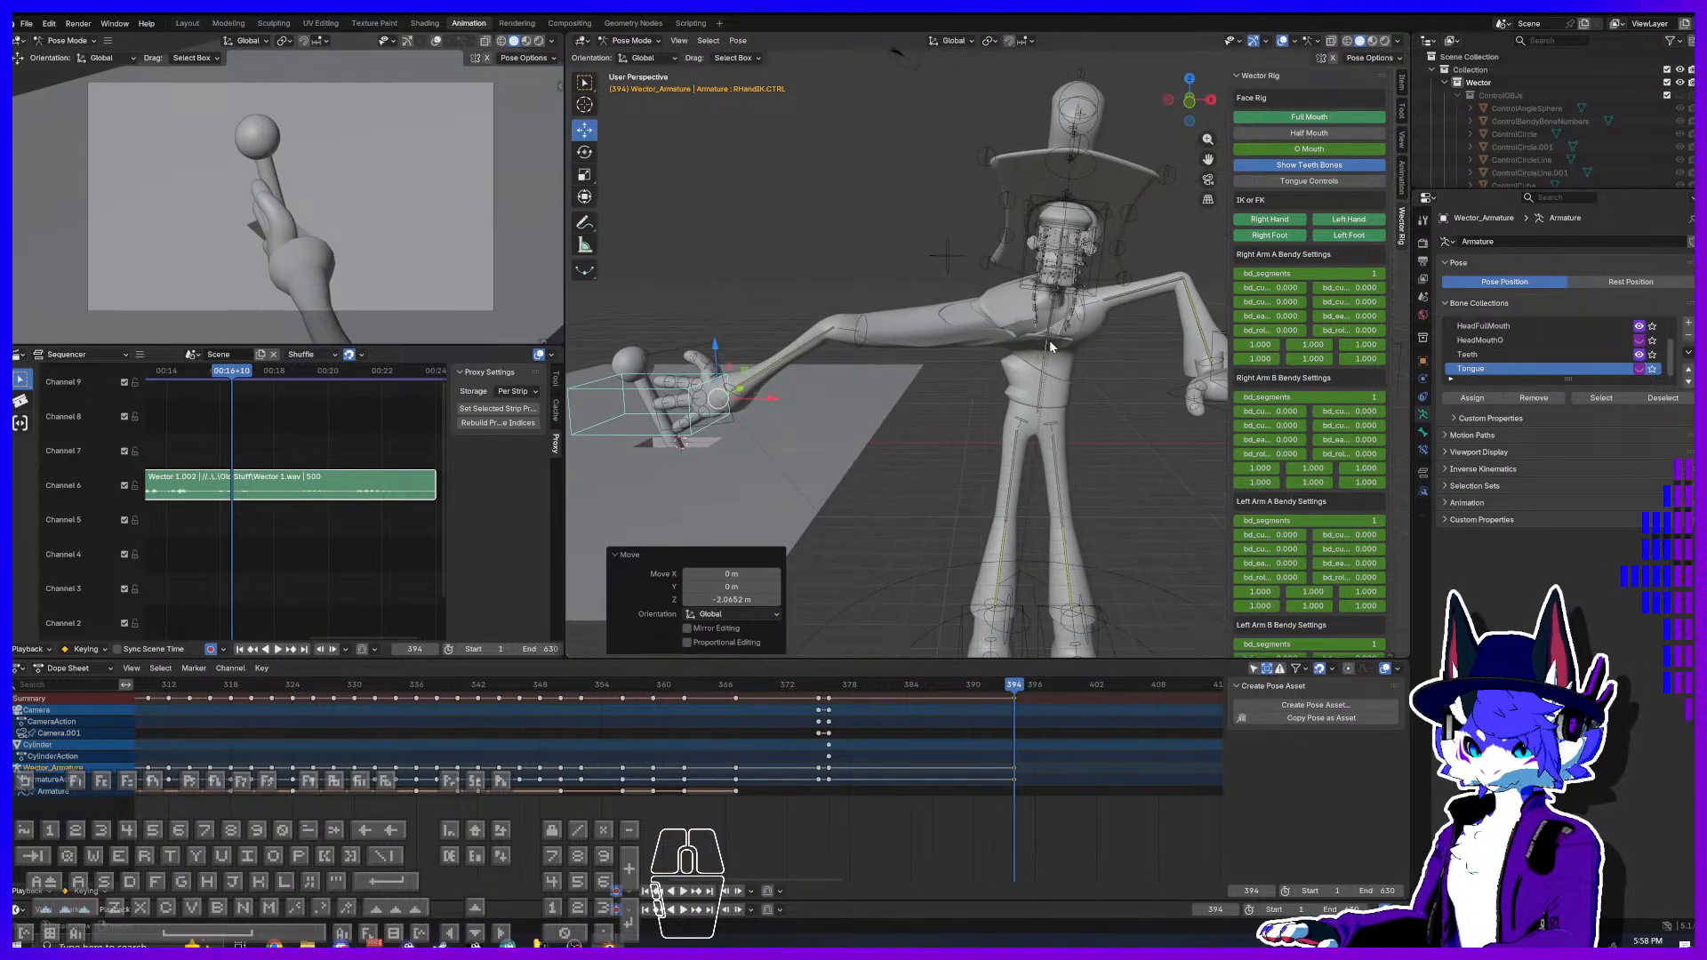
Step: Lower the RightShoulder bone and move it about -2.23 m along global X
left_click(866, 337)
left_click_drag(861, 278, 861, 357)
left_click_drag(905, 413, 851, 409)
middle_click_drag(761, 422, 947, 409, "shift")
scroll(948, 409, "up", 4)
middle_click_drag(707, 405, 853, 413, "shift")
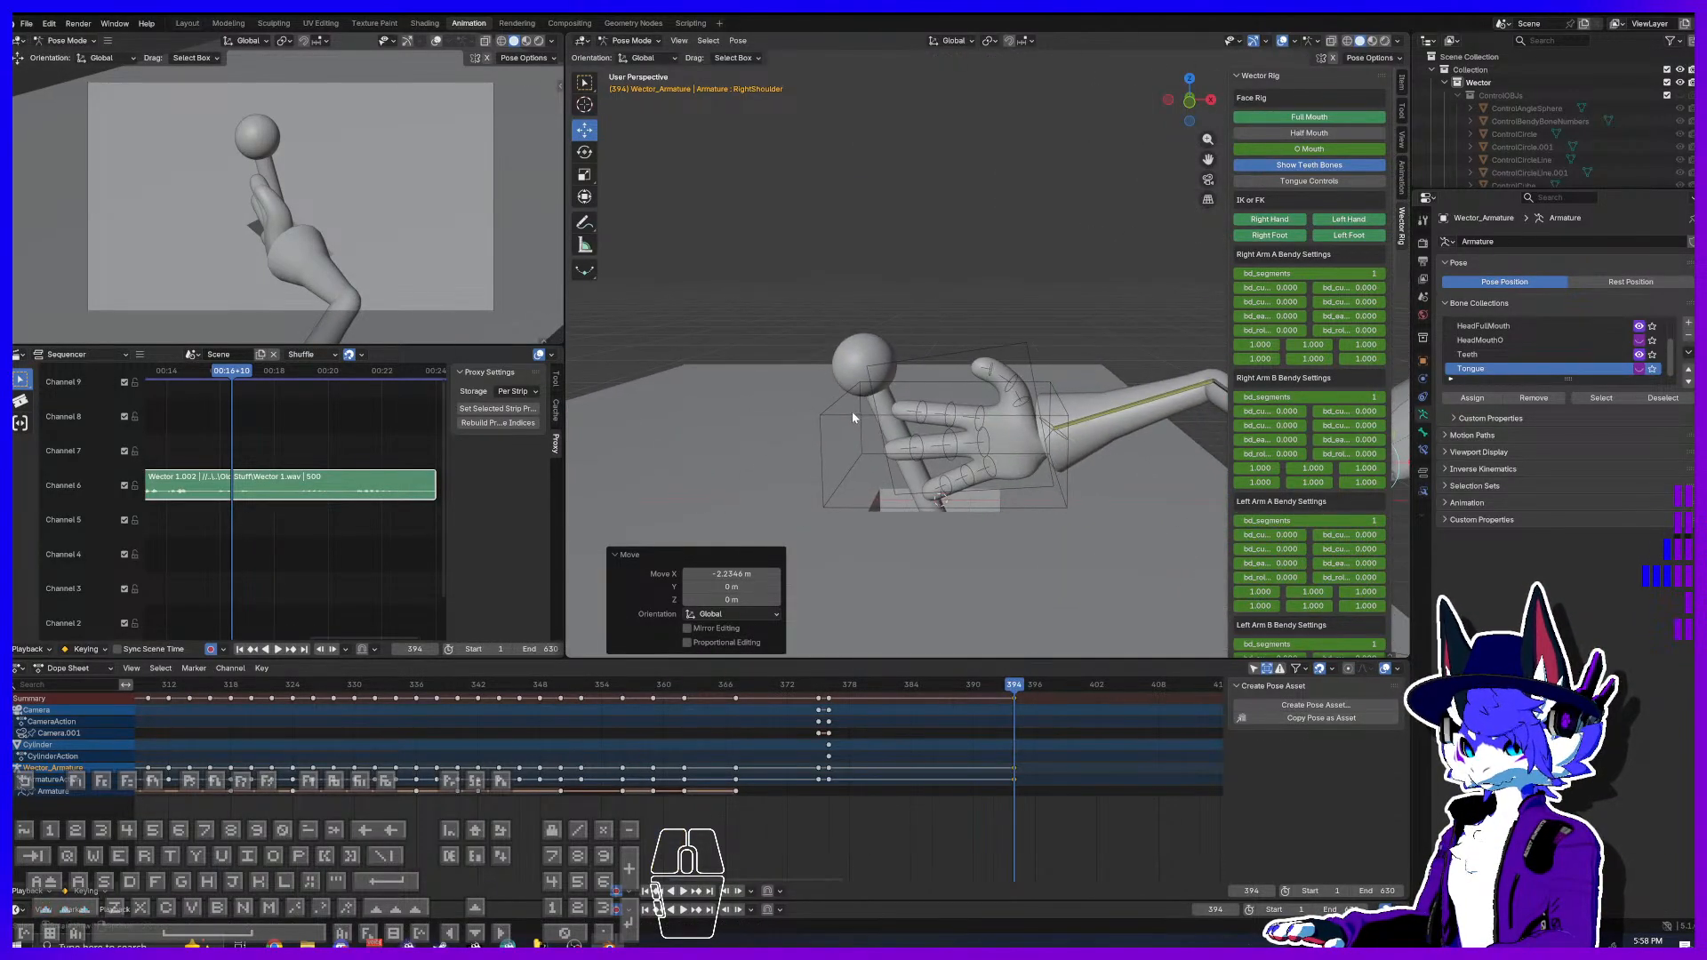
Step: Slide the right-hand IK control closer to the lever along global X and adjust its depth beside the shaft
left_click(985, 429)
left_click_drag(1102, 434, 1013, 436)
middle_click_drag(1013, 435, 1007, 497)
left_click_drag(1114, 566, 1067, 467)
middle_click_drag(1067, 471, 1058, 475)
Step: Reposition the RightShoulder bone to bend the reaching arm, including a shift of about 1.55 m along global X
middle_click_drag(1146, 533, 1013, 449, "shift")
left_click(1008, 452)
left_click_drag(1038, 421, 910, 328)
left_click_drag(980, 372, 1028, 361)
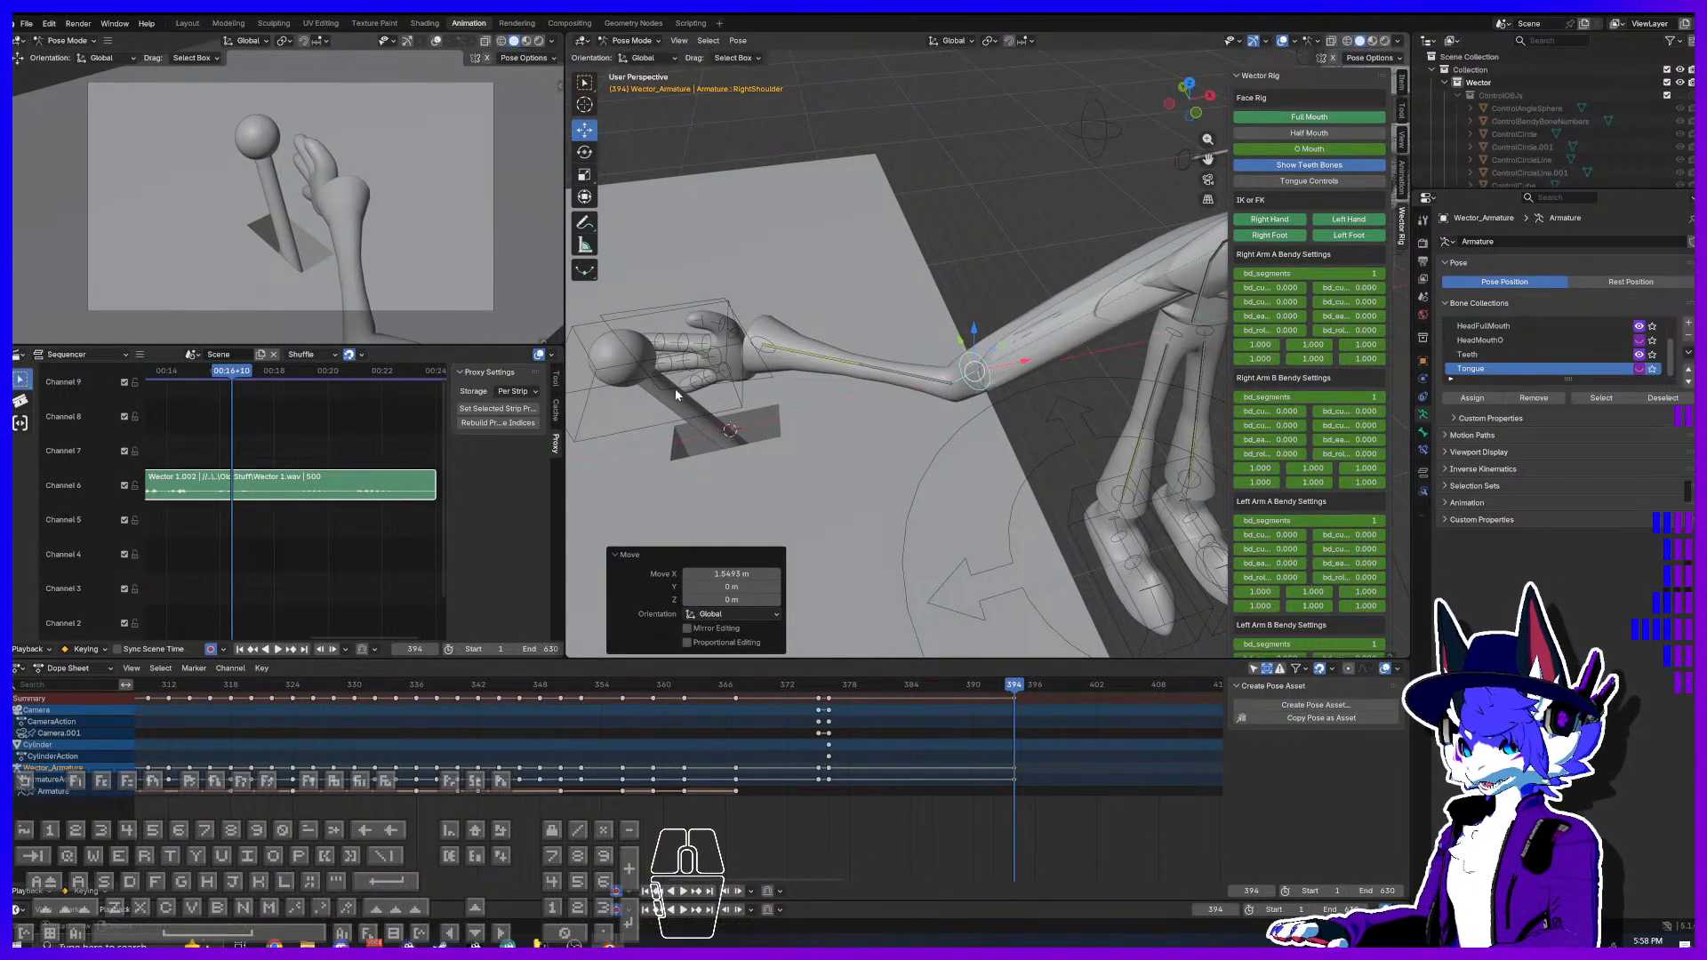
Step: Bring the right-hand IK control against the lever's shaft and lower it about 1.13 m along global Z
left_click(625, 377)
middle_click_drag(627, 380, 825, 370, "shift")
left_click_drag(980, 319, 894, 343)
middle_click_drag(882, 371, 893, 278)
left_click_drag(840, 236, 842, 270)
middle_click_drag(898, 321, 884, 377)
scroll(947, 327, "up", 5)
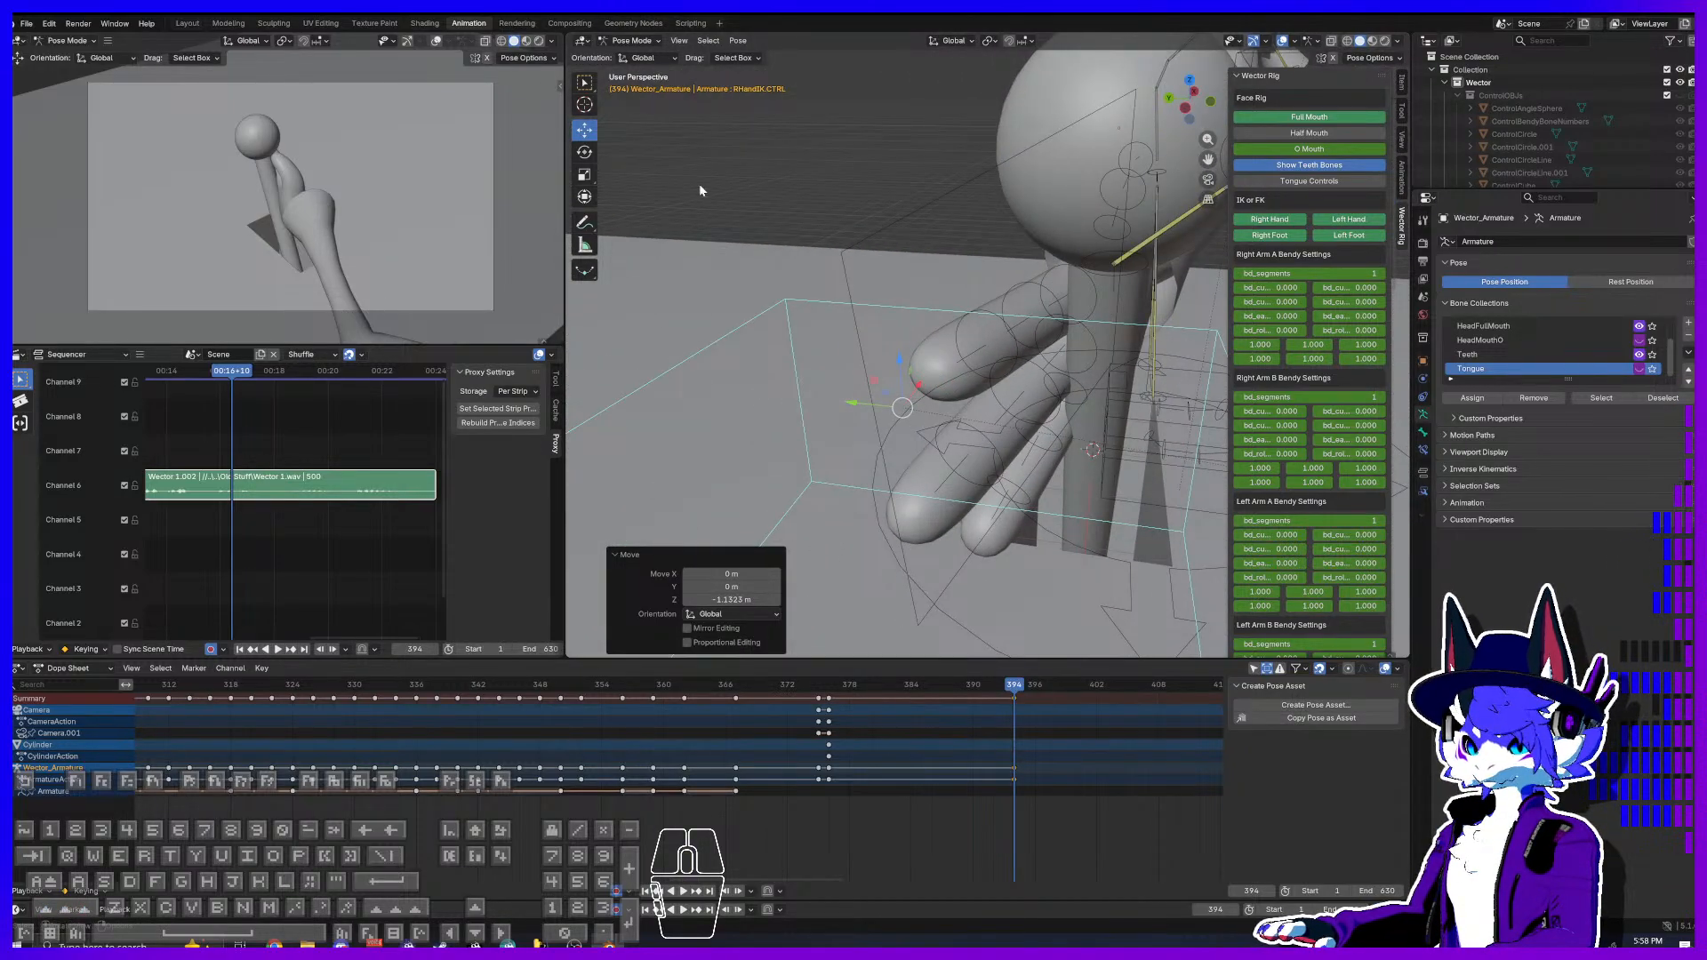
Step: Rotate the RightHand bone about 0.7° around local Y and shift the right-hand IK control about 0.2 m along global Y
left_click(584, 151)
left_click(1048, 205)
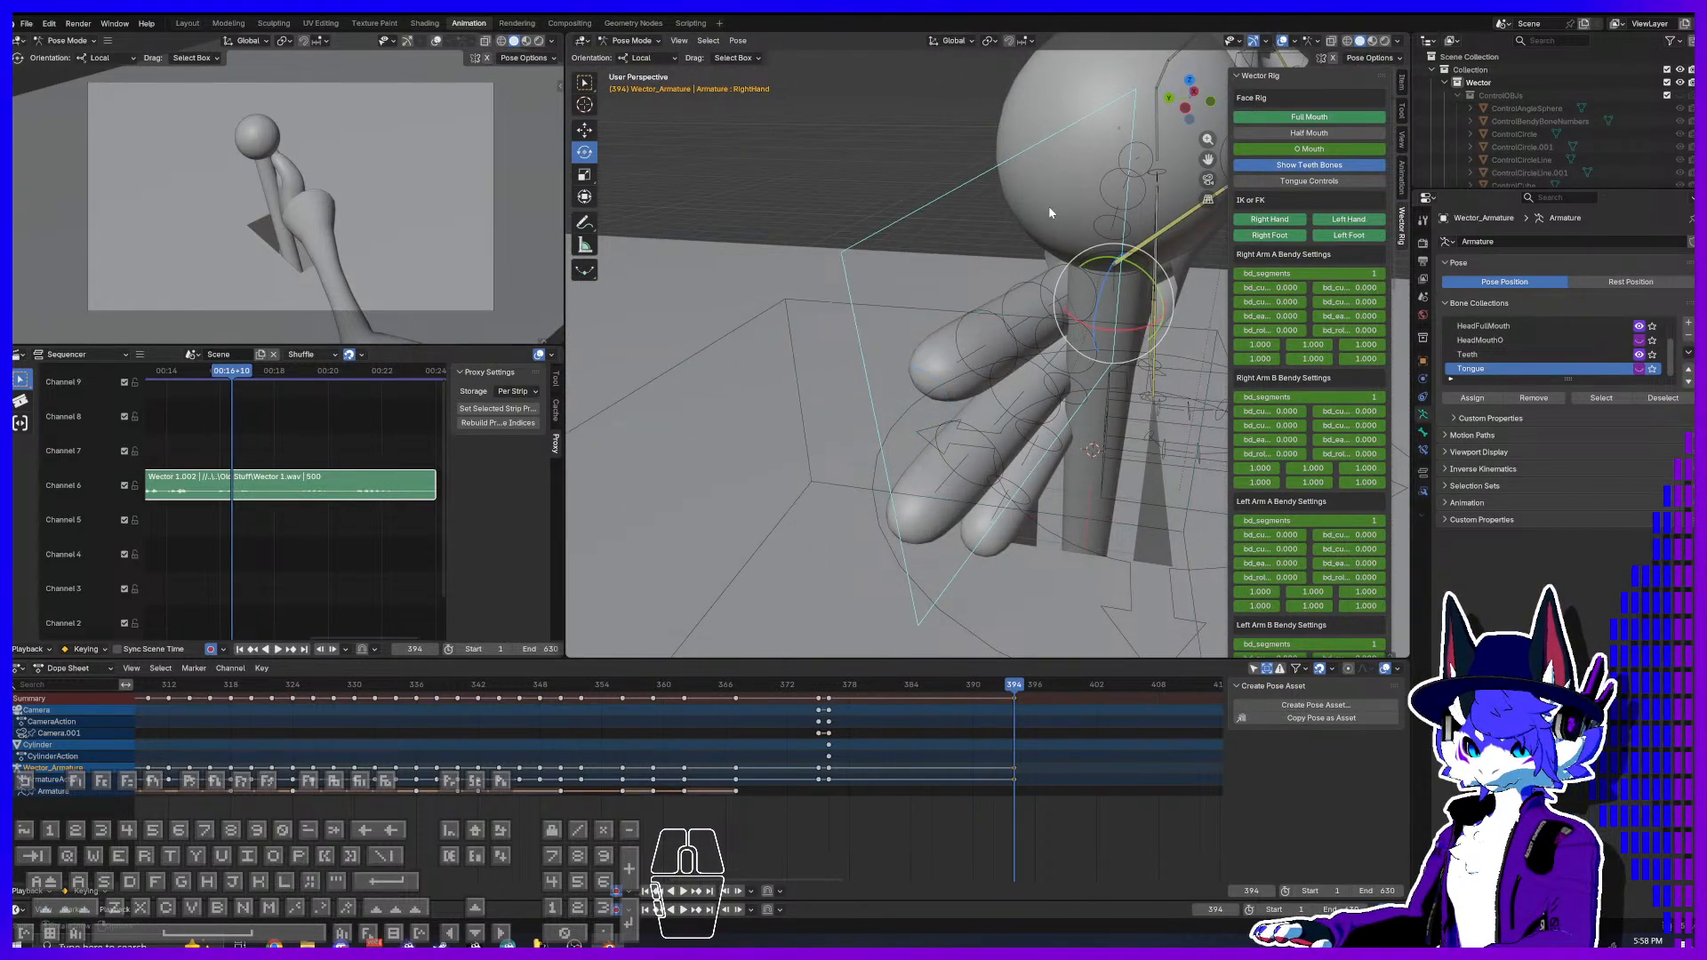
left_click_drag(1135, 267, 1116, 280)
left_click(586, 131)
left_click_drag(1061, 306, 1050, 304)
right_click(1049, 304)
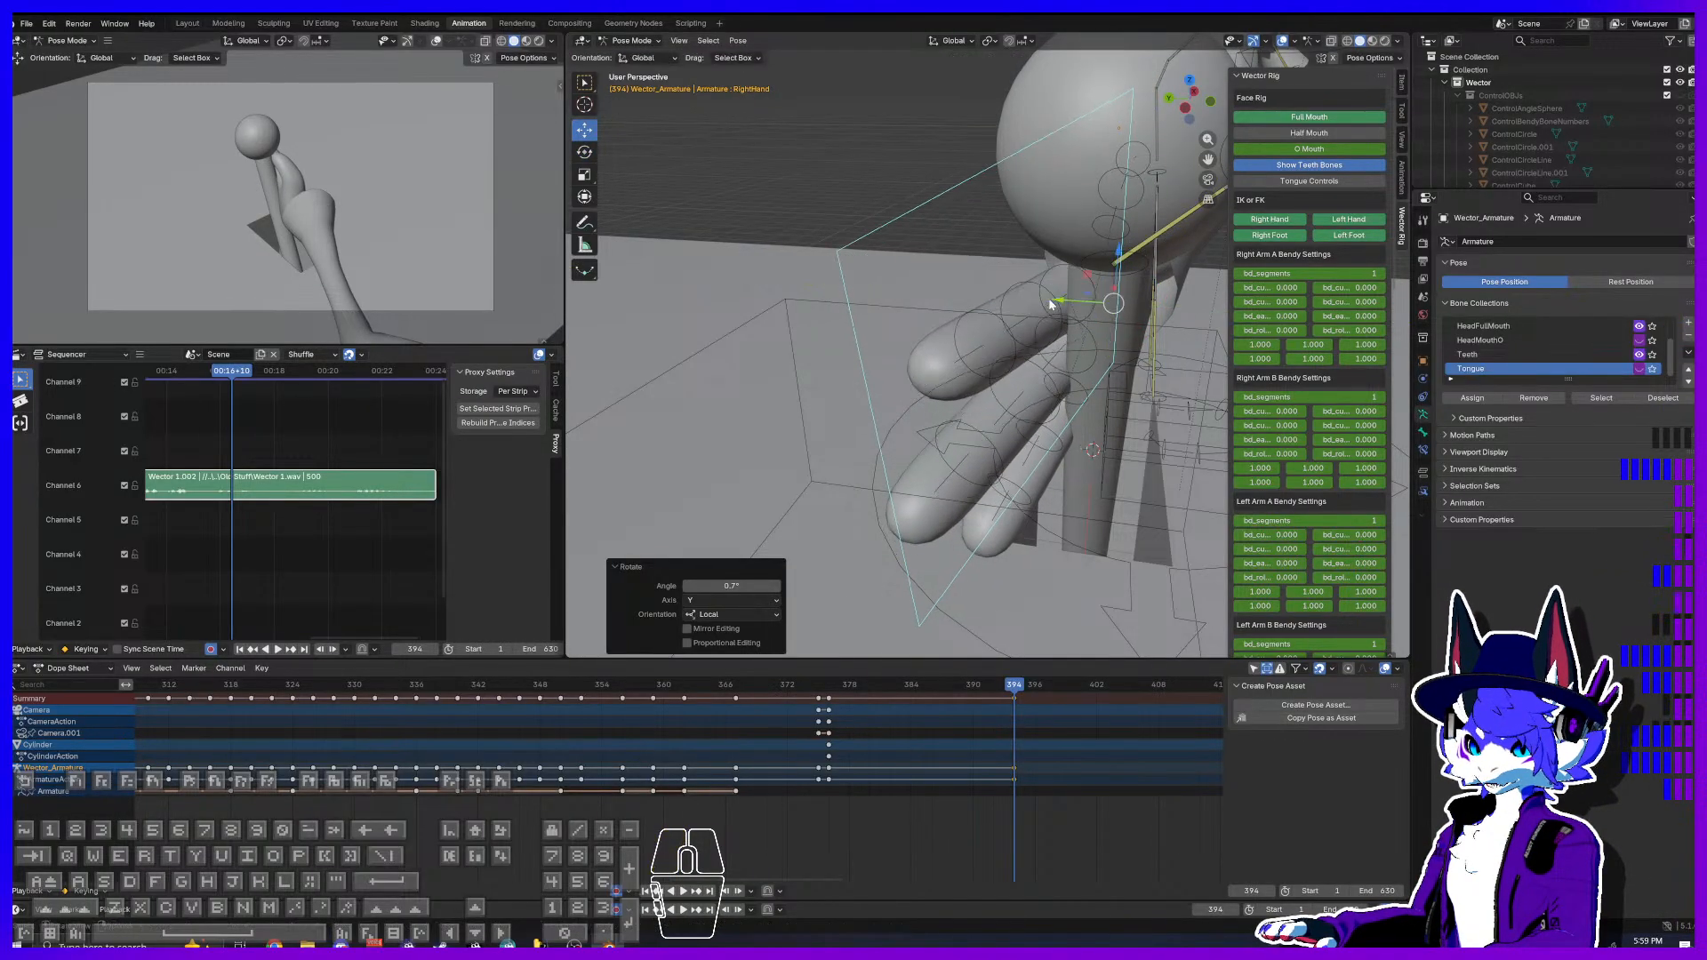
left_click(874, 314)
left_click_drag(841, 398, 823, 396)
Step: Rotate the right index finger's bones to curl the finger around the lever's shaft
left_click(586, 154)
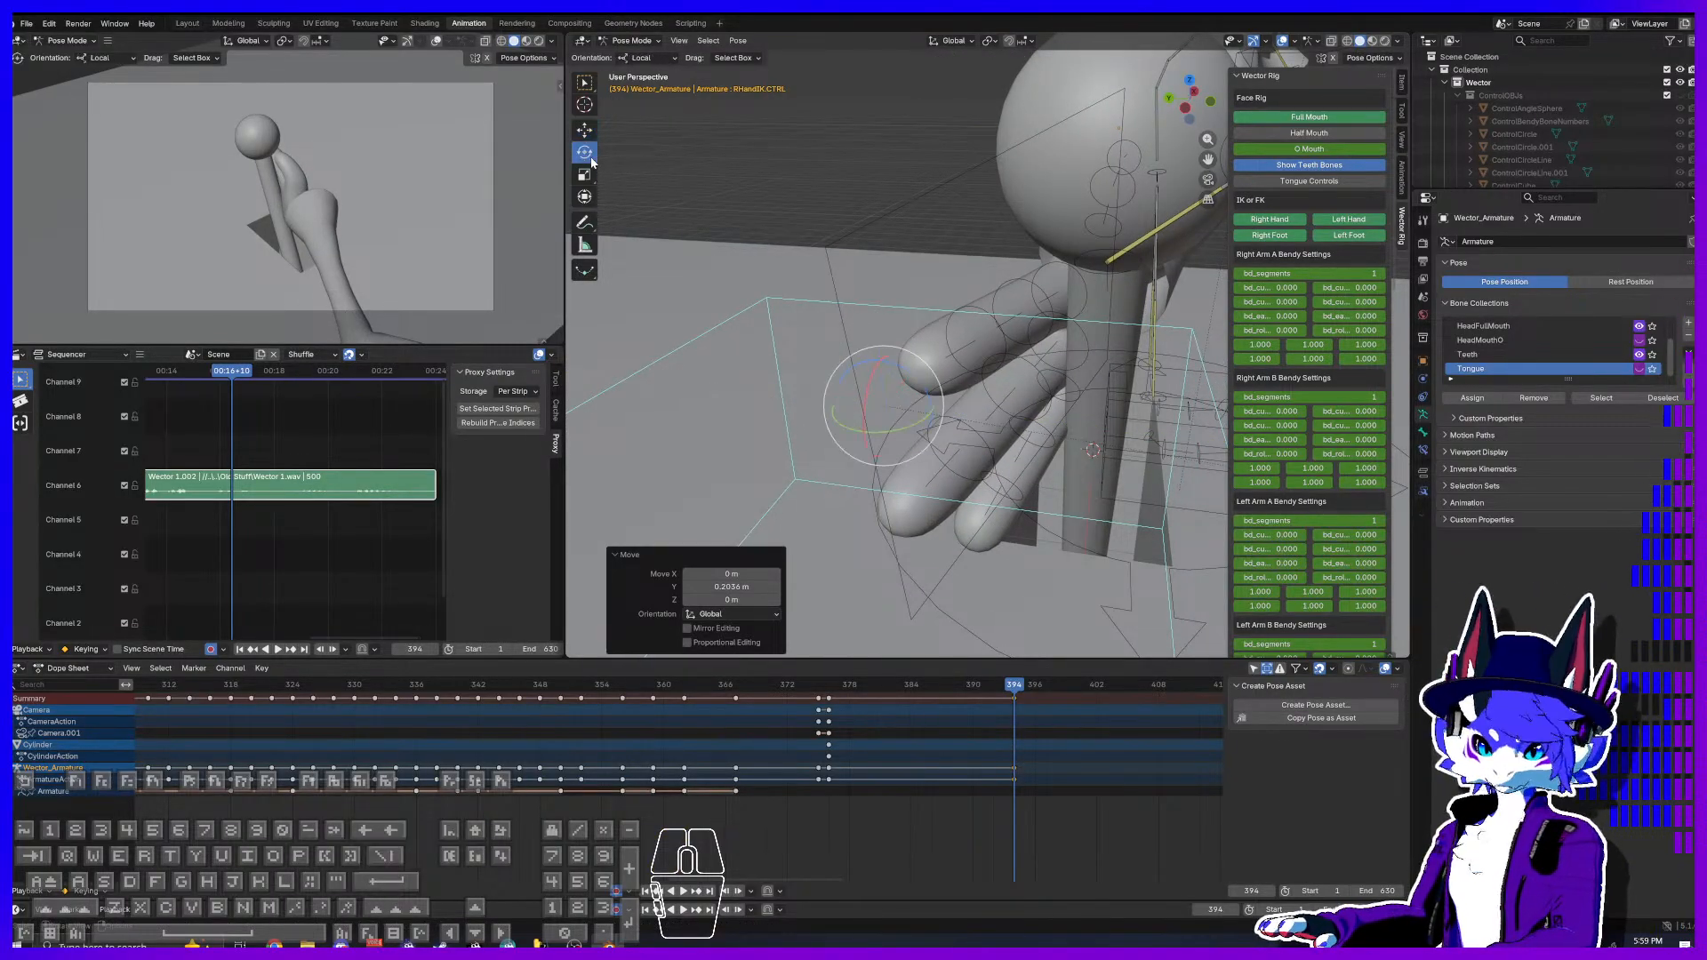
left_click(1076, 302)
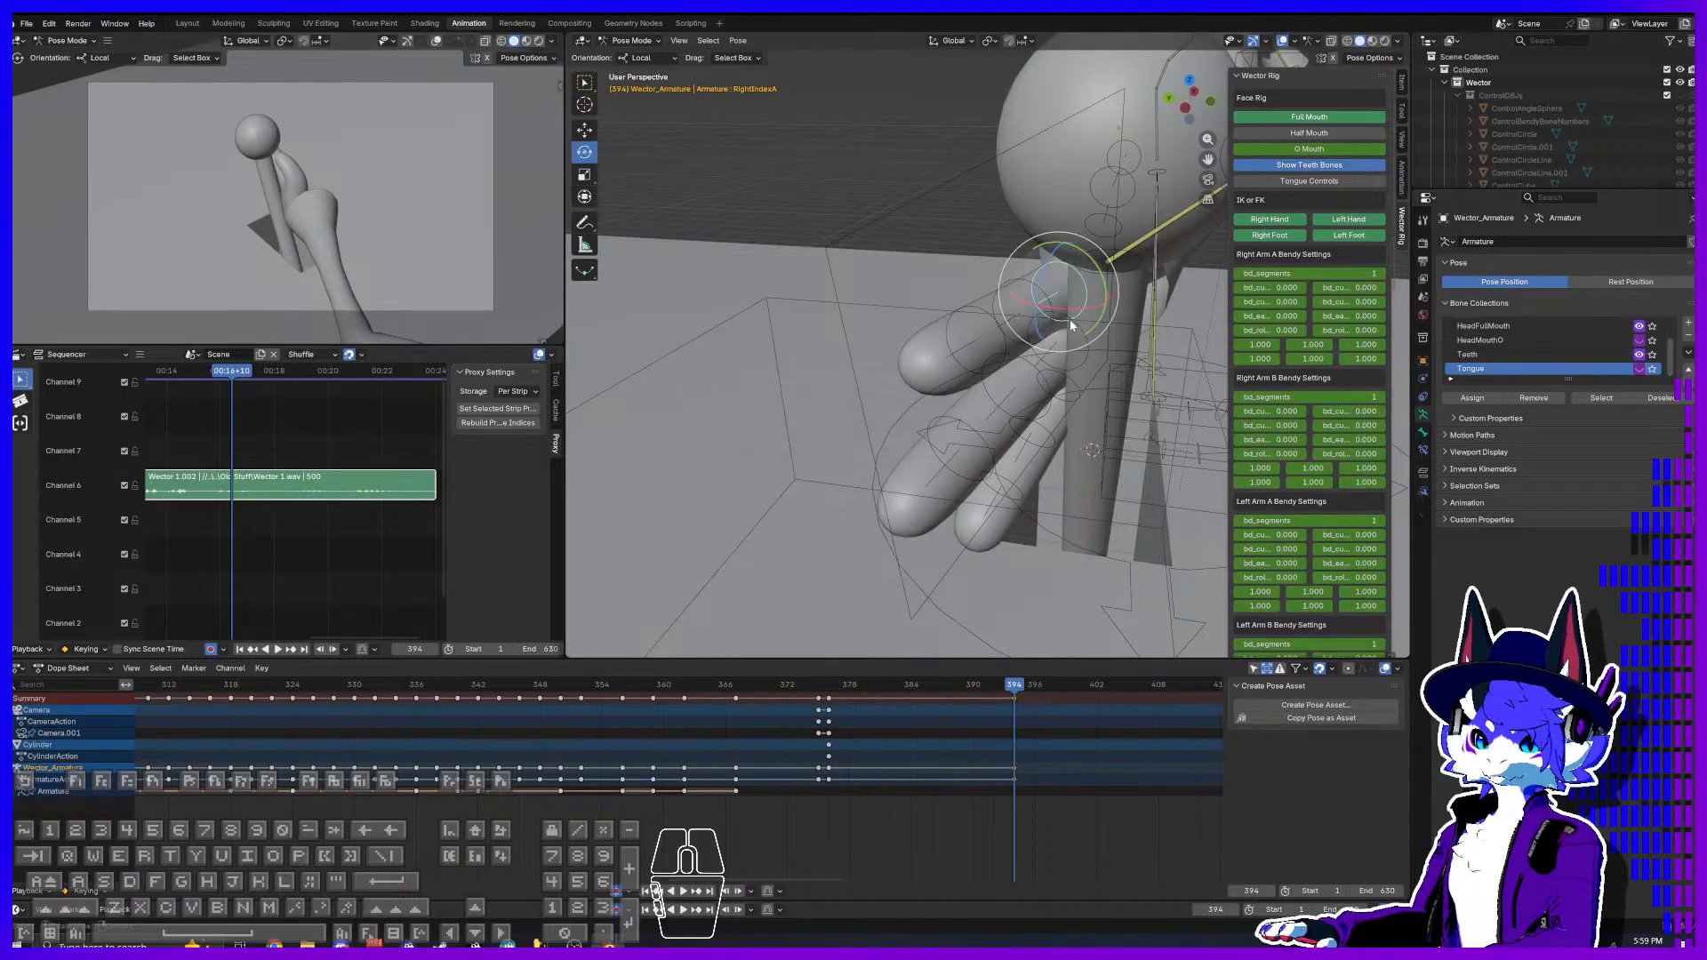
left_click_drag(1070, 316, 792, 380)
left_click(1048, 322)
middle_click_drag(792, 380, 1066, 404)
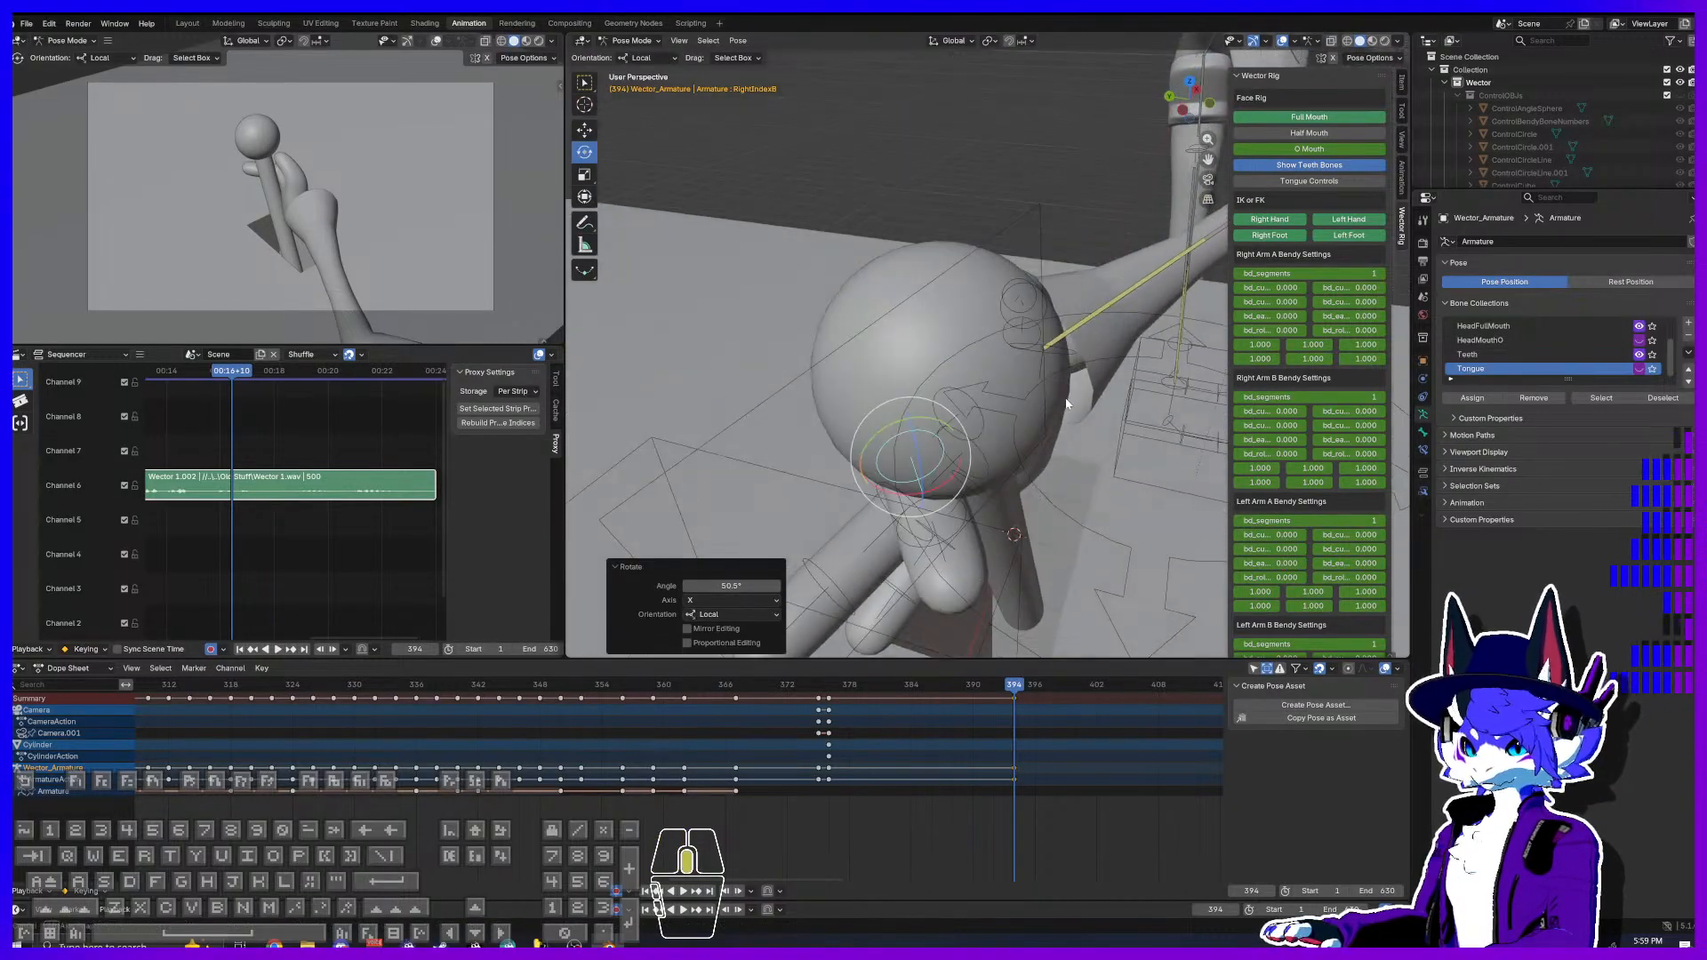
left_click(946, 569)
left_click_drag(925, 569, 991, 533)
middle_click_drag(991, 534, 1062, 405)
Step: Curl the right middle finger around the lever's shaft, rotating its end bone about 122° around local X
left_click(1086, 338)
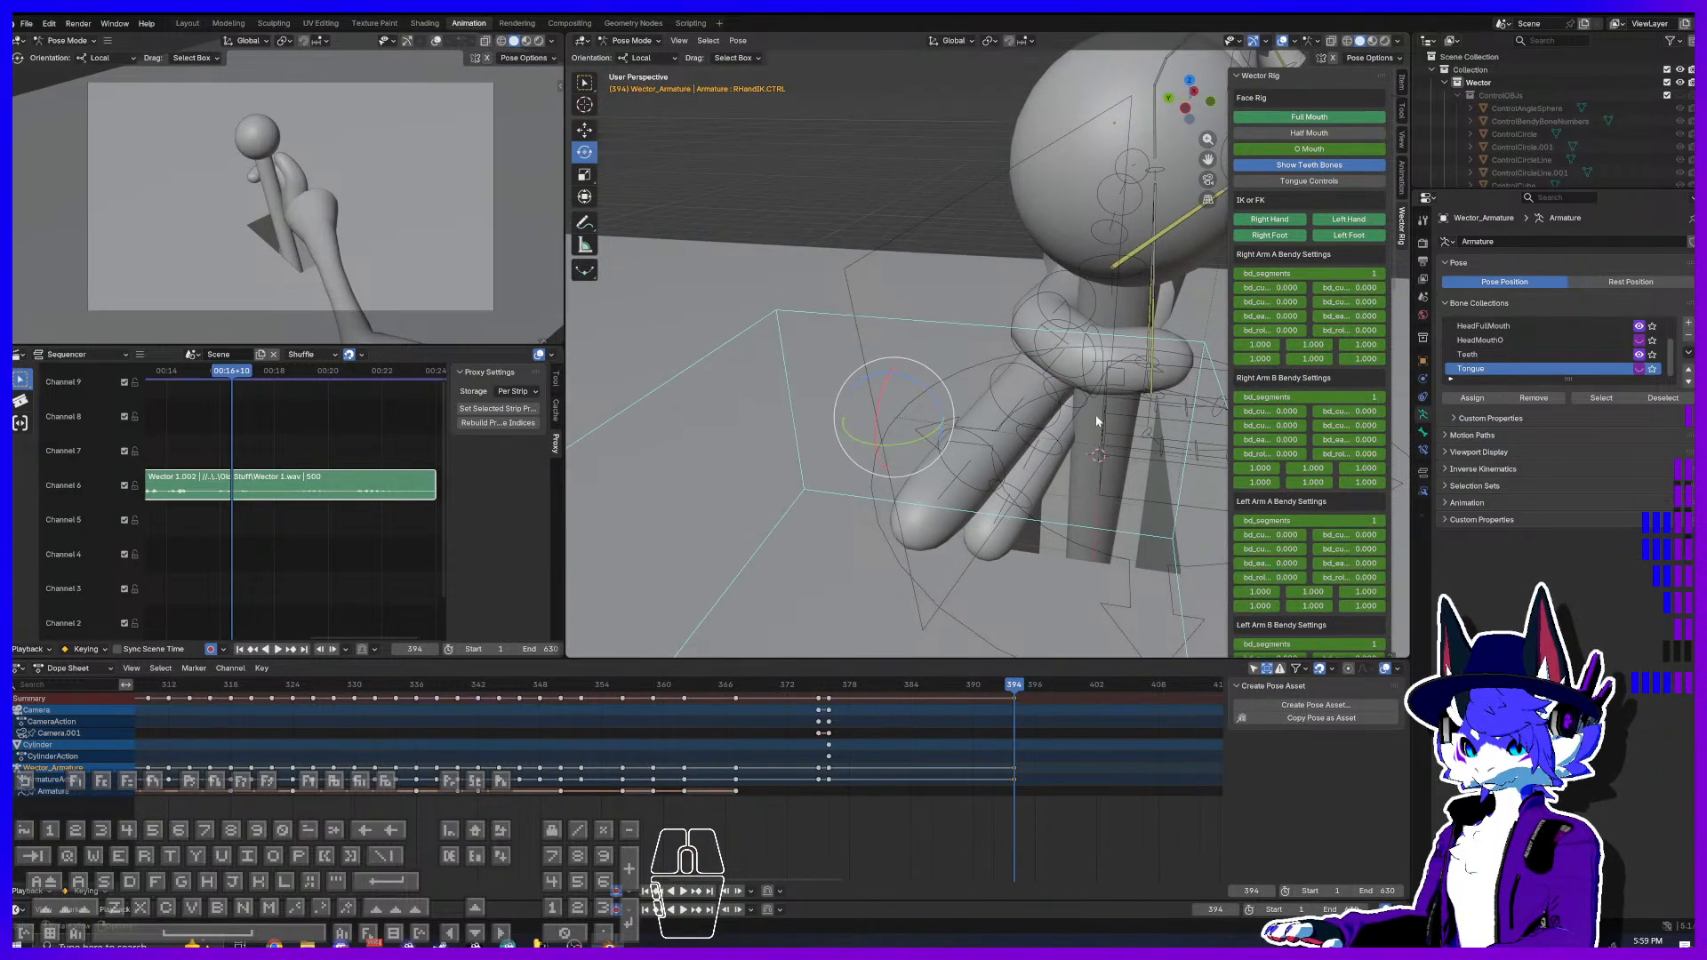
left_click(1083, 336)
left_click_drag(1079, 382, 1162, 371)
left_click(1085, 433)
middle_click_drag(1162, 372, 947, 400)
left_click(963, 439)
left_click_drag(949, 458, 988, 386)
middle_click_drag(988, 386, 1020, 389)
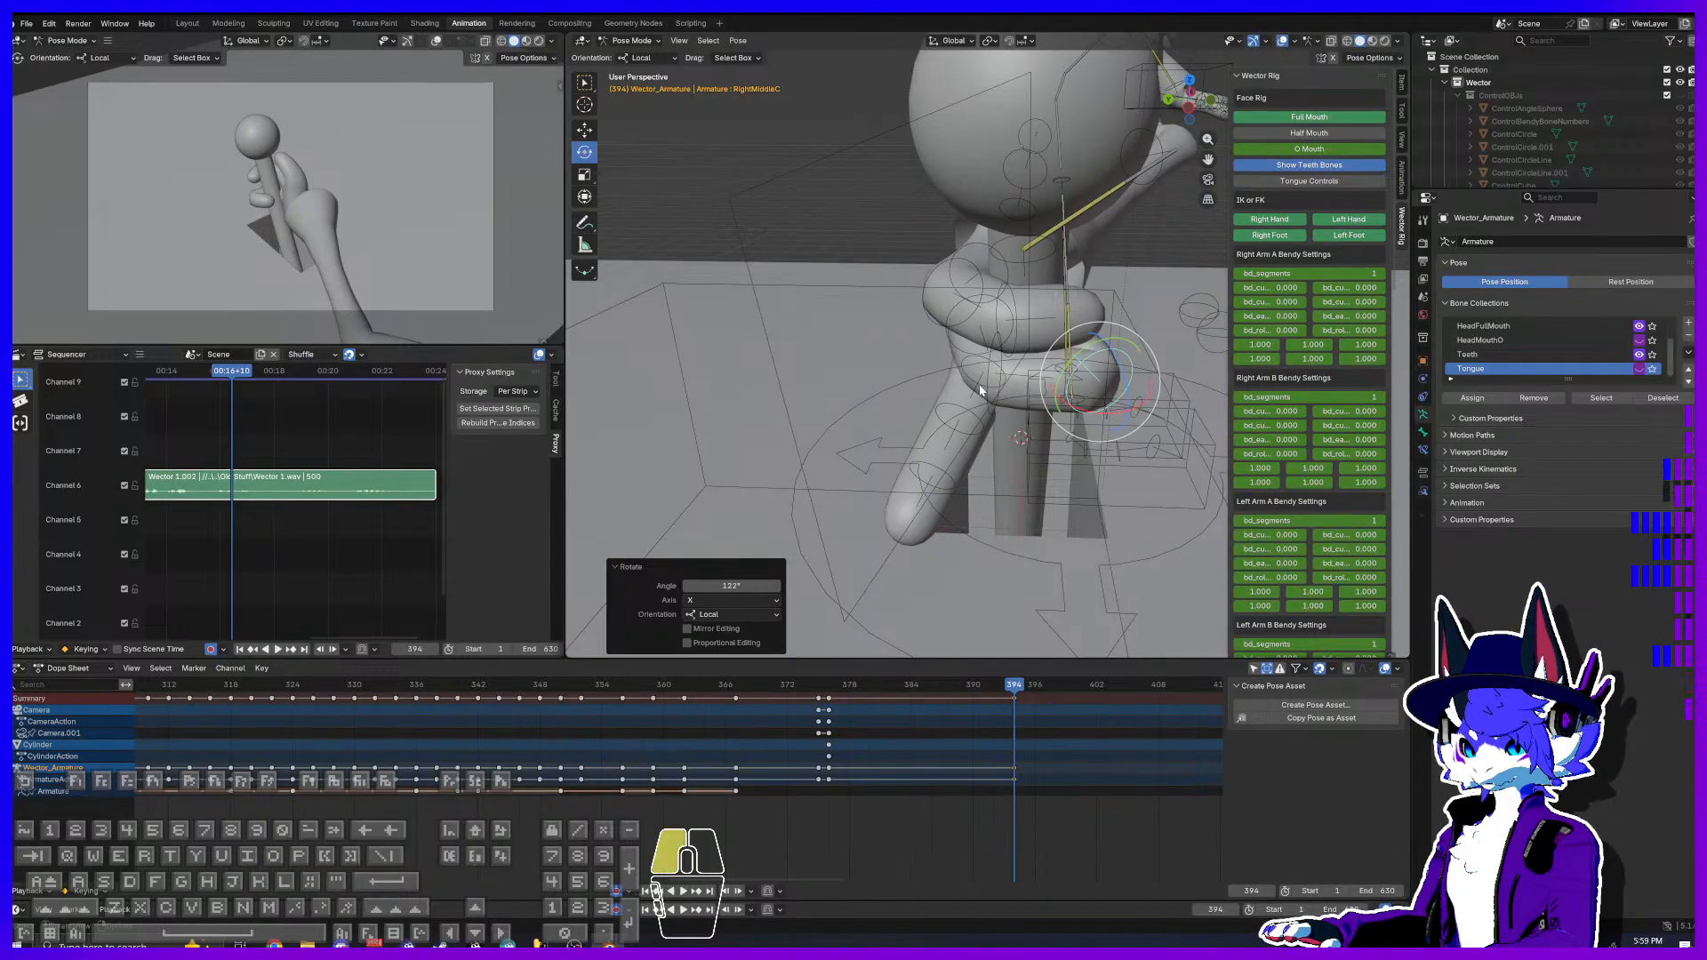
Step: Try rotating the right pinky's base bone about 26.4° around its local X axis, and turn it back by about the same angle
left_click(981, 388)
left_click_drag(1010, 413, 1047, 411)
middle_click_drag(1048, 412, 1012, 333)
middle_click_drag(1011, 333, 1001, 382, "shift")
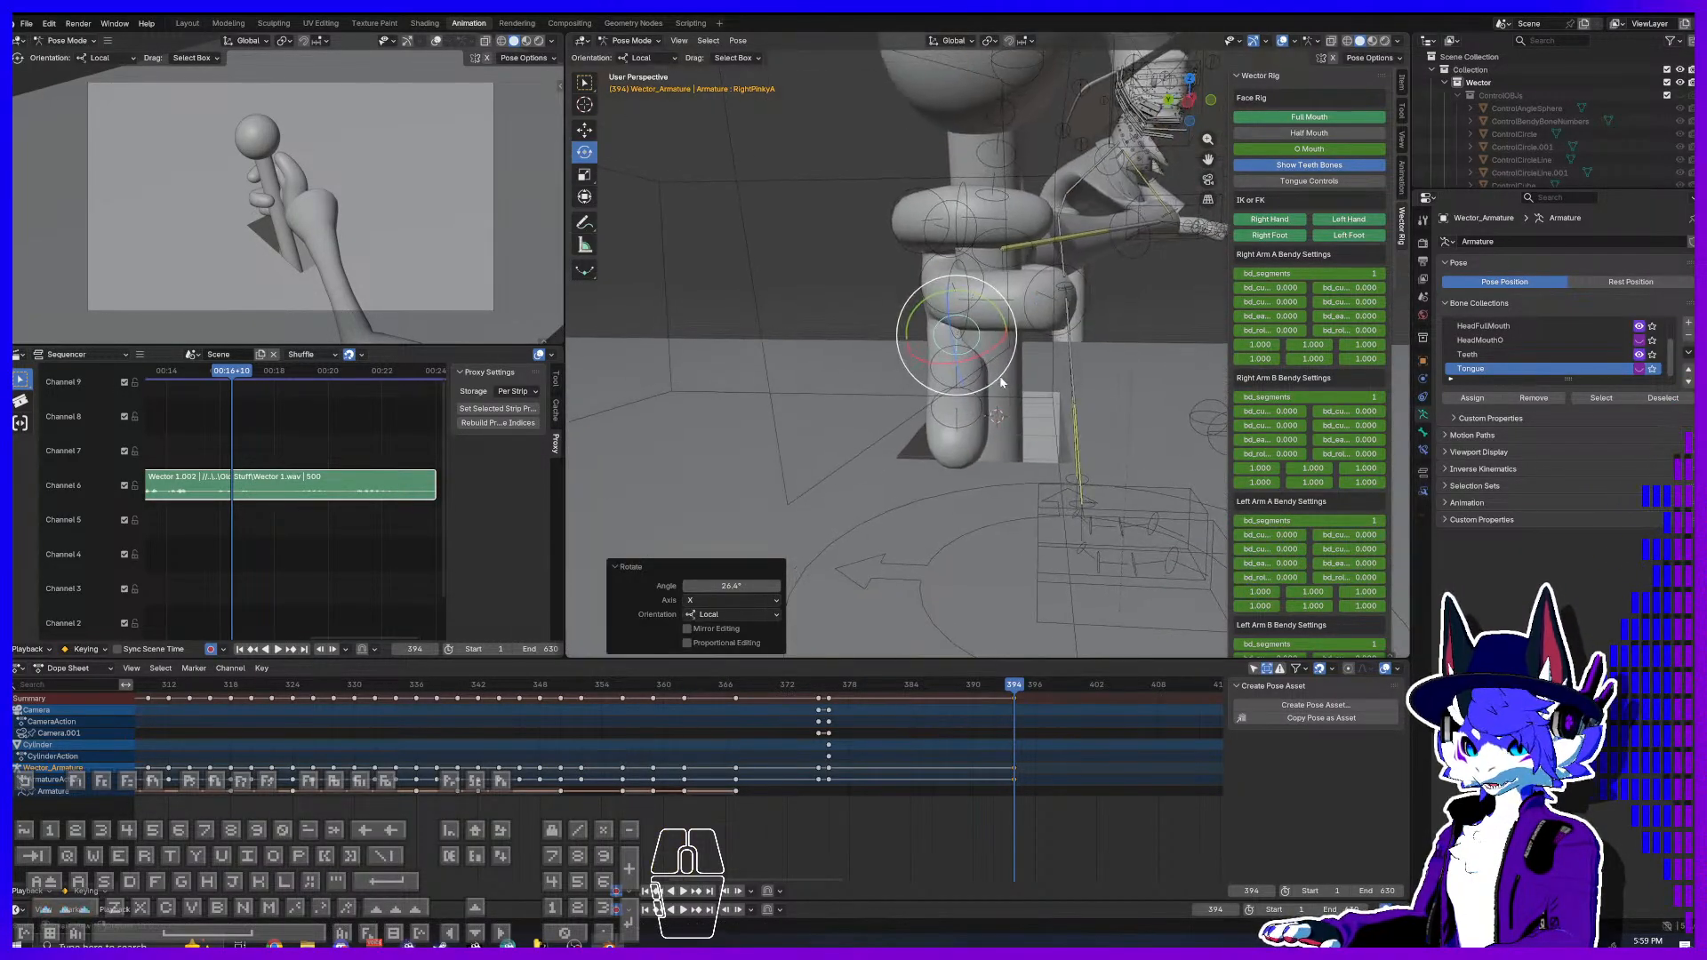
scroll(995, 384, "up", 3)
left_click_drag(957, 349, 946, 348)
middle_click_drag(946, 348, 957, 220)
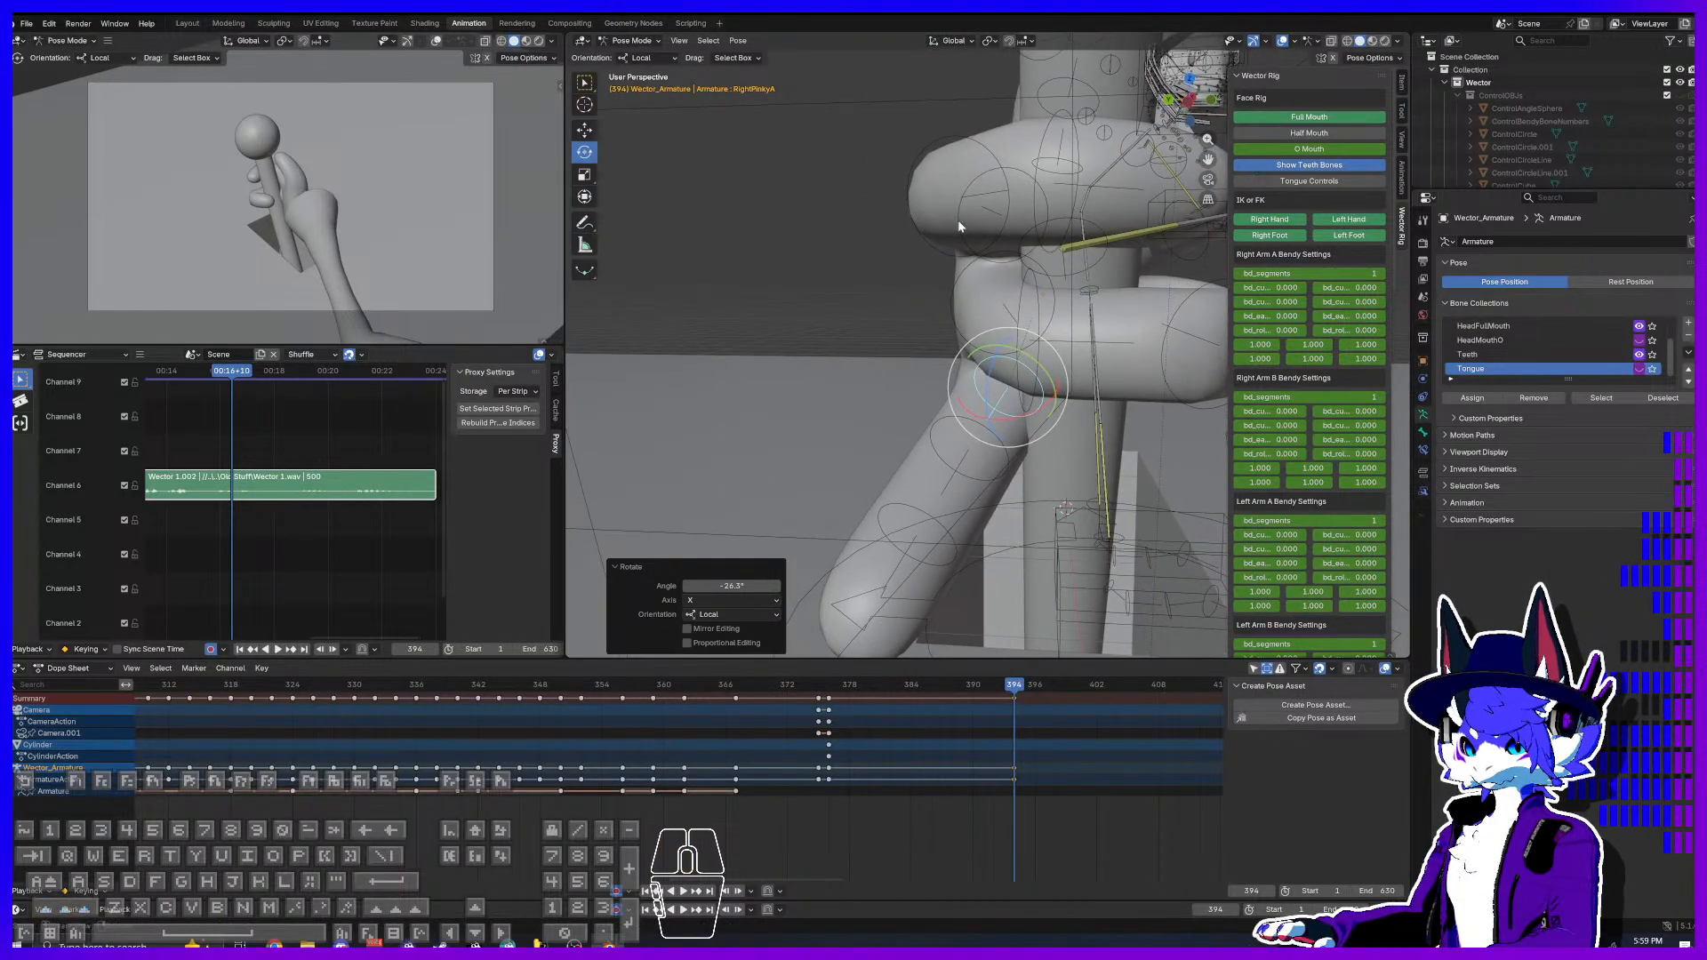
Step: Tighten the grip by rotating the right index finger's base bone about 9° around local Z and the middle finger's base bone around local X
left_click(988, 216)
left_click_drag(987, 206, 981, 201)
middle_click_drag(982, 200, 1010, 370)
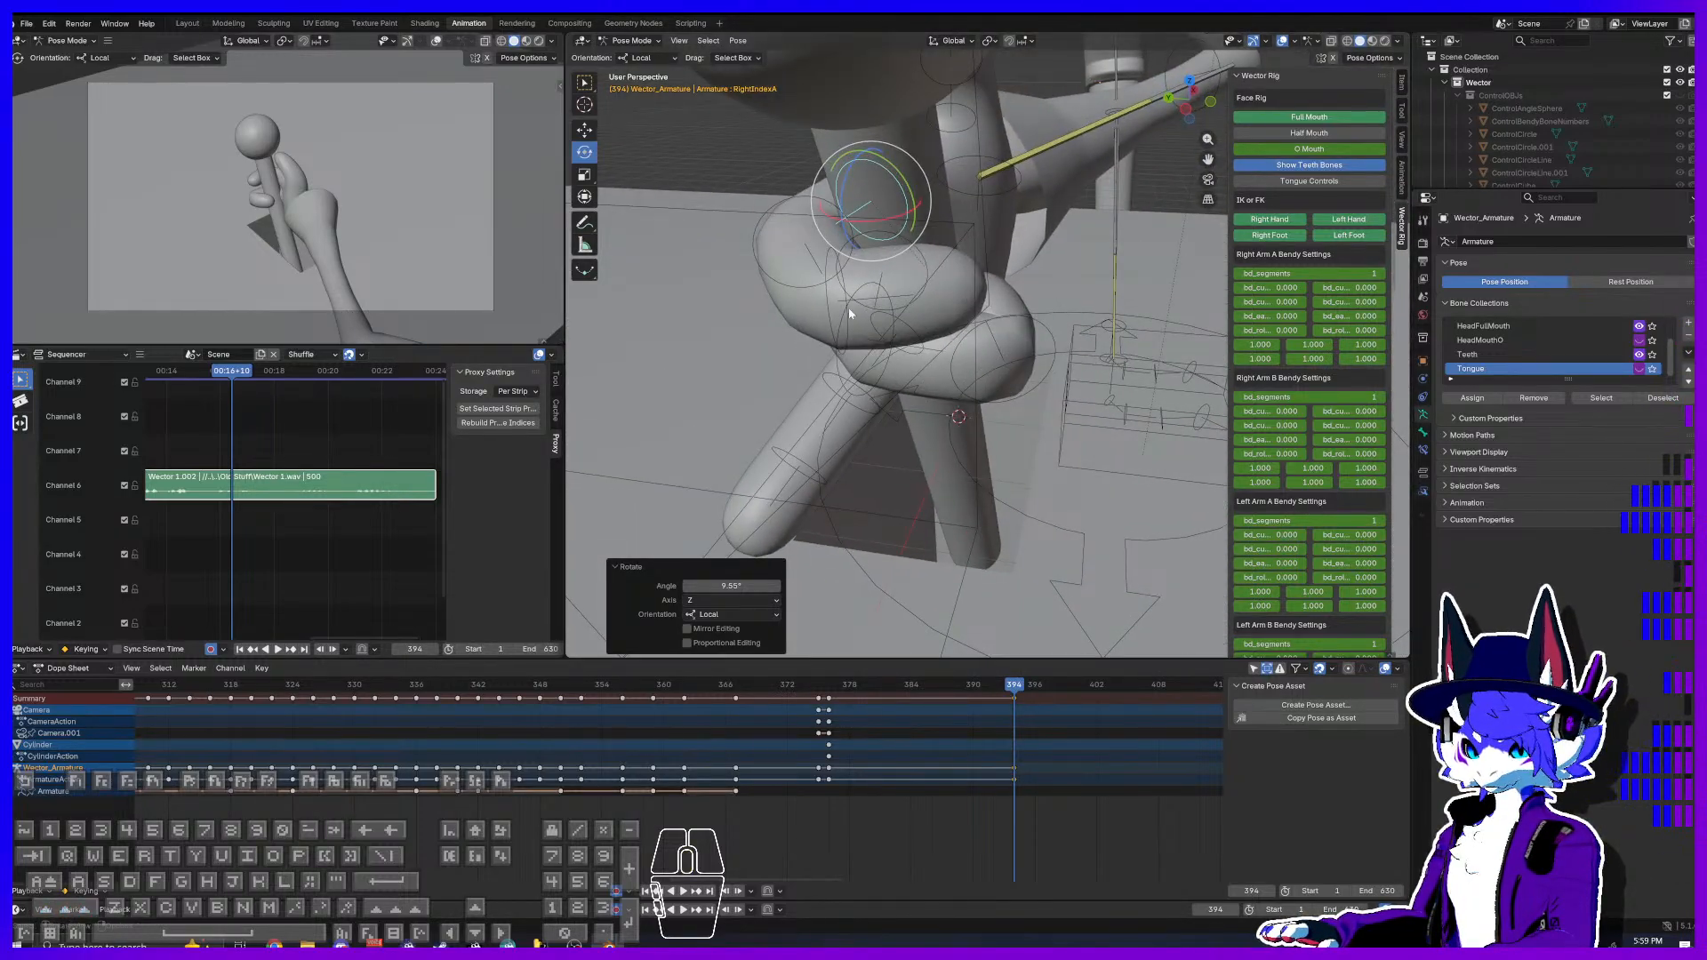
left_click(893, 278)
middle_click_drag(963, 274, 1095, 336)
left_click_drag(1105, 350, 1089, 341)
middle_click_drag(1089, 341, 934, 395)
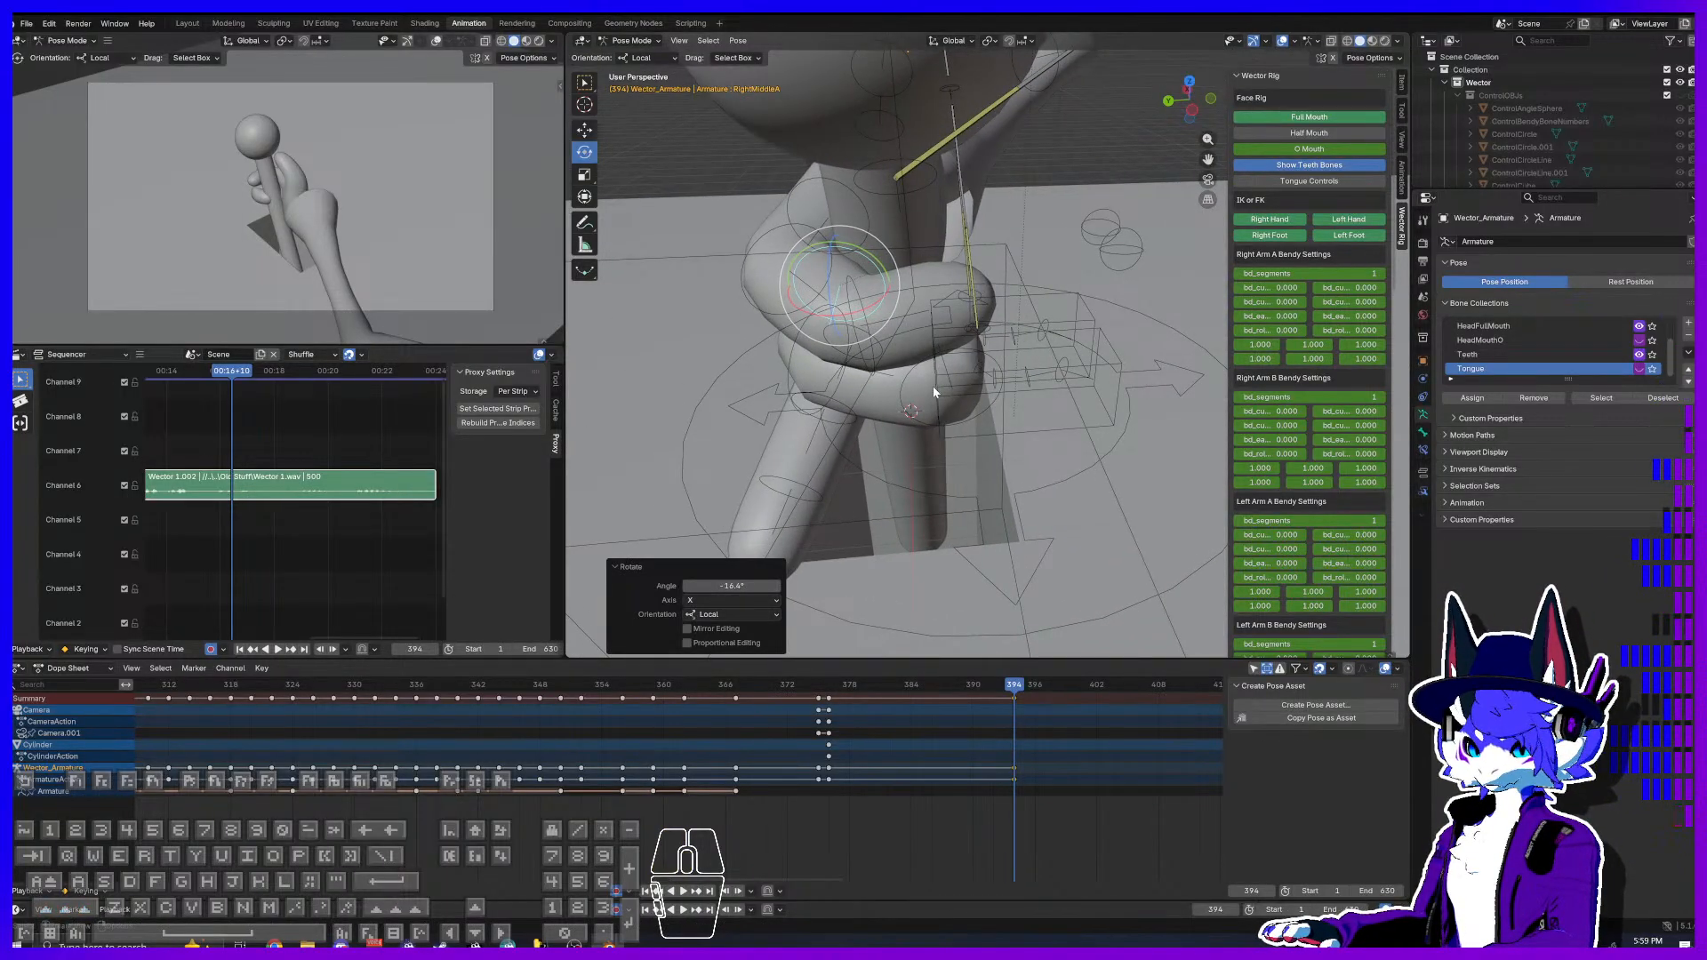
Step: Tighten the right middle finger's curl by rotating its middle bone and its end bone, the latter about -17.8° around local X
left_click(892, 383)
left_click(925, 384)
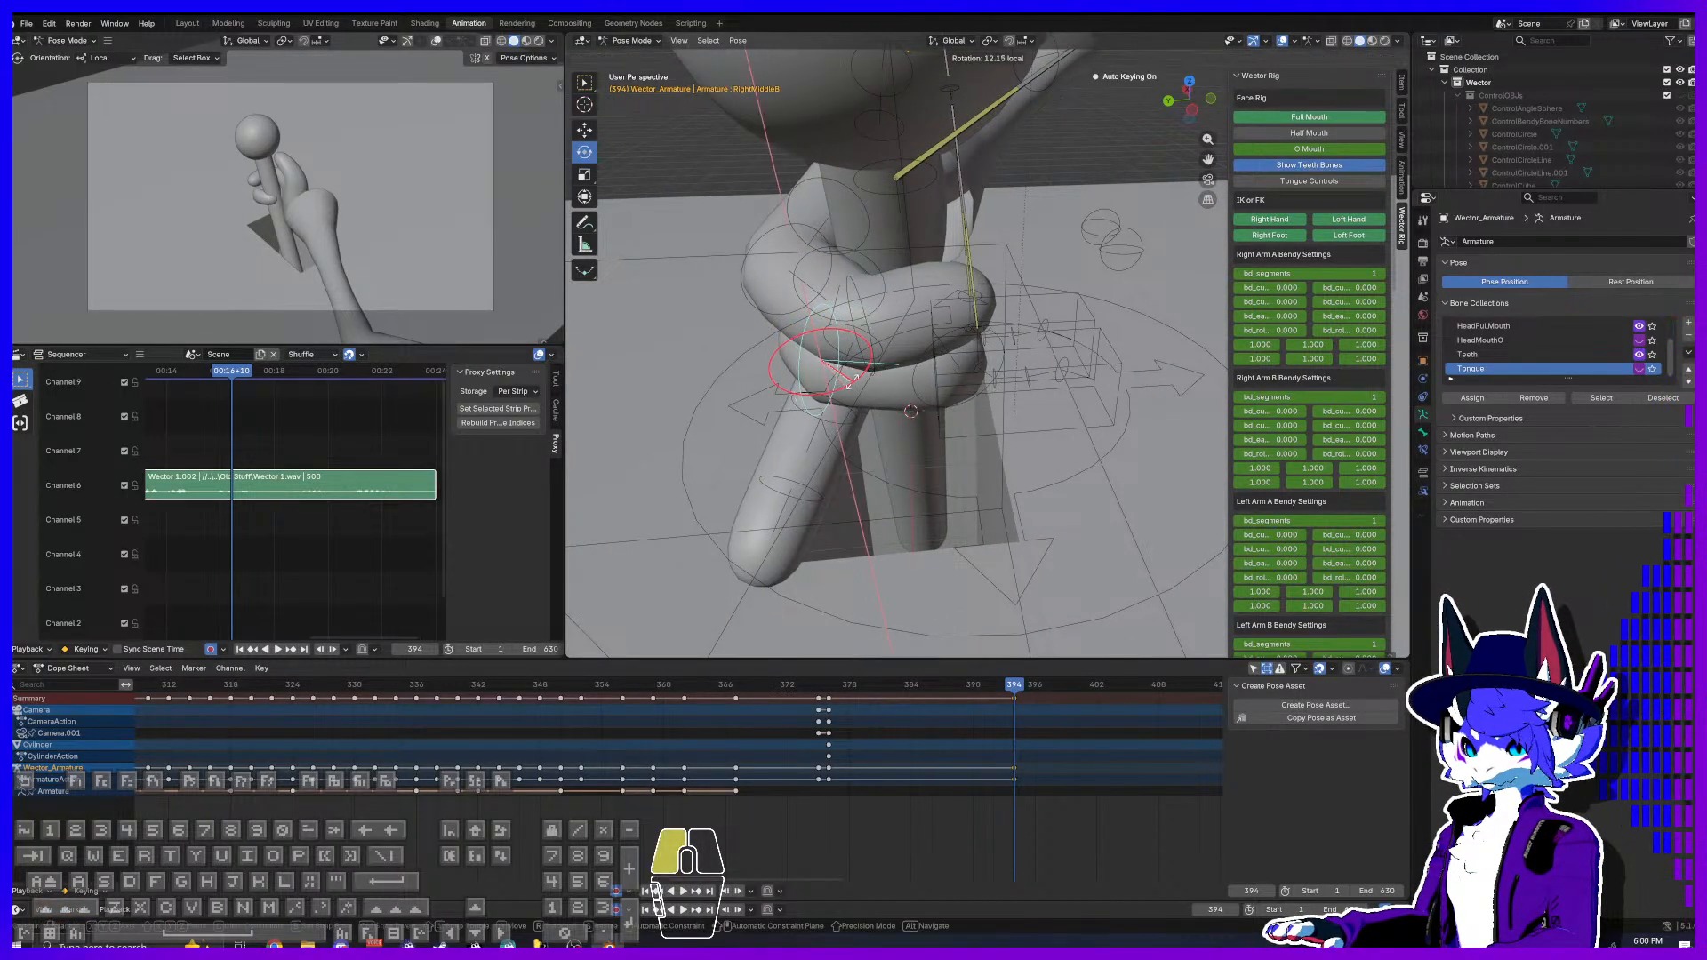
left_click_drag(944, 401, 922, 397)
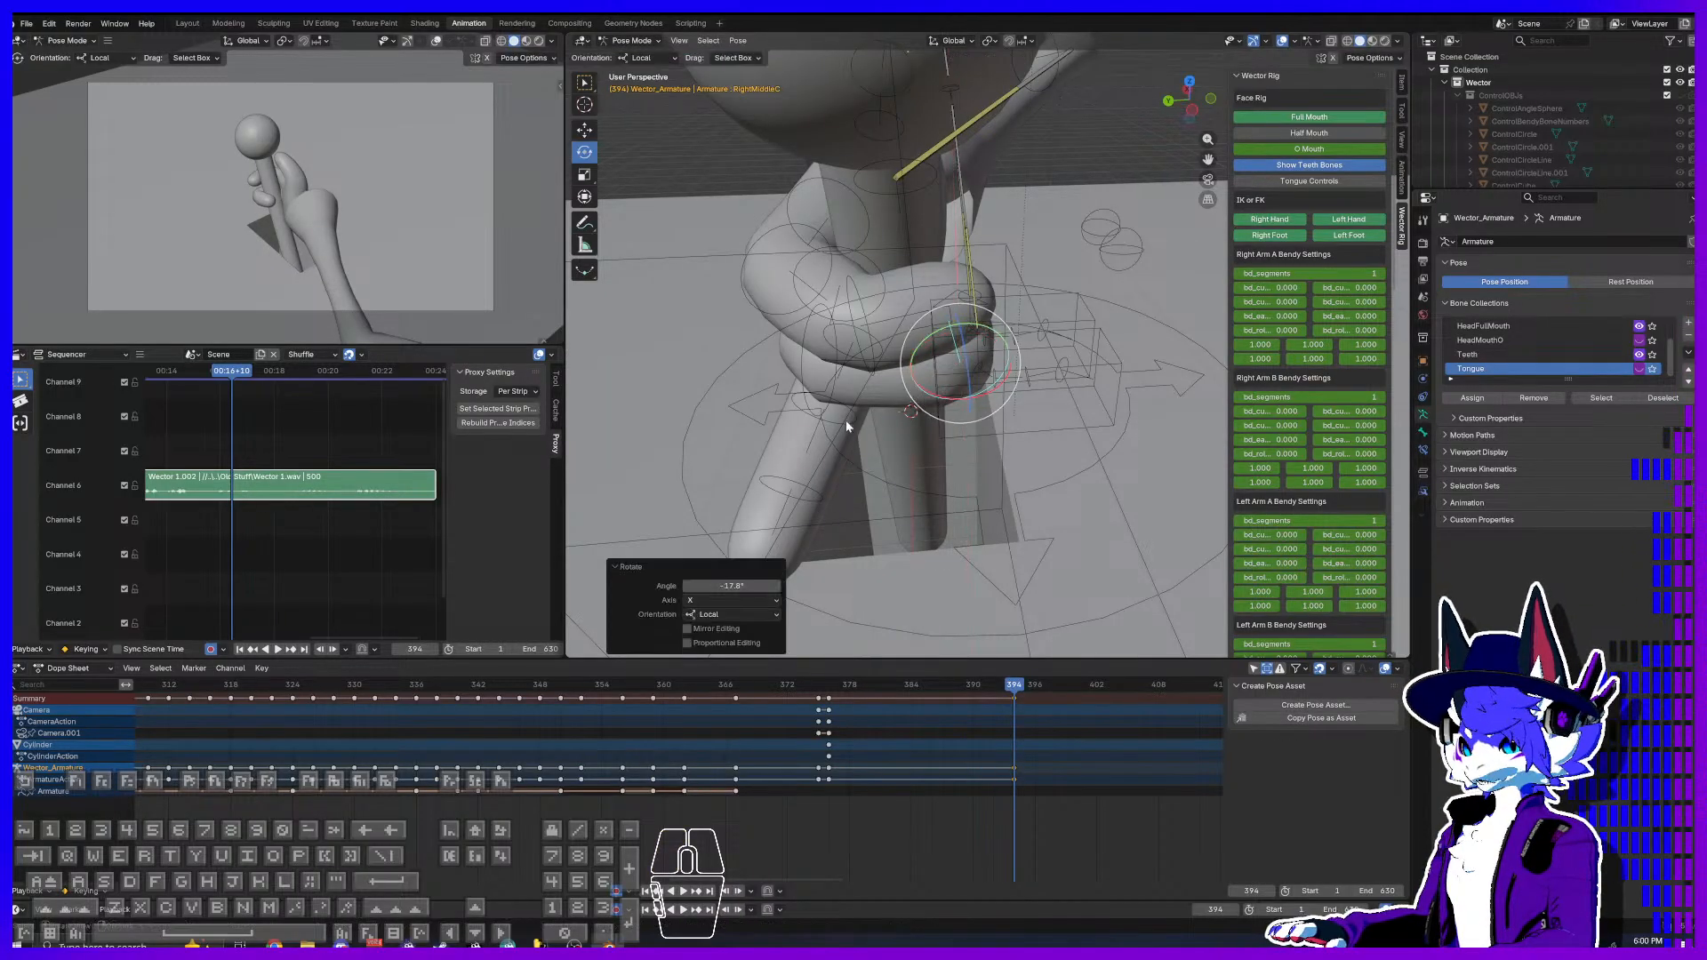
Step: Refine the right hand's finger curl around the shaft, rotating the middle finger's base bone about -4.83° around local X
left_click(849, 366)
left_click_drag(840, 360, 887, 364)
left_click(867, 384)
left_click_drag(875, 430, 980, 378)
left_click(933, 438)
middle_click_drag(982, 382, 825, 397)
left_click(849, 411)
left_click_drag(862, 427, 856, 416)
middle_click_drag(855, 416, 880, 366)
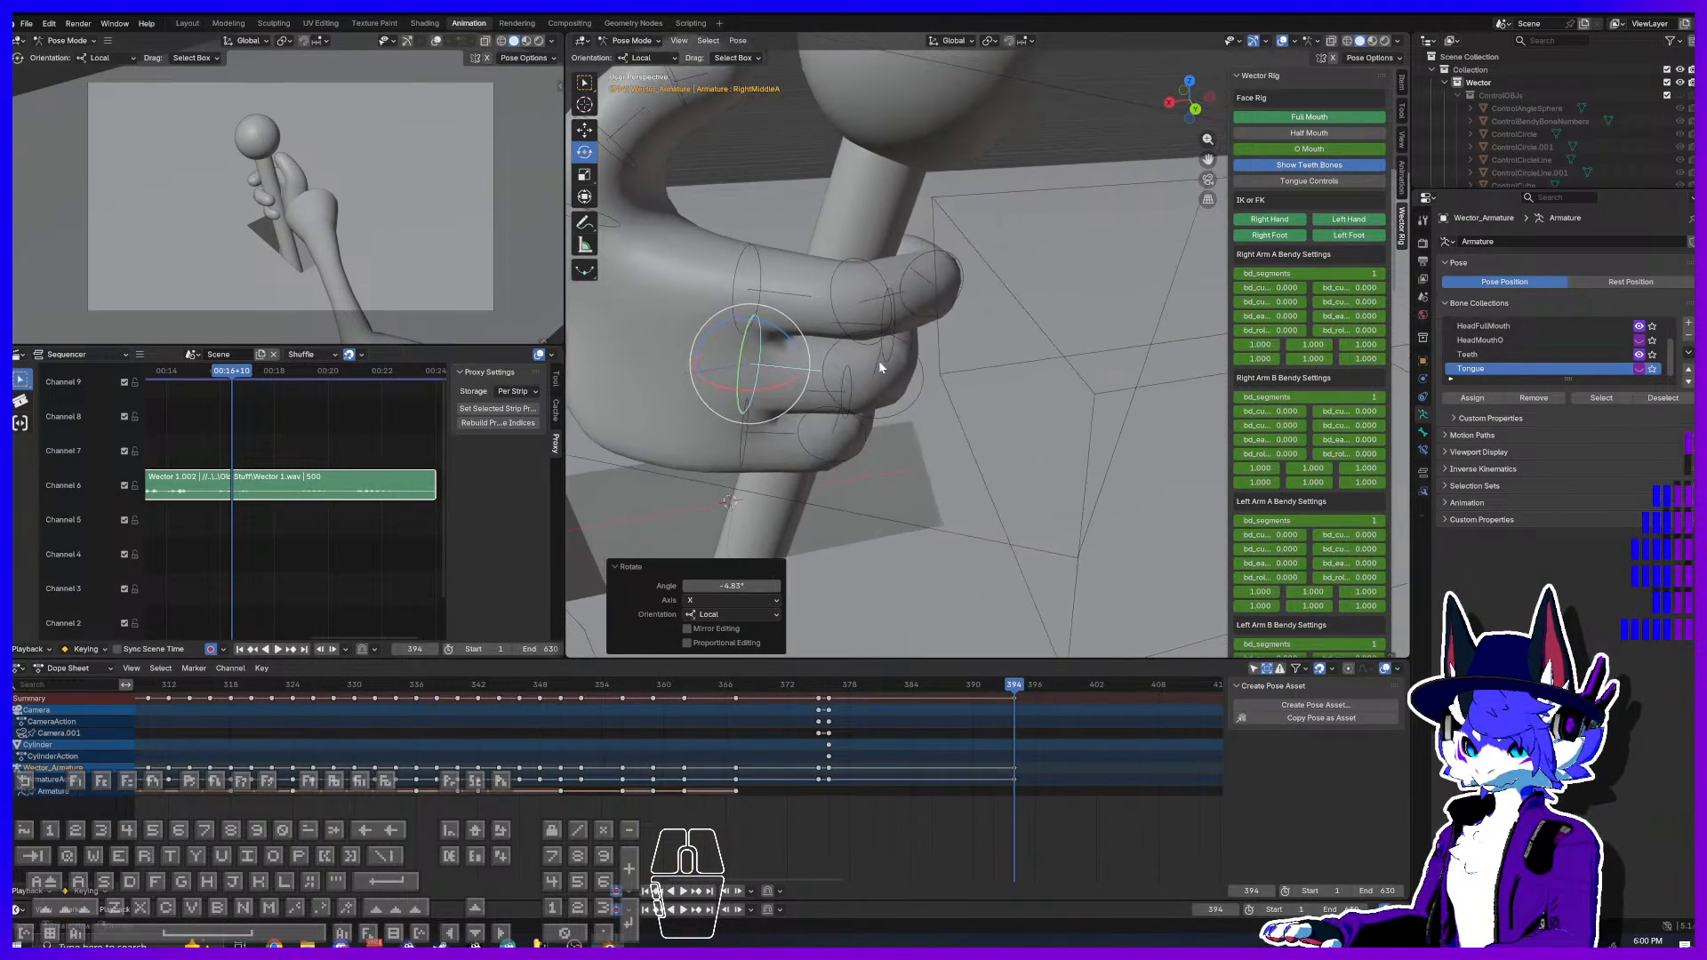
Step: Set the transform orientation to Local and shift the right index finger's base bone slightly closer to the lever
left_click(786, 298)
left_click(585, 131)
left_click(642, 57)
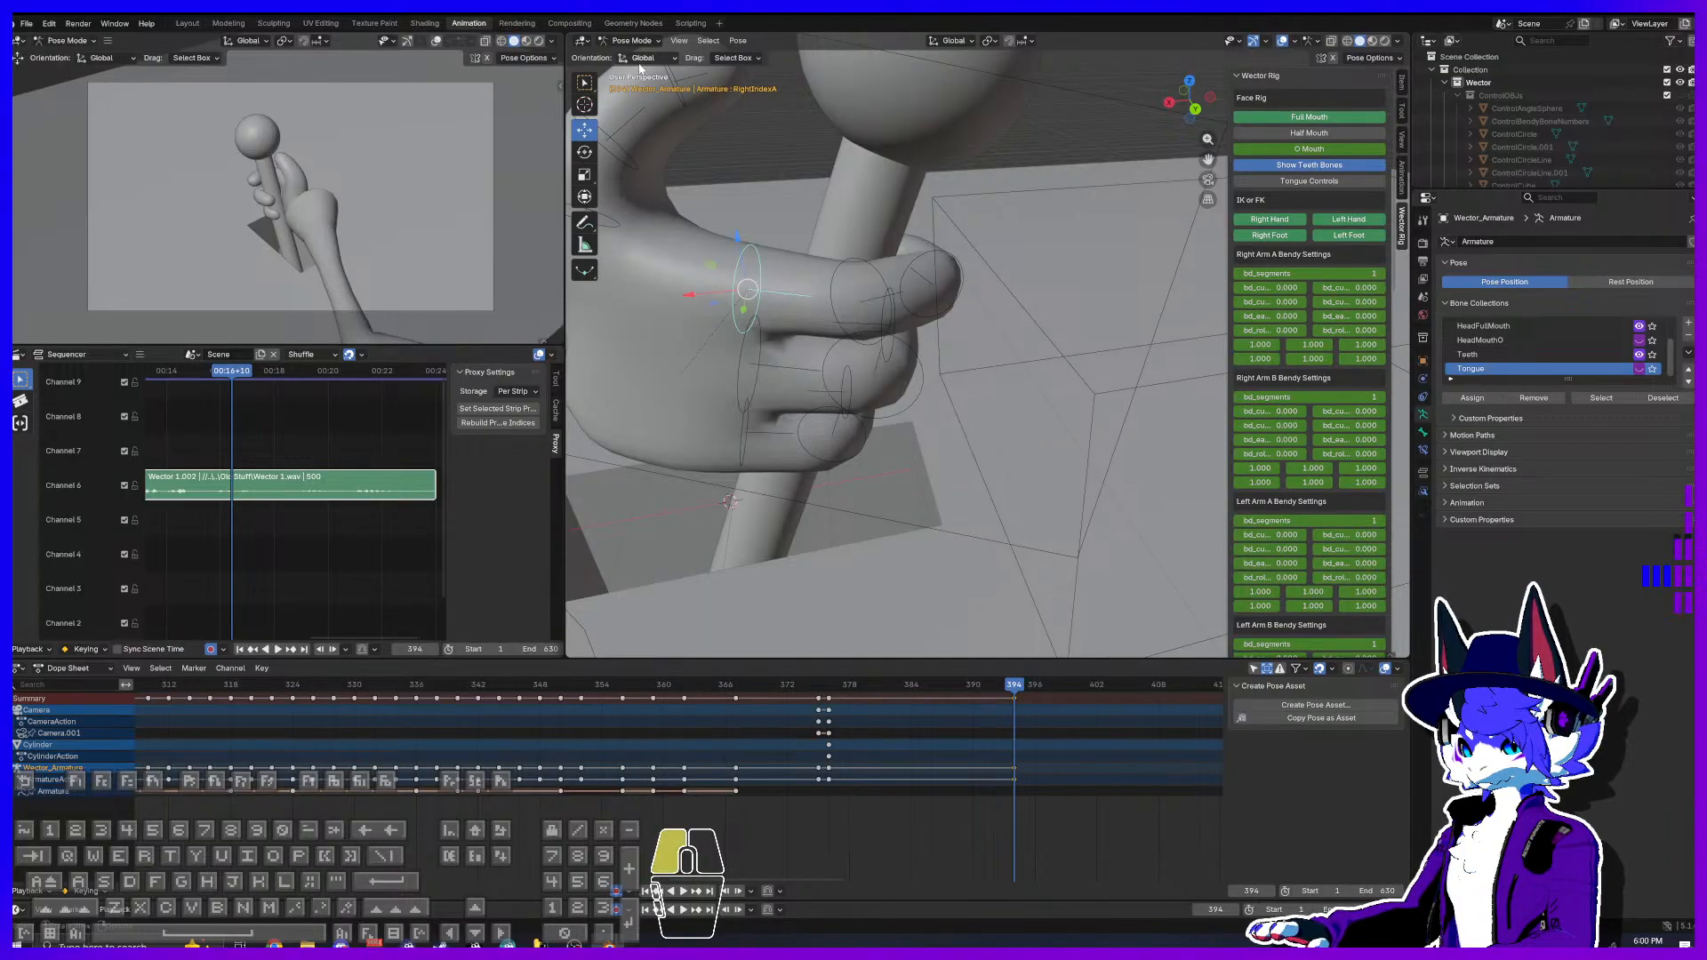
left_click(642, 103)
left_click_drag(794, 296, 805, 400)
Step: Rotate the right index finger's middle bone about 17° and its end bone about 11.2° around local X
left_click(584, 152)
left_click(896, 298)
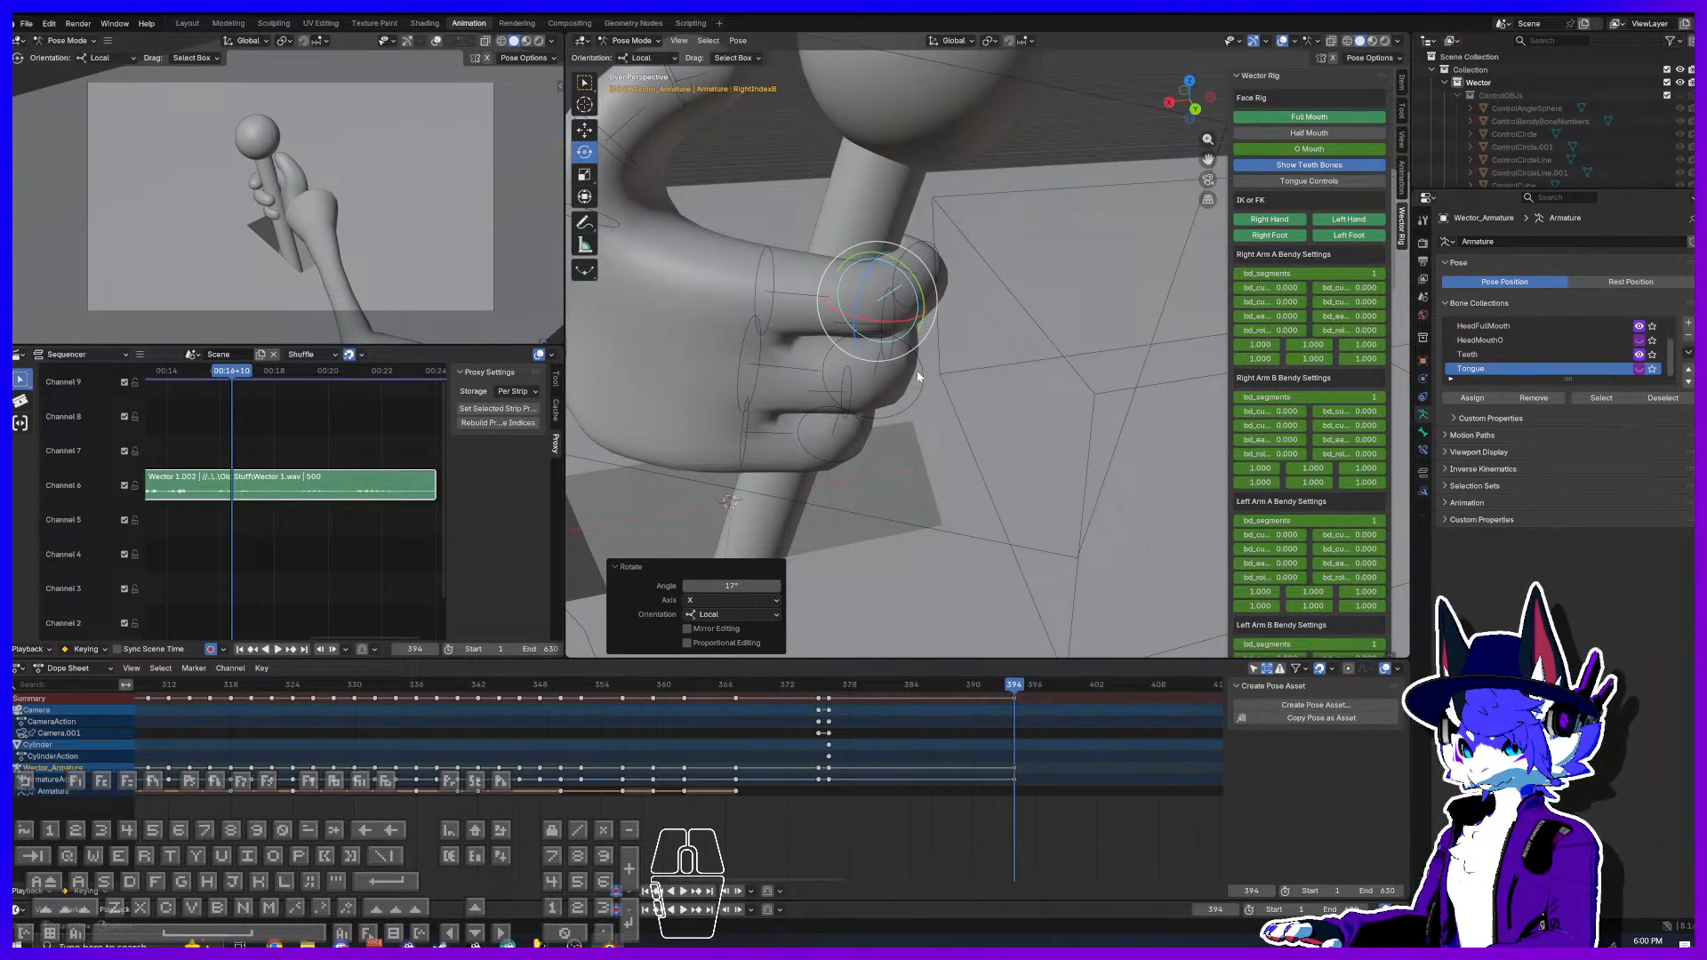
left_click(929, 271)
left_click_drag(926, 297, 925, 285)
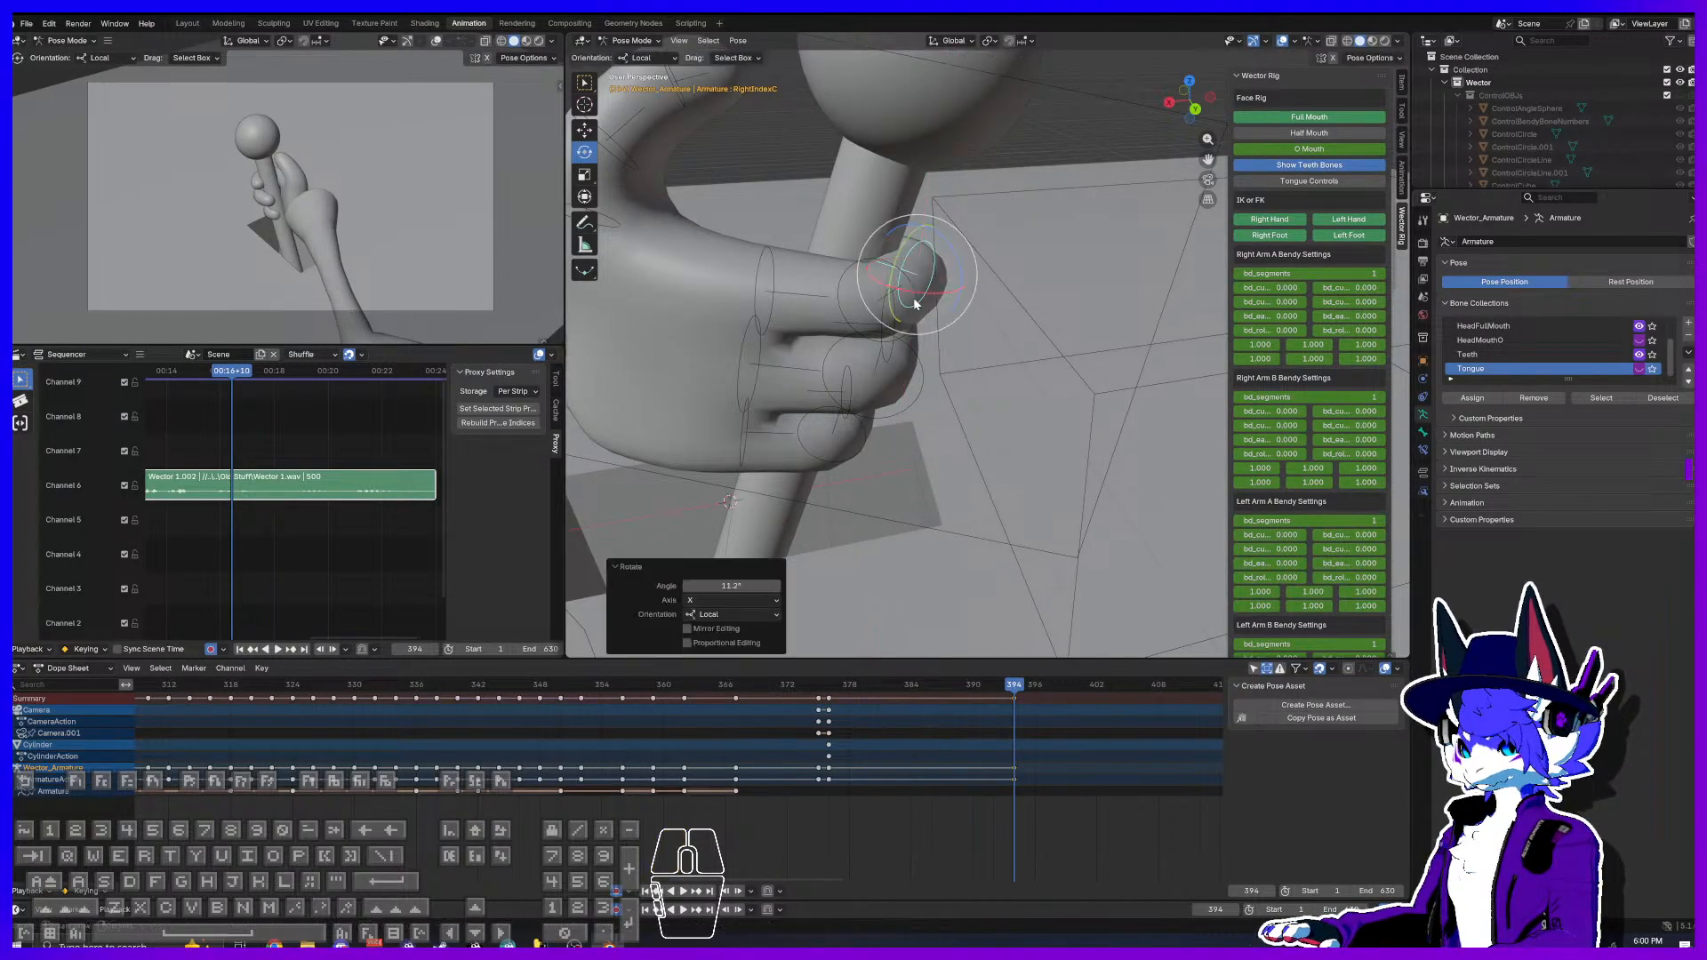
Step: Rotate the right pinky's base bone about -15° and the index finger's base bone about 10.2° around local Z
left_click(855, 421)
left_click_drag(861, 462, 757, 392)
left_click(855, 405)
left_click(790, 411)
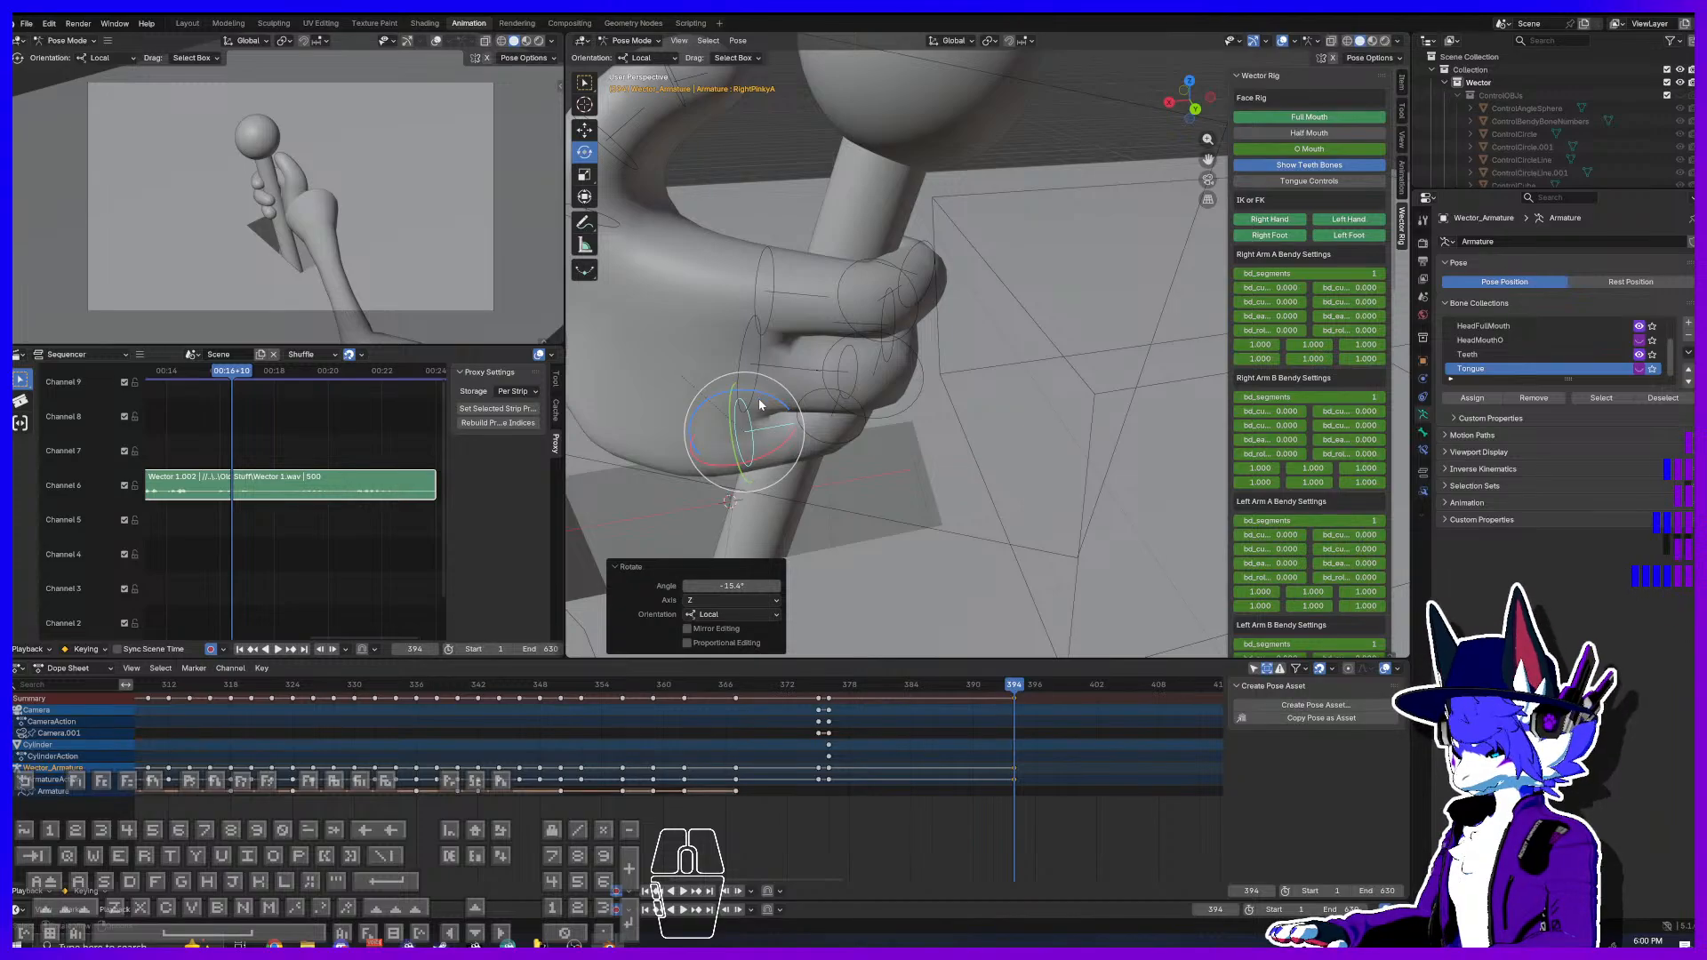
left_click(825, 290)
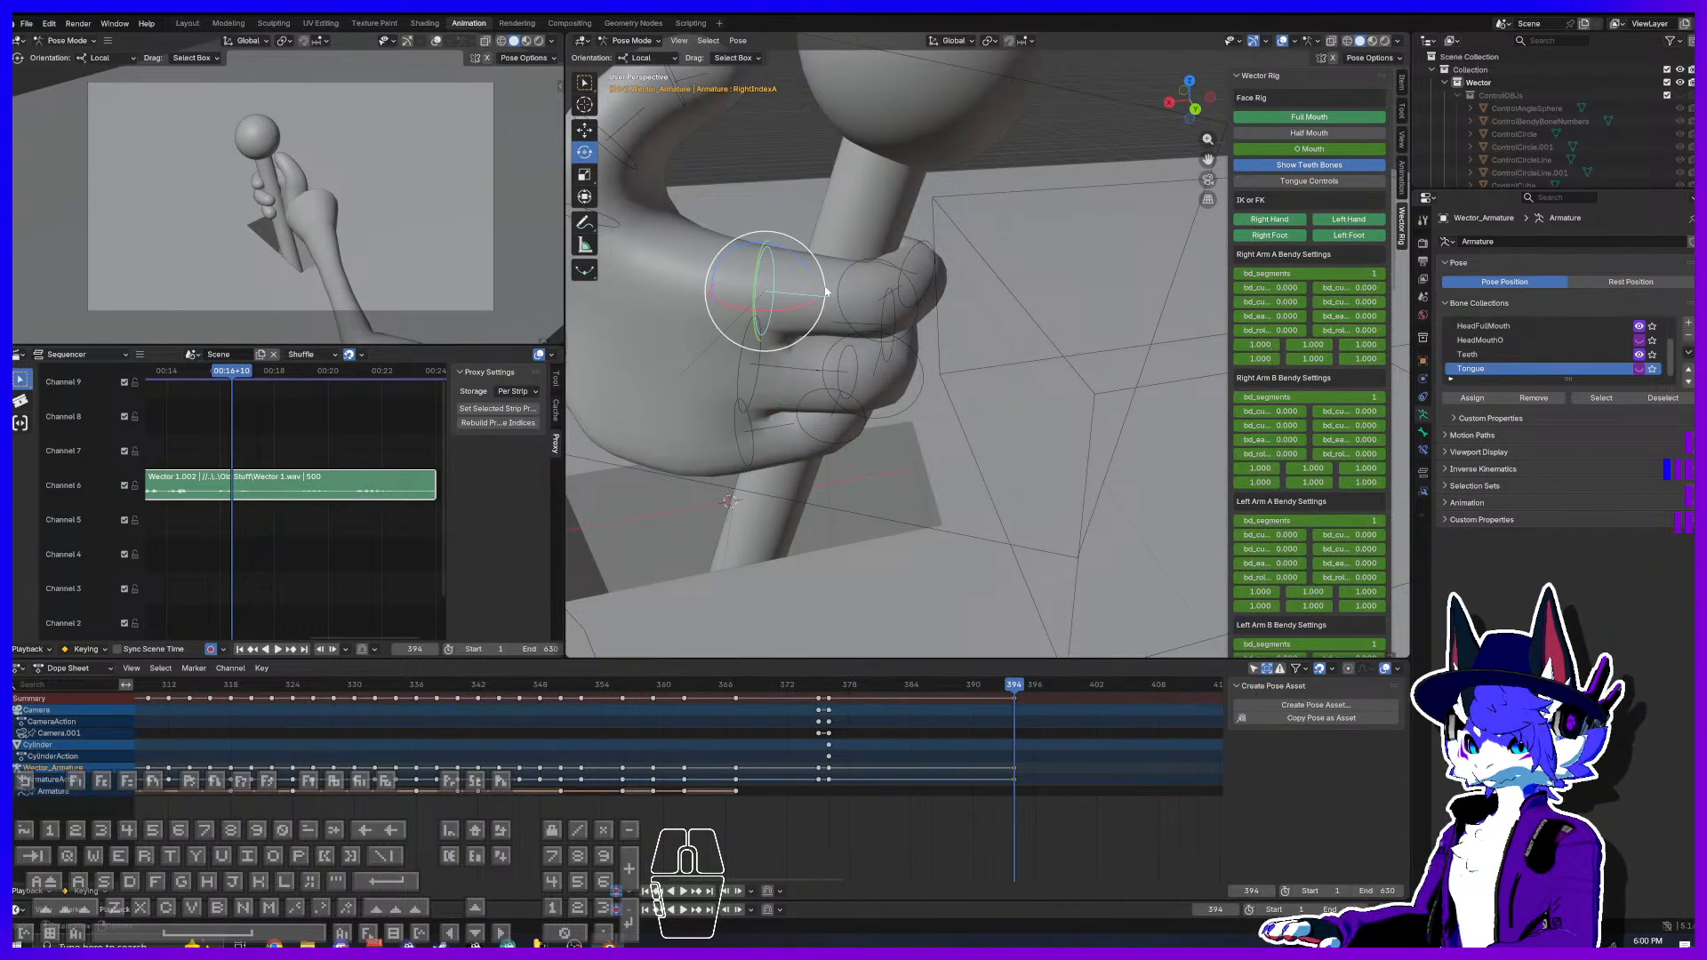
left_click_drag(802, 262, 812, 269)
middle_click_drag(660, 226, 705, 268)
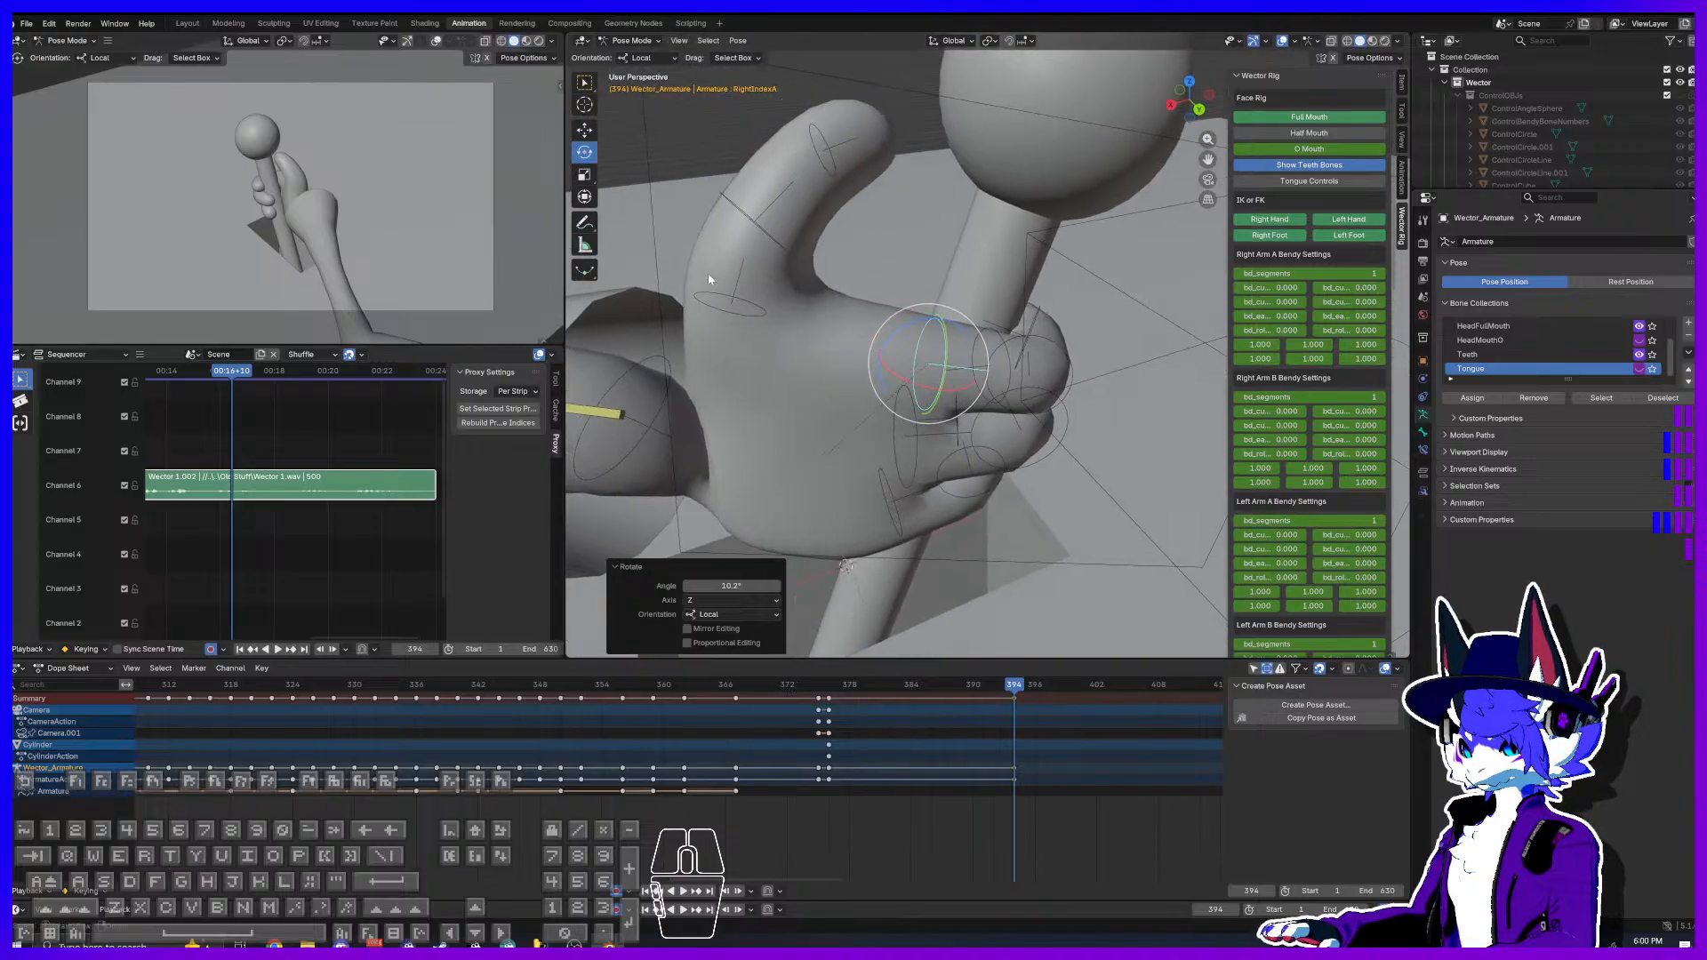
Step: Swing the right thumb's base bone toward the lever, rotating it about 40.5° in the view and about -43° around local Y
left_click(738, 307)
left_click_drag(711, 267, 755, 275)
right_click(756, 278)
middle_click_drag(758, 285, 994, 460)
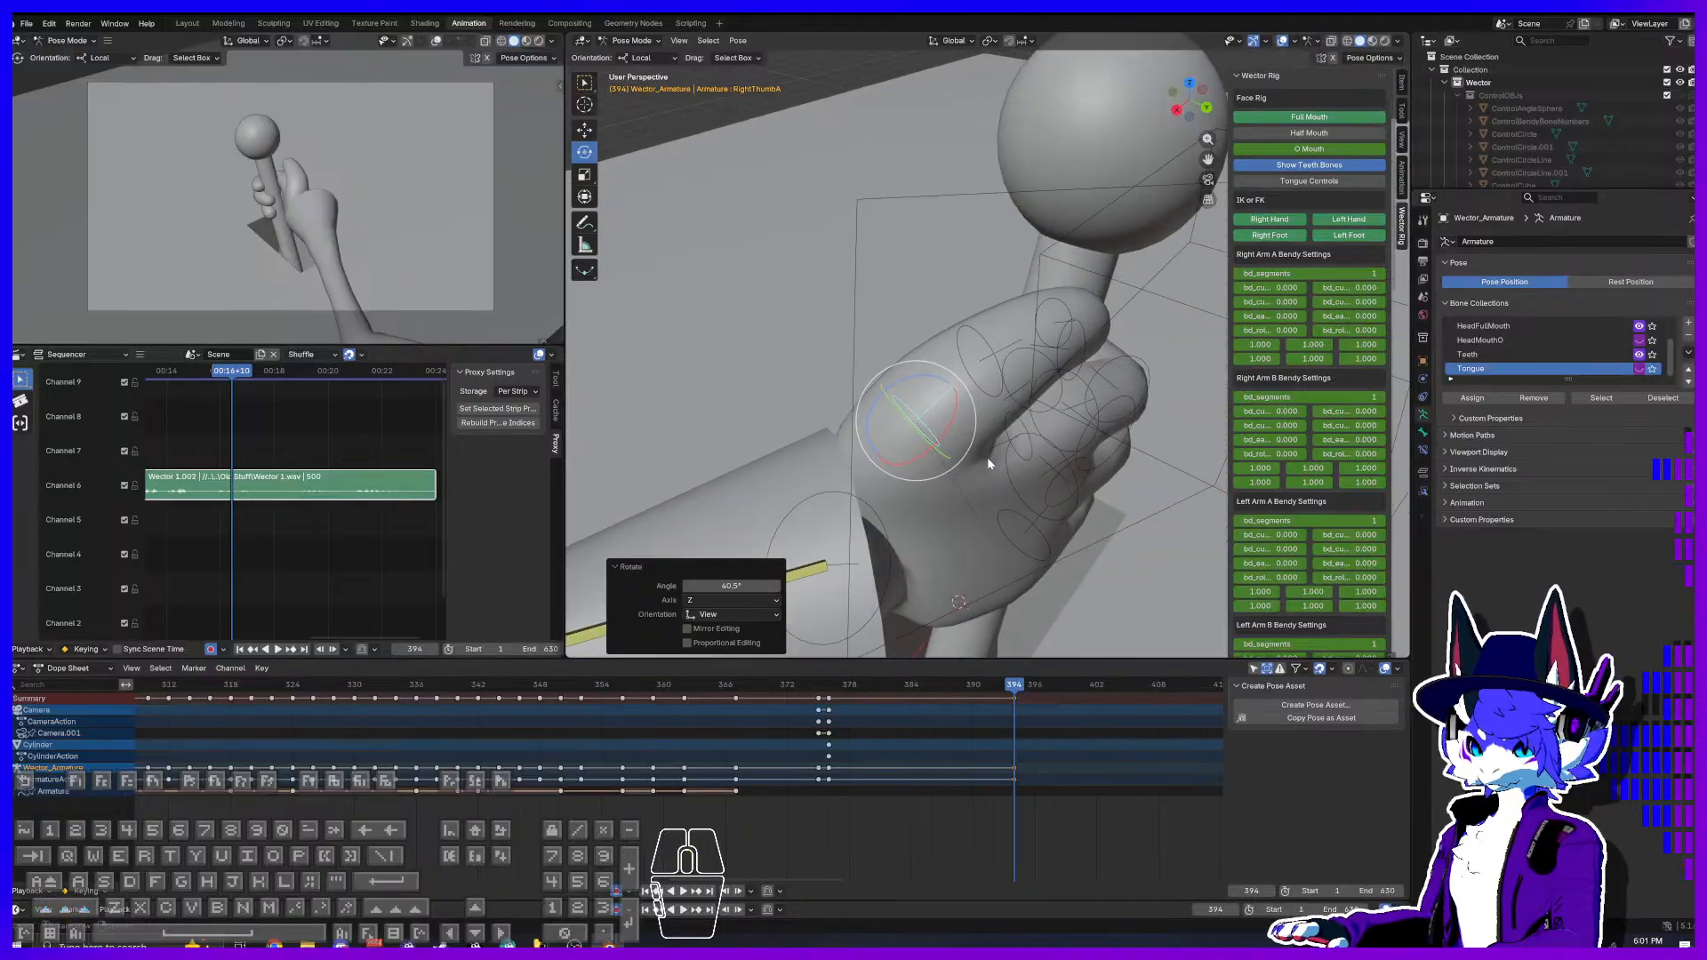
left_click_drag(905, 466, 883, 374)
middle_click_drag(883, 374, 969, 426)
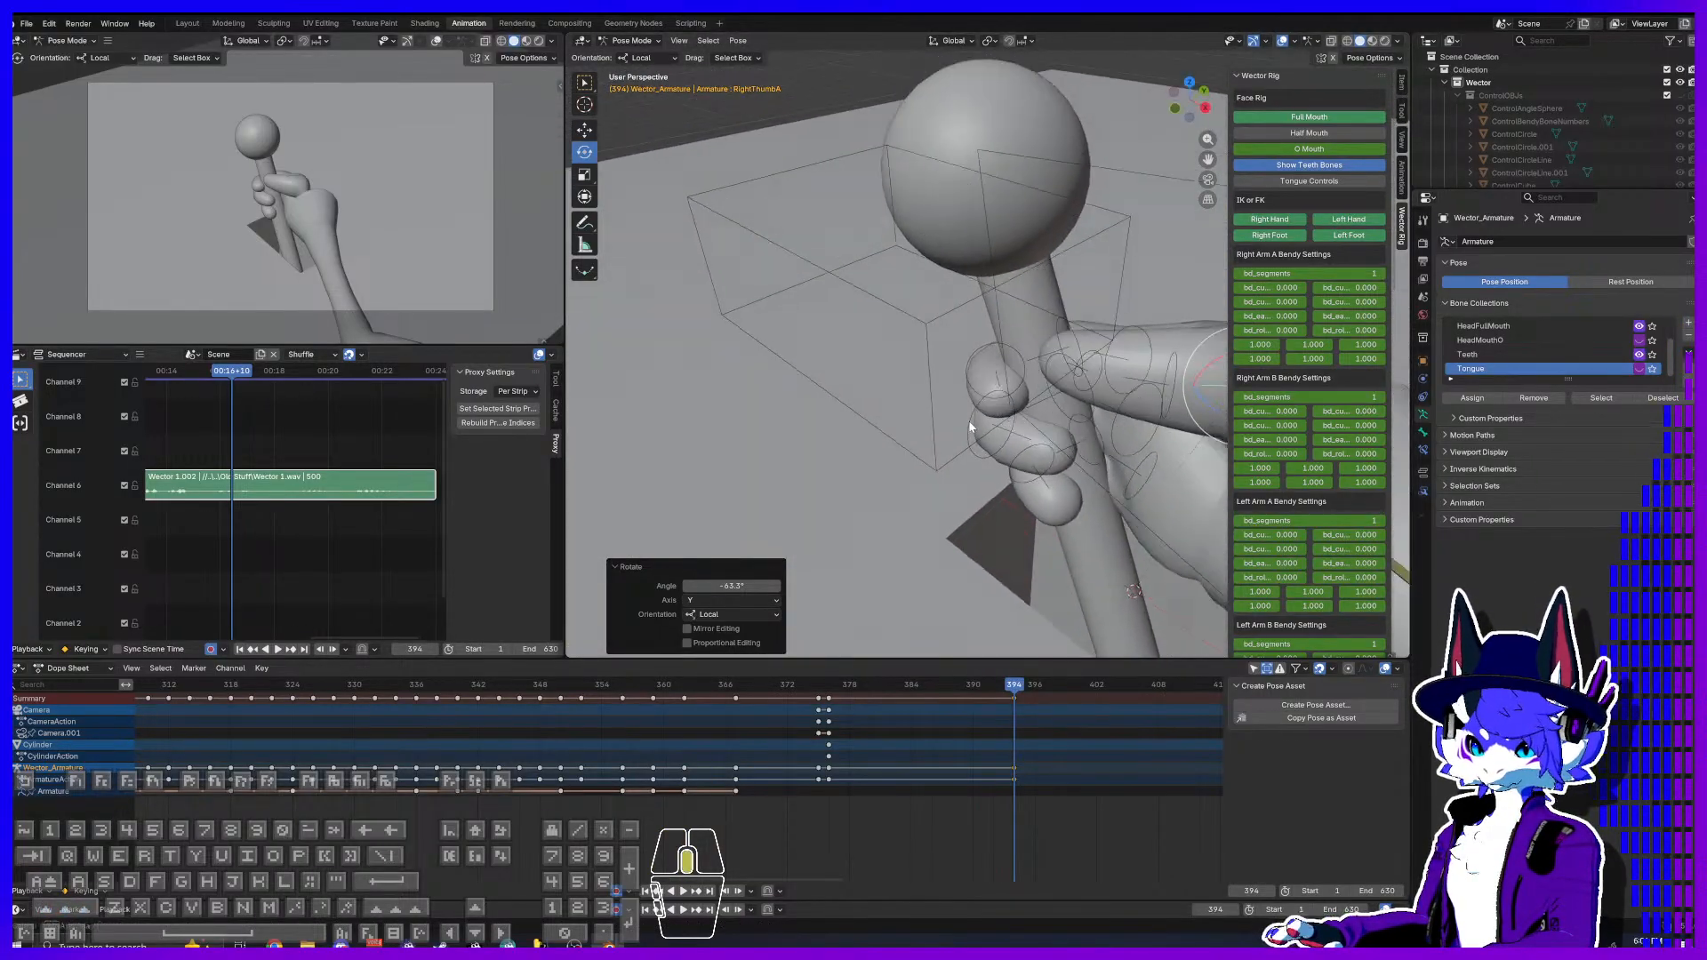
Step: Wrap the right thumb across the fingers by rotating its second bone about -21.1° around local Z
left_click(1117, 352)
middle_click_drag(1116, 354, 1031, 372)
left_click(980, 424)
left_click_drag(990, 469, 1002, 471)
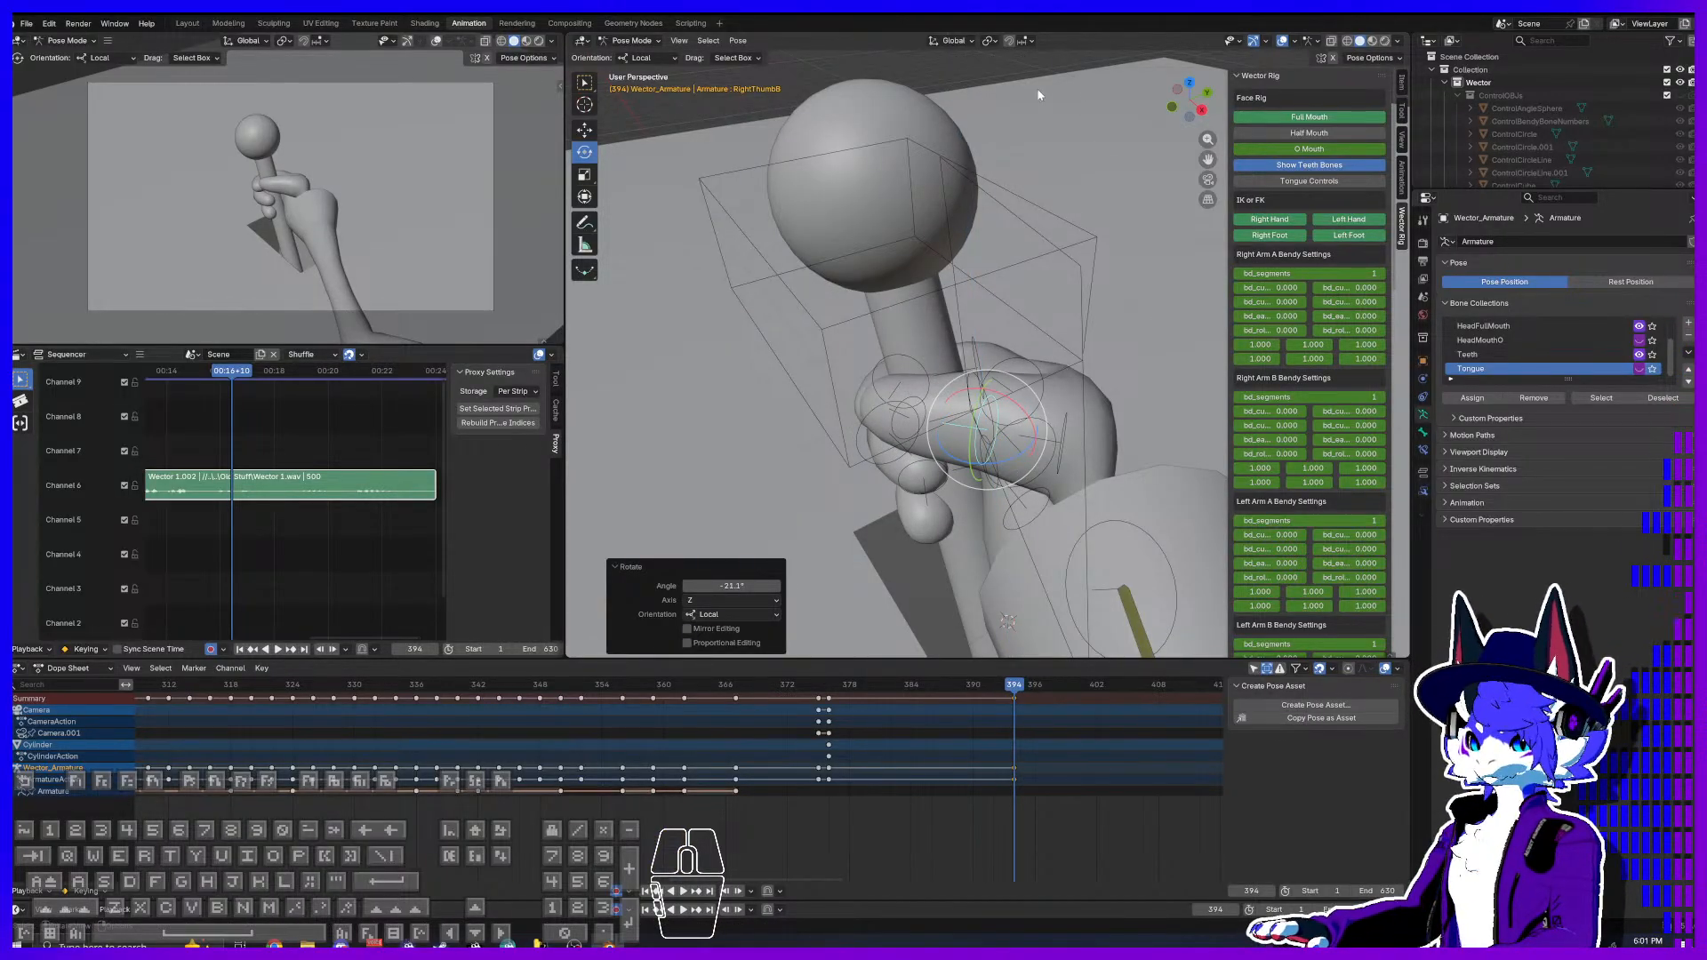
Step: Deselect the bones, save the file, and scrub back to frame 383 to check the hand's reach
left_click(976, 79)
key("ctrl+s")
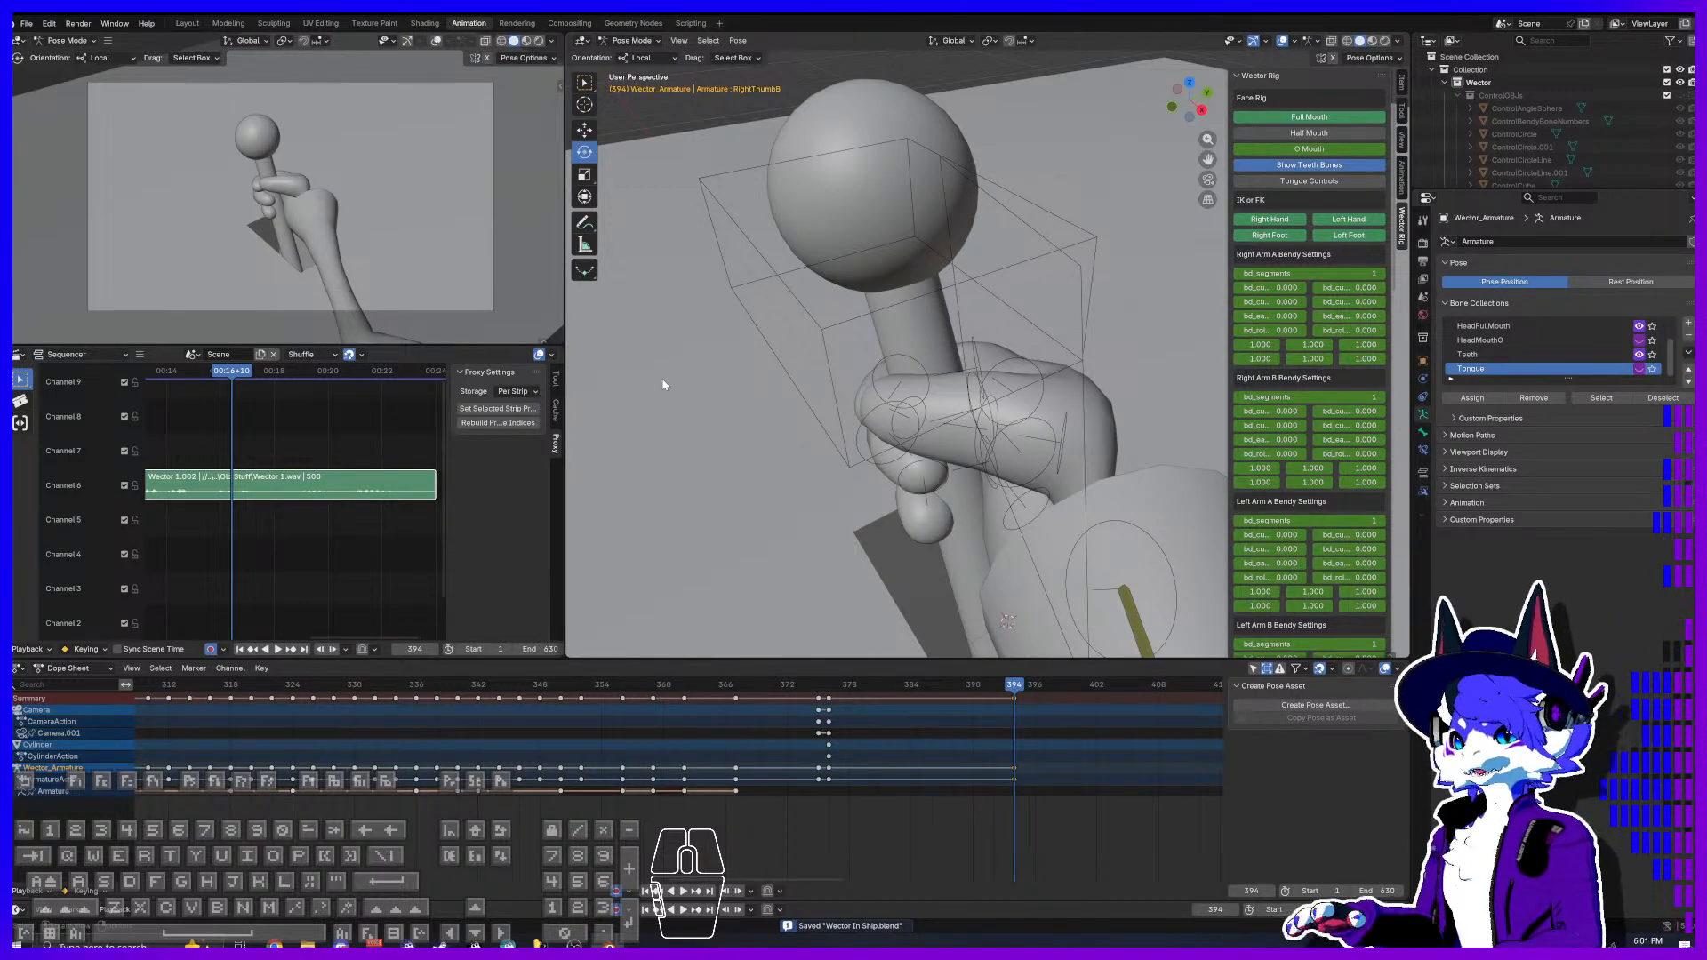
scroll(664, 340, "down", 5)
scroll(671, 359, "down", 3)
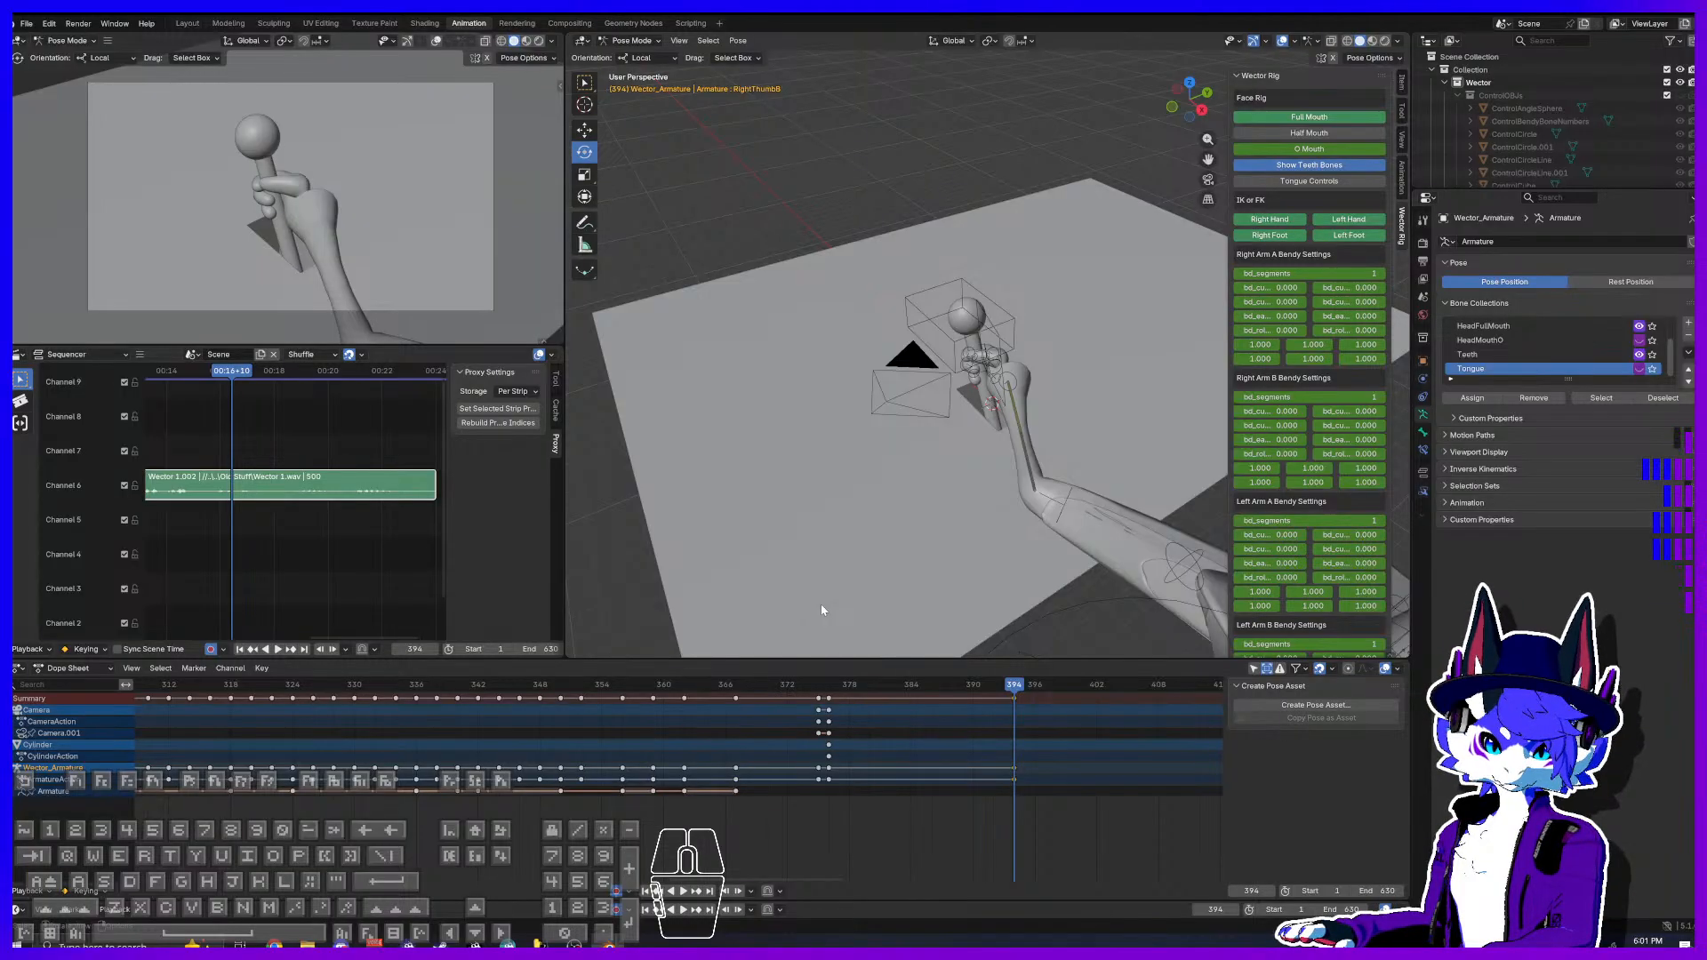
left_click_drag(1018, 686, 894, 691)
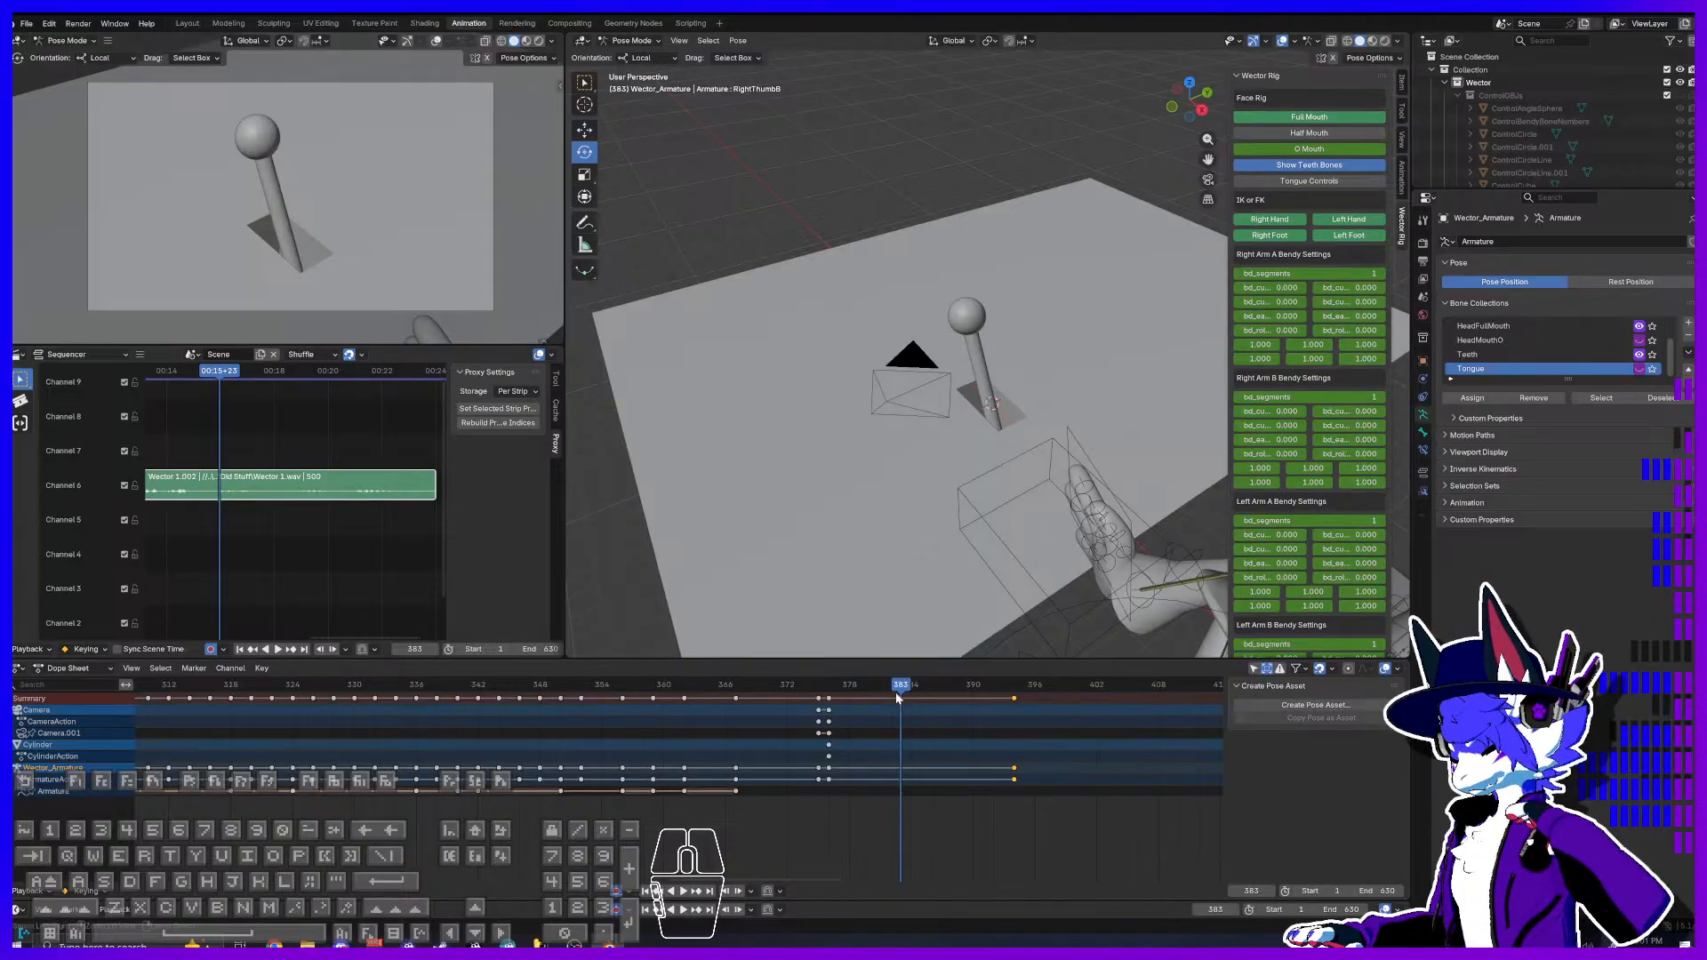
key("ctrl+s")
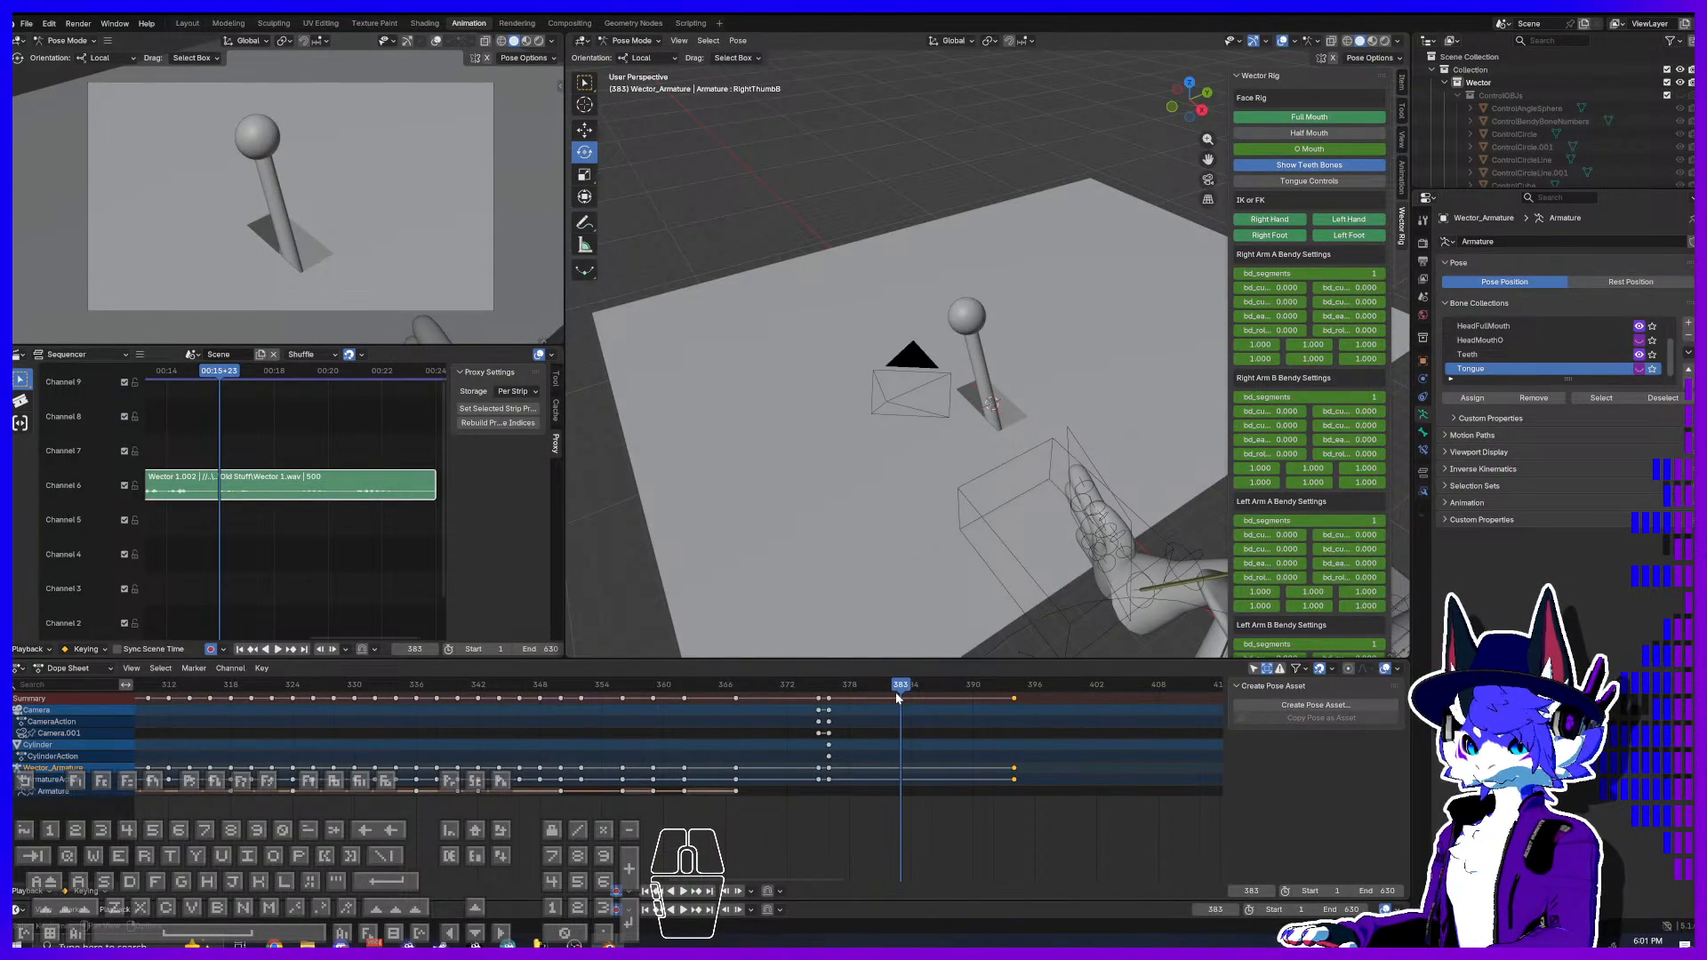
Step: Return to frame 0 and play back the animation's opening part up to frame 147
left_click_drag(894, 692, 273, 696)
scroll(261, 756, "down", 6)
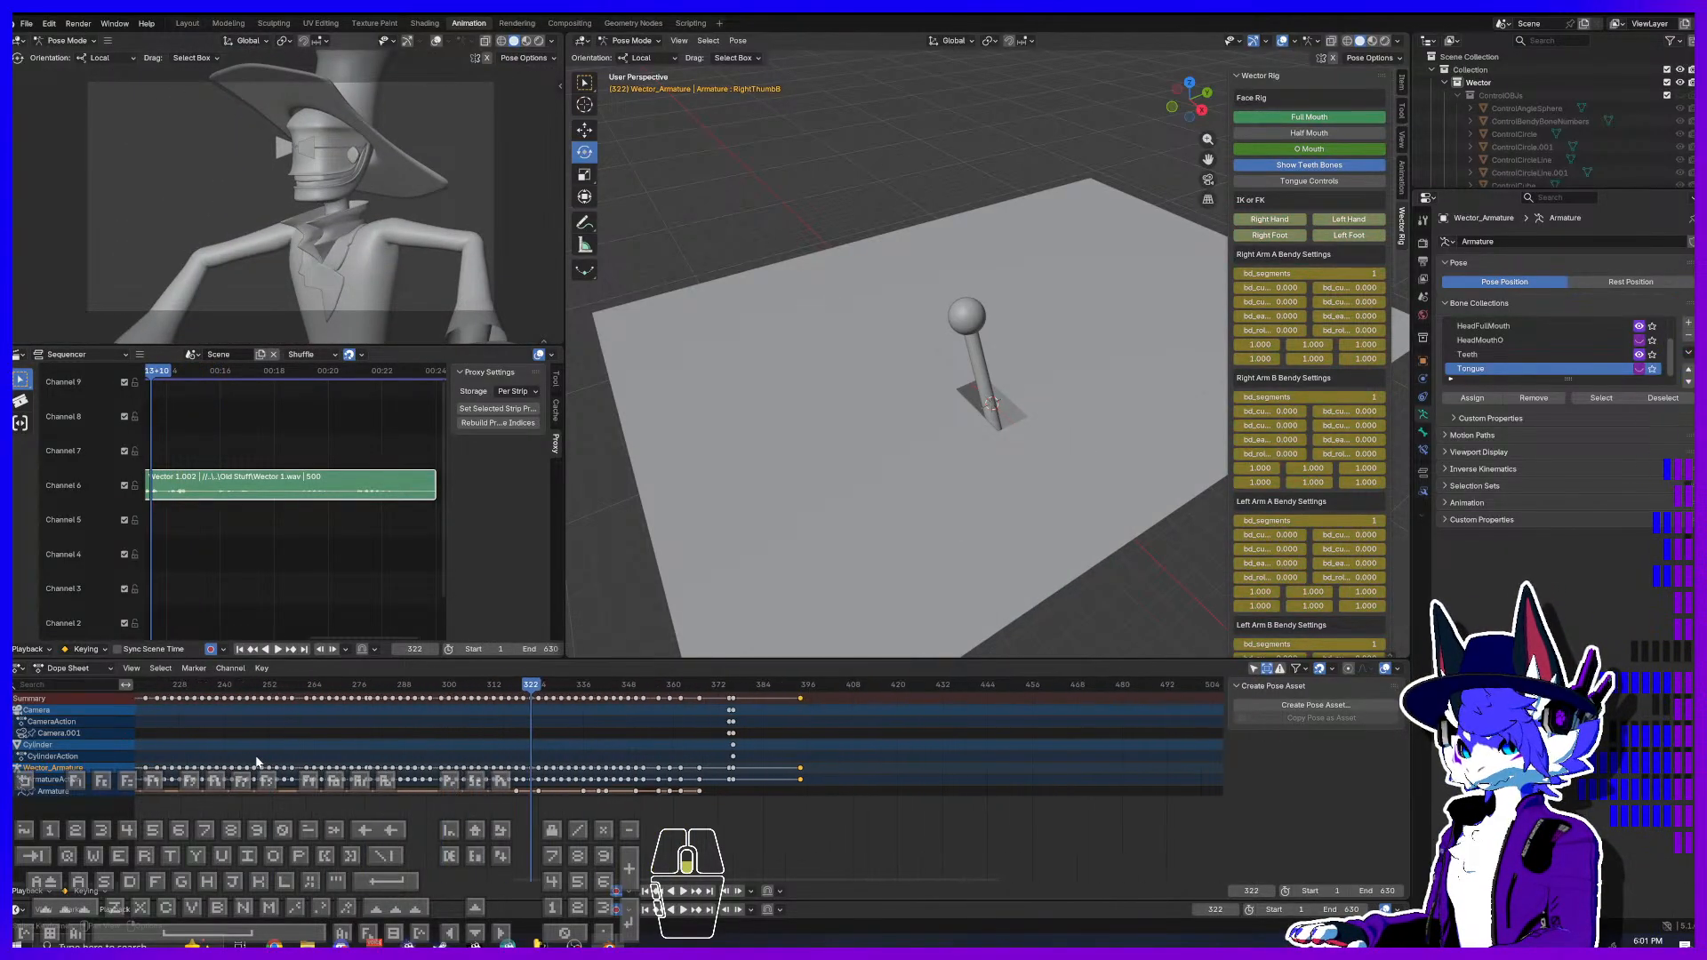
middle_click_drag(566, 782, 582, 782)
scroll(583, 782, "down", 3)
middle_click_drag(307, 770, 674, 754)
left_click_drag(295, 692, 275, 691)
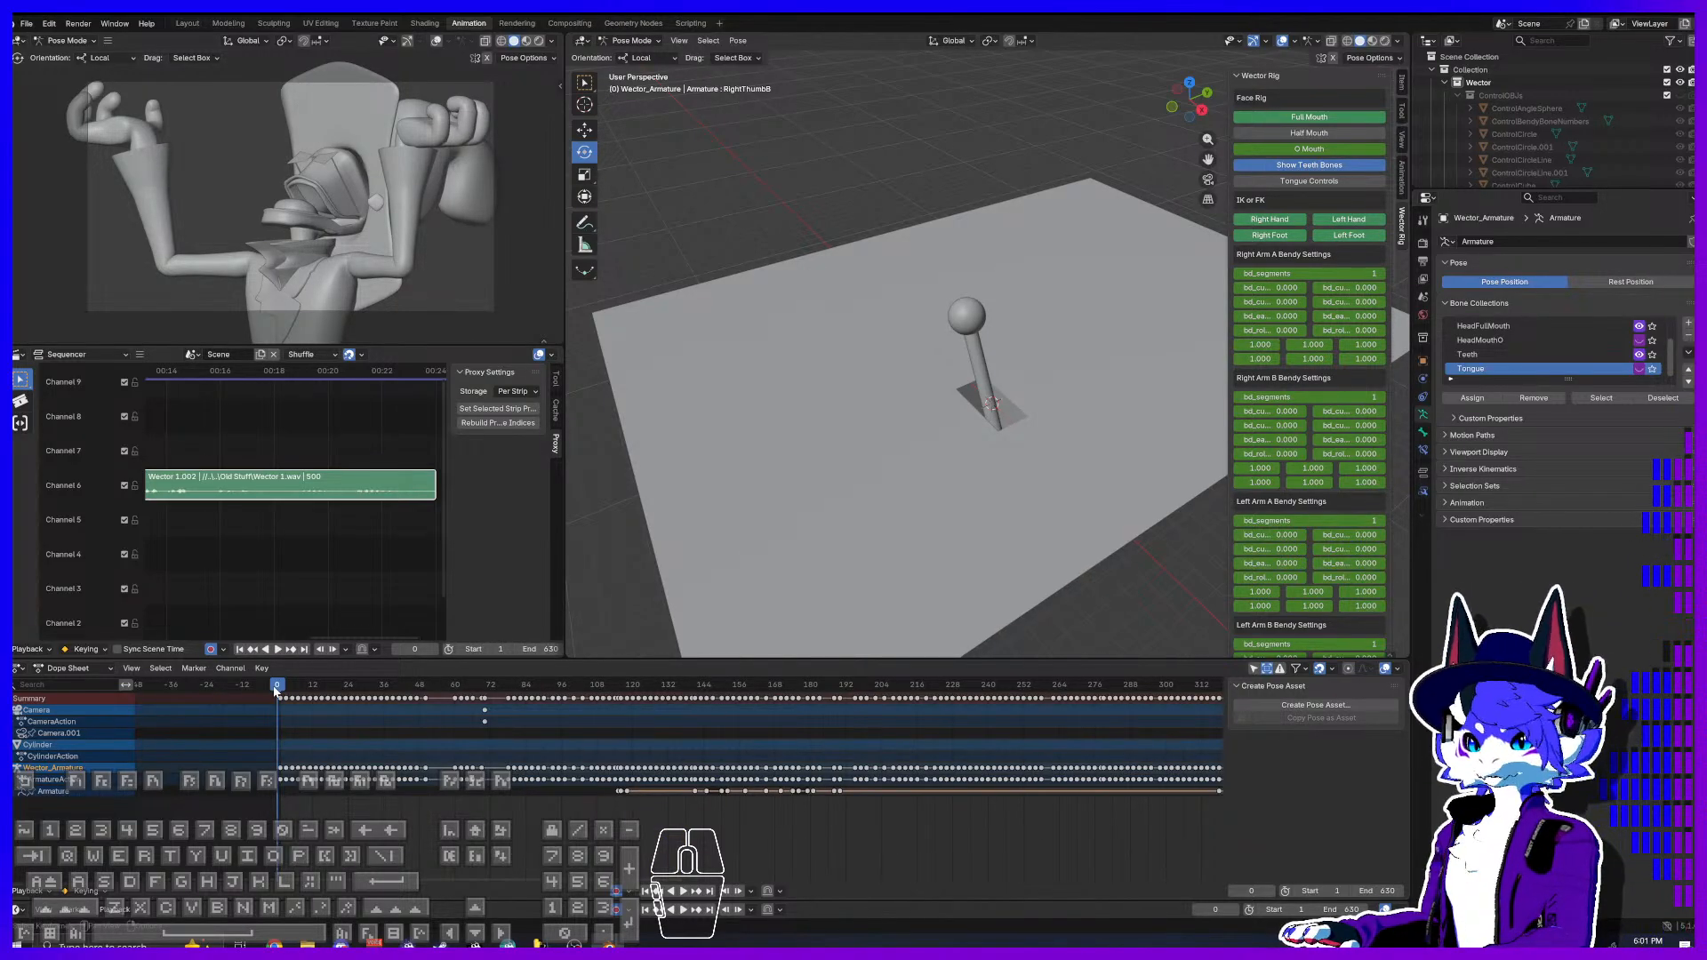
key("space")
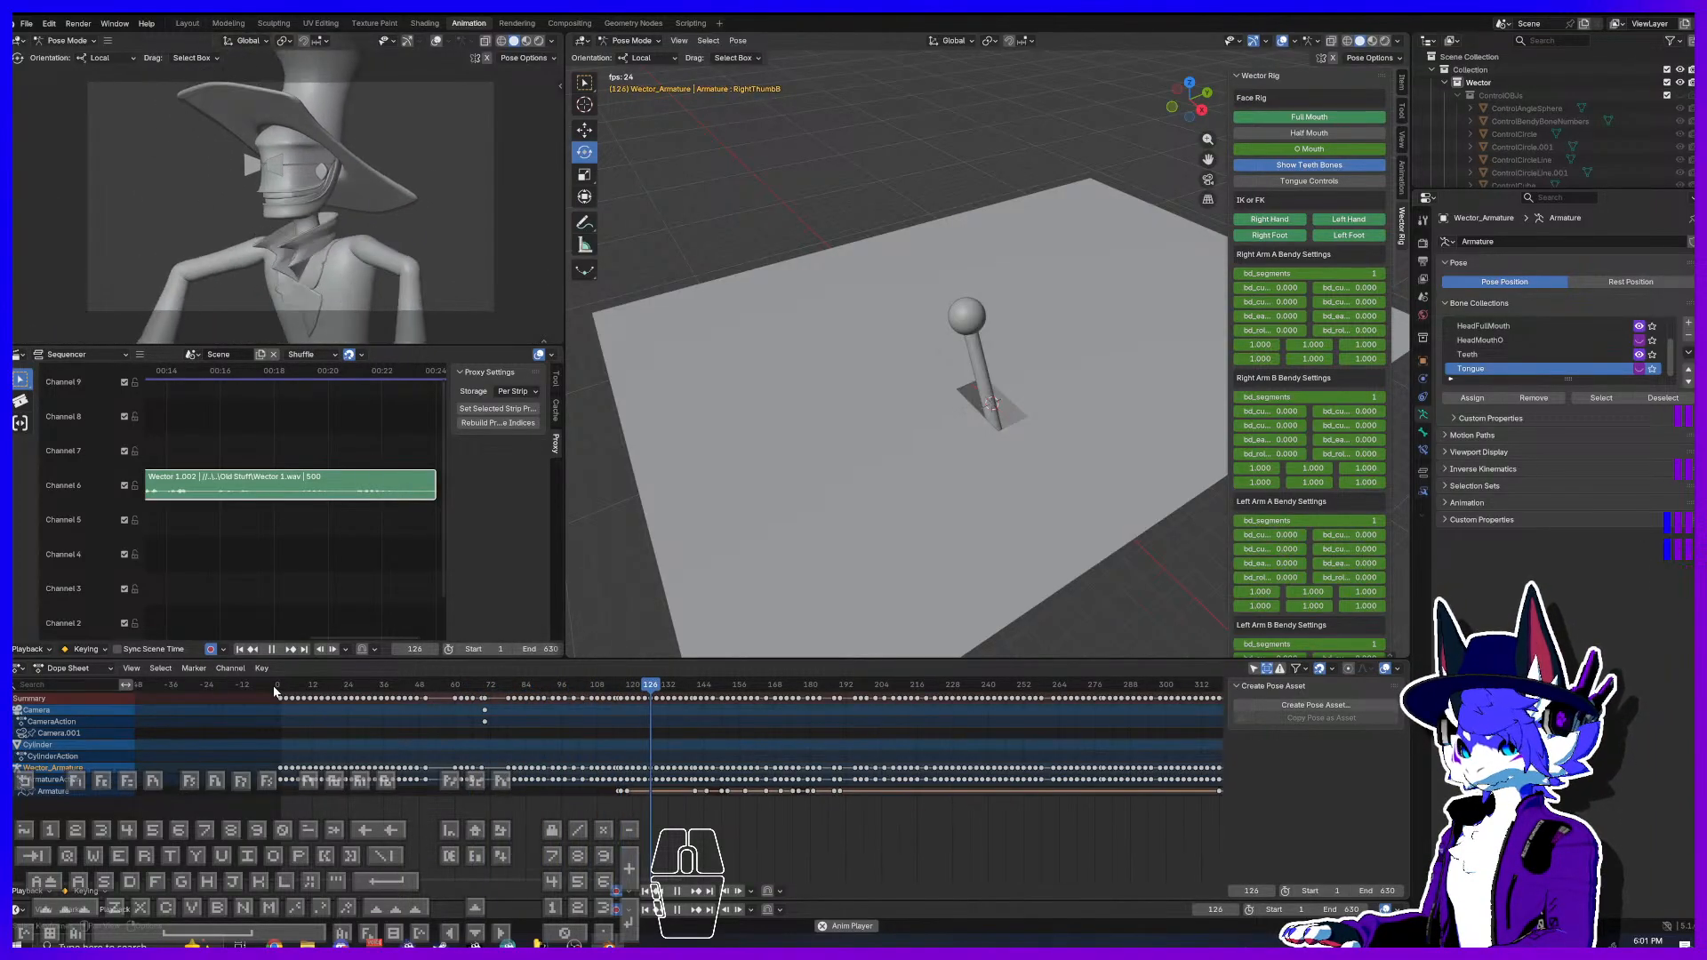
key("space")
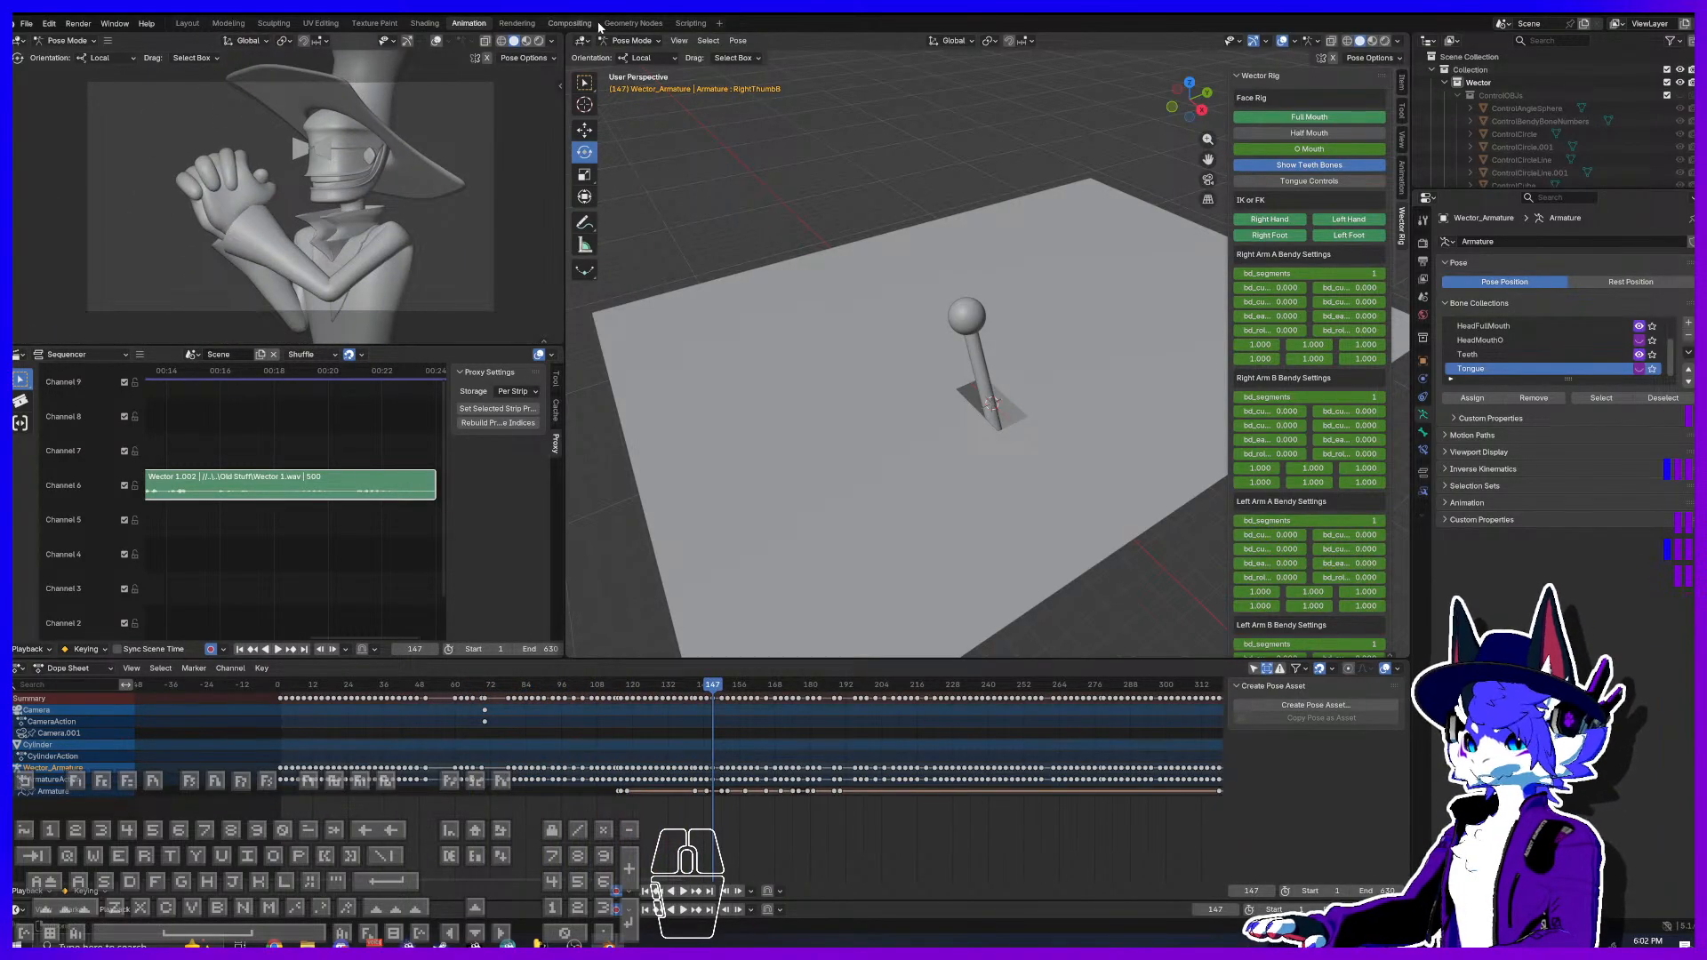
Step: Look through the camera, hide the viewport overlays, and play the animation on through the lever shot
key("KP_0")
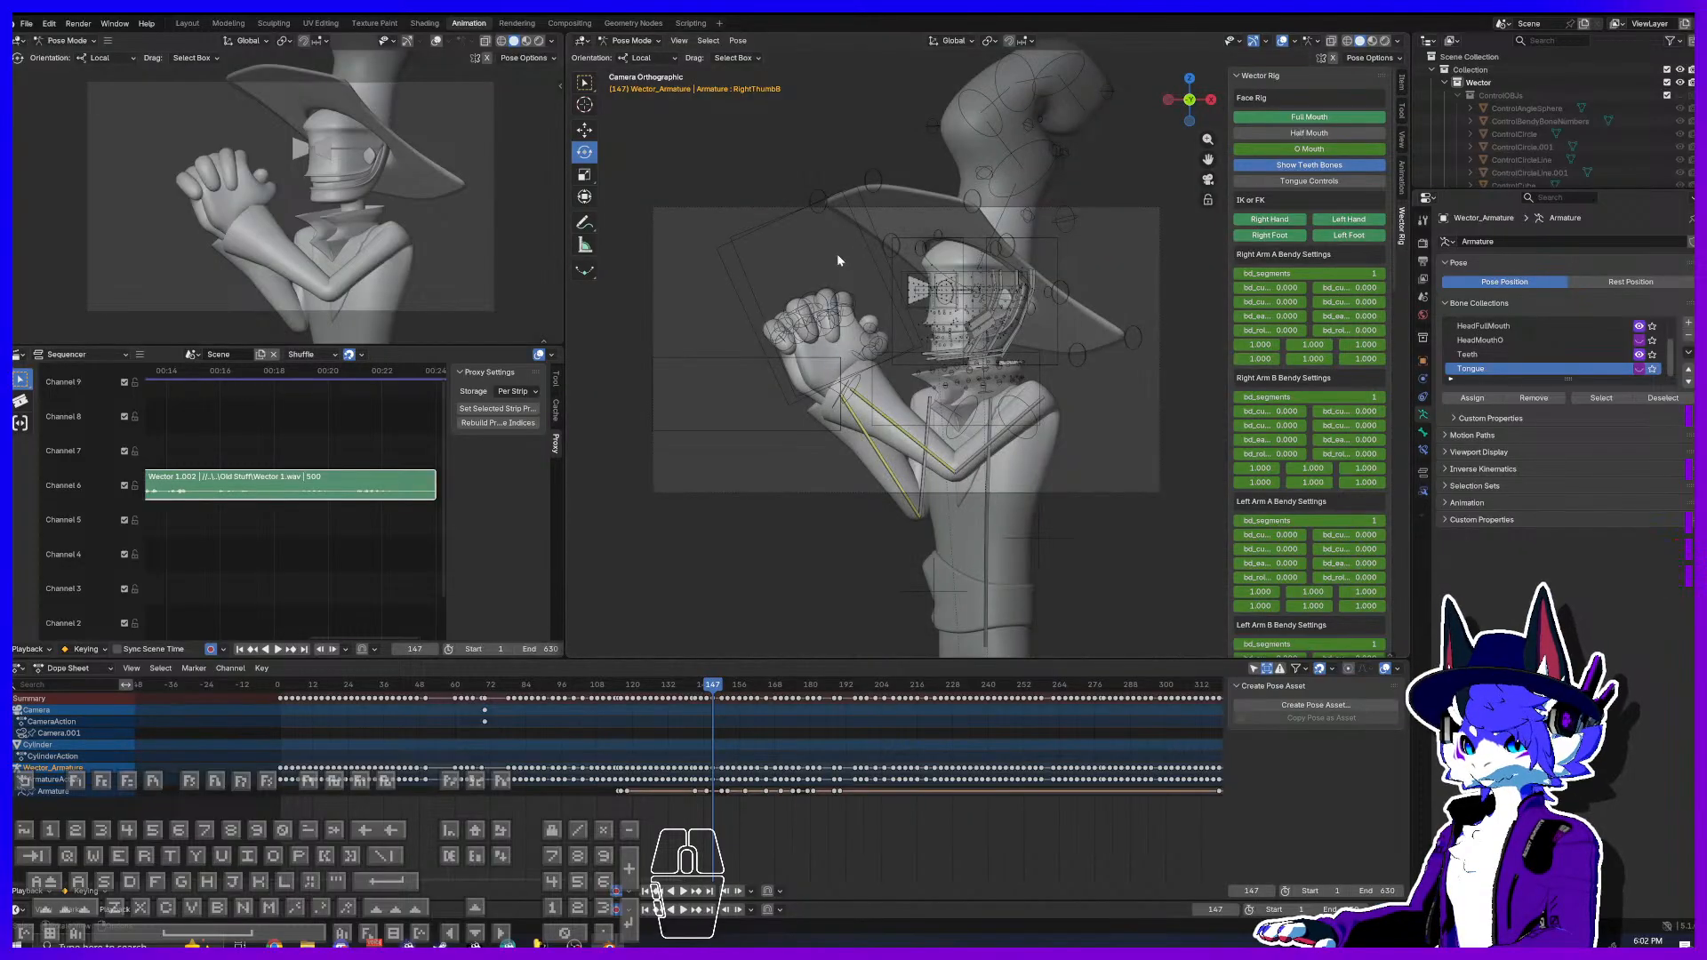
scroll(836, 255, "up", 1)
middle_click_drag(818, 258, 833, 272, "shift")
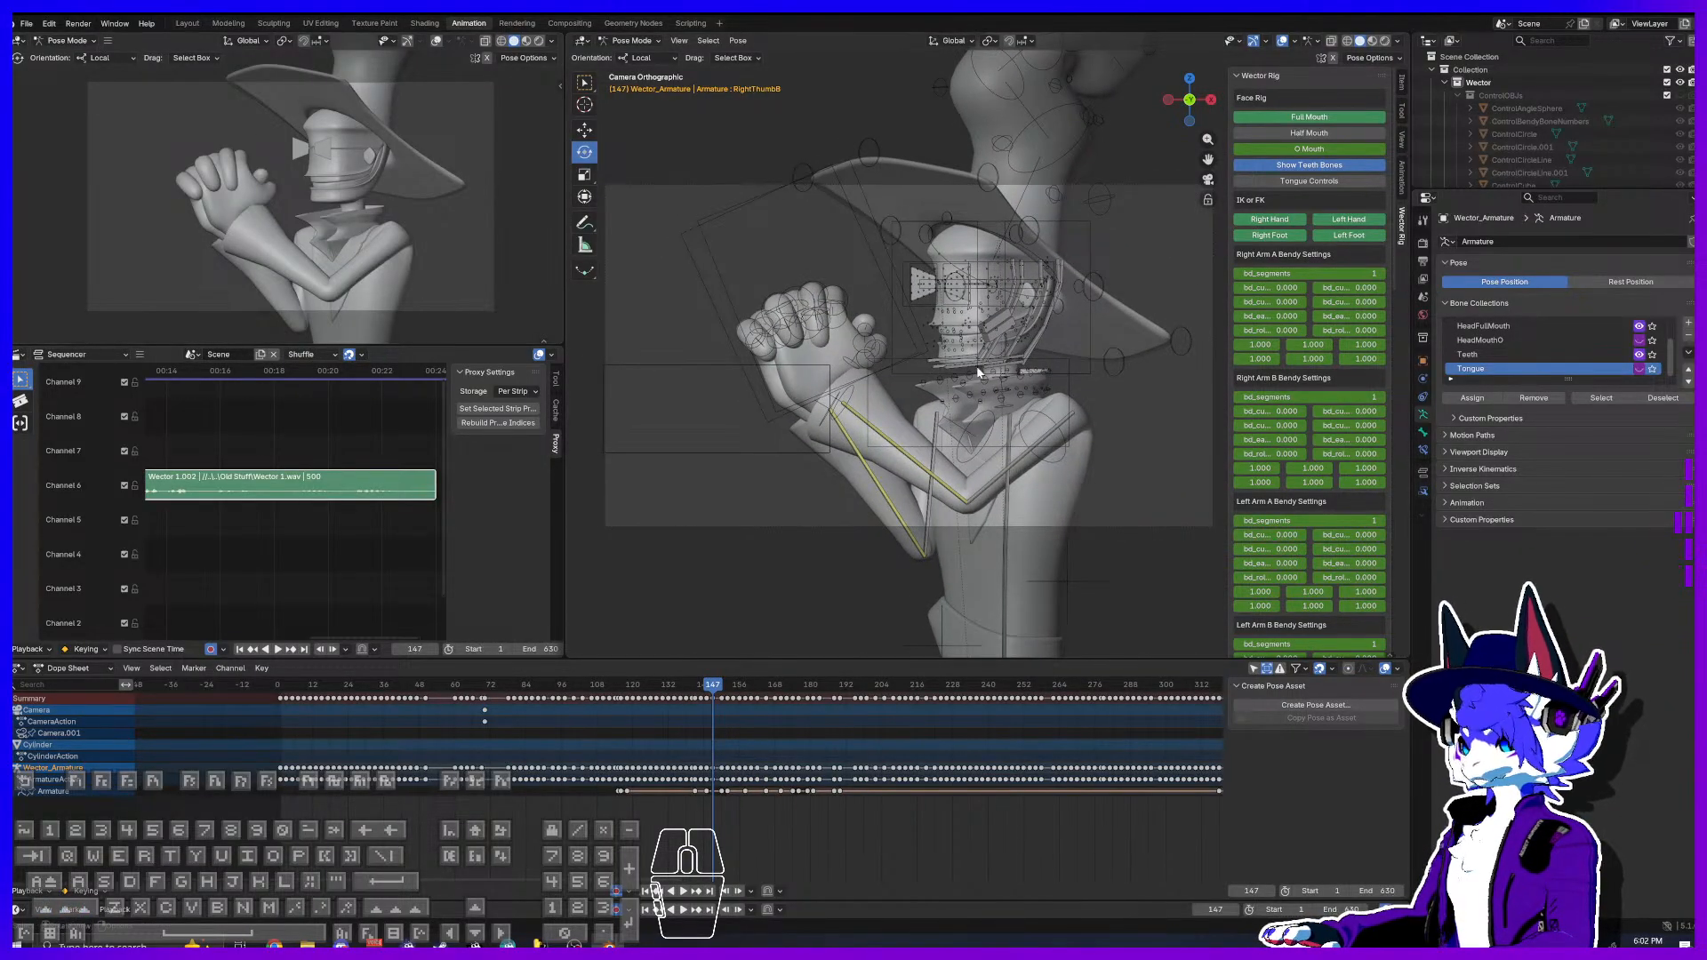
key("space")
left_click(1281, 41)
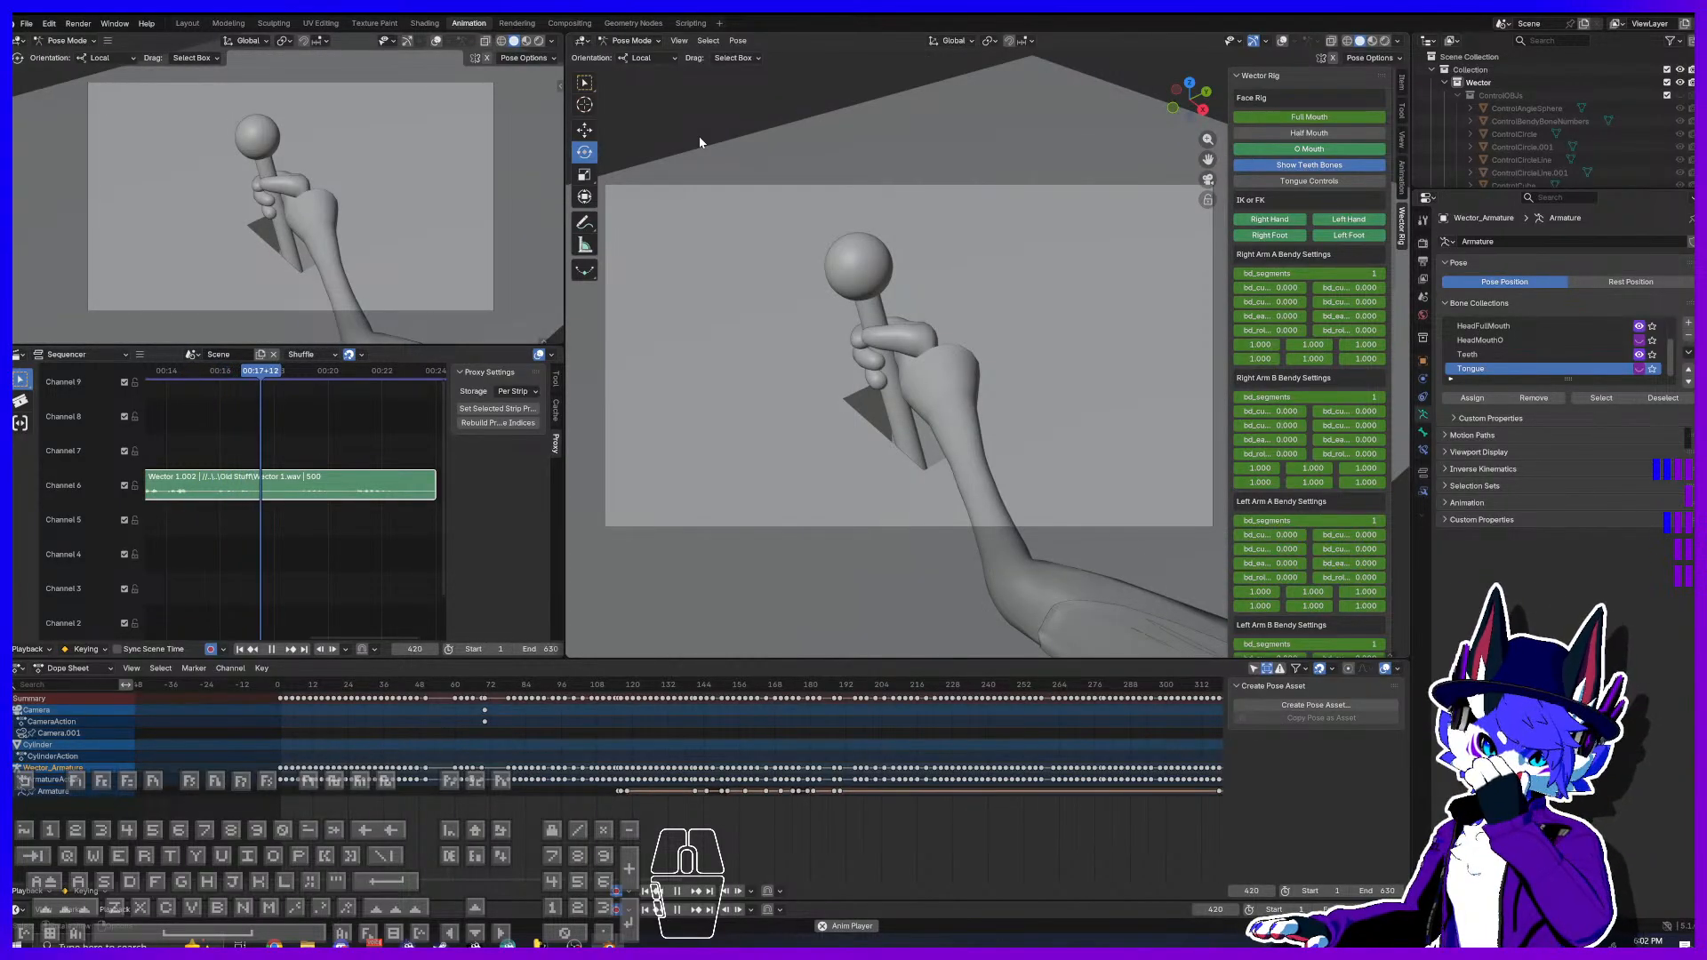
key("space")
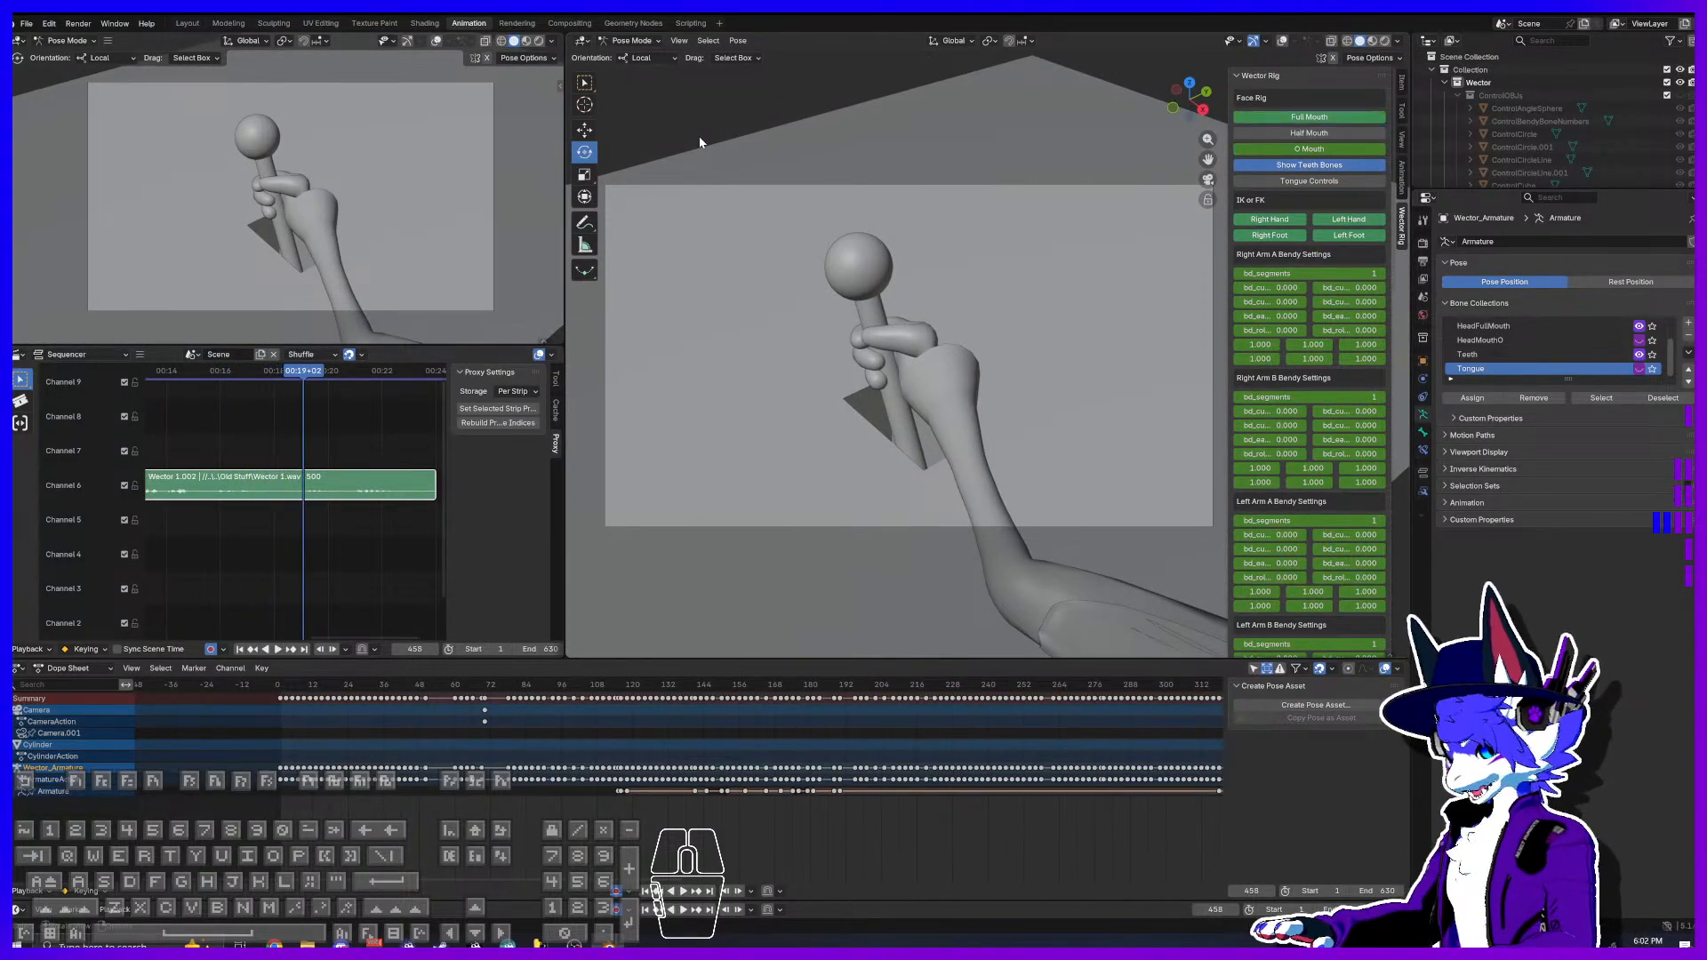
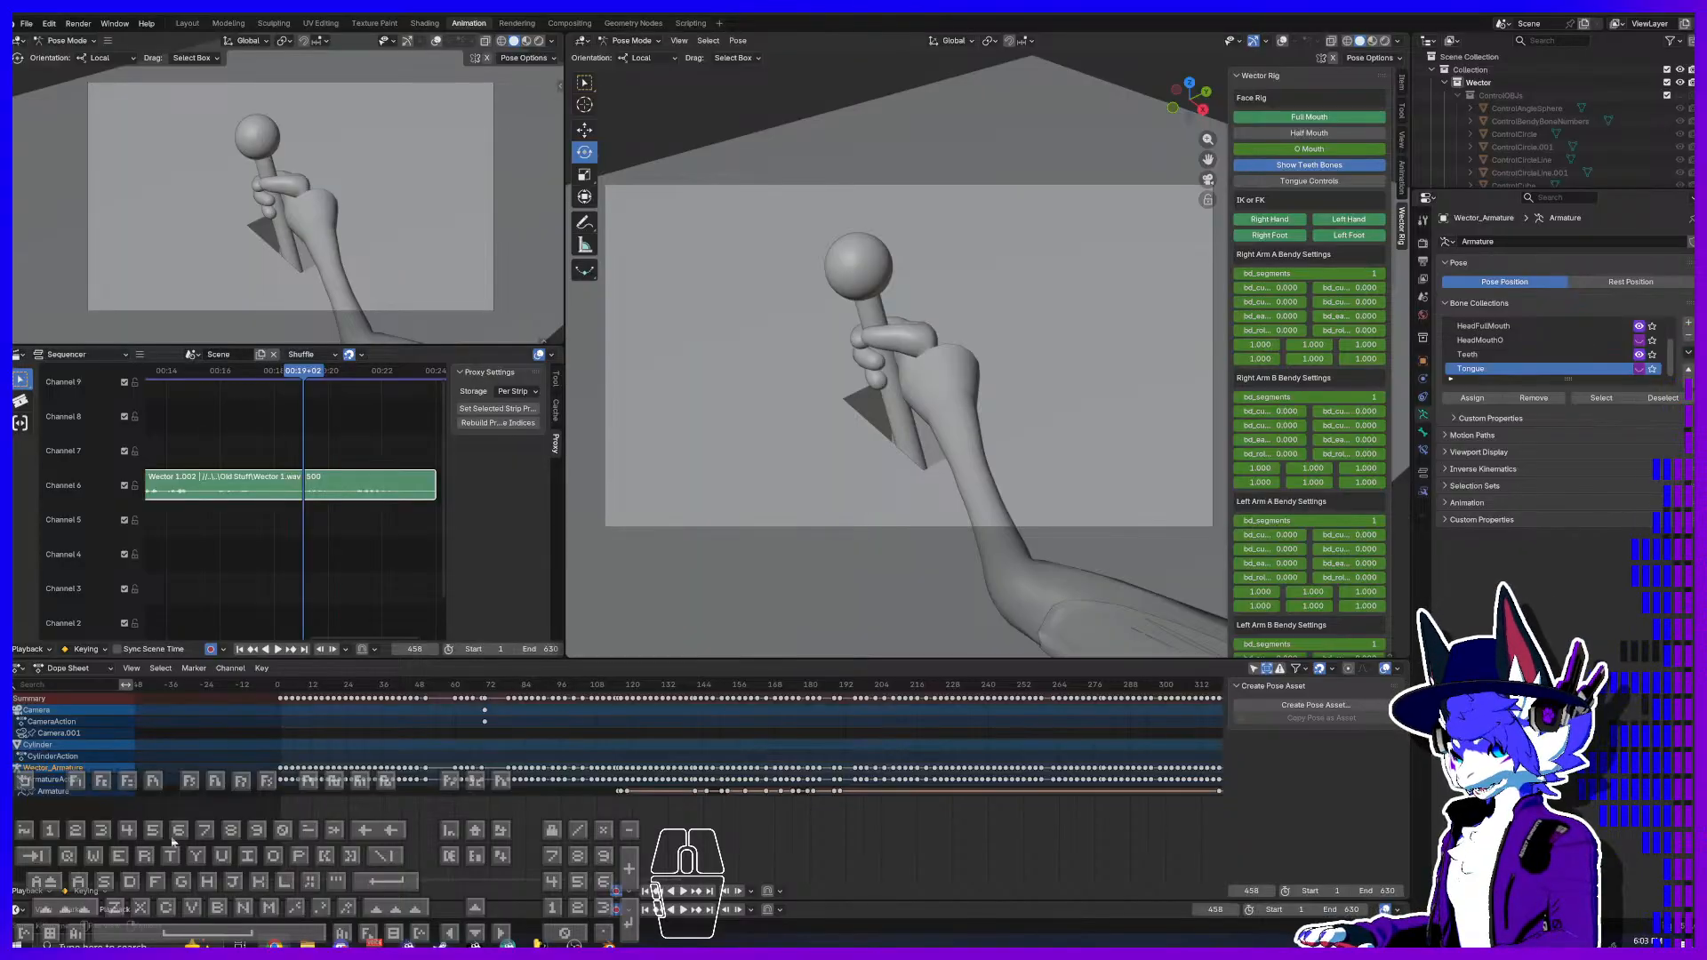
Step: Switch to File Explorer, browse the Shots folder to 05 Long Shot, and open the Long Shot blend file
left_click(537, 944)
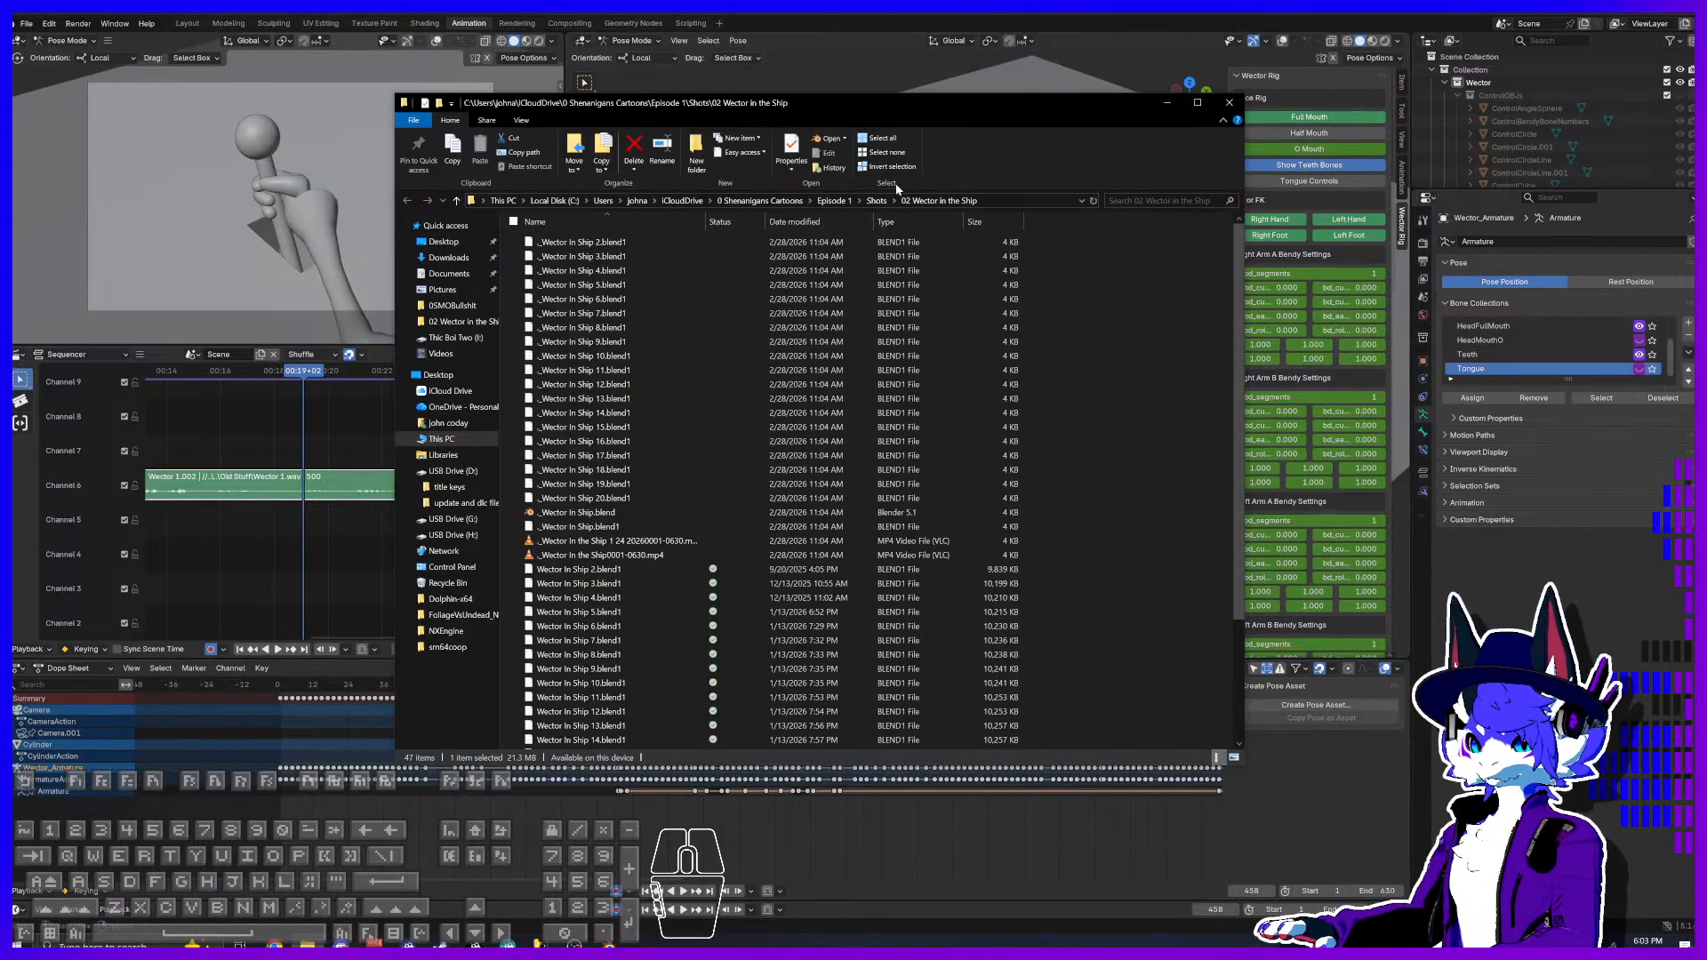
left_click(877, 201)
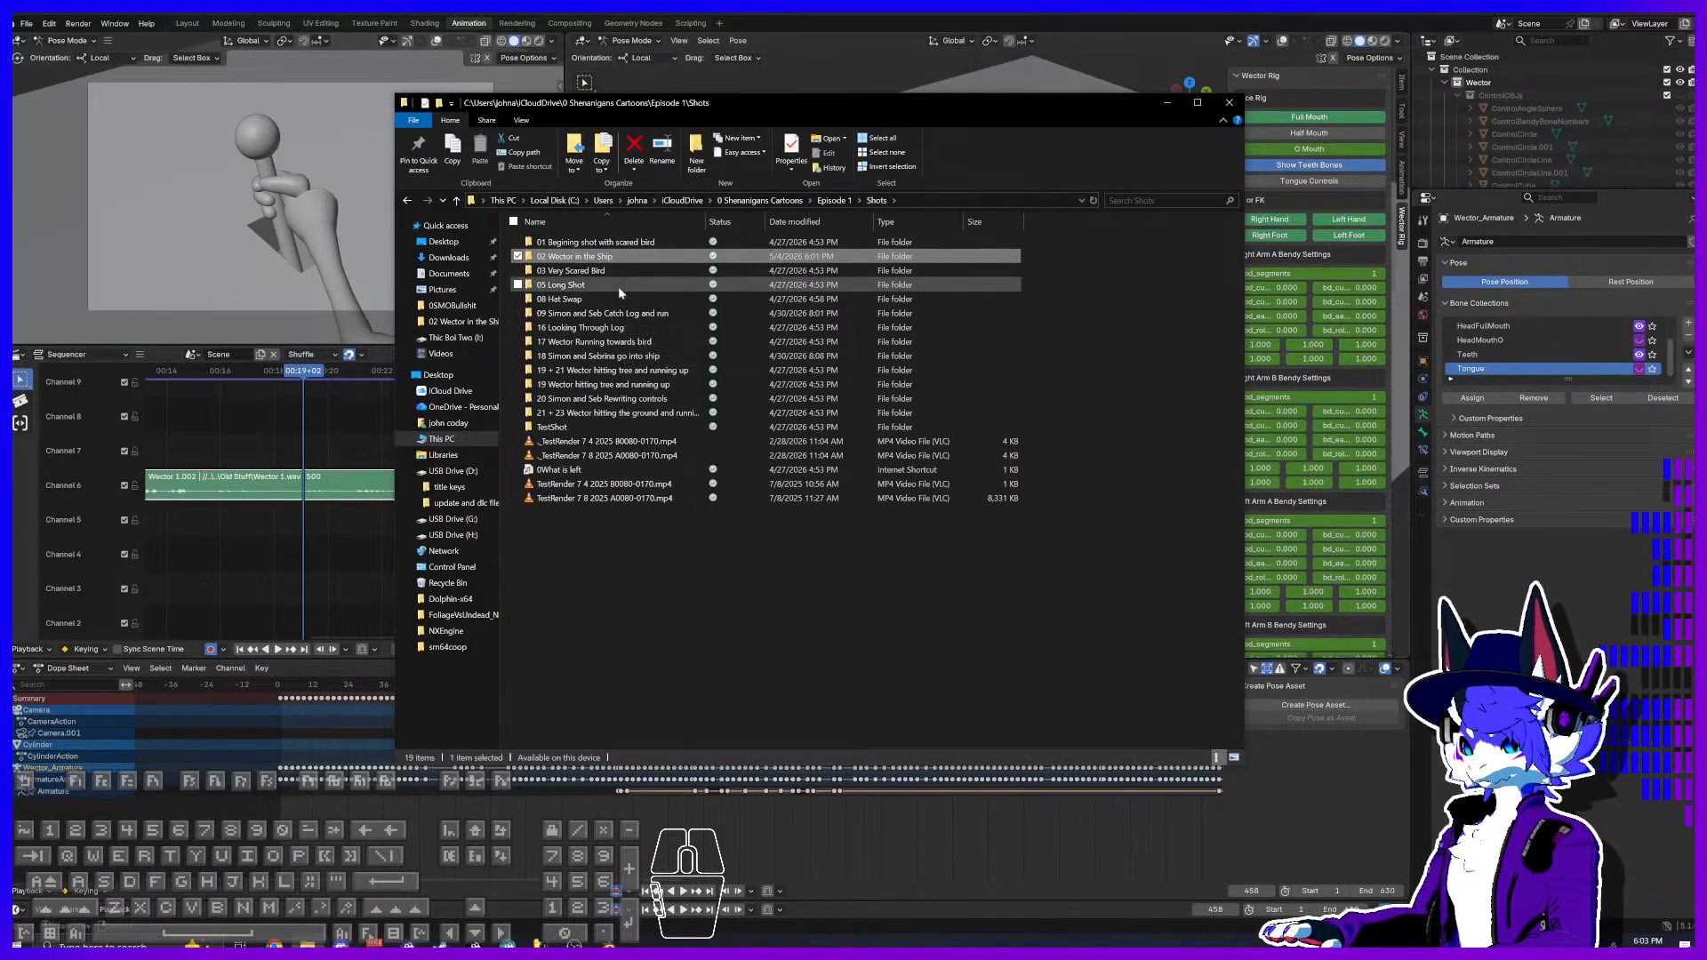
scroll(619, 292, "down", 20)
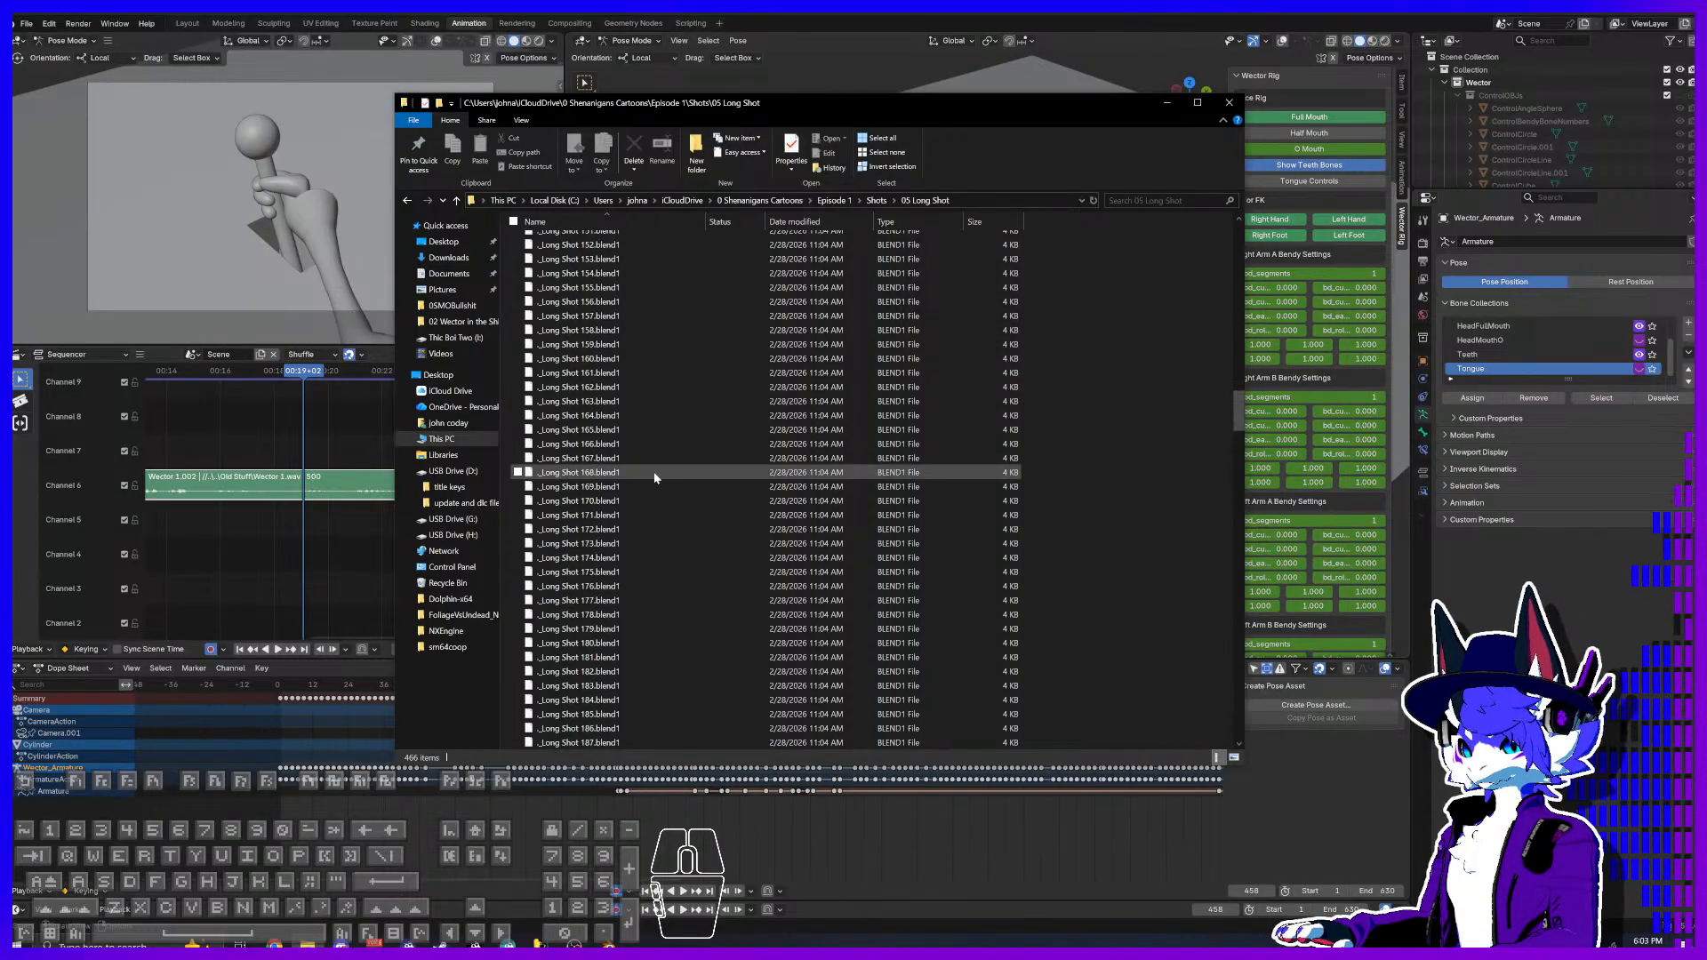
scroll(648, 558, "down", 20)
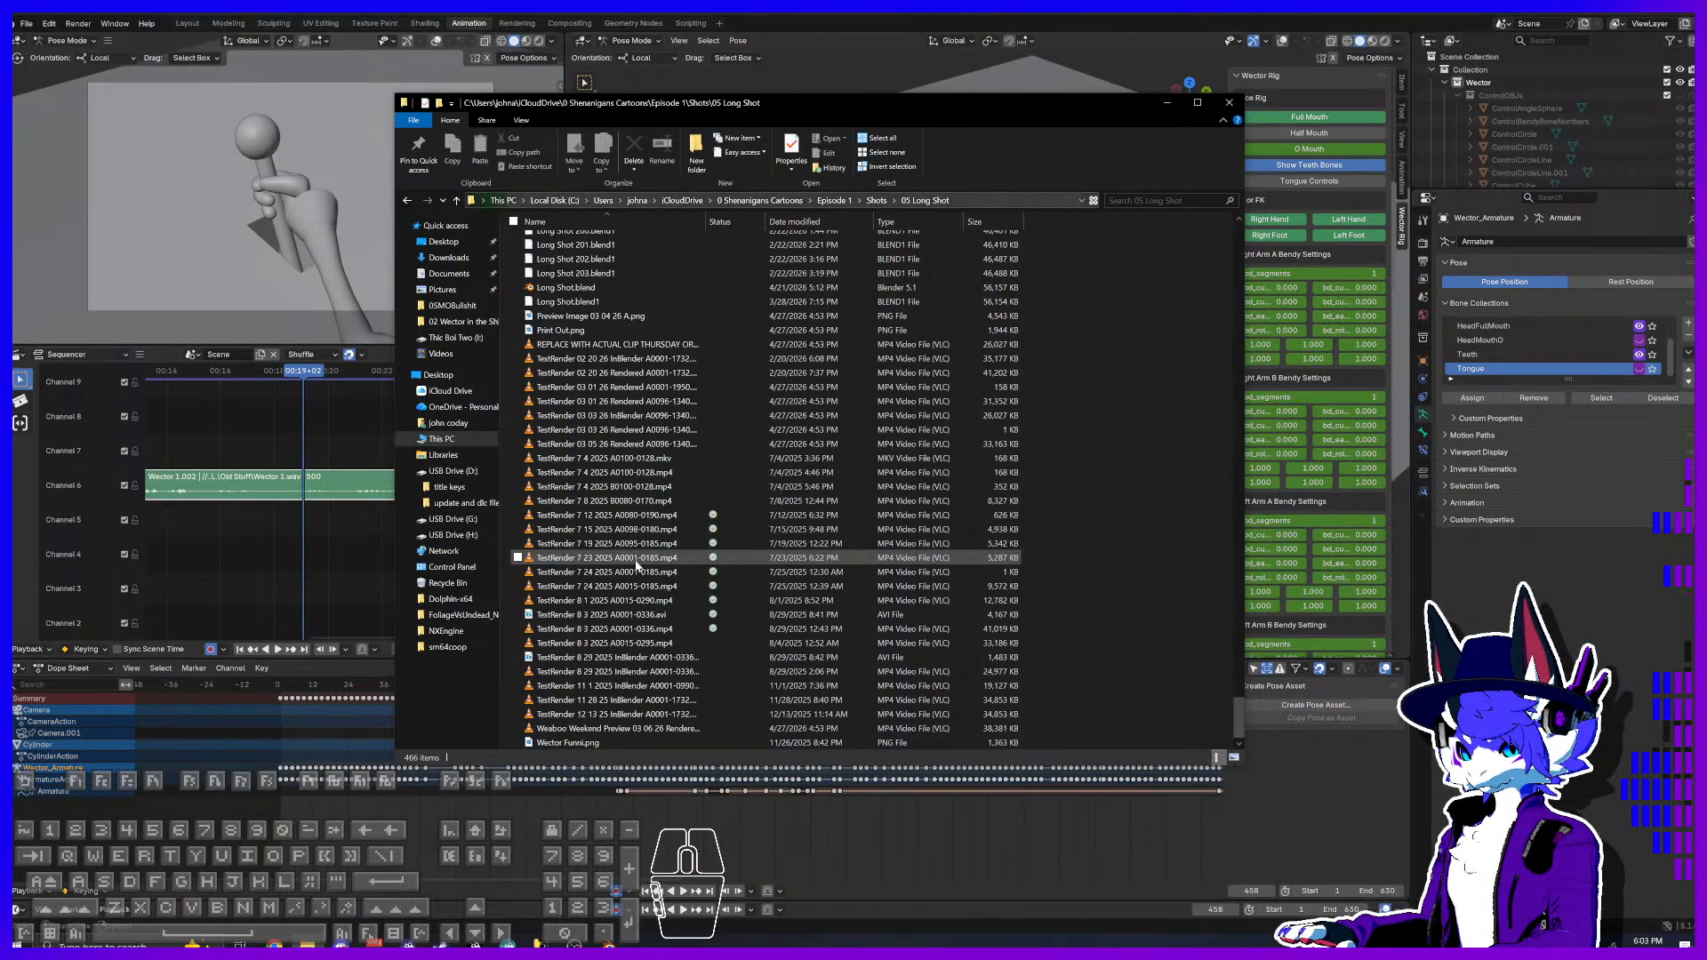
double_click(619, 537)
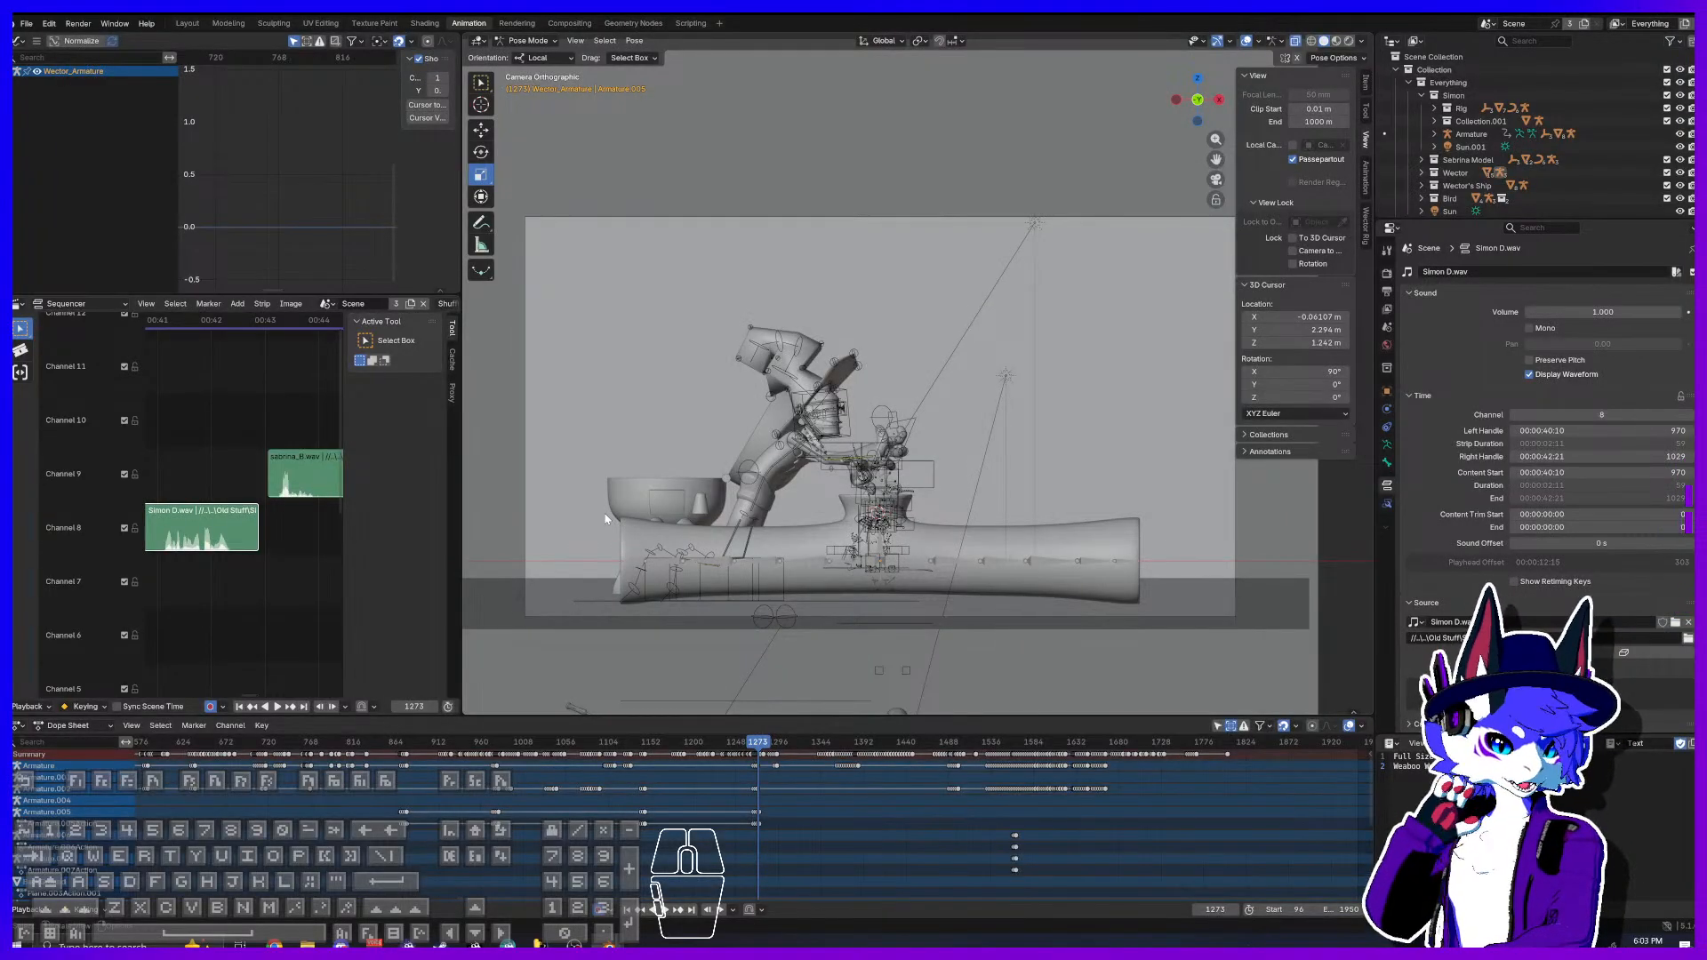
Step: Play the long shot's animation from around frame 1364 to review Wector's motion, and save the Wector In Ship file
left_click_drag(762, 741, 838, 735)
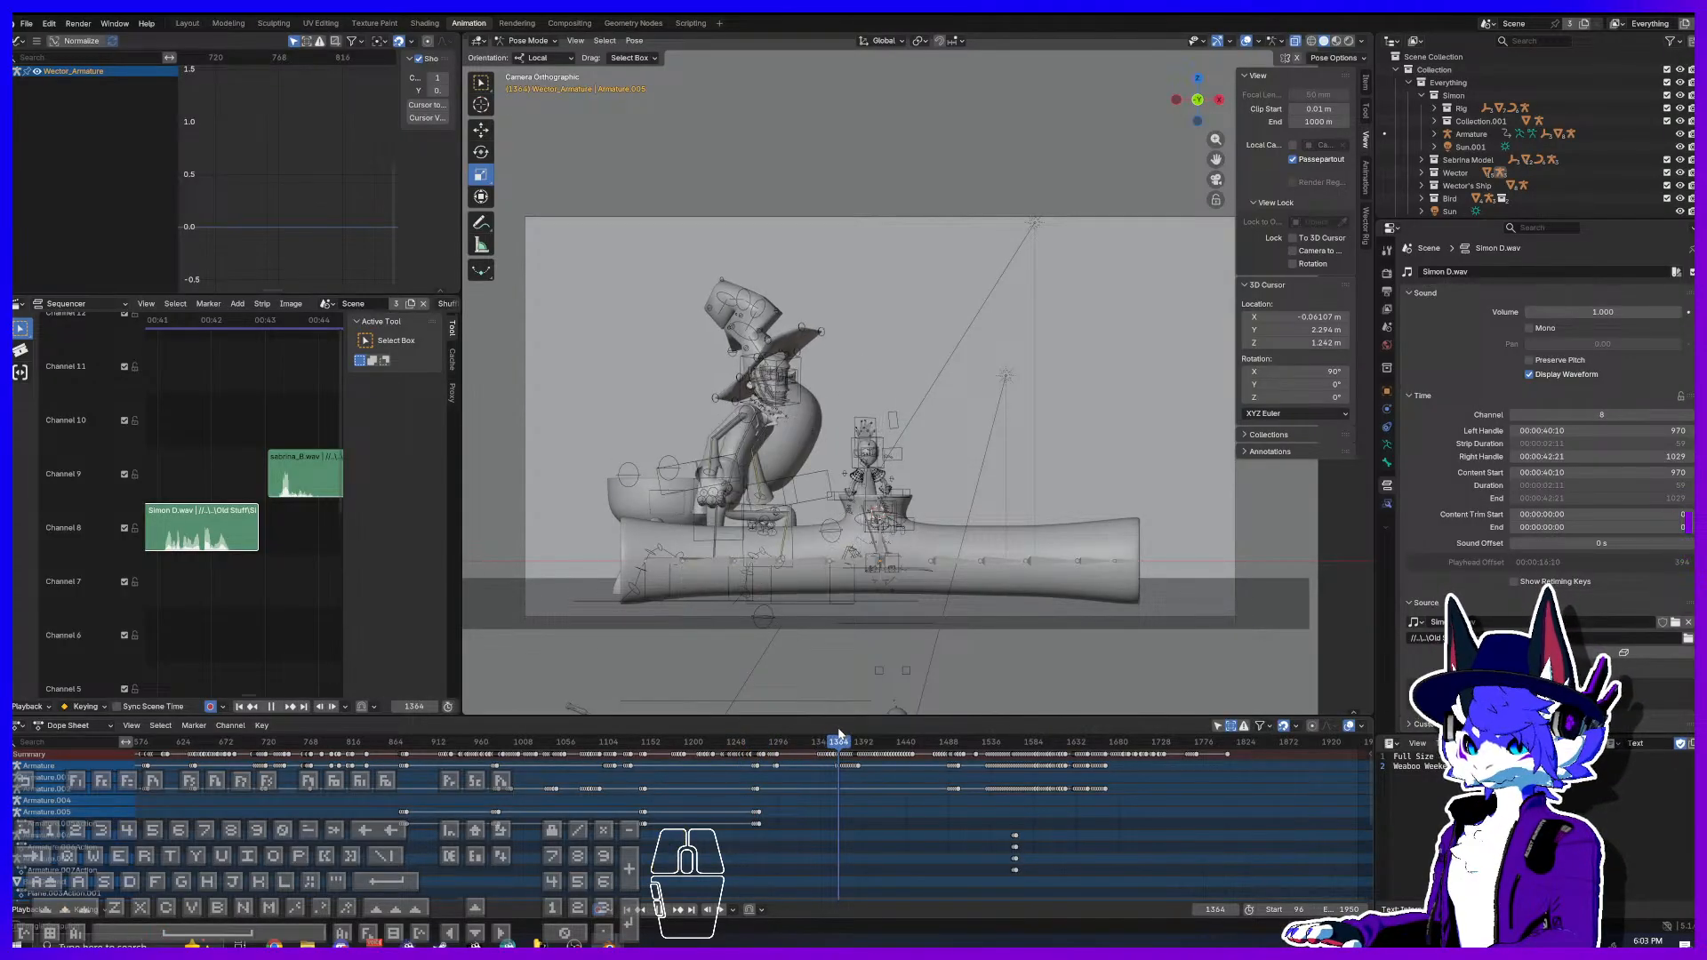
key("space")
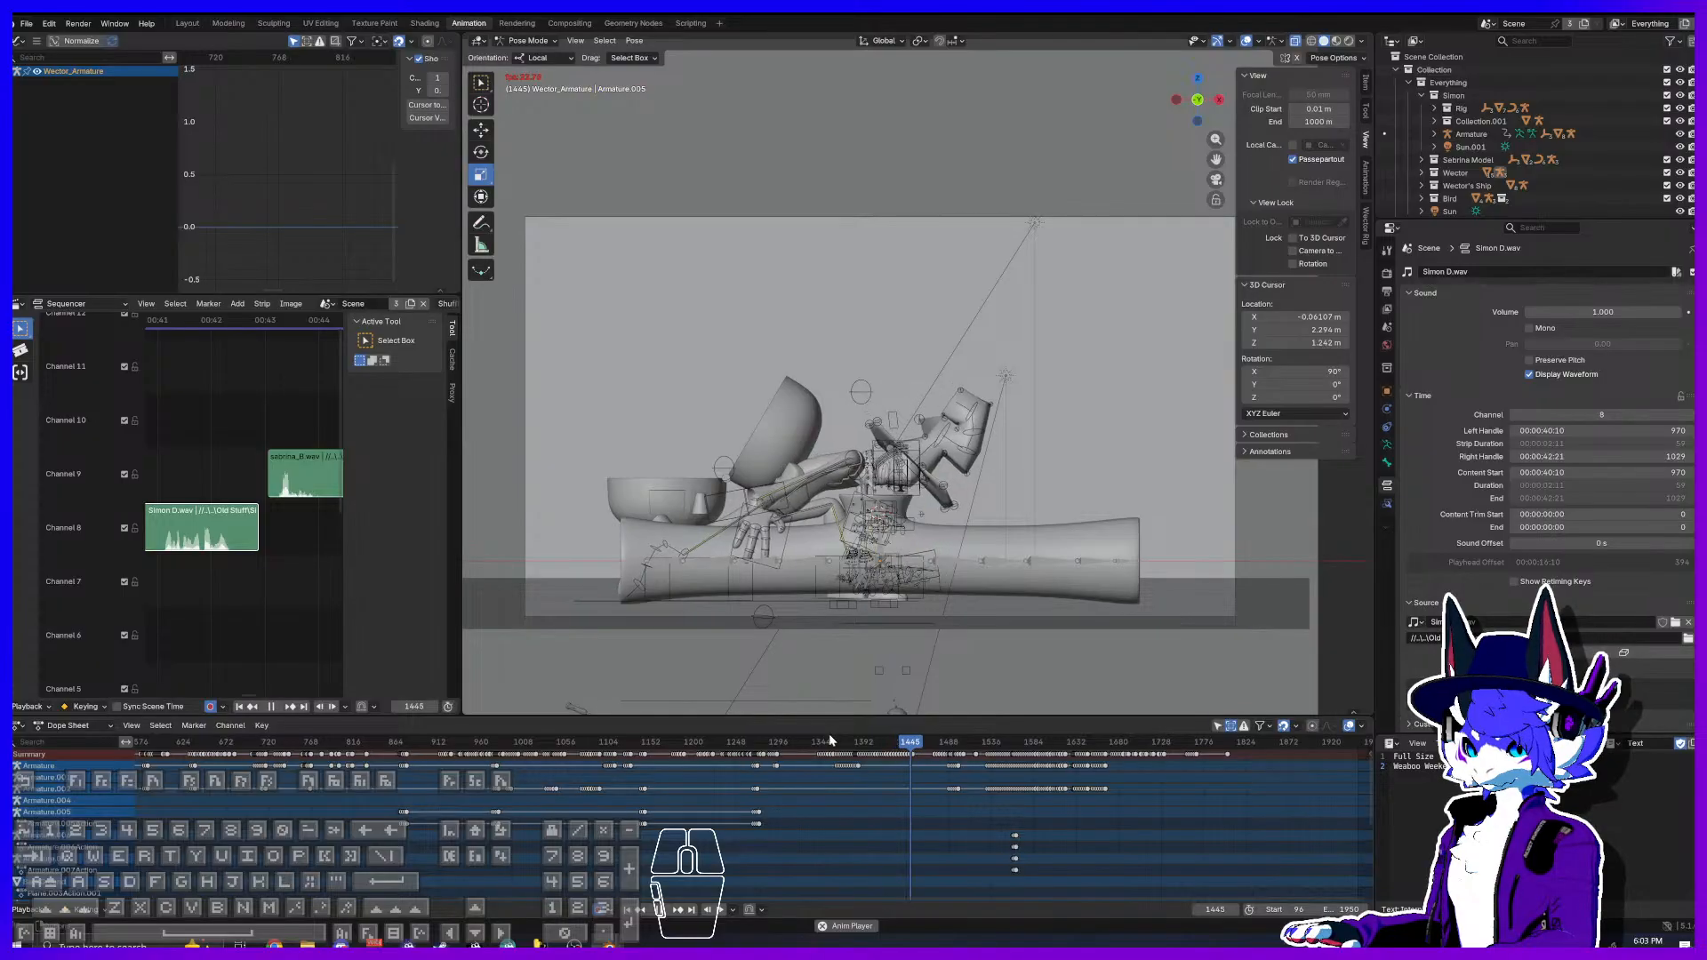
left_click(829, 741)
left_click(816, 742)
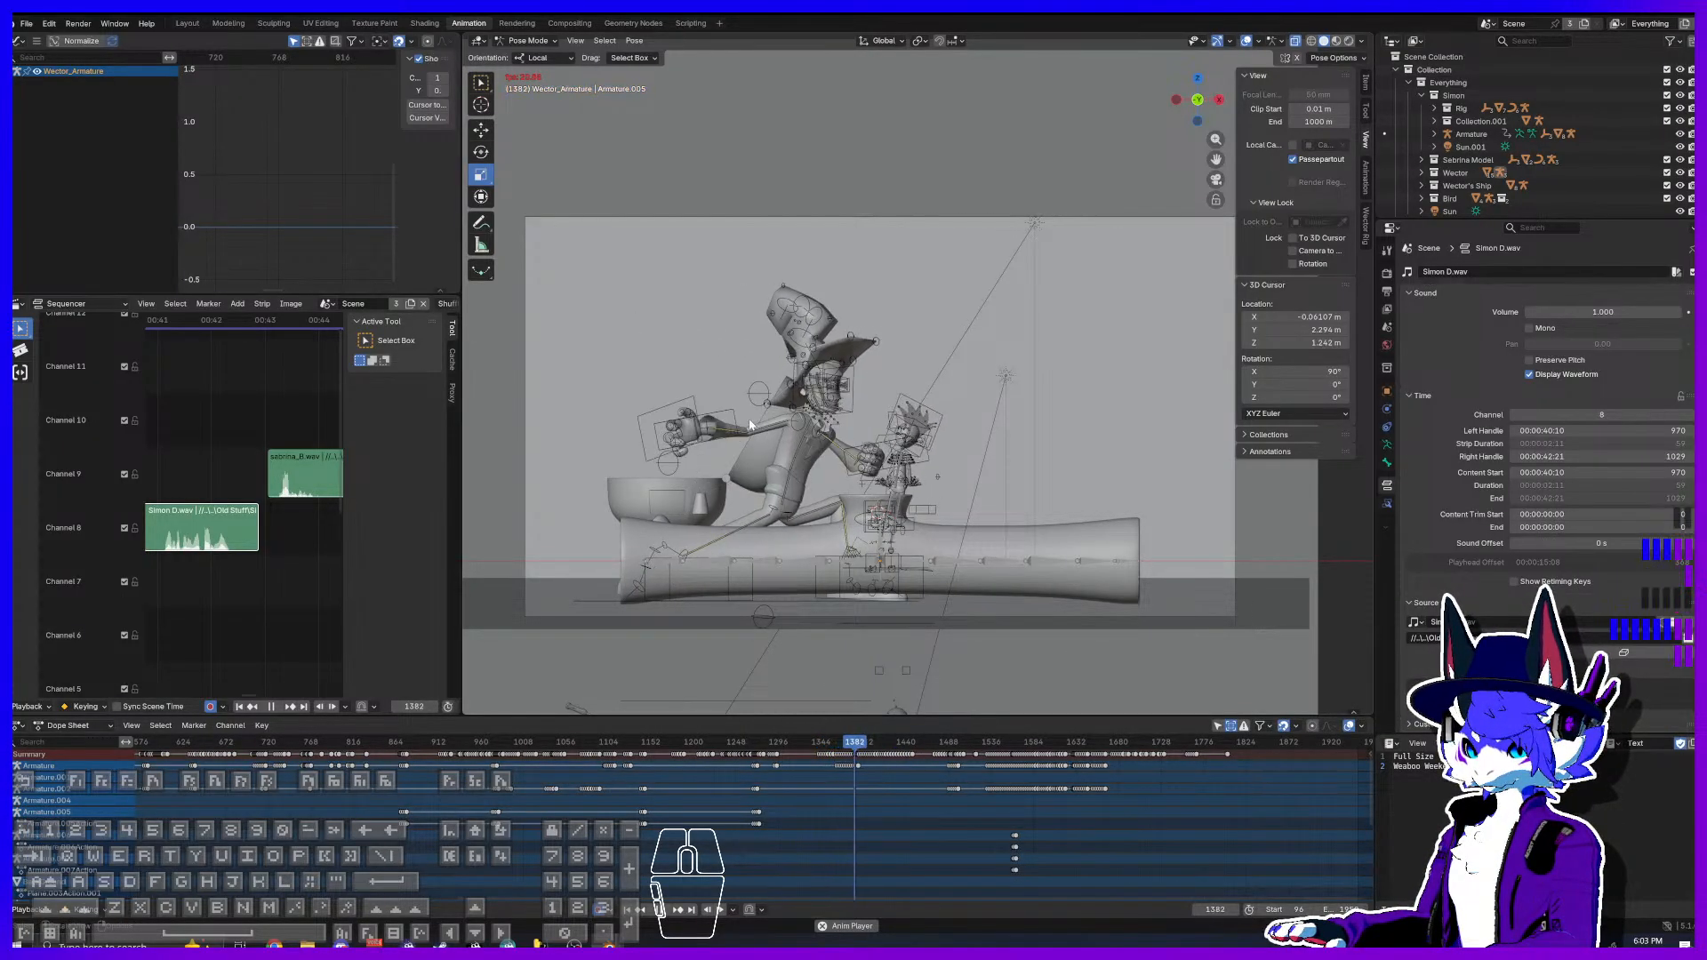
key("space")
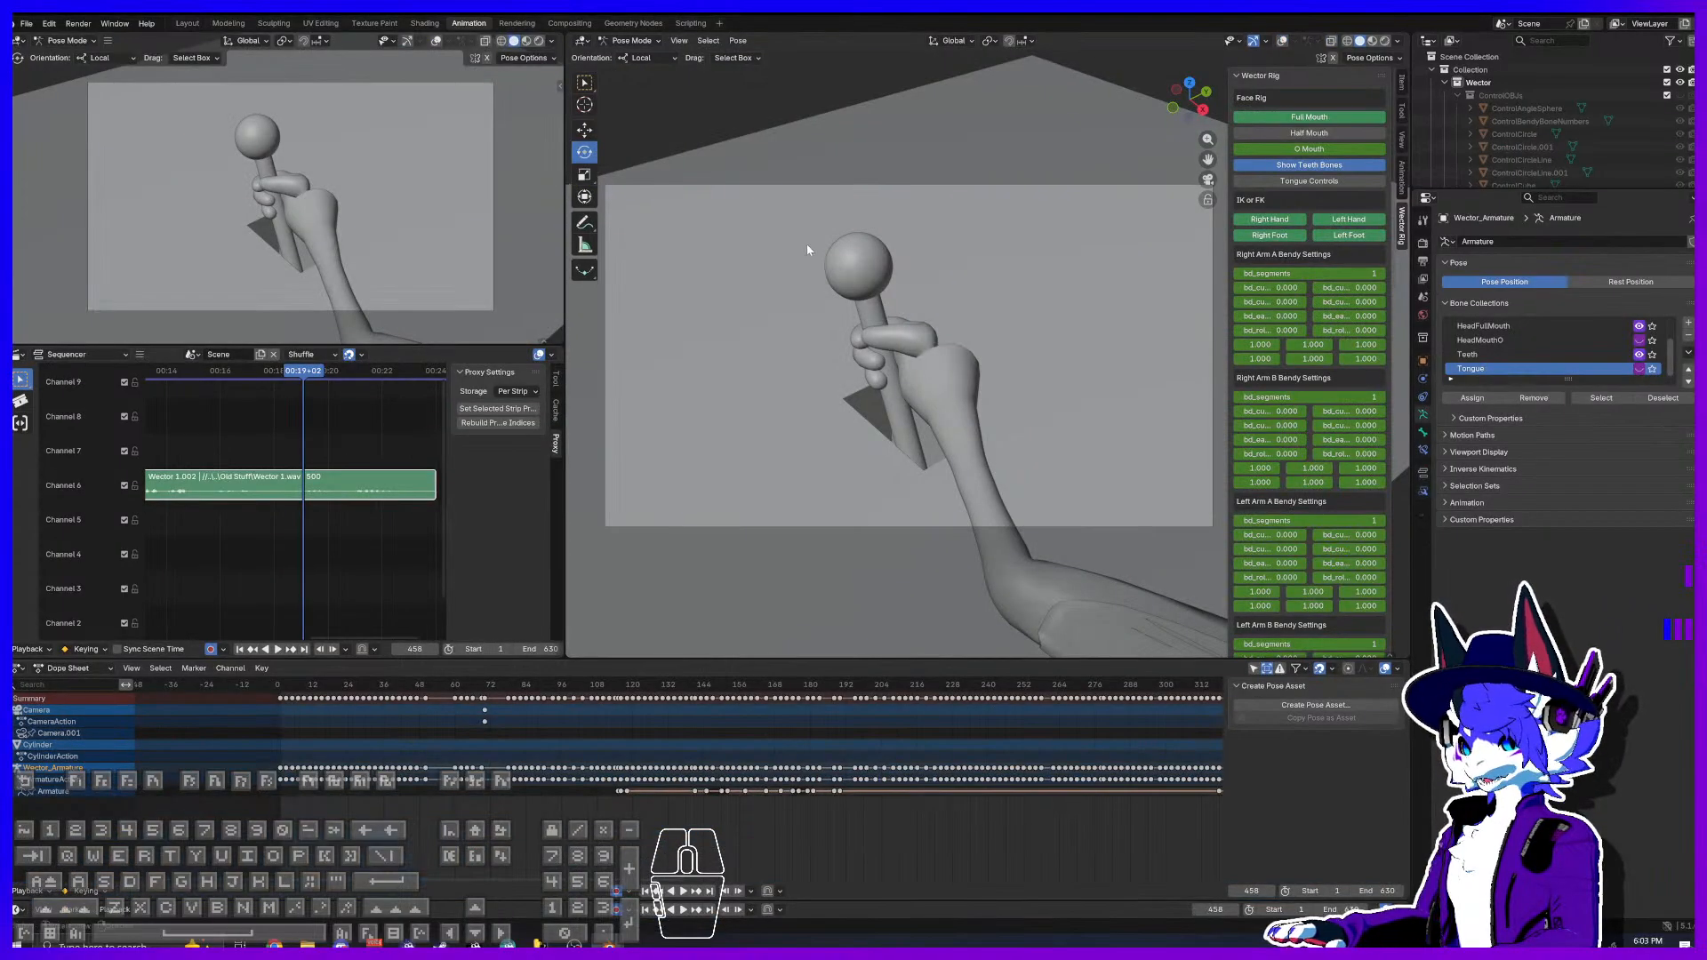
key("ctrl+s")
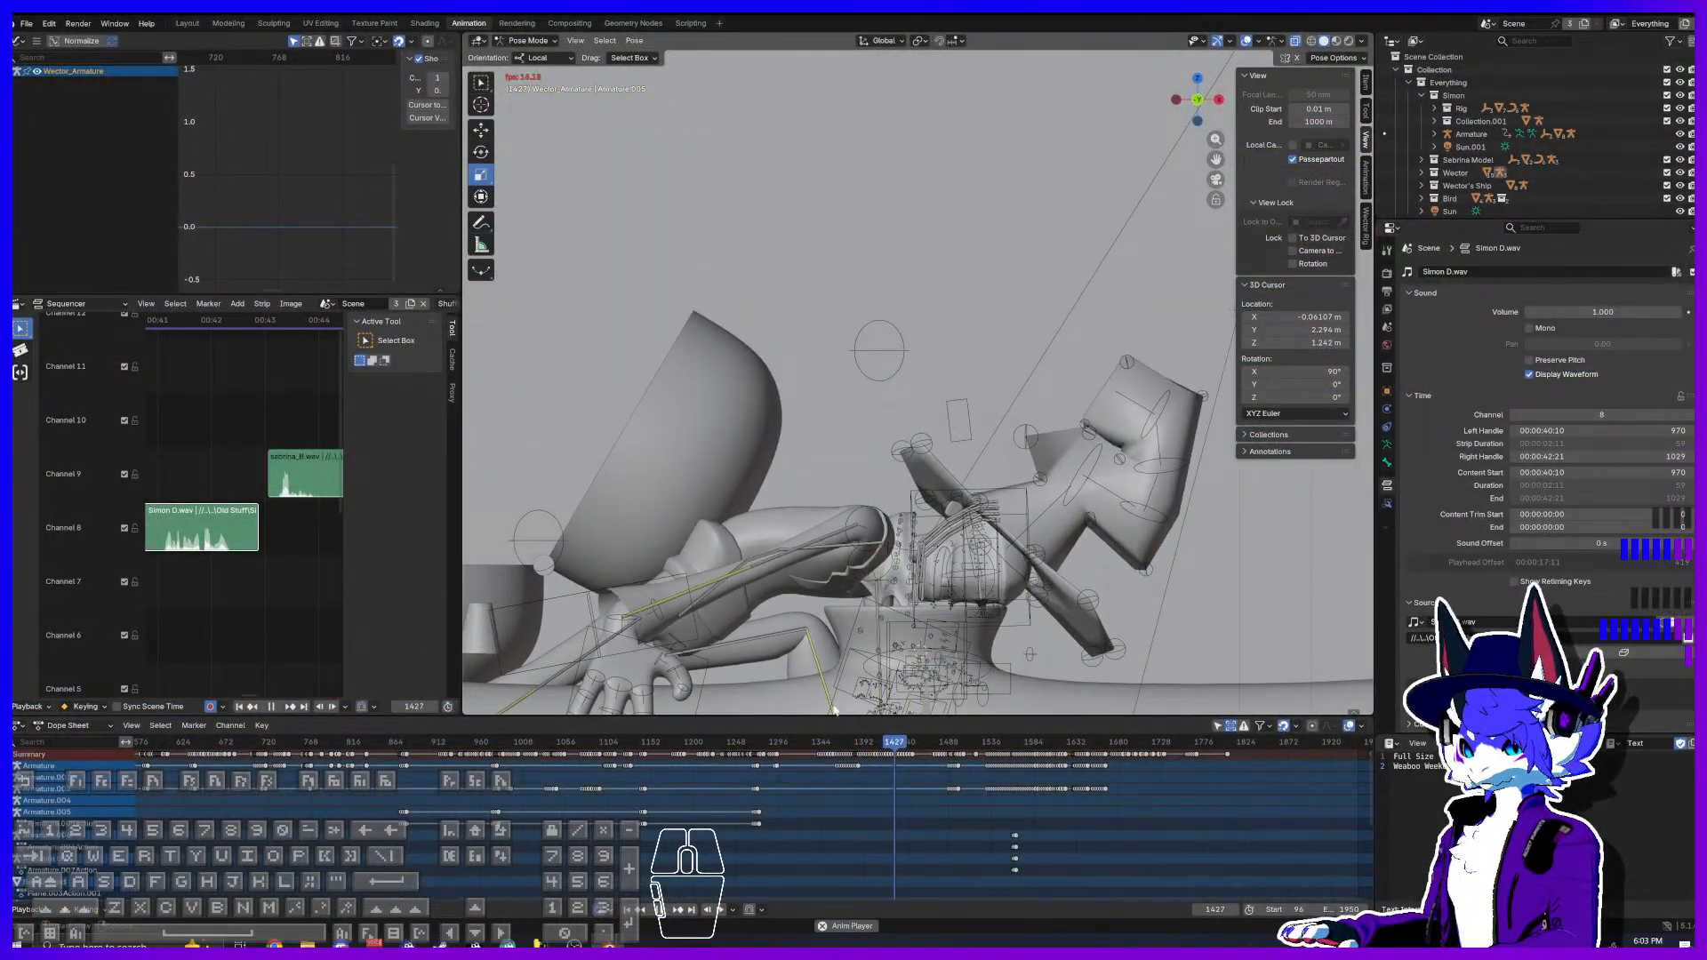
Step: Replay the long shot's animation from around frame 1341, scrub to frame 1464, and play on from there
left_click_drag(833, 749, 818, 747)
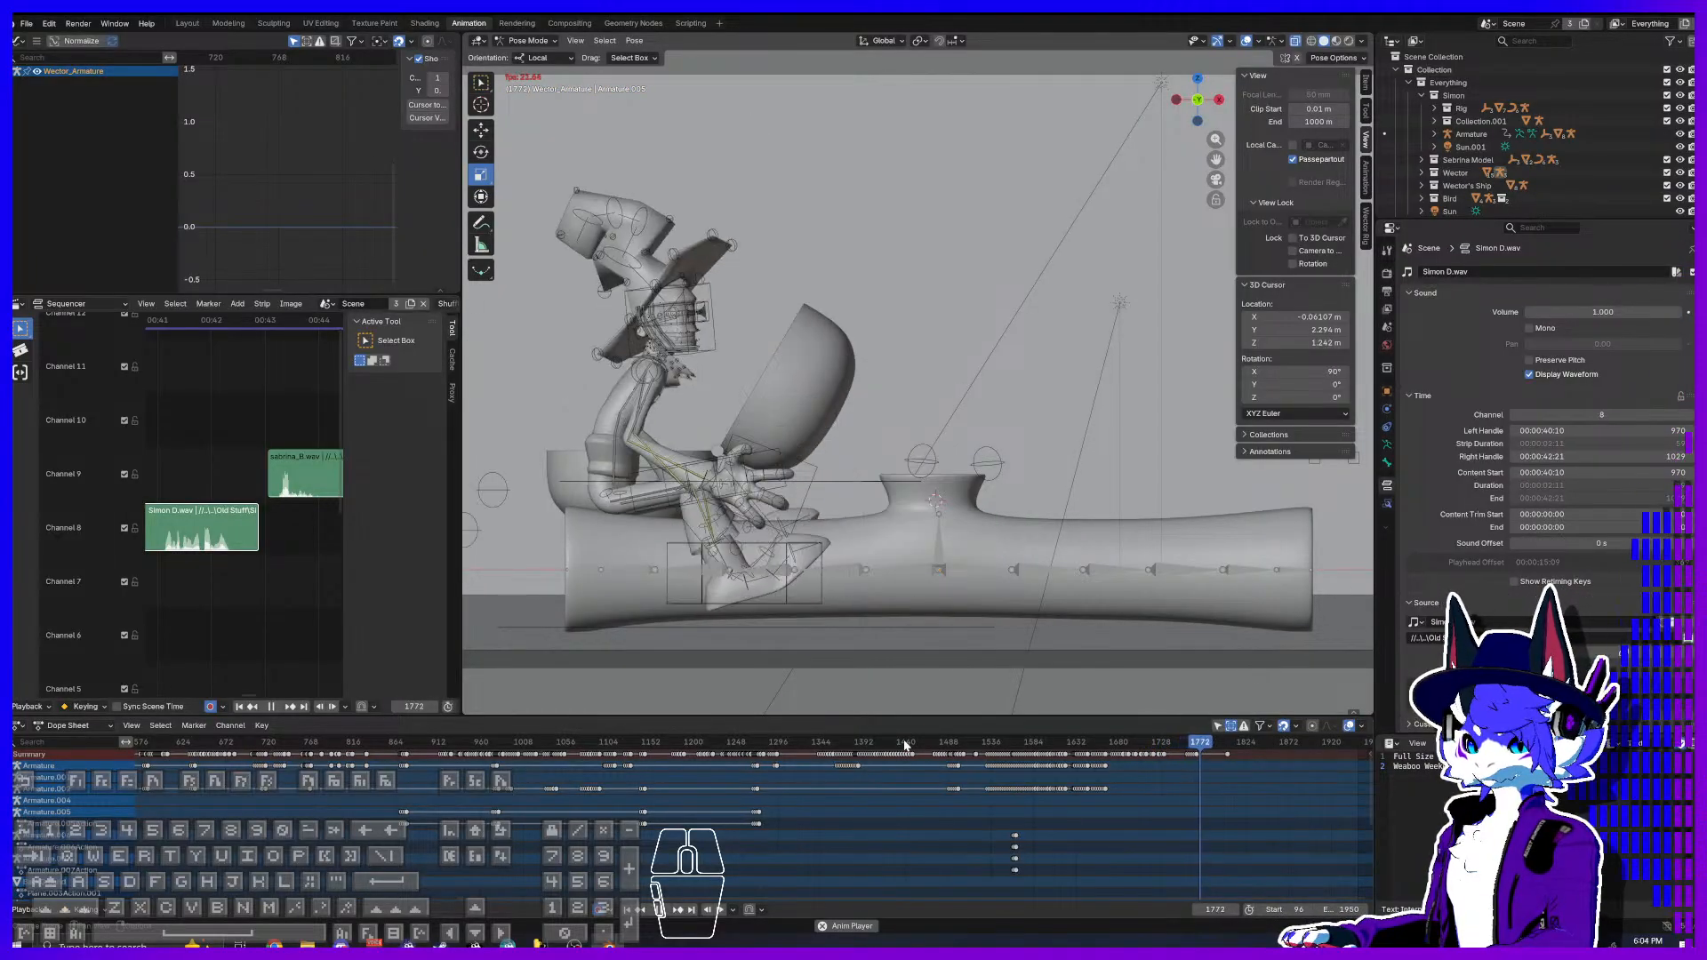
left_click(828, 750)
left_click(830, 749)
left_click(831, 749)
left_click_drag(830, 748, 928, 747)
key("space")
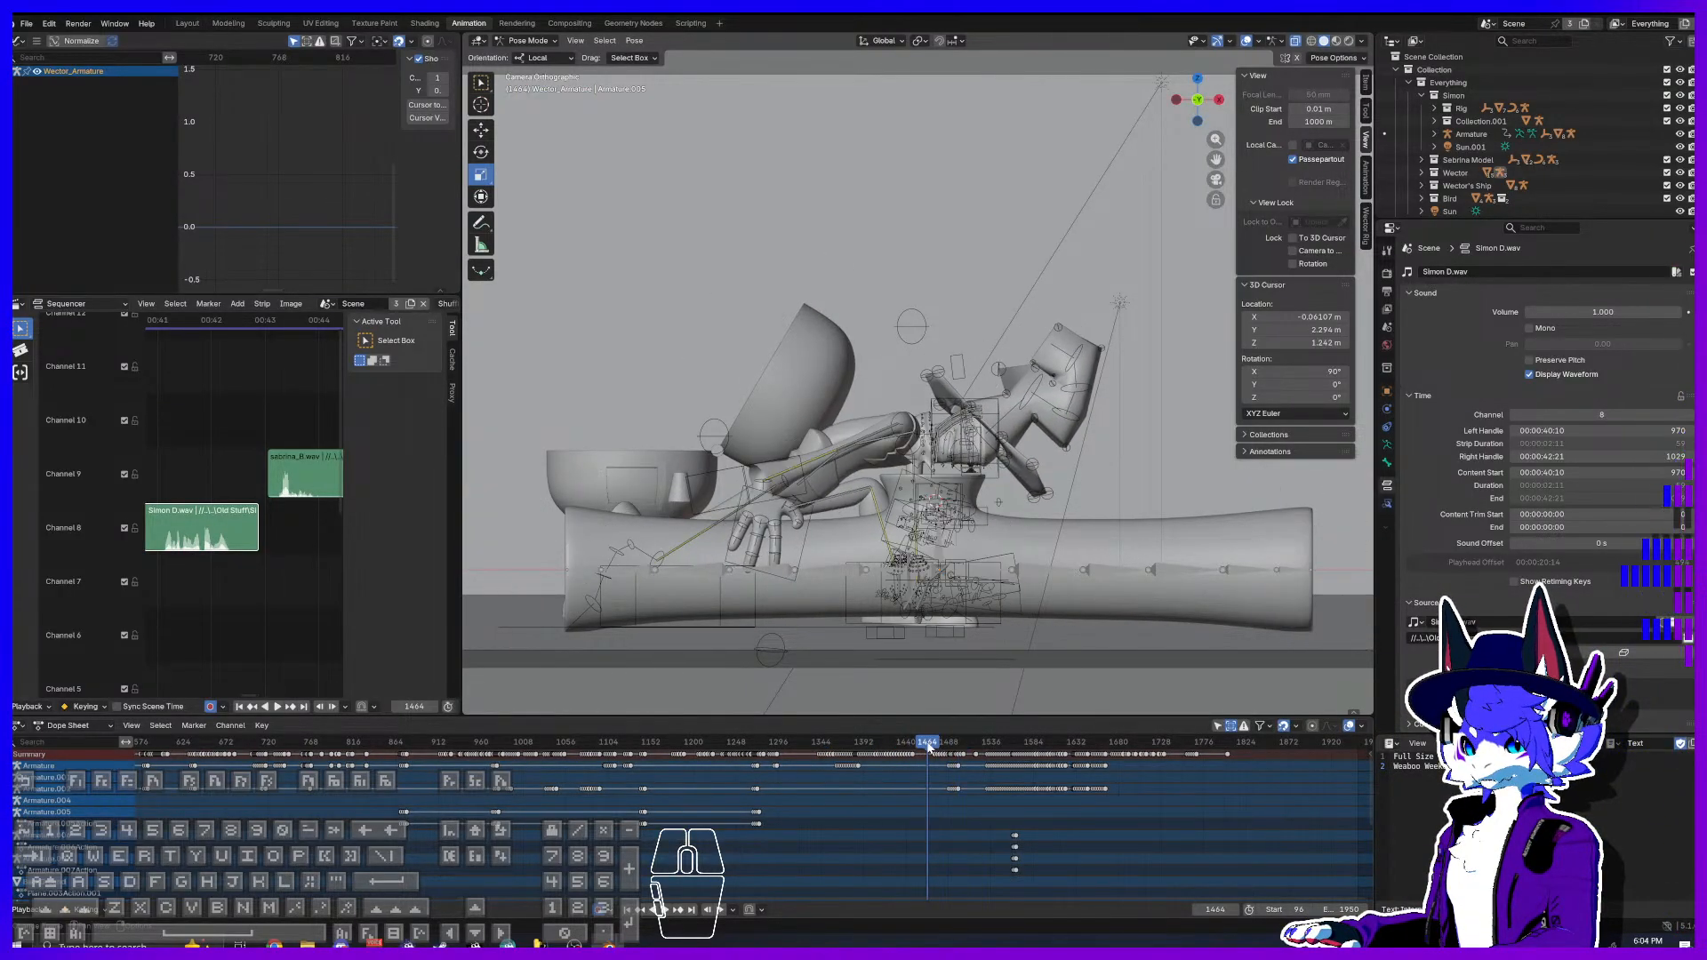
key("space")
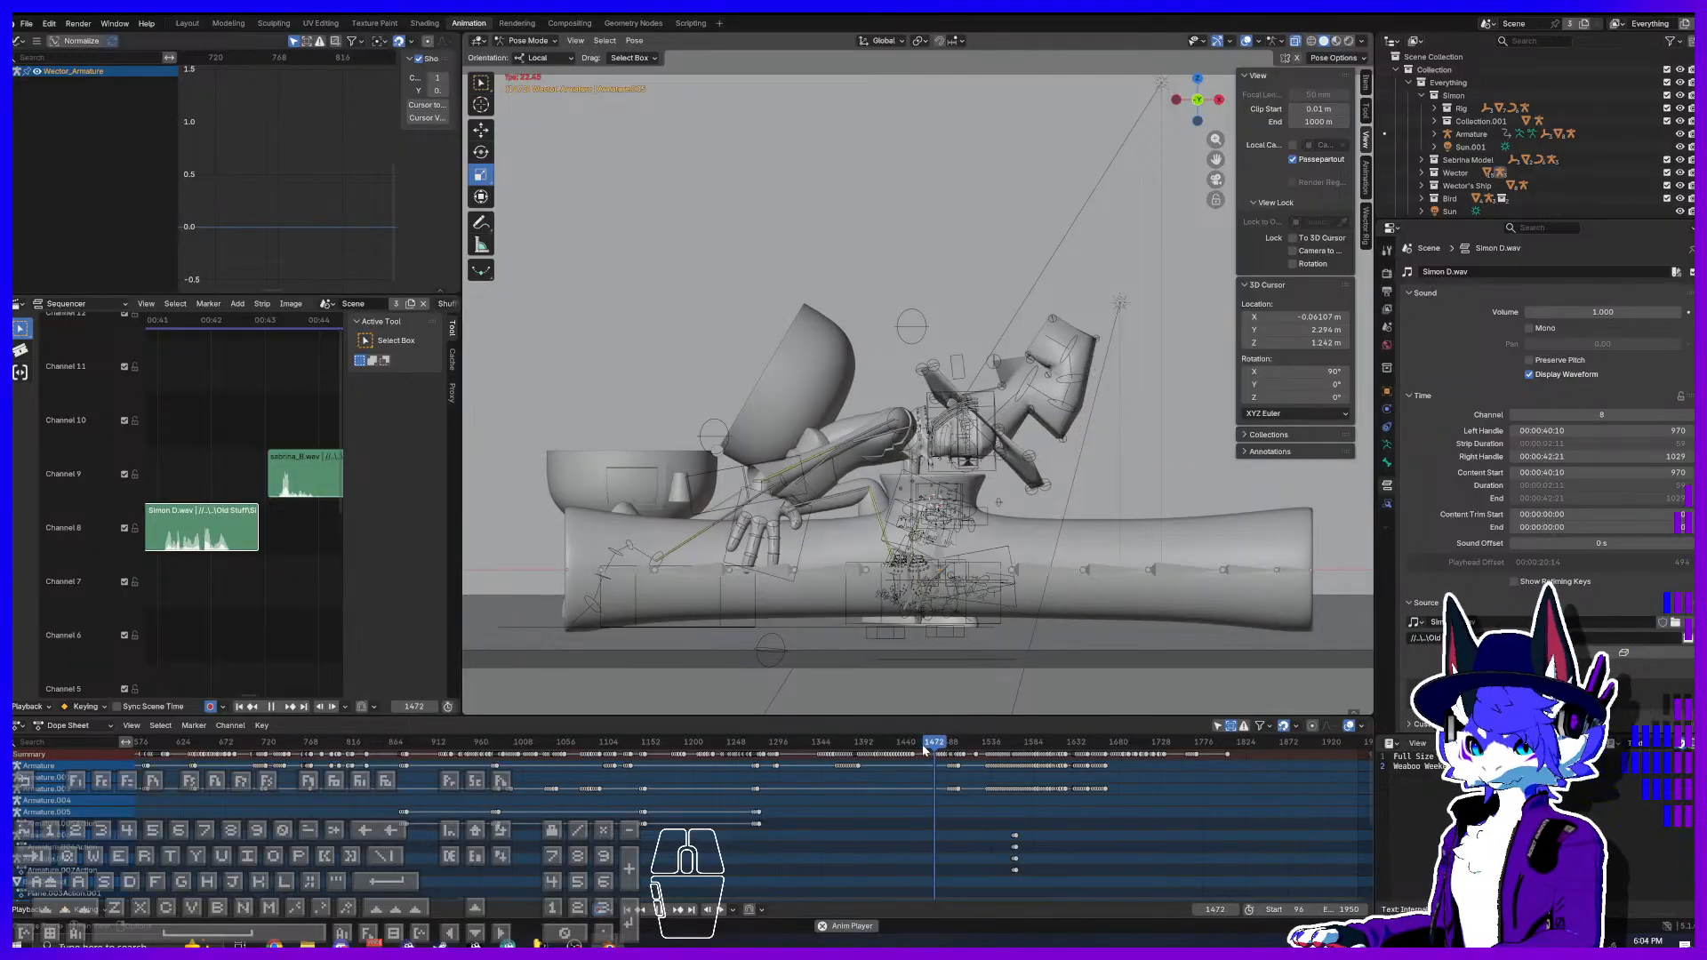
key("space")
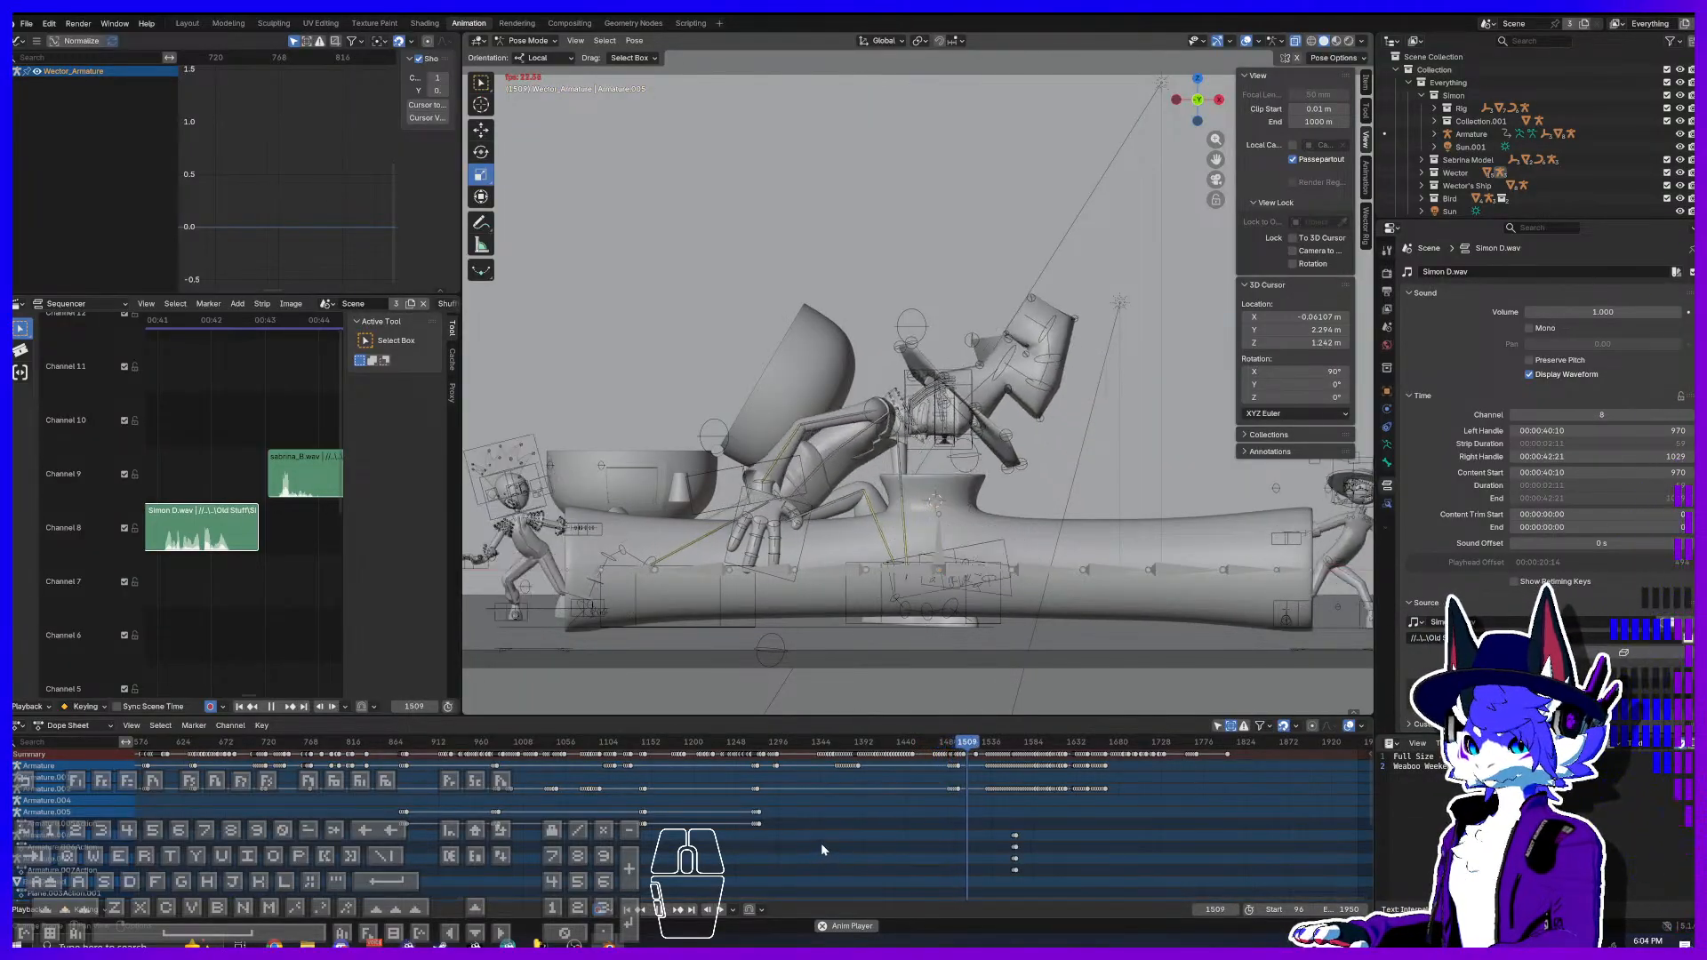
Step: Hide the viewport overlays and replay the long shot's animation from around frame 1477
left_click(1235, 41)
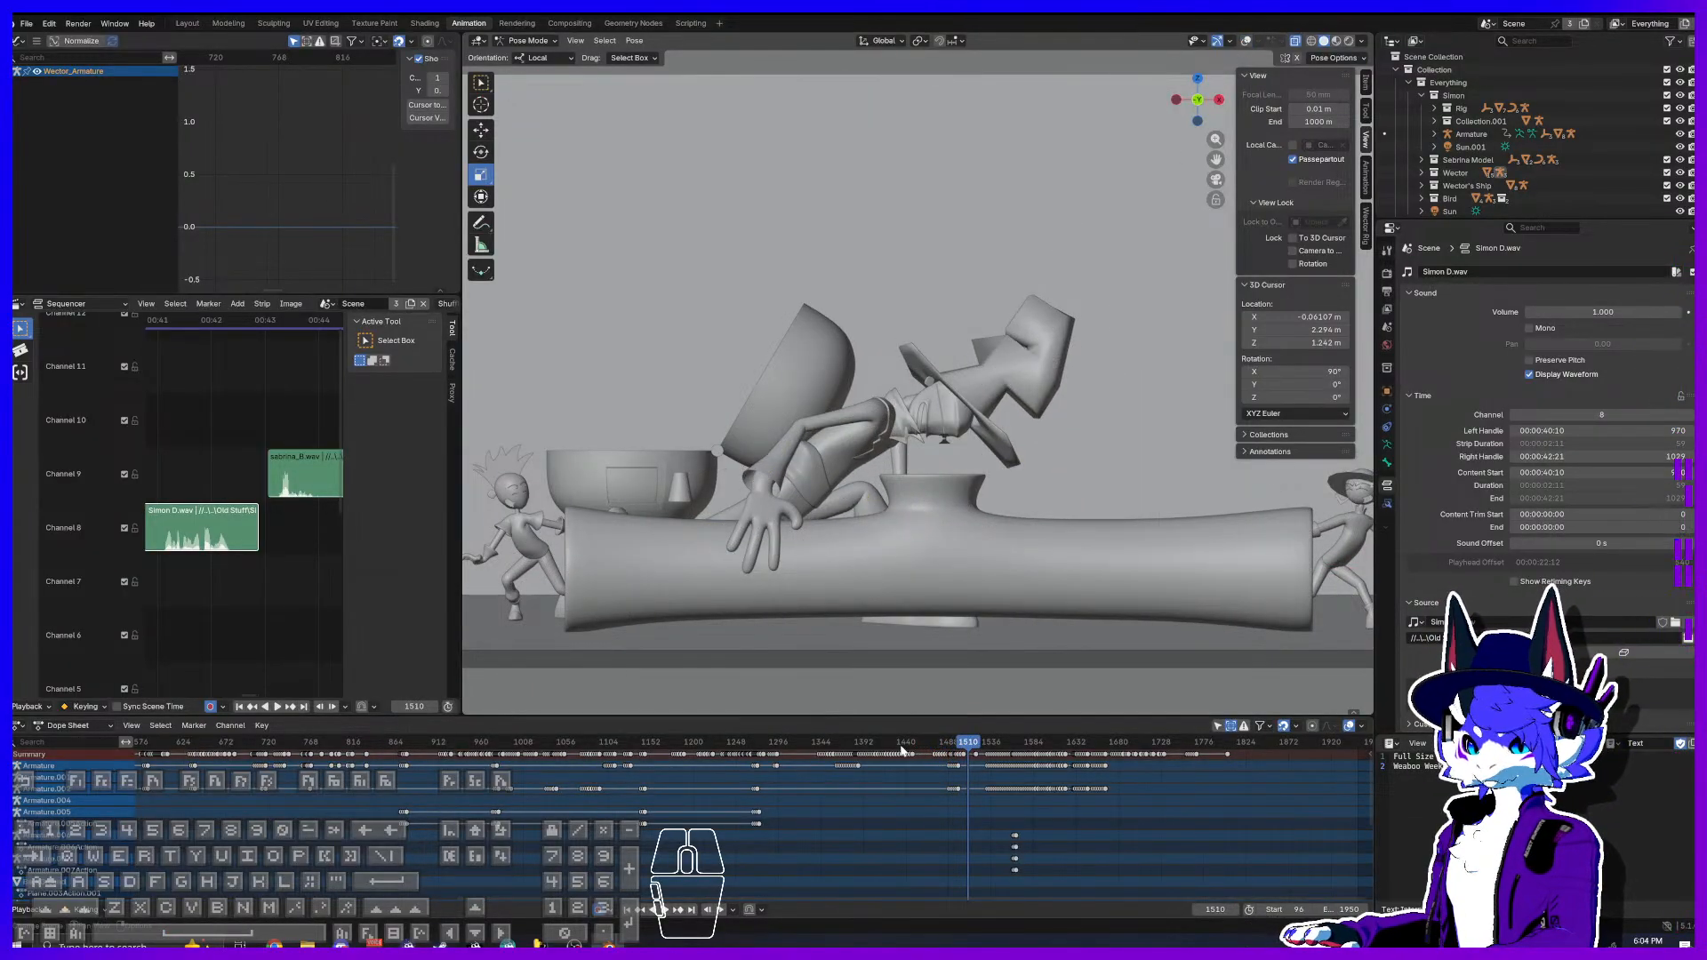
left_click(939, 744)
key("space")
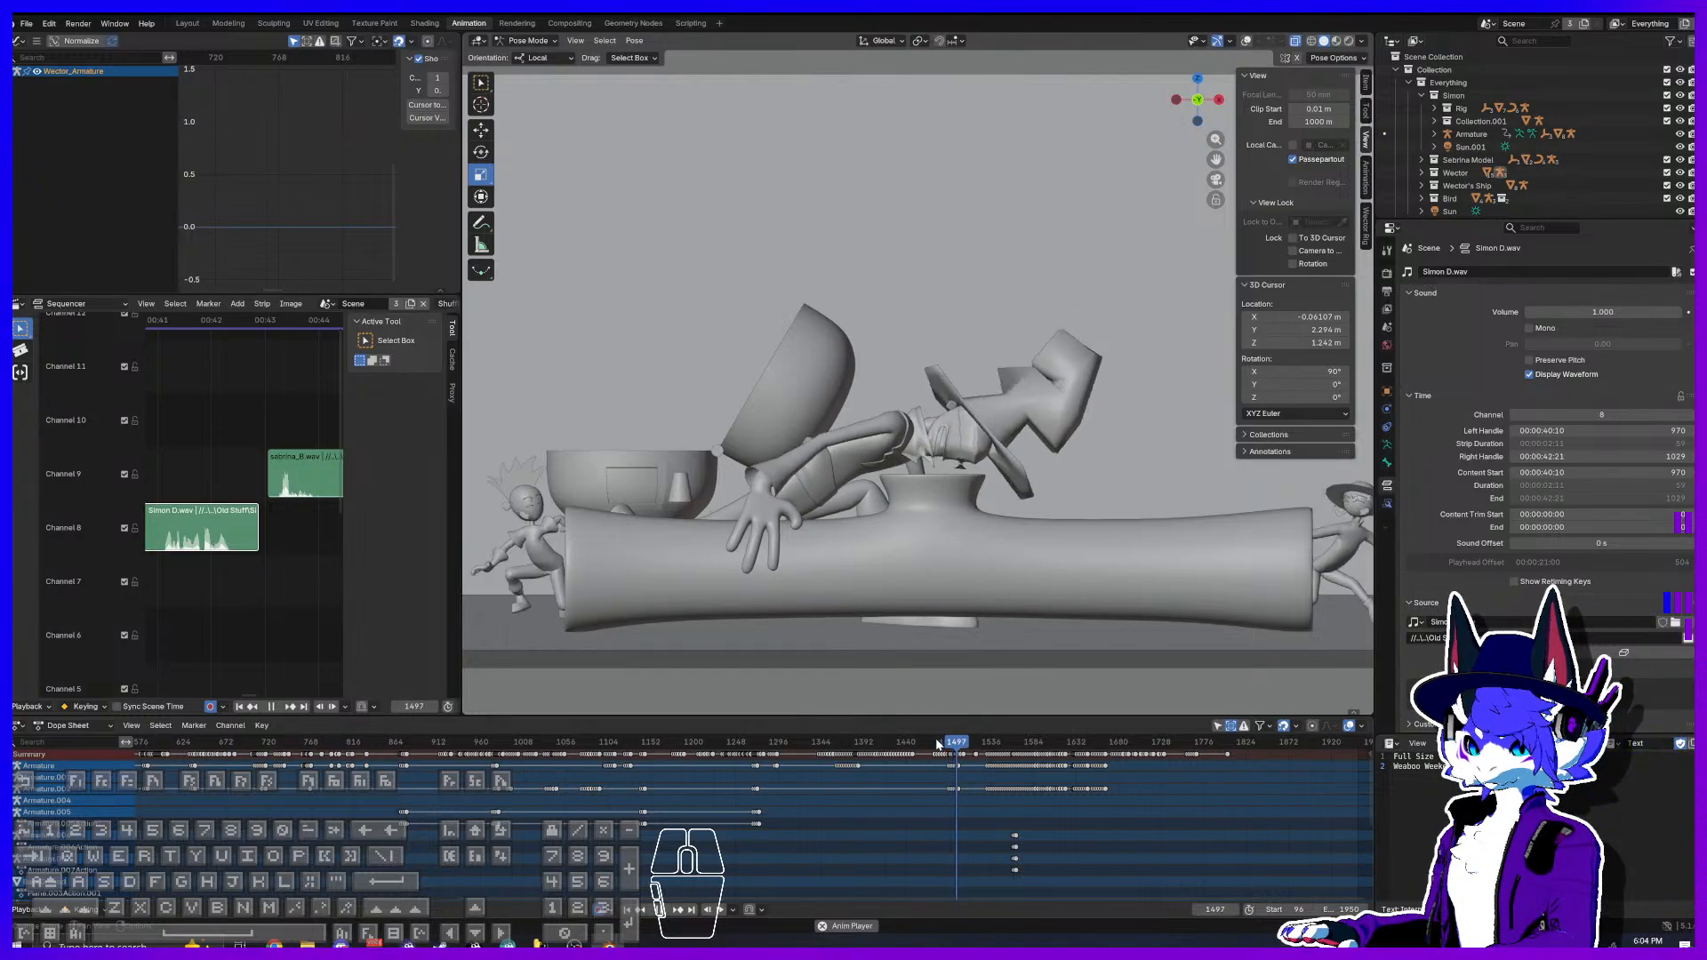
key("space")
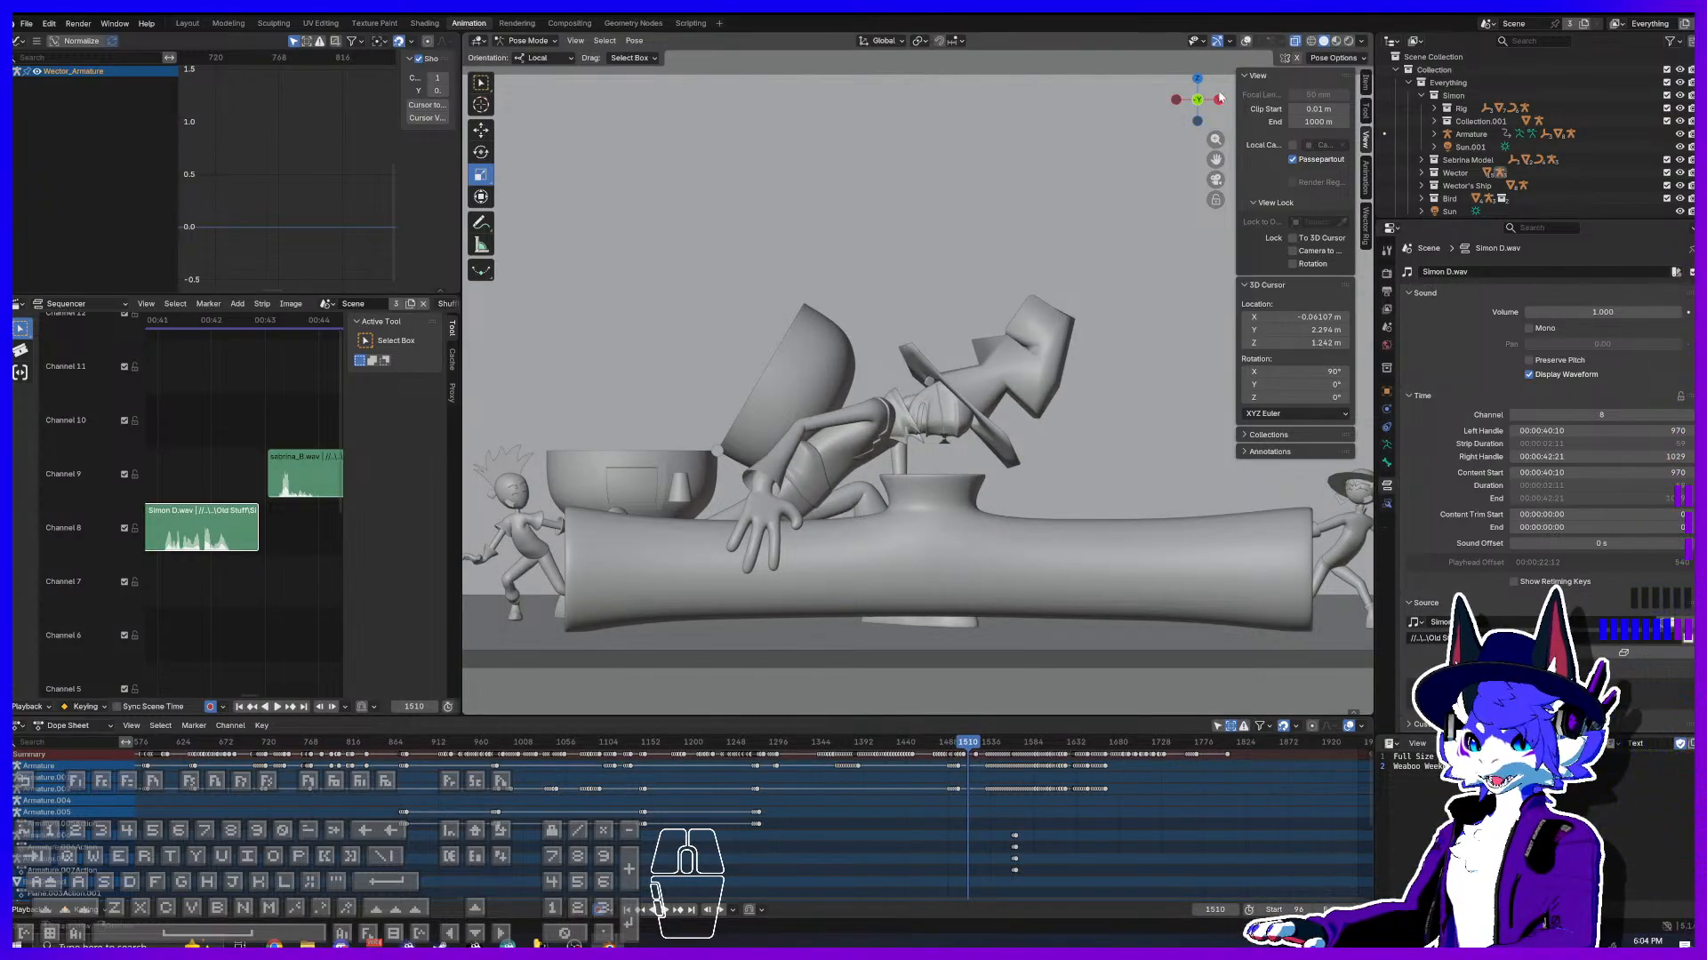
key("space")
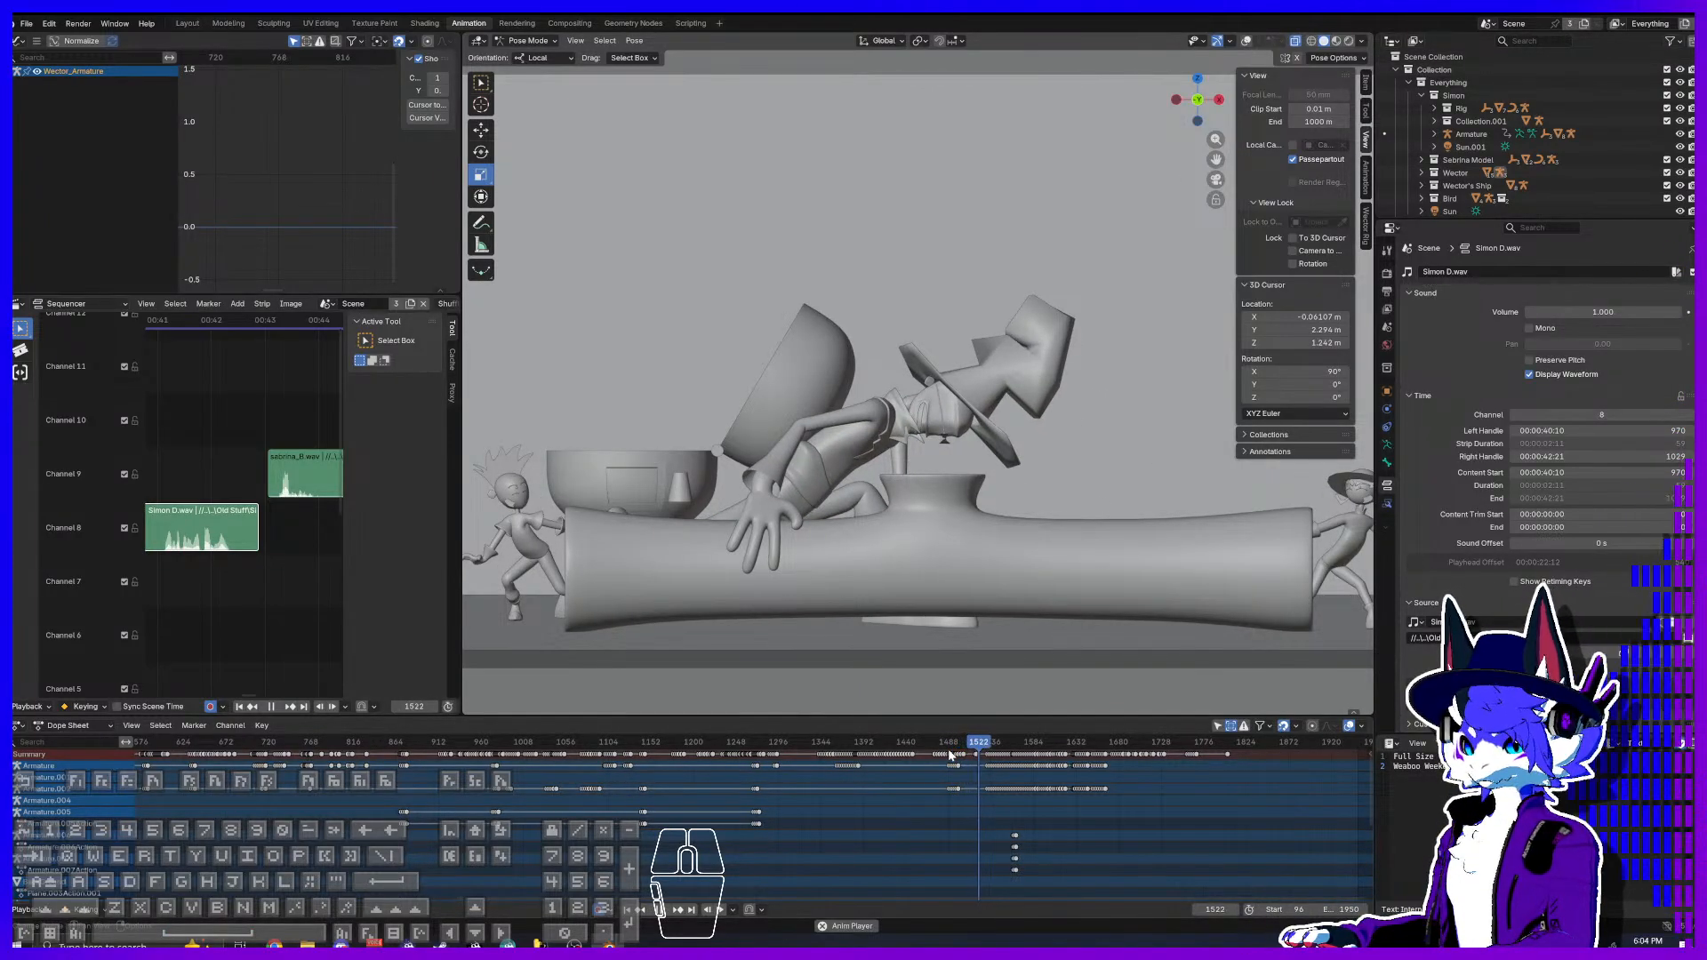
Step: Show the viewport overlays again and replay the log scene repeatedly from around frame 1464, with the whole camera frame in view
left_click(1248, 41)
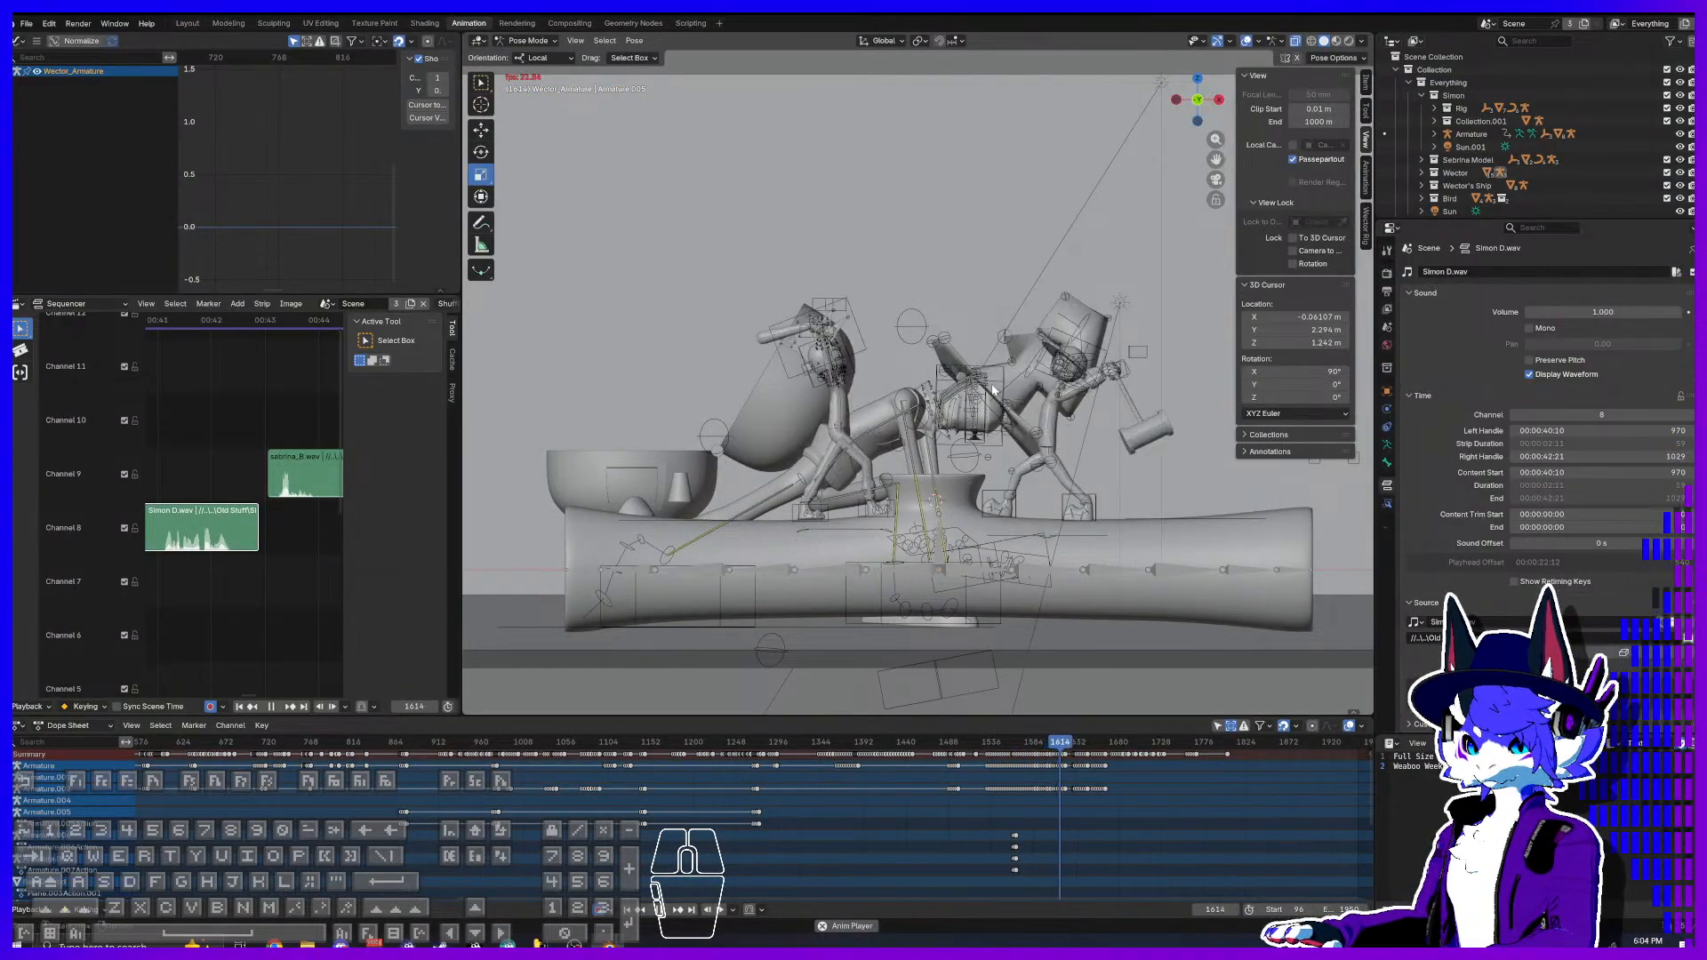
left_click(927, 745)
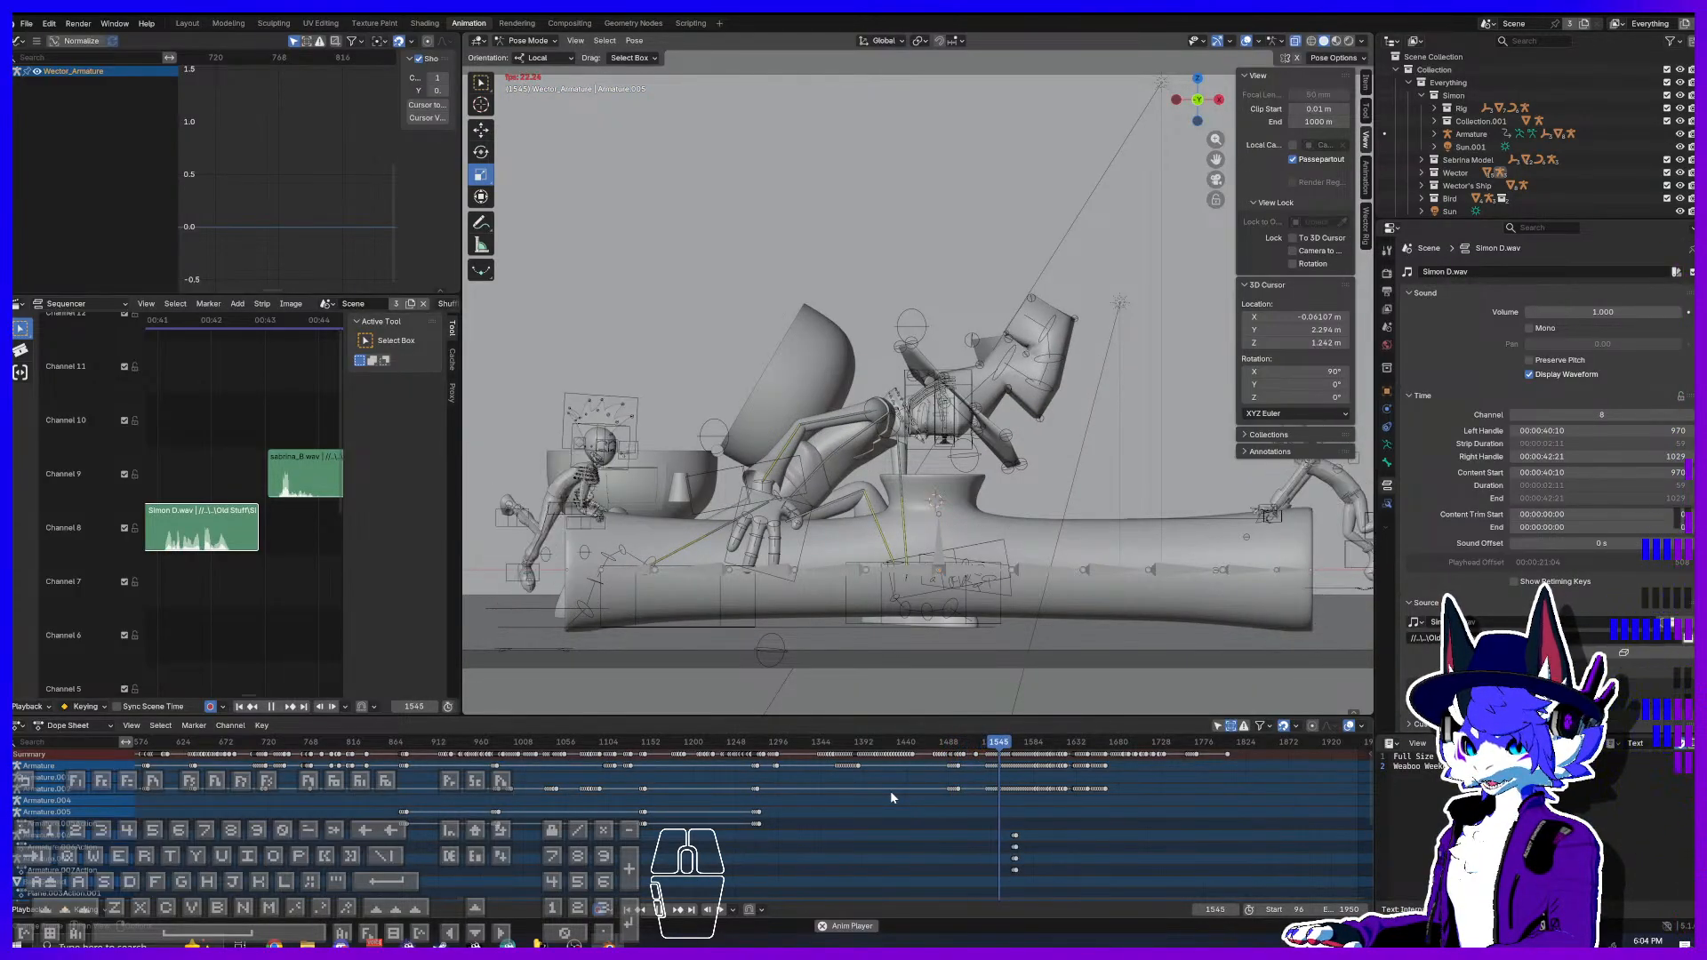
scroll(854, 540, "down", 2)
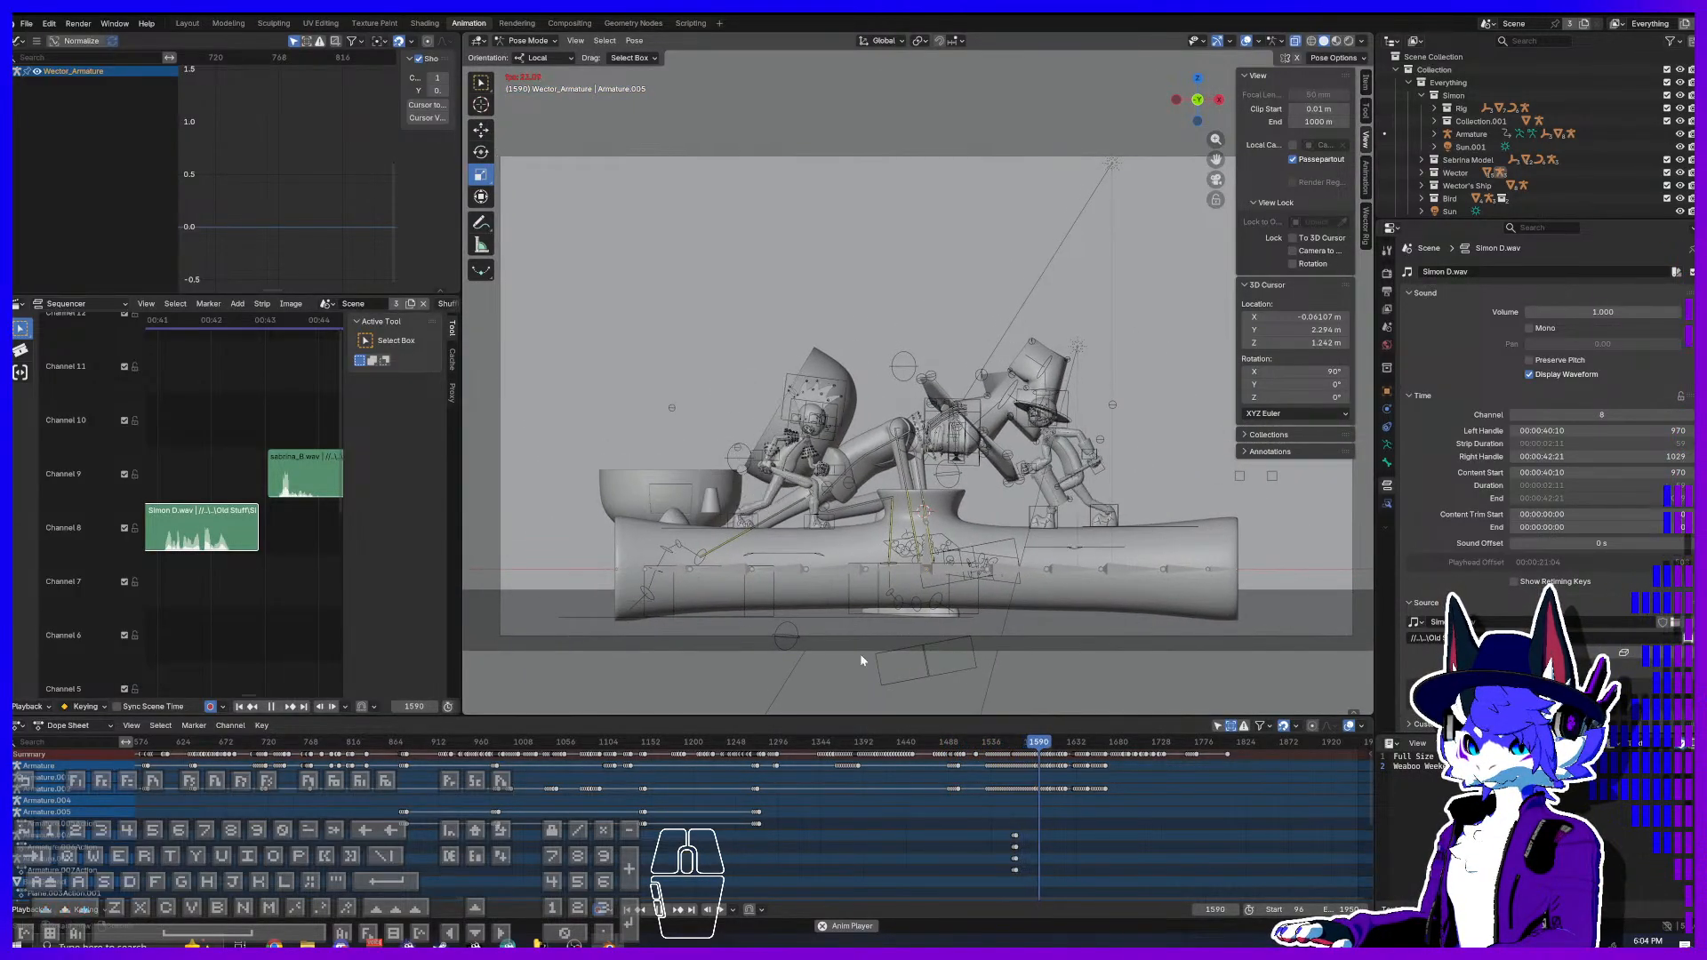
left_click(929, 745)
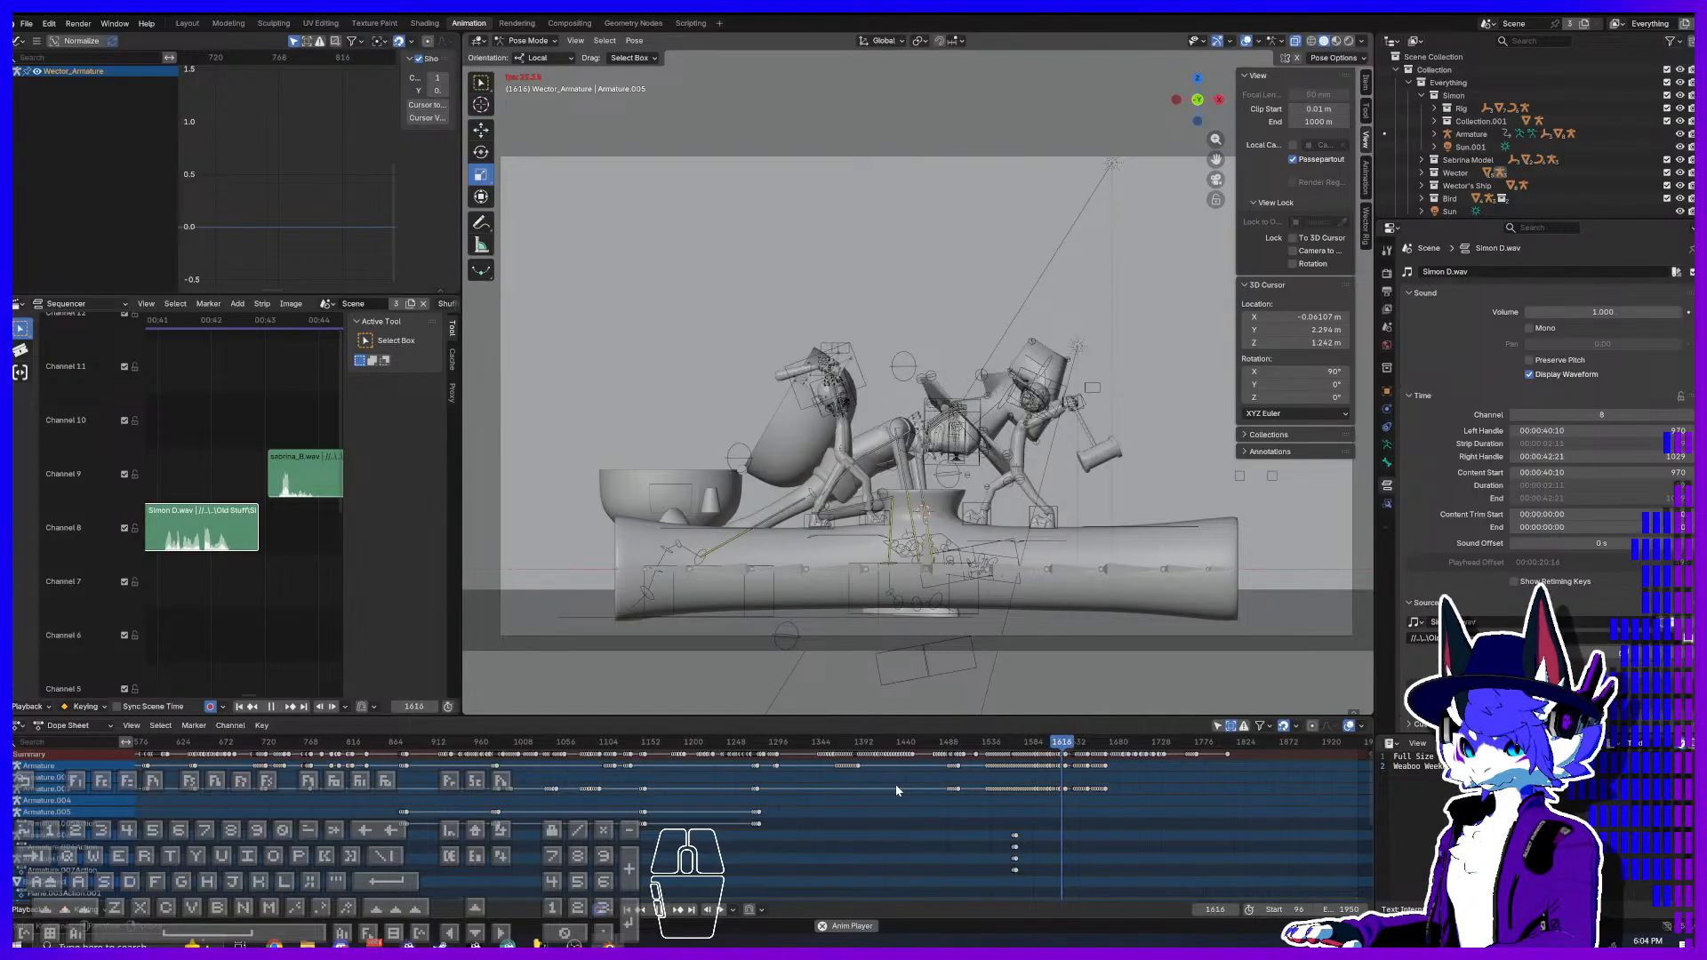
left_click(935, 741)
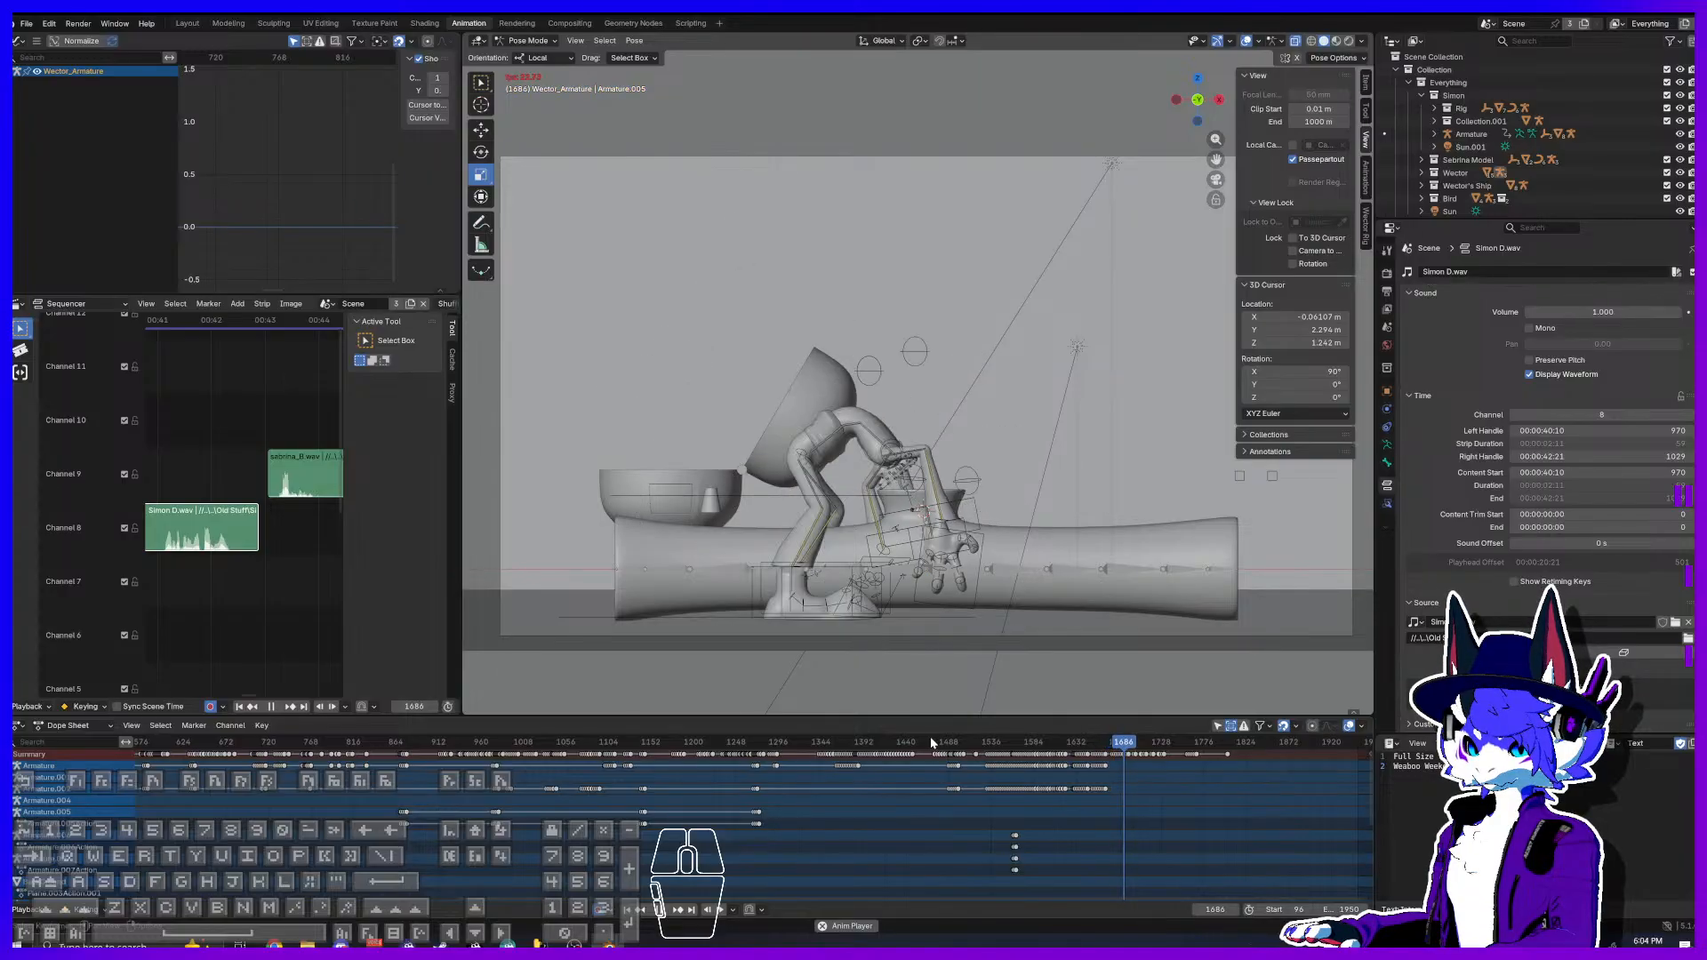
left_click(931, 742)
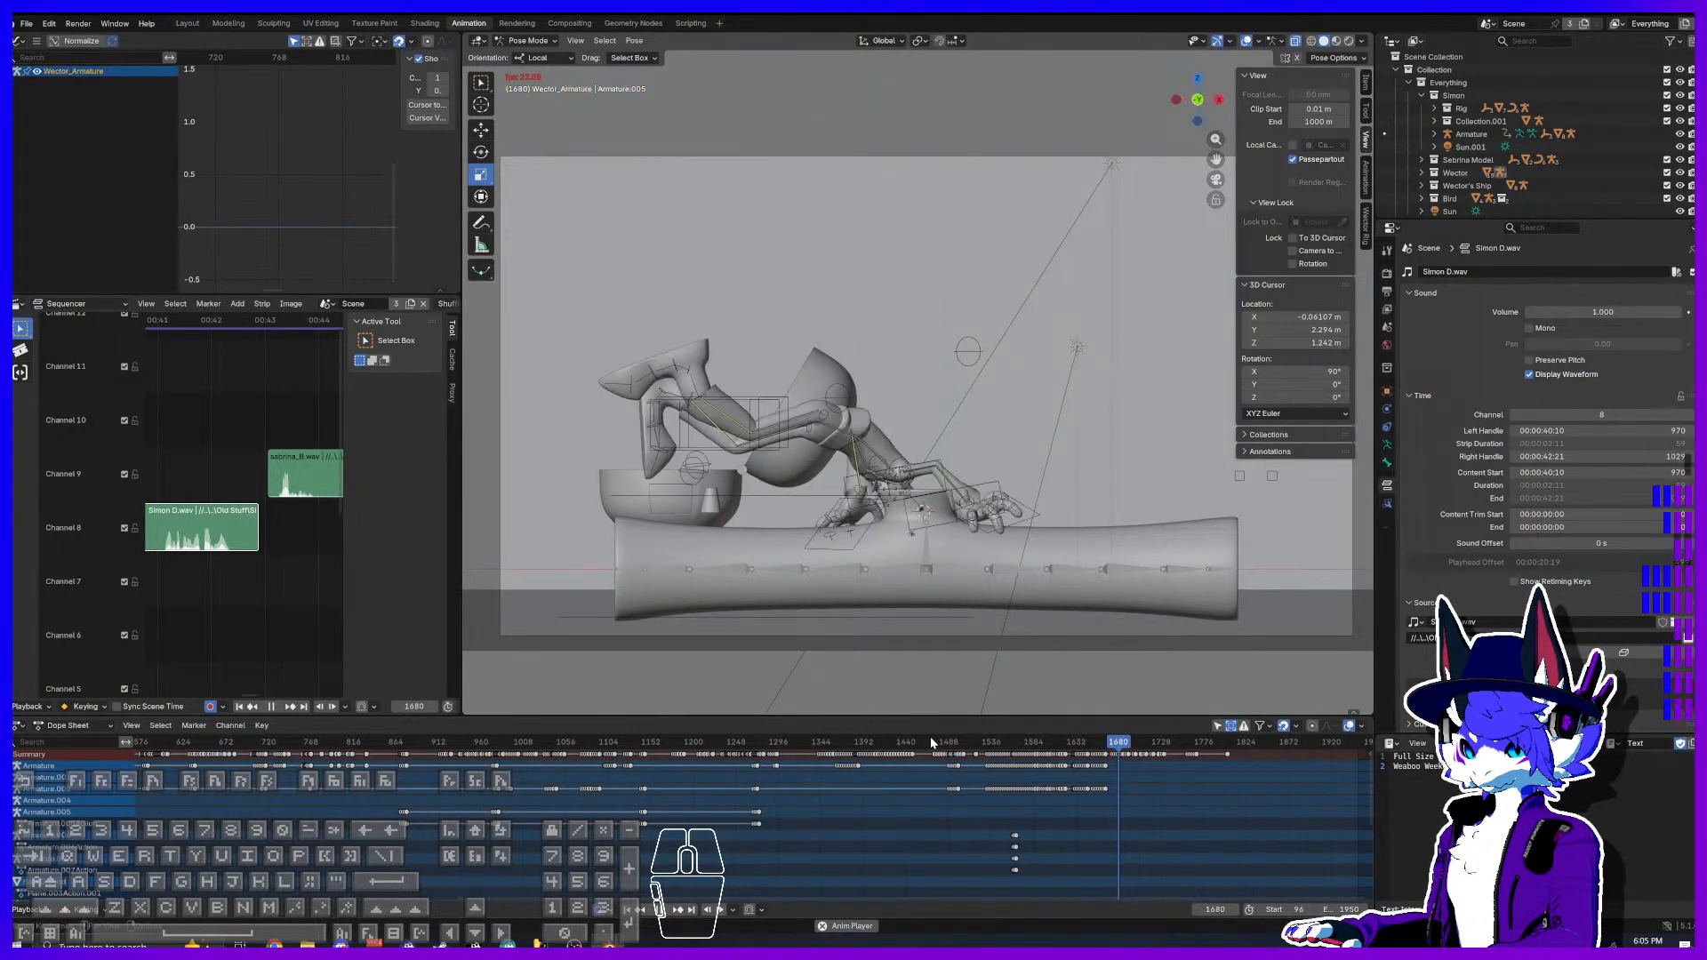
Step: Play the end of the long shot from around frame 1673 up to frame 1836
key("space")
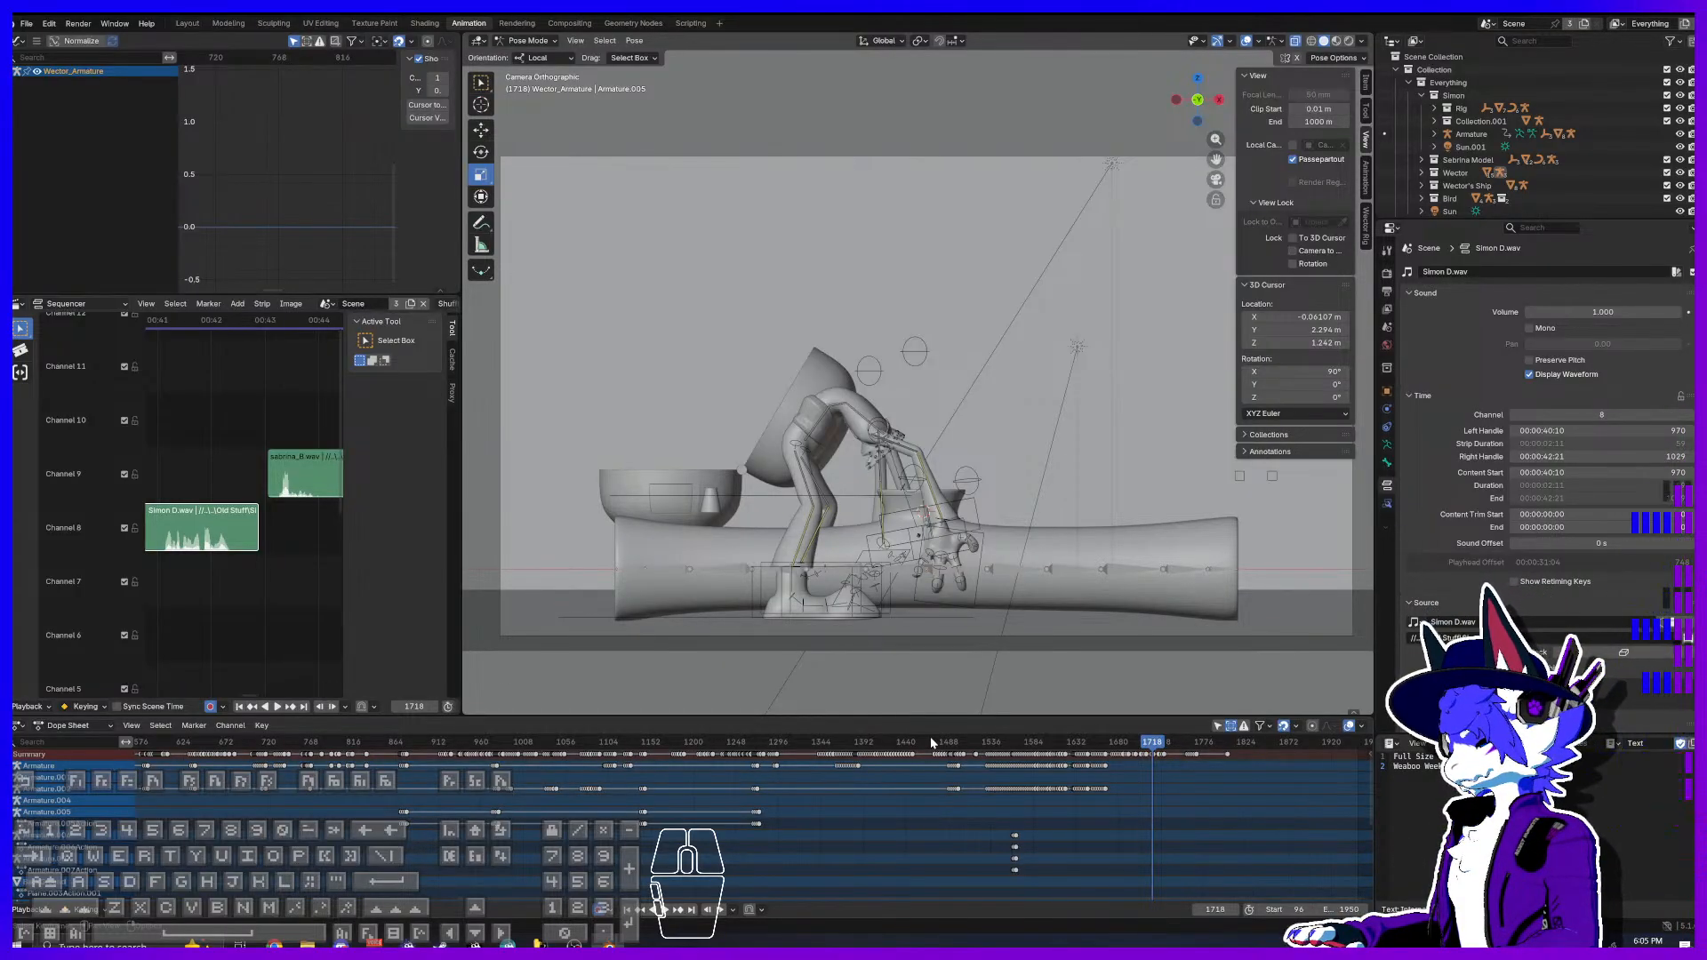
key("space")
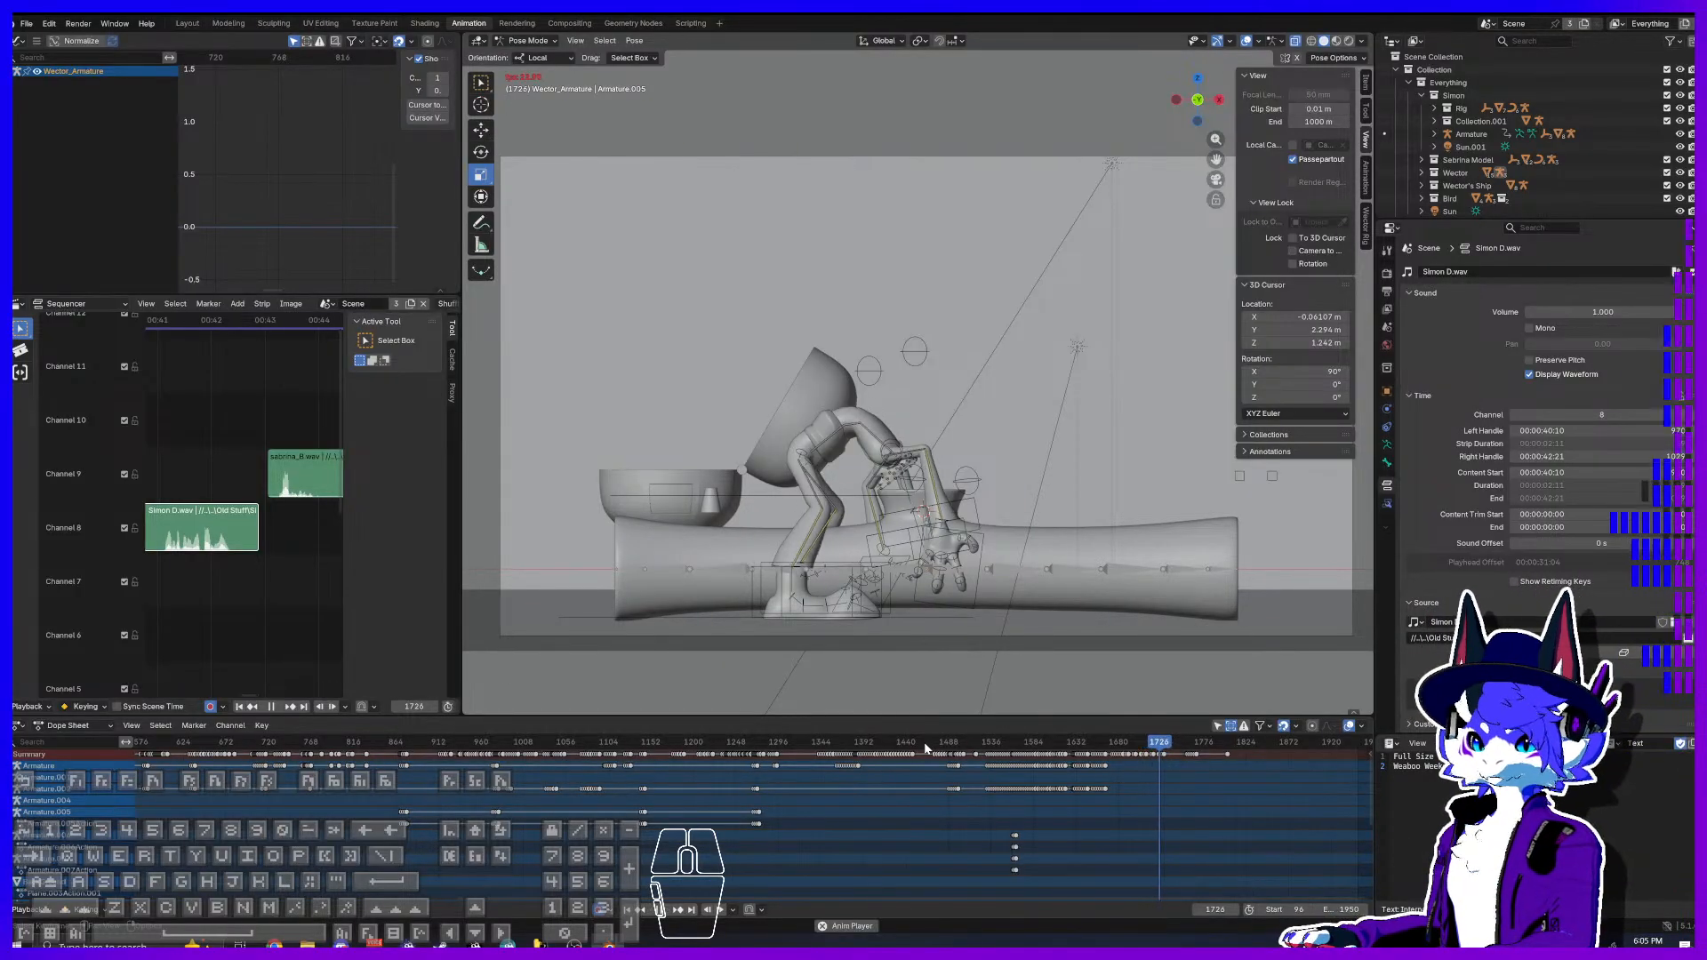
left_click(1112, 746)
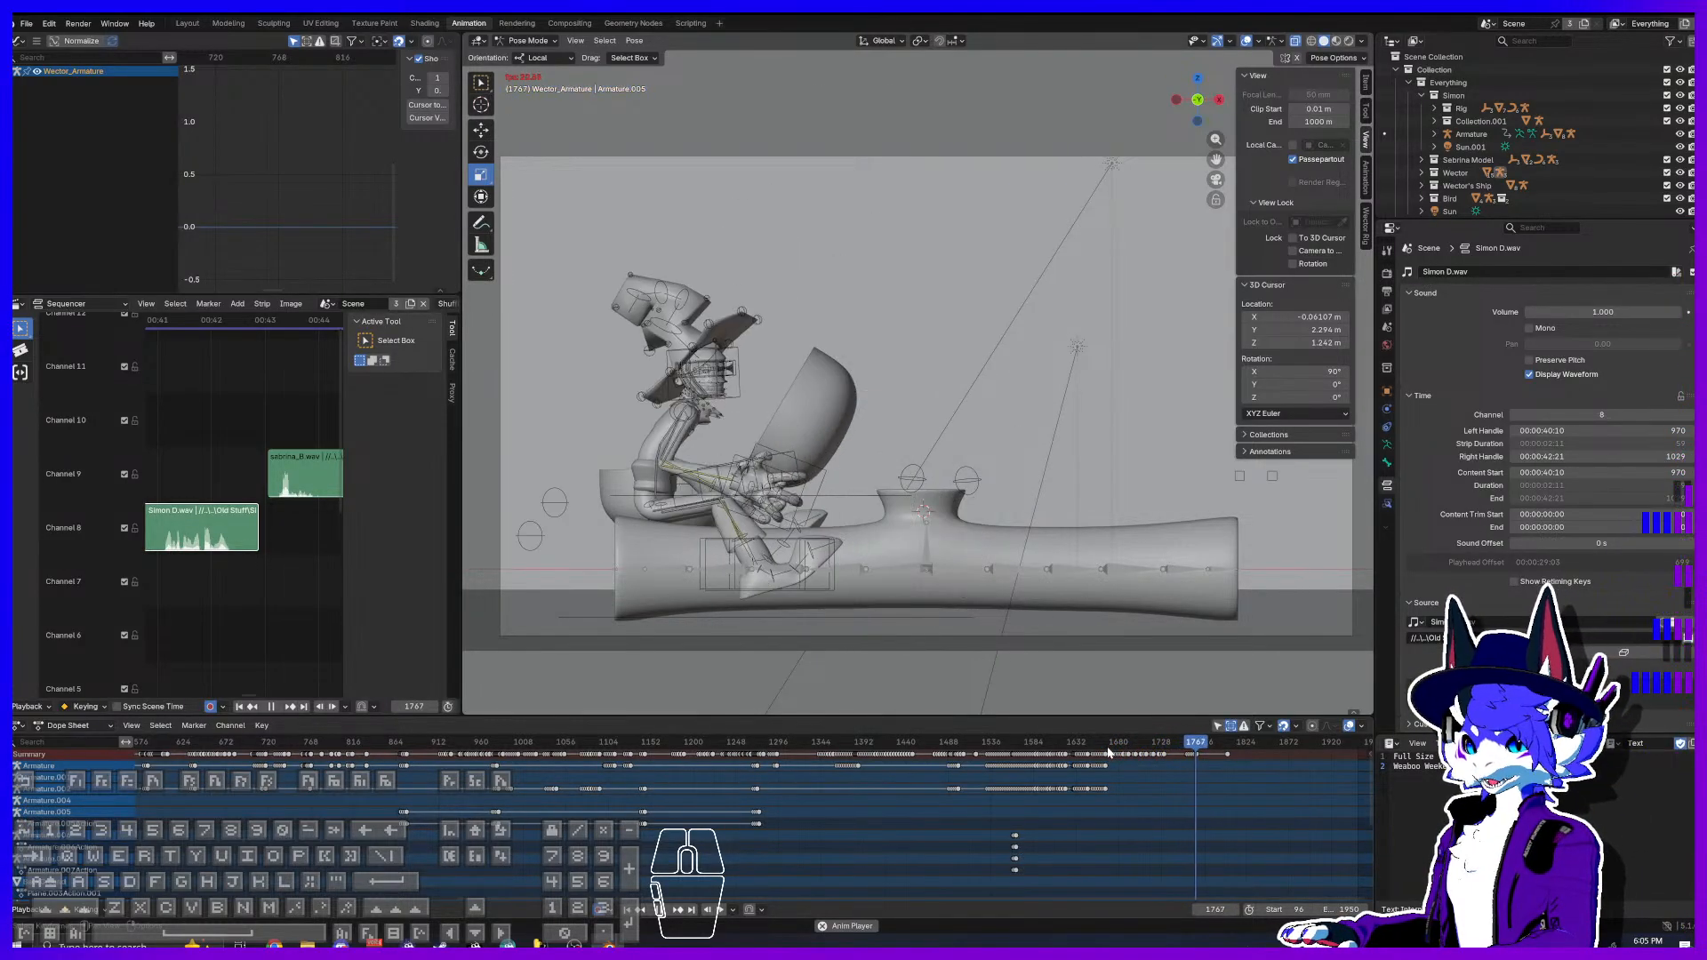
key("space")
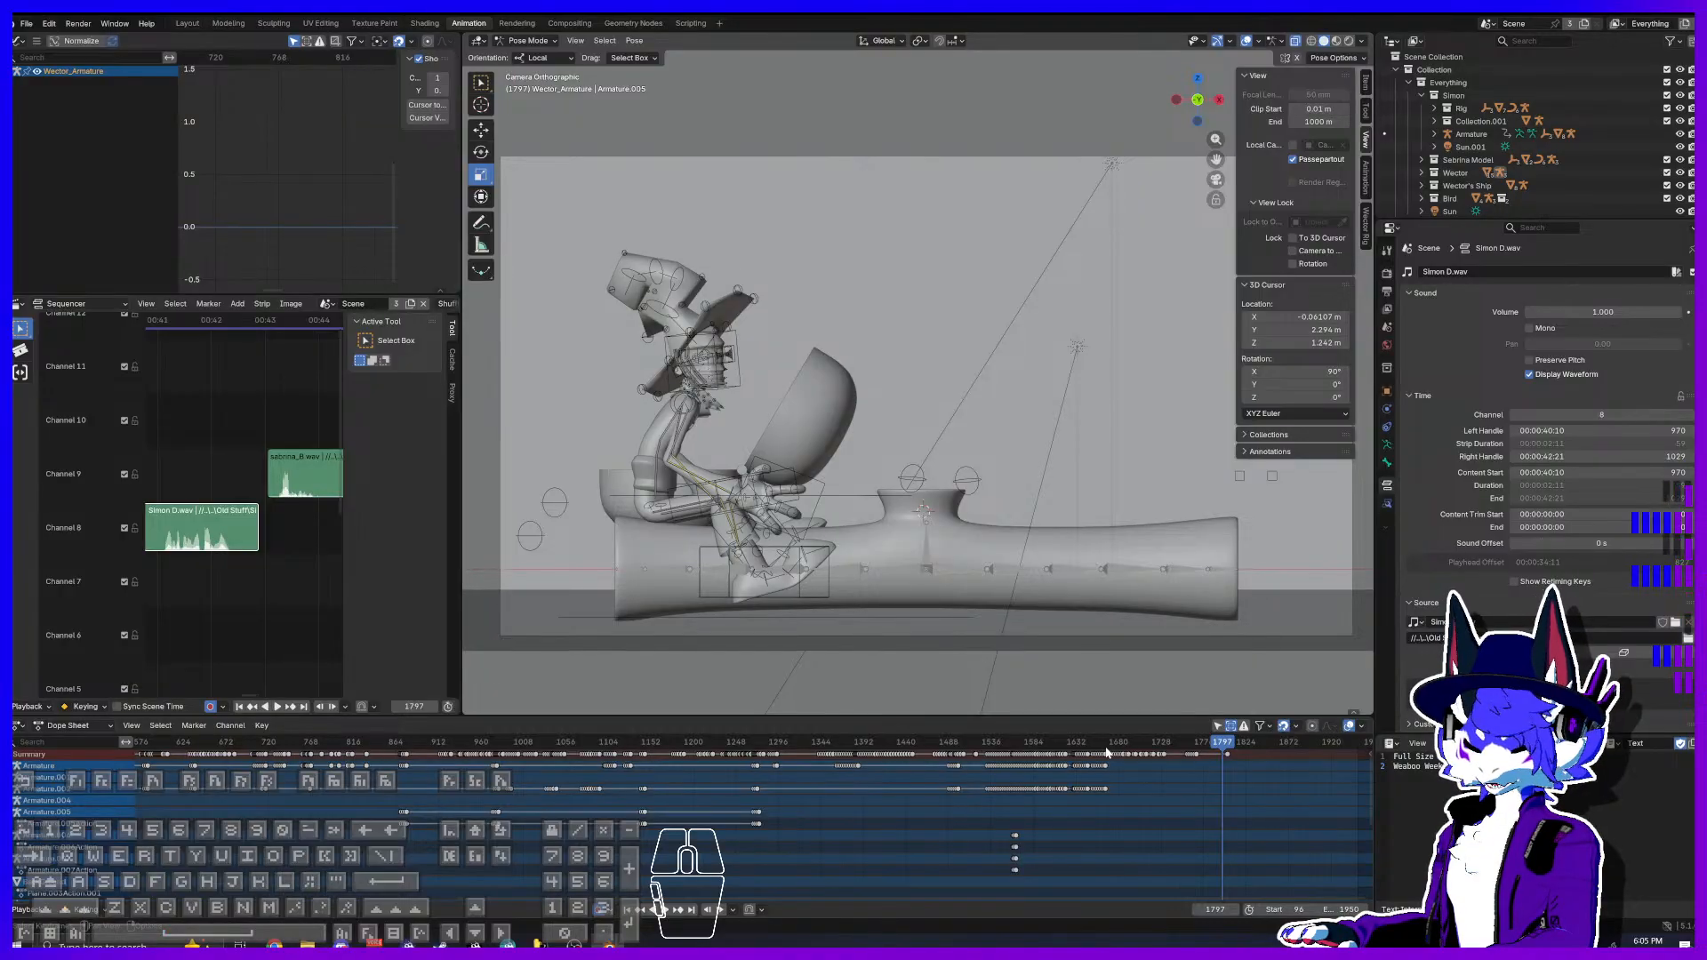
key("space")
key("space")
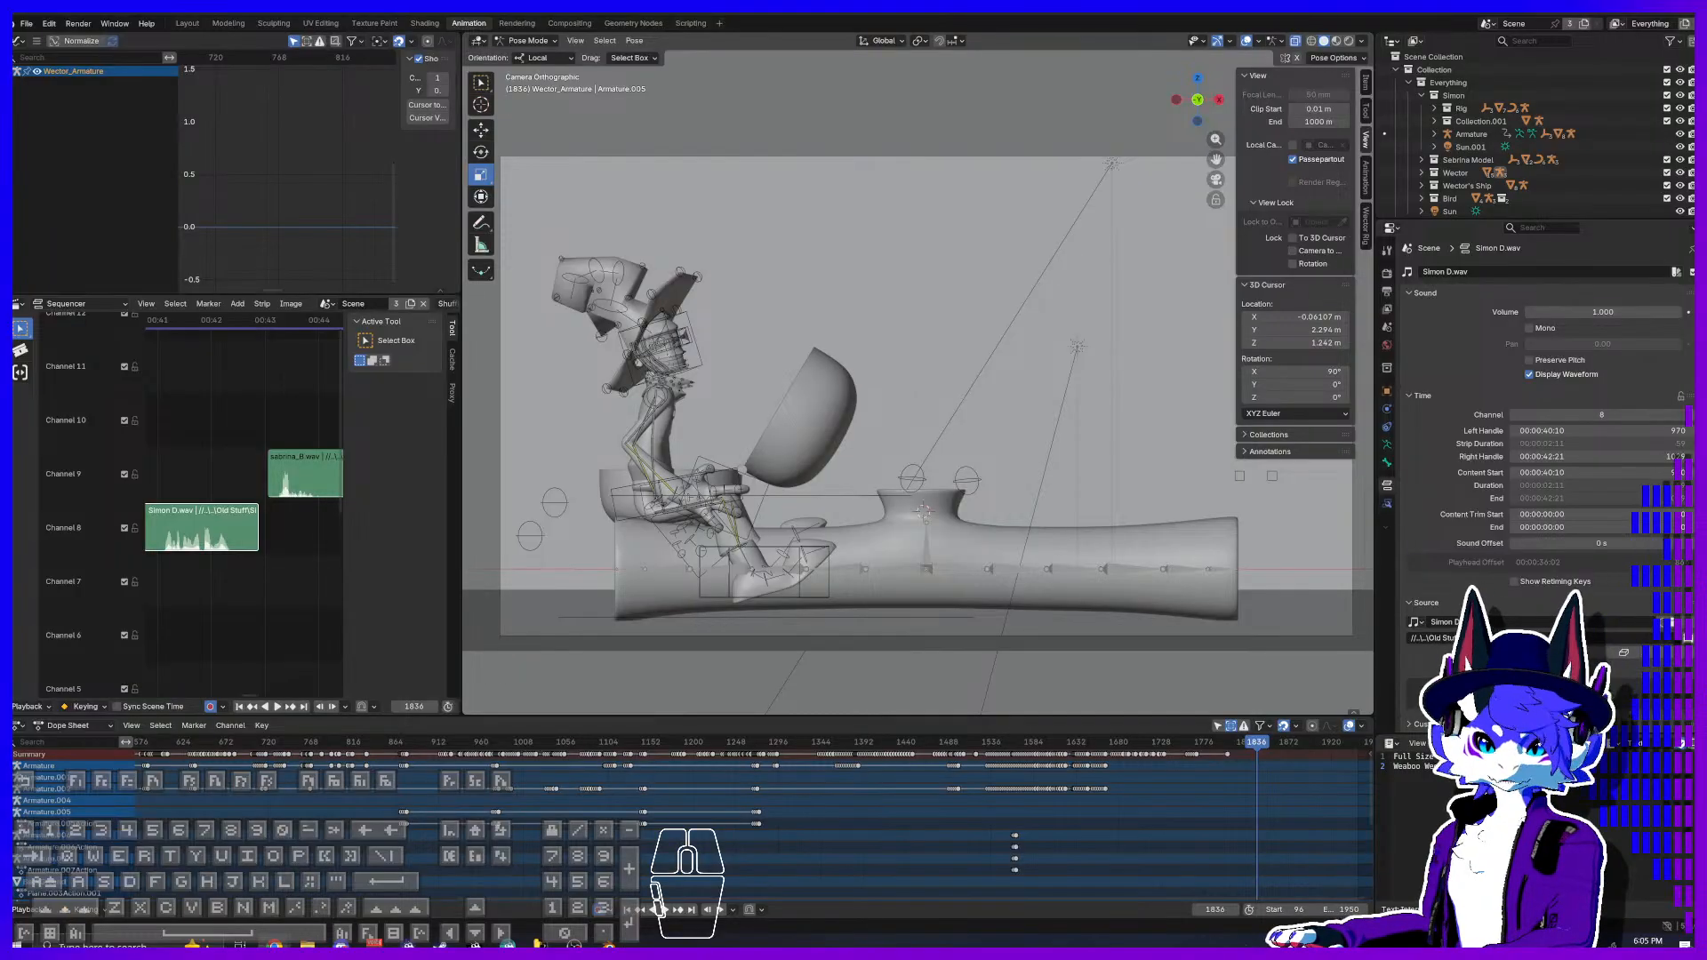
Step: Scrub back from frame 1836 through frame 1018 to around frame 964, with Wector's head and hands in close-up
left_click_drag(1254, 749, 825, 753)
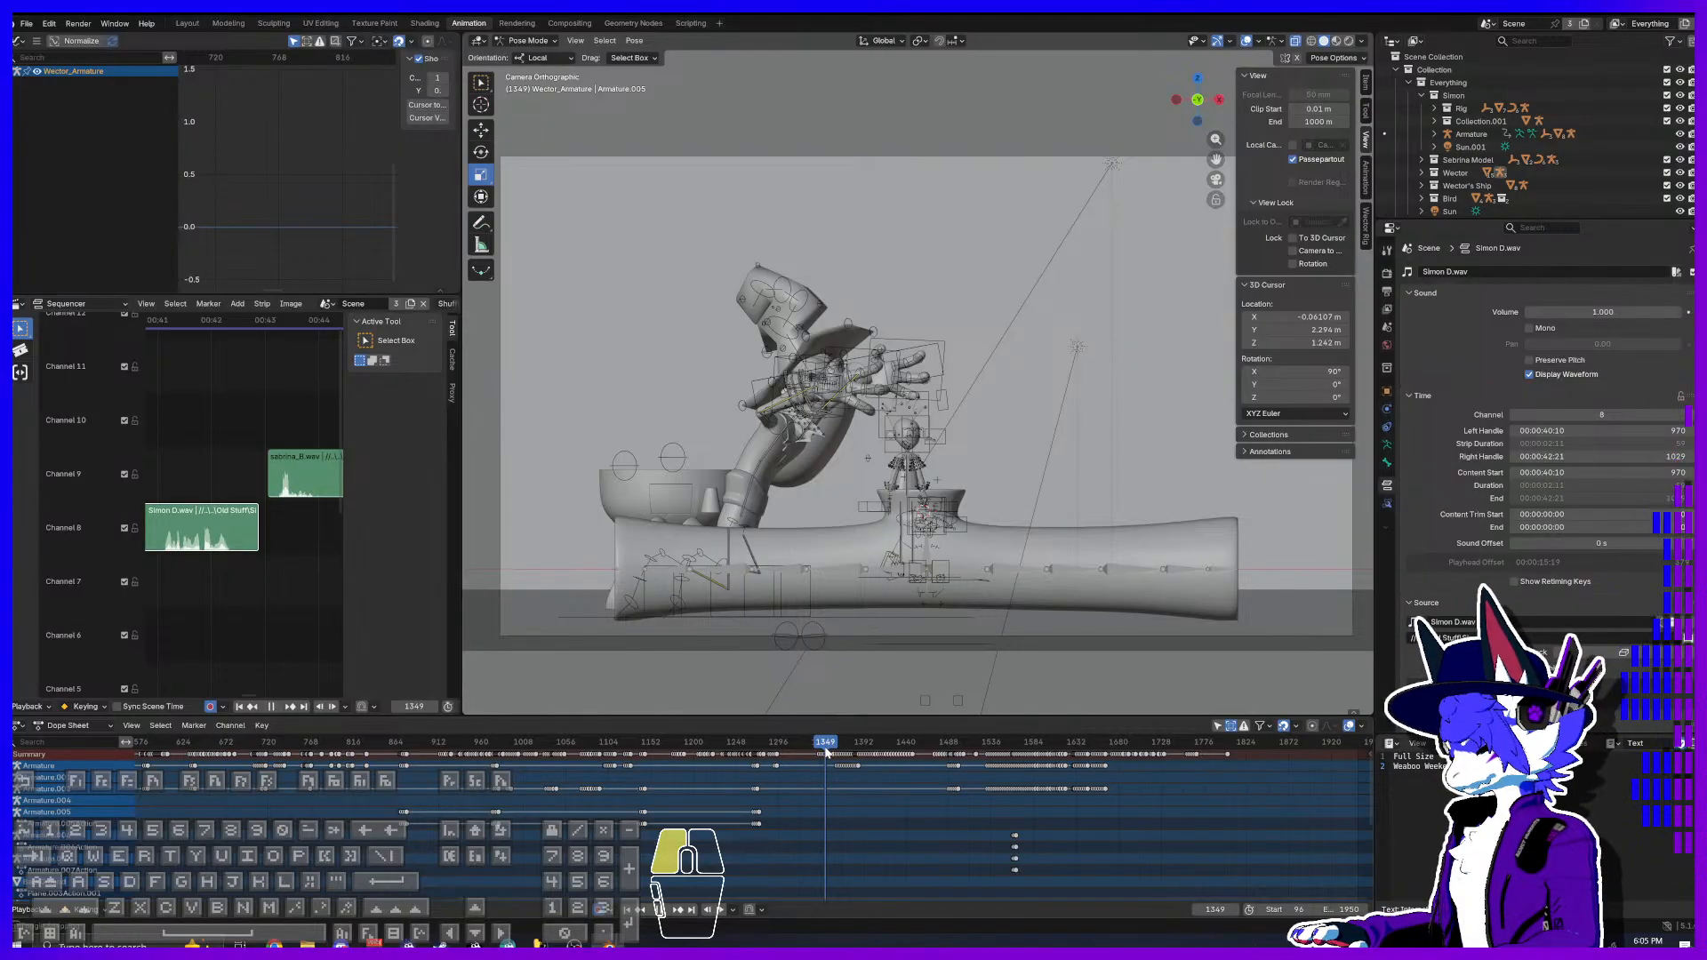
left_click_drag(826, 753, 531, 747)
scroll(703, 476, "up", 8)
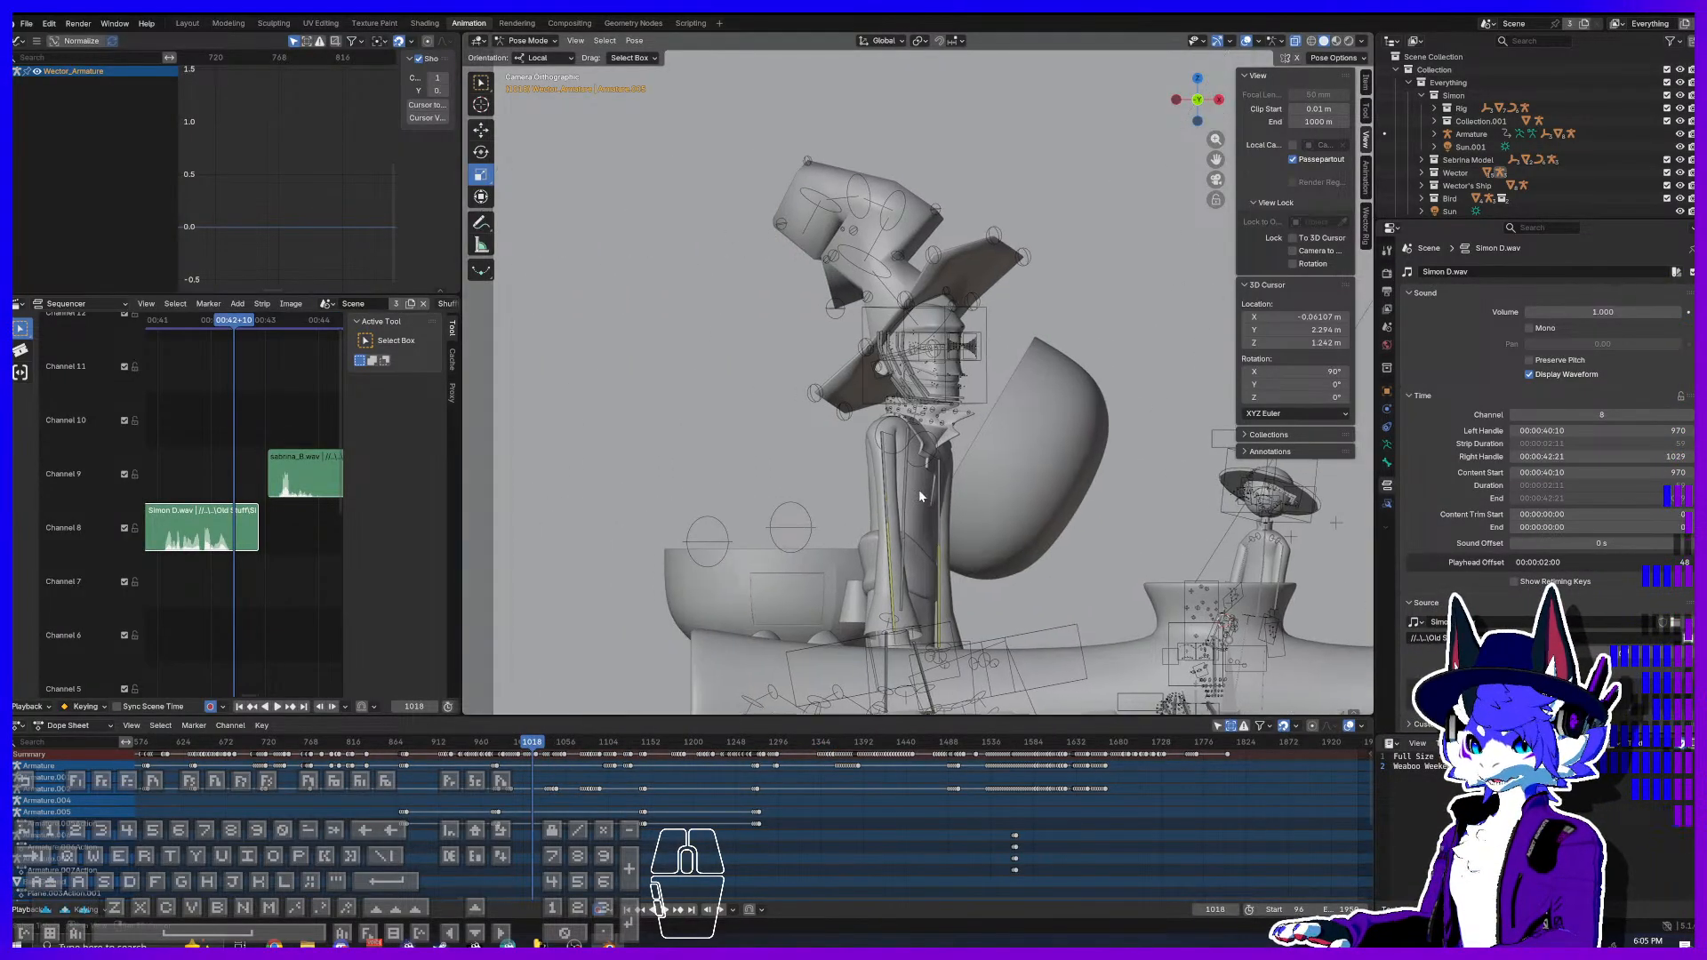
left_click_drag(532, 747, 482, 747)
middle_click_drag(1146, 460, 1042, 481, "shift")
Step: Play the close-up of Wector from frame 930 to frame 1281 to review his hand and body motion
key("space")
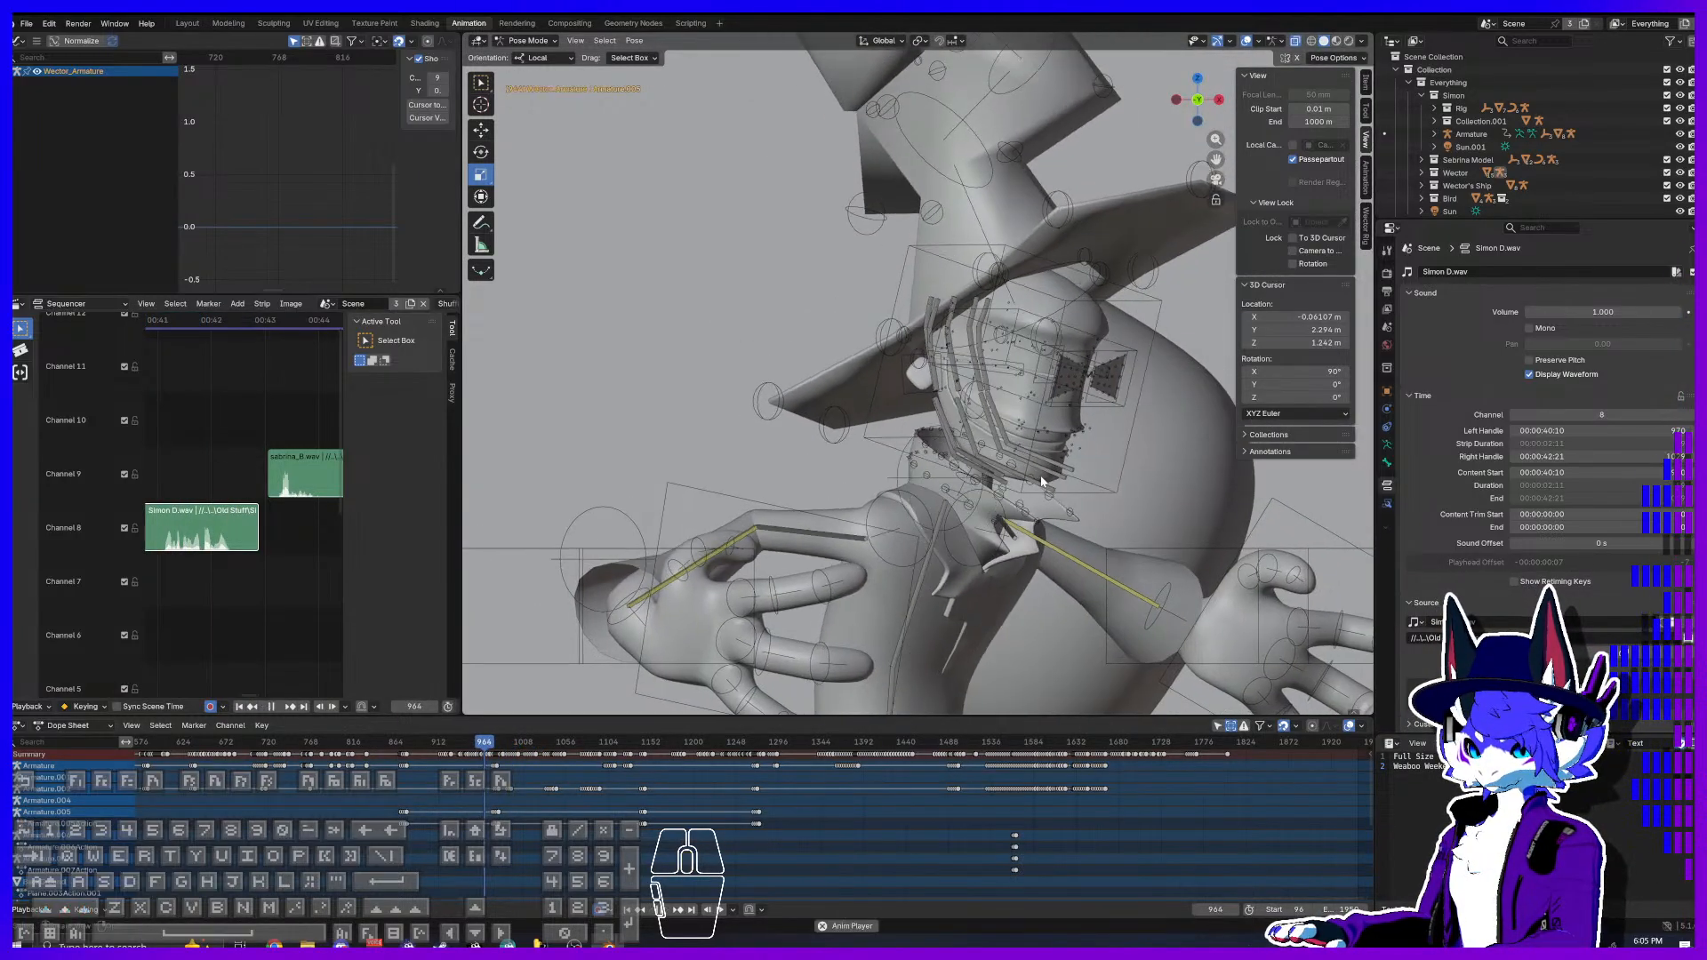
key("space")
left_click(454, 749)
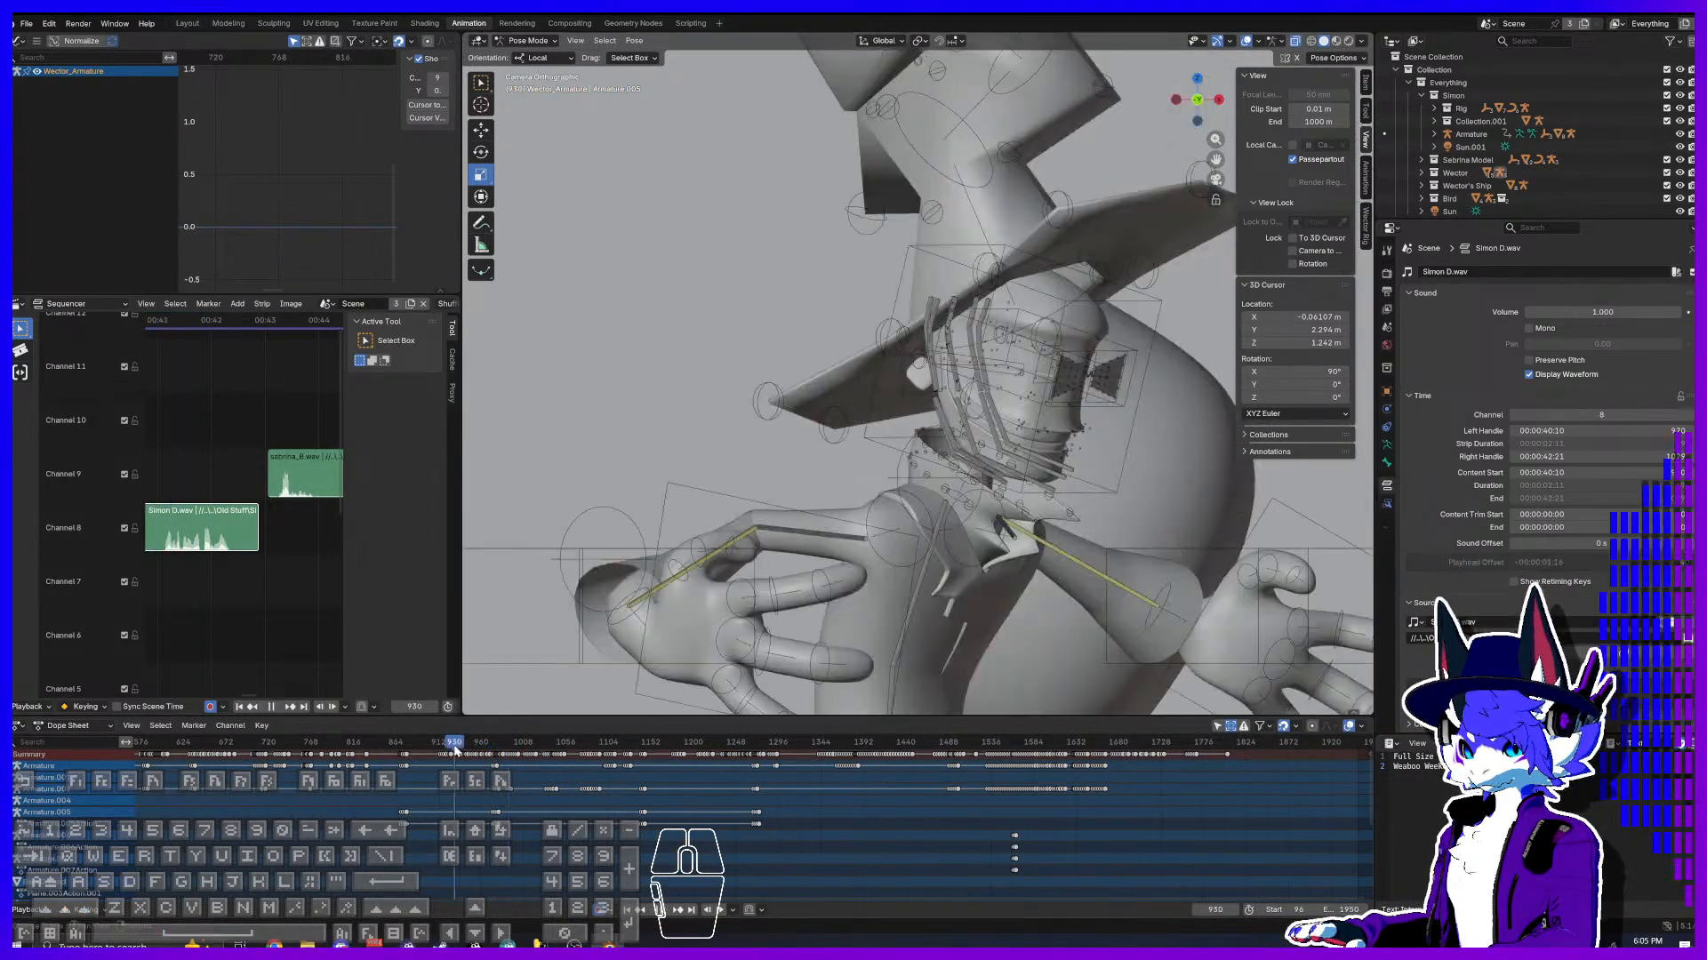
key("space")
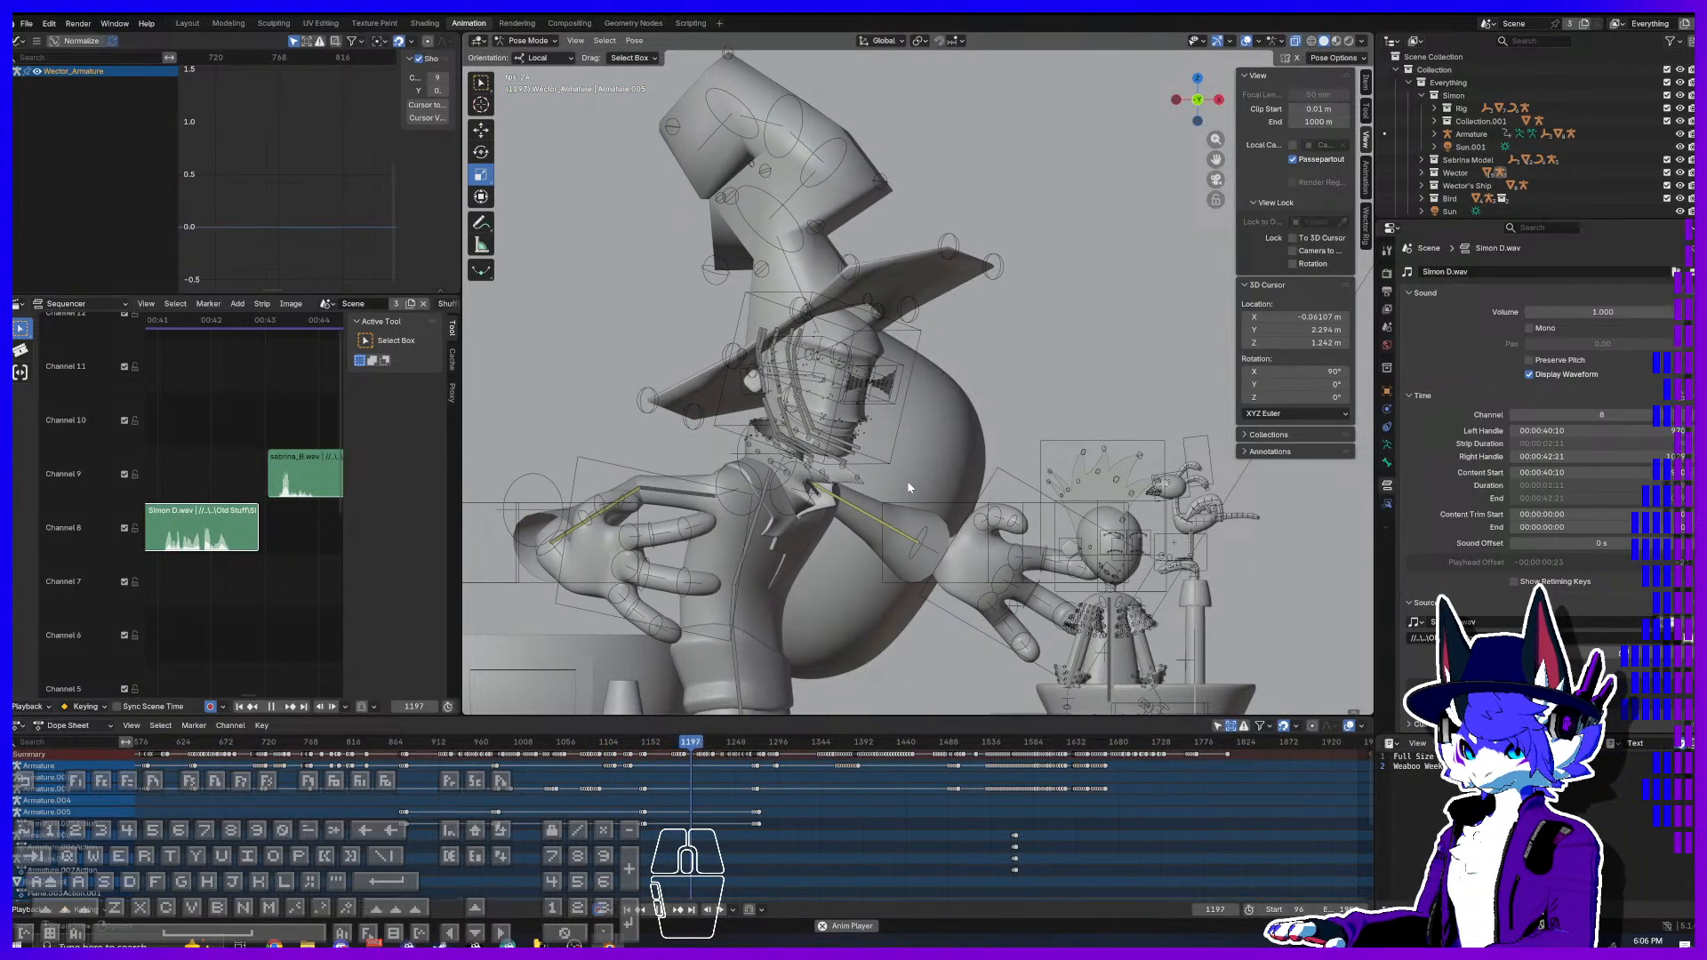
key("space")
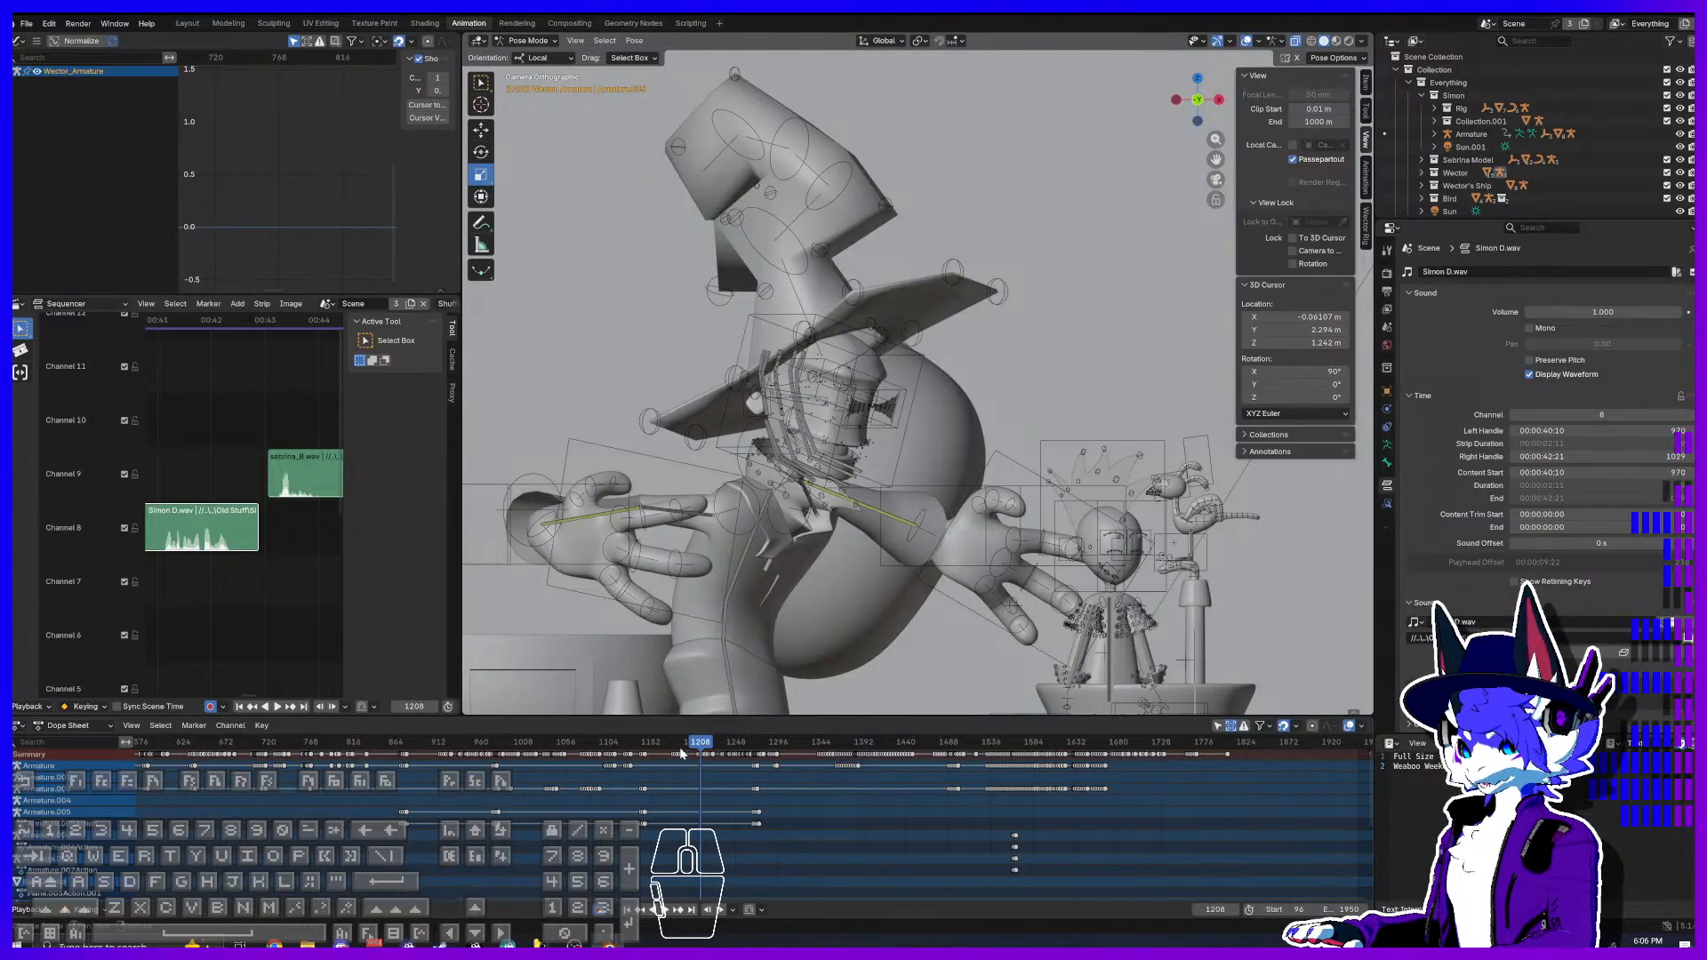
key("space")
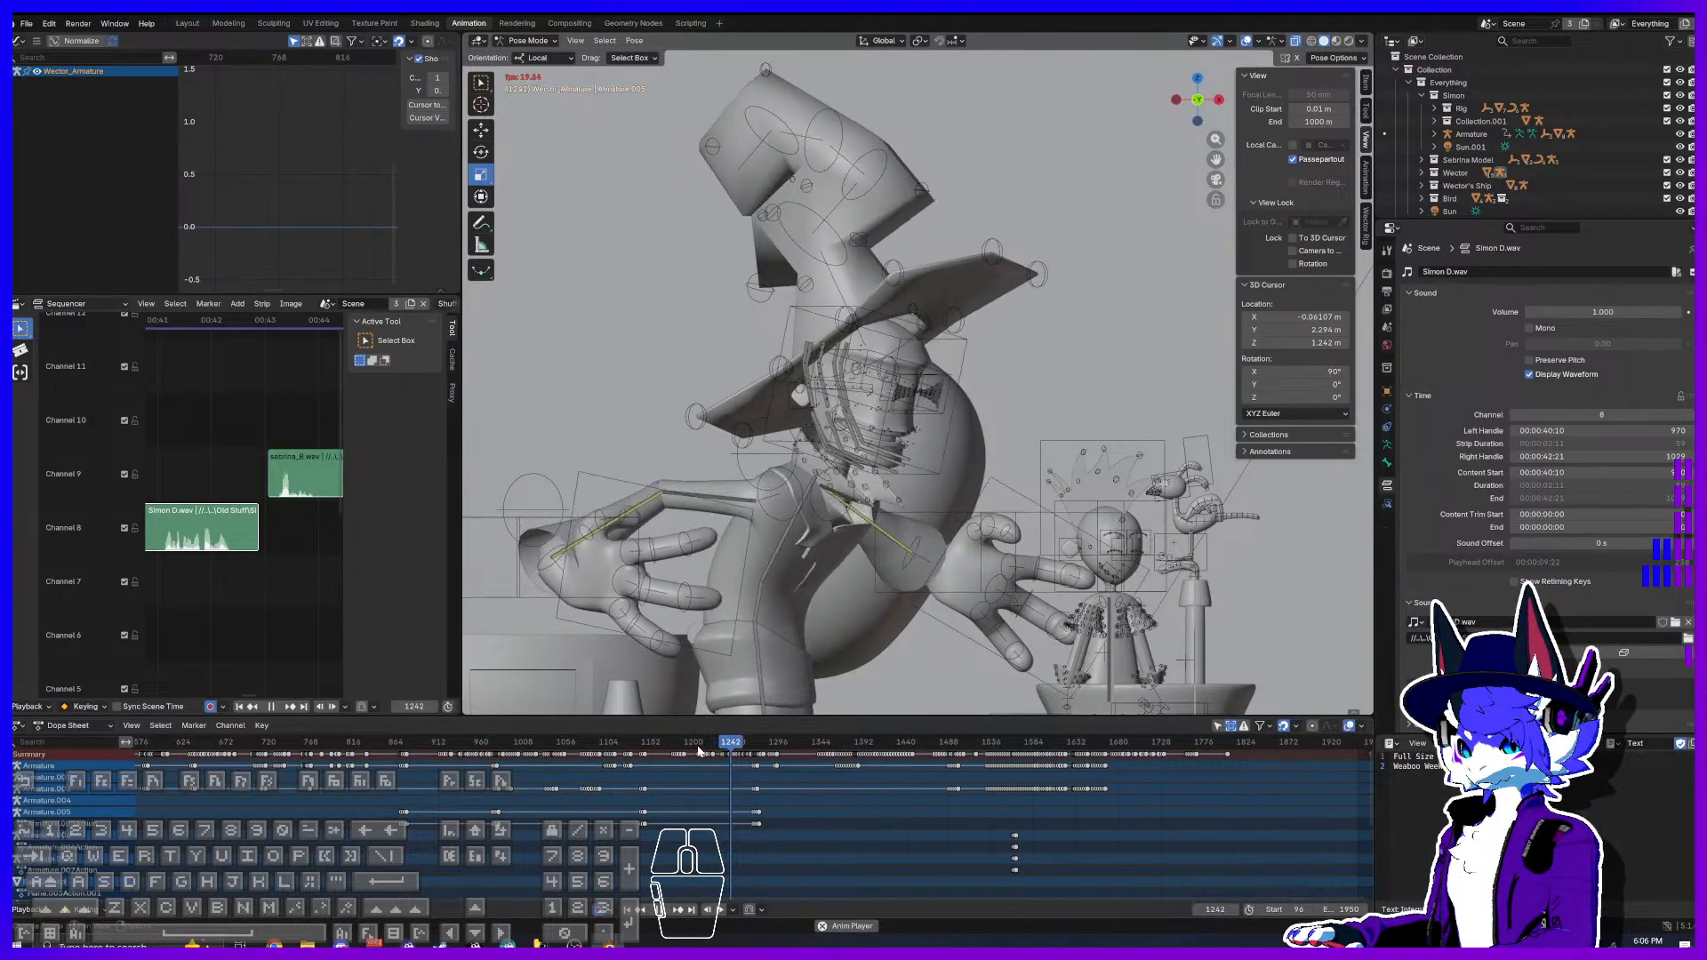
key("space")
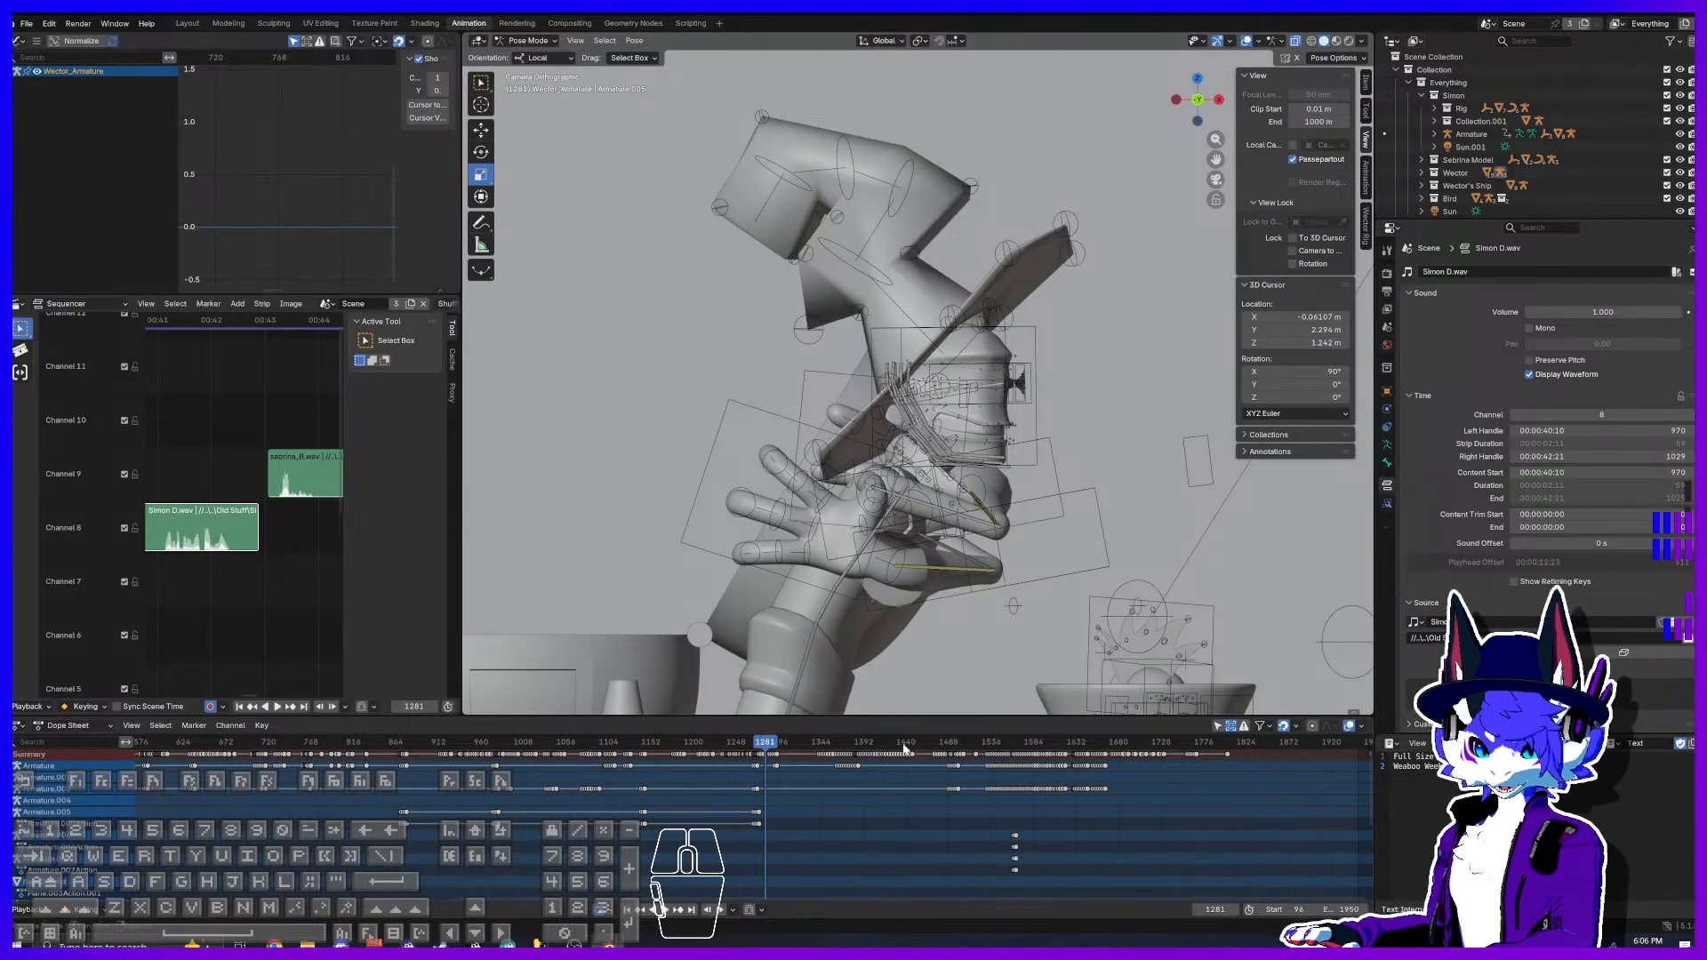
Step: Close the Long Shot blend file without saving it
middle_click_drag(923, 806, 828, 863)
left_click(832, 519)
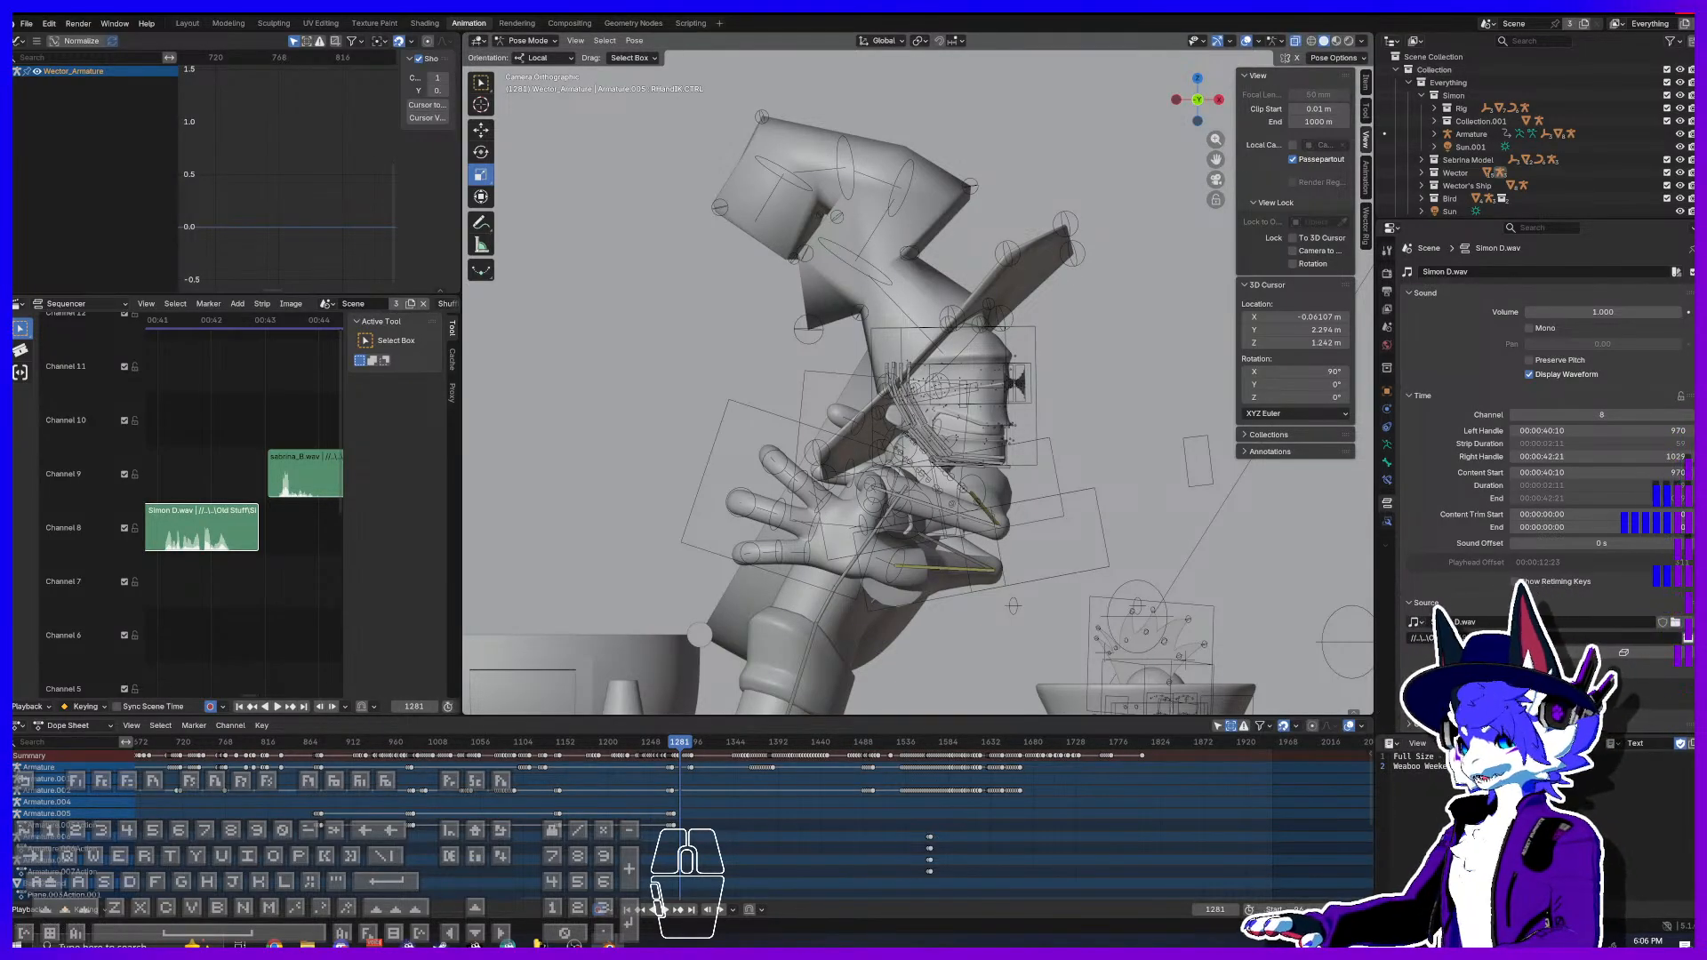
key("ctrl+q")
left_click(862, 494)
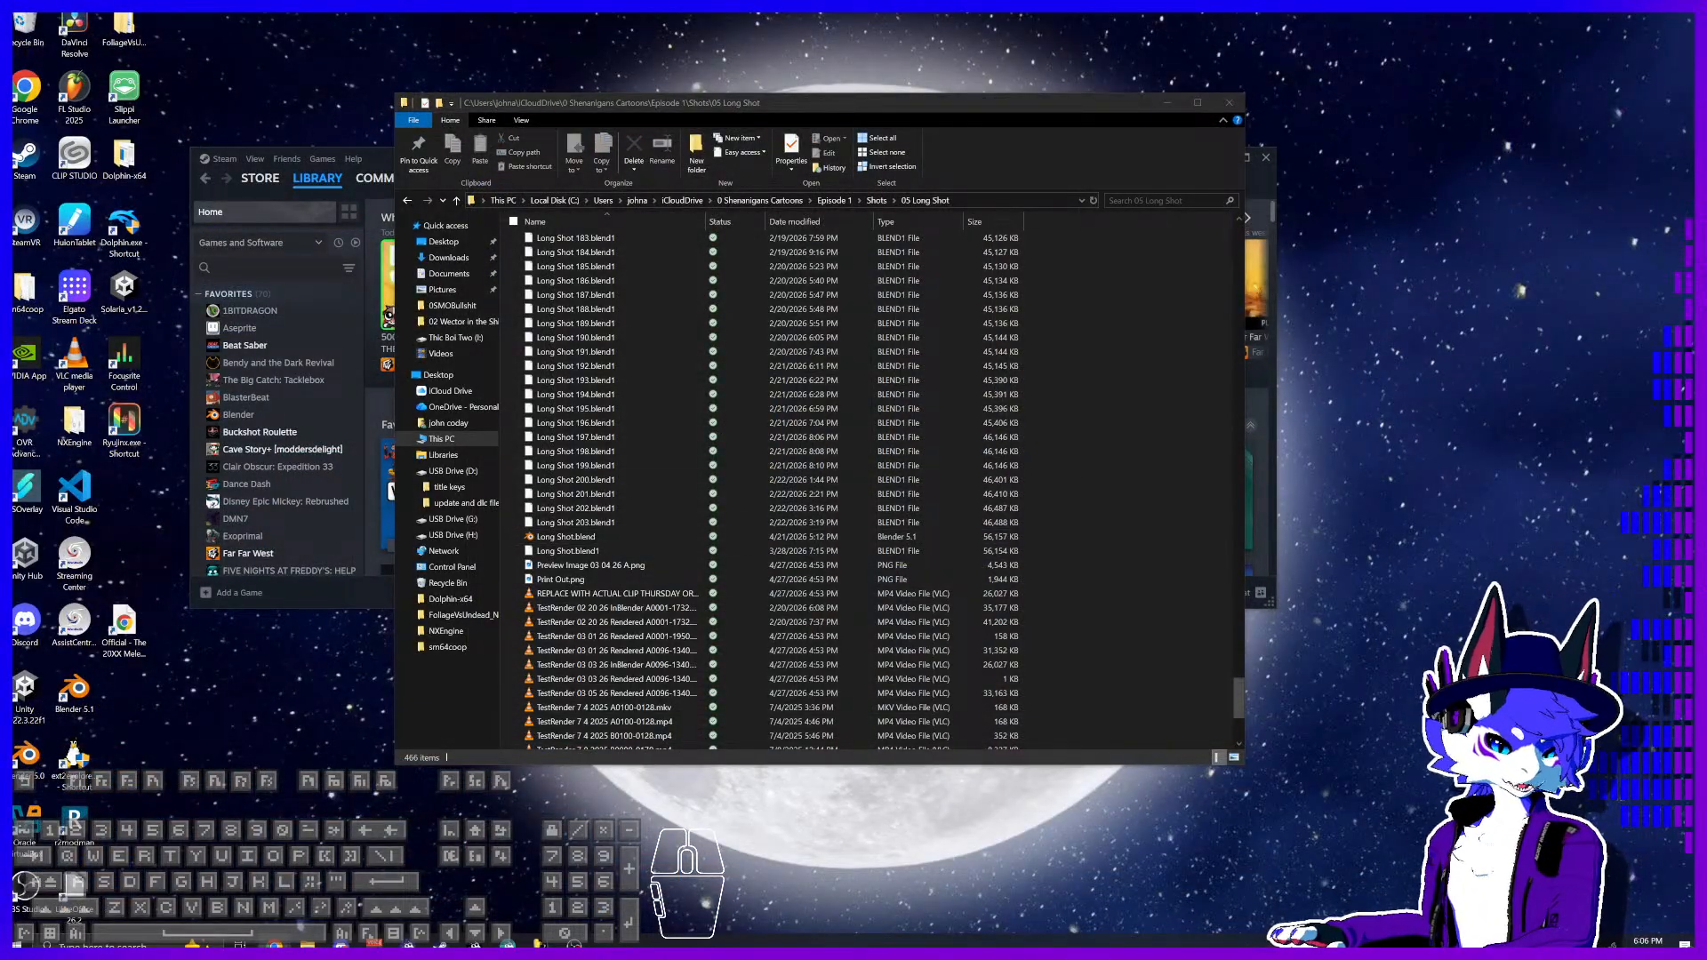
Step: Go back to the Shots folder, enter 08 Hat Swap, and open 08 Hat Swap 2.blend
left_click(876, 200)
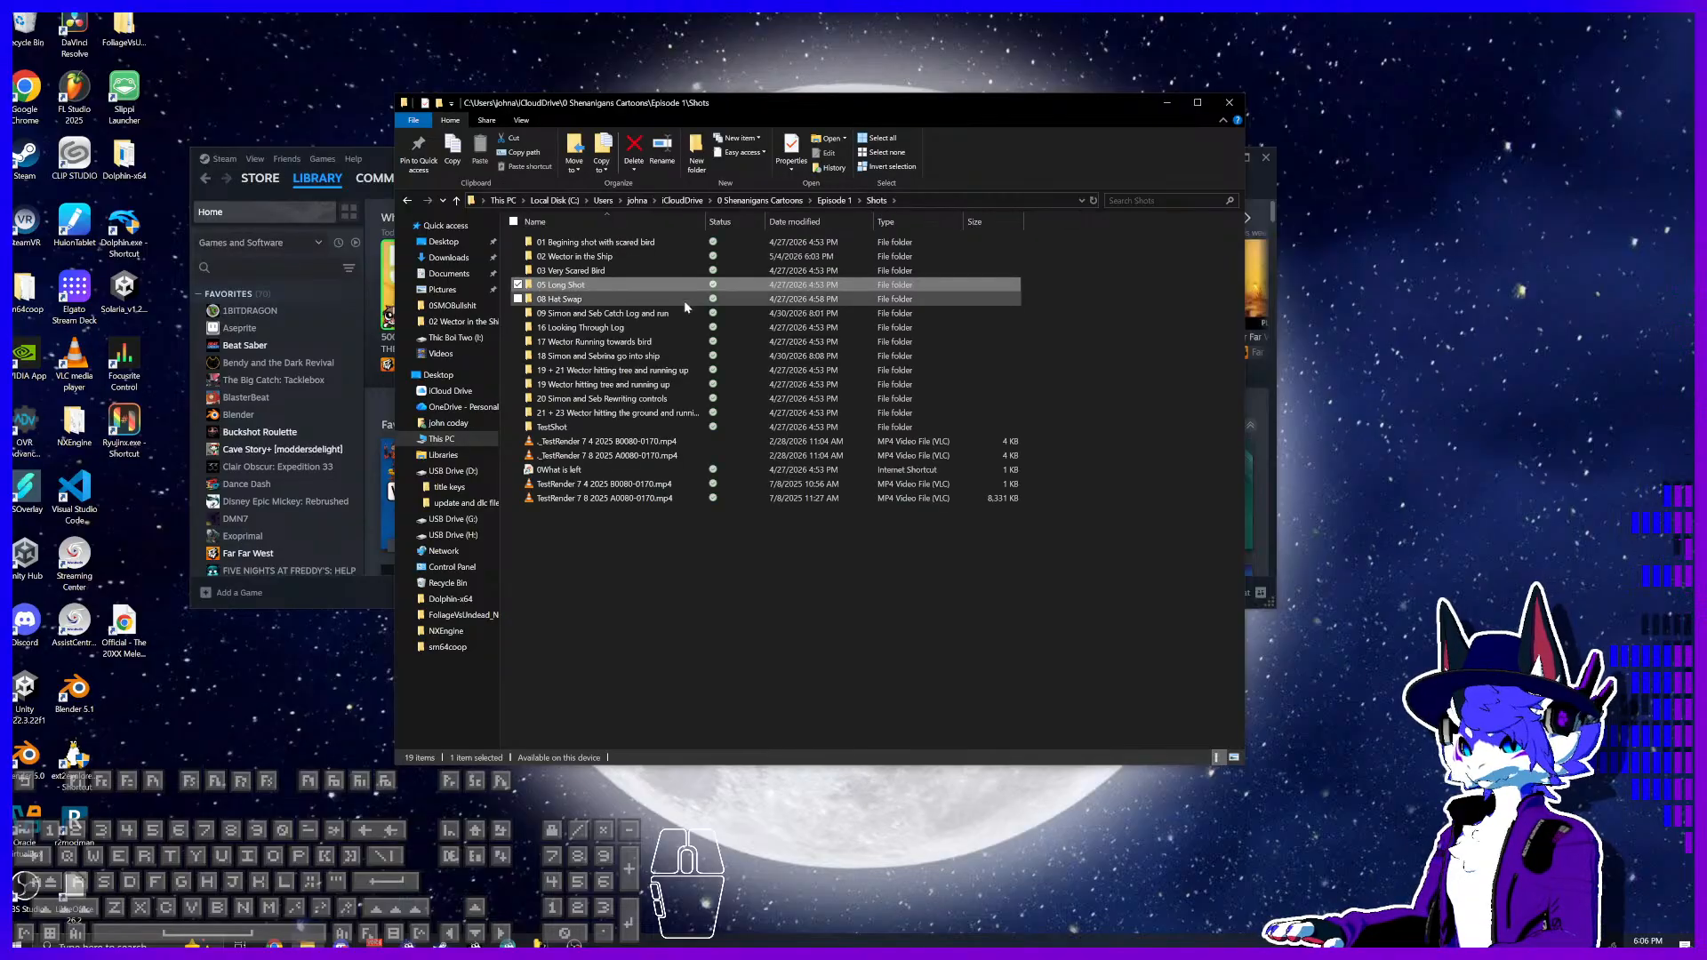
double_click(649, 299)
scroll(703, 539, "down", 20)
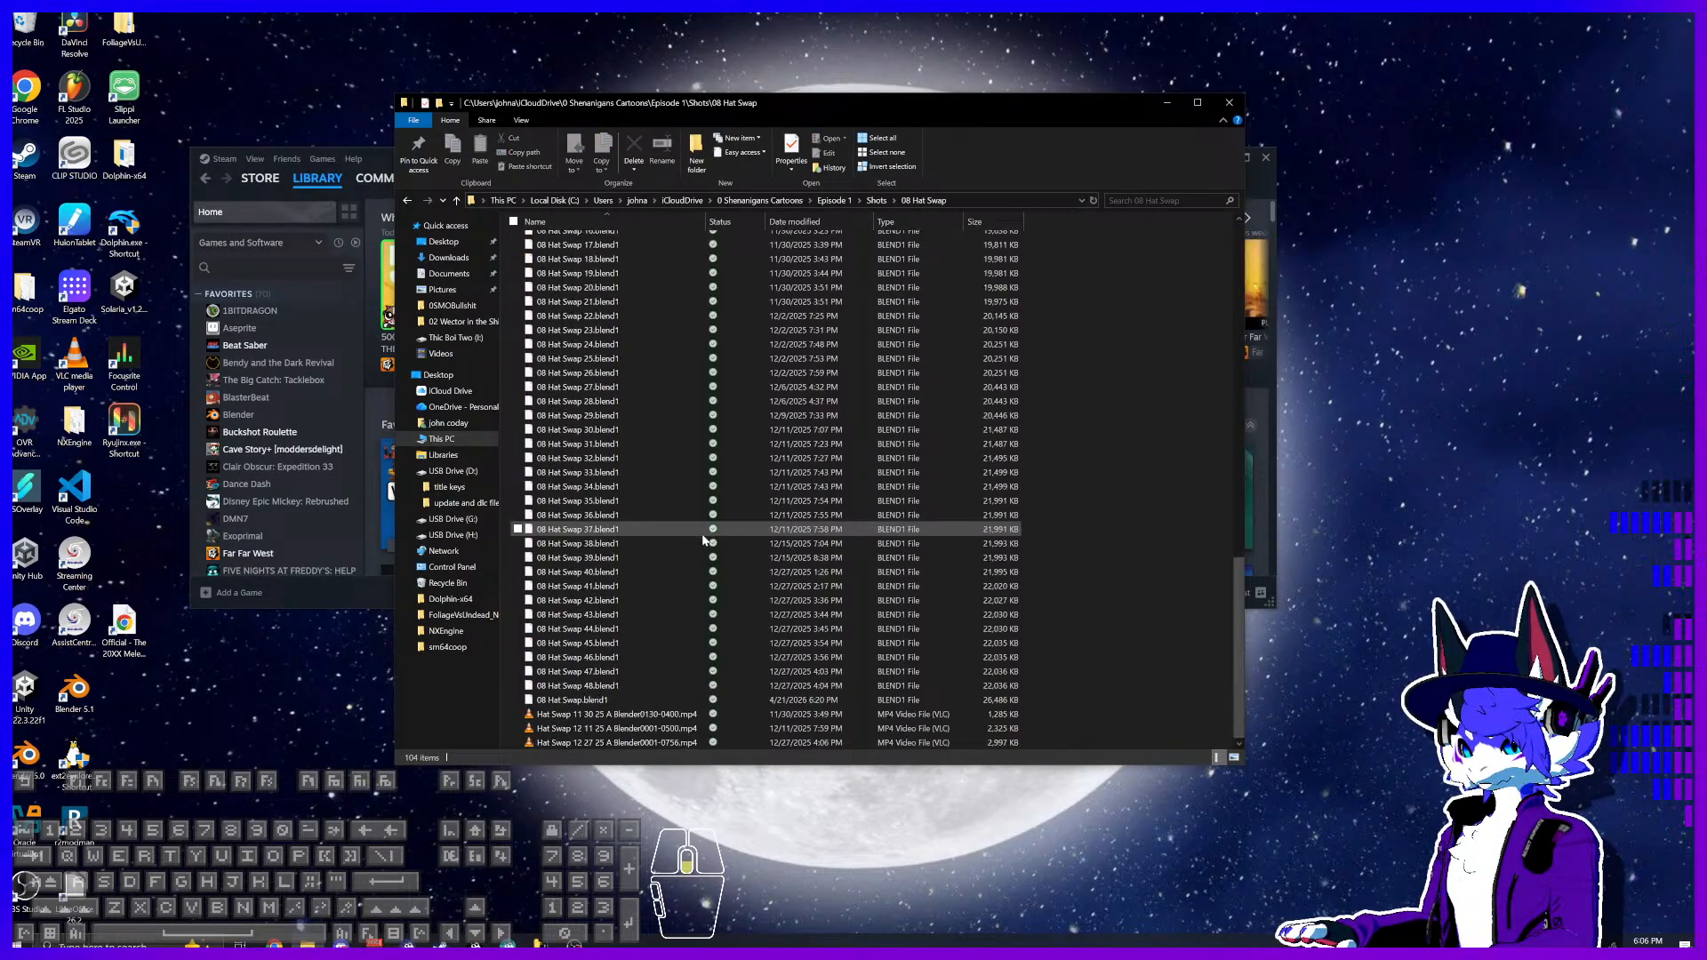
scroll(582, 470, "up", 10)
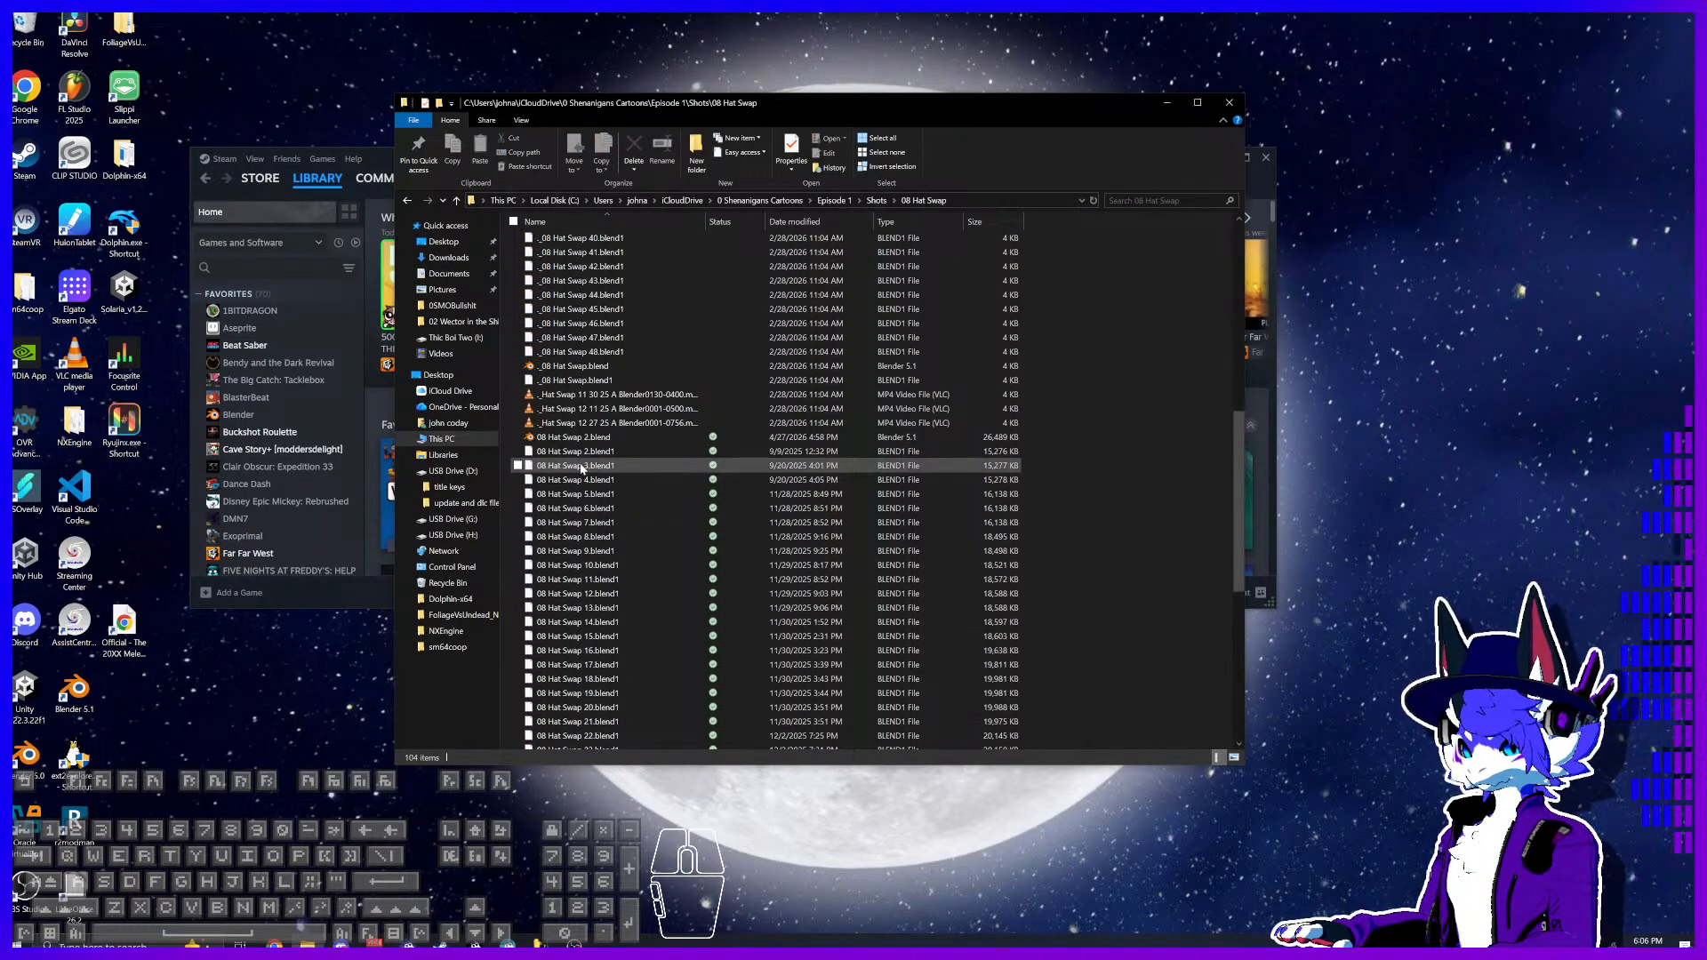
left_click(600, 438)
double_click(593, 437)
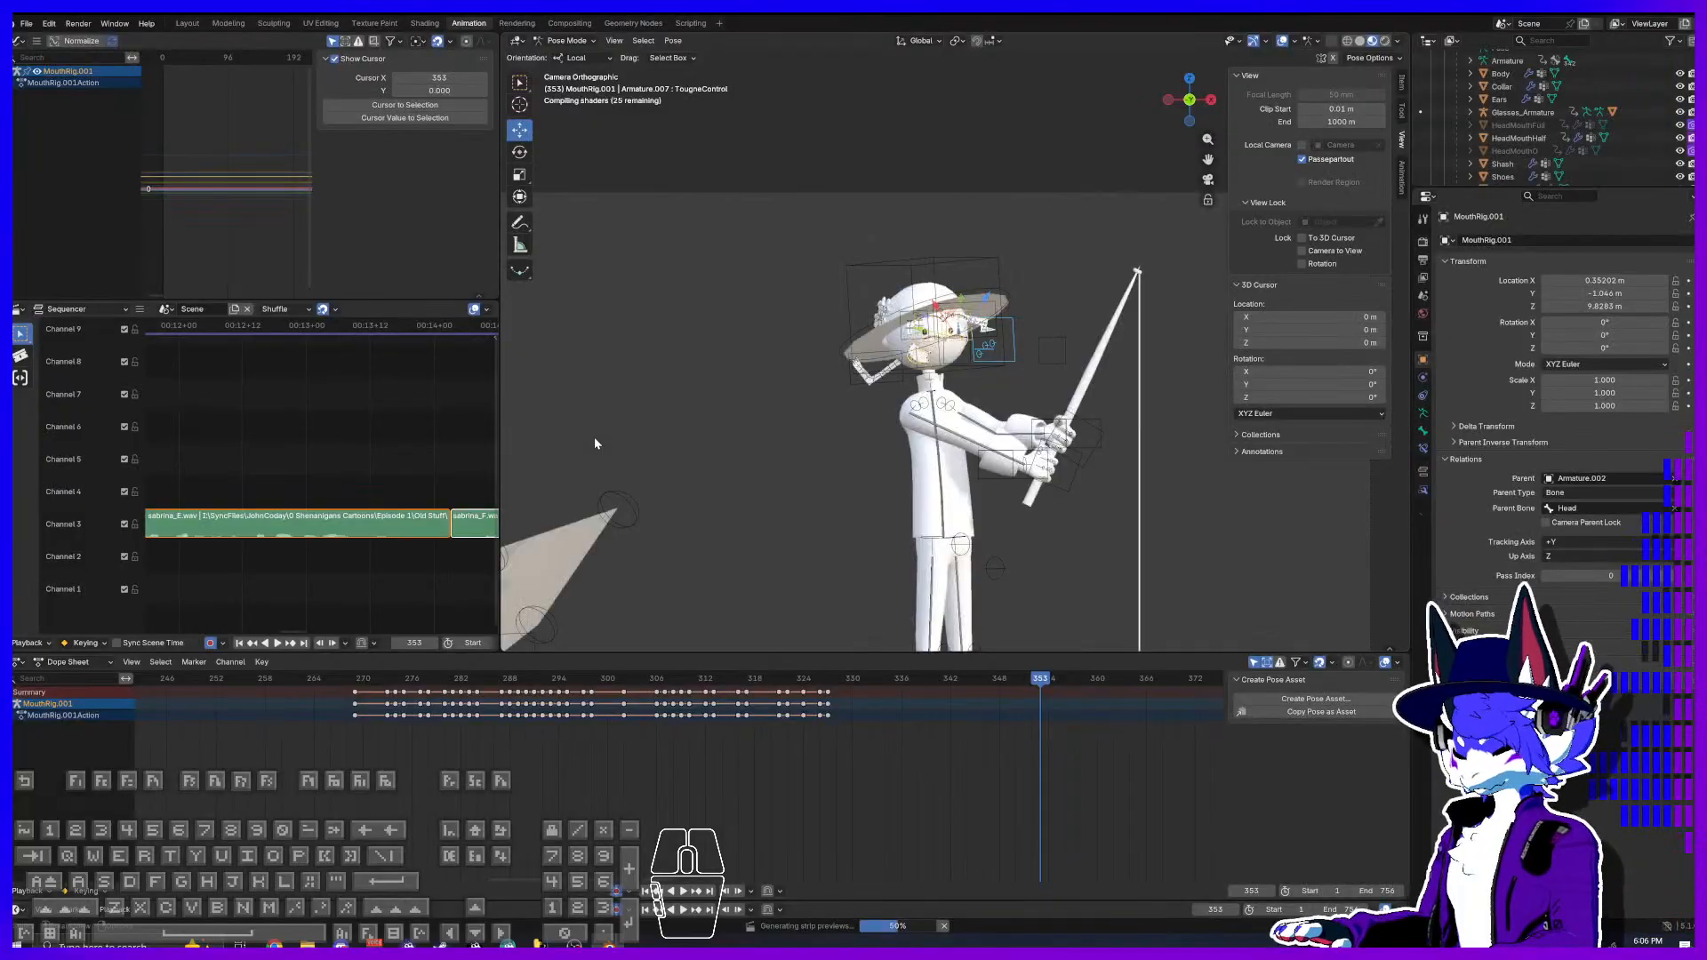
Step: Play the hat swap animation from frame 324 and scrub back to replay it from around frame 295
left_click(803, 679)
key("space")
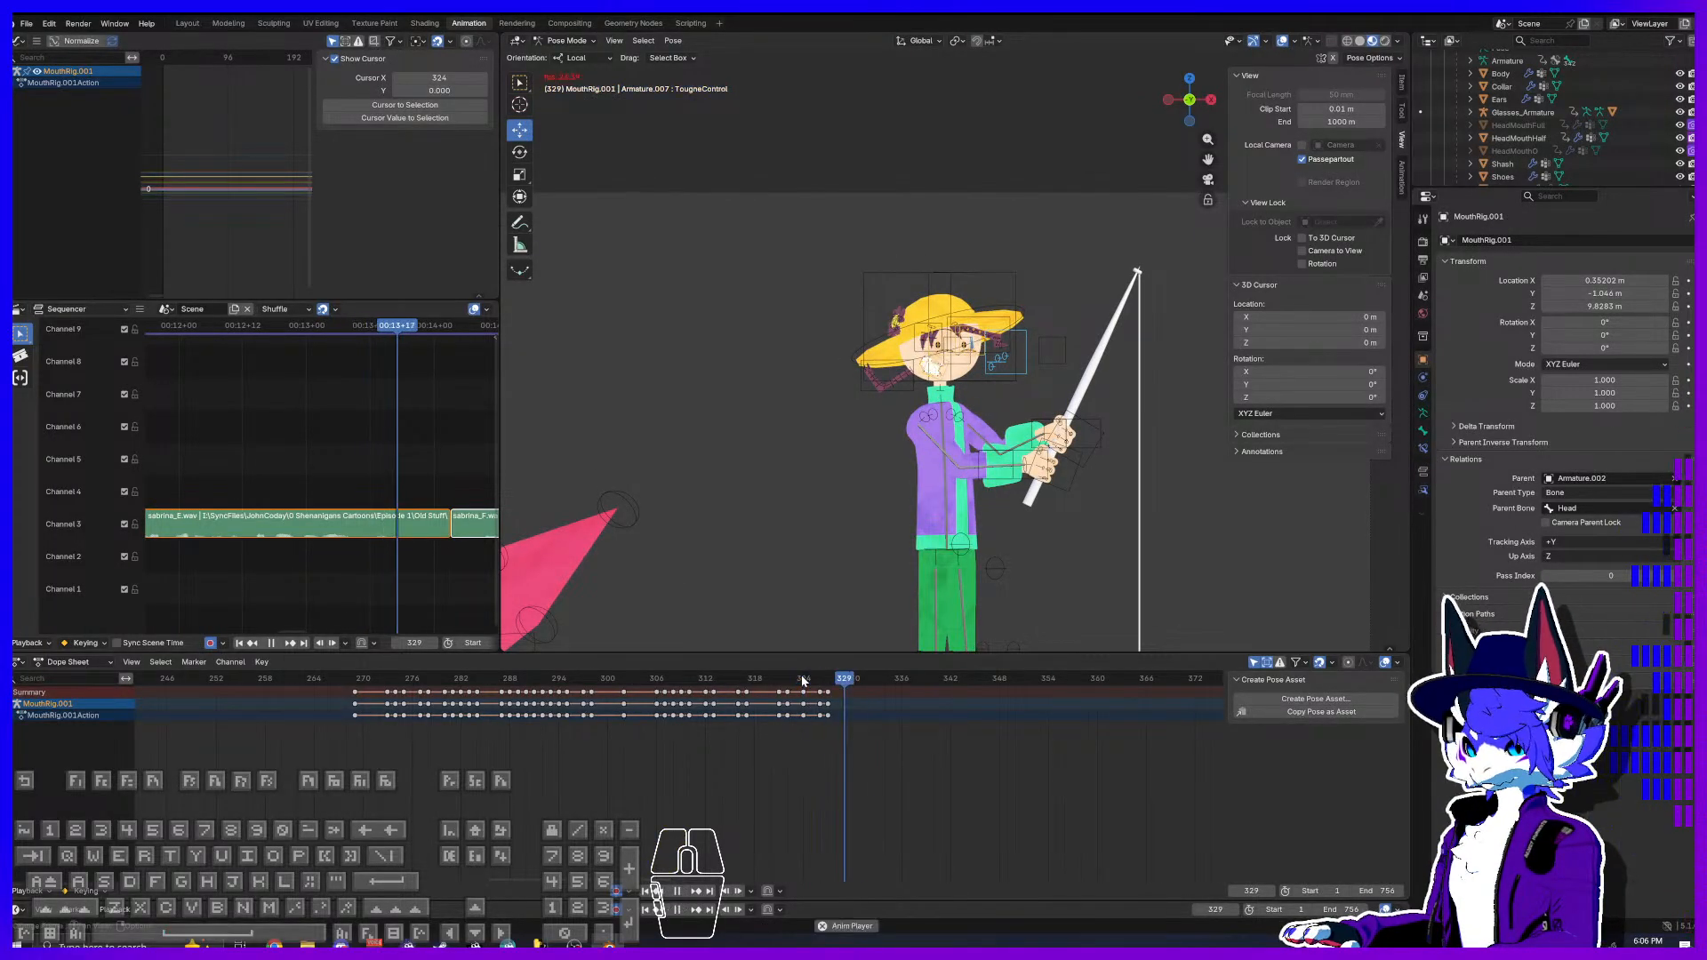
left_click_drag(775, 674, 566, 673)
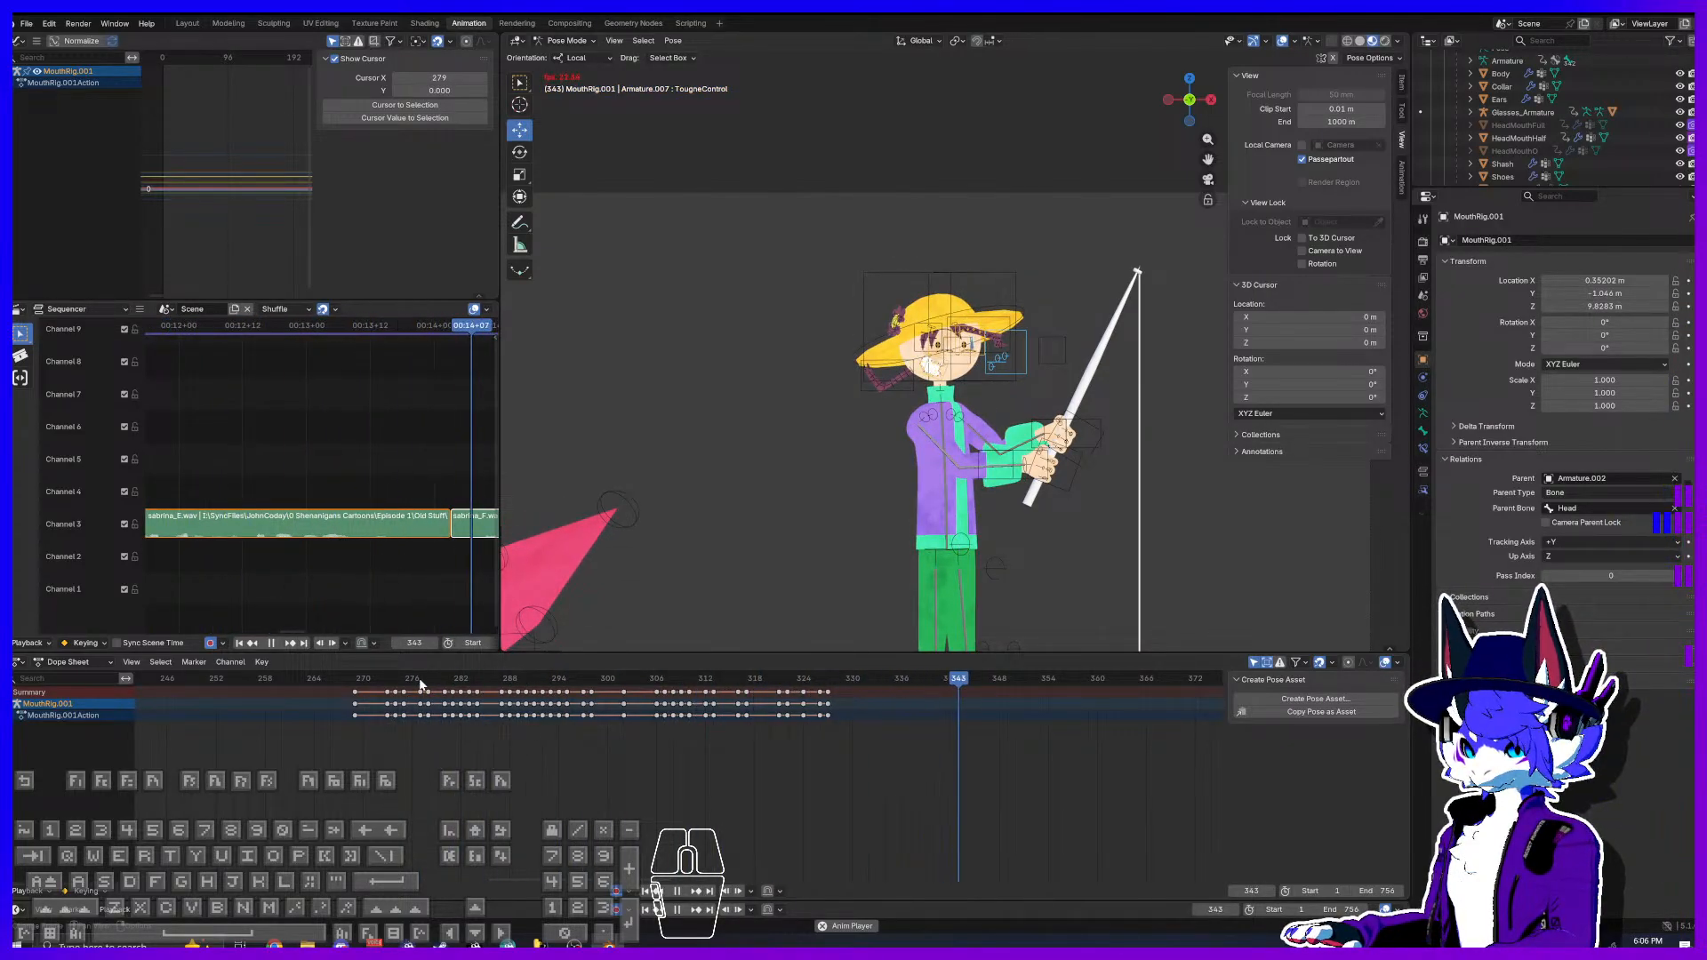
Step: Stop playback, go to frame 326, frame the yellow-hat character's face, and copy the MouthRig.001 pose there
key("space")
scroll(917, 728, "up", 5)
scroll(916, 727, "up", 3)
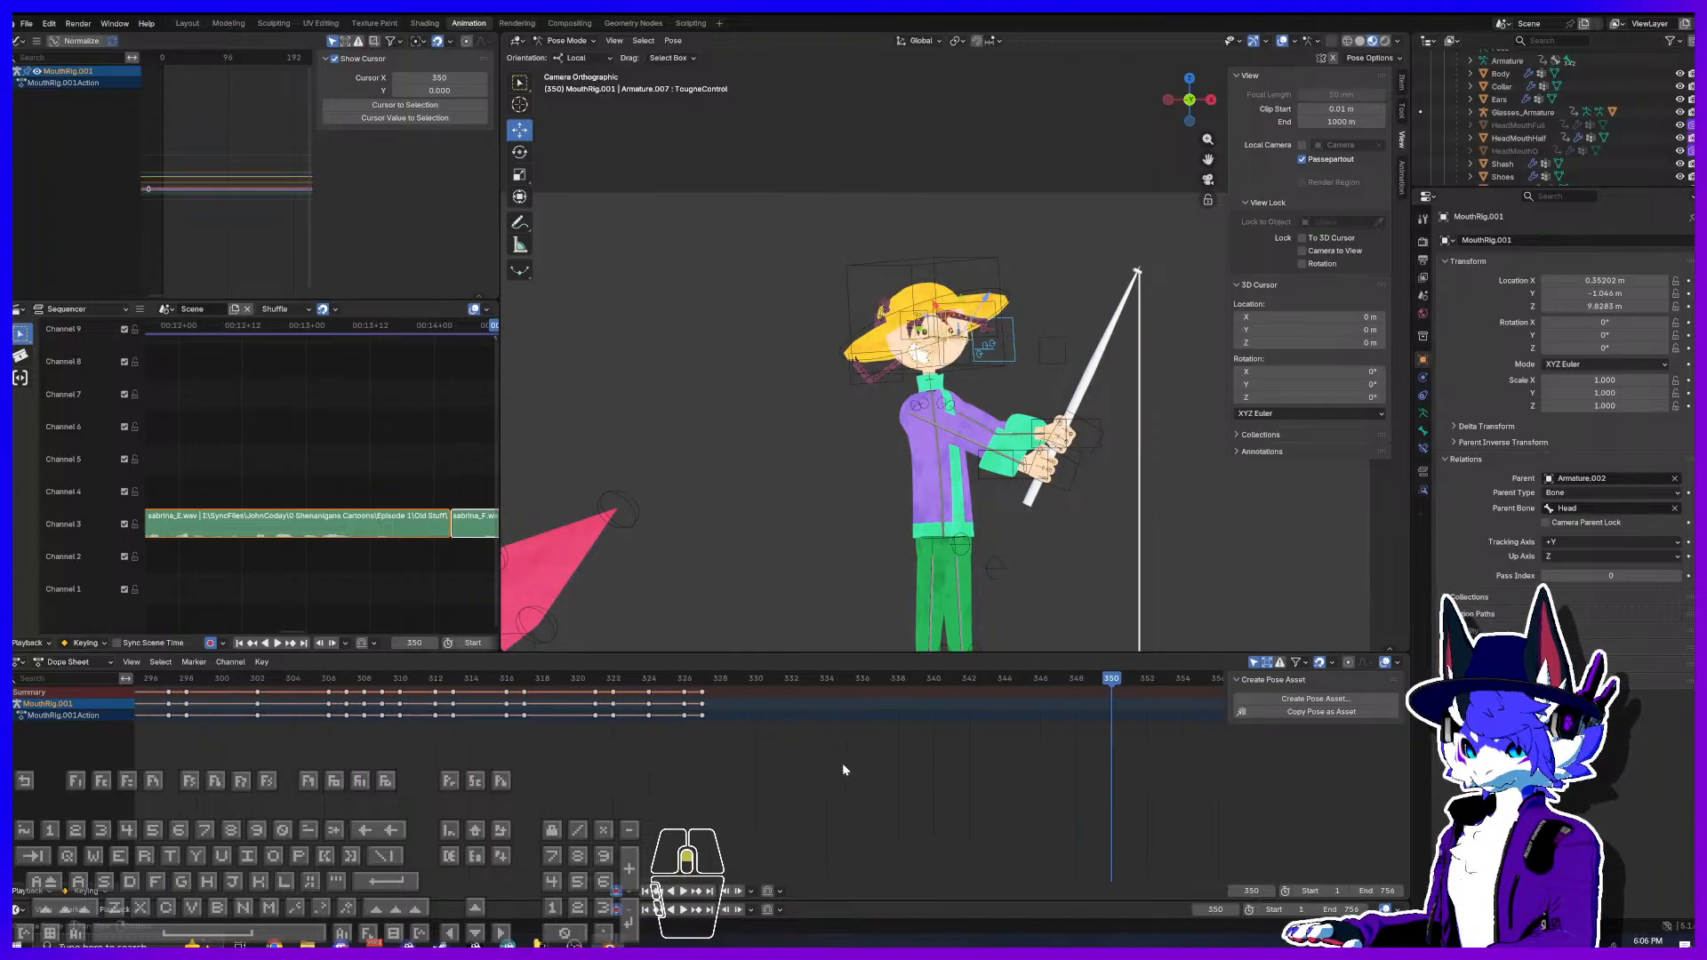
left_click(829, 674)
left_click_drag(829, 674, 704, 696)
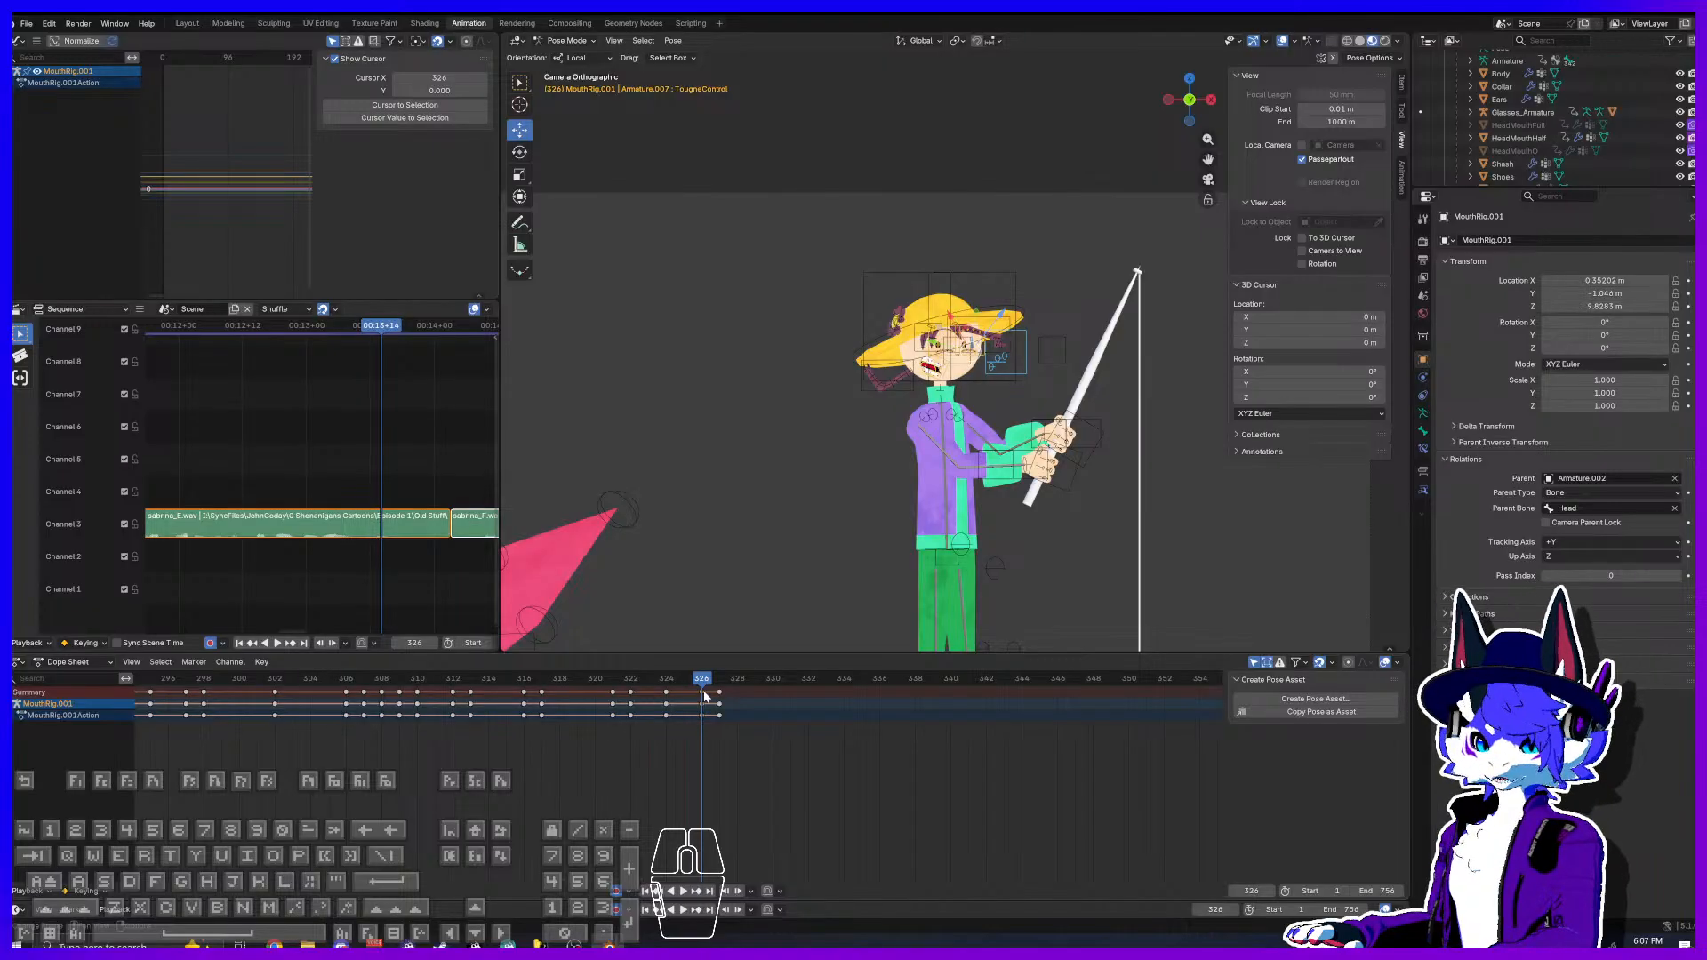
scroll(1010, 523, "up", 3)
middle_click_drag(952, 481, 931, 473, "shift")
scroll(943, 463, "up", 2)
key("ctrl+c")
Step: Copy the mouth keyframe at frame 326 and paste it at frame 346 to match the dialogue audio
left_click_drag(702, 681, 1075, 697)
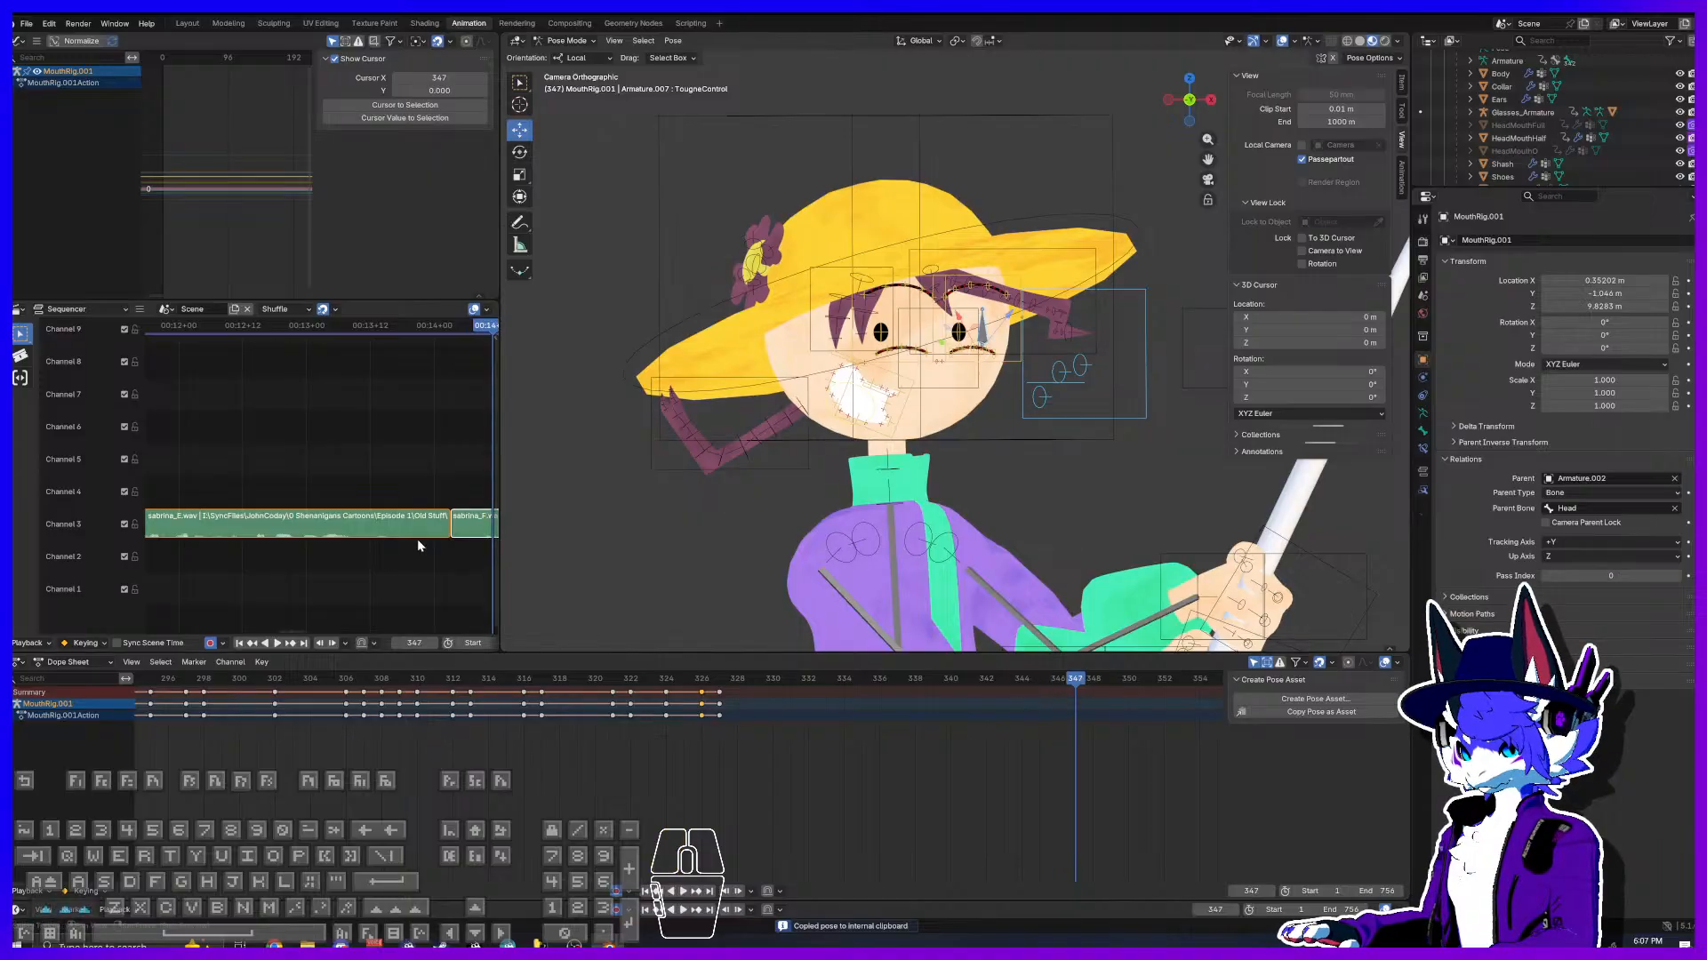
middle_click_drag(418, 539, 198, 458)
left_click_drag(1077, 681, 1060, 681)
key("ctrl+v")
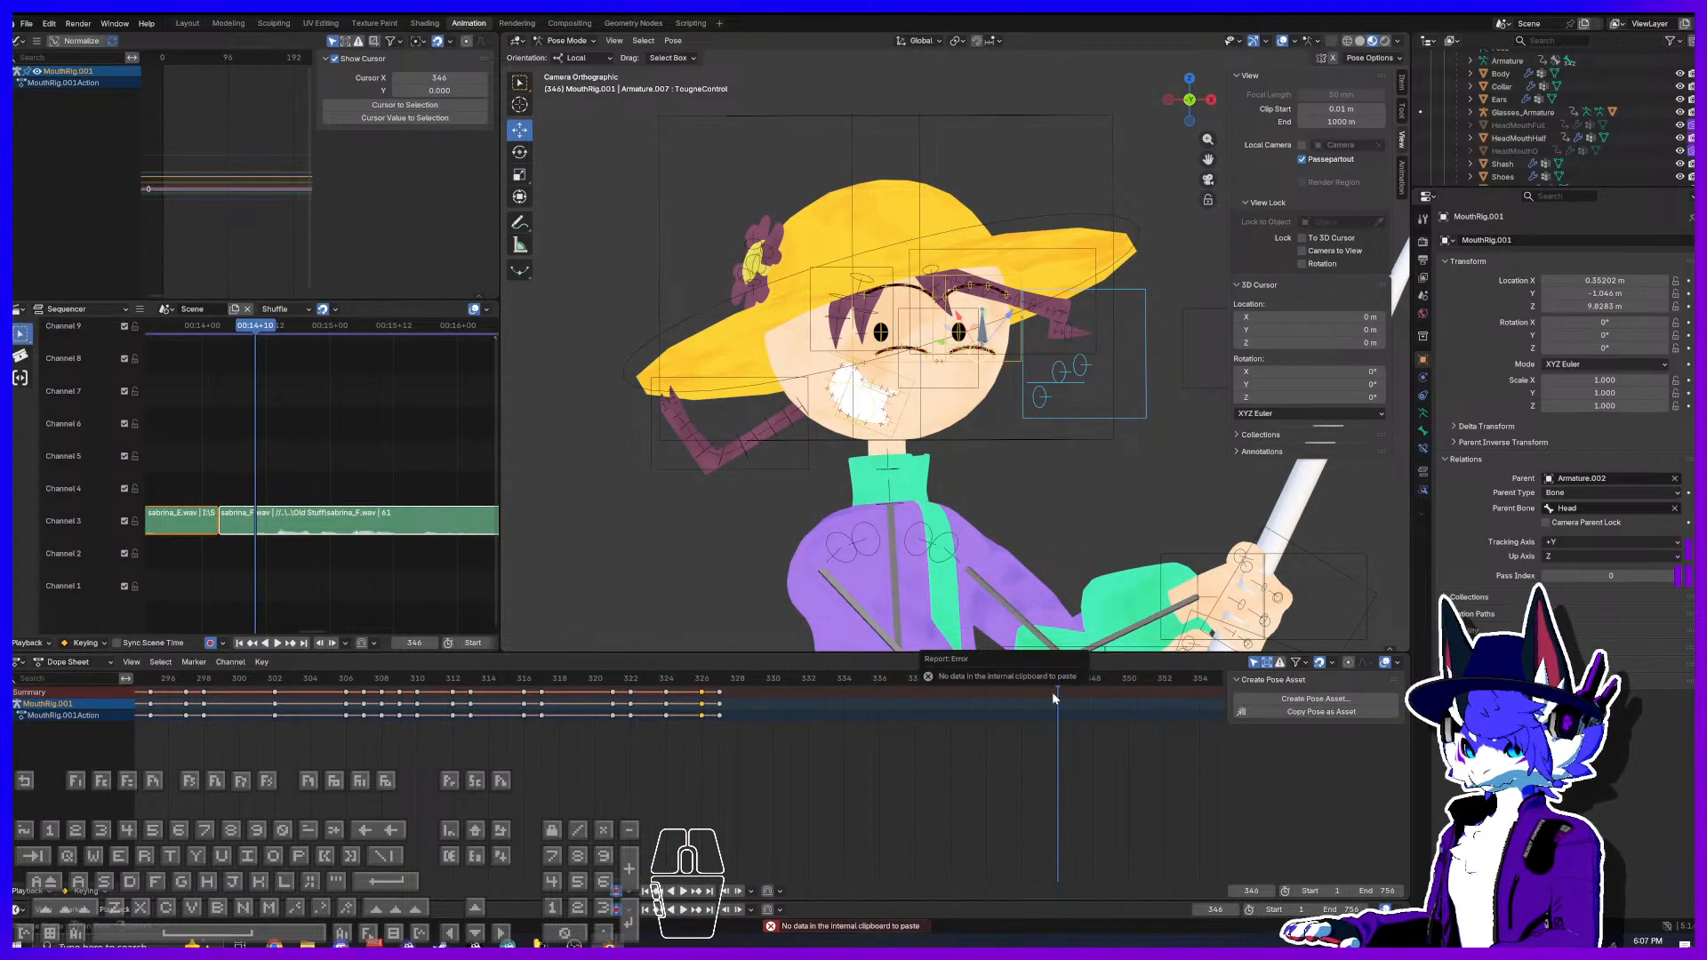
left_click(1055, 685)
key("ctrl+v")
left_click(1044, 708)
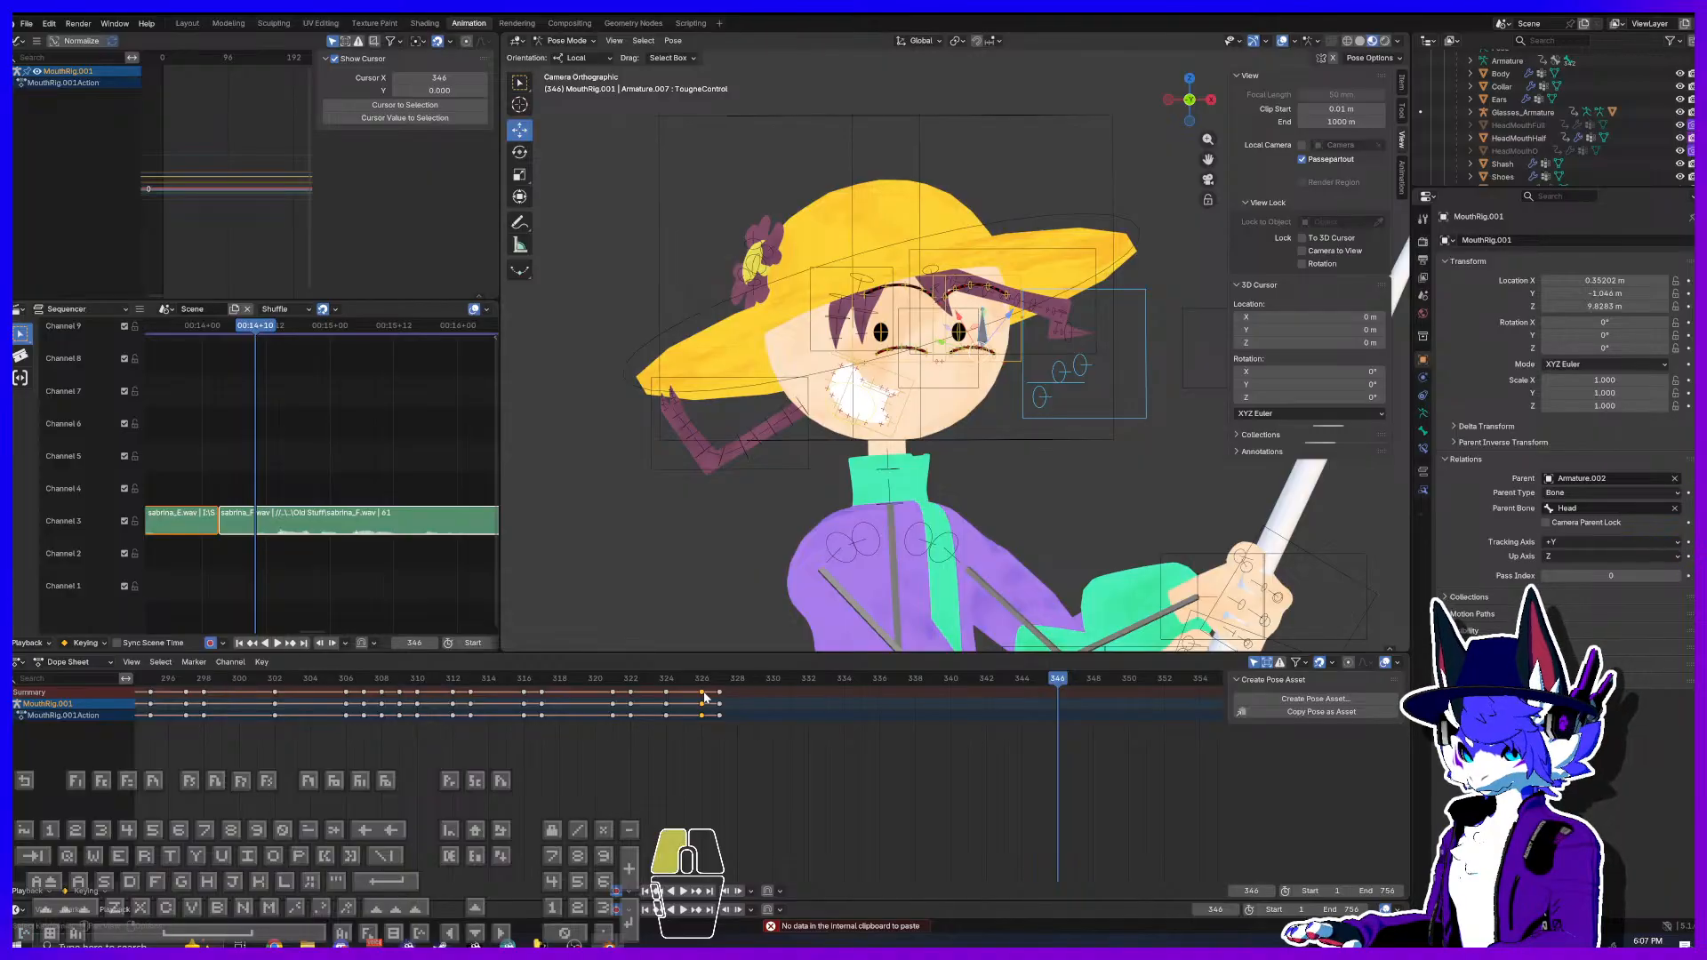
key("ctrl+v")
Step: Copy the mouth keyframe at frame 324, paste it at frame 348, and look for another mouth shape around frame 306
left_click_drag(1057, 678, 670, 660)
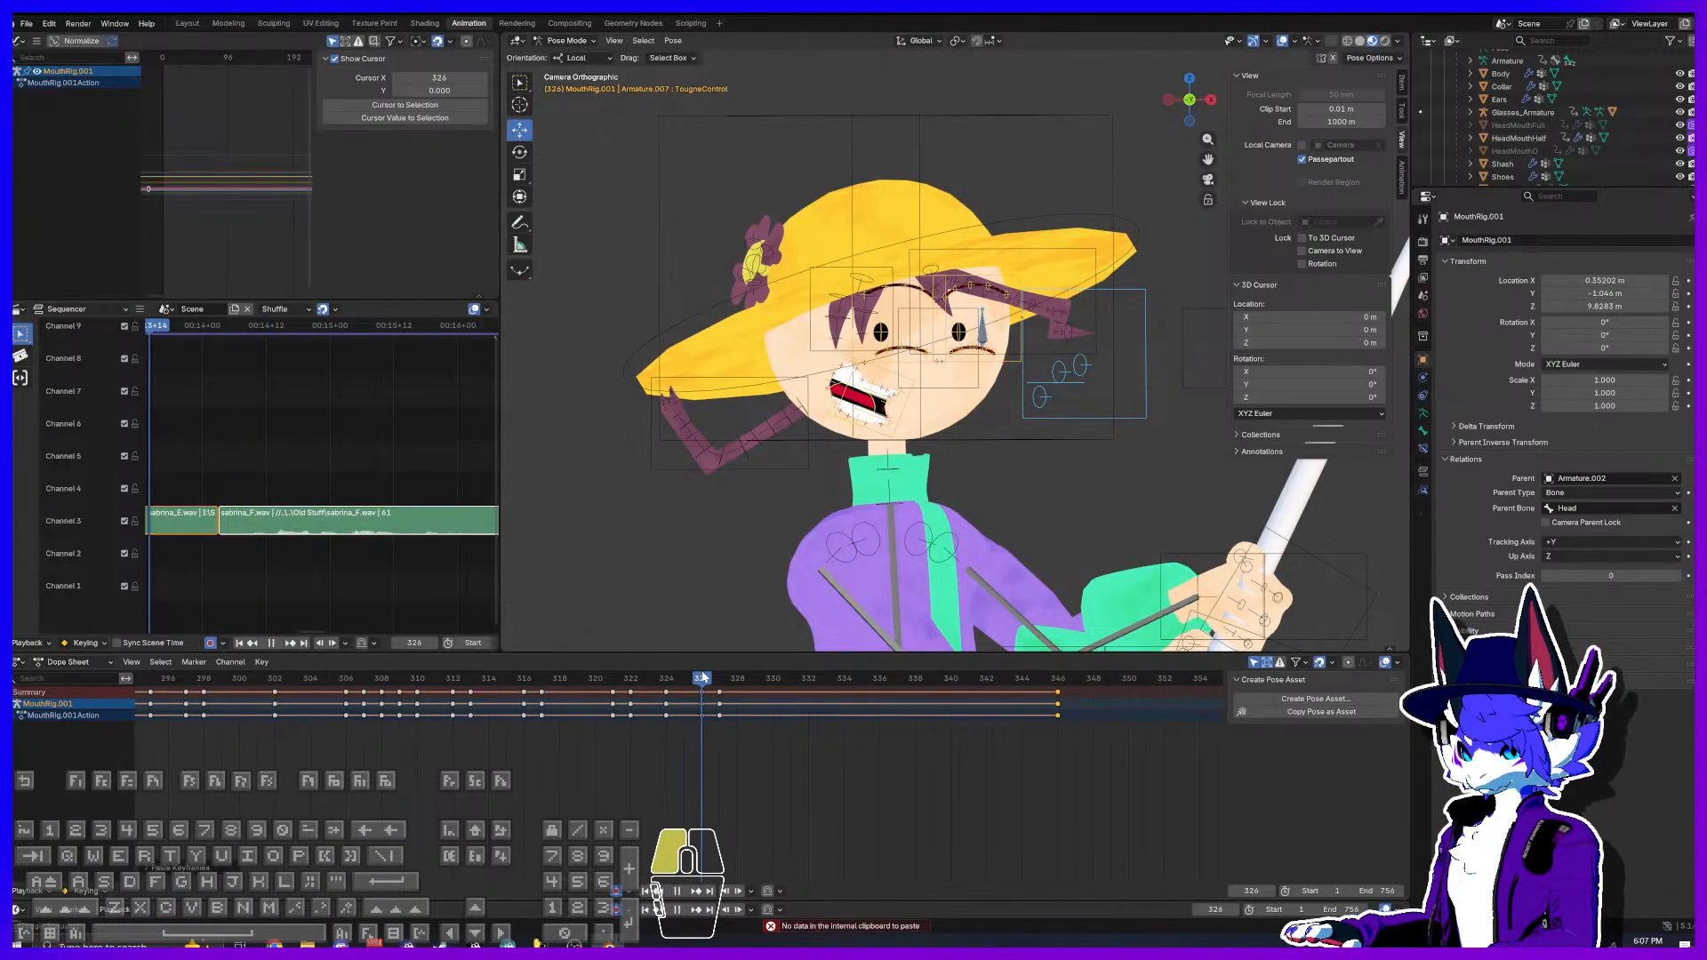
left_click(667, 700)
key("ctrl+c")
left_click_drag(668, 680, 347, 689)
key("ctrl+v")
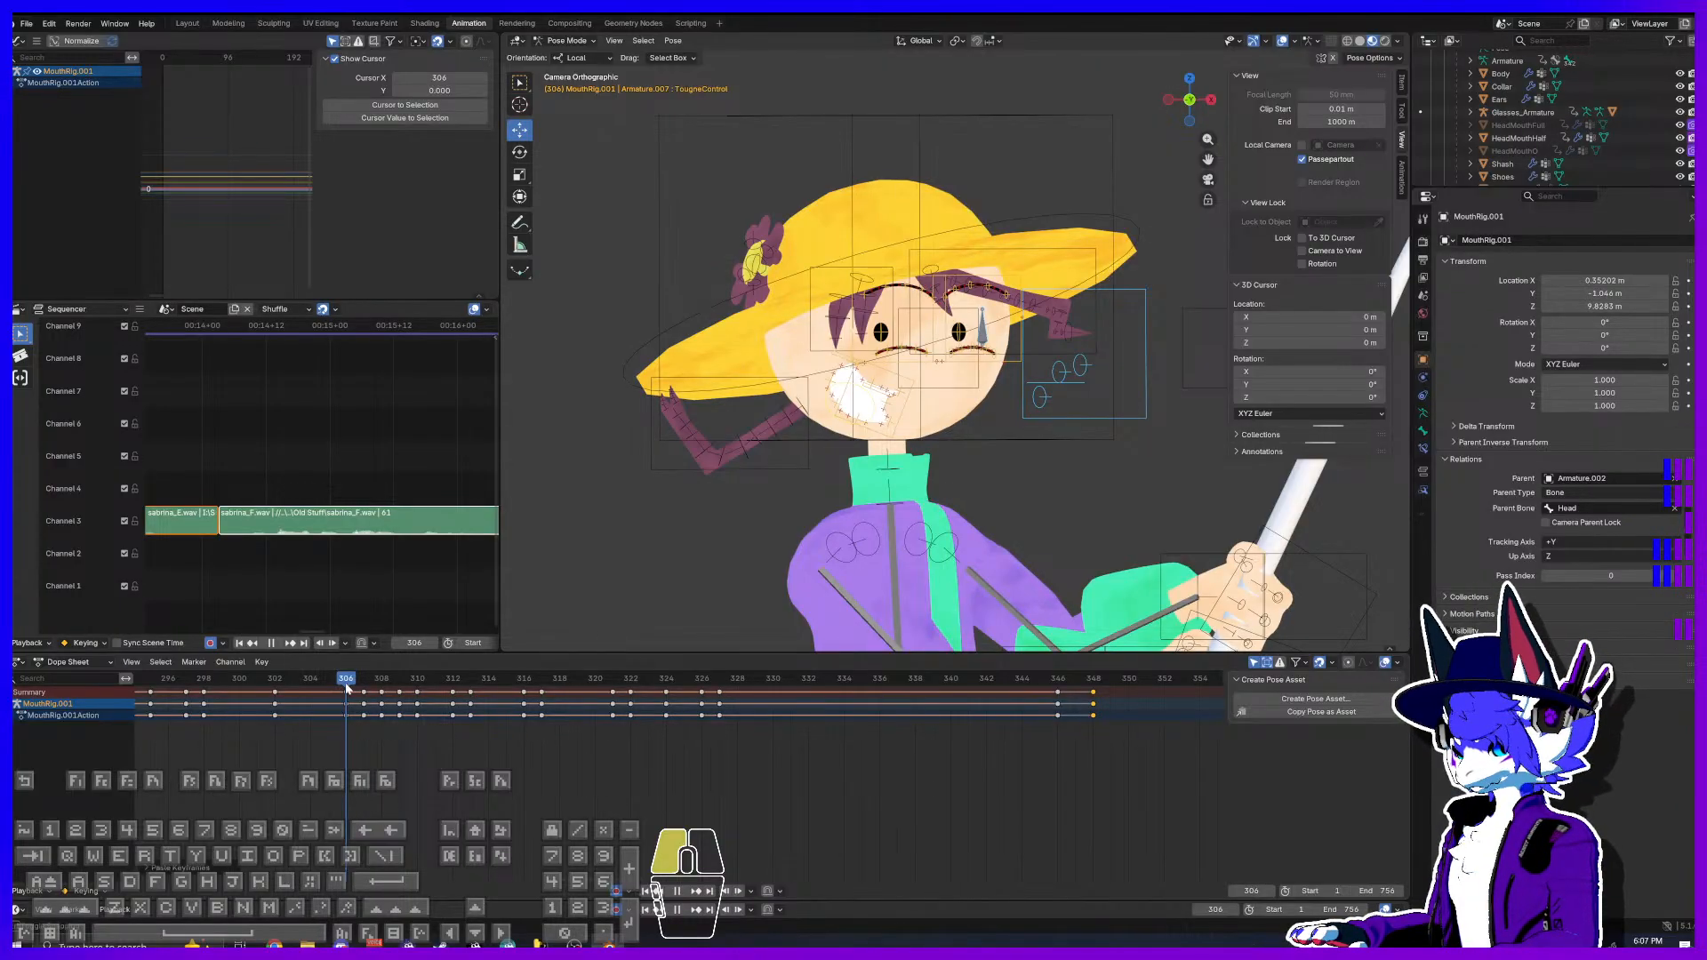
Step: Paste the round-mouth keyframe from frame 302 at frame 344, shift the three new keyframes two frames later, and play them
left_click_drag(382, 689, 1027, 701)
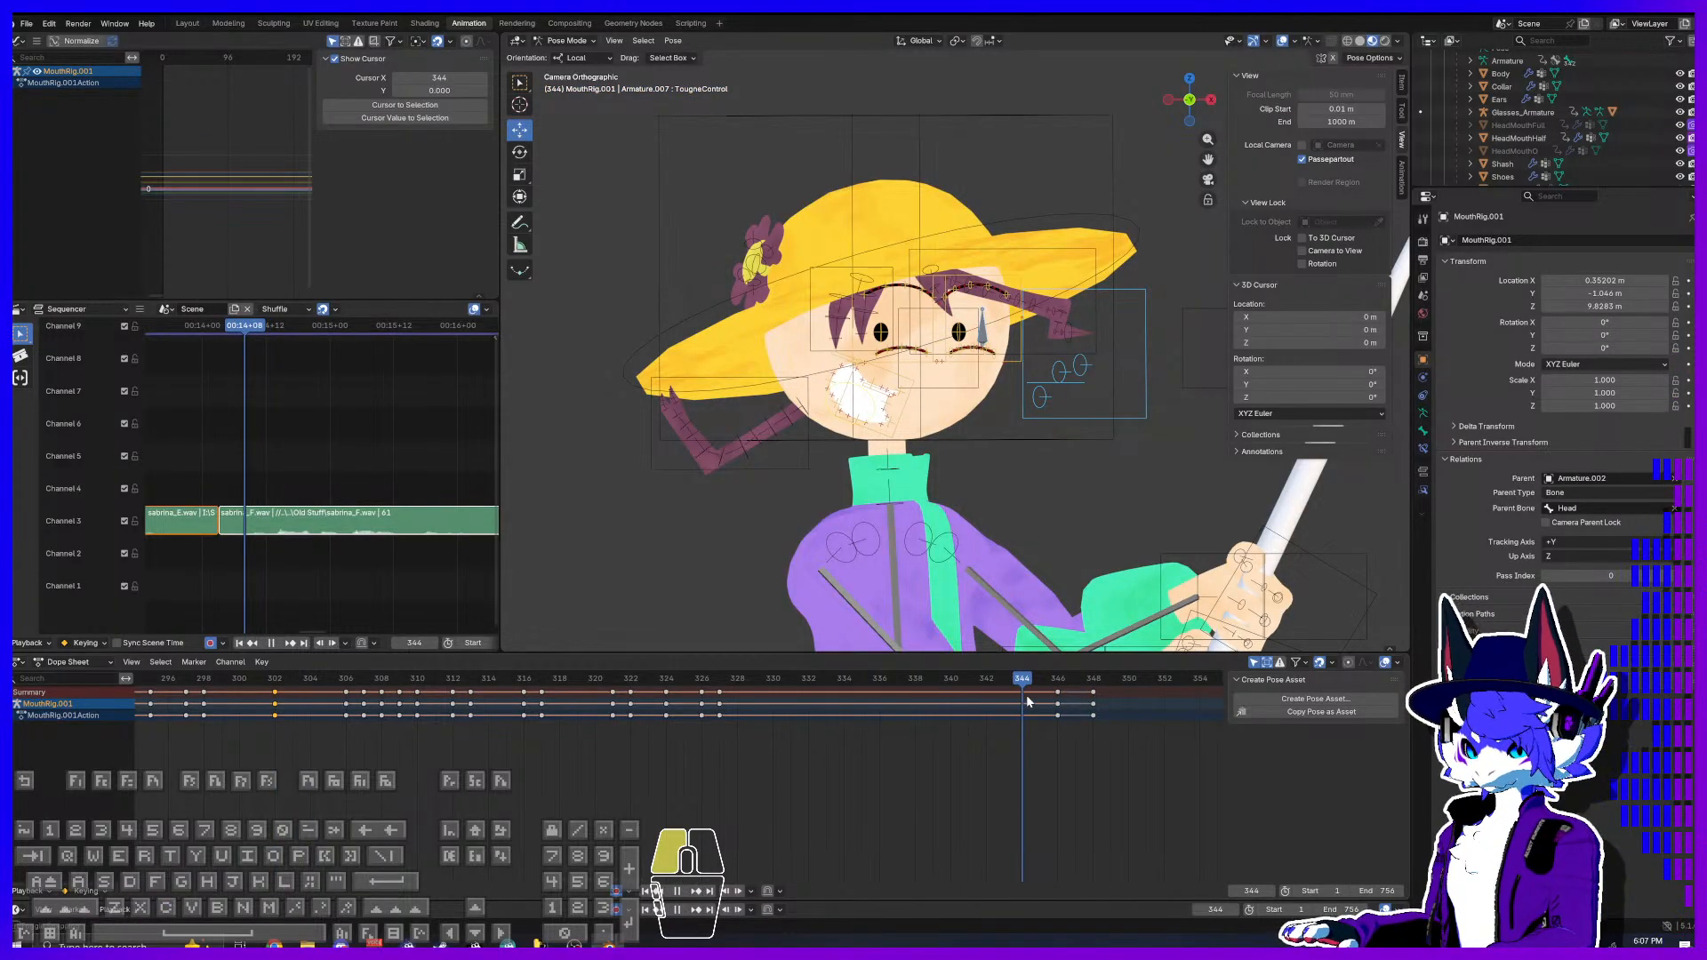
key("ctrl+v")
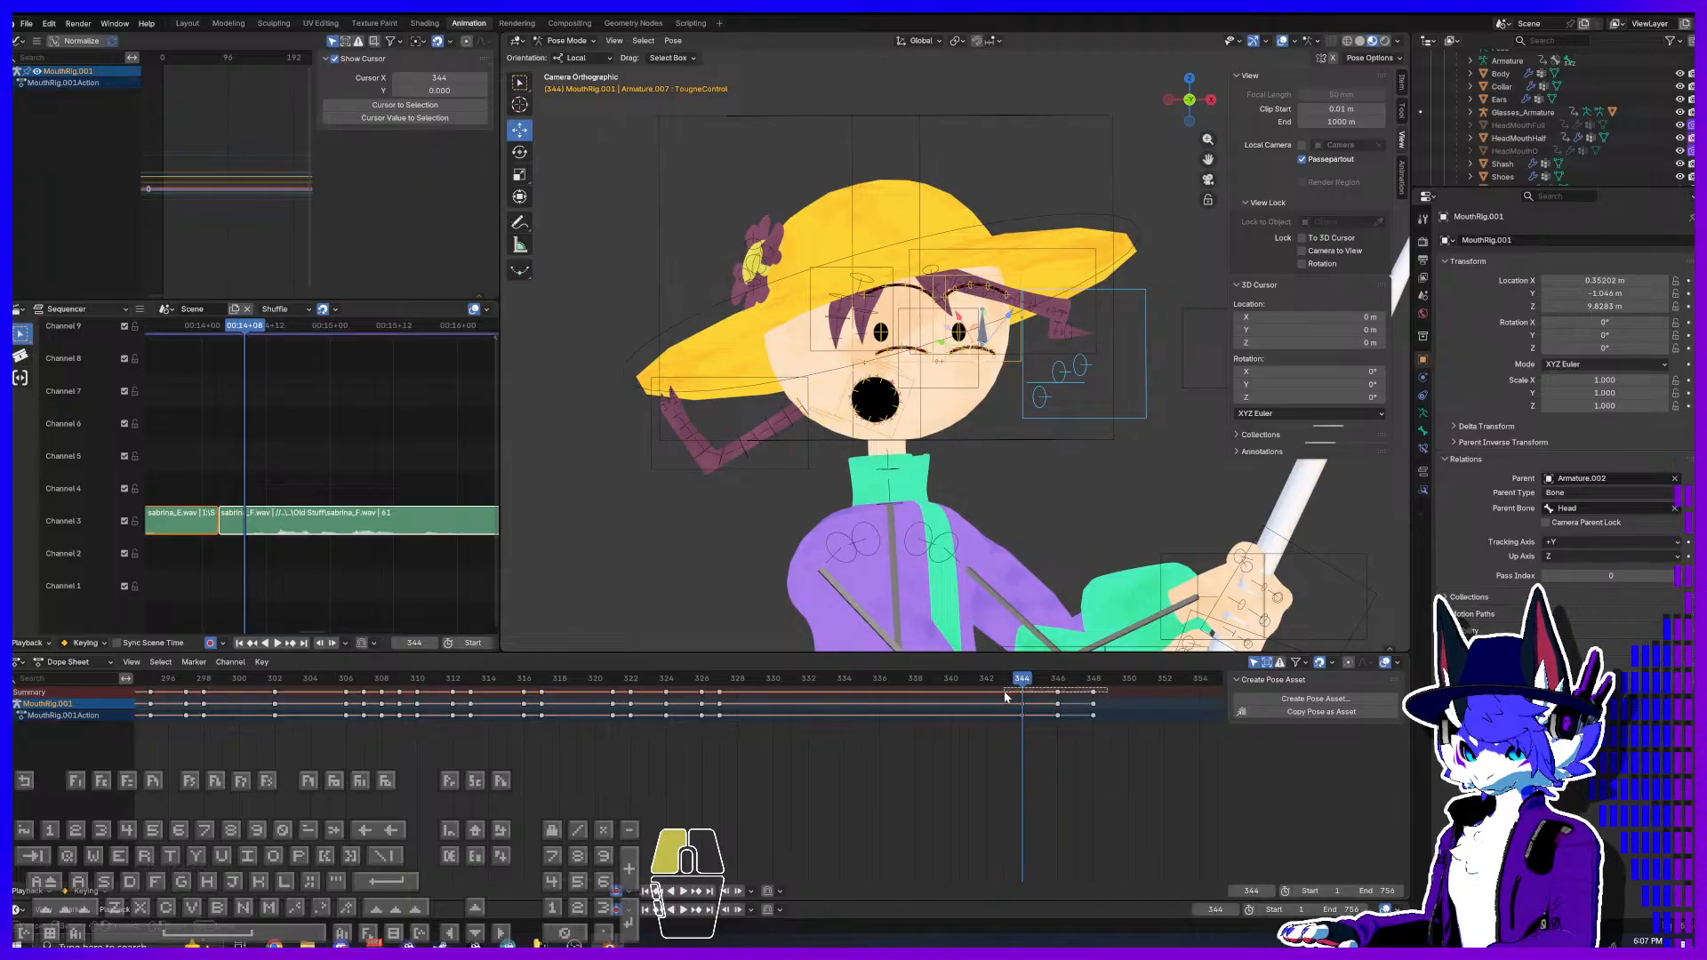
left_click_drag(1020, 693, 1053, 692)
key("space")
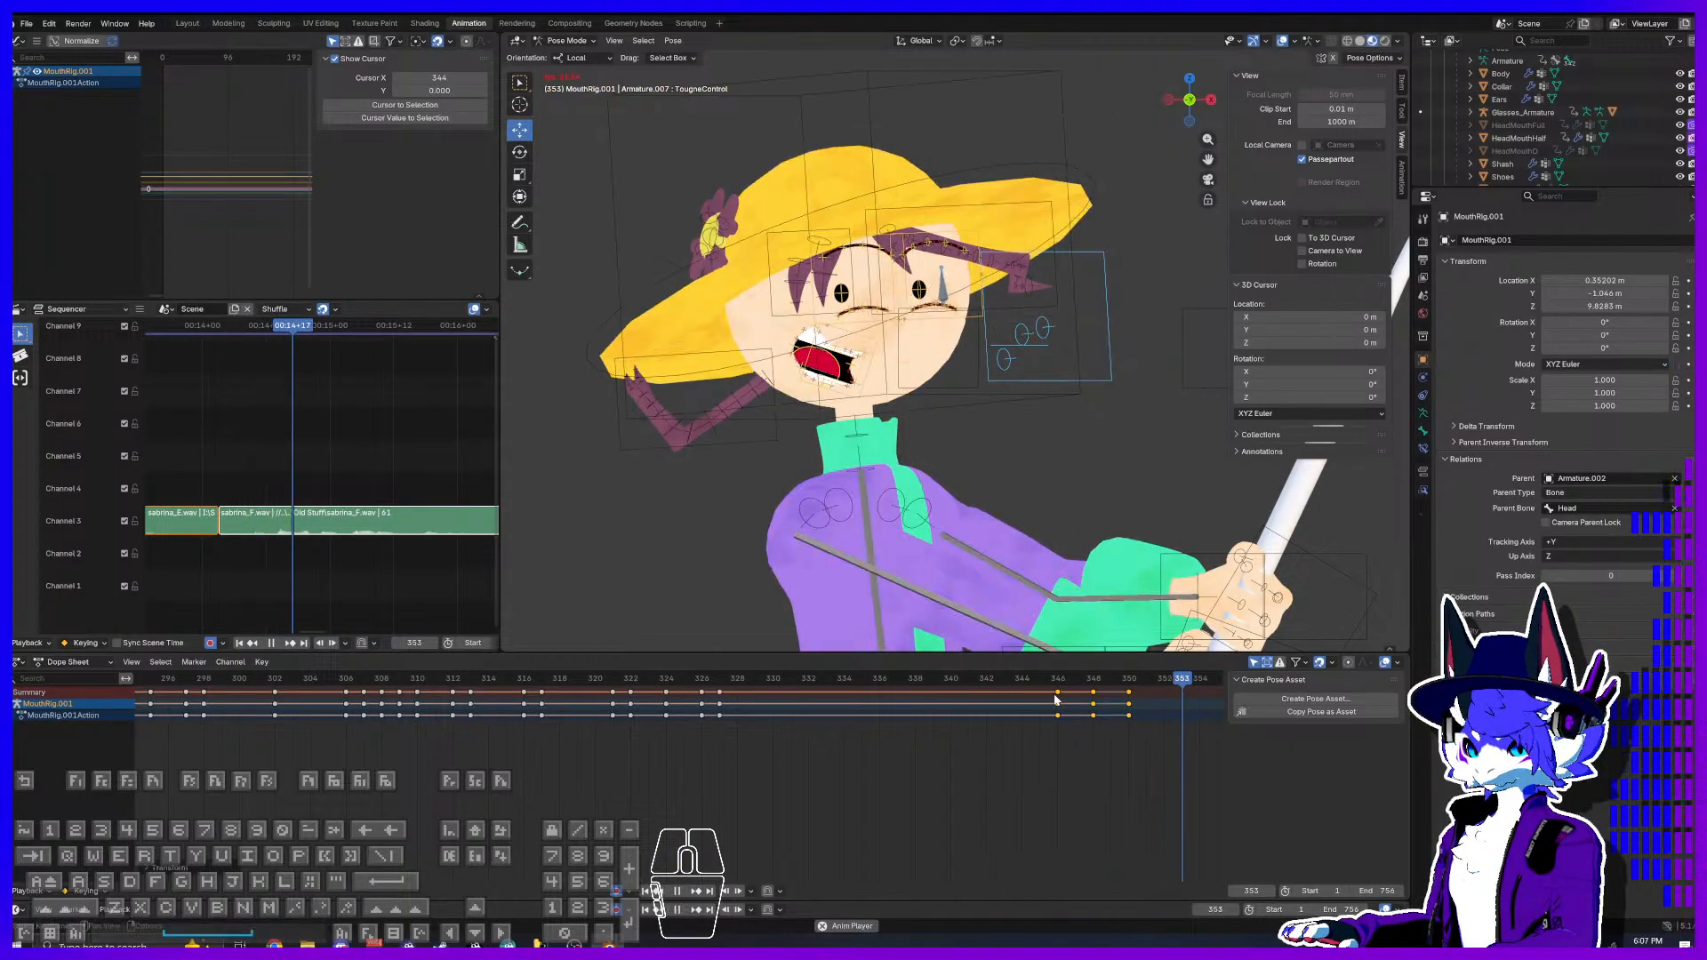
key("space")
Step: Copy the mouth keyframe at frame 327 to frame 353, add another mouth keyframe at frame 355, and play the result
middle_click_drag(1066, 717, 934, 743)
left_click_drag(985, 681, 1028, 689)
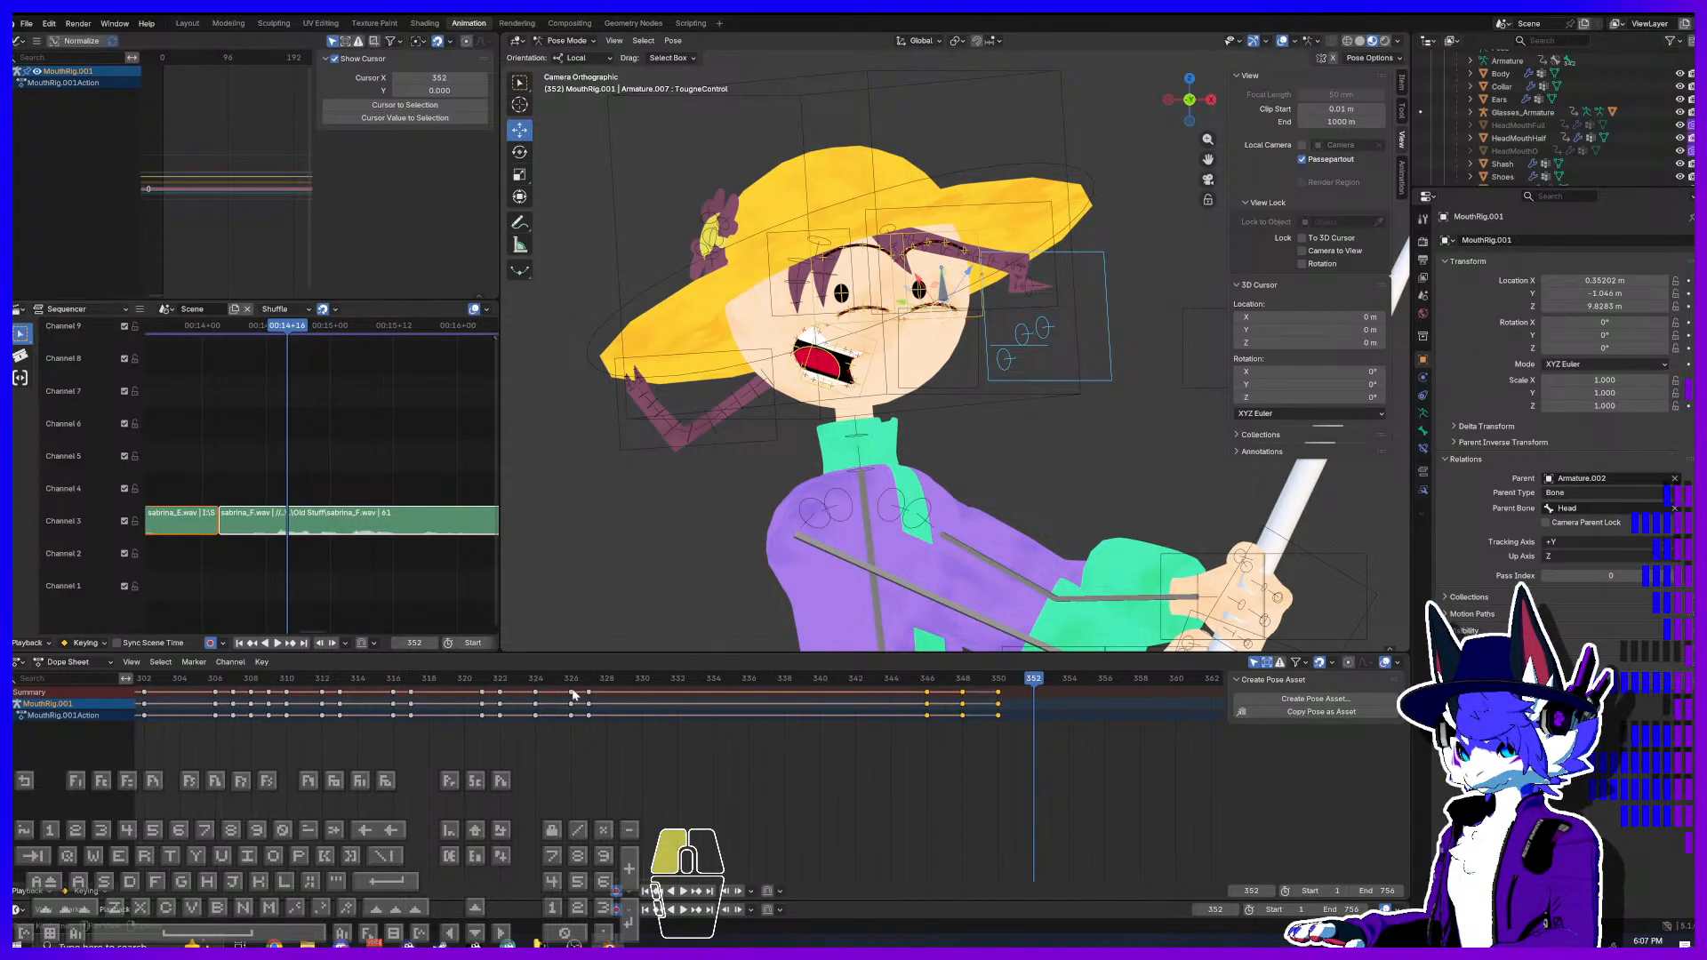
left_click_drag(1045, 682, 1053, 684)
left_click(1056, 685)
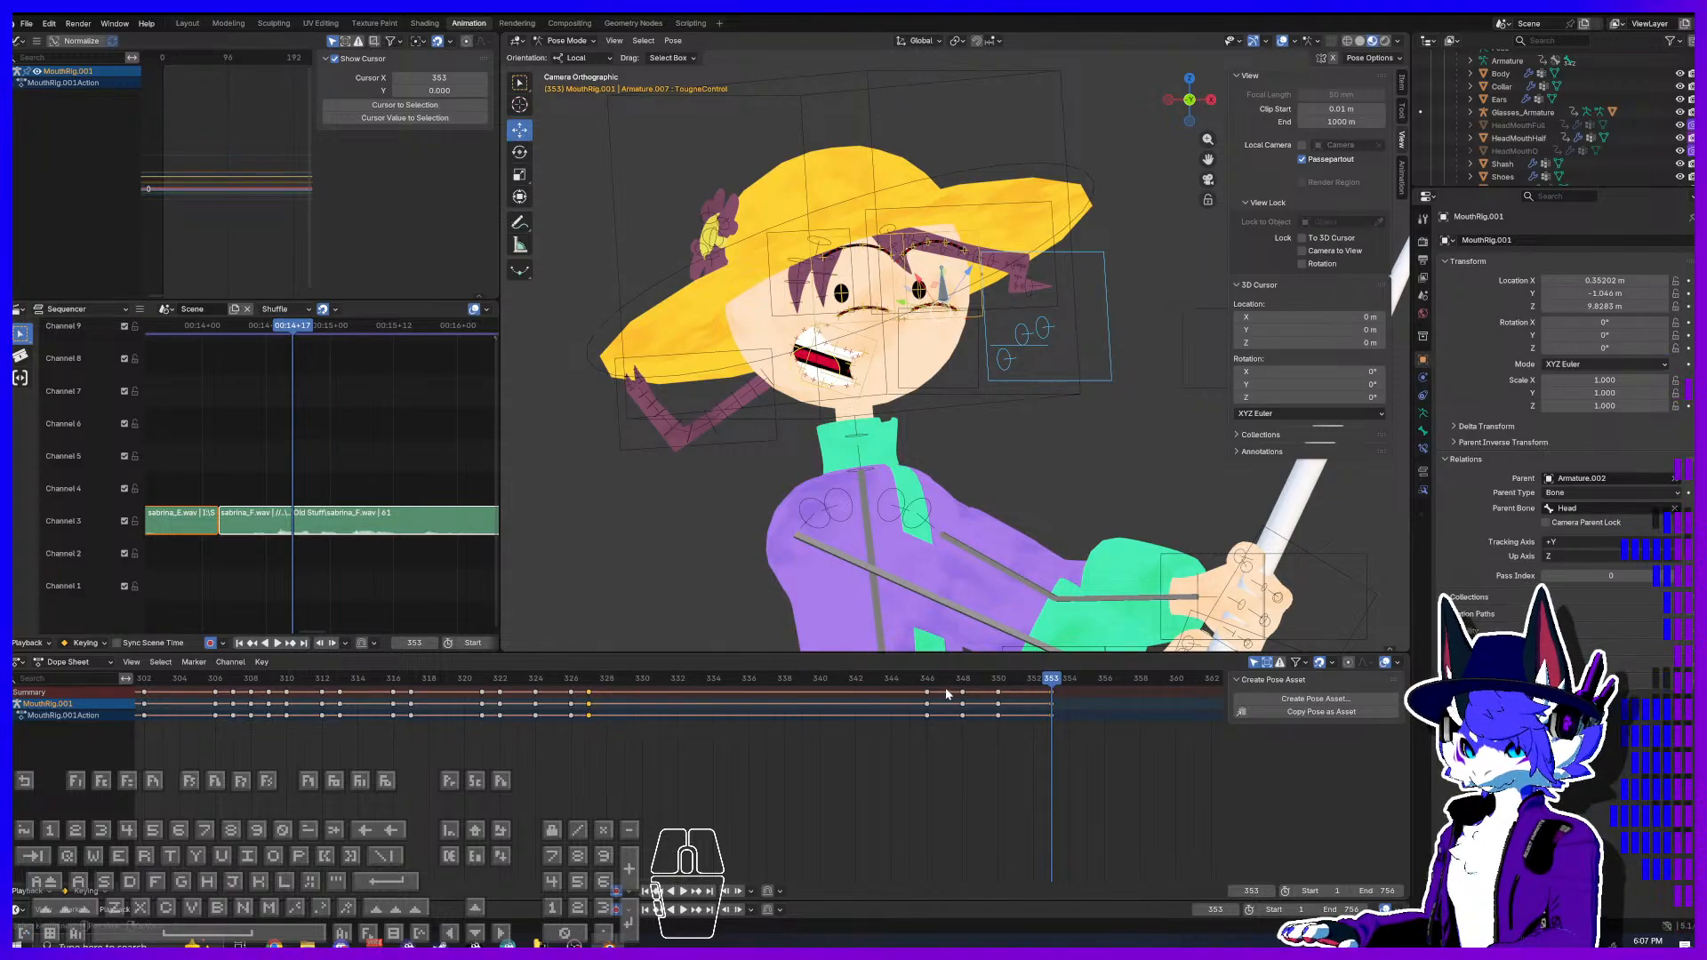
left_click_drag(1051, 688, 807, 688)
key("ctrl+v")
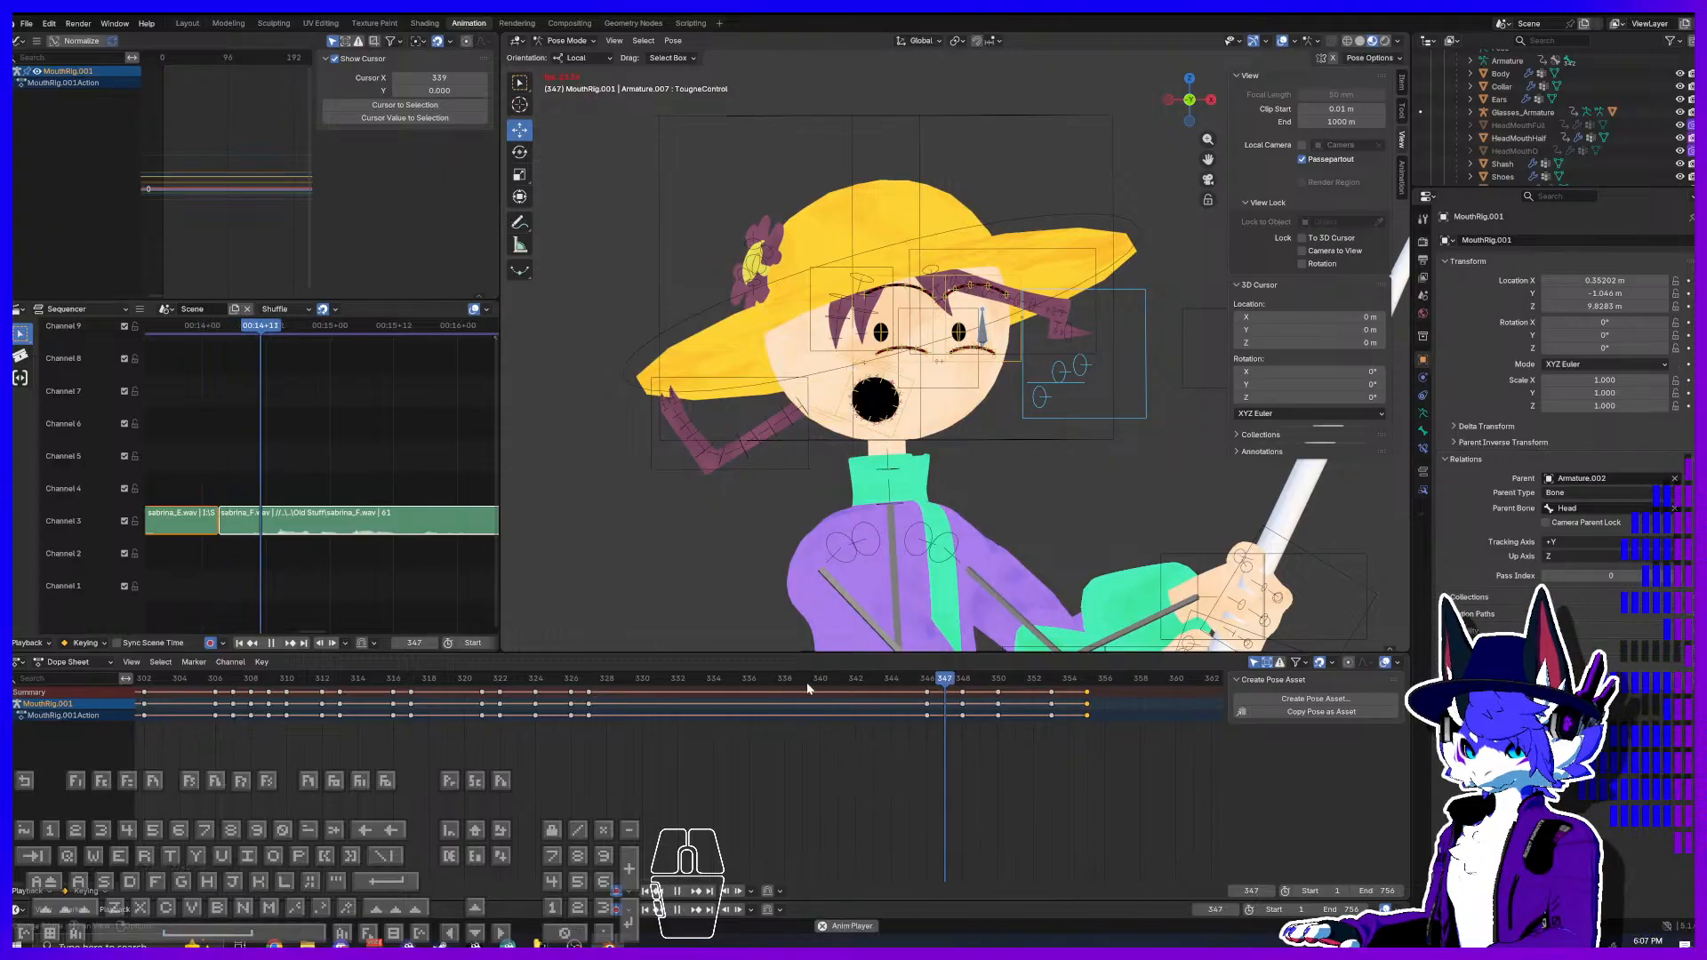
key("space")
middle_click_drag(1164, 717, 993, 752)
middle_click_drag(495, 722, 583, 719)
left_click(331, 687)
left_click_drag(334, 693, 1041, 718)
left_click_drag(422, 685, 403, 689)
key("ctrl+z")
key("ctrl+z")
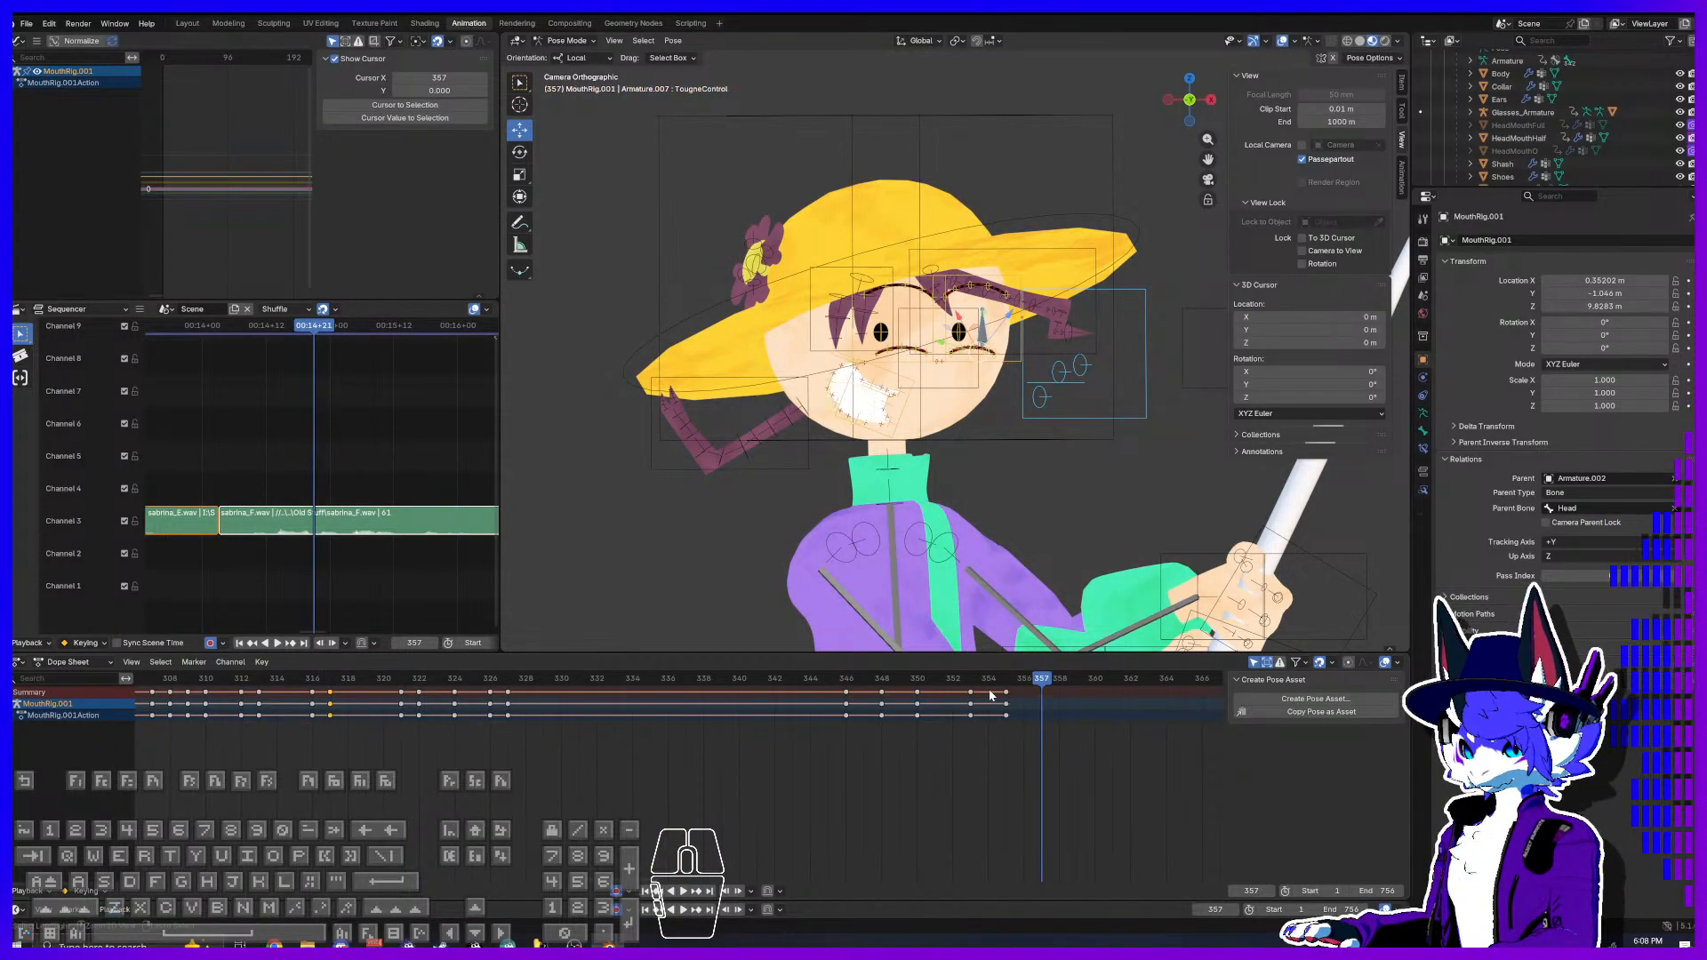
Step: Replay from frame 348, then copy the round-mouth keyframe at frame 346 and paste it at frame 357
left_click(921, 684)
left_click(881, 683)
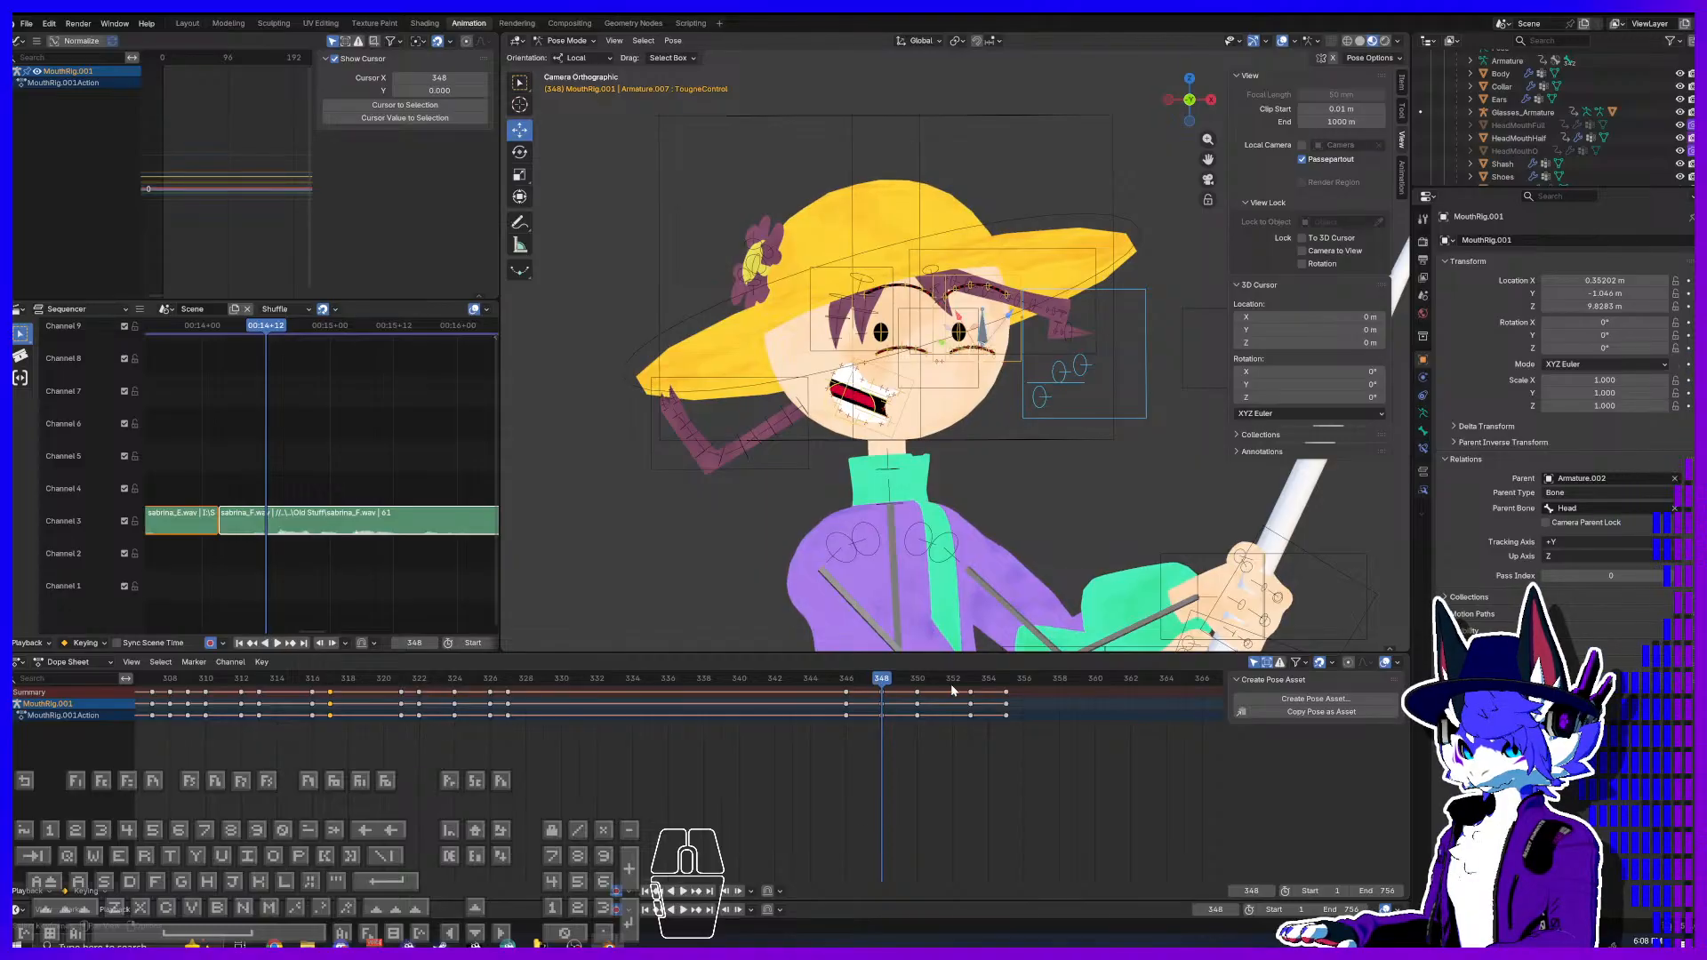
key("space")
left_click(844, 693)
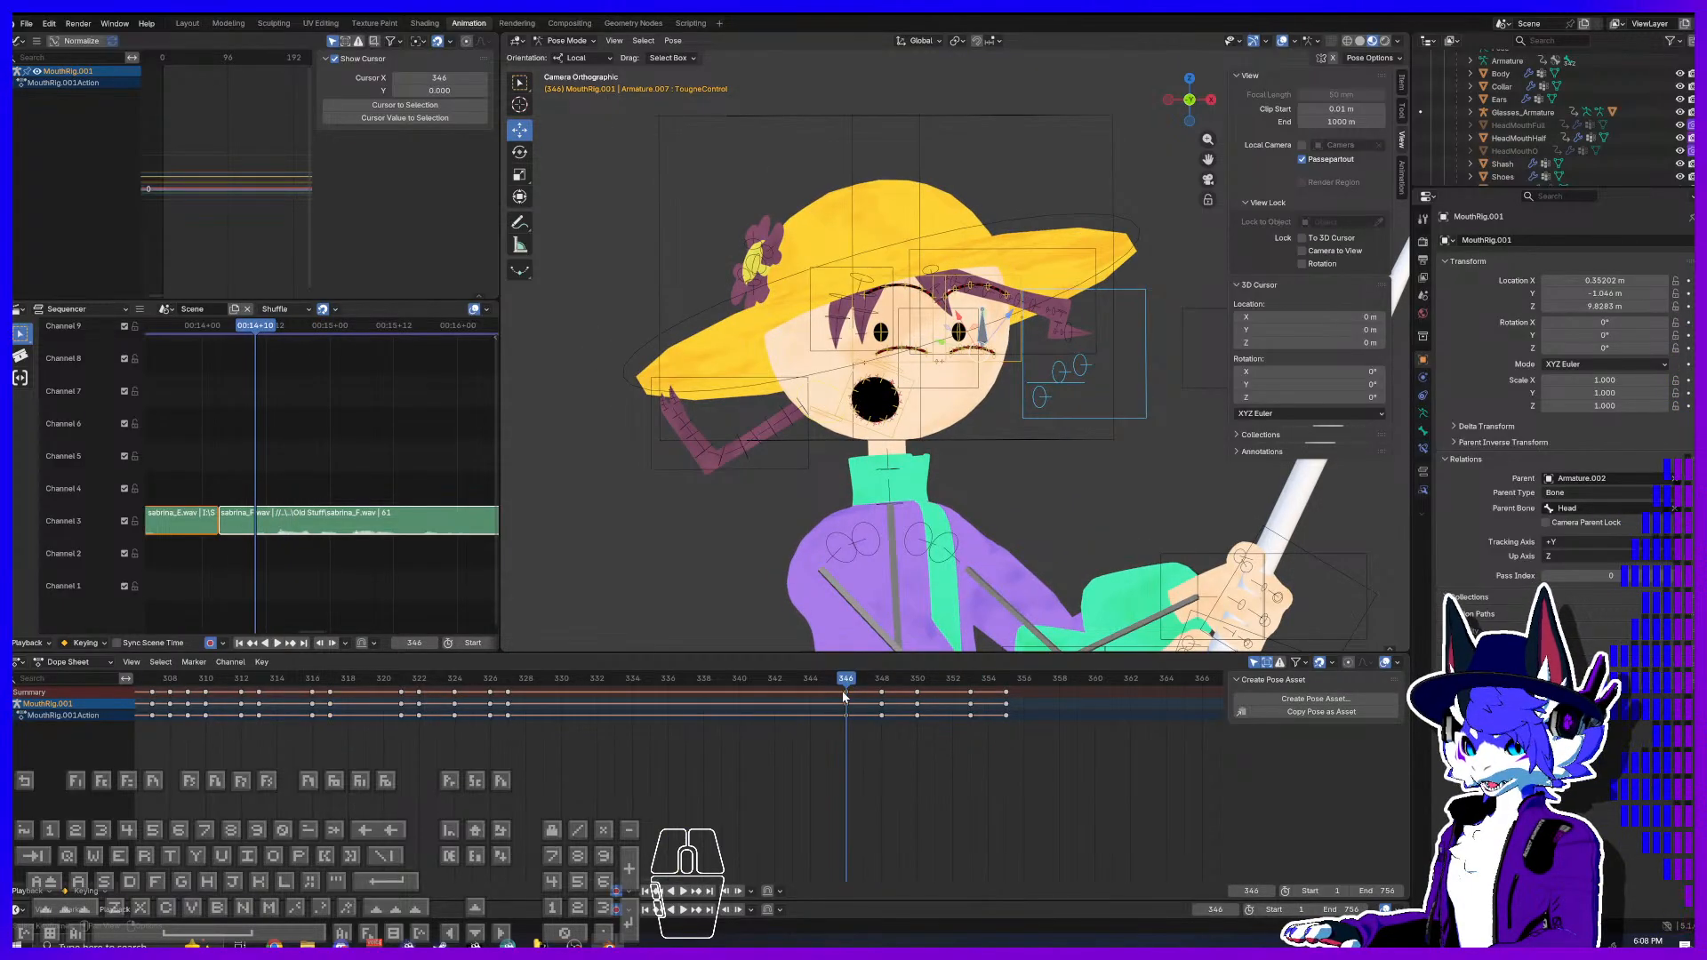
left_click_drag(845, 693, 1041, 685)
middle_click_drag(786, 700, 822, 705)
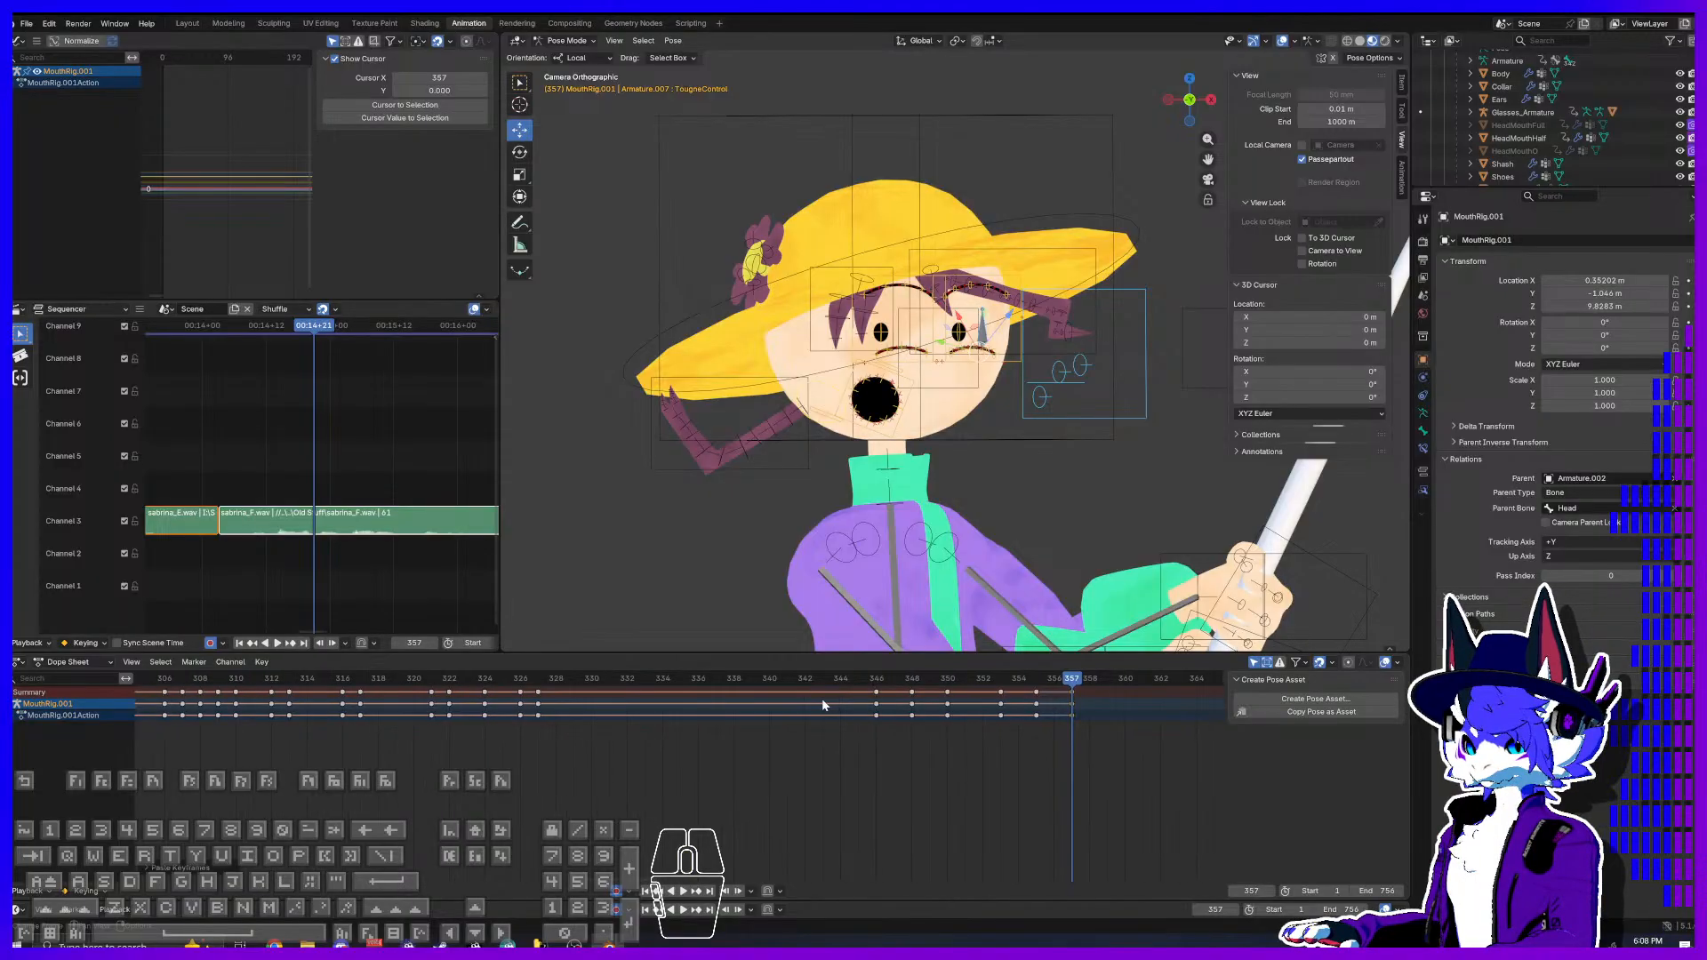
Step: Review the earlier mouth shapes against the dialogue and paste copied mouth keyframes at frames 361 and 364
left_click_drag(433, 685, 160, 685)
key("space")
scroll(201, 684, "down", 2)
middle_click_drag(199, 712, 506, 740)
left_click_drag(424, 683, 1113, 689)
middle_click_drag(1131, 718, 819, 767)
key("space")
middle_click_drag(954, 734, 919, 726)
left_click_drag(921, 687, 1054, 694)
key("ctrl+v")
key("ctrl+v")
Step: Replay the line, paste further mouth keyframes near frame 370, and shift them one frame earlier to frames 367 and 369
left_click_drag(1024, 679, 1005, 683)
key("space")
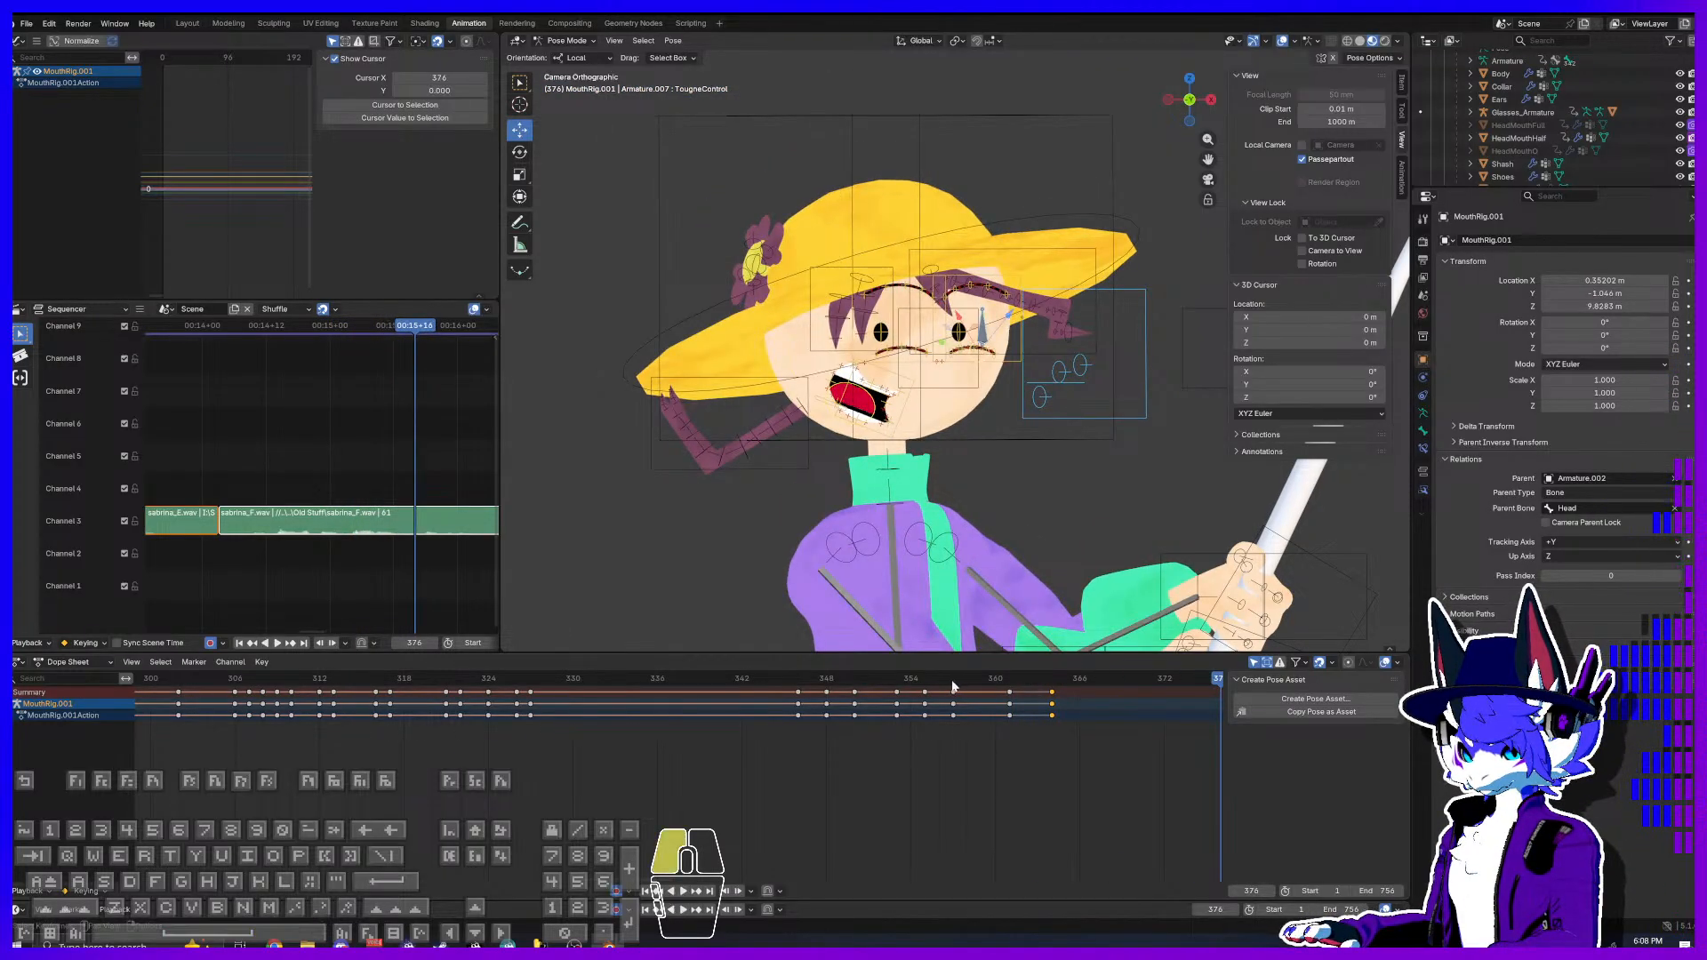
left_click_drag(1006, 682, 906, 682)
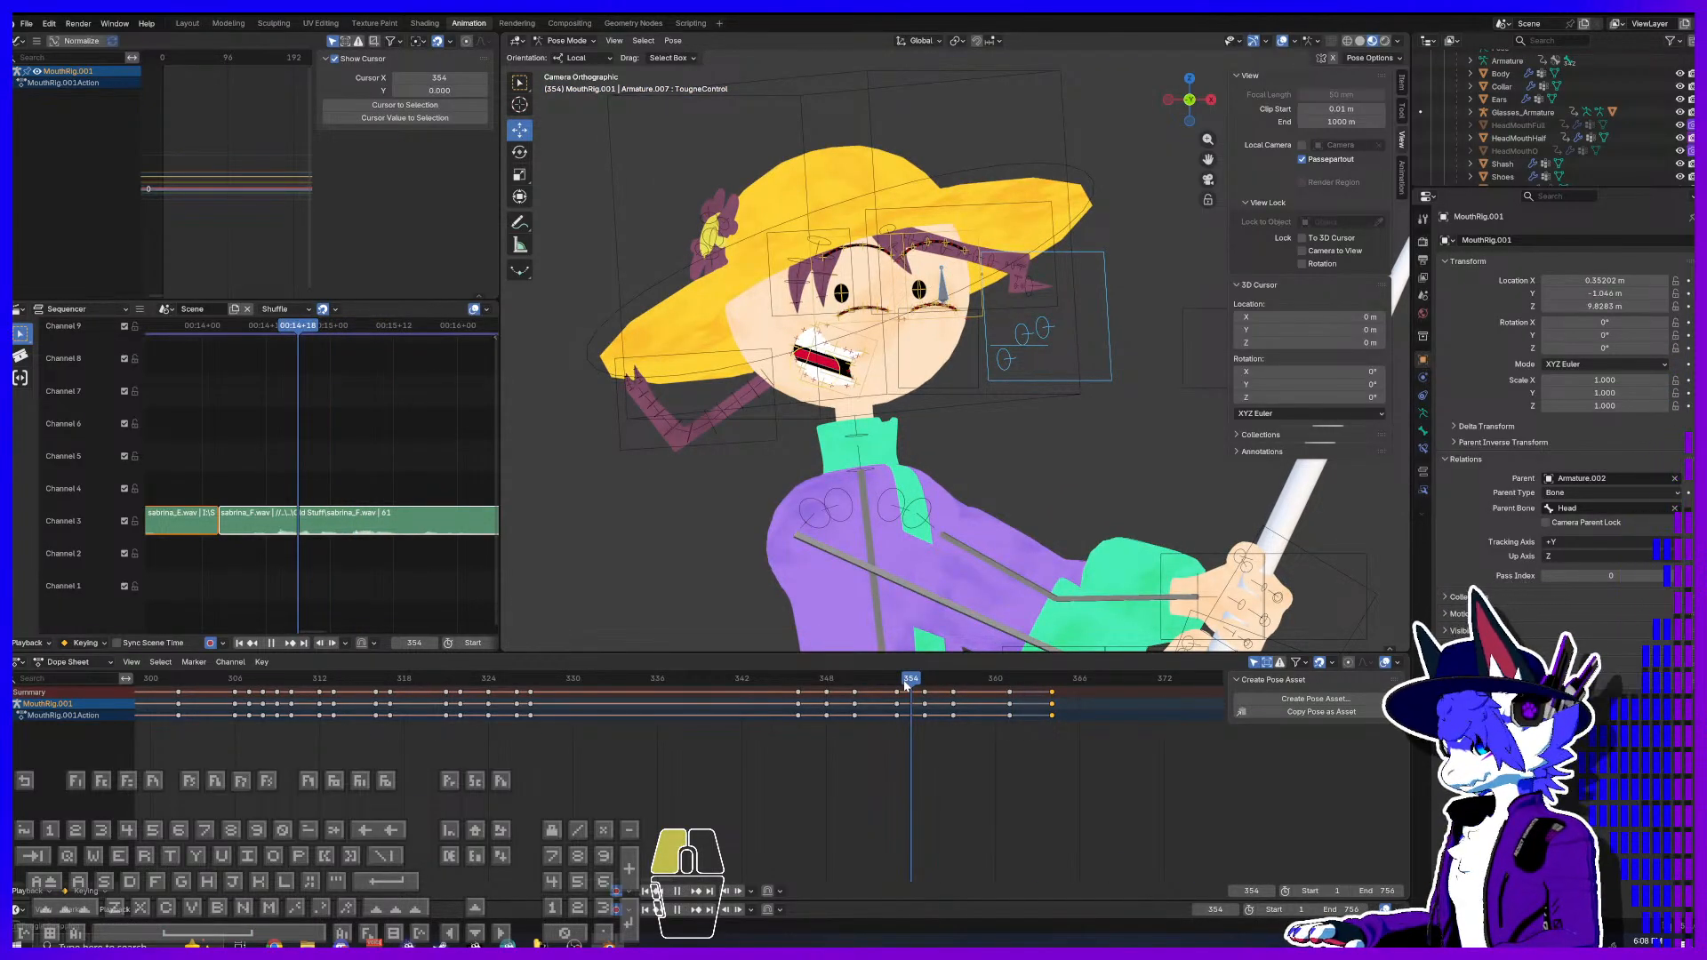
left_click_drag(911, 686, 1124, 692)
key("ctrl+v")
key("space")
key("space")
scroll(886, 427, "up", 5)
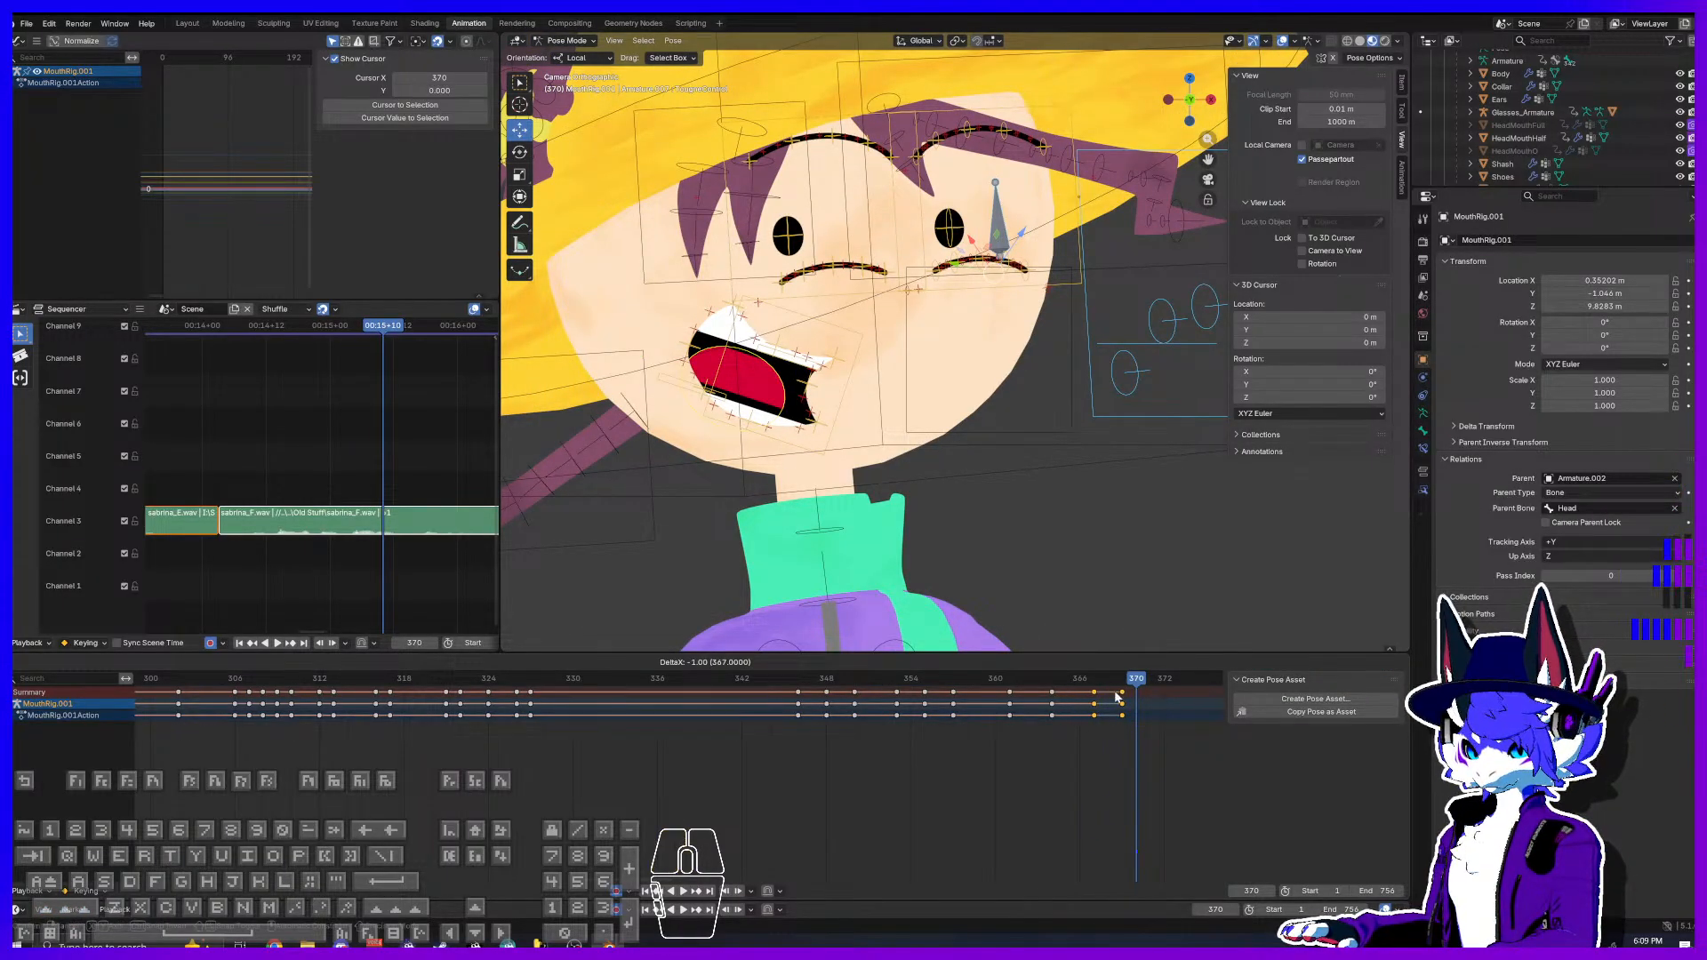
left_click(1124, 679)
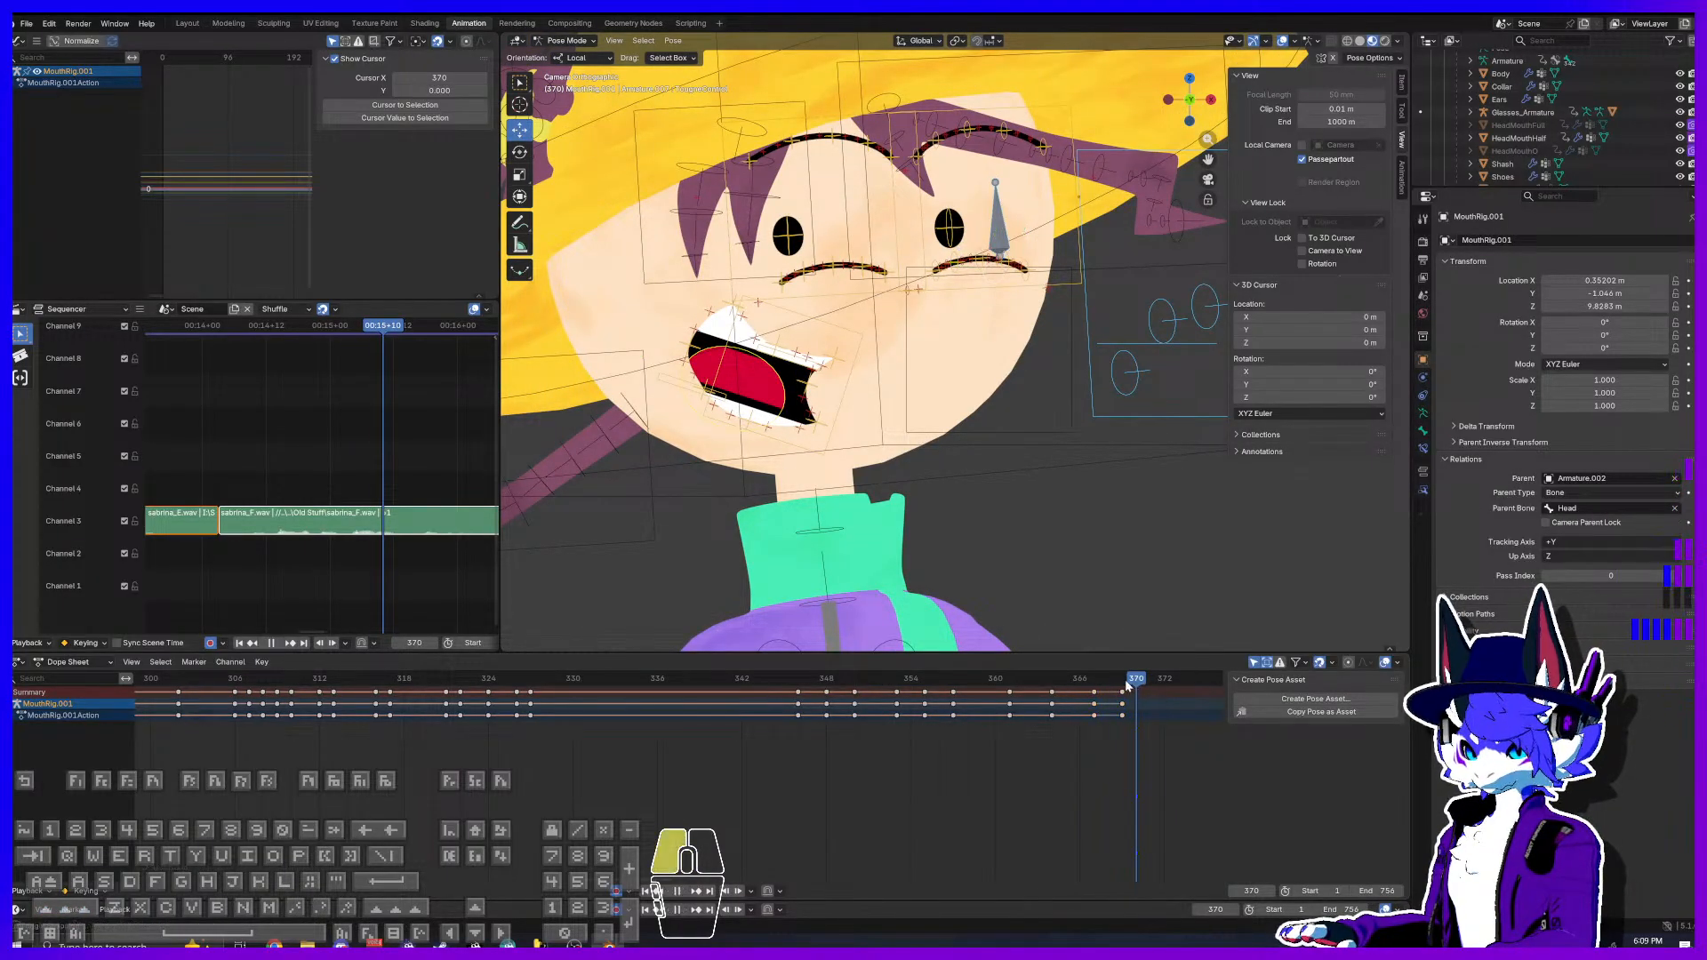
Step: Rotate and reposition the tongue control inside the open mouth at frame 369
left_click(770, 369)
left_click(520, 152)
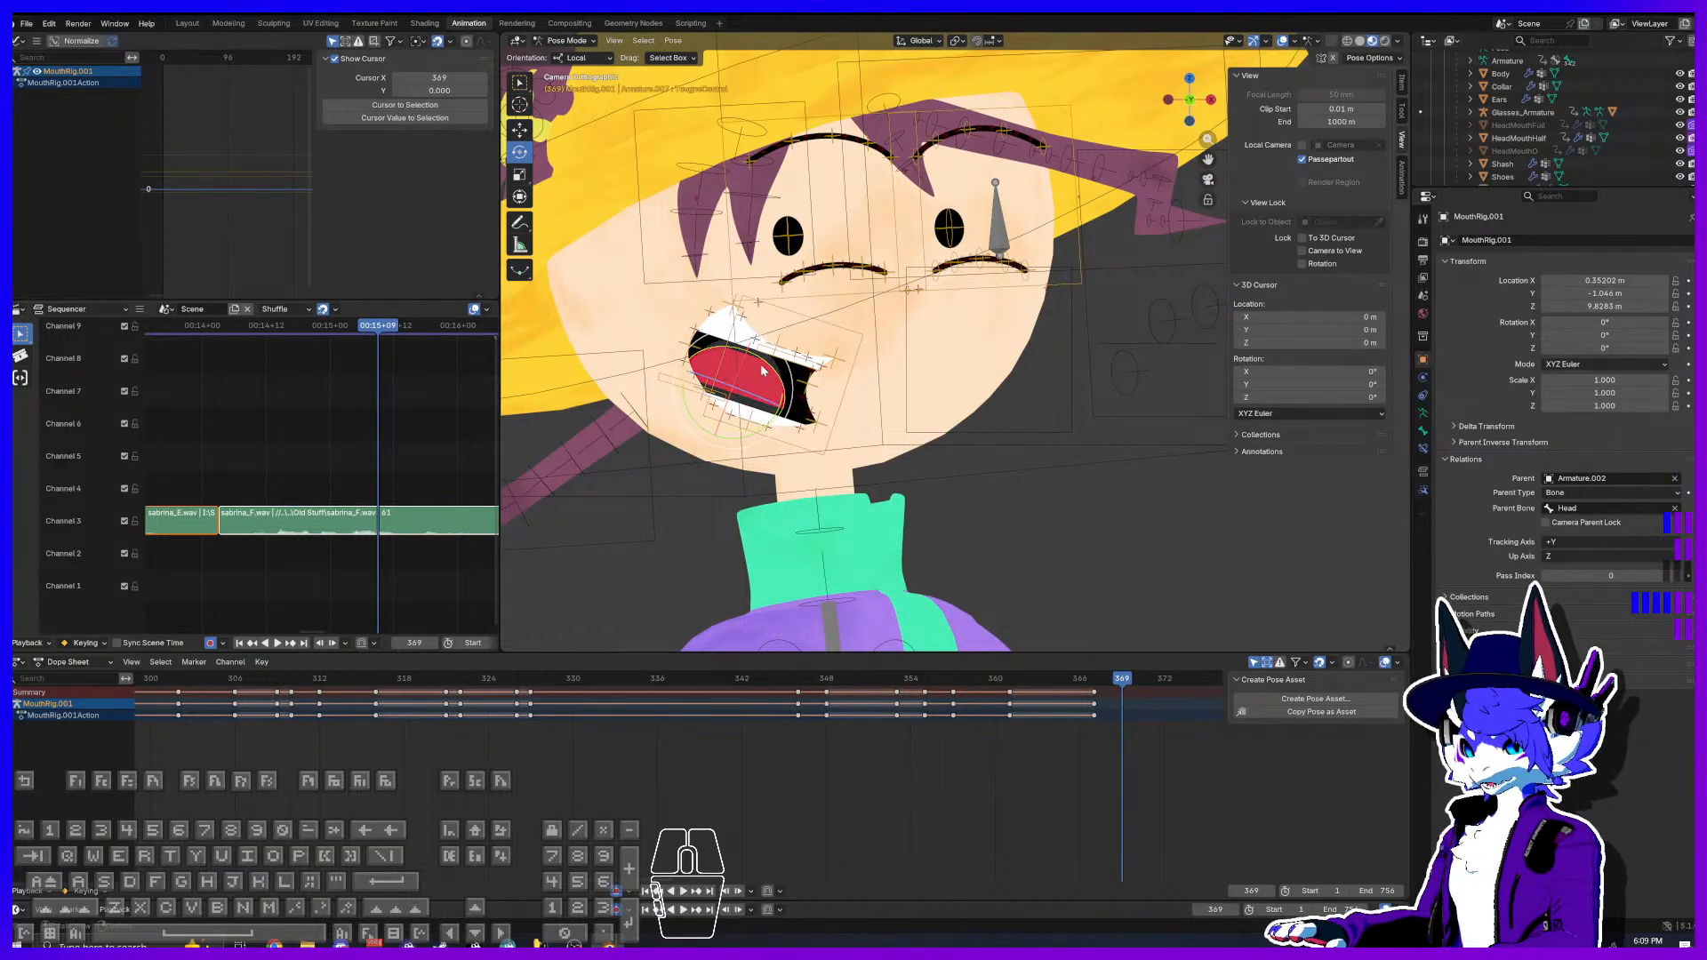
left_click_drag(763, 410, 809, 351)
left_click(519, 131)
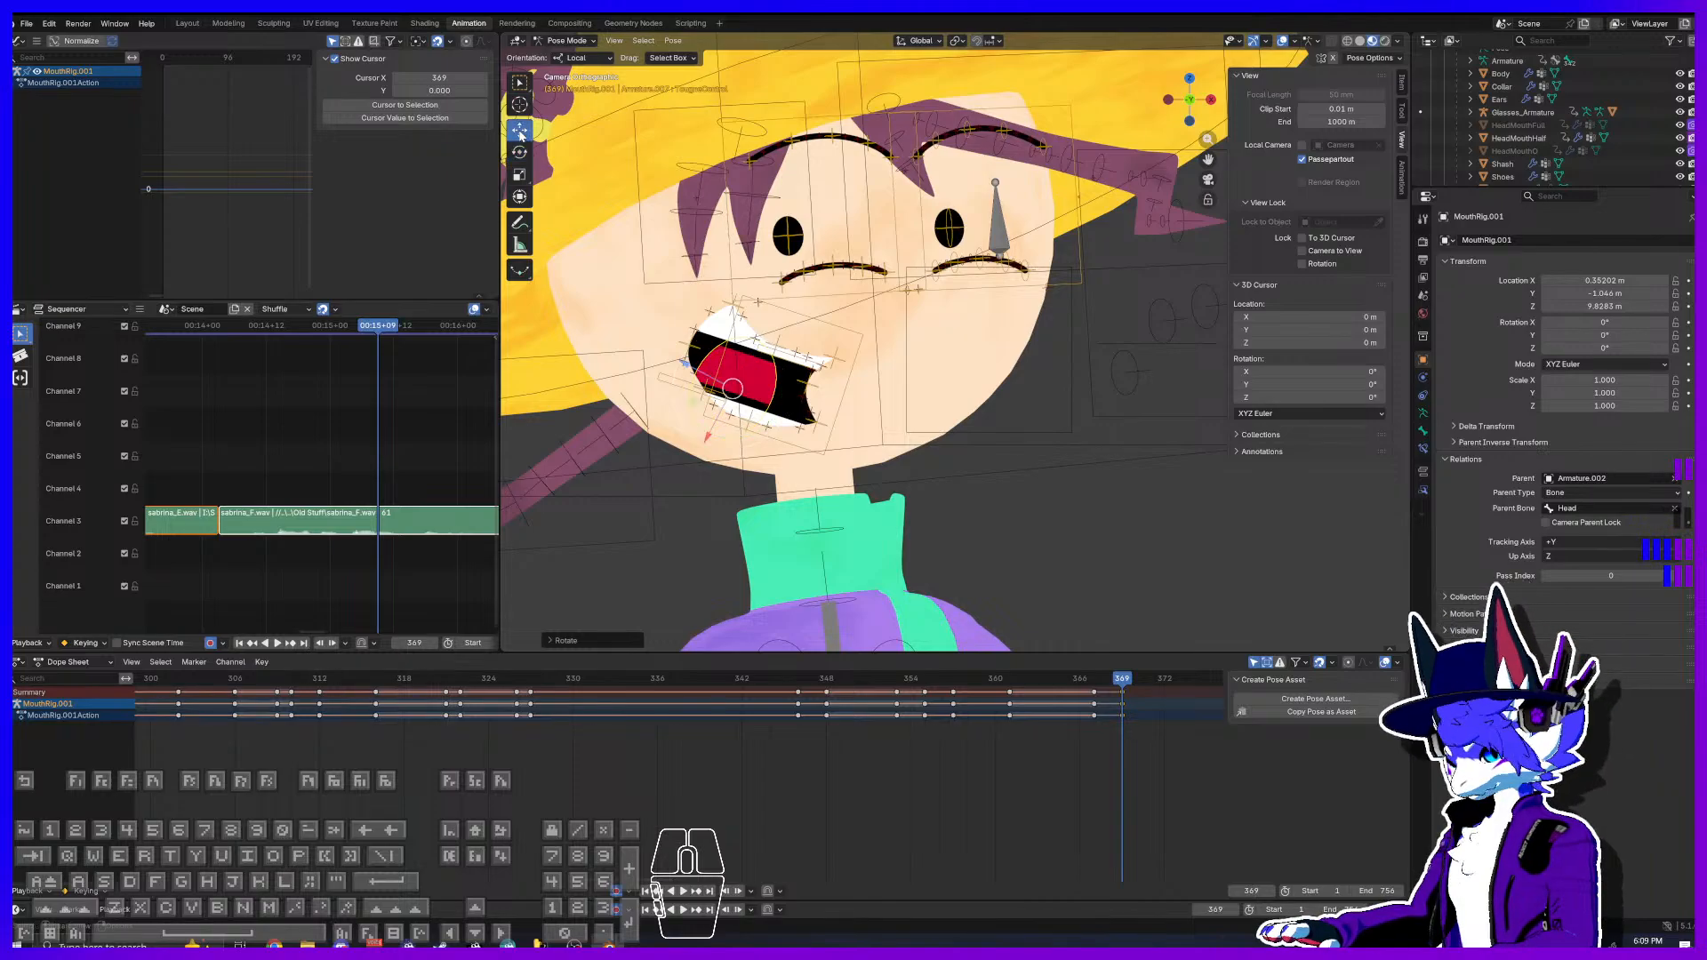
left_click_drag(694, 405, 727, 402)
Step: Check the tongue pose at frame 350, select all mouth bones, paste a mouth keyframe at frame 372, and replay the line
left_click_drag(1121, 681, 858, 690)
key("a")
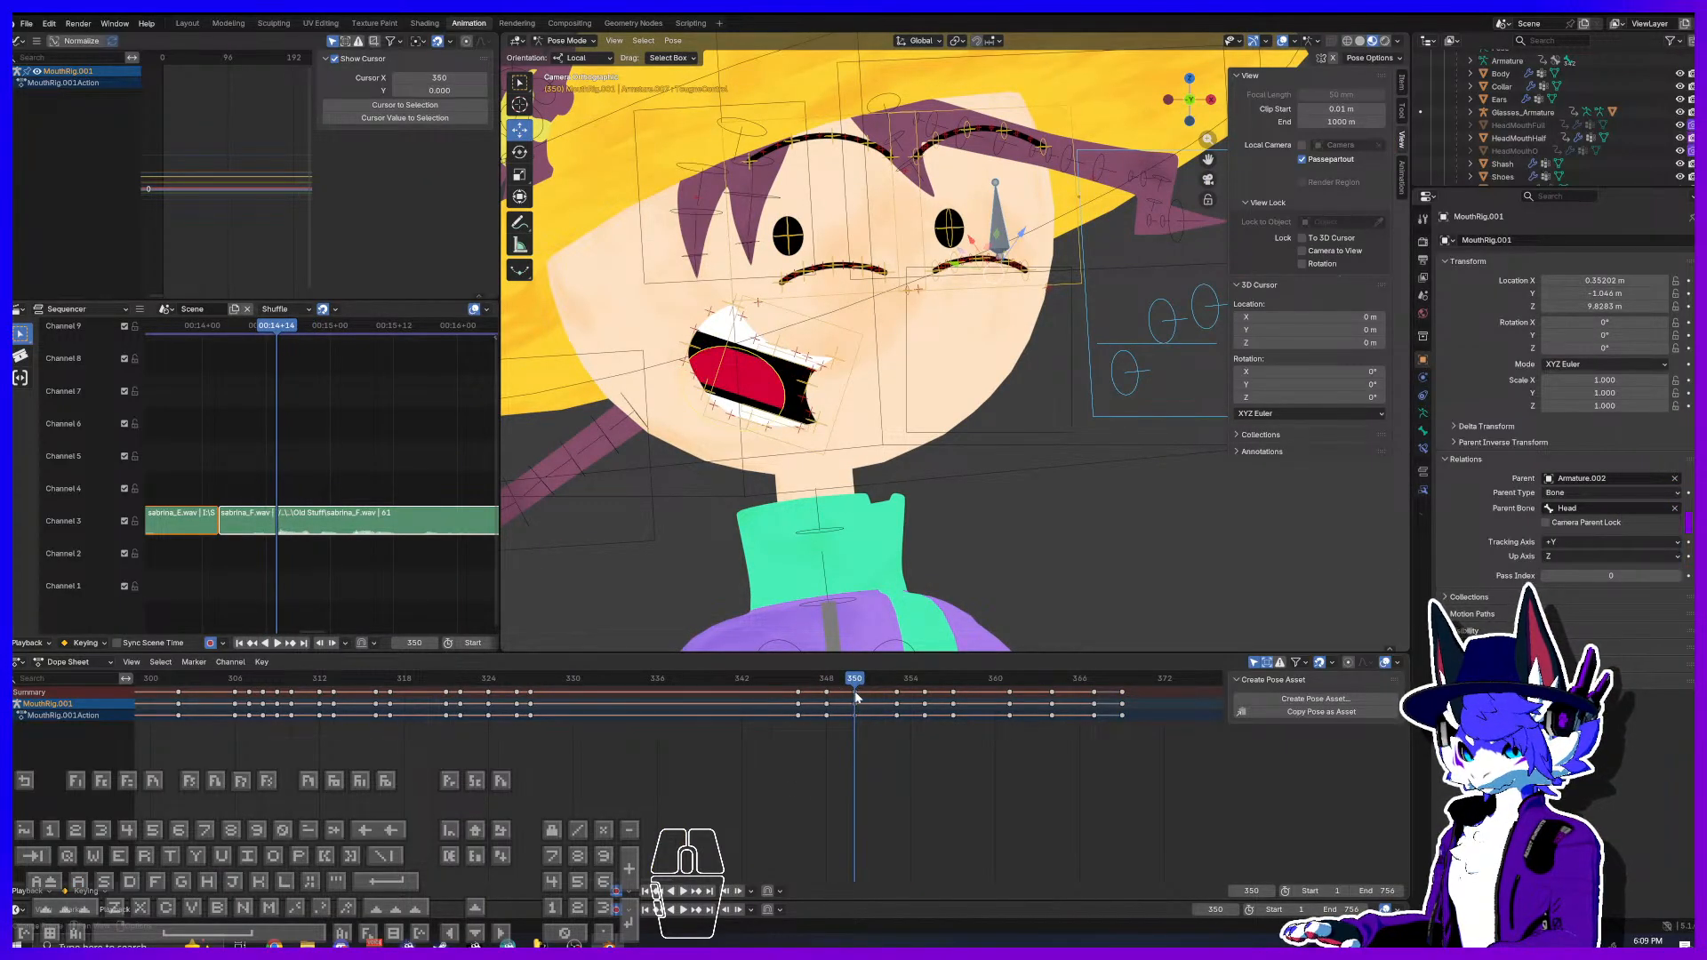
left_click(784, 401)
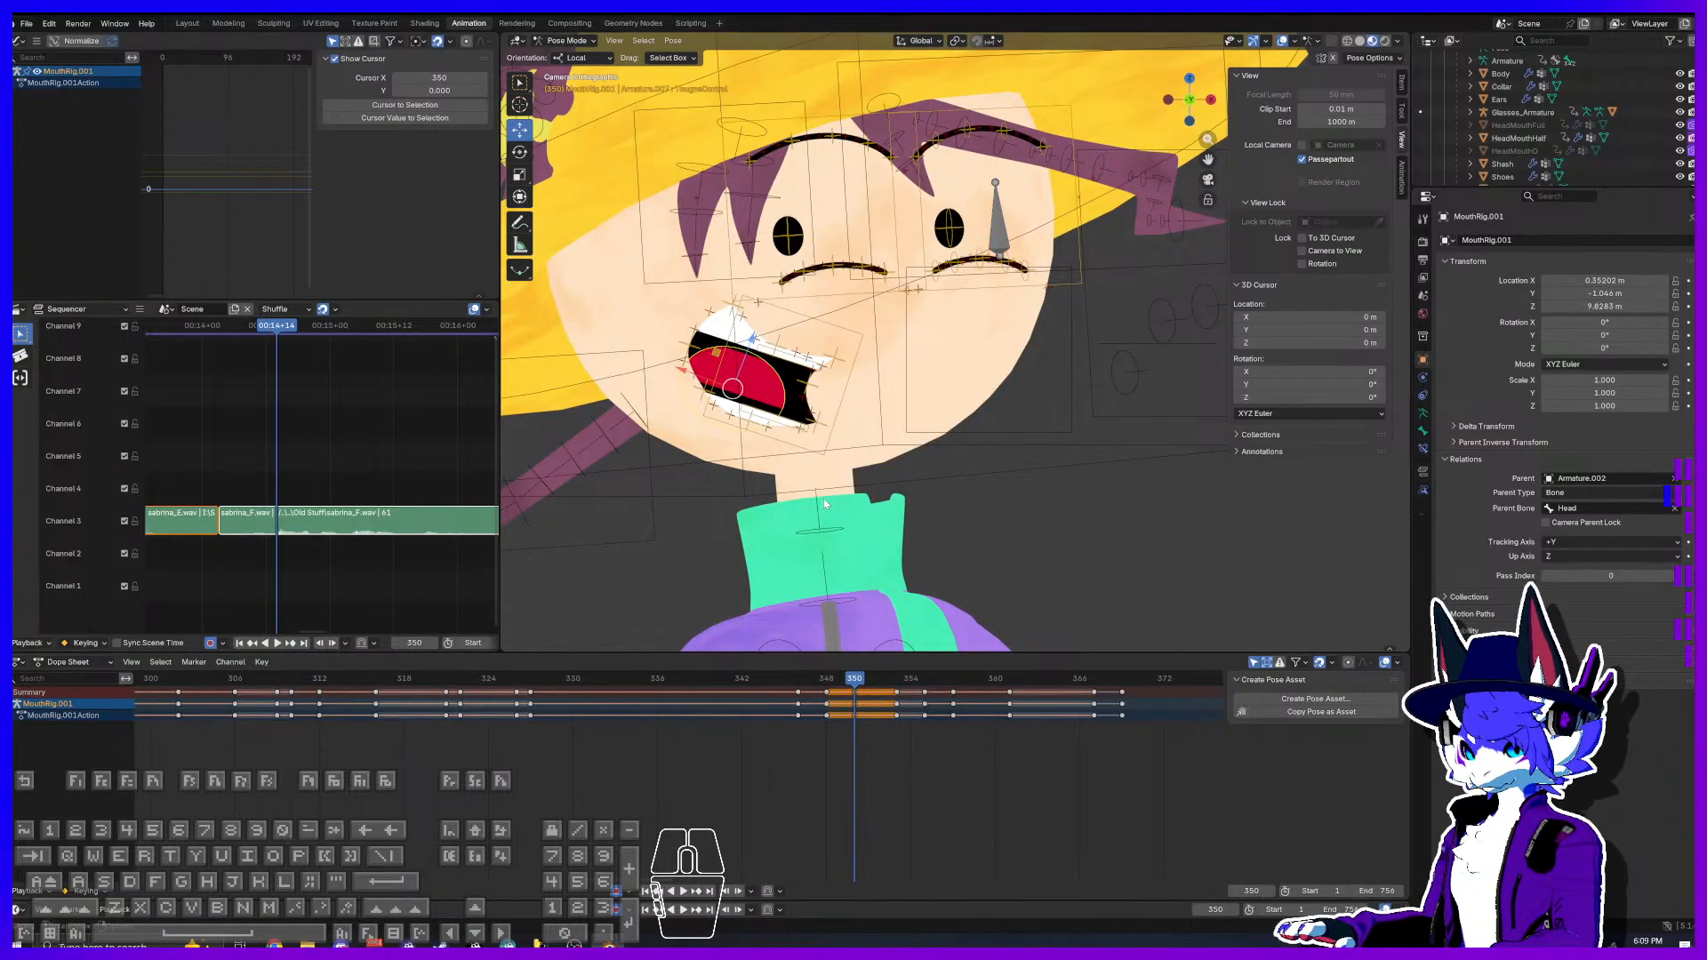
key("a")
left_click_drag(855, 689, 1166, 697)
key("ctrl+v")
key("ctrl+v")
left_click_drag(936, 677, 915, 673)
key("space")
key("space")
Step: Copy the mouth keyframe at frame 364 to frame 379, and paste another mouth keyframe at frame 381
middle_click_drag(1024, 758, 783, 764)
left_click_drag(908, 674, 951, 680)
left_click(754, 697)
key("ctrl+g")
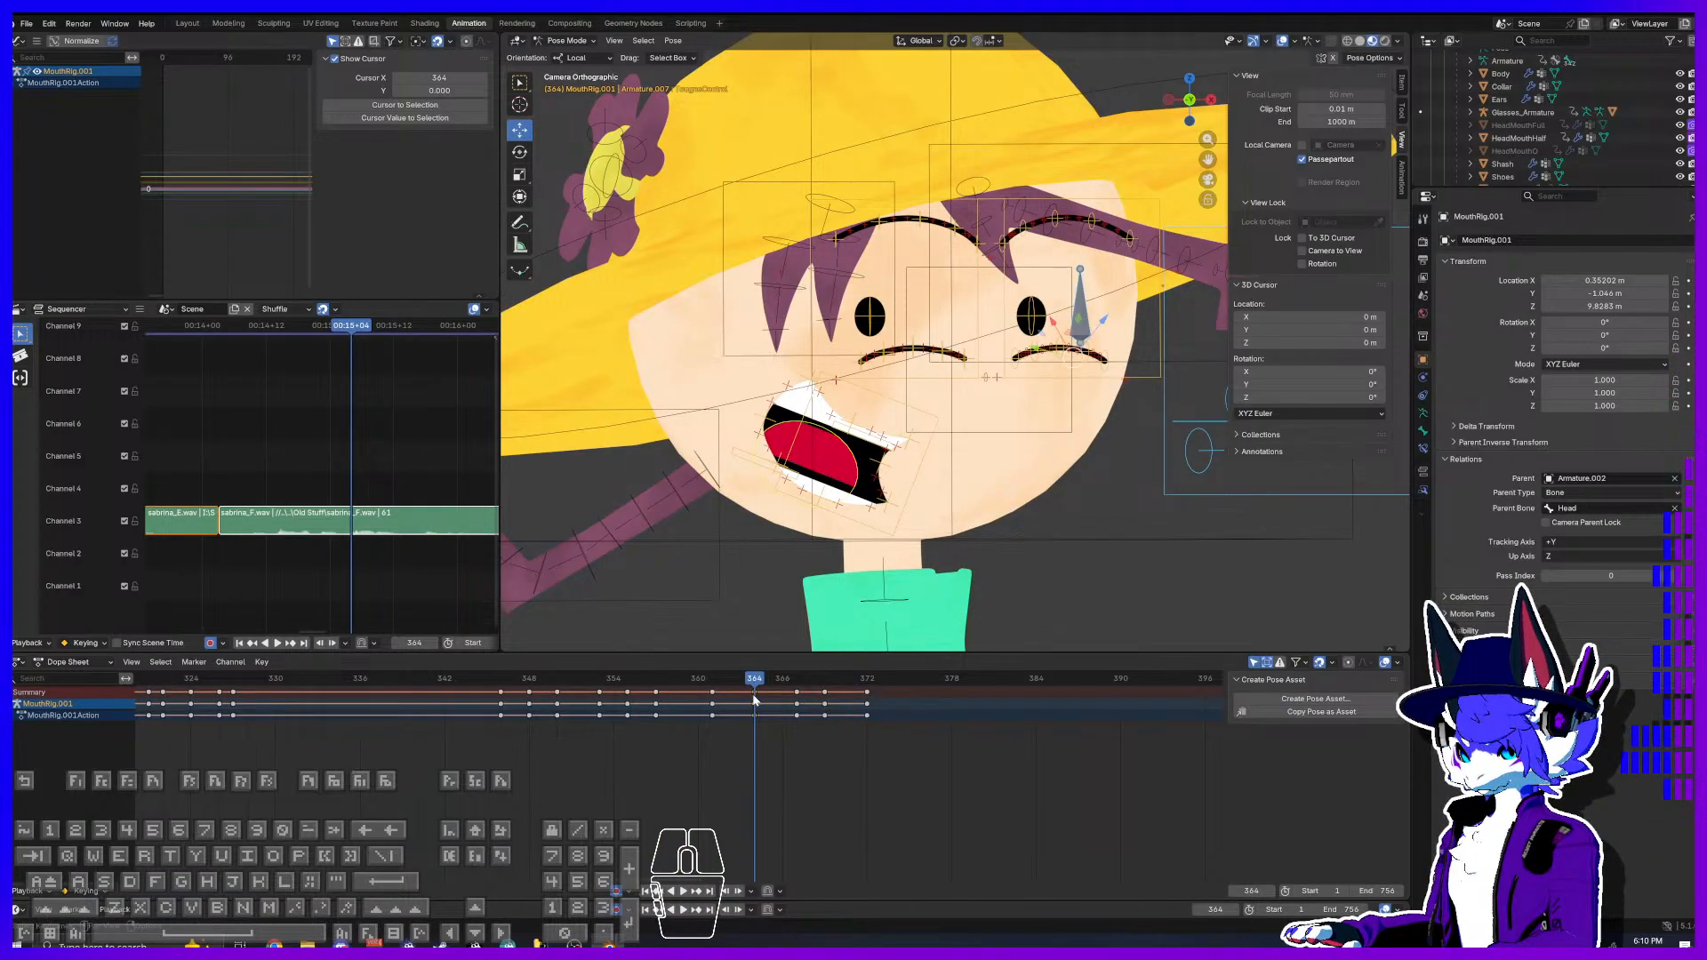
left_click_drag(757, 687, 960, 689)
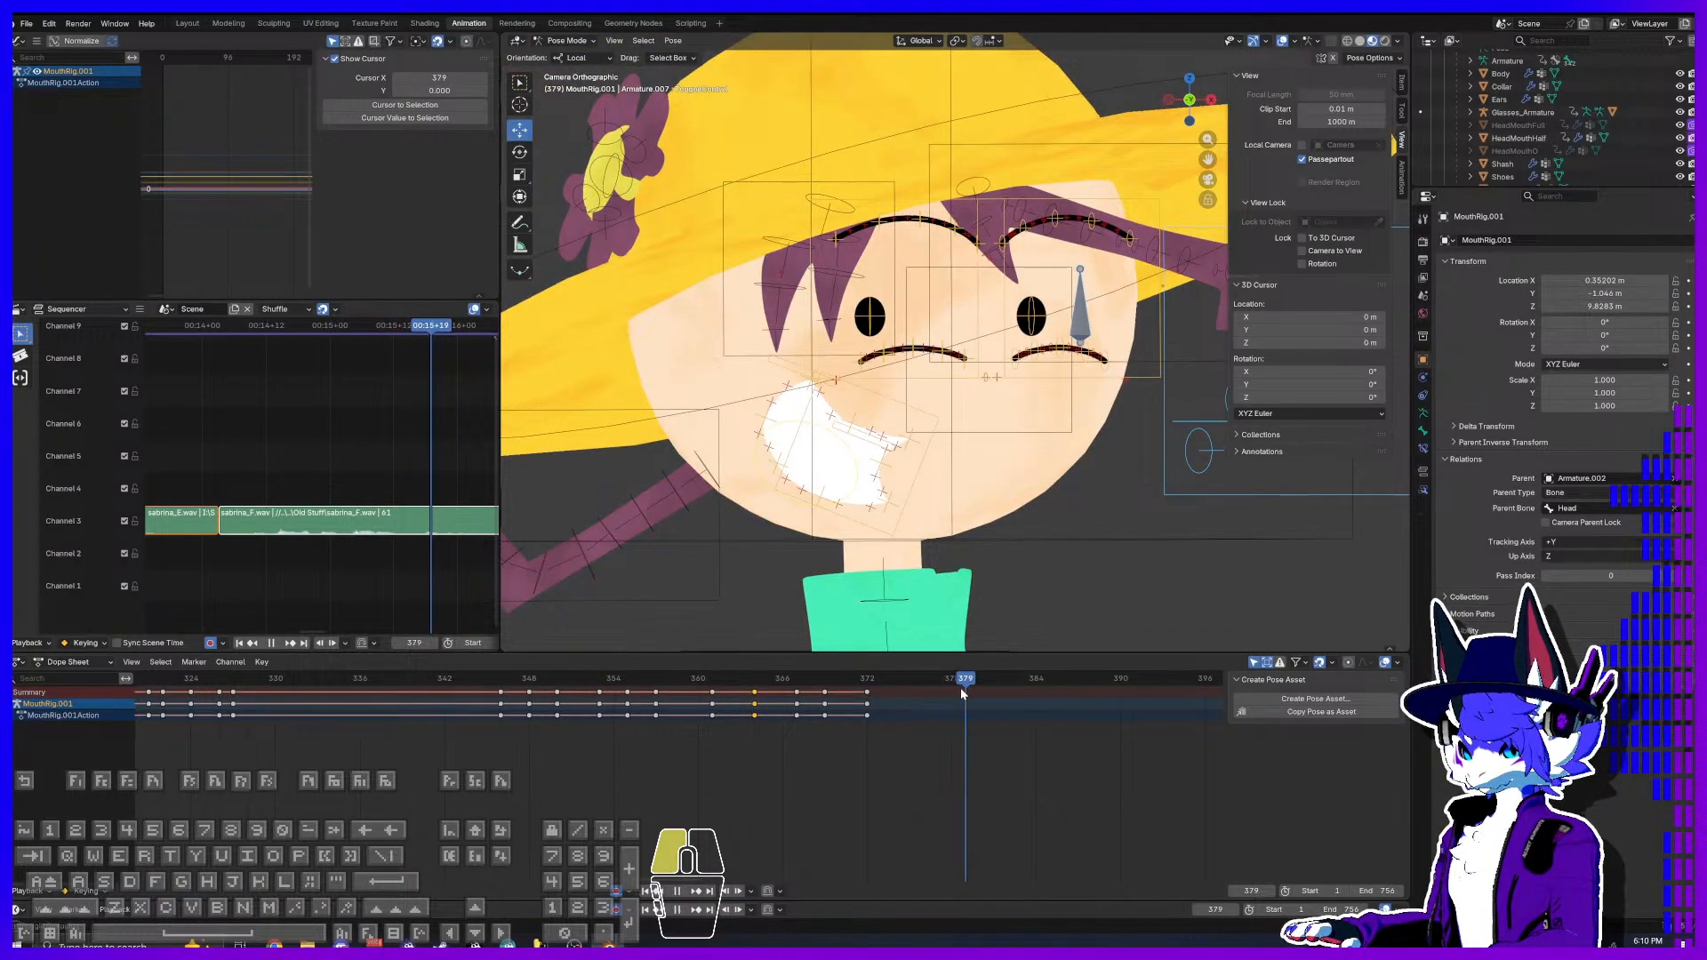
key("ctrl+v")
middle_click_drag(1006, 701, 898, 707)
left_click_drag(709, 679, 919, 690)
key("space")
key("ctrl+v")
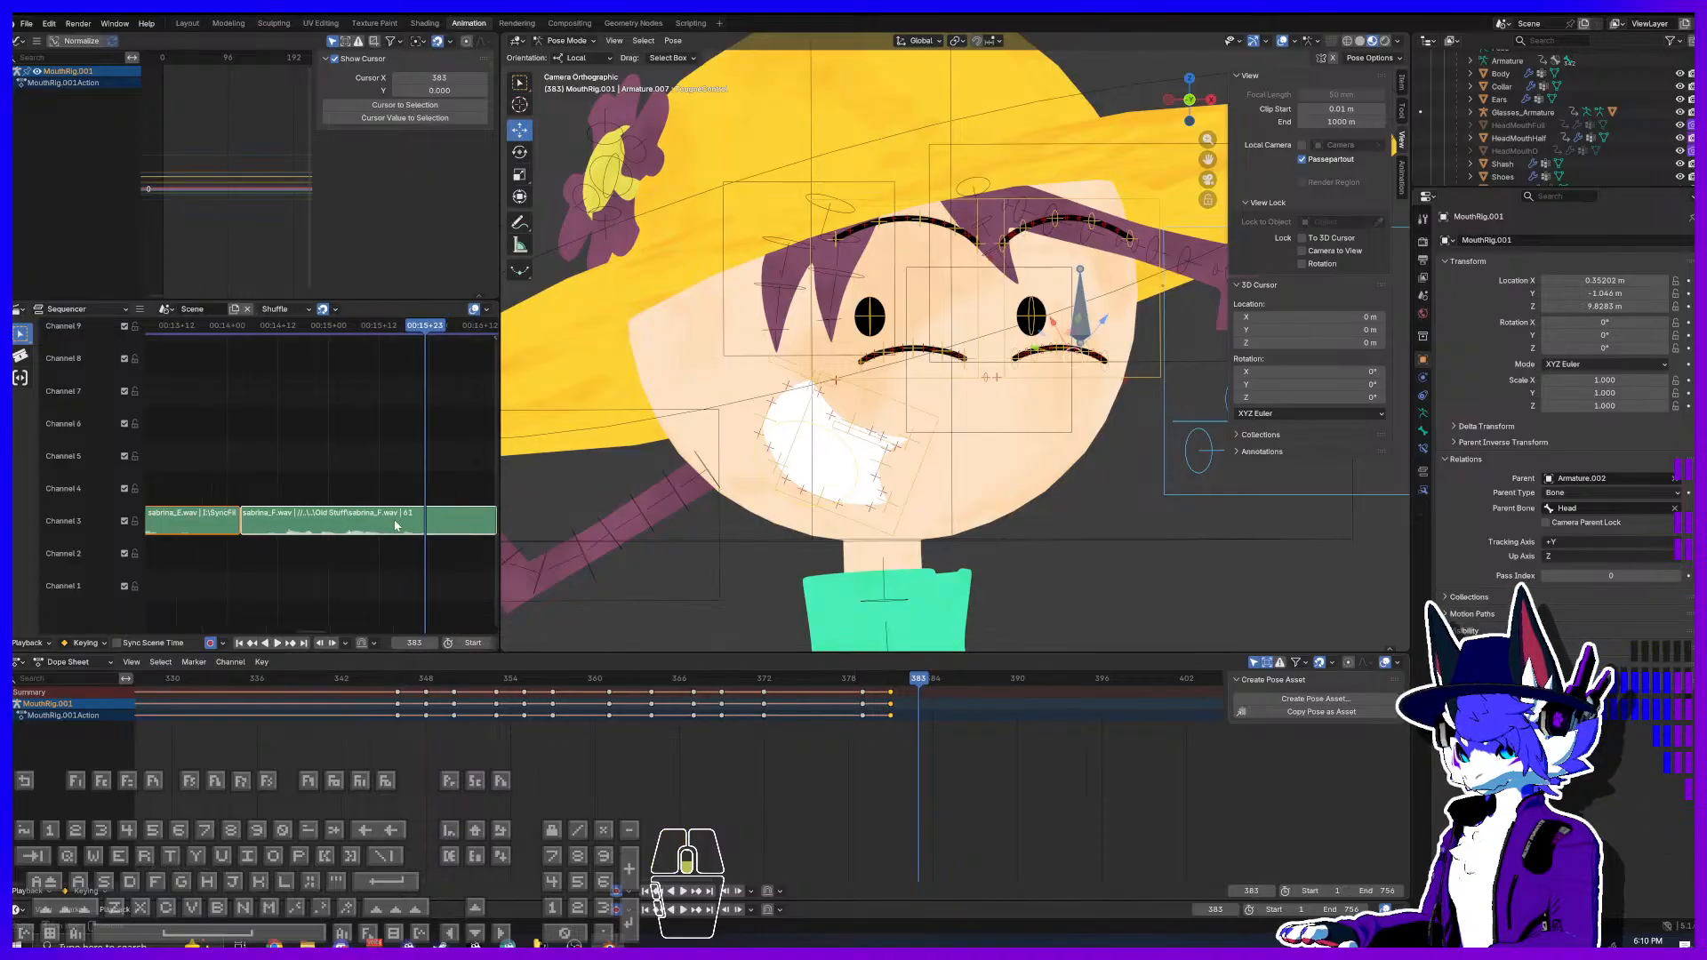
Step: Copy the mouth keyframe at frame 381, extend the lip sync with keyframes at frames 383 and 386, and play it
left_click_drag(491, 681, 811, 679)
left_click(891, 693)
key("ctrl+c")
key("ctrl+v")
key("space")
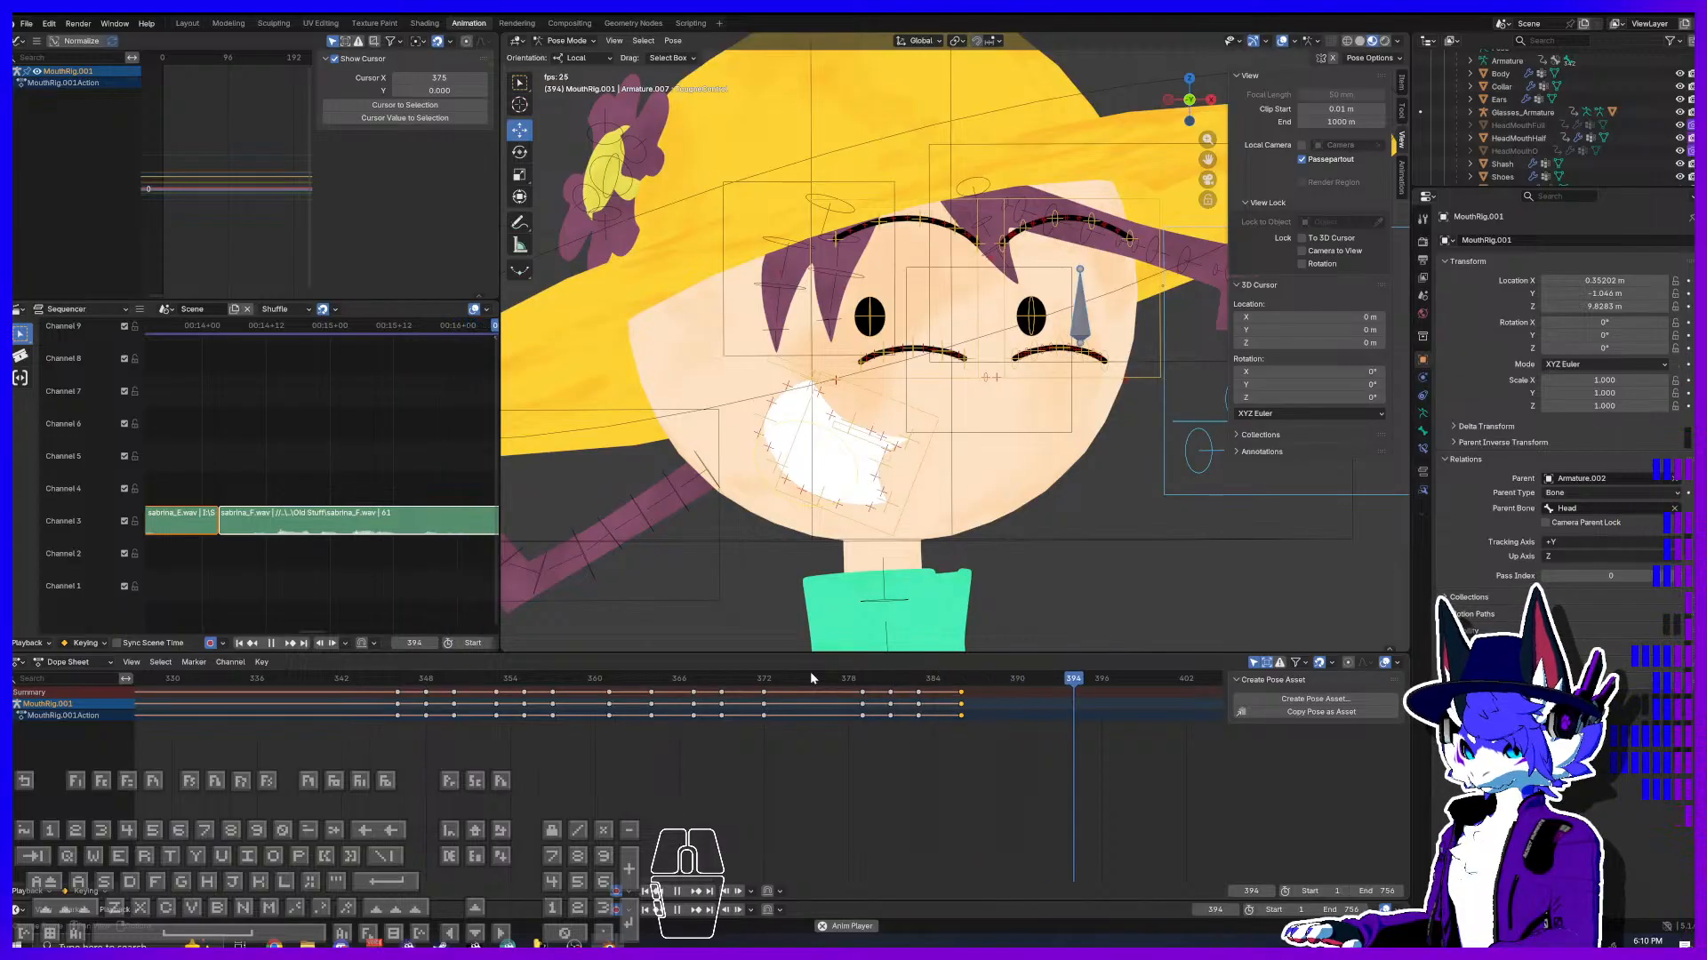
key("space")
Step: Bring the whole scene into view and play the lip sync from frame 341 to about frame 398
scroll(852, 475, "down", 12)
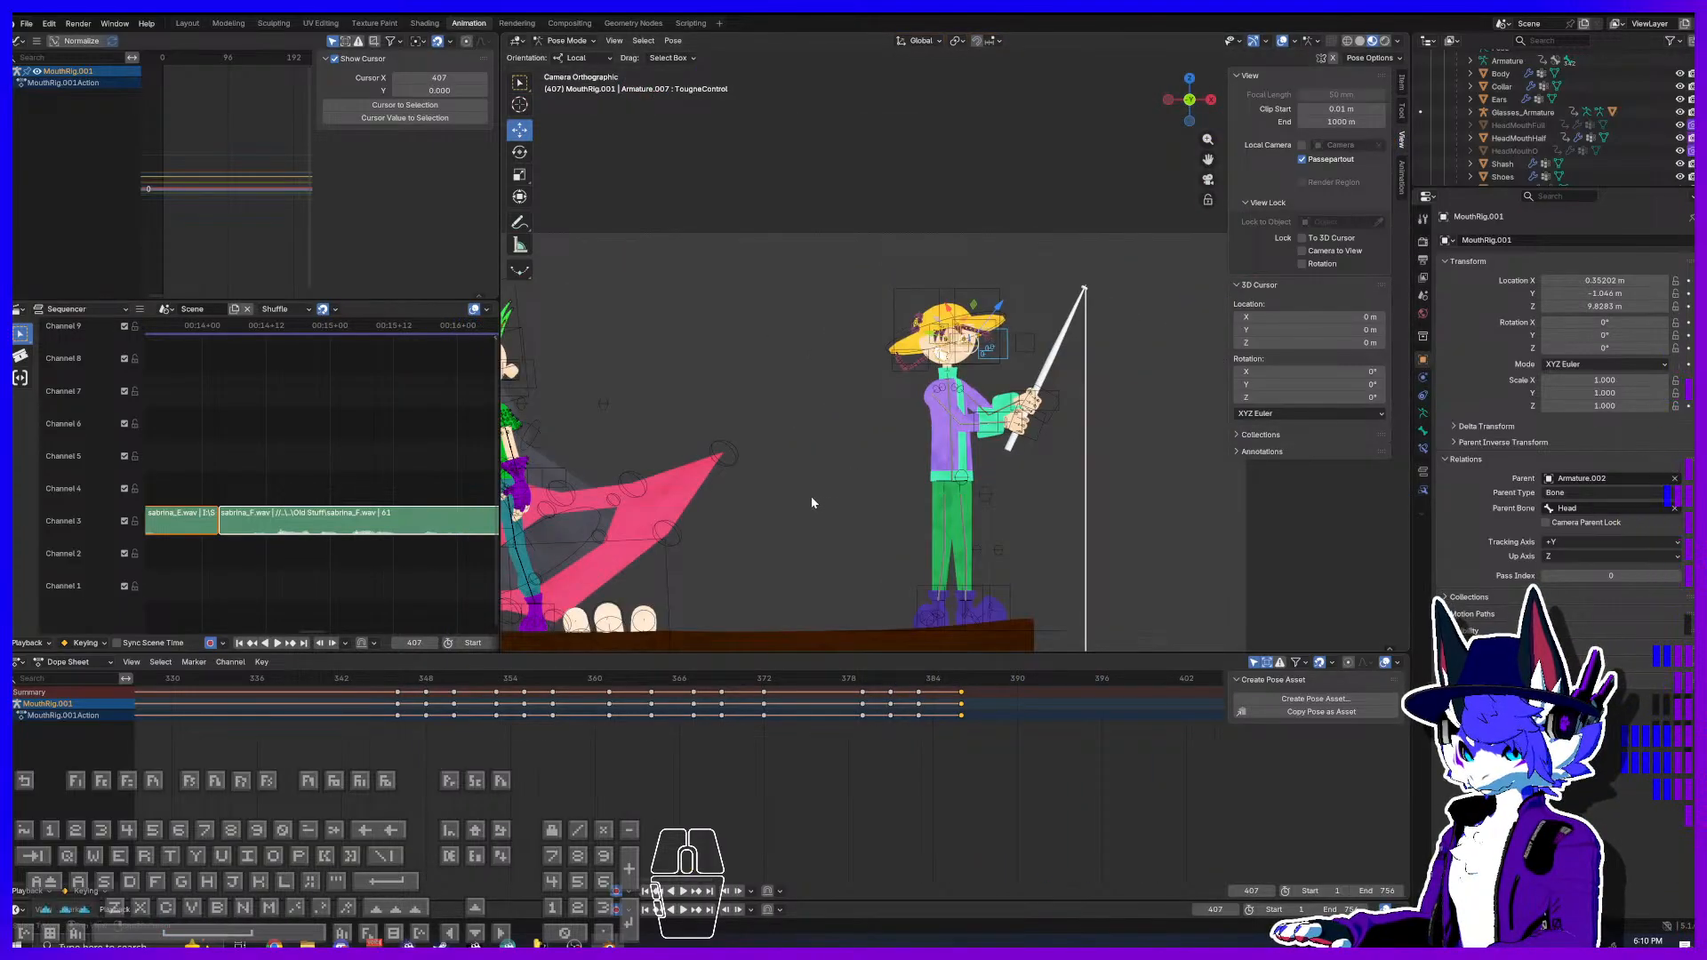
middle_click_drag(812, 496, 1021, 429, "shift")
scroll(942, 493, "down", 3)
left_click(322, 678)
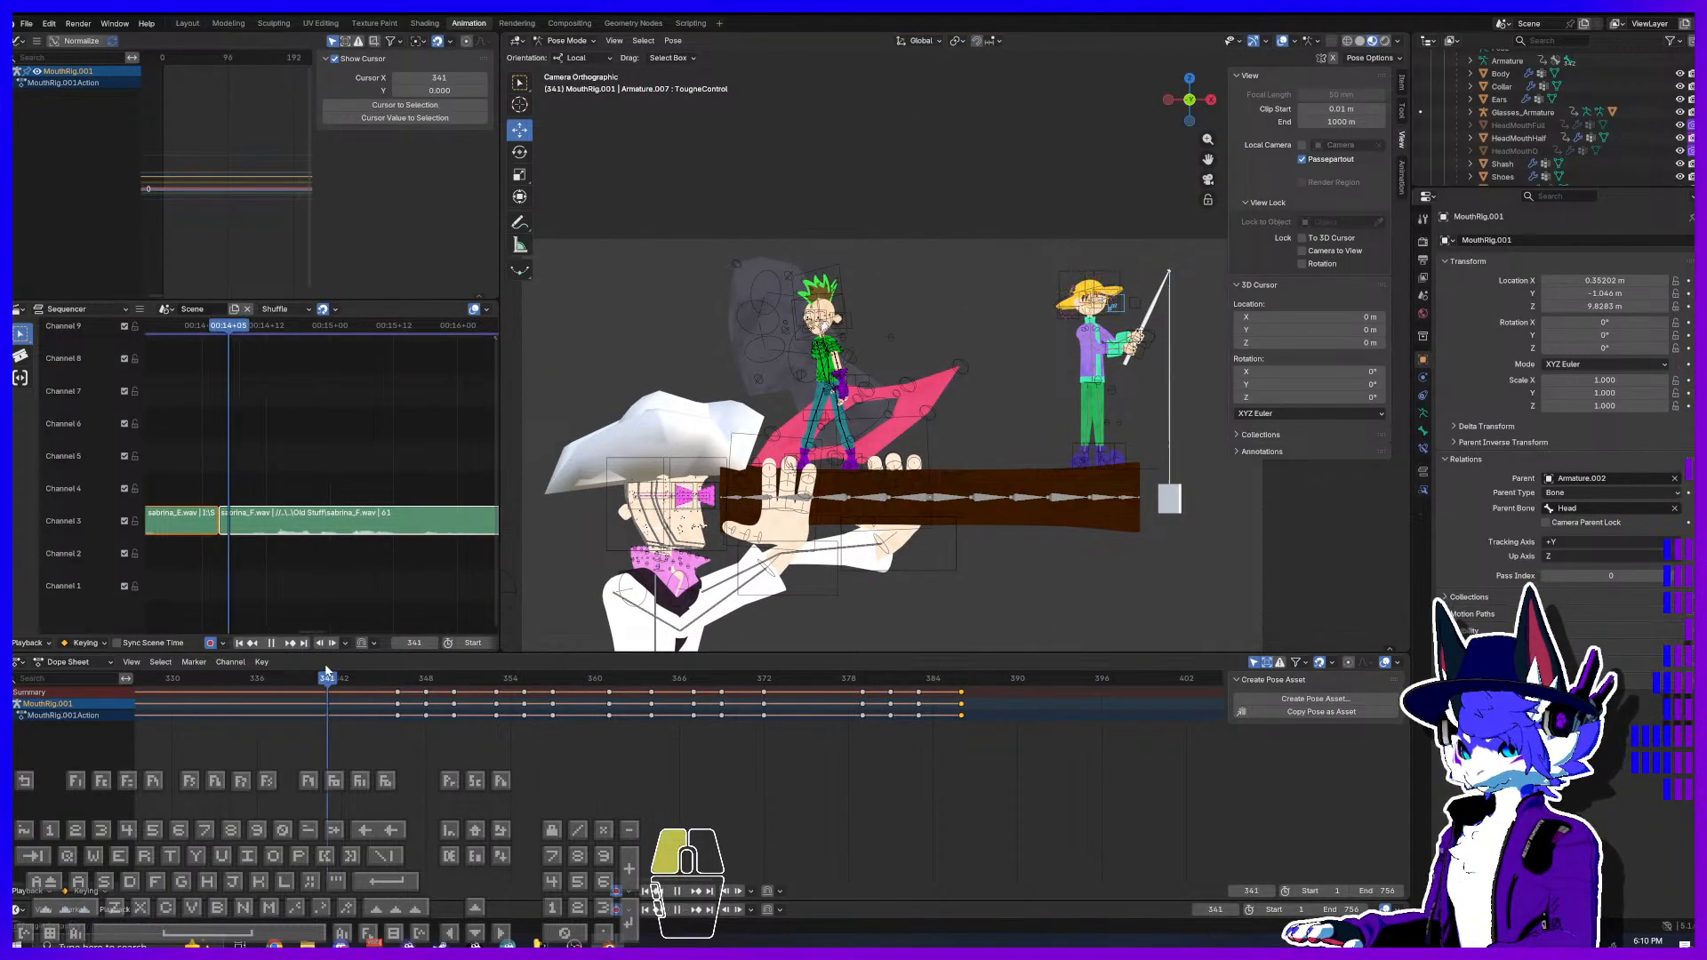
key("space")
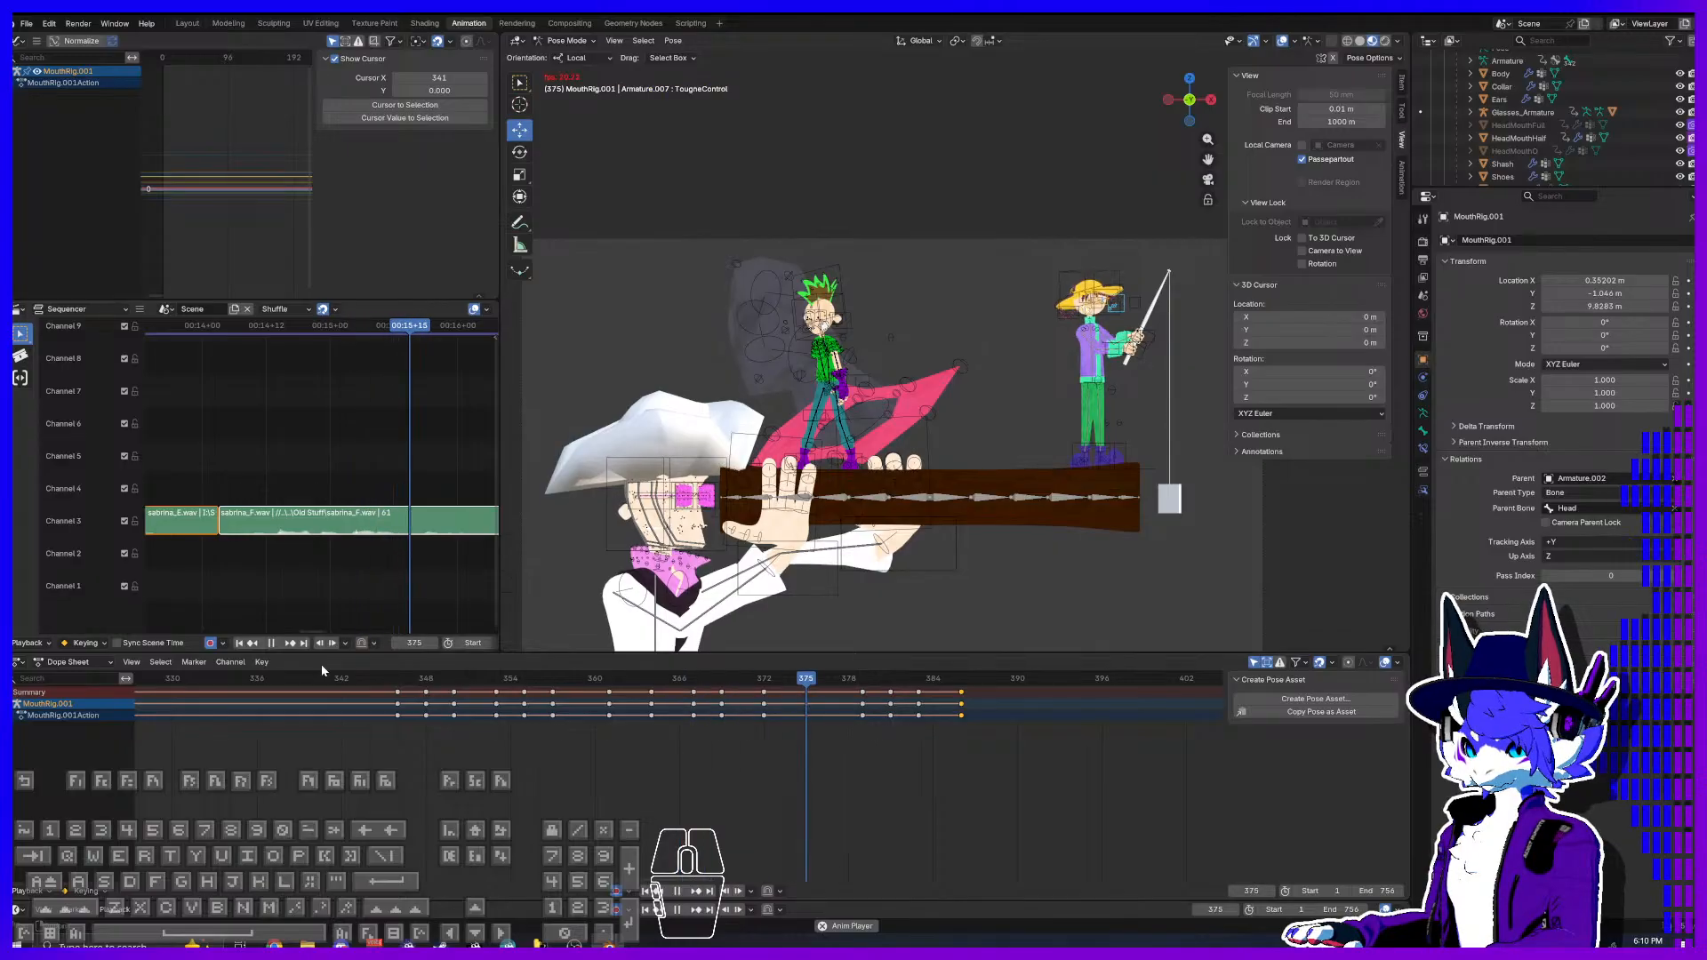
key("space")
Step: Frame the character with the fishing rod, replay the mouth movement from frame 375, and inspect frame 379
scroll(1031, 508, "up", 4)
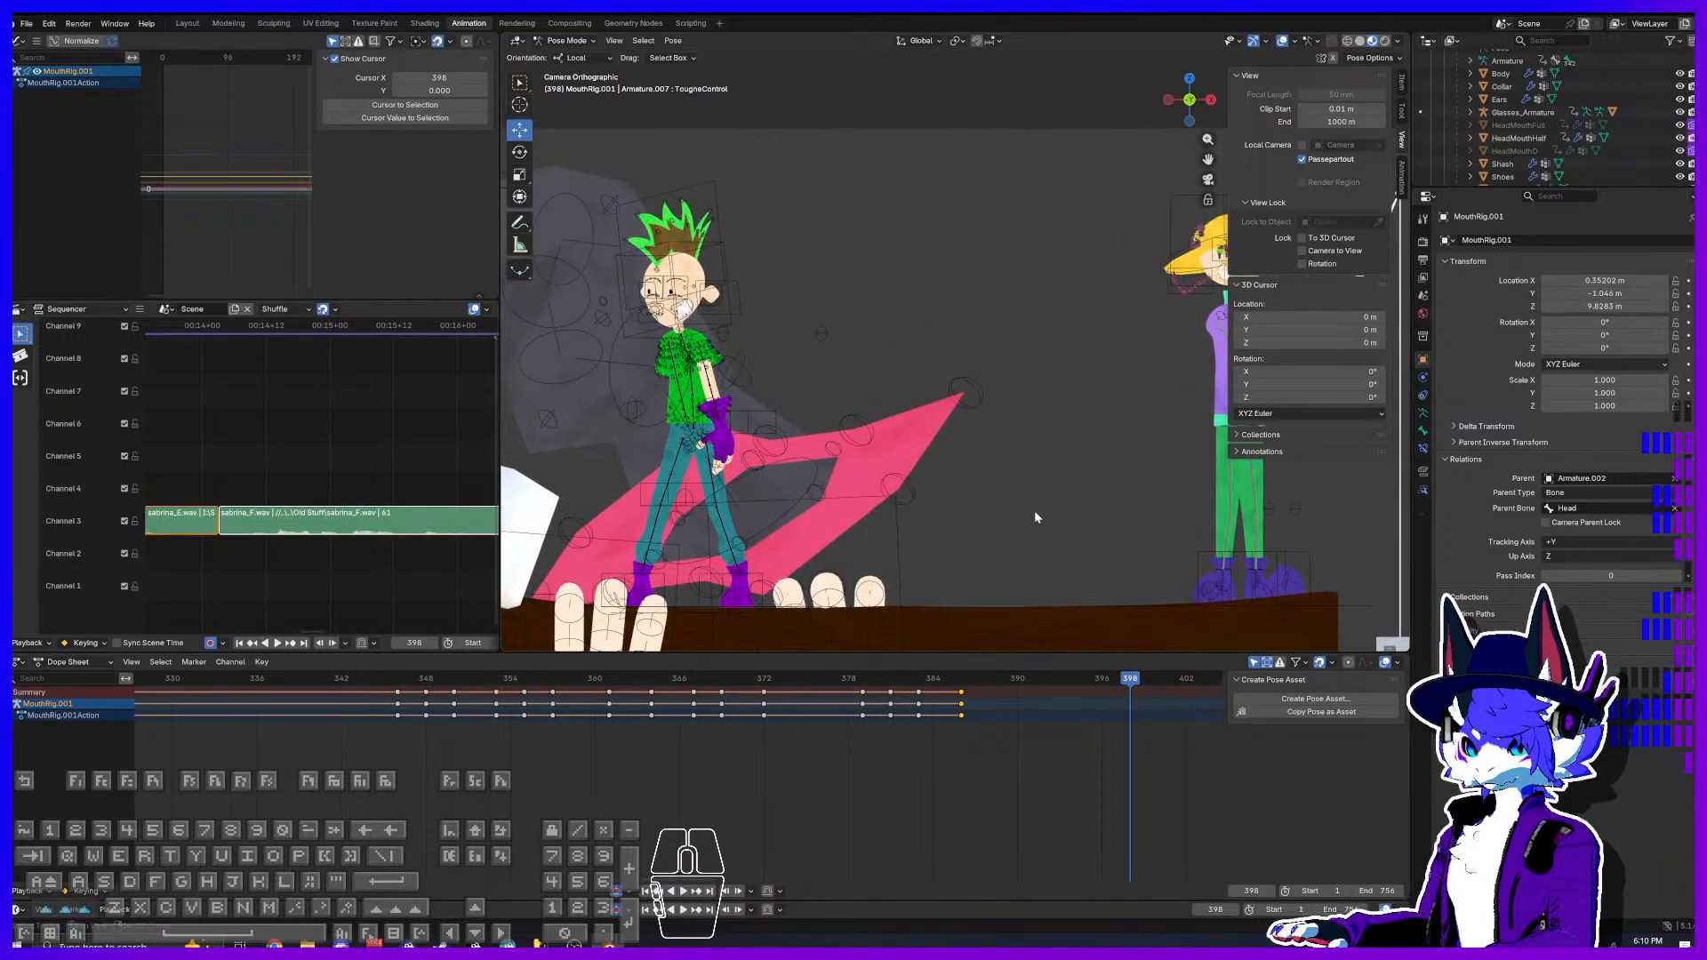
middle_click_drag(1033, 511, 869, 489, "shift")
left_click(803, 680)
key("space")
left_click(802, 681)
key("space")
left_click(803, 680)
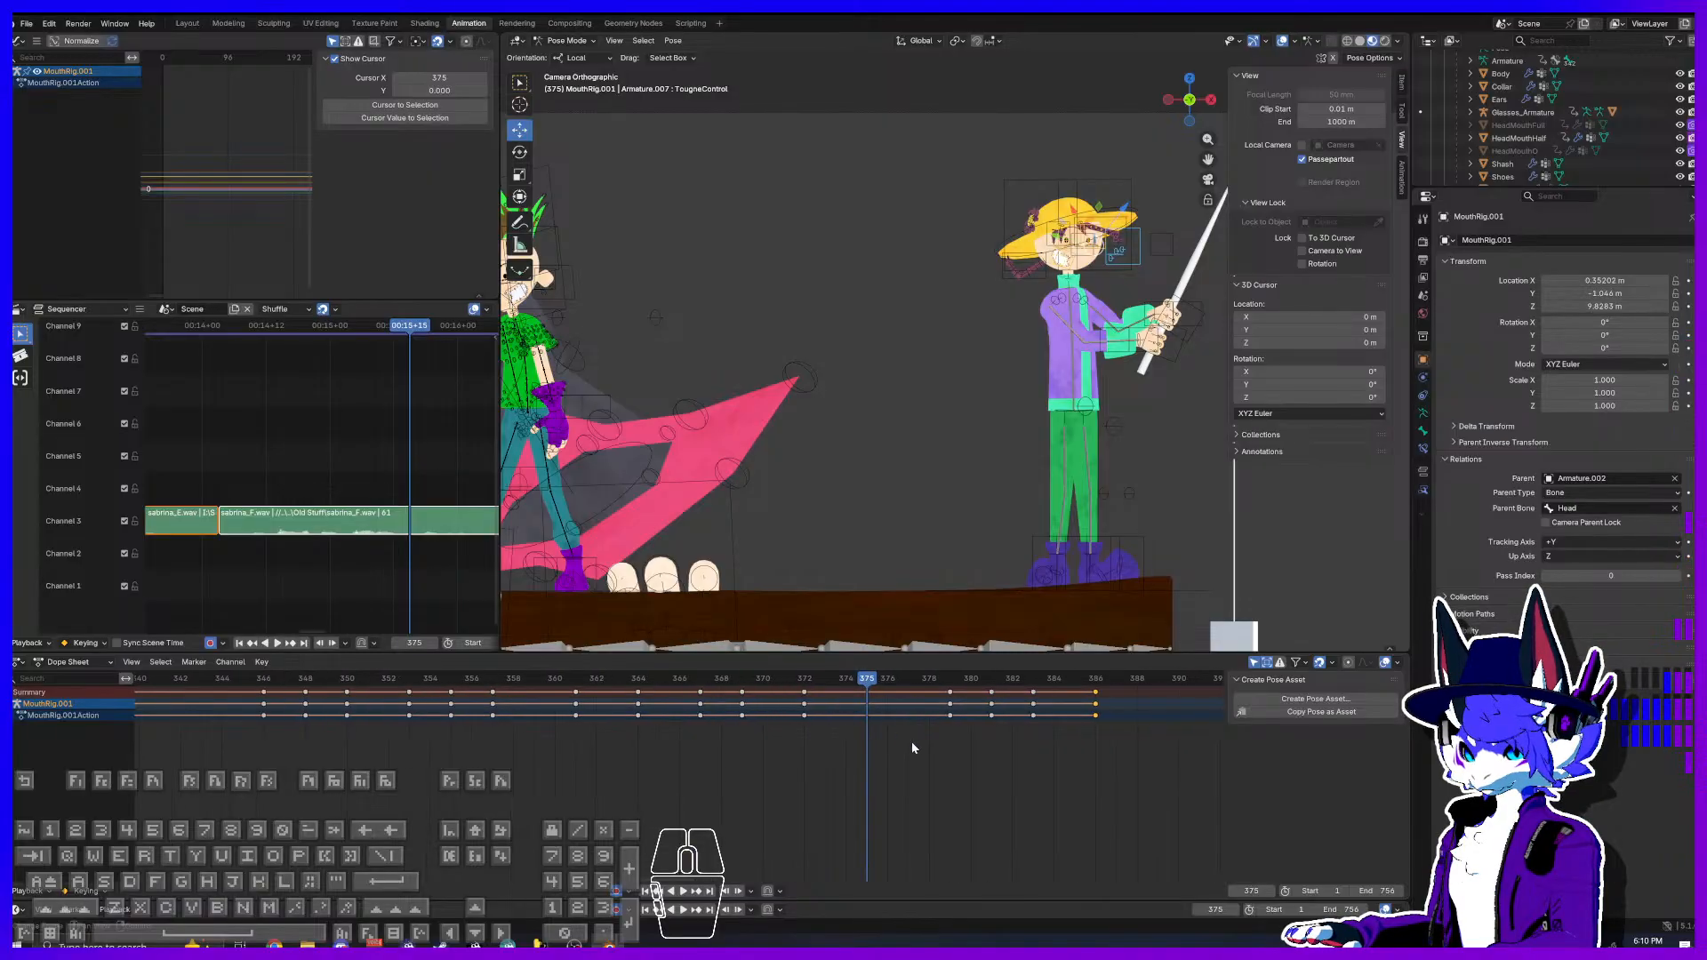
scroll(790, 711, "up", 2)
key("Escape")
left_click(789, 682)
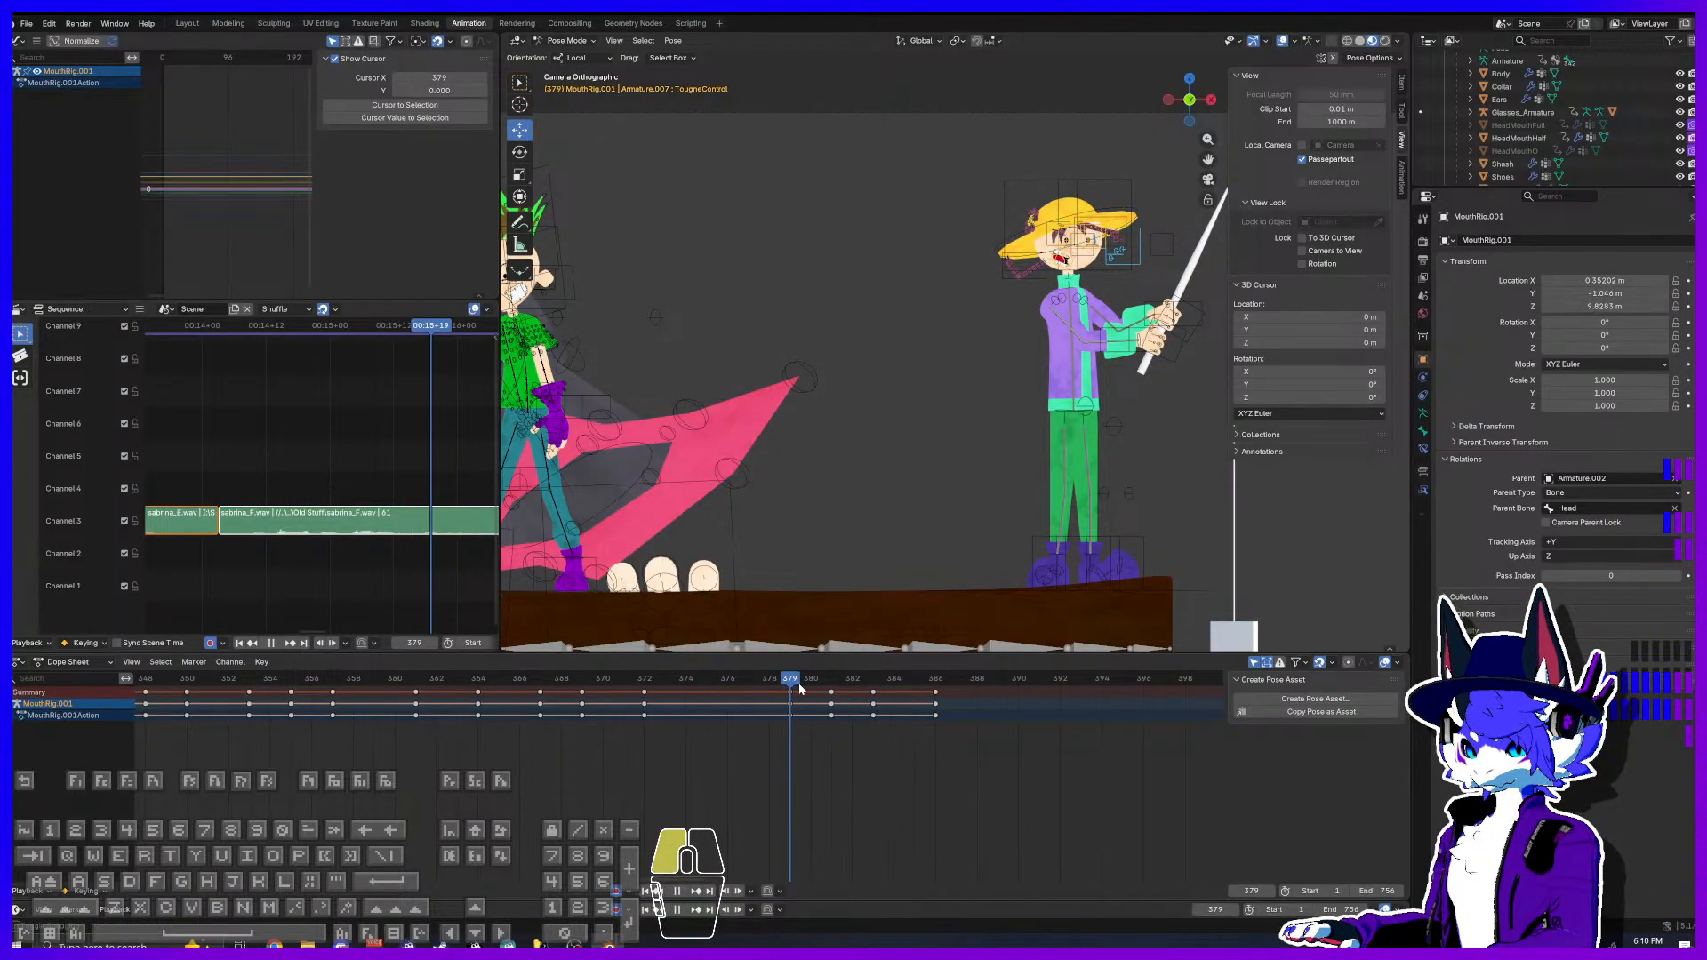
Step: Play the yellow-hat character's mouth movement from frame 375 to about frame 388
left_click_drag(791, 691, 730, 682)
left_click(725, 699)
left_click(712, 680)
key("space")
key("space")
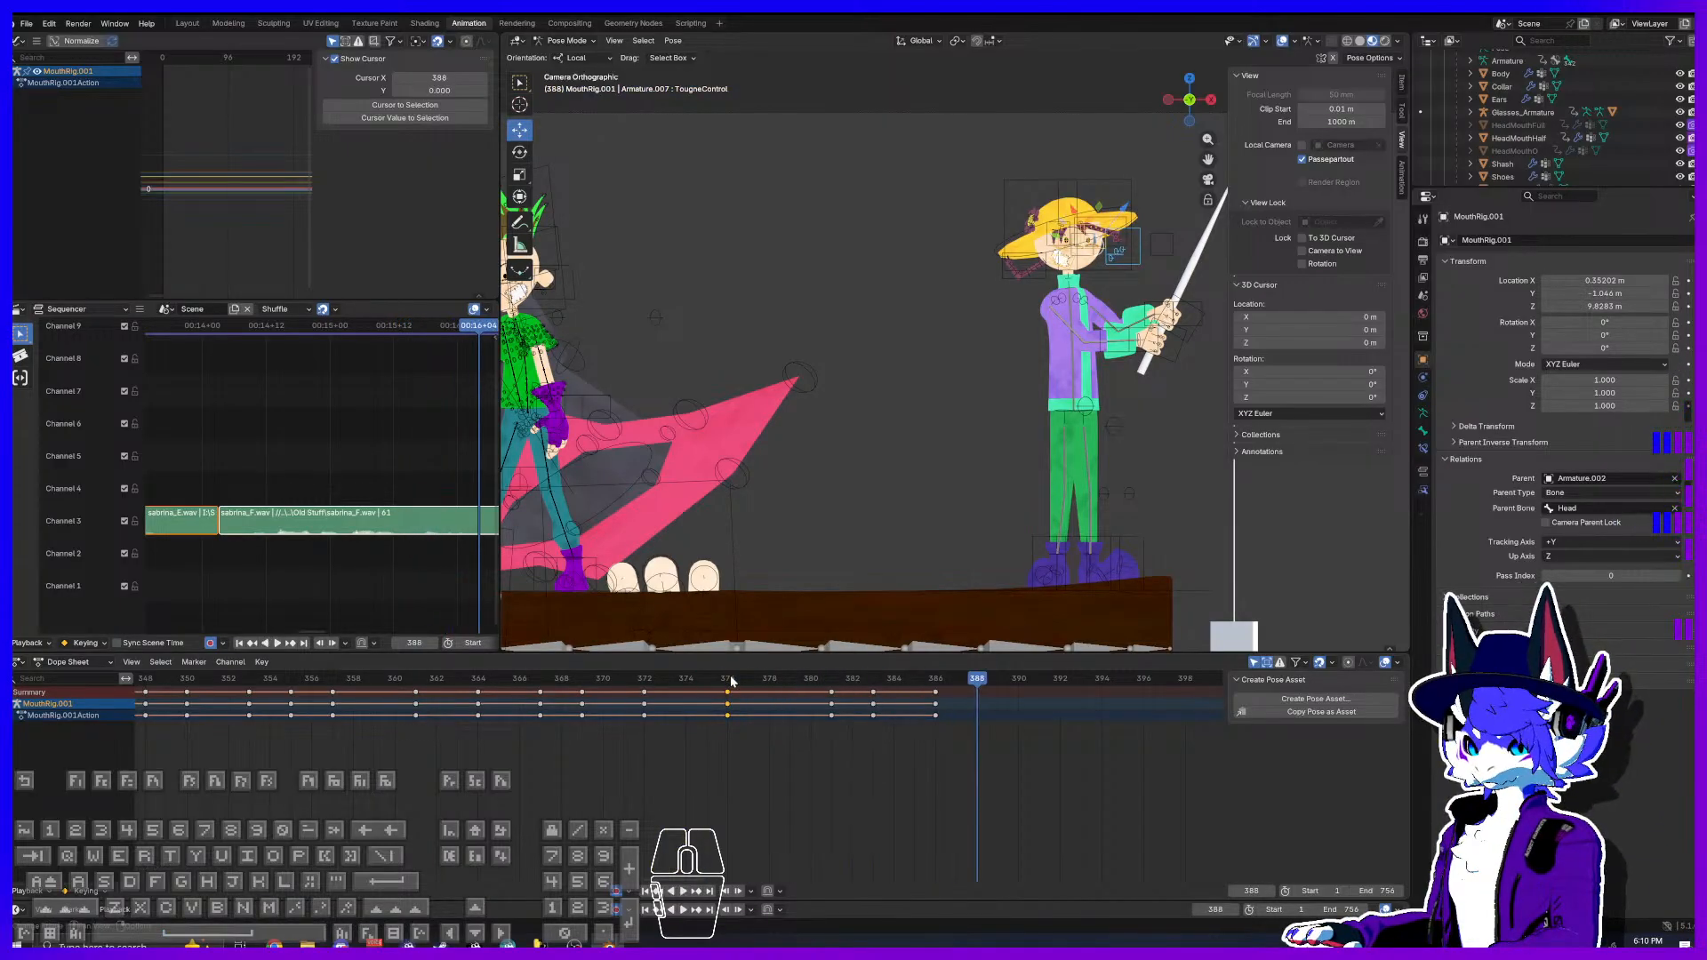
Step: Move the mouth keyframe at frame 376 to frame 375, and scrub the mouth movement up to frame 379
left_click(757, 682)
left_click(712, 682)
left_click_drag(727, 699, 710, 696)
left_click_drag(709, 682, 815, 695)
left_click_drag(708, 696, 707, 696)
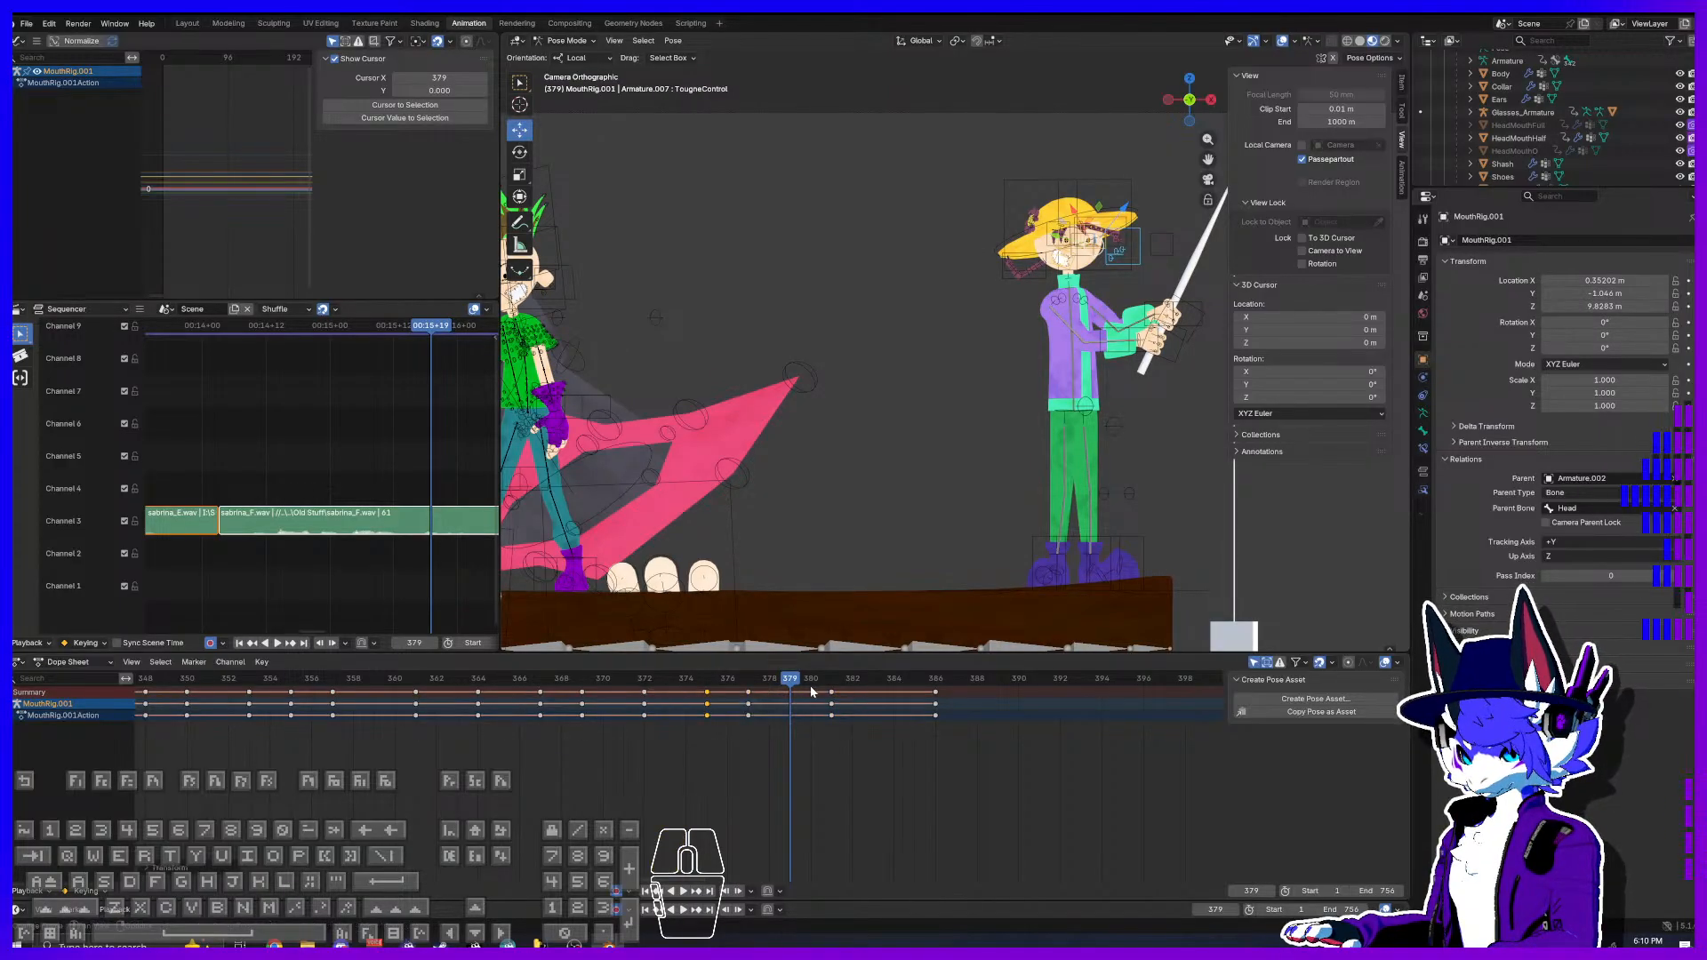
Step: Copy the mouth keyframe at frame 379 and paste it at frame 382
mouse_move(825, 692)
left_mouse_down()
mouse_move(788, 691)
mouse_move(939, 689)
mouse_move(841, 678)
mouse_move(873, 687)
mouse_move(853, 694)
left_mouse_up()
key("i")
key("ctrl+v")
left_click(793, 691)
key("ctrl+c")
key("ctrl+v")
Step: Play the lip sync from frame 351, and move the last mouth keyframe to frame 388 and replay it
left_click_drag(877, 682, 214, 701)
key("space")
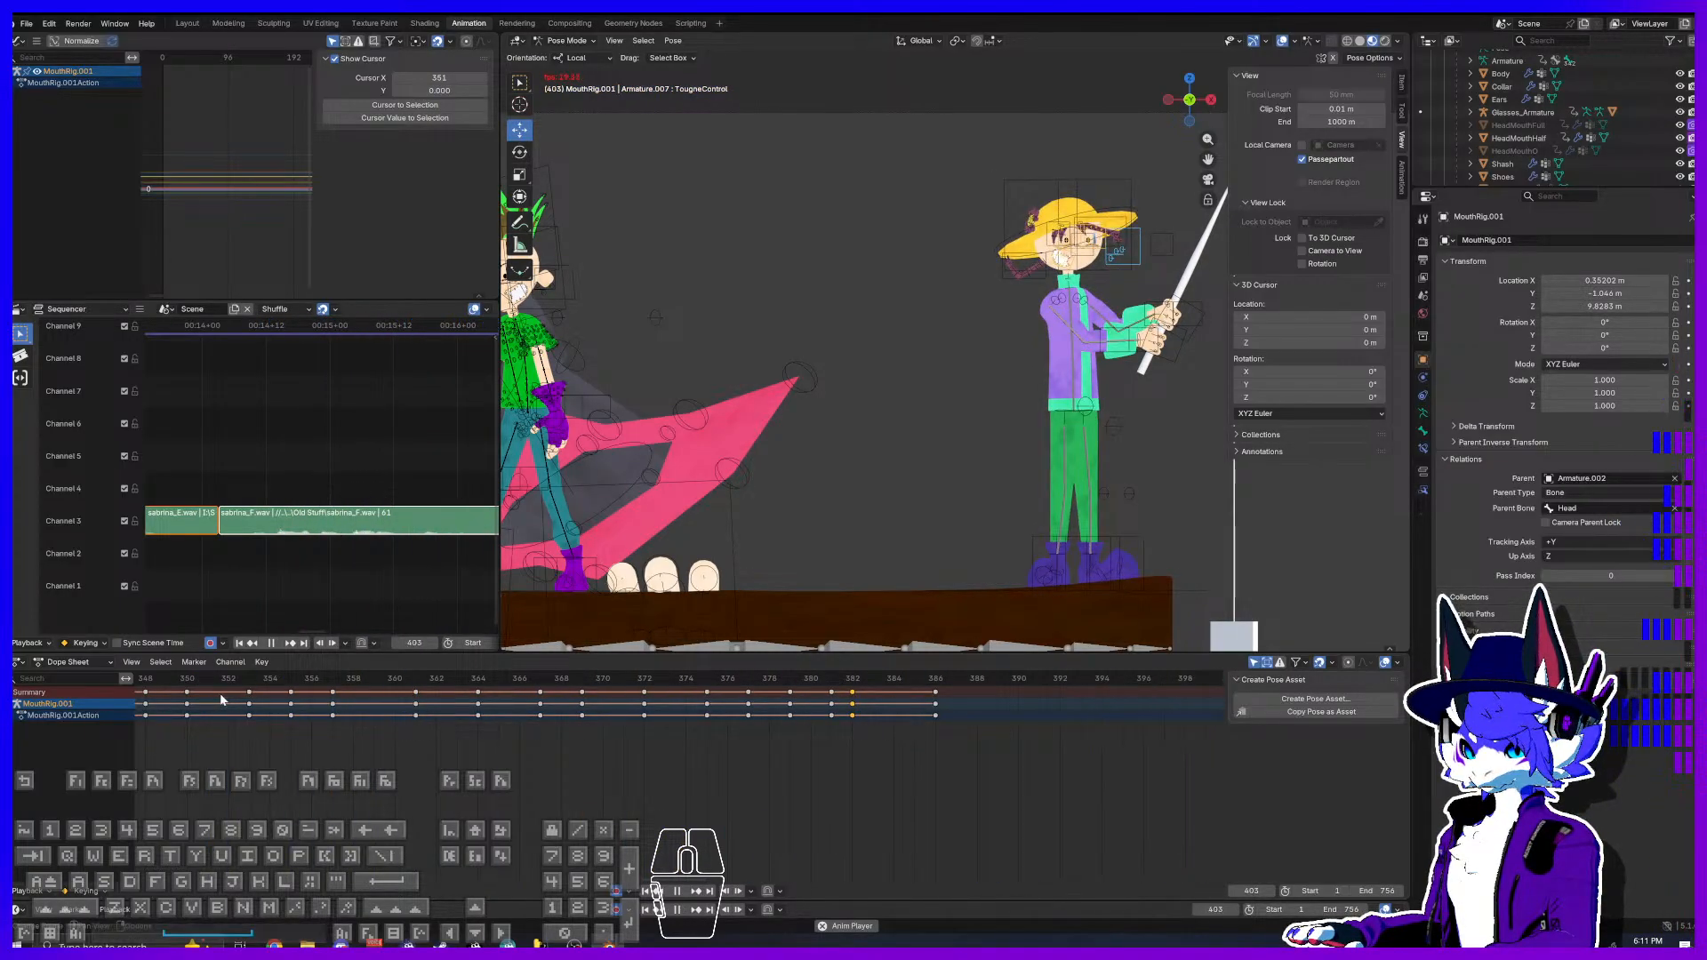
key("space")
left_click_drag(935, 699, 242, 669)
key("space")
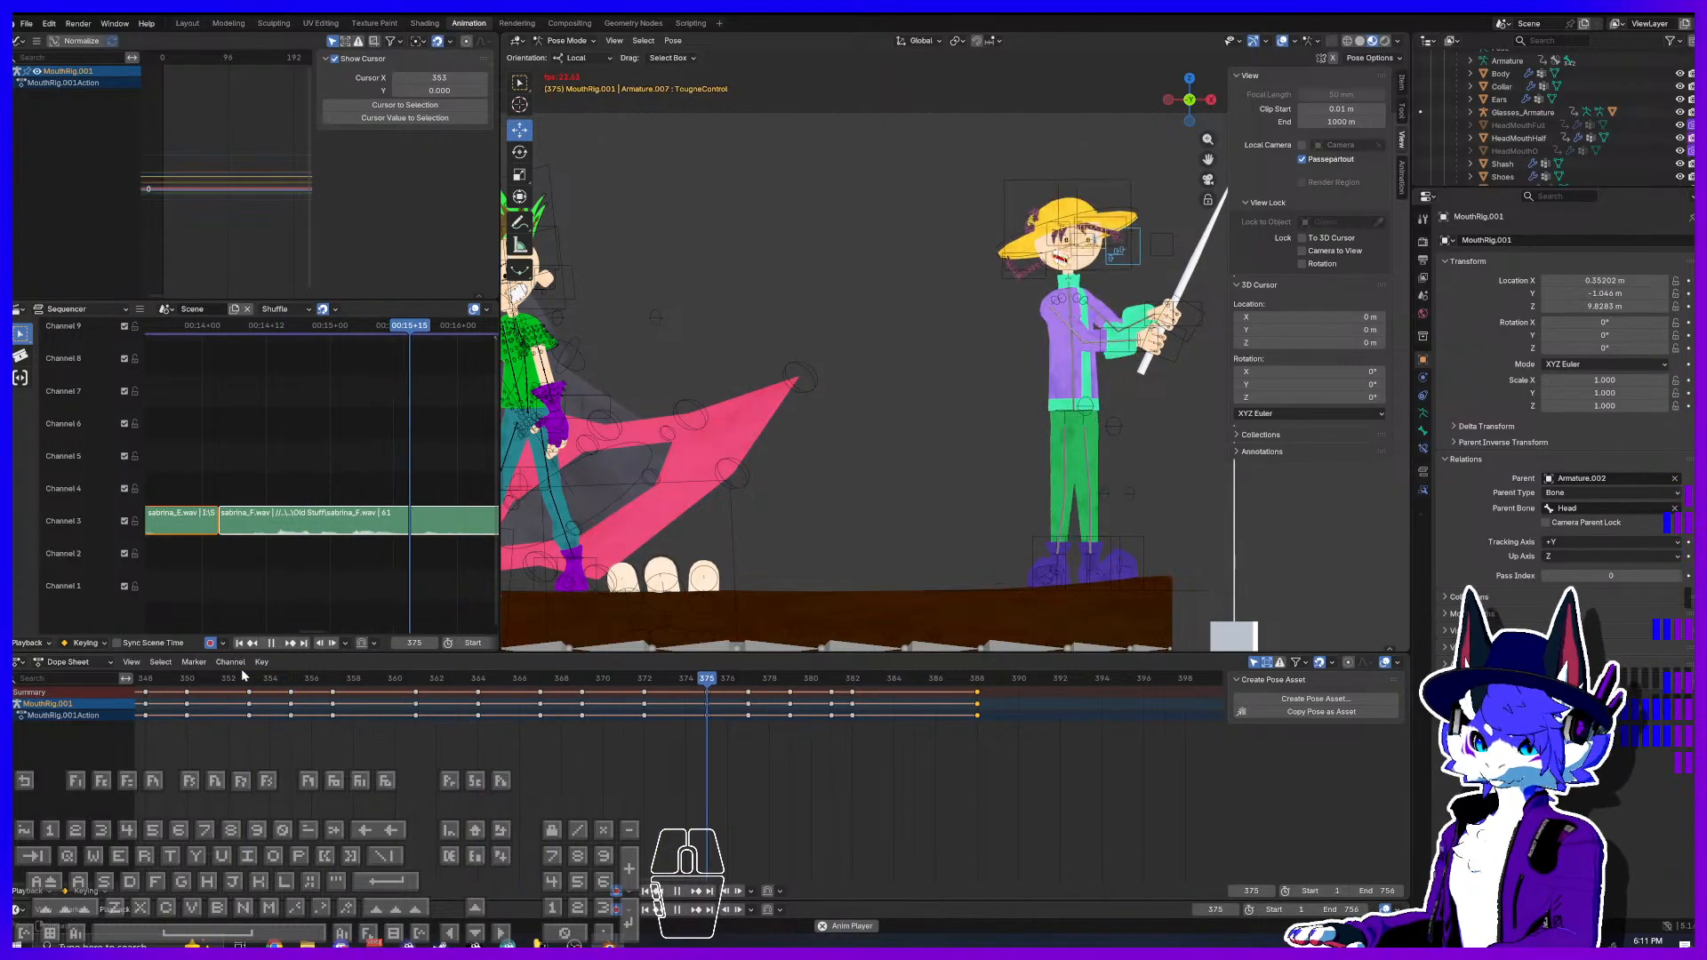
key("space")
Step: Play the finished lip sync from frame 341 to about frame 415
scroll(335, 736, "down", 6)
scroll(337, 739, "down", 6)
middle_click_drag(394, 748, 409, 748)
left_click(429, 677)
key("space")
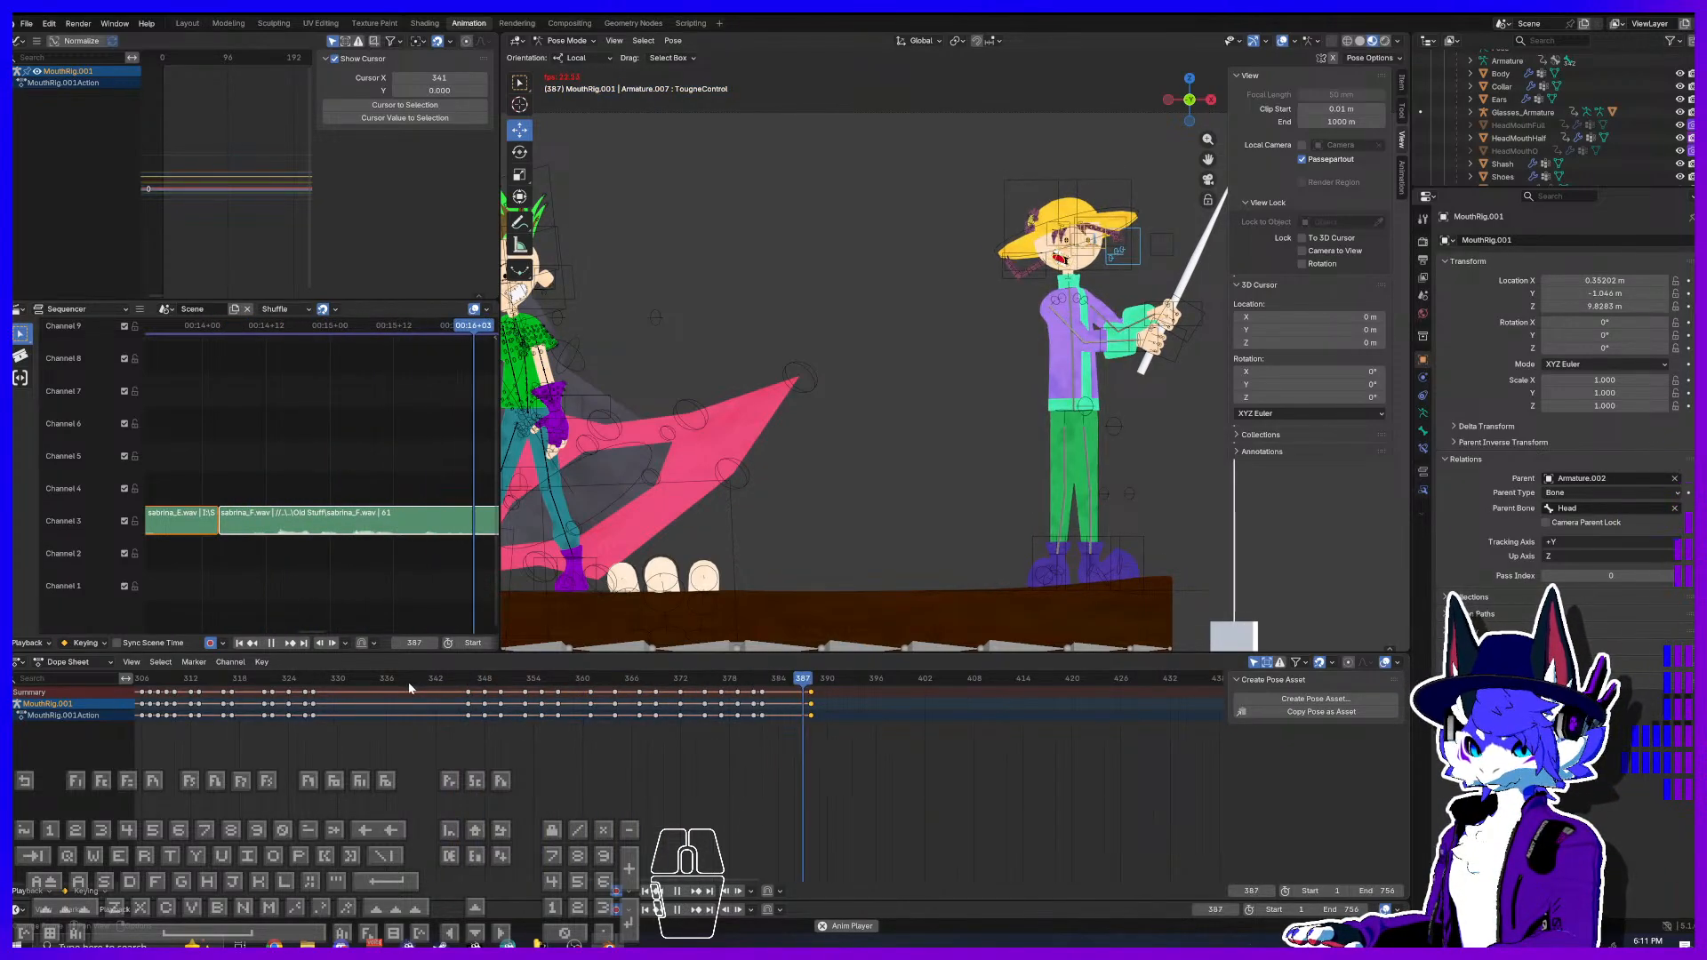
key("space")
Step: Check the whole shot through the camera up to frame 384, and save and close the Hat Swap file
key("KP_0")
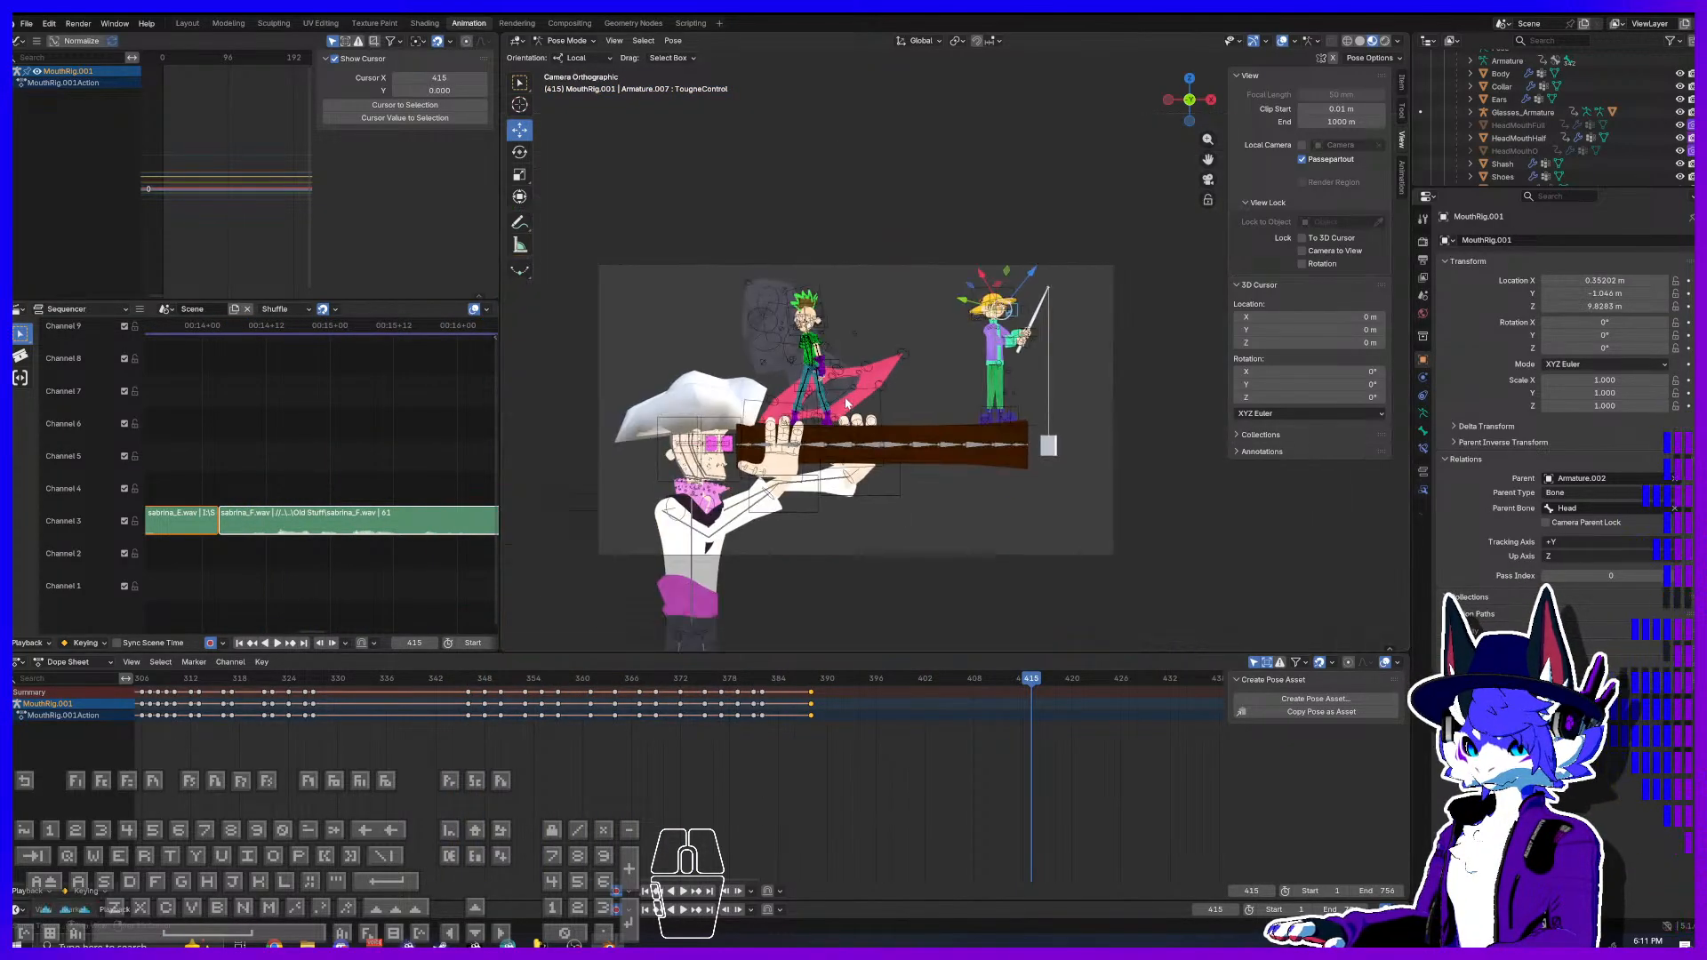
scroll(861, 416, "up", 3)
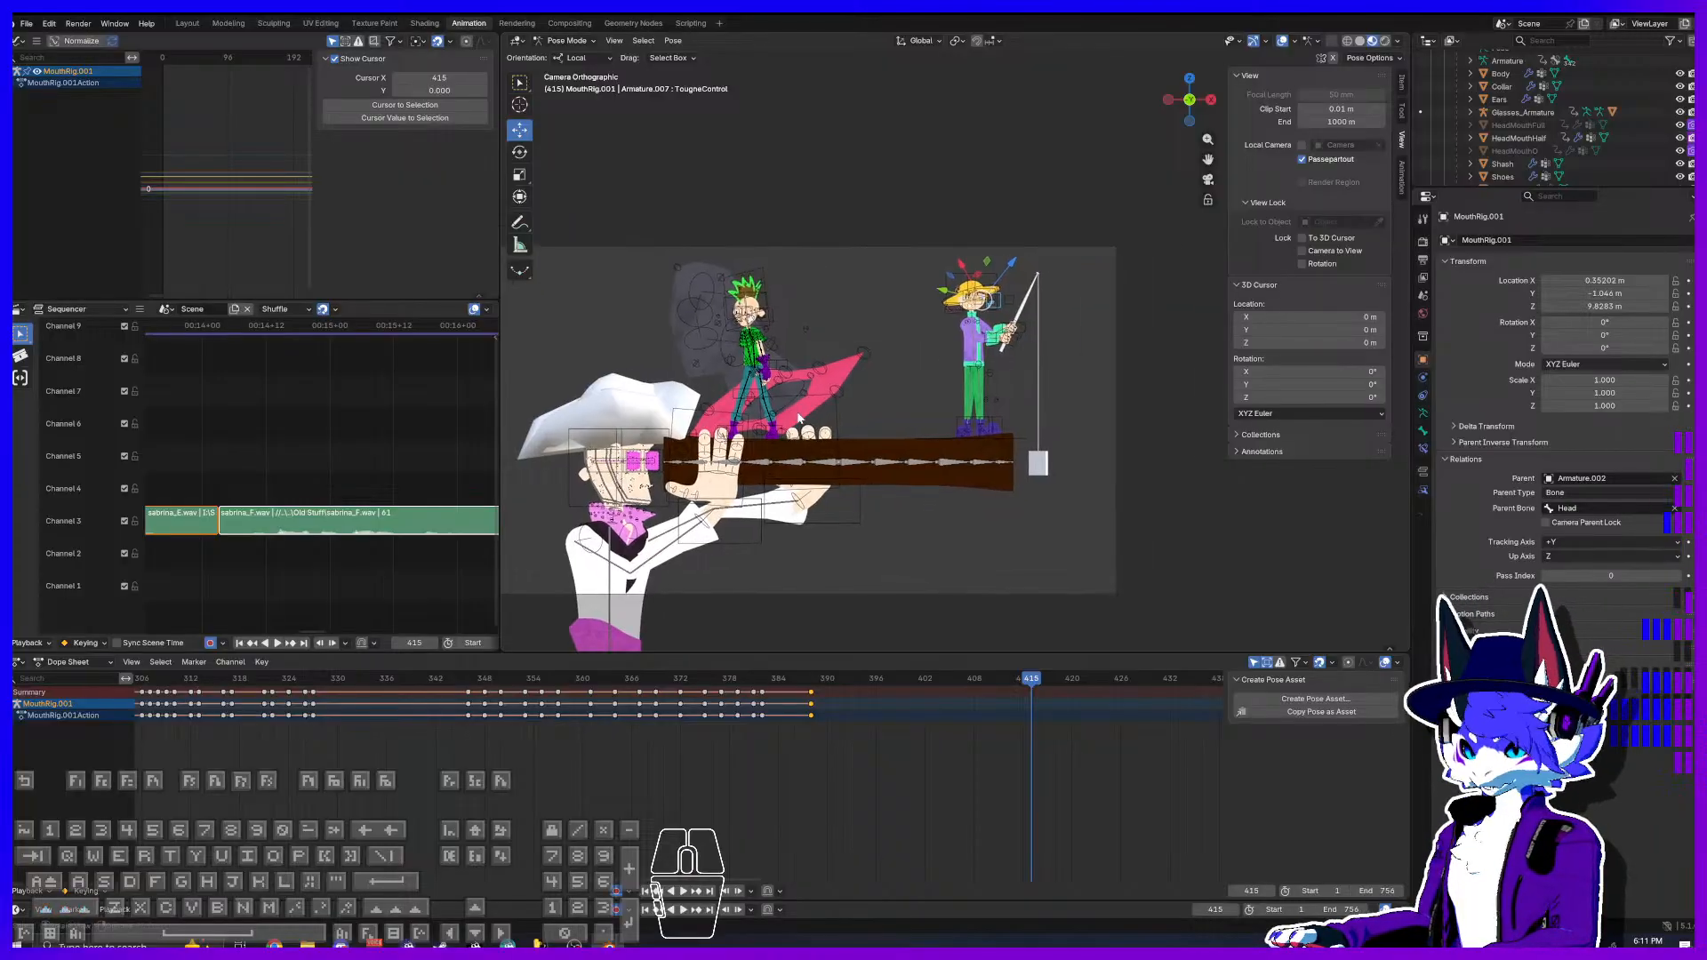
middle_click_drag(357, 730, 590, 753)
left_click_drag(622, 683, 1013, 677)
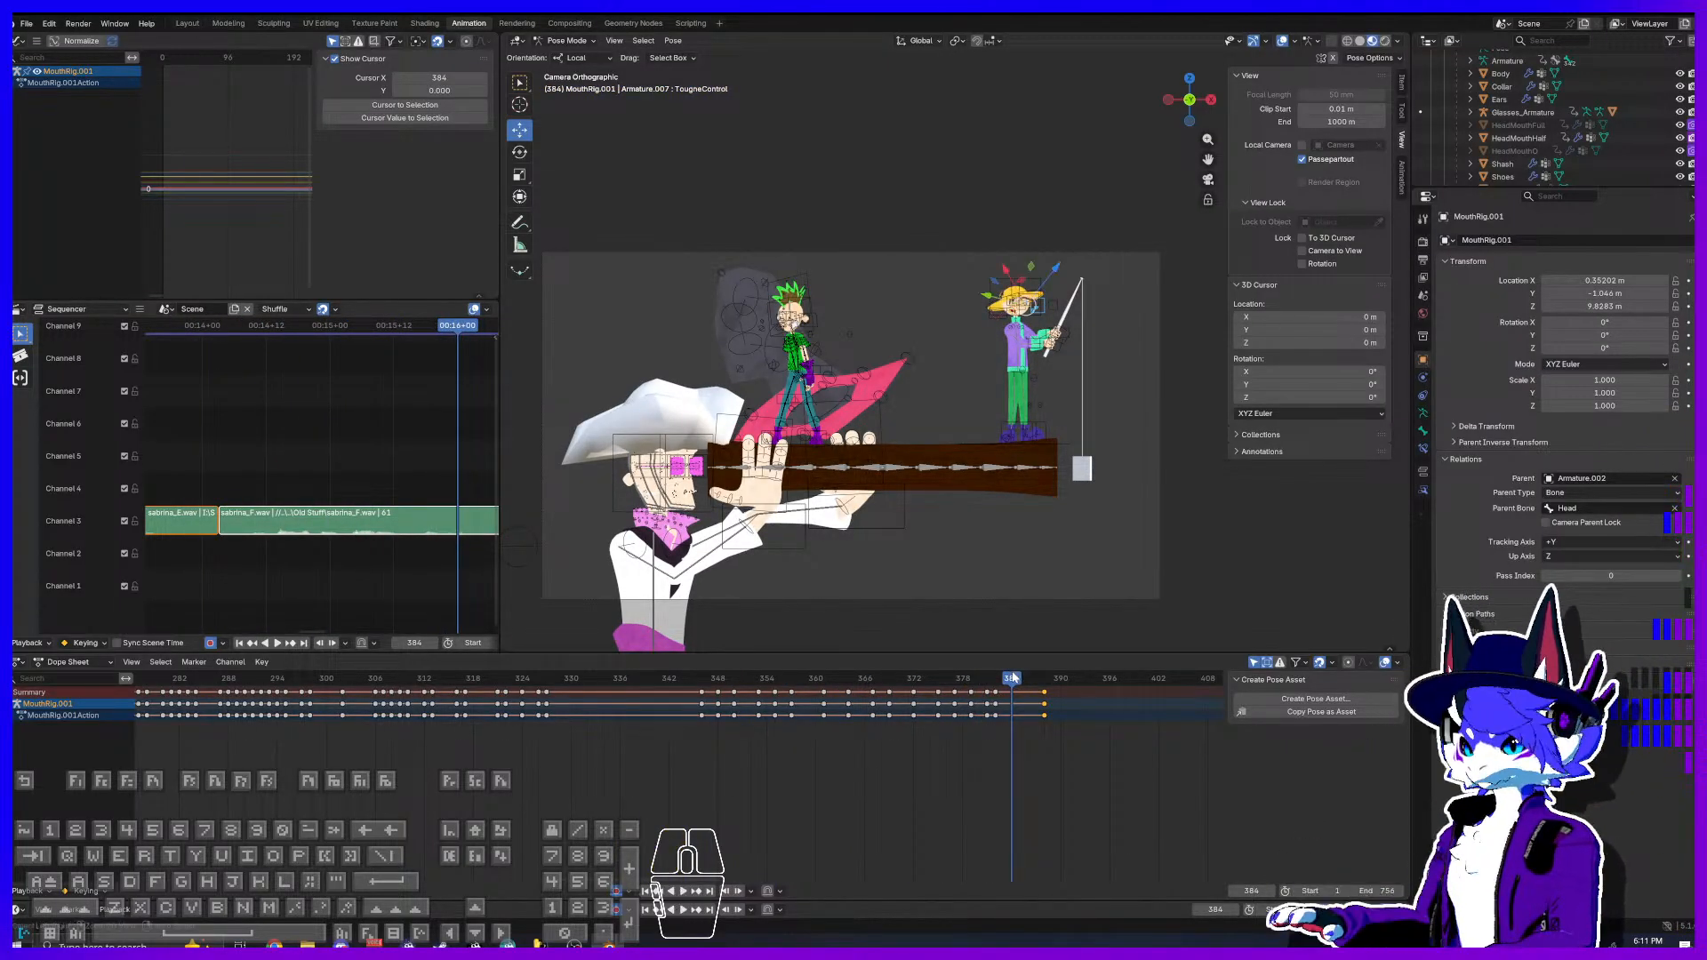
key("ctrl+s")
left_click(1686, 9)
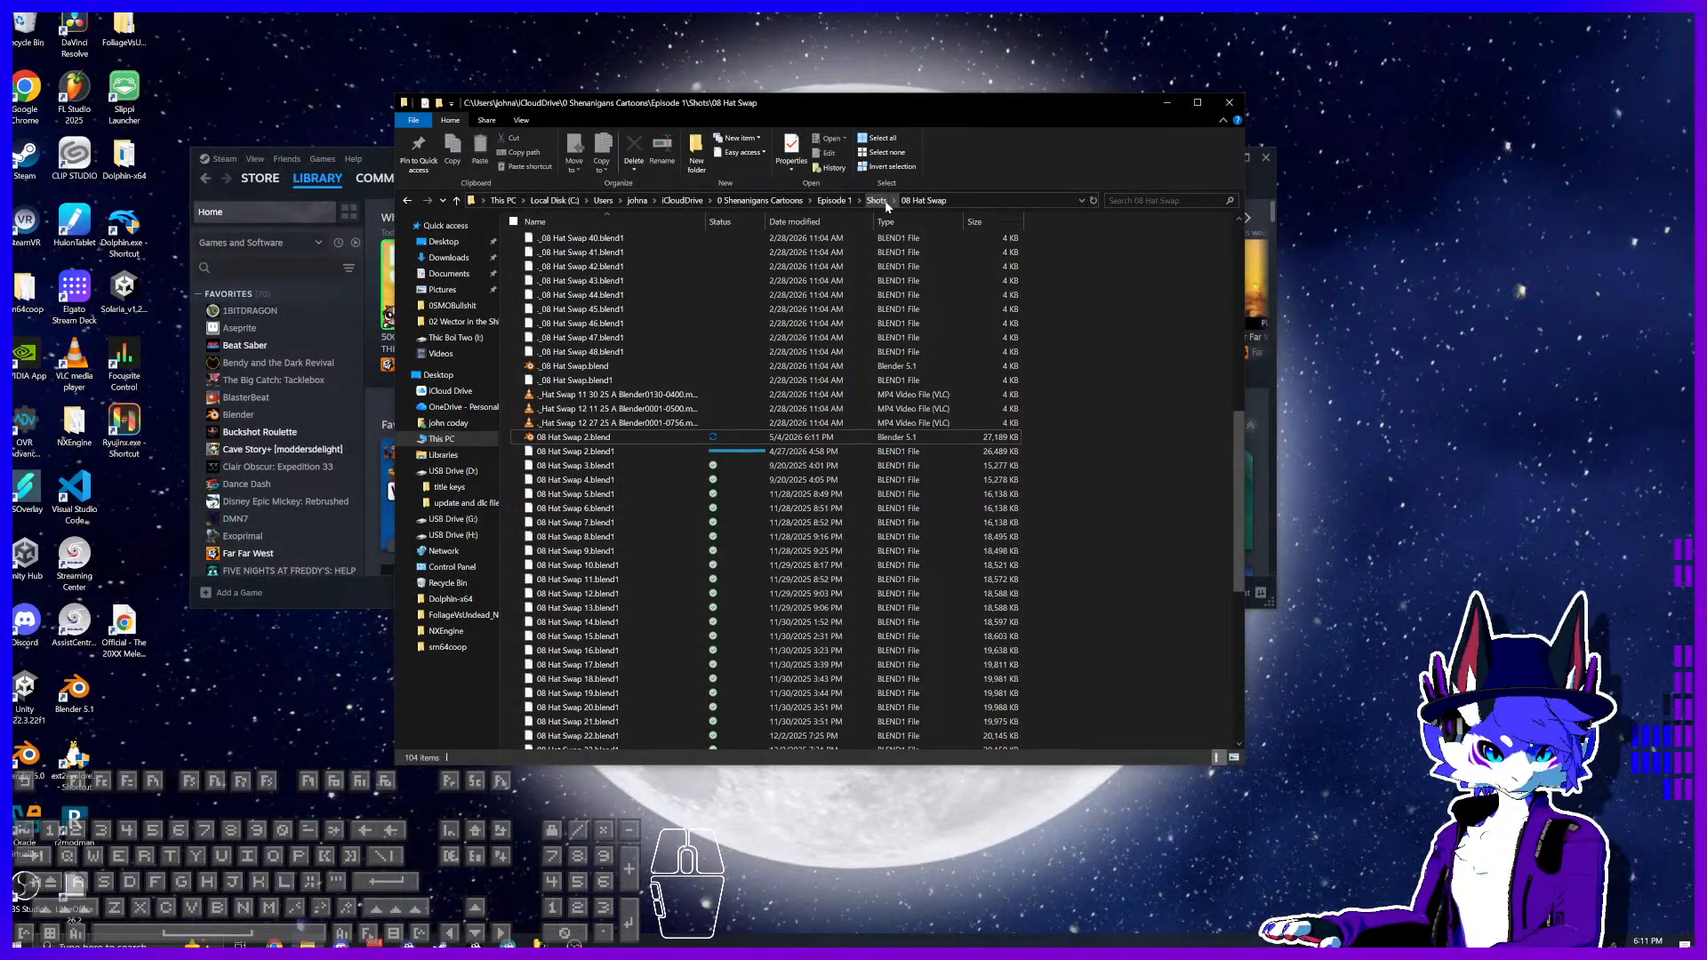
Step: Open Simon and Seb Catch Log and Run.blend from the 09 Simon and Seb Catch Log and run folder in Shots
left_click(877, 201)
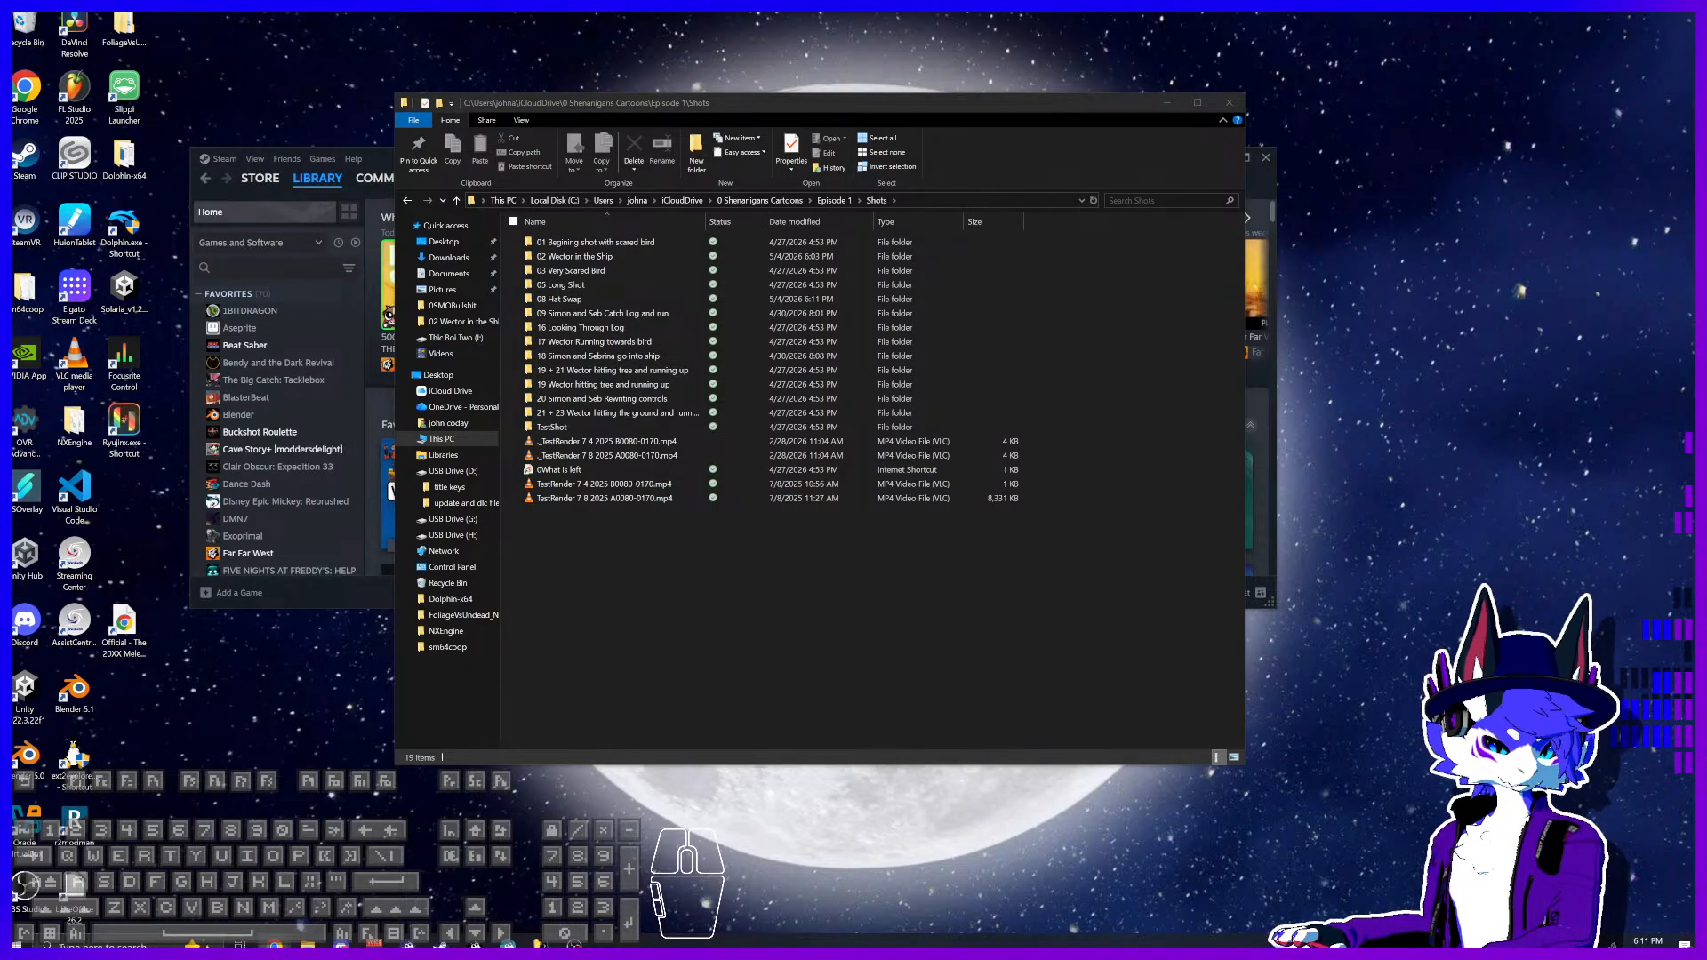
double_click(561, 314)
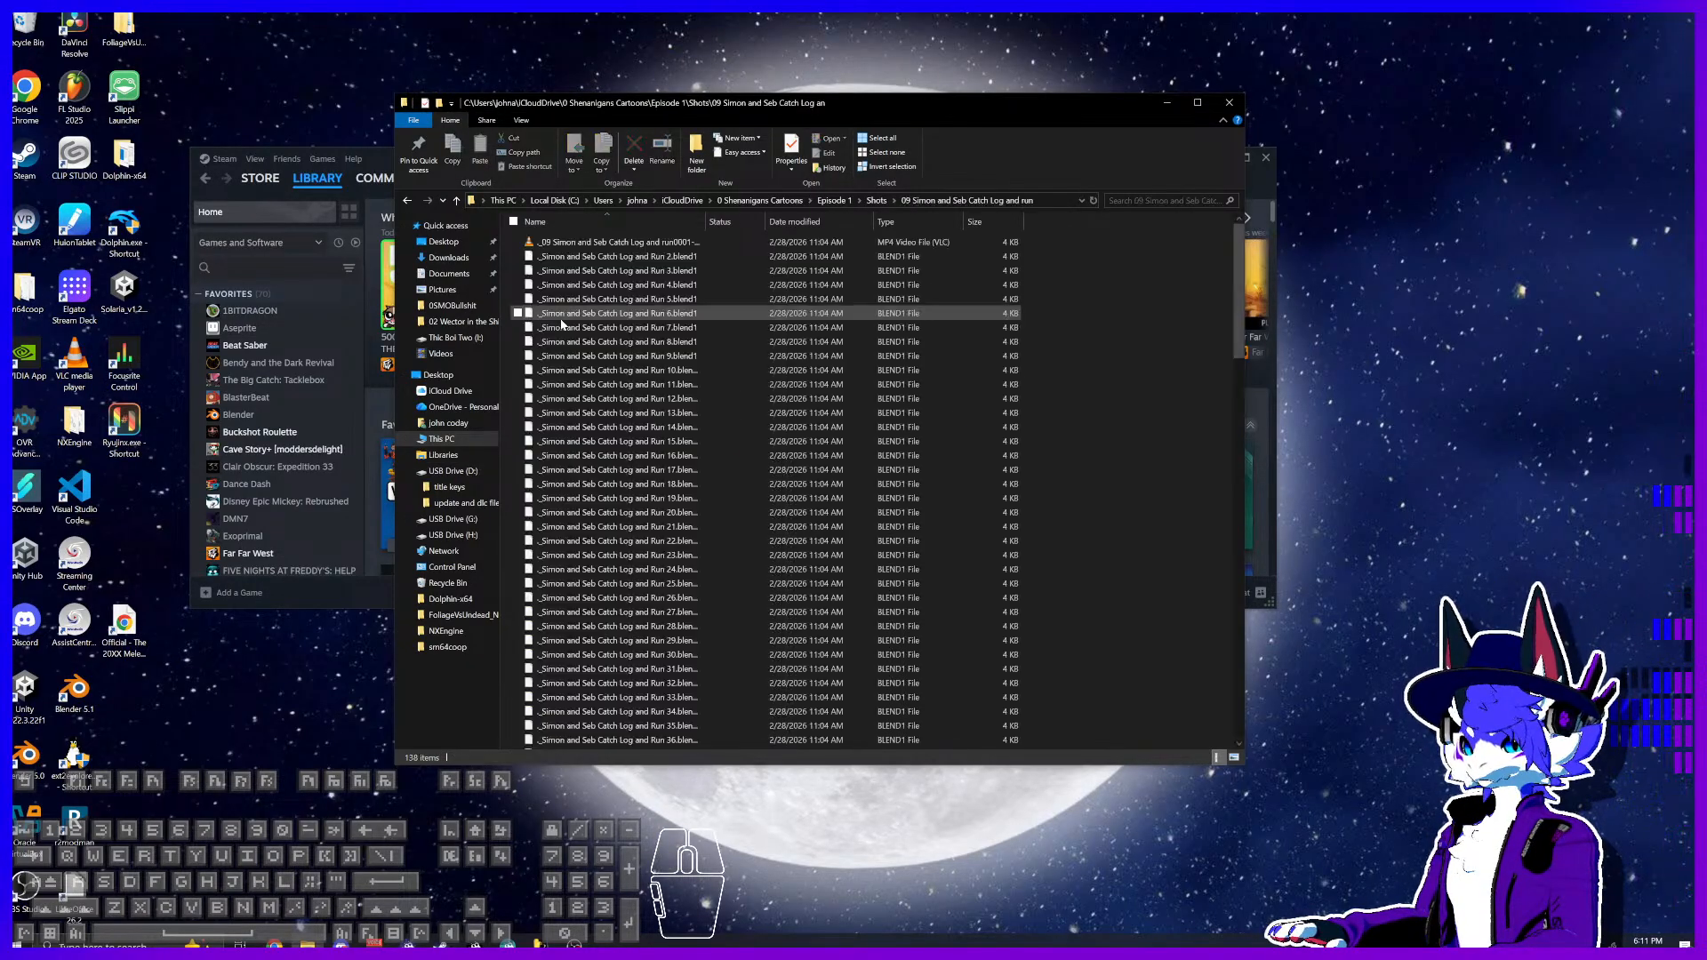
scroll(622, 374, "down", 20)
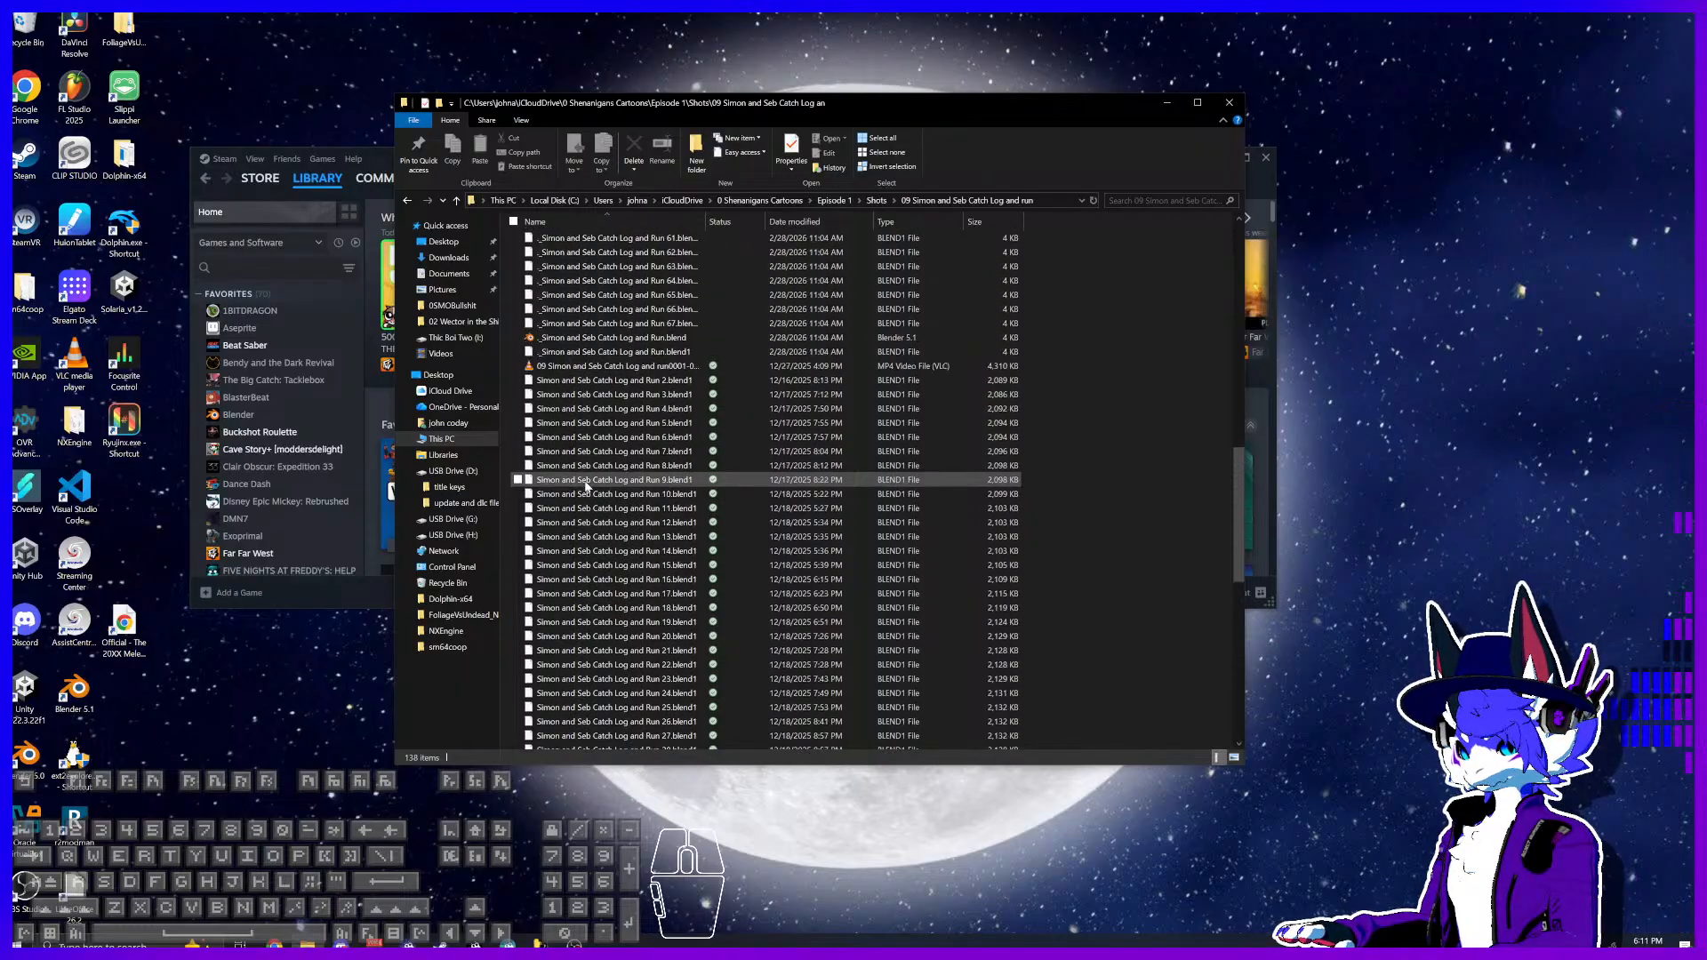
scroll(652, 384, "down", 14)
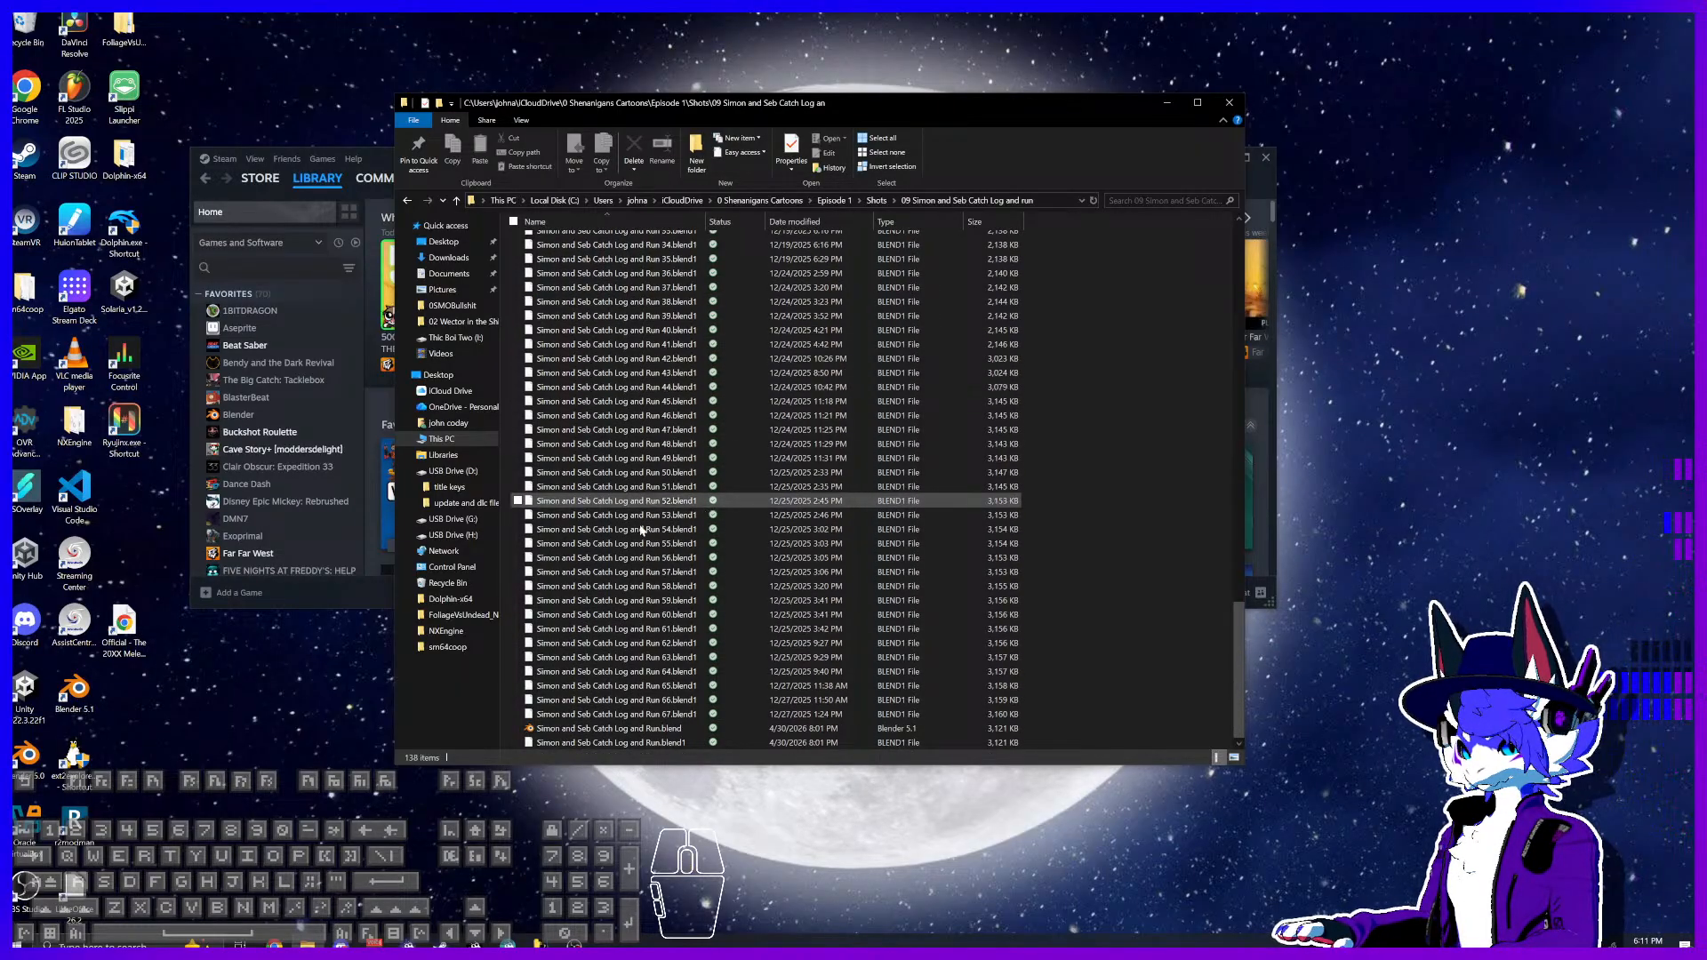
double_click(676, 729)
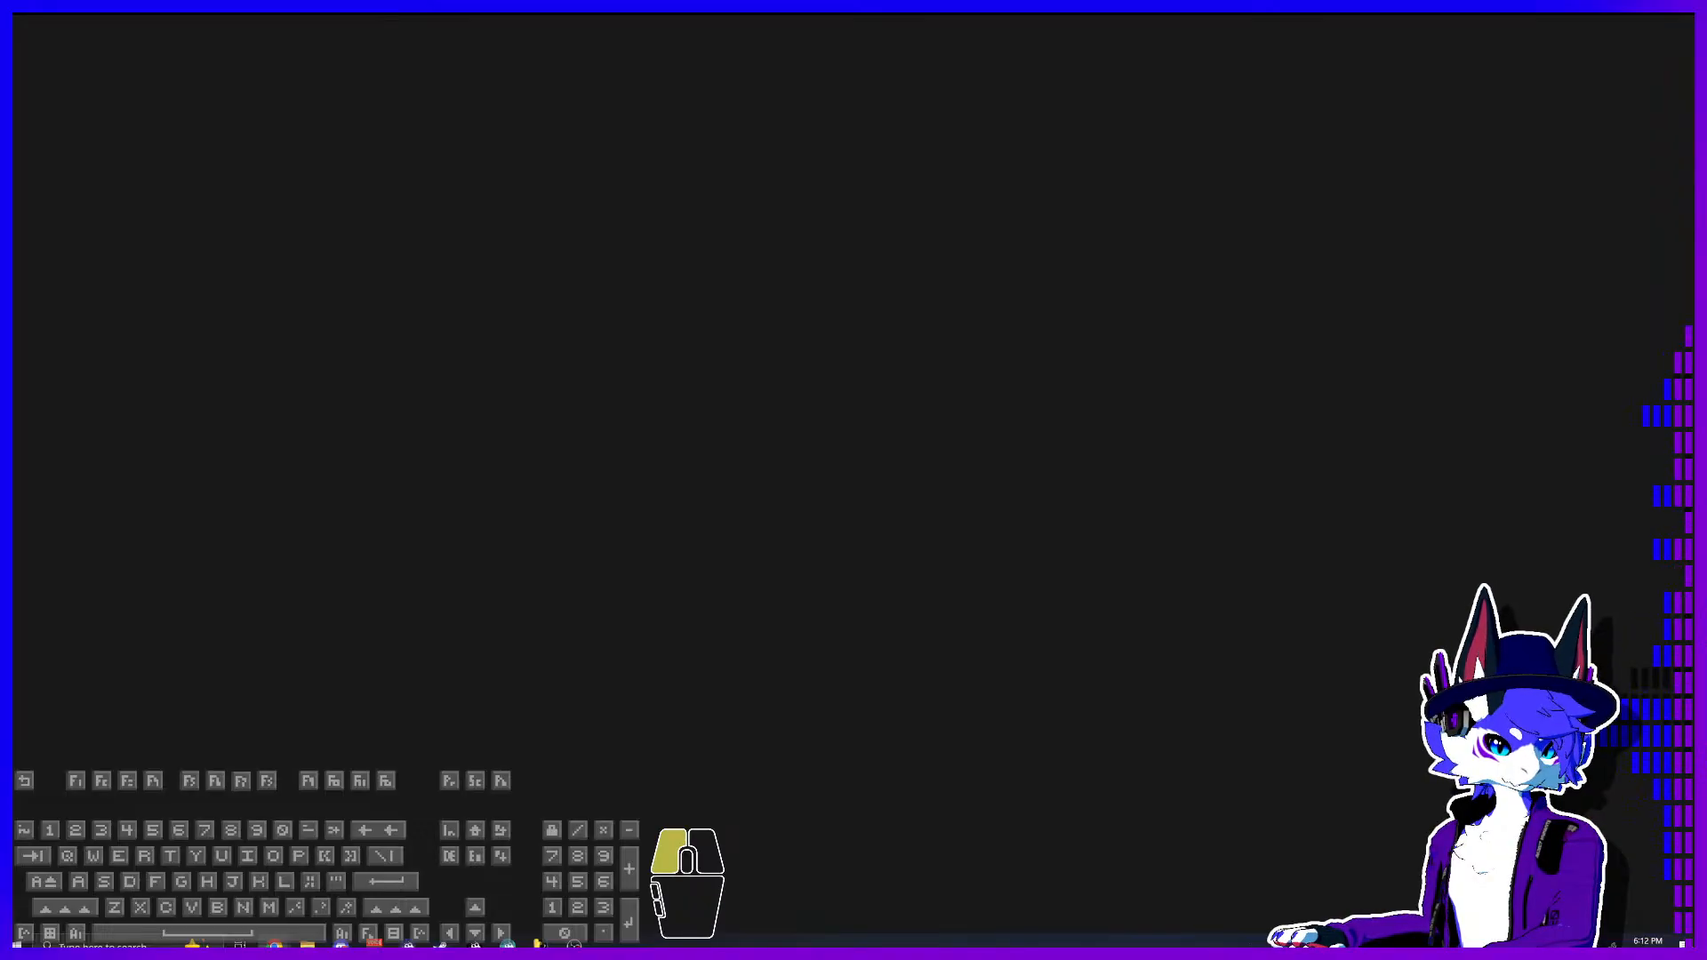
key("m")
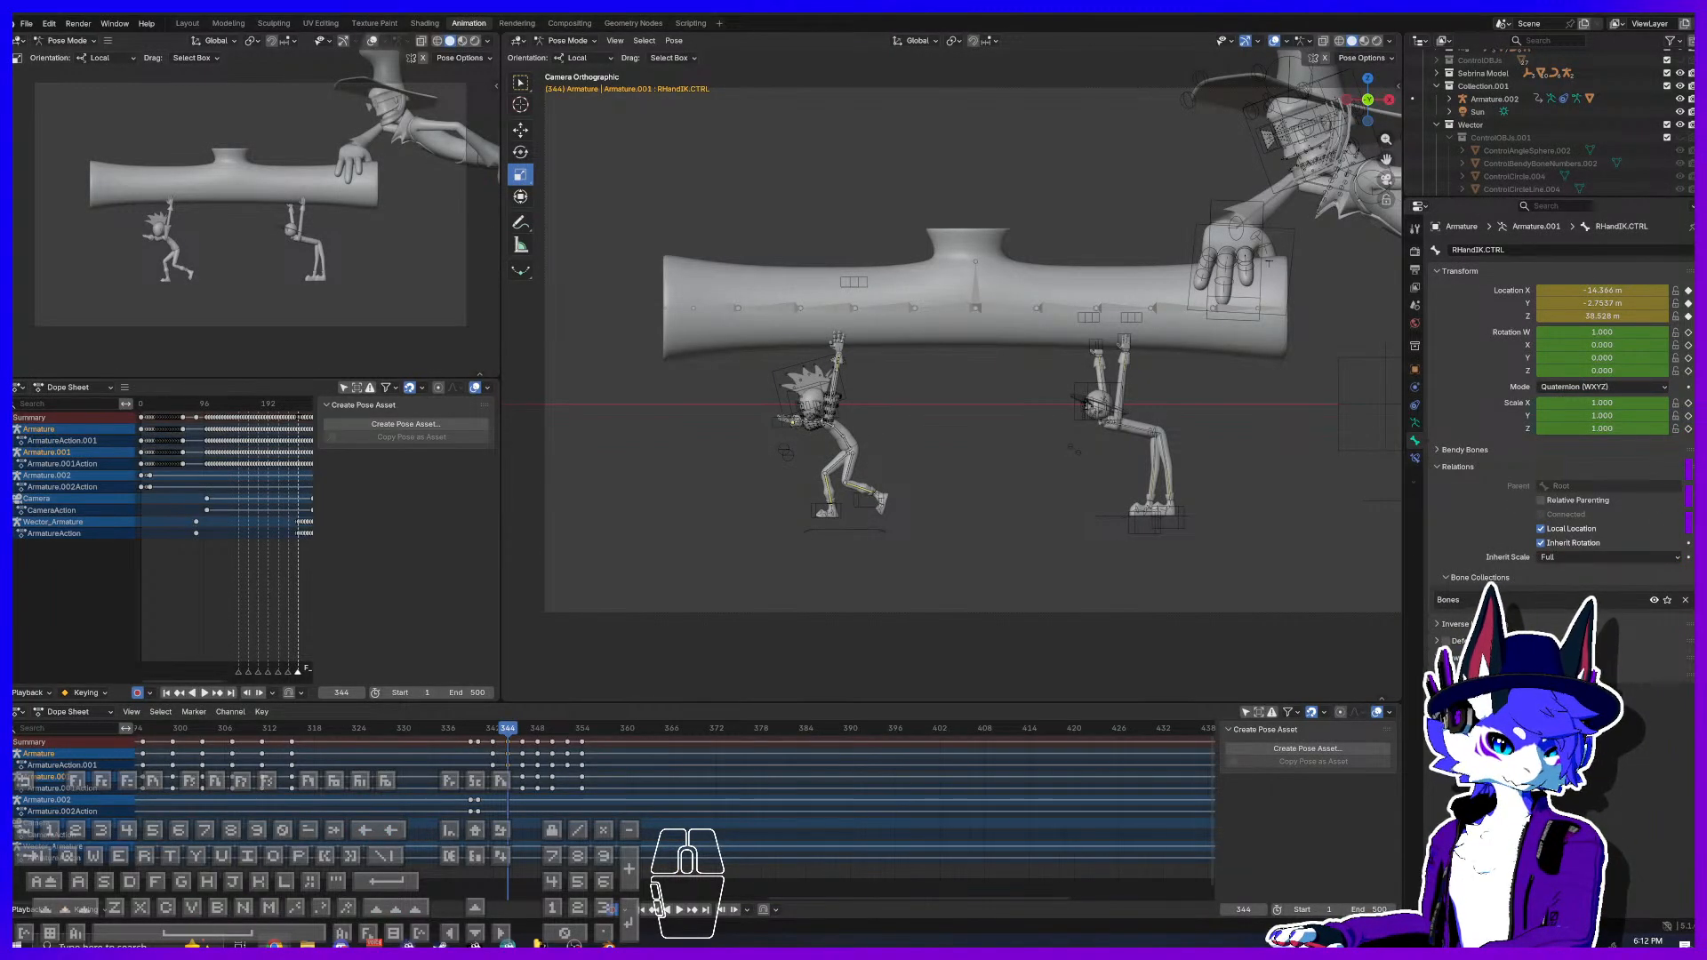
Step: Replay the two characters' movement under the log several times, starting from about frames 336 and 325
left_click_drag(489, 737, 448, 735)
key("space")
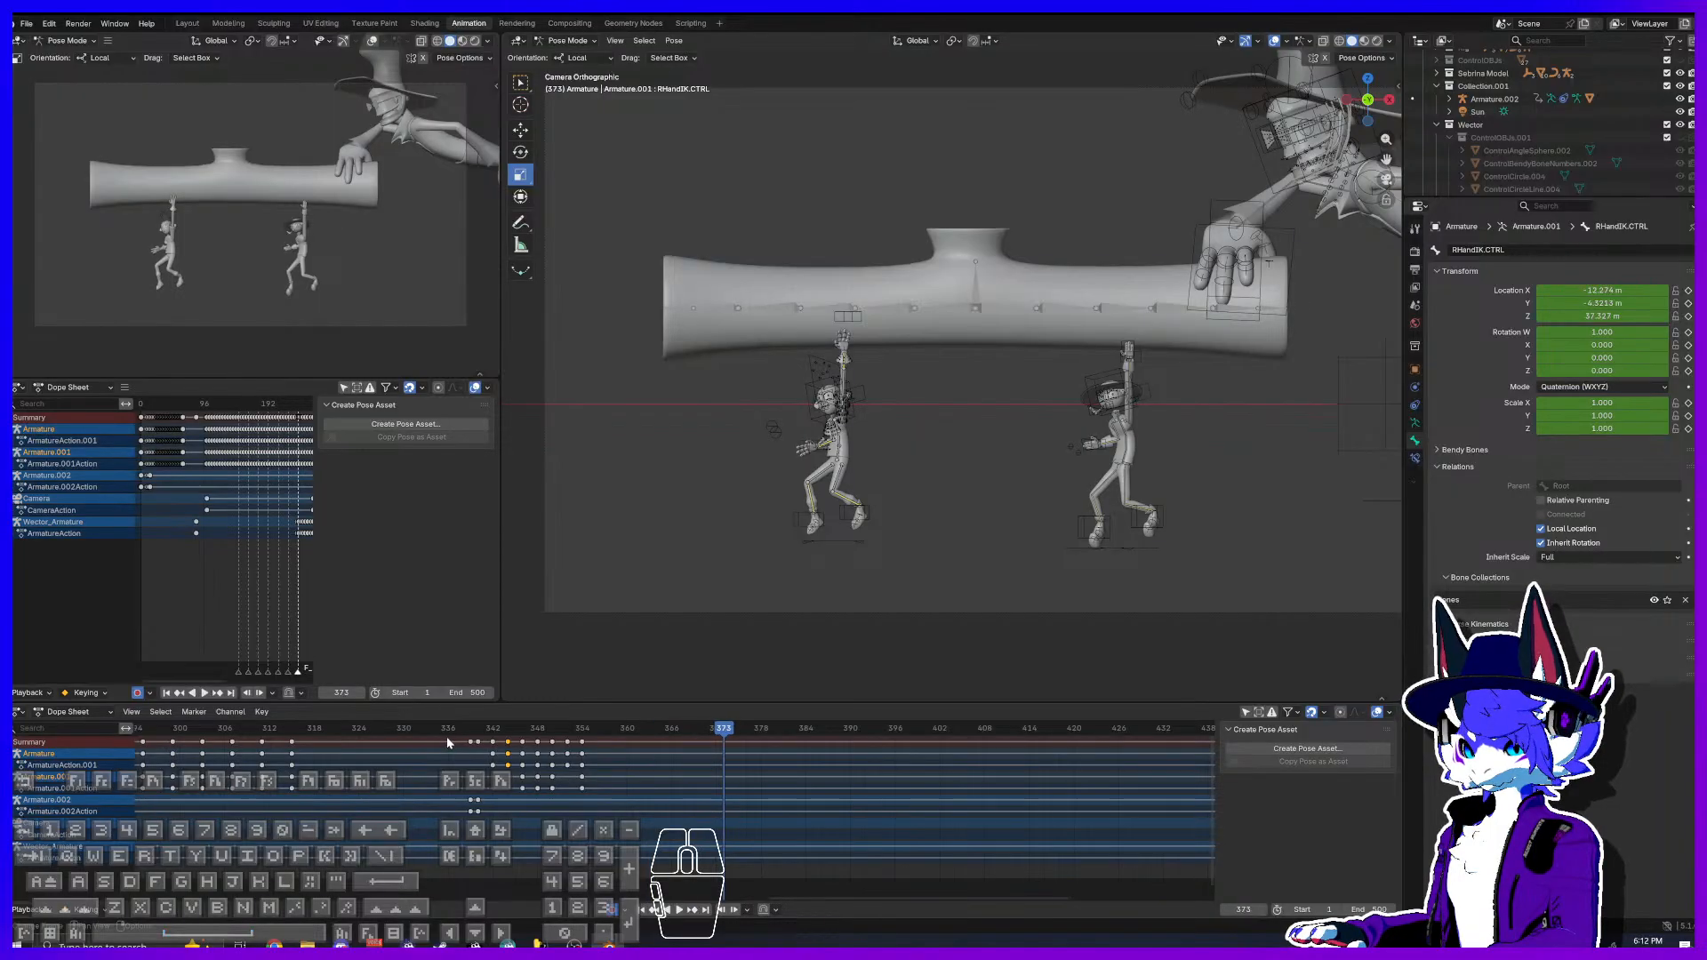
left_click(449, 731)
left_click(451, 730)
left_click(450, 731)
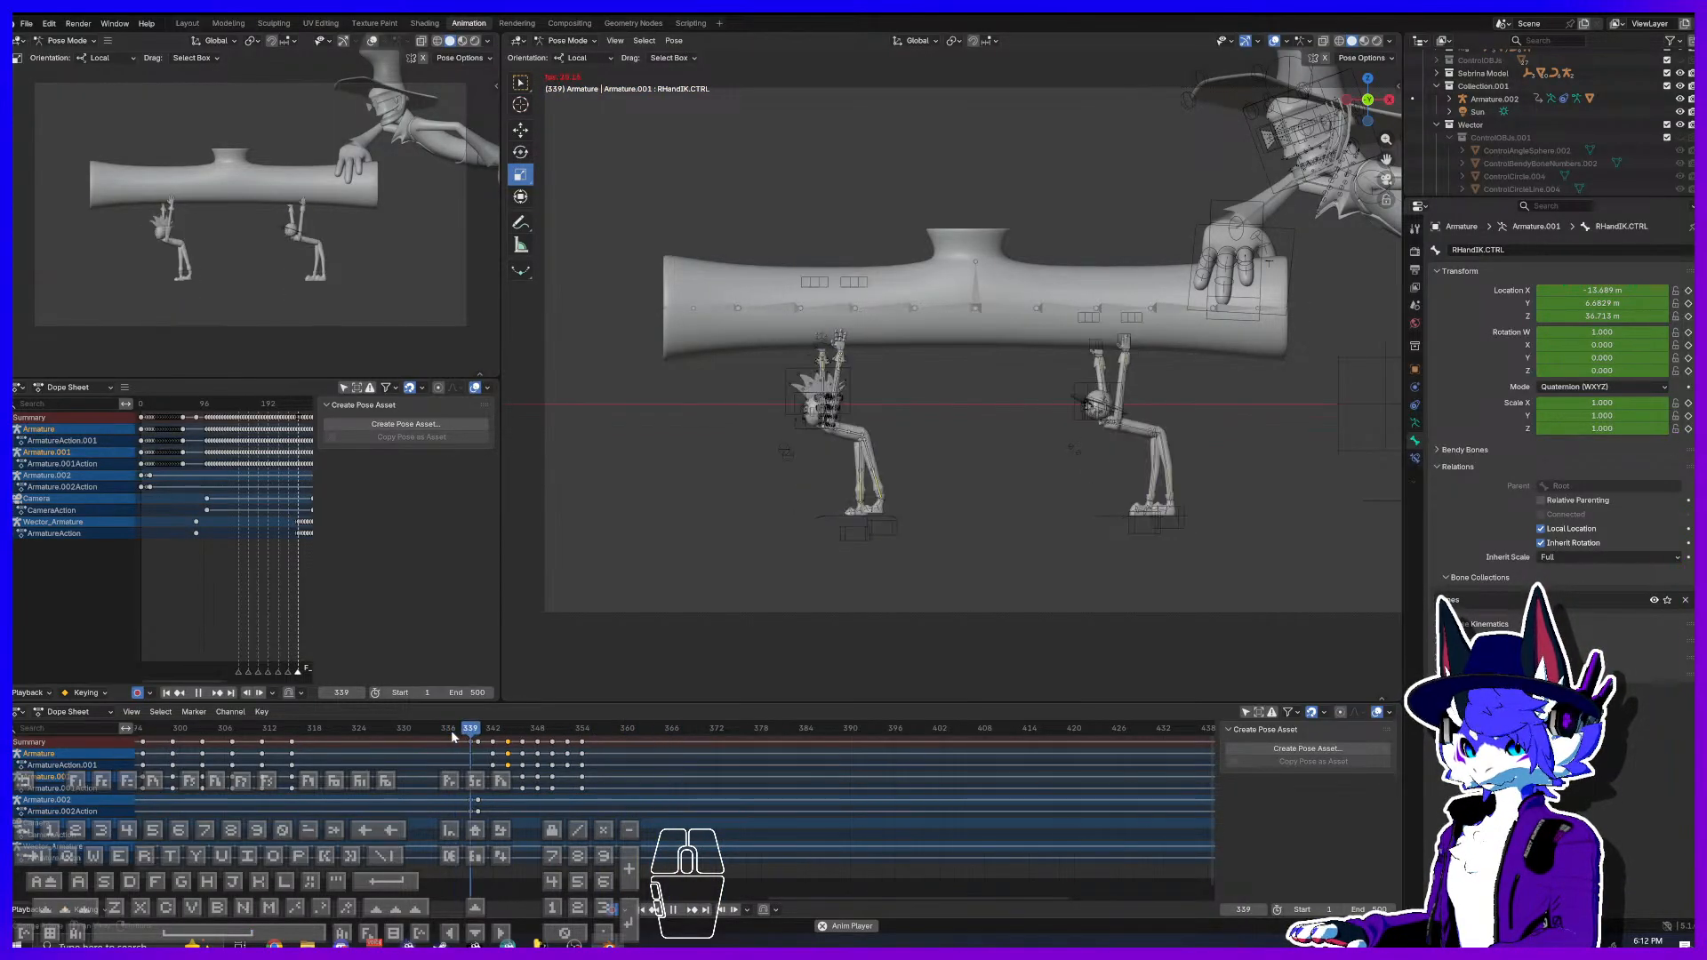
left_click(380, 736)
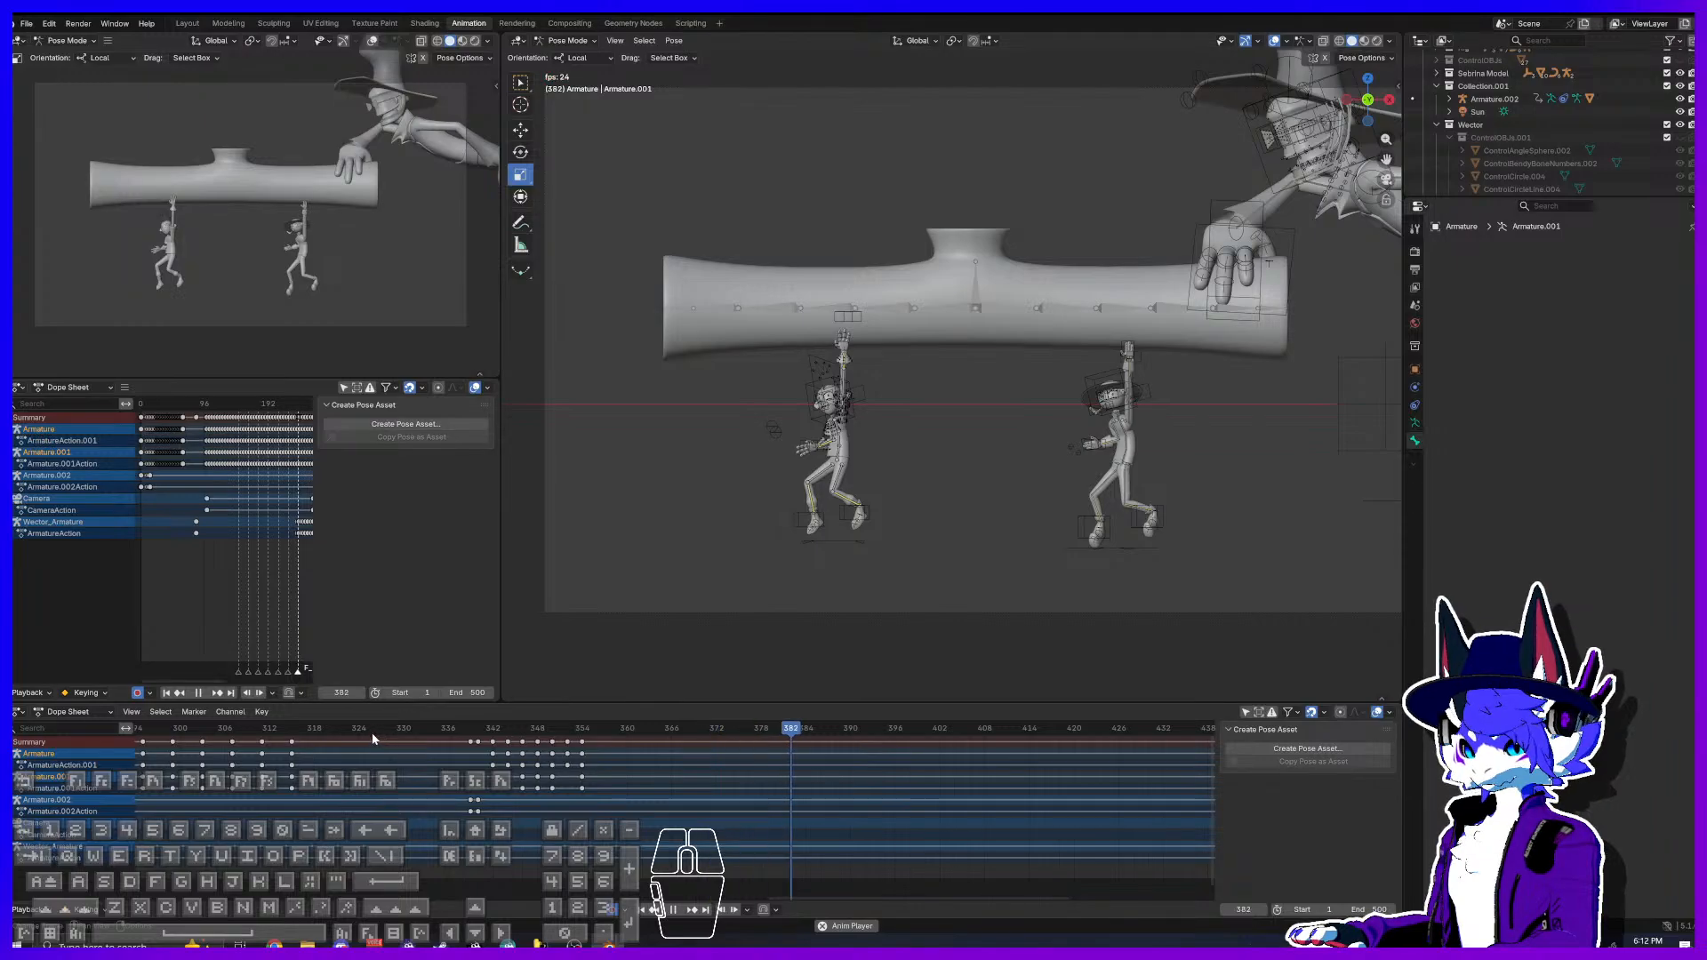
left_click(368, 729)
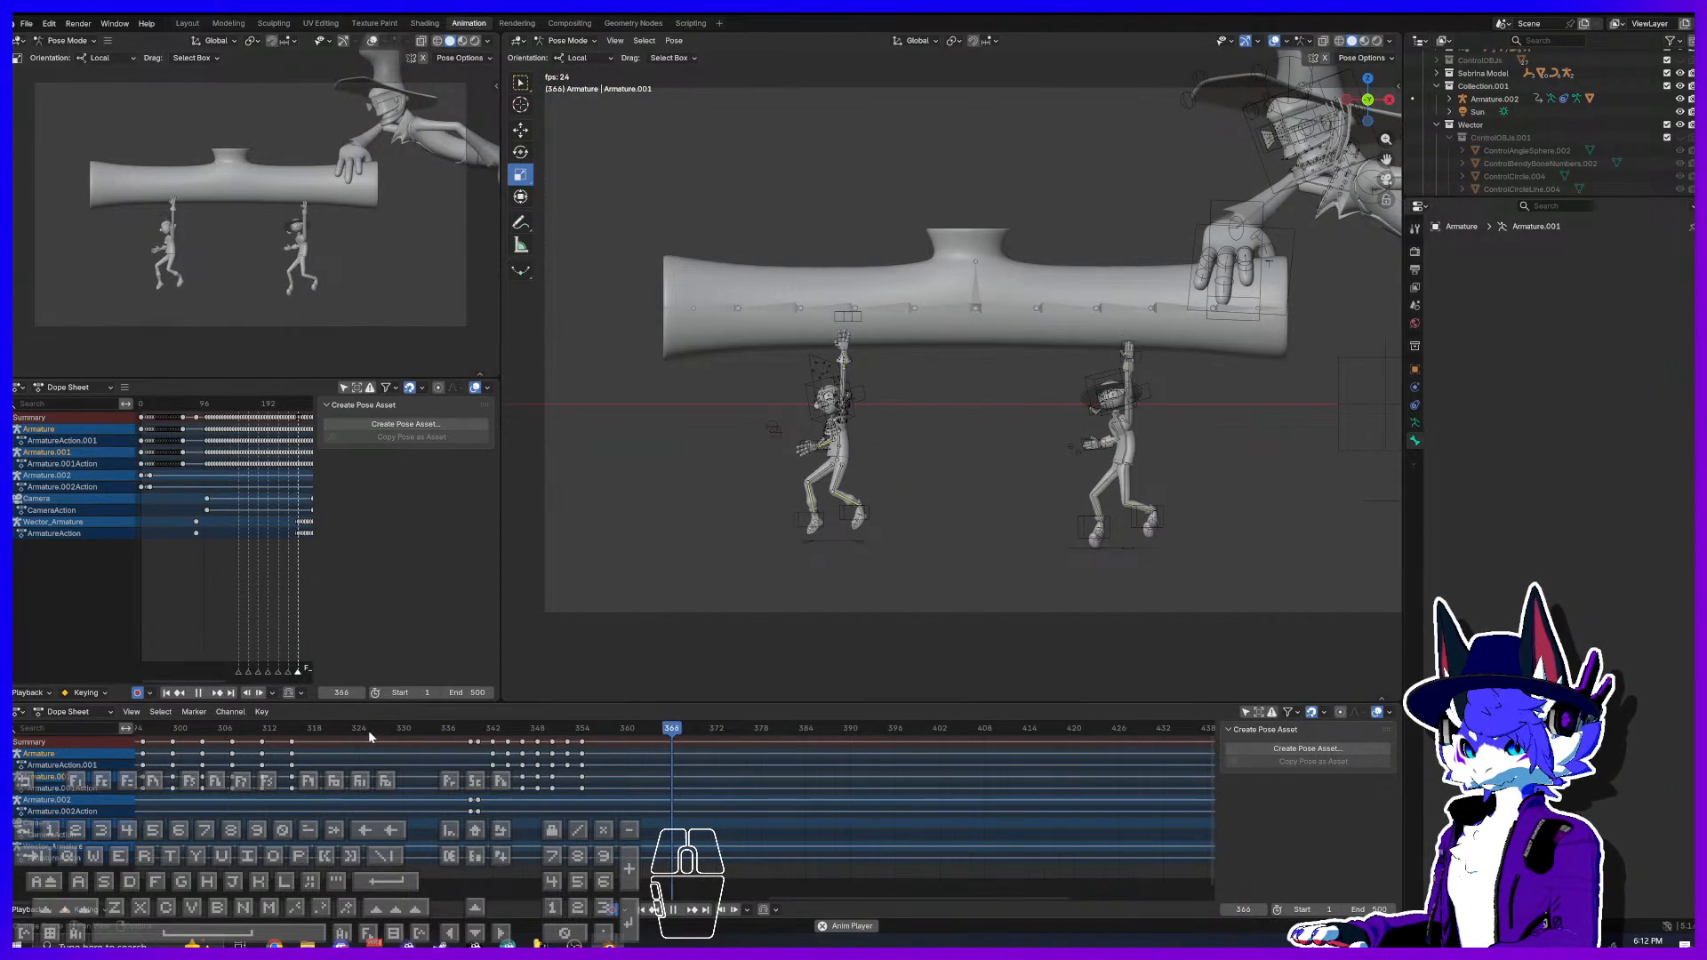
left_click(368, 729)
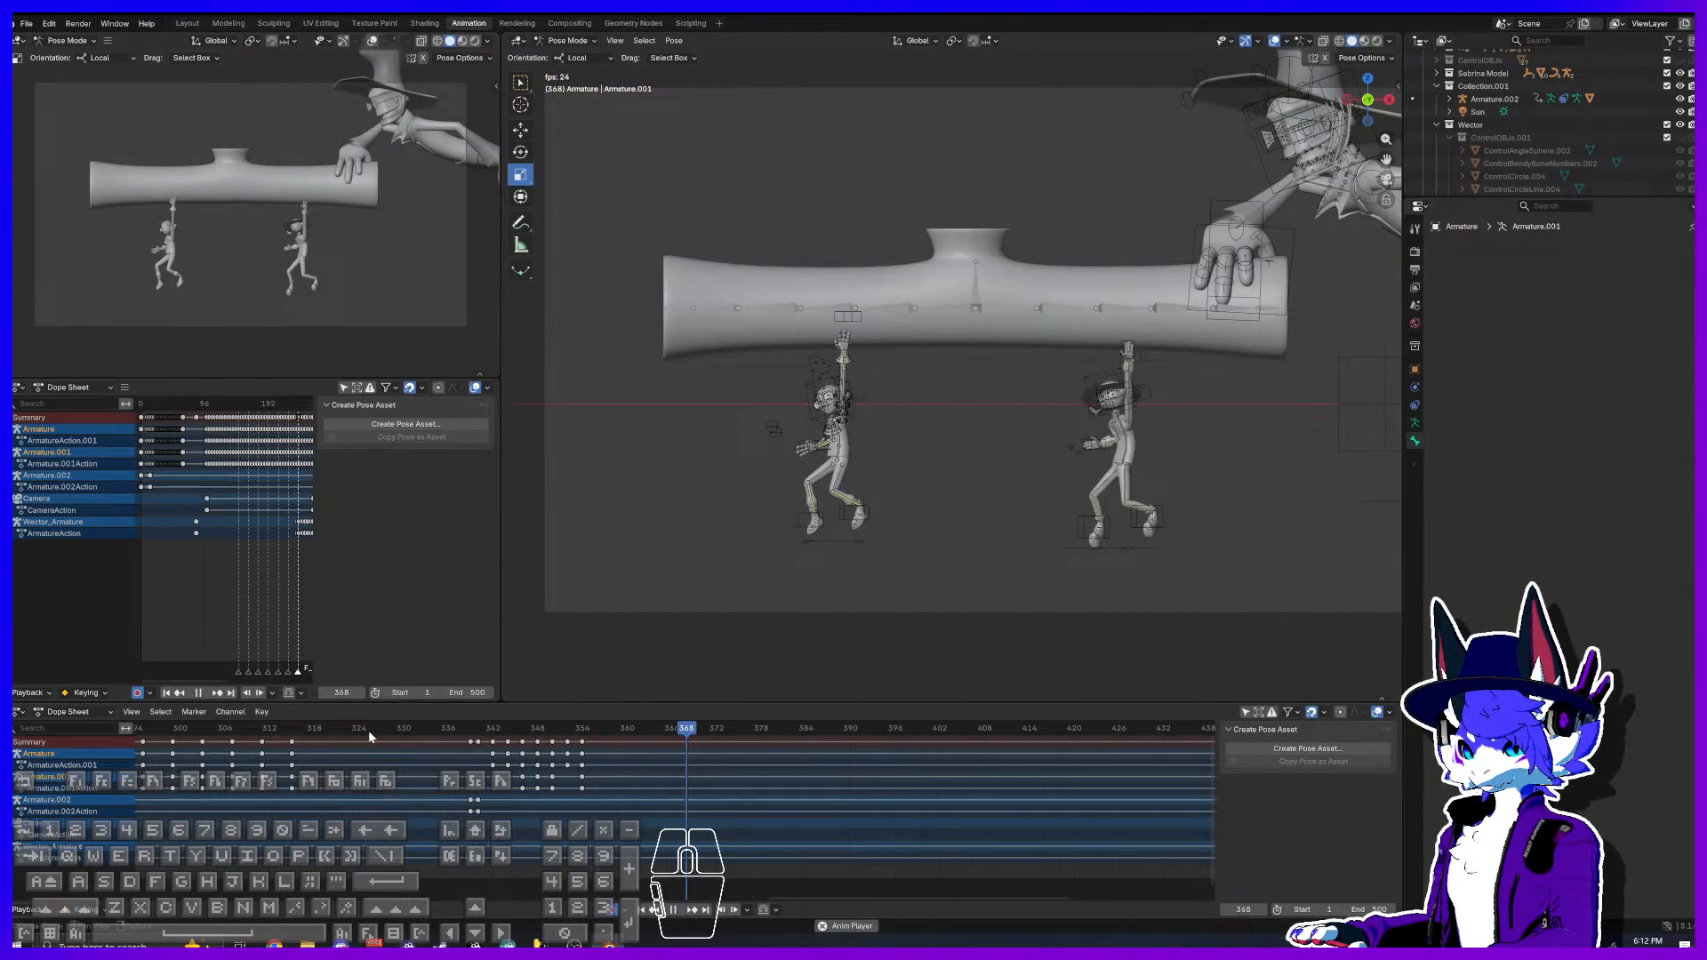
left_click(368, 729)
left_click(368, 729)
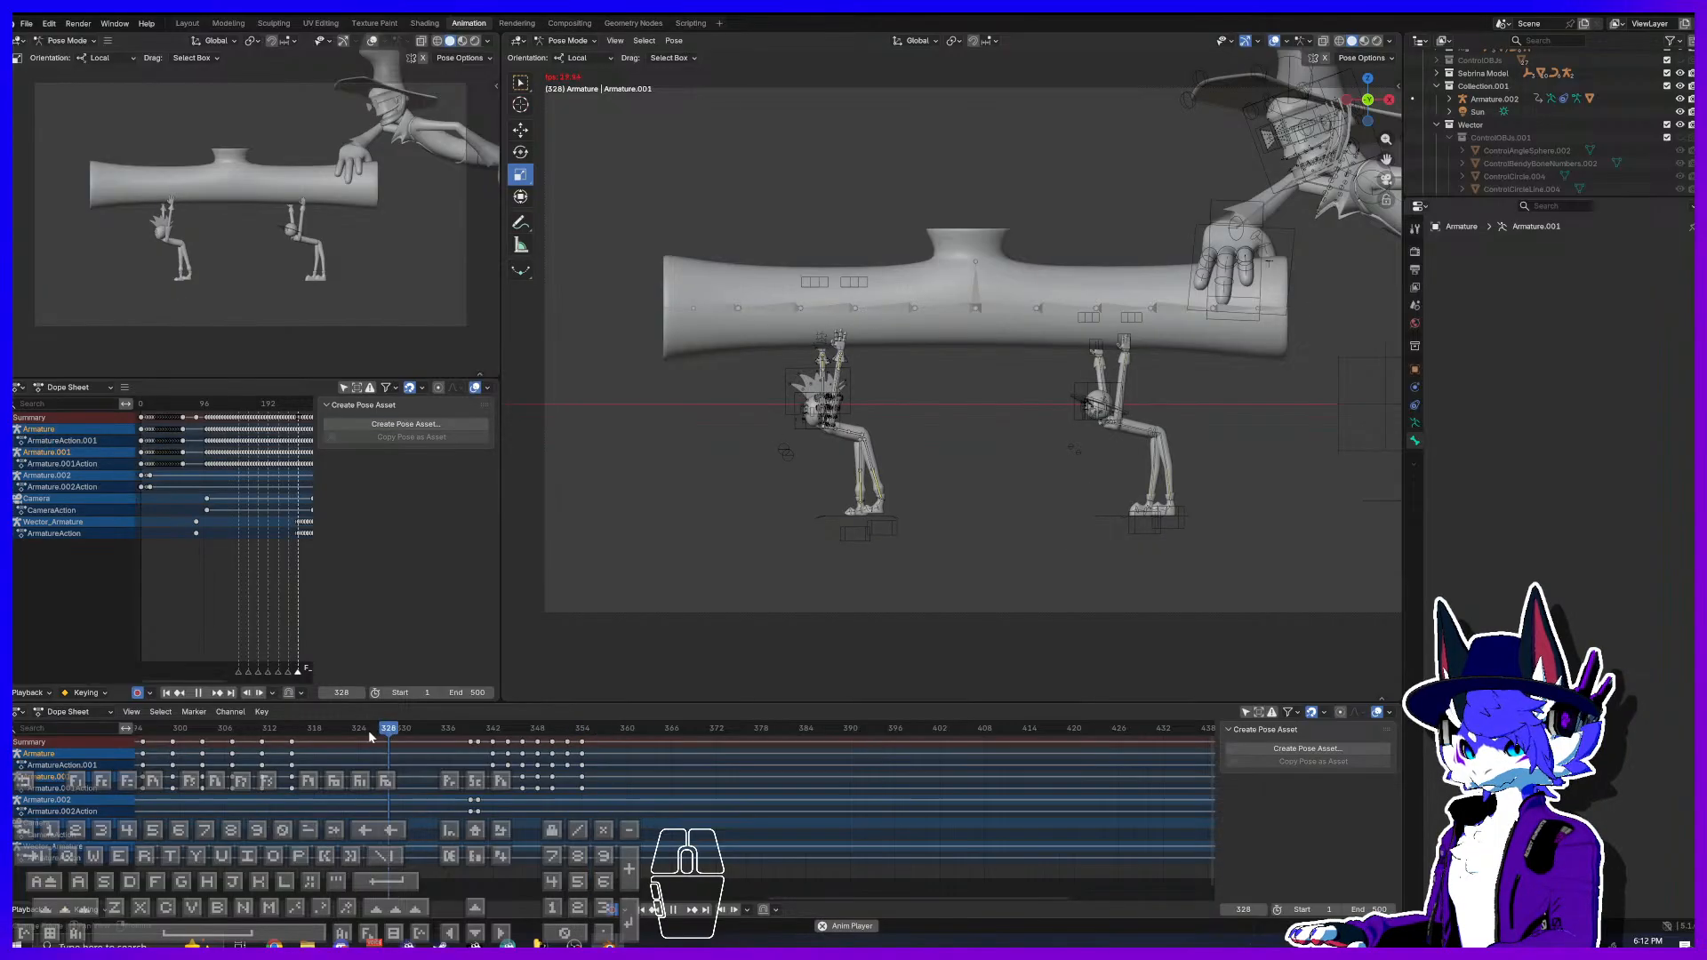
key("space")
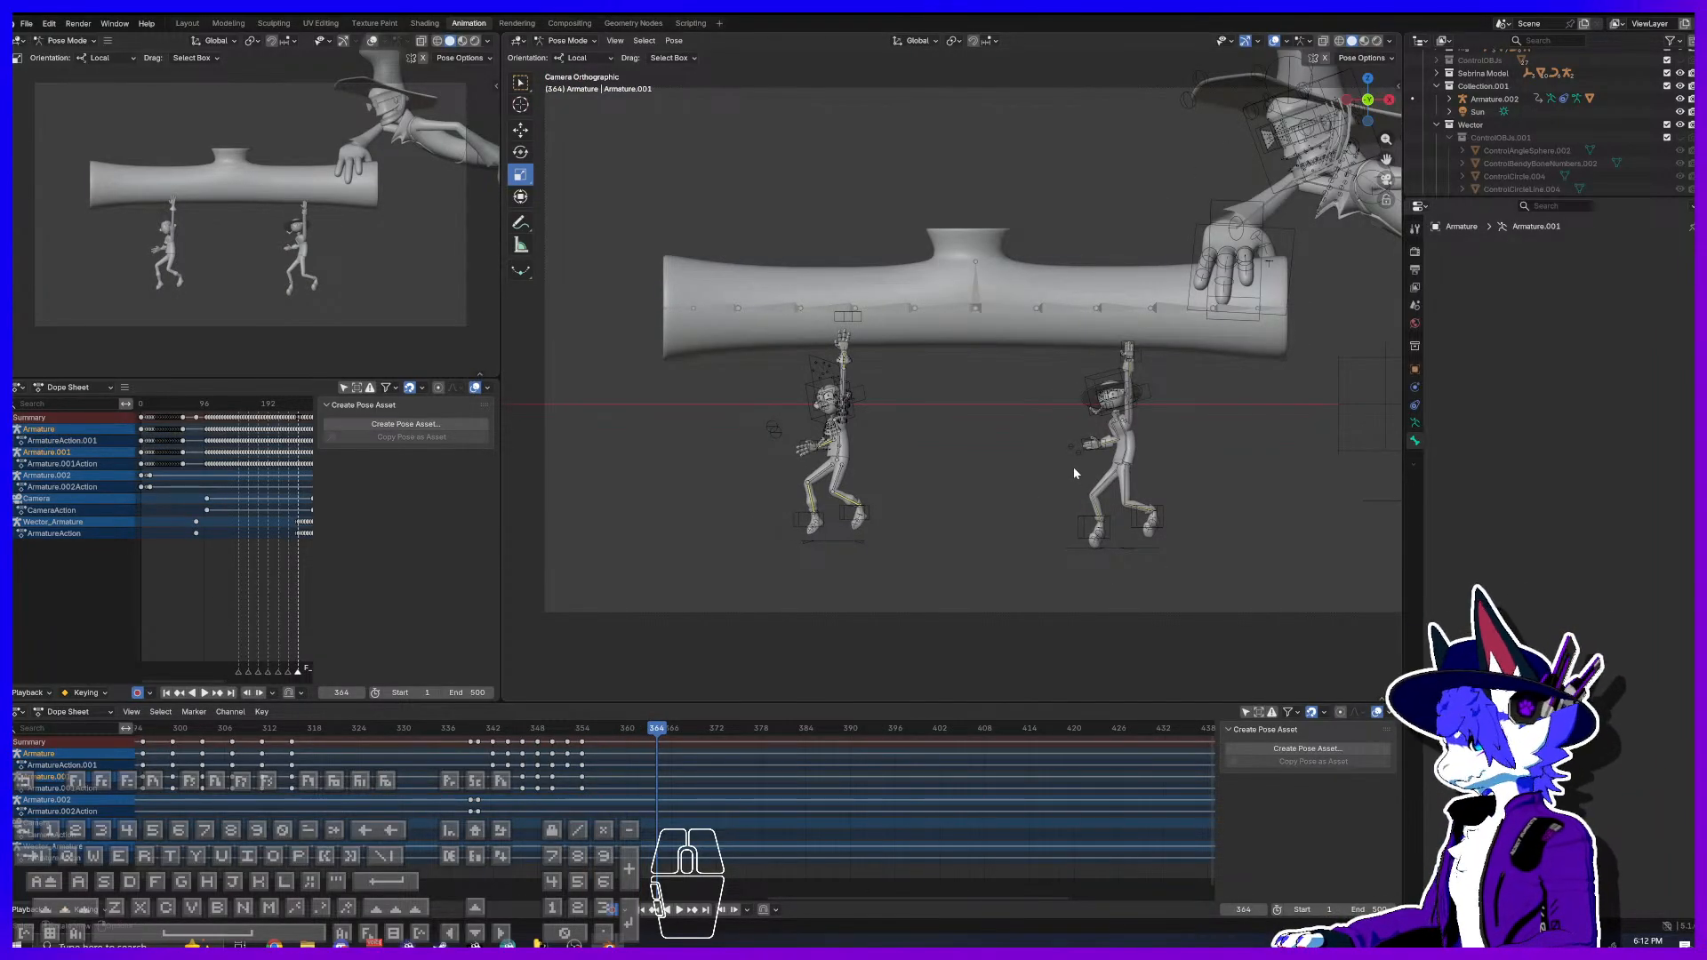
Step: Save and close the log shot, and open Simon and Sebrina Go to Ship.blend from the folder of shot 18
left_click(1686, 8)
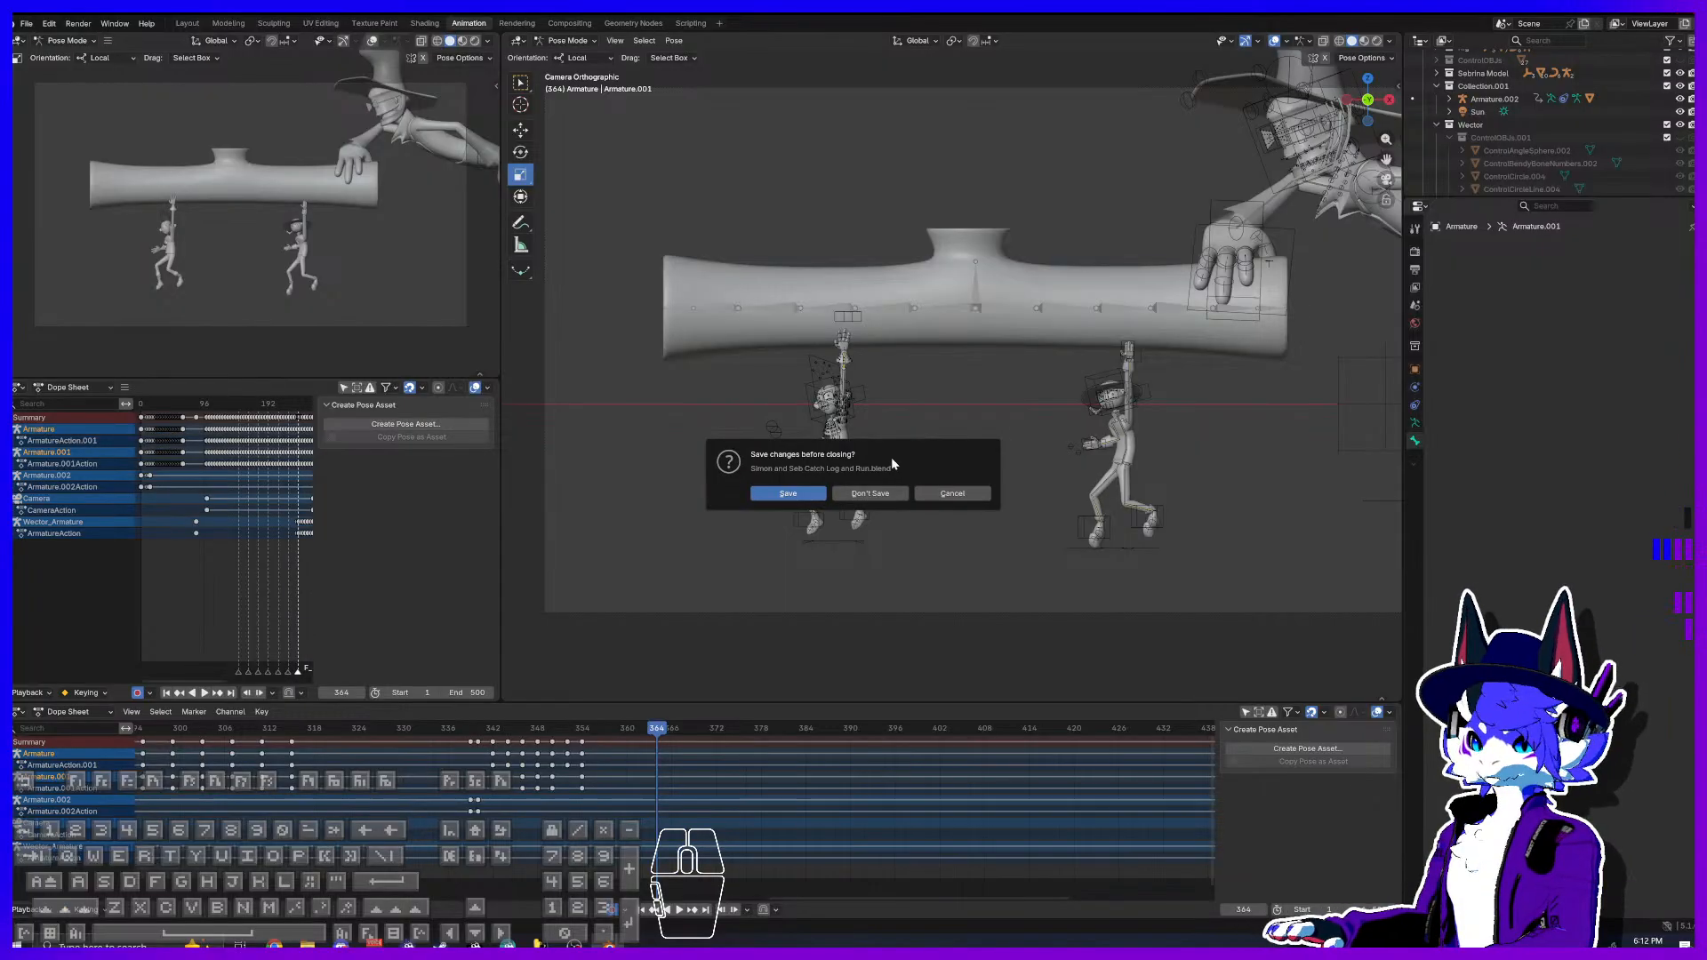
left_click(807, 495)
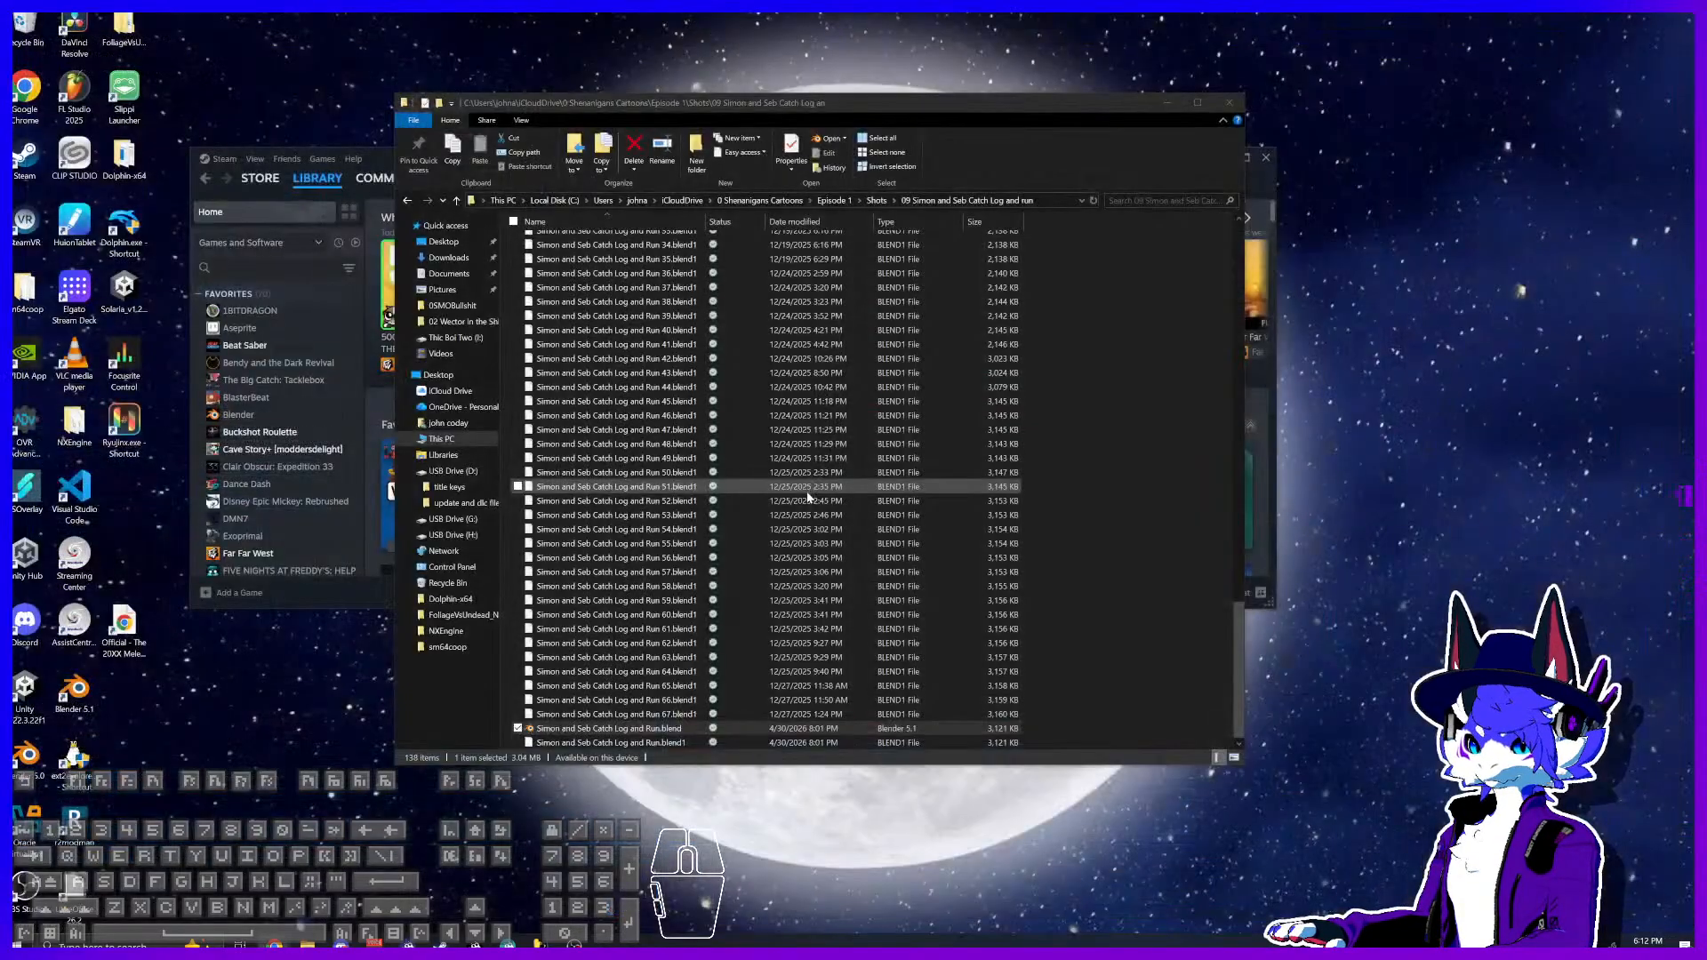
left_click(879, 201)
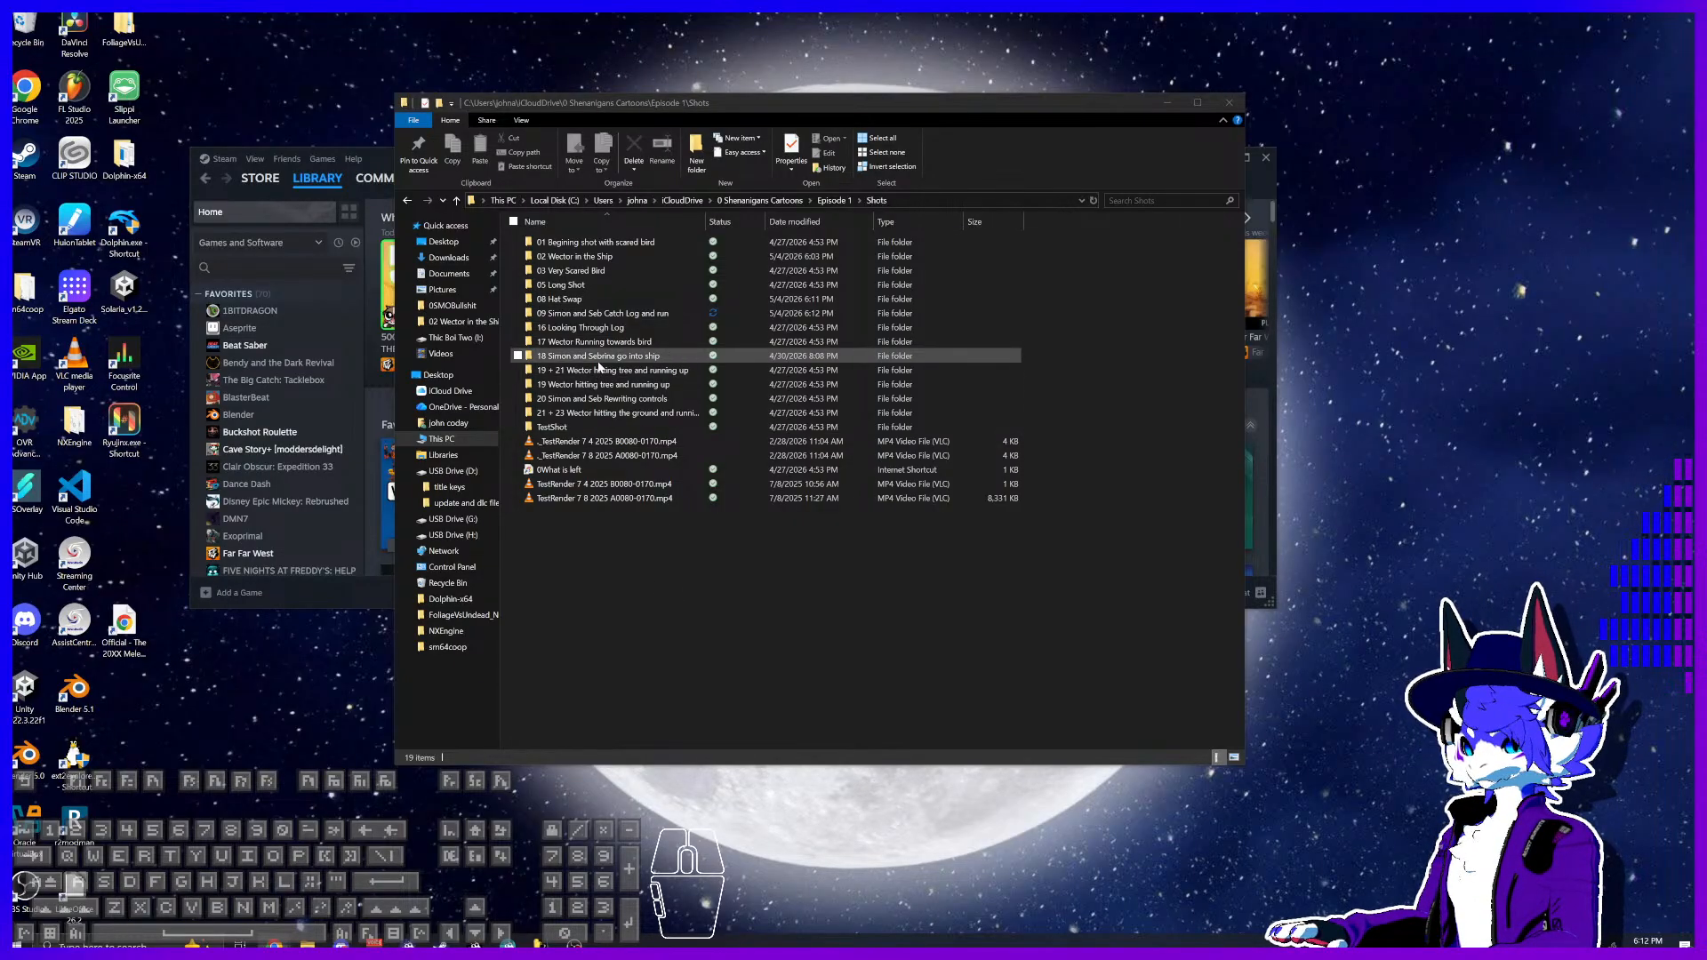
left_click(598, 368)
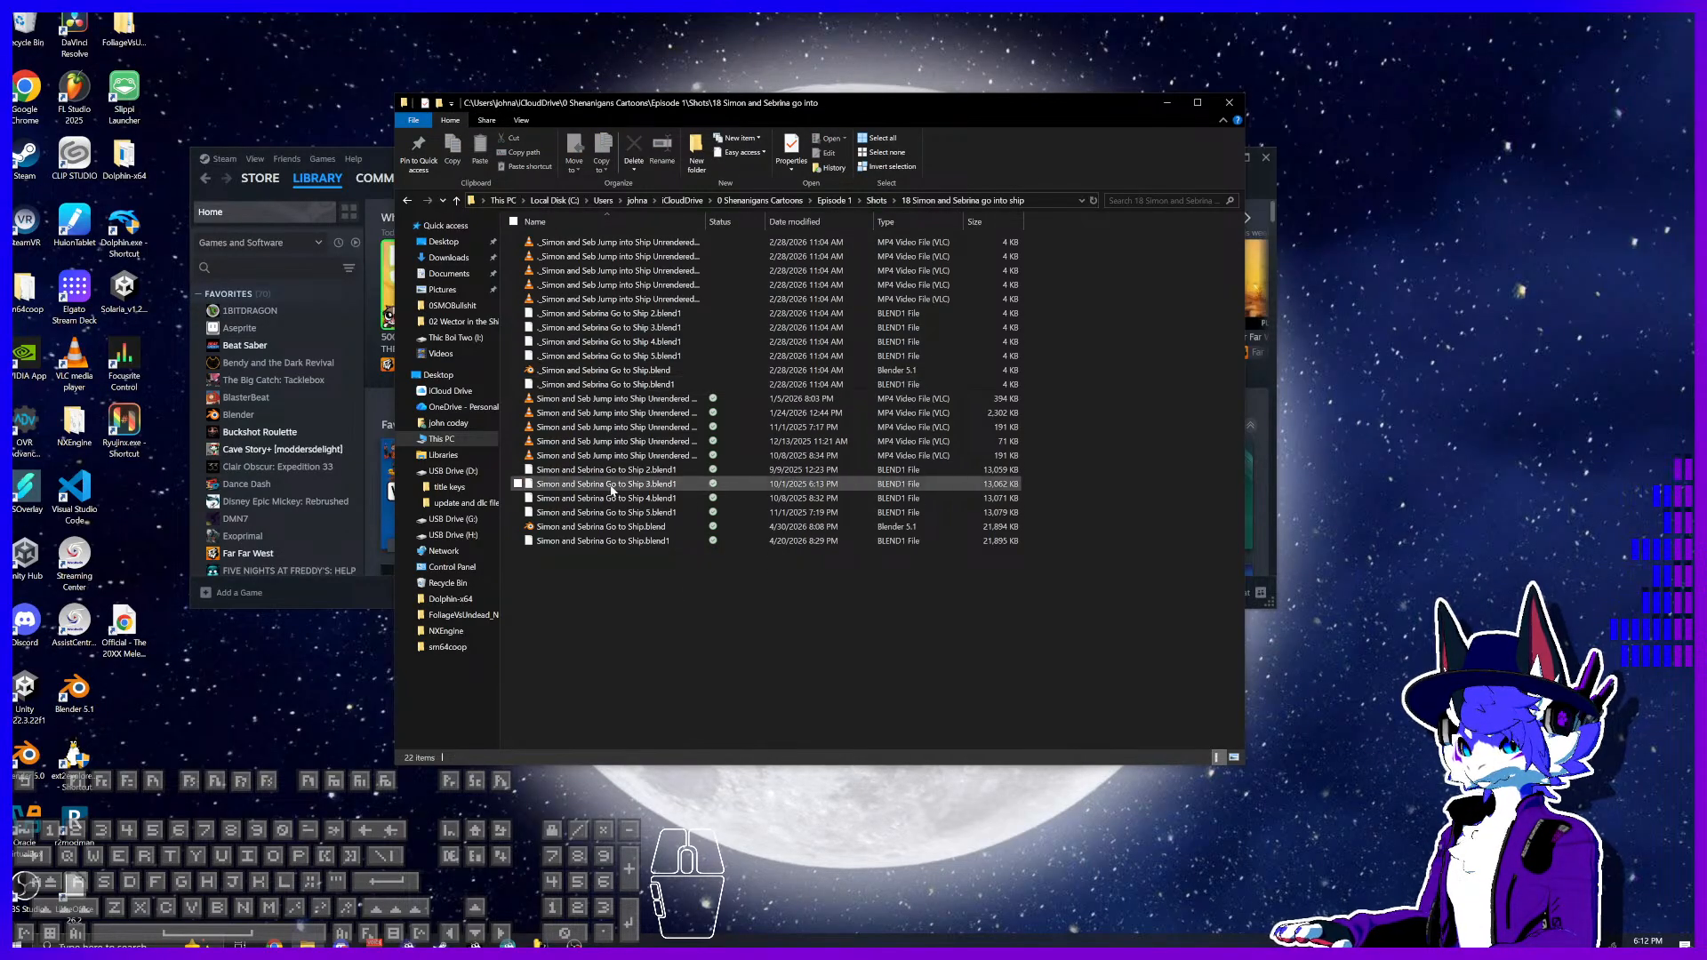
double_click(620, 527)
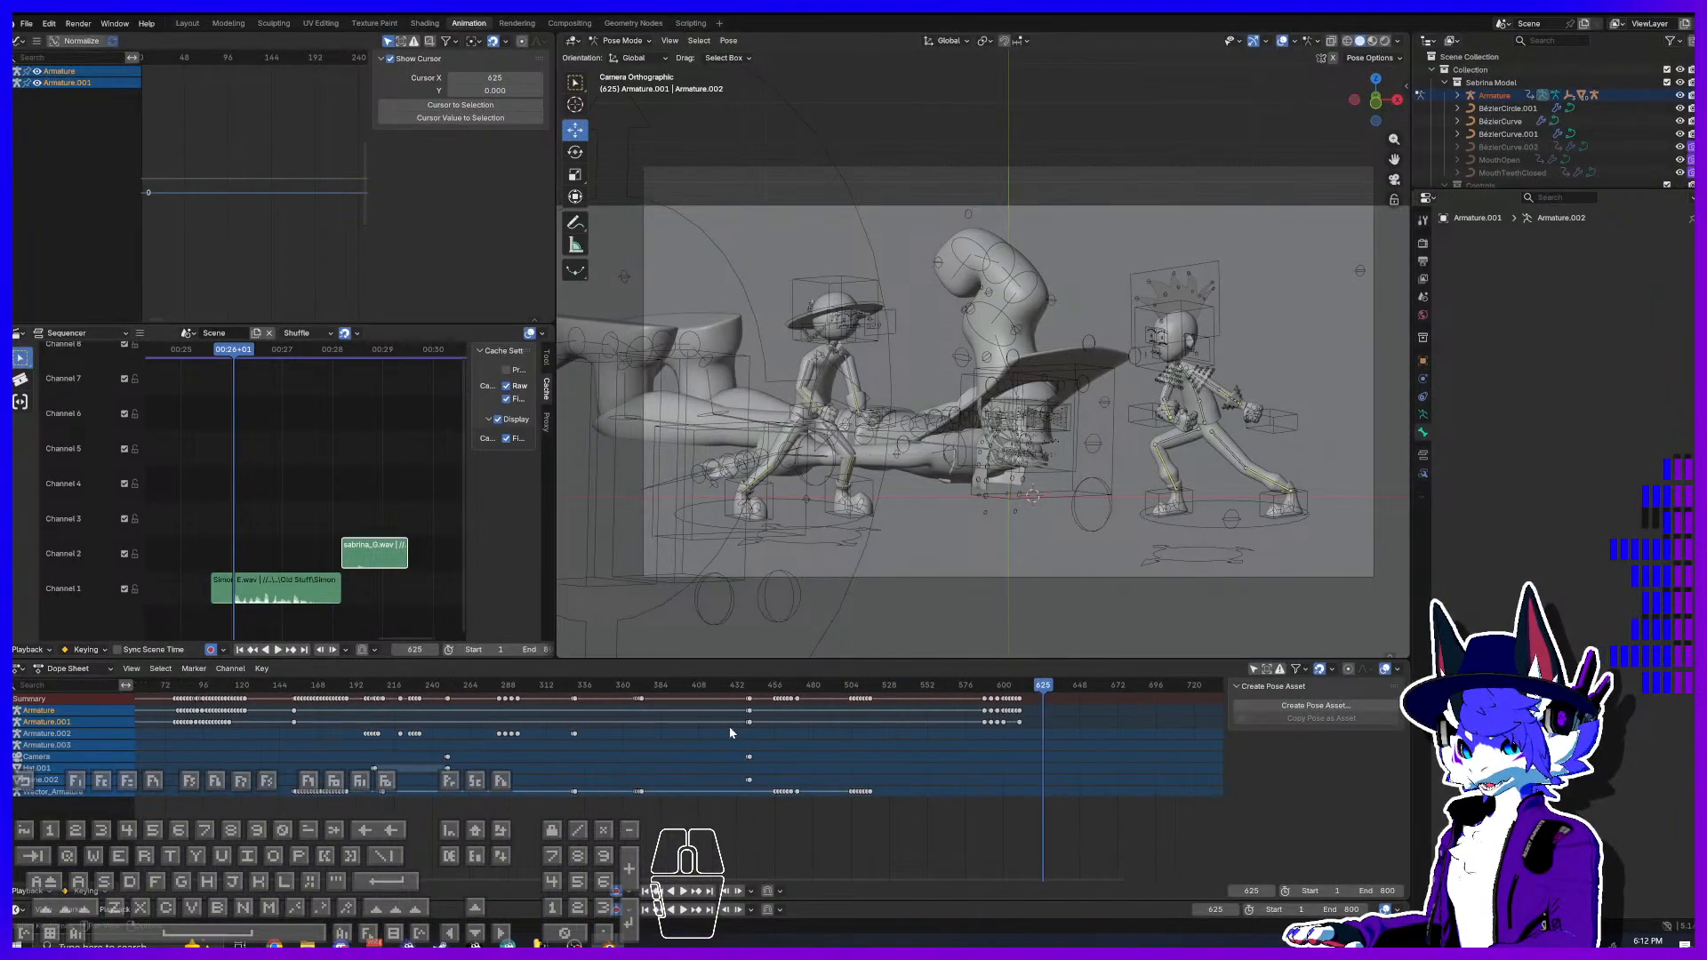
Step: Return the ship shot to its beginning and play it from frame 2
left_click_drag(1029, 694, 138, 675)
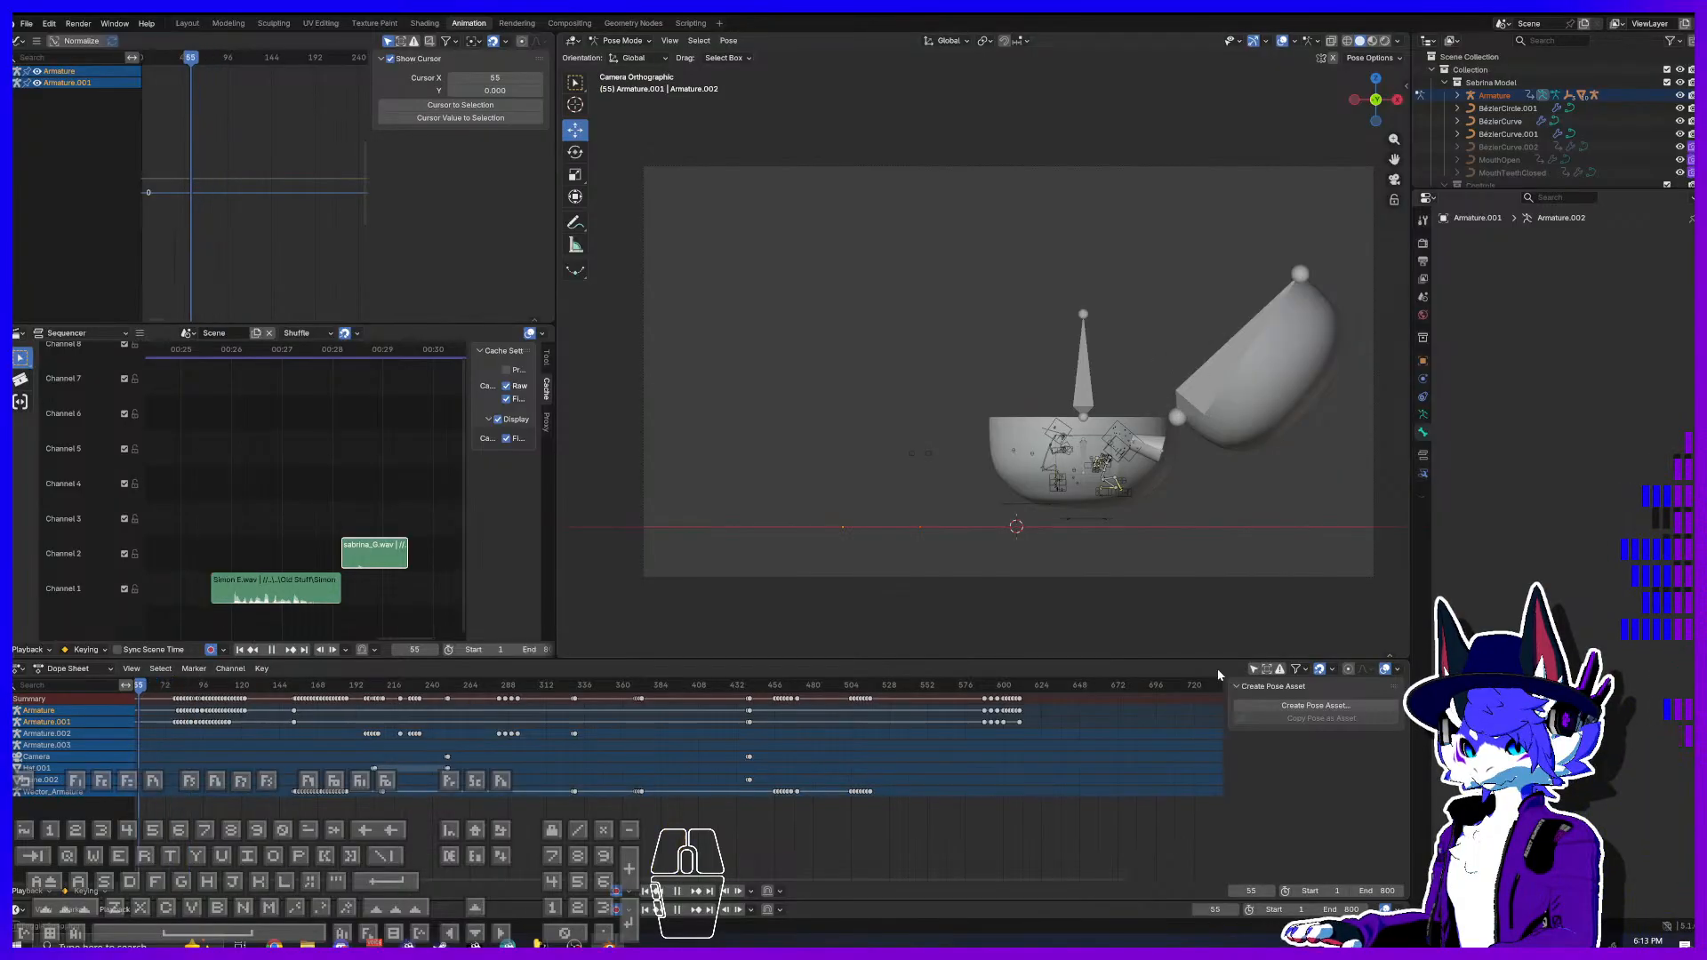
middle_click_drag(369, 726, 743, 729)
left_click_drag(445, 690, 423, 689)
key("space")
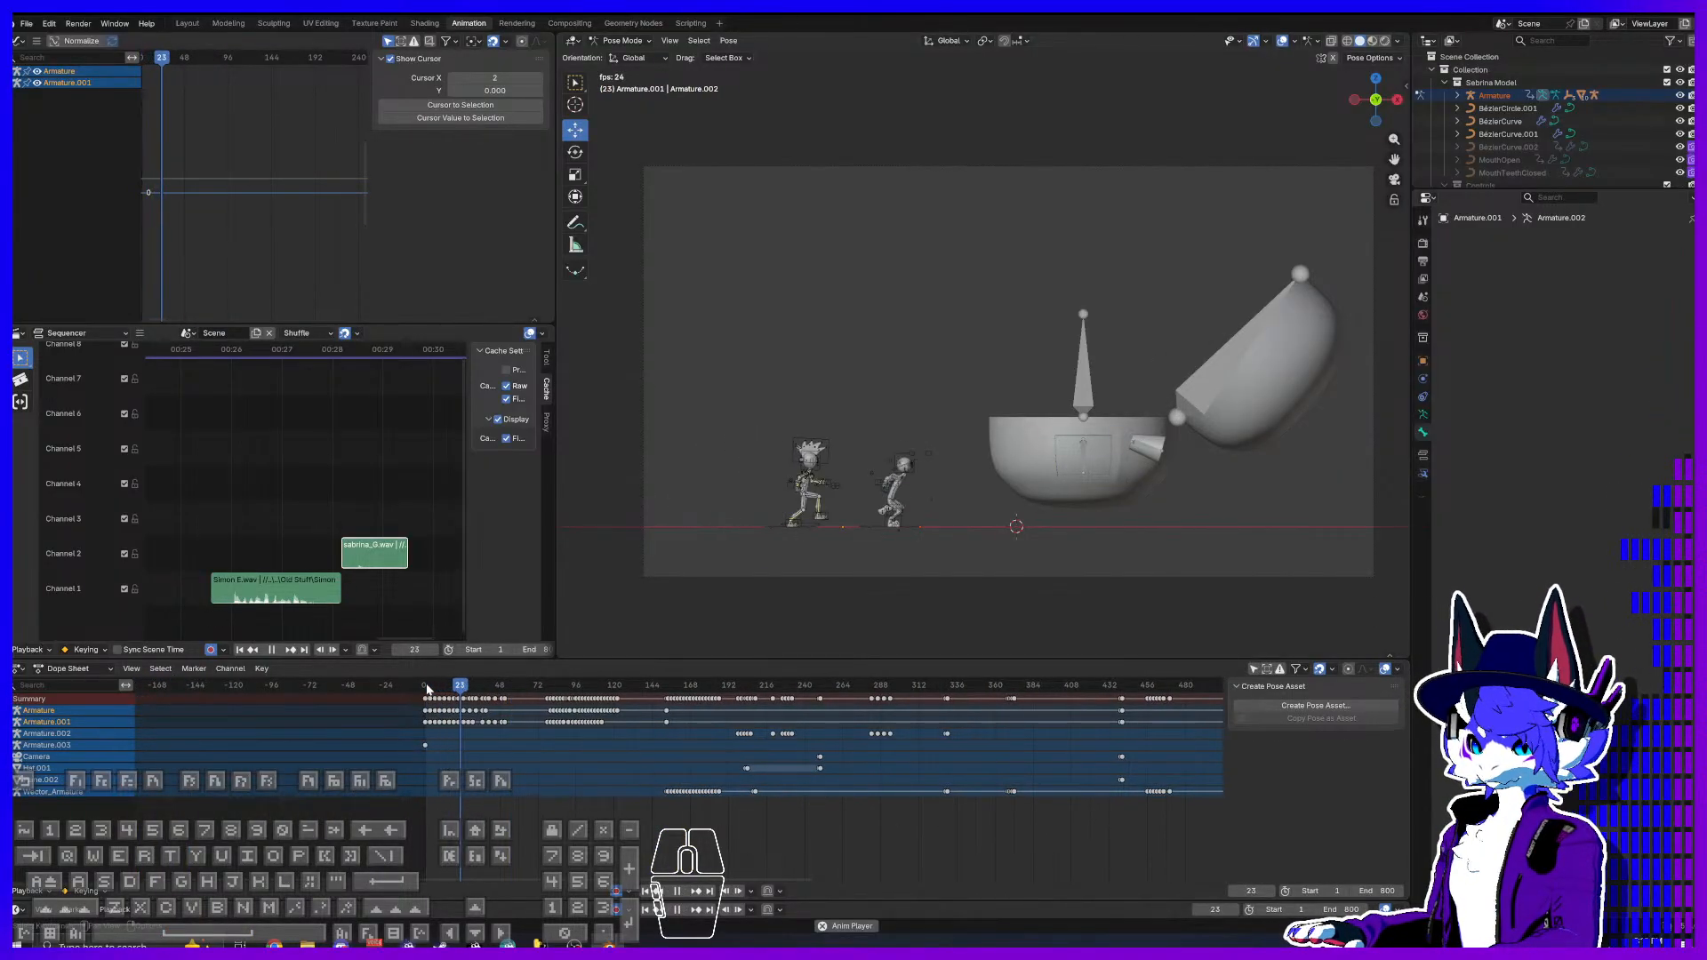
scroll(267, 738, "up", 5)
key("space")
Step: Play the two characters' run past the ship from frame 1 to frame 115
middle_click_drag(265, 740, 805, 800)
scroll(418, 735, "up", 7)
left_click_drag(351, 687, 309, 692)
key("space")
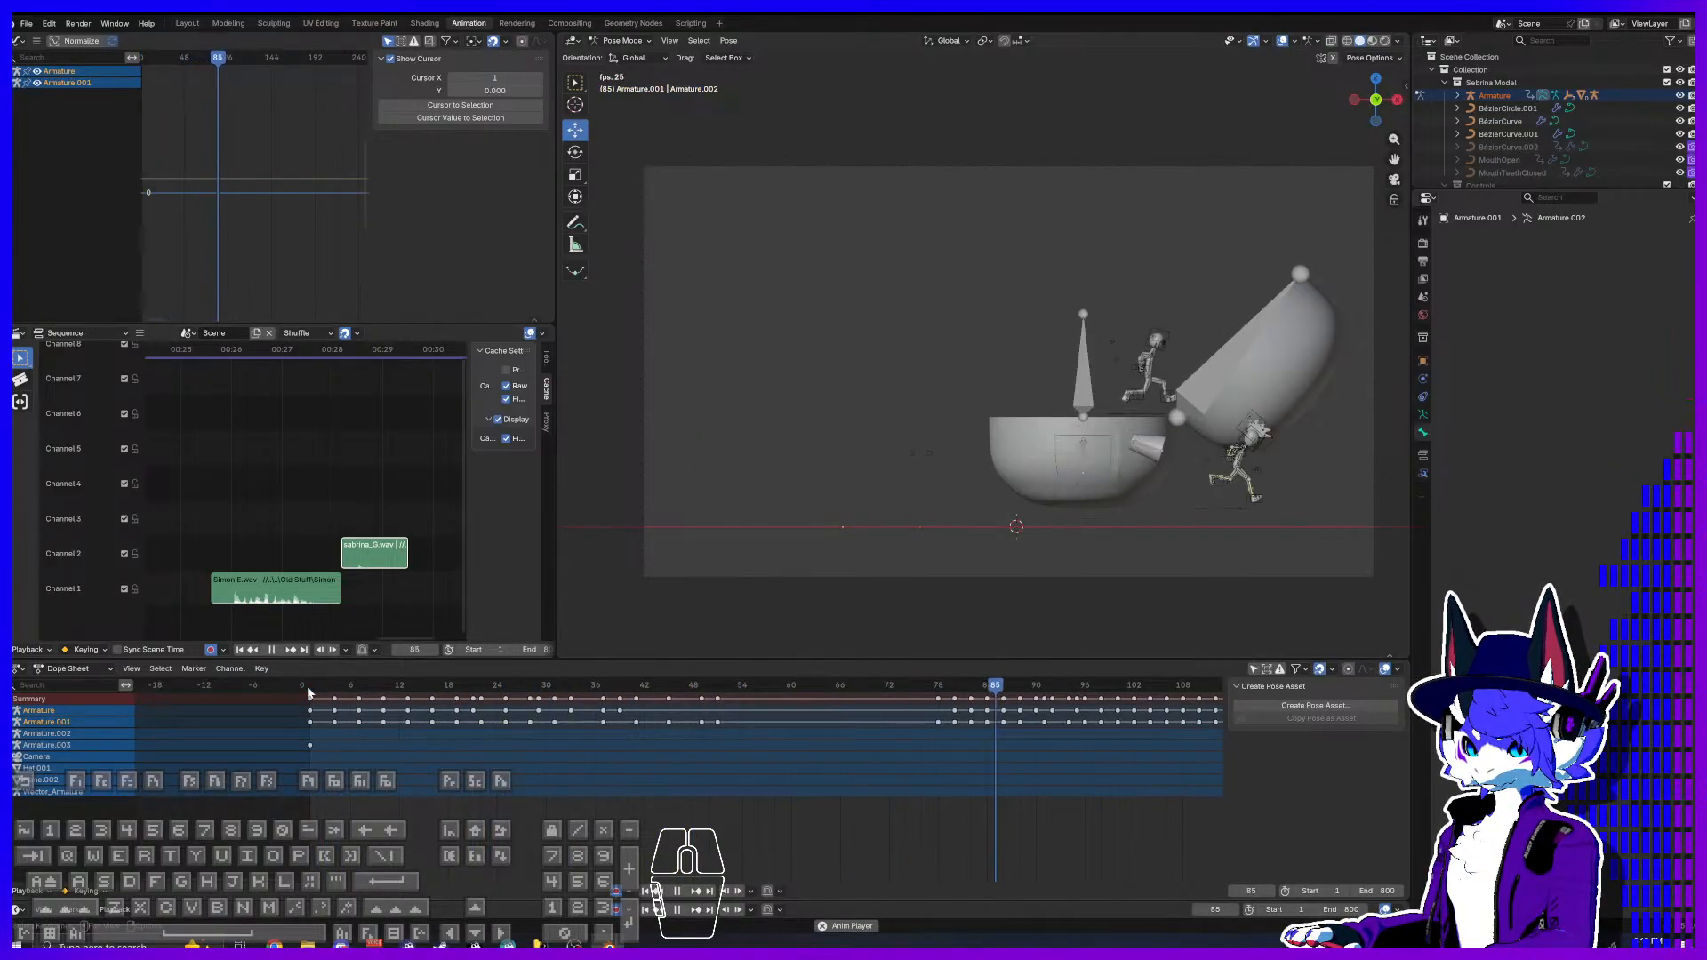
key("space")
Step: Continue playing the ship shot from frame 115 to beyond frame 319
scroll(841, 779, "down", 6)
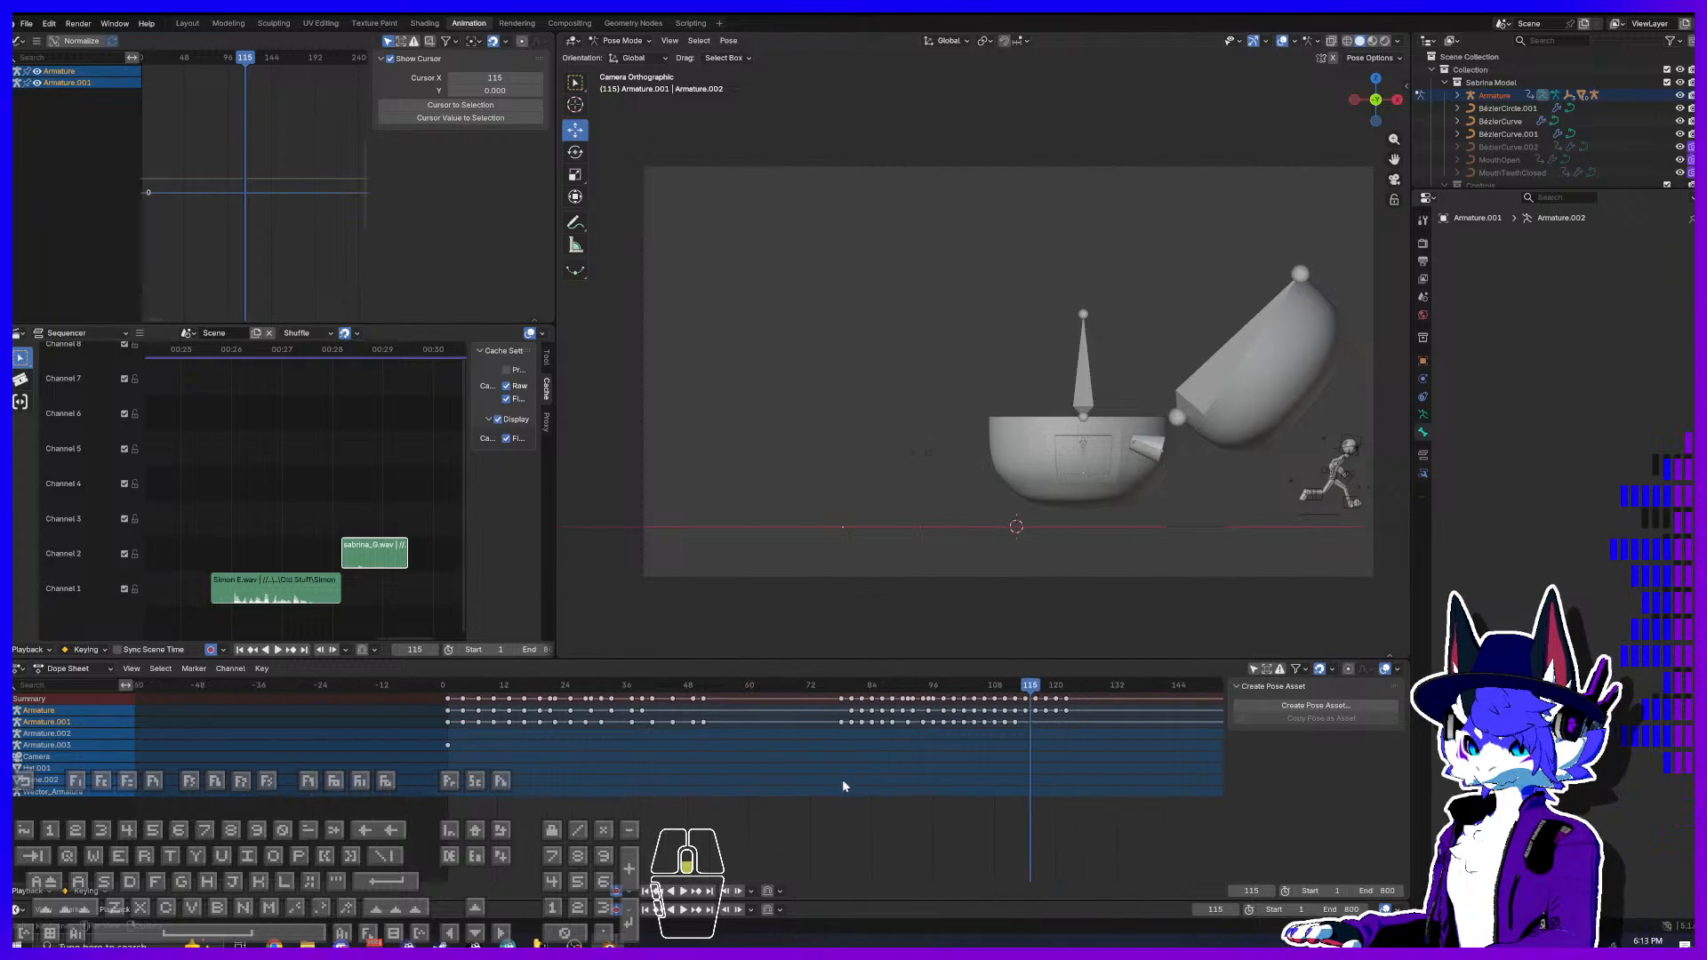
scroll(839, 783, "down", 3)
key("space")
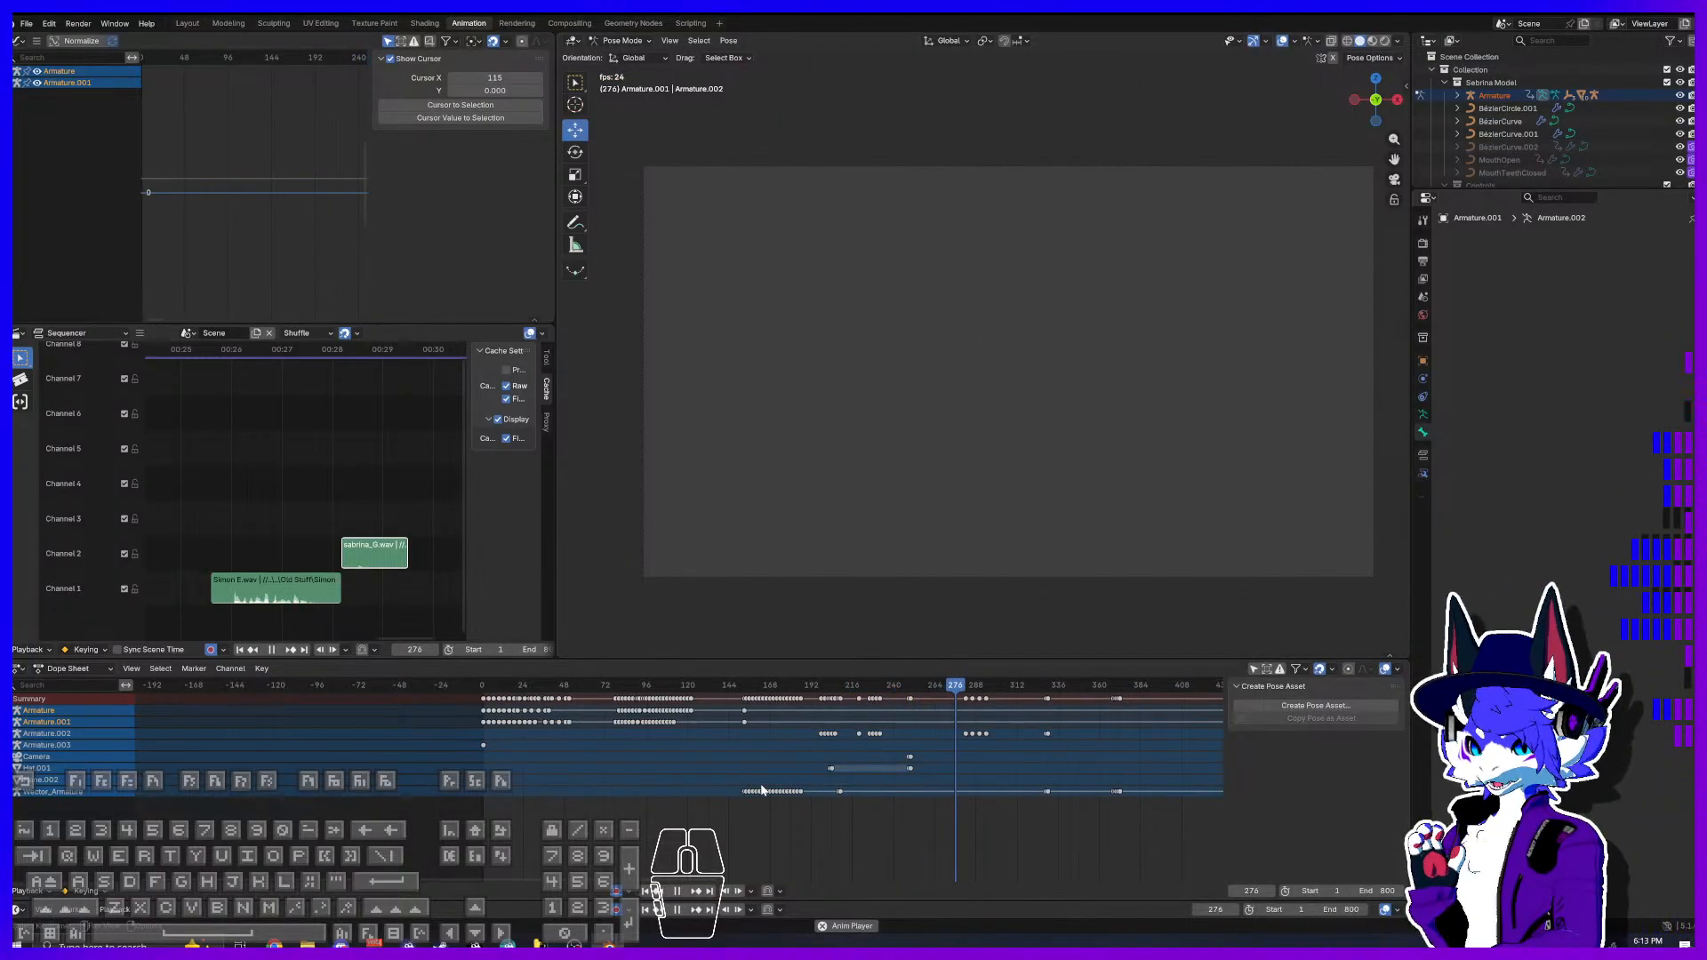
middle_click_drag(984, 811, 776, 823)
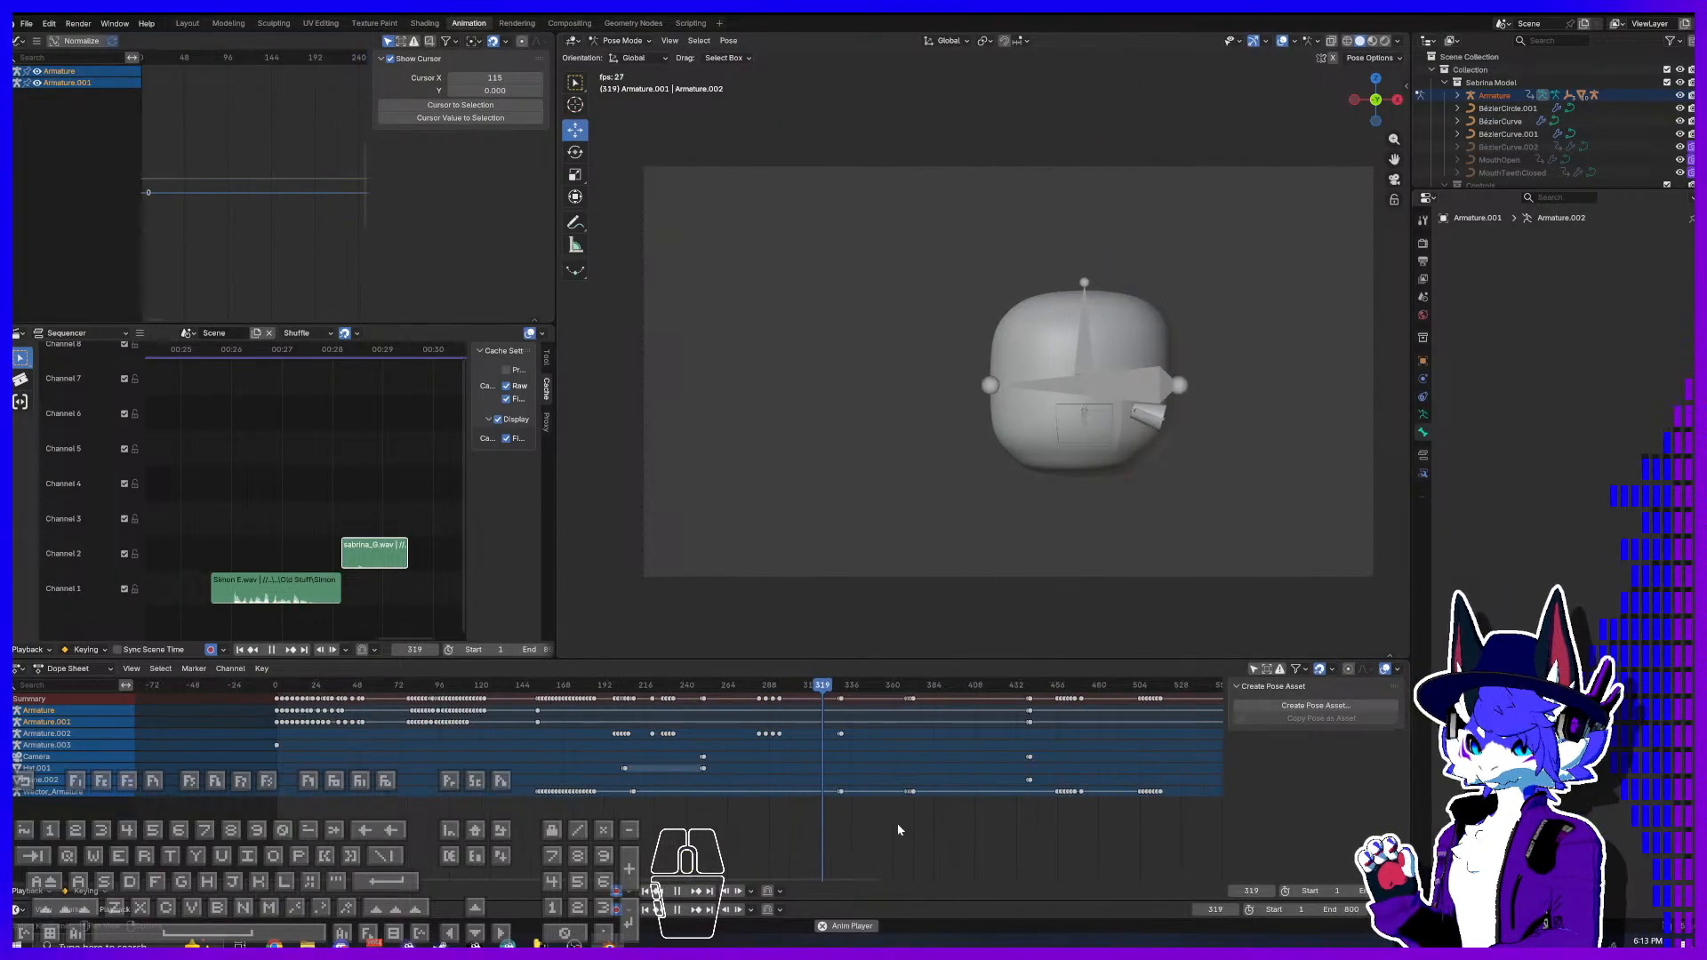
key("space")
Step: Inspect the ship shot's close-up at frame 618, save and close the file, and return to the Shots folder
middle_click_drag(973, 821, 402, 814)
left_click_drag(677, 686, 765, 706)
key("ctrl+s")
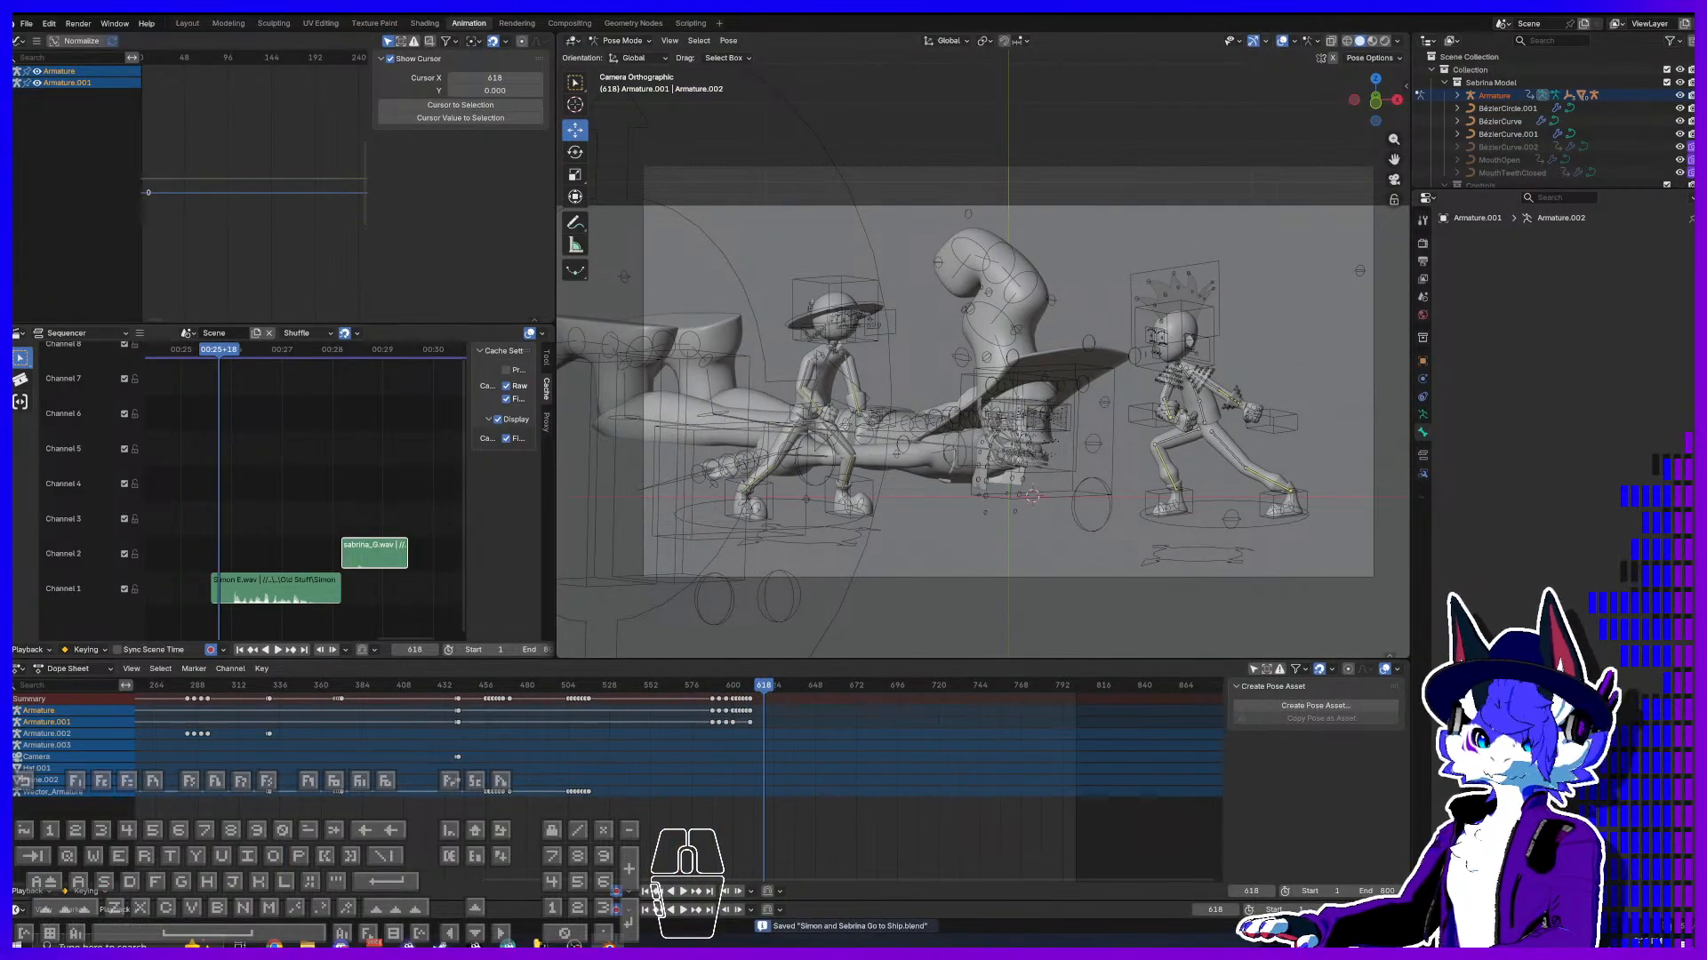
left_click(1685, 8)
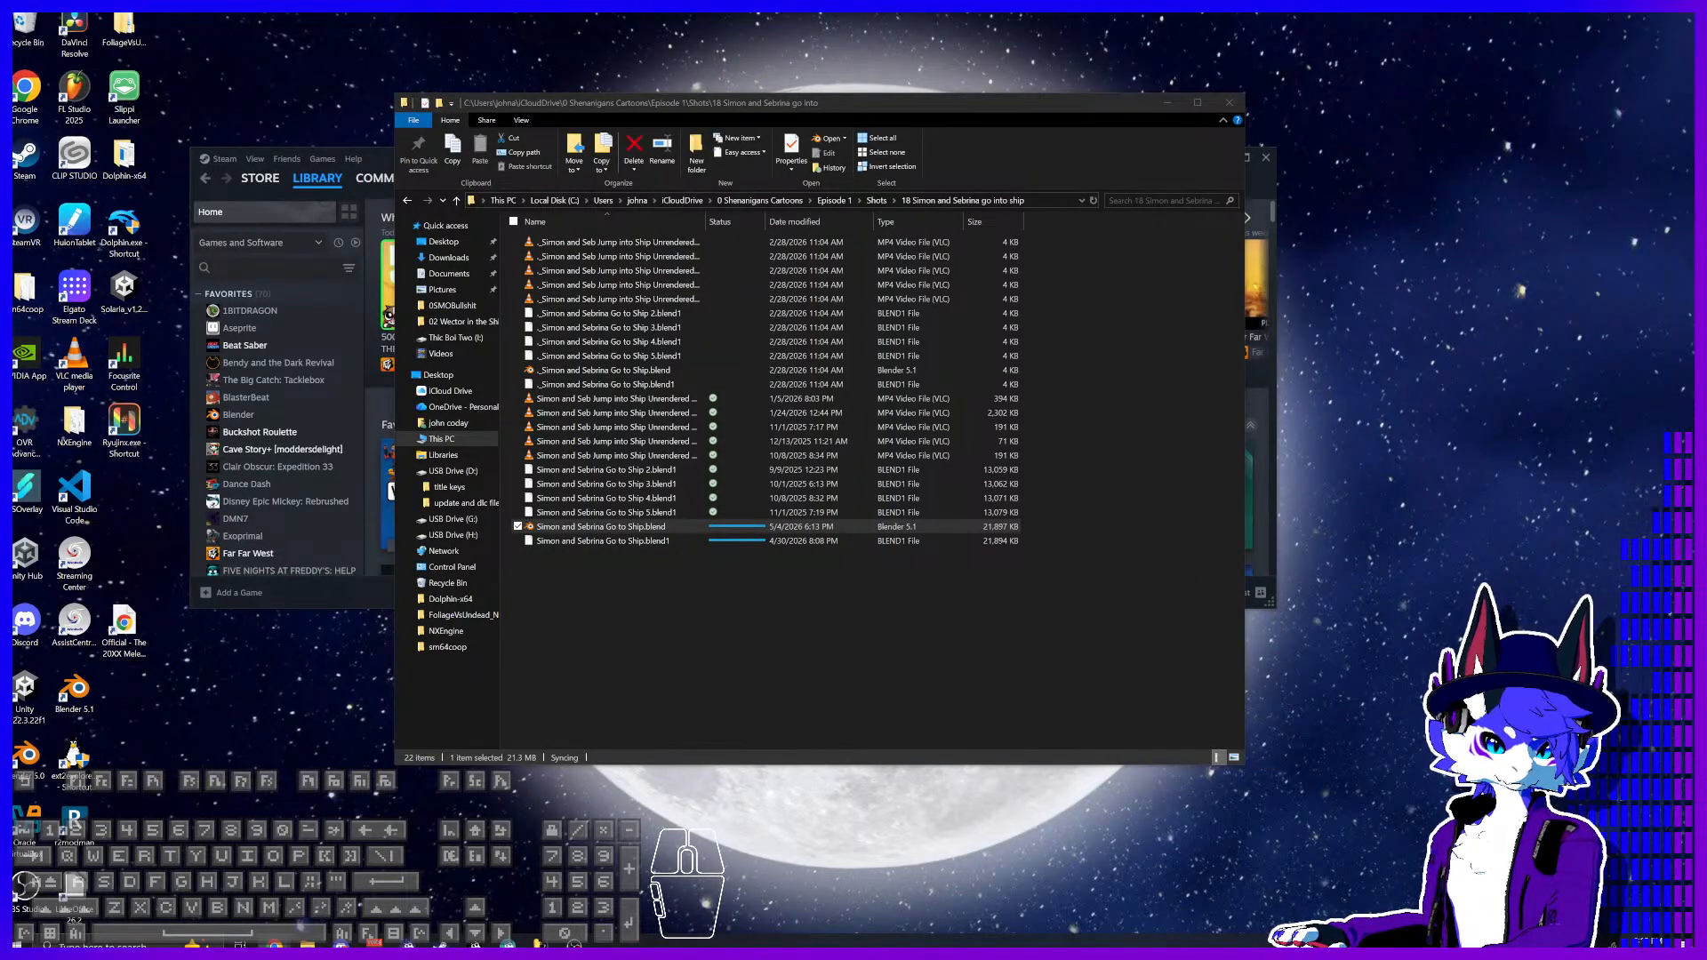
left_click(876, 200)
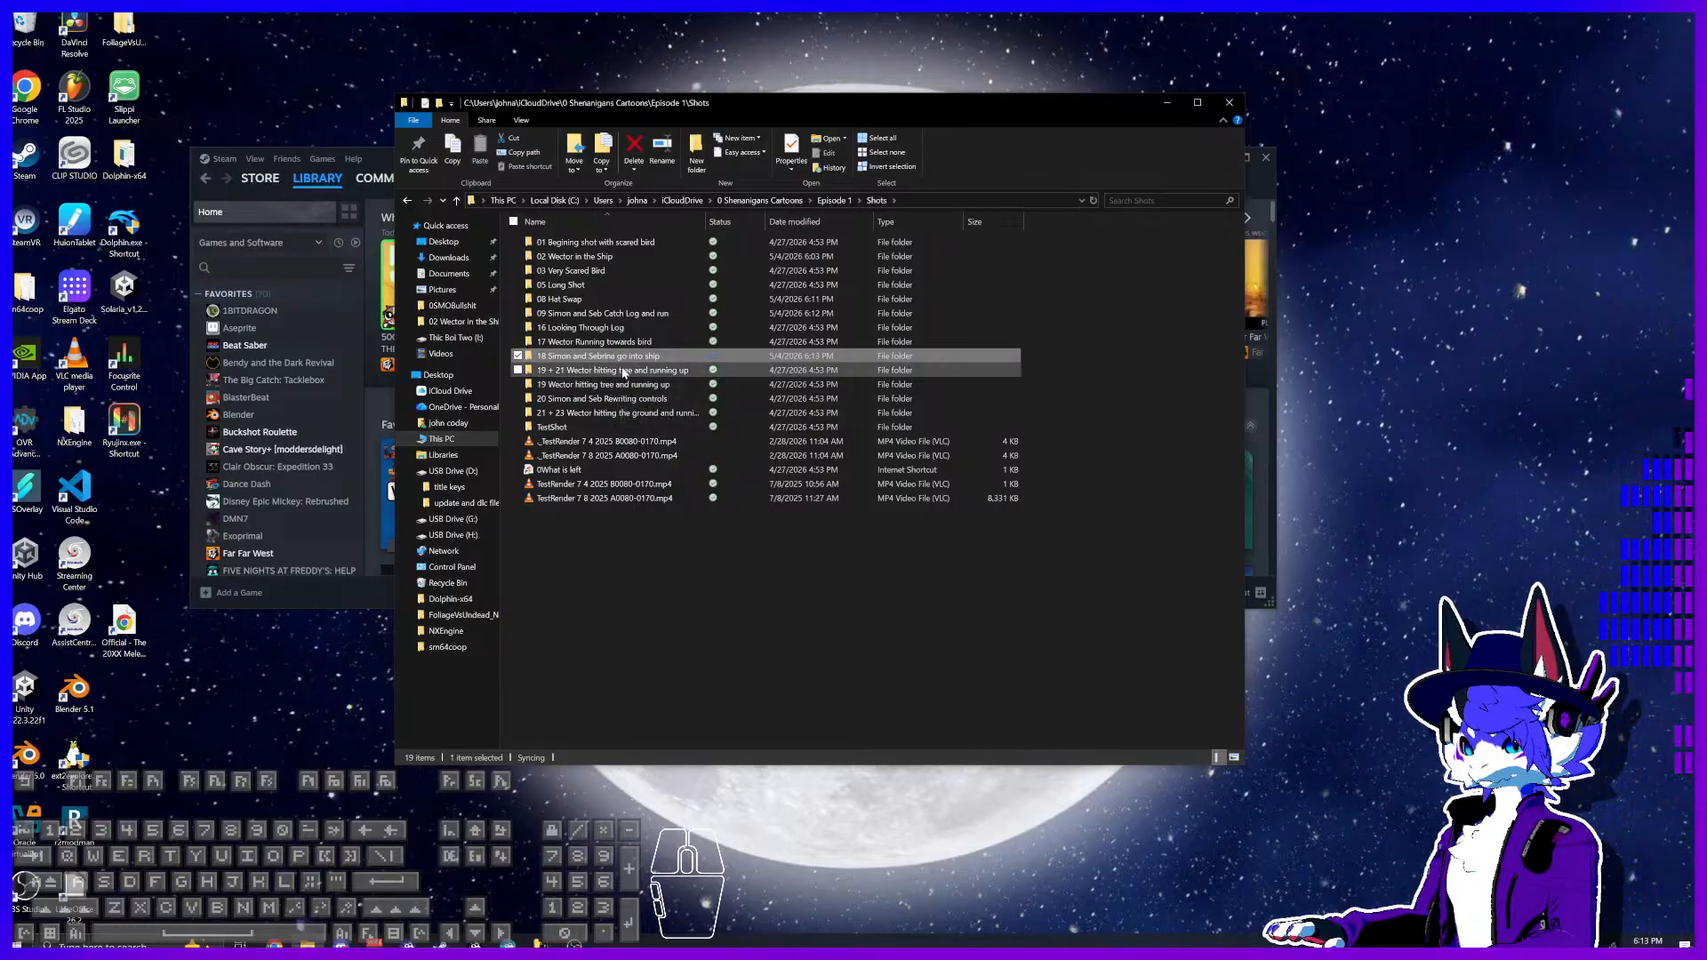
Step: Clear the folder selection, and bring the Steam library window to the front and reposition it on the desktop
left_click(856, 616)
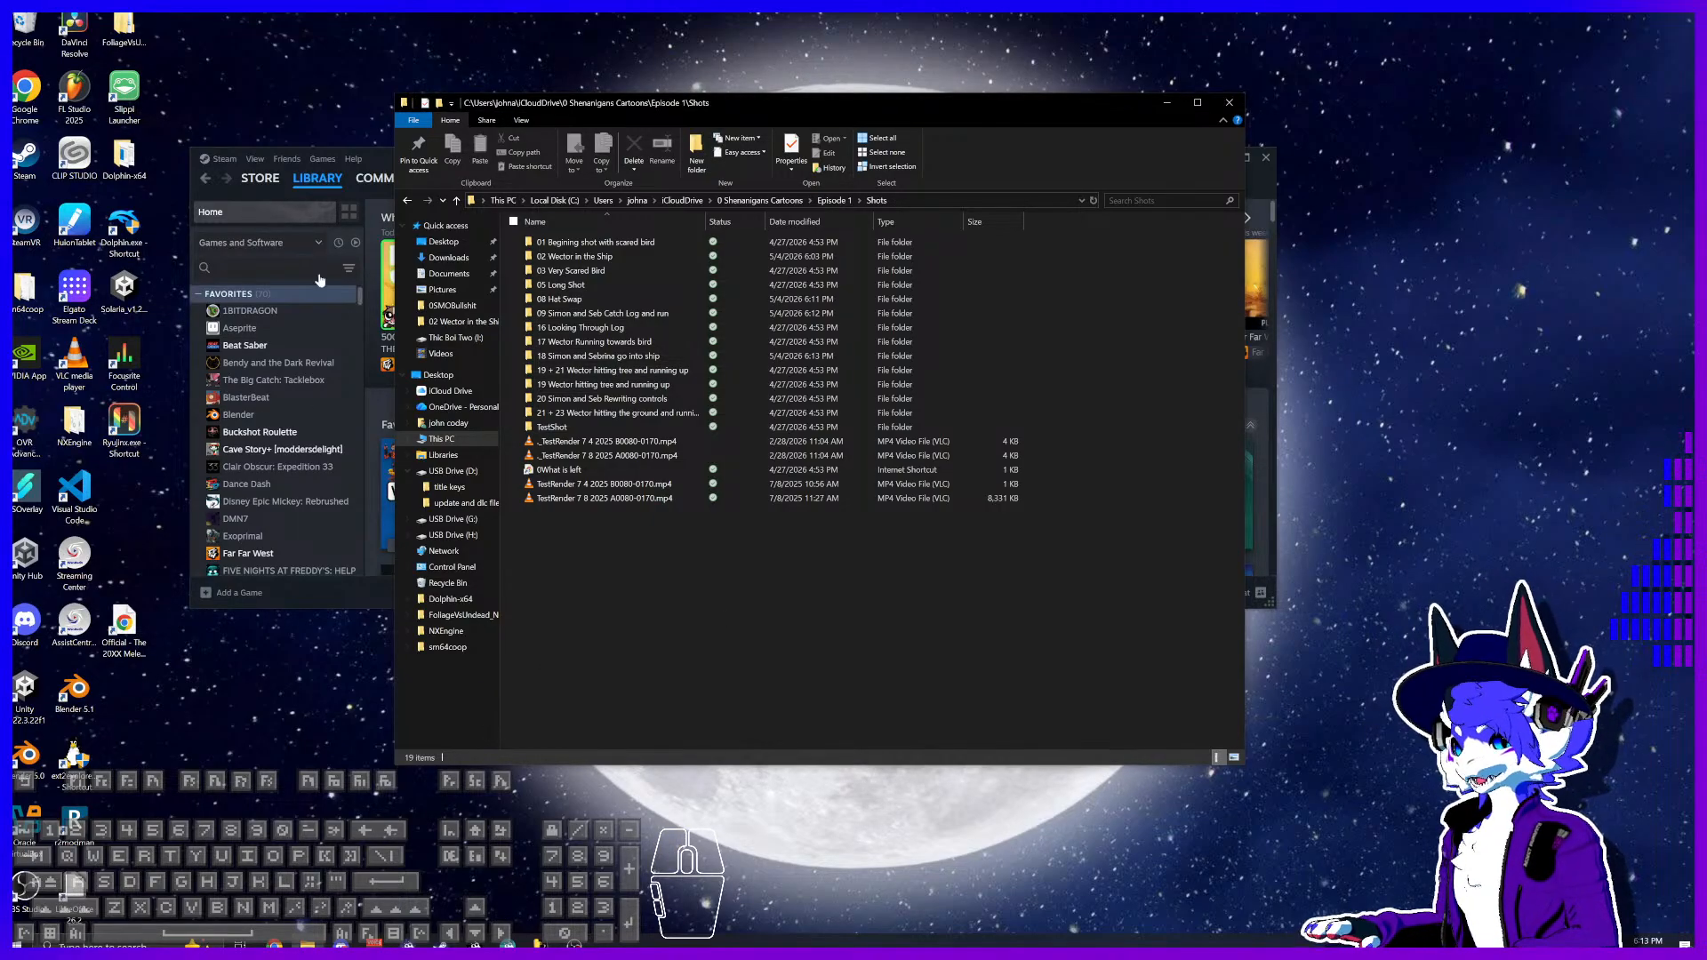
left_click_drag(402, 161, 409, 407)
left_click_drag(612, 430, 989, 477)
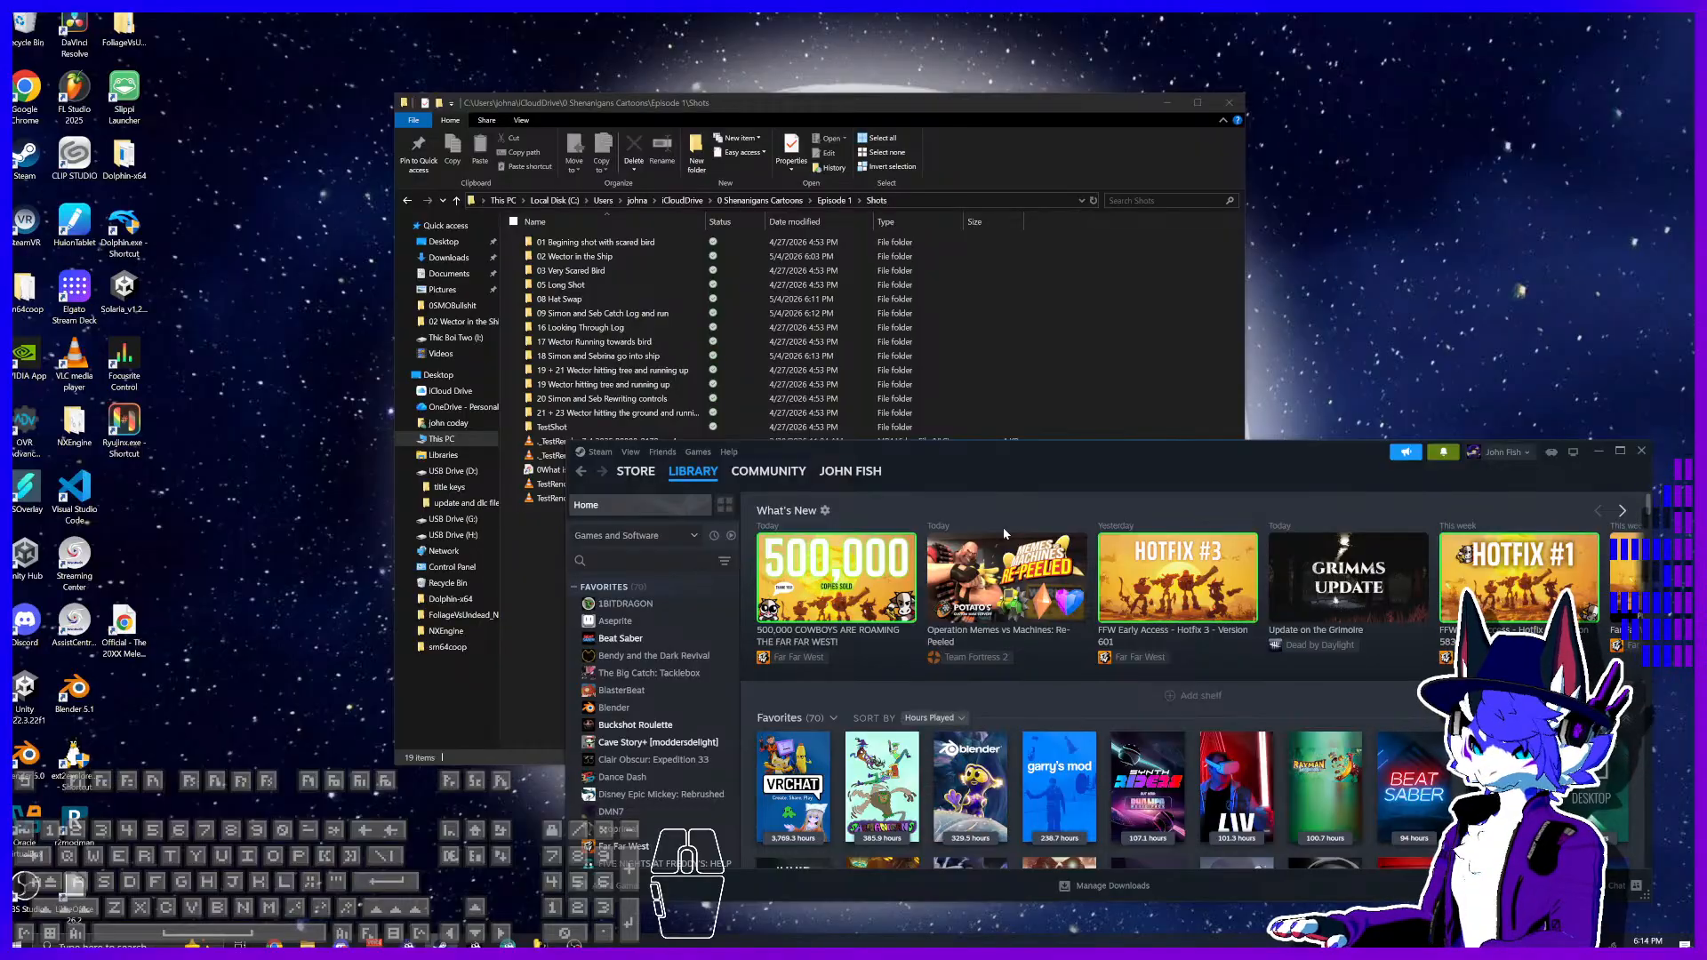